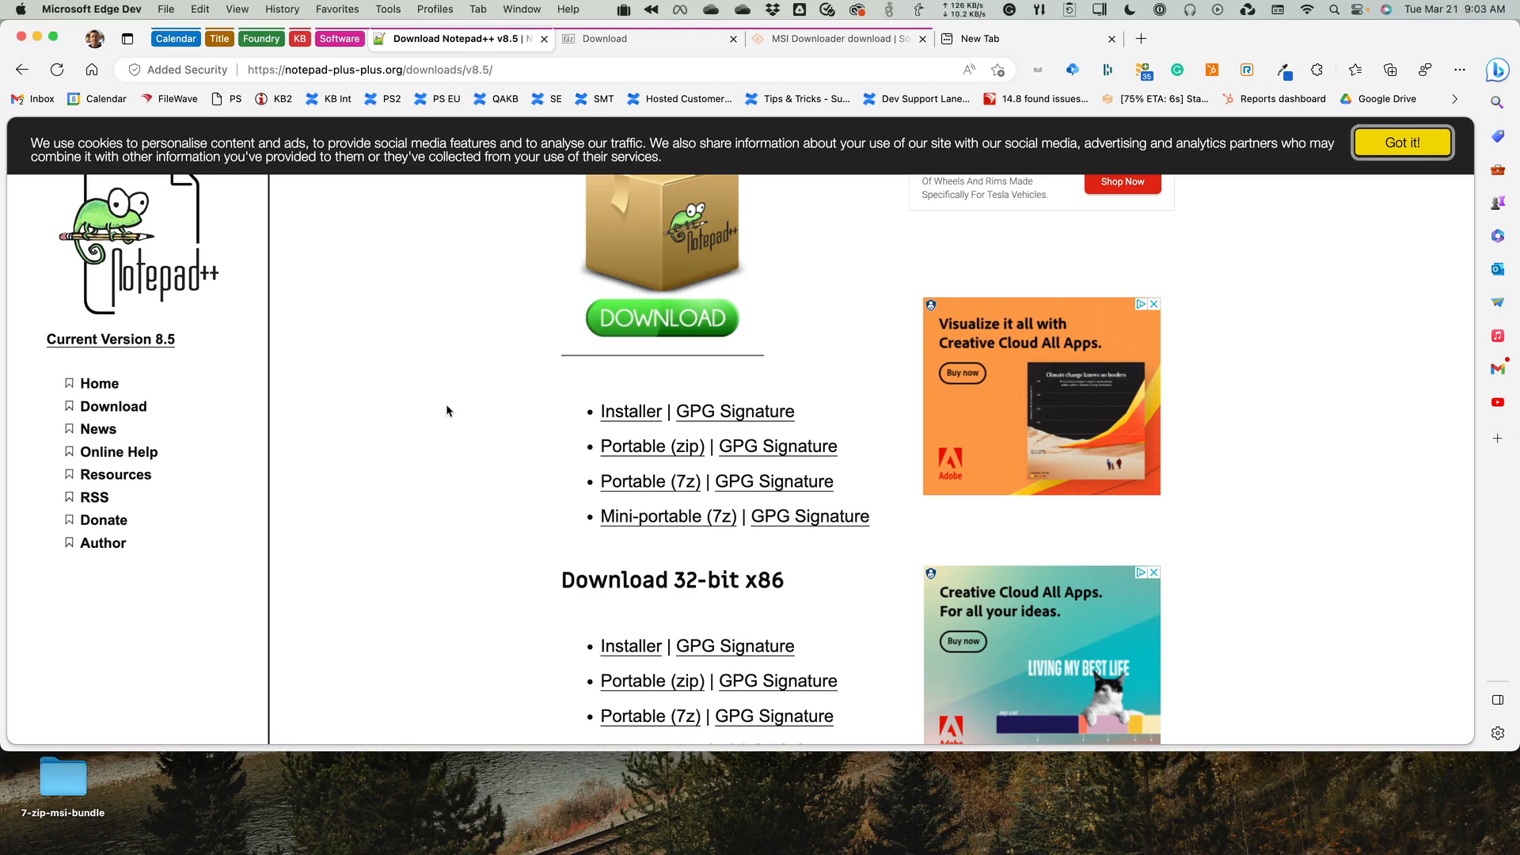
Review the installer types offered on the Notepad++ 8.5 and 7-Zip download pages, highlighting 7-Zip's 64-bit Windows arm64 entry.
{"action": "scroll", "coordinate": [447, 411], "scroll_direction": "up", "scroll_amount": 3}
{"action": "scroll", "coordinate": [443, 411], "scroll_direction": "up", "scroll_amount": 2}
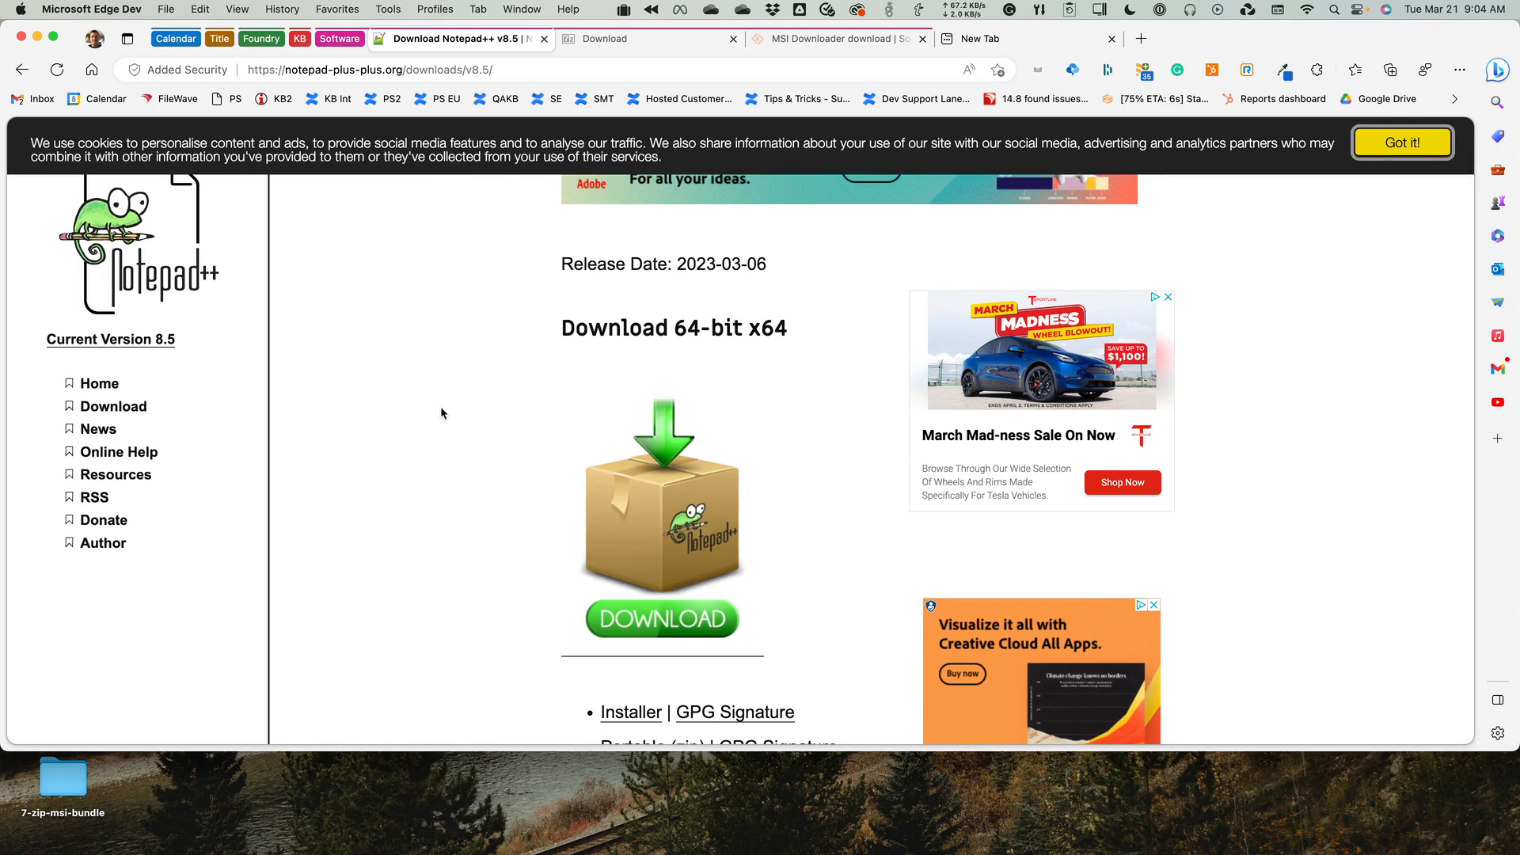
{"action": "scroll", "coordinate": [467, 410], "scroll_direction": "down", "scroll_amount": 5}
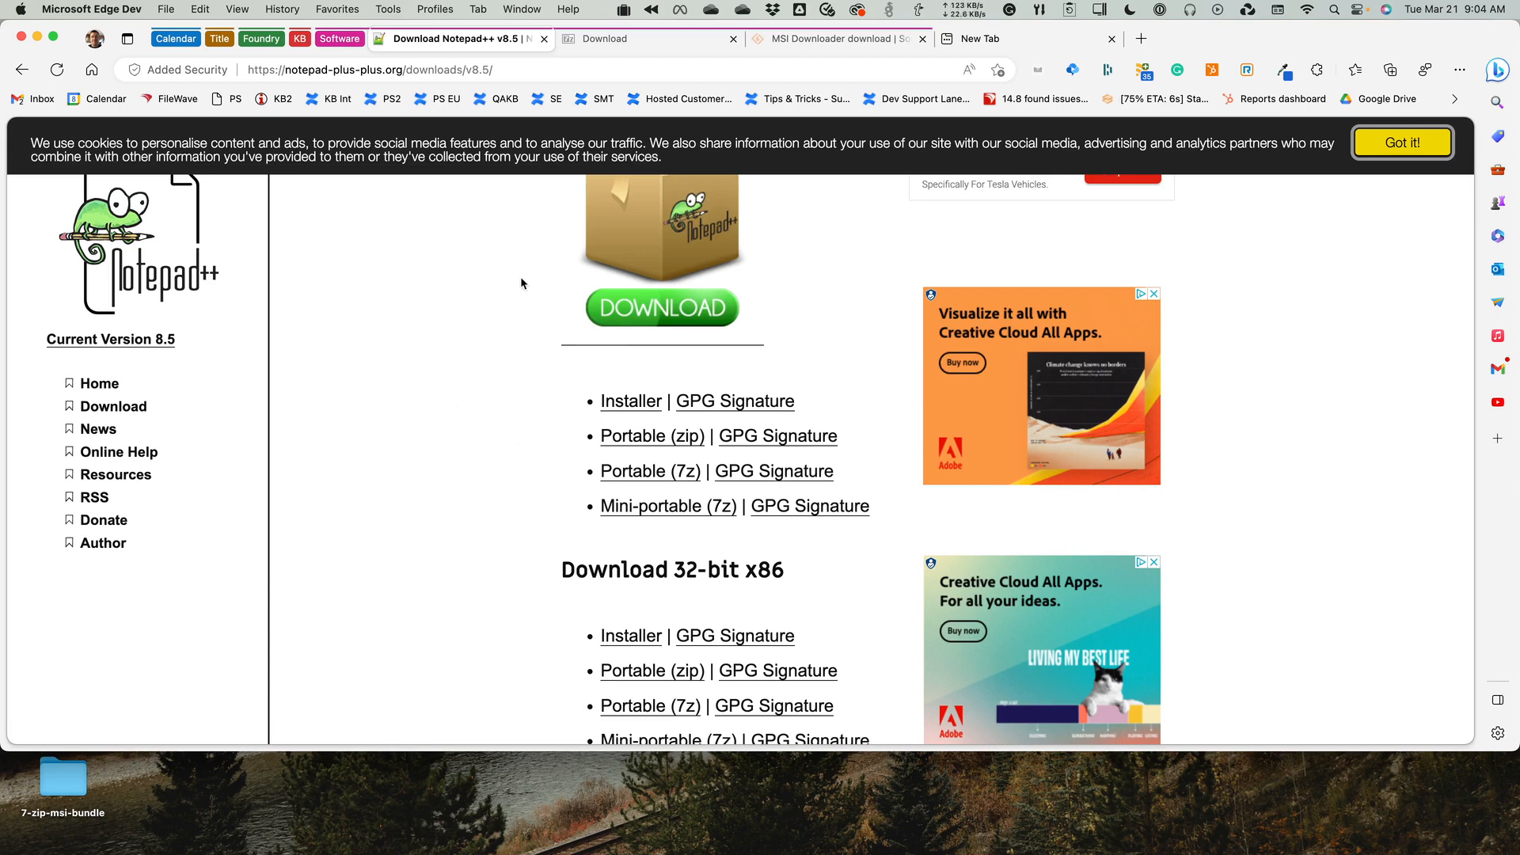
{"action": "left_click", "coordinate": [627, 39]}
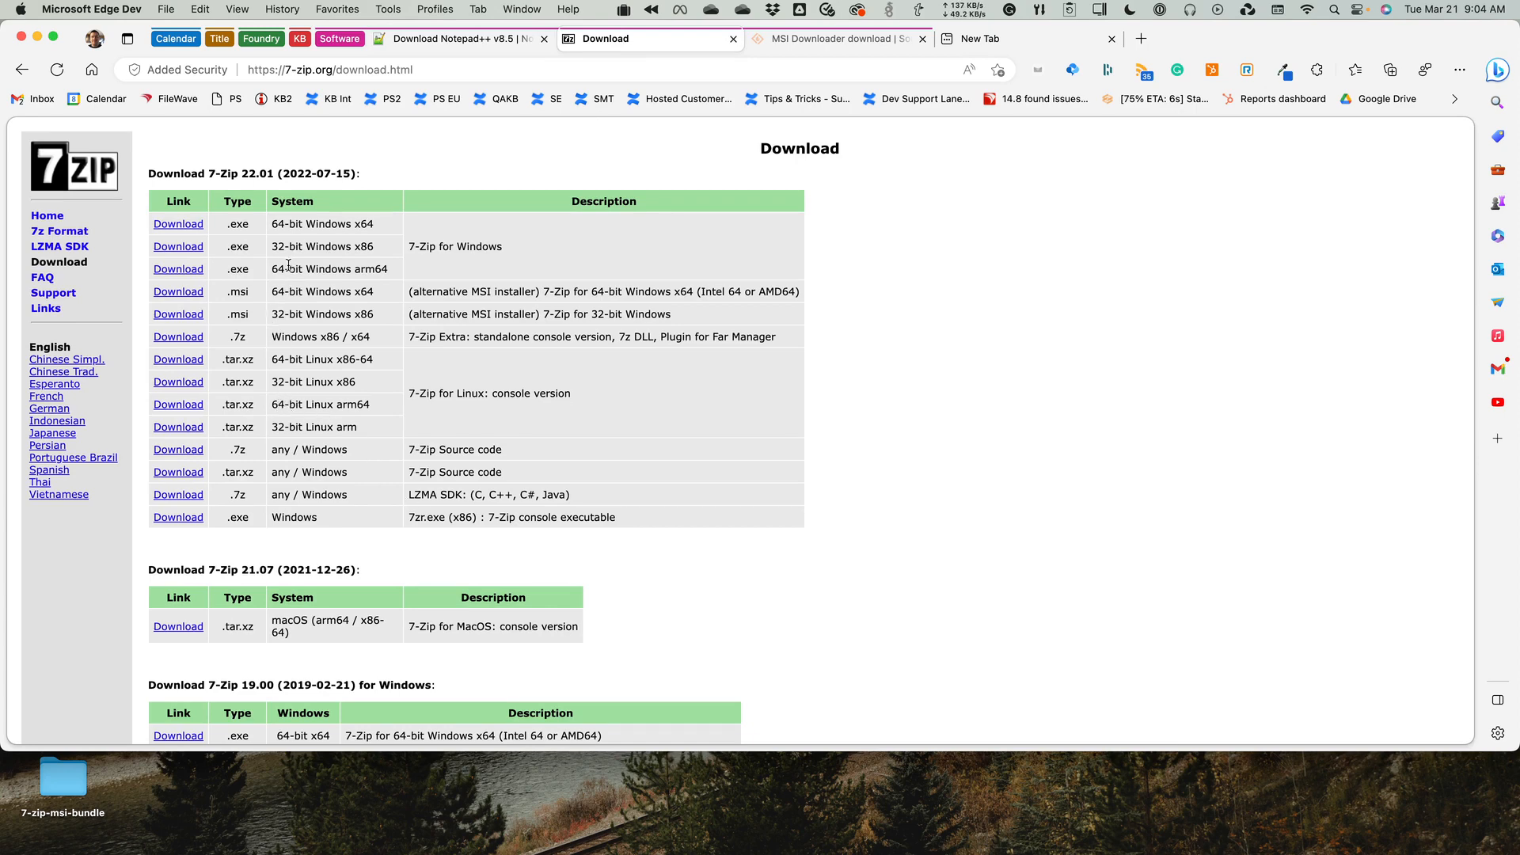
{"action": "left_click_drag", "start_coordinate": [278, 270], "coordinate": [388, 271]}
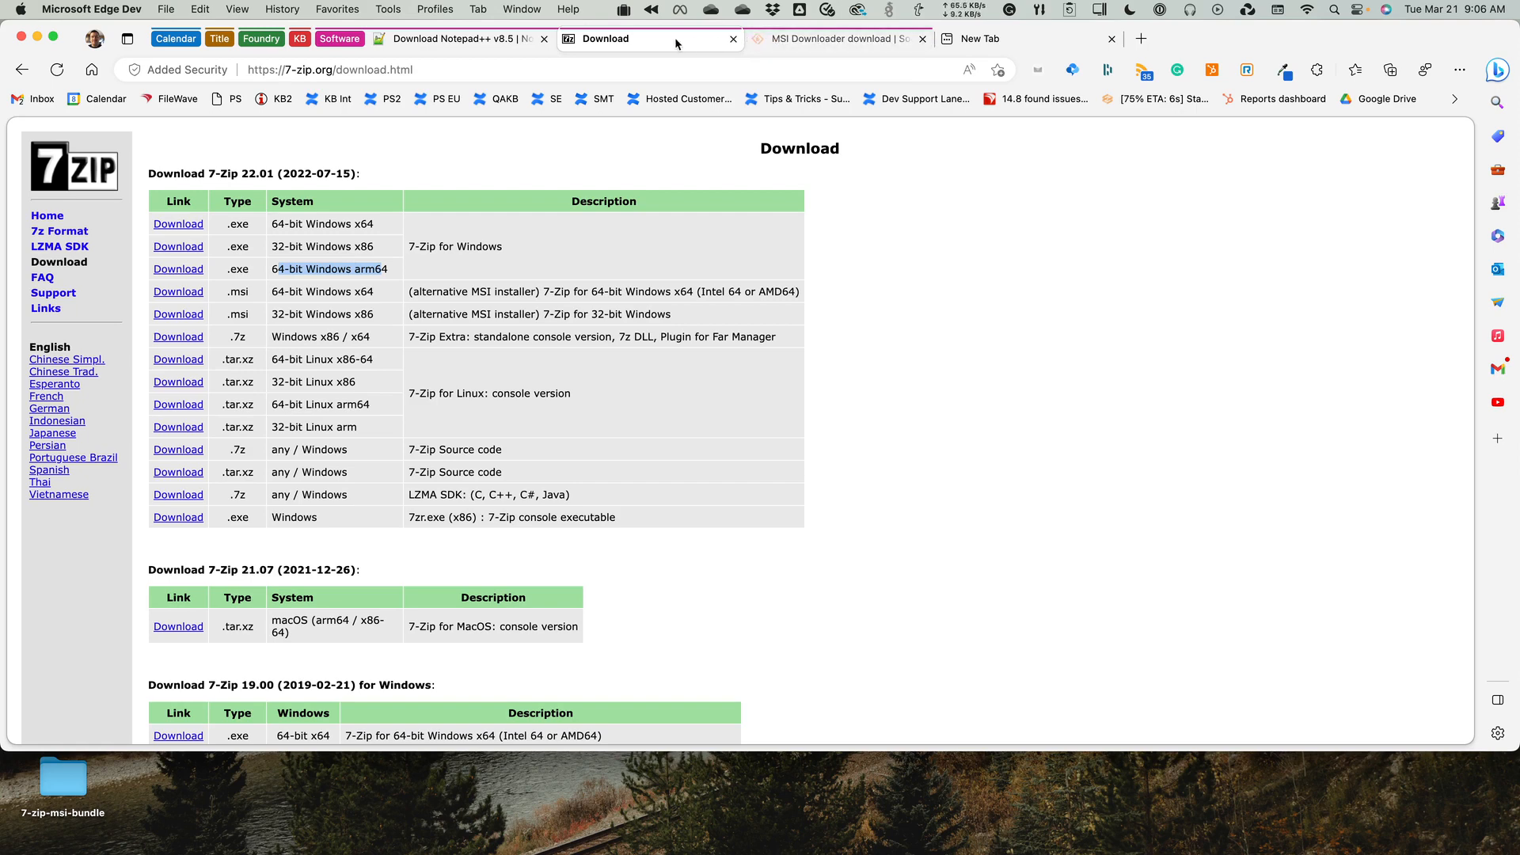
Bring up the SourceForge page for MSI Downloader and copy its web address.
{"action": "left_click", "coordinate": [807, 45]}
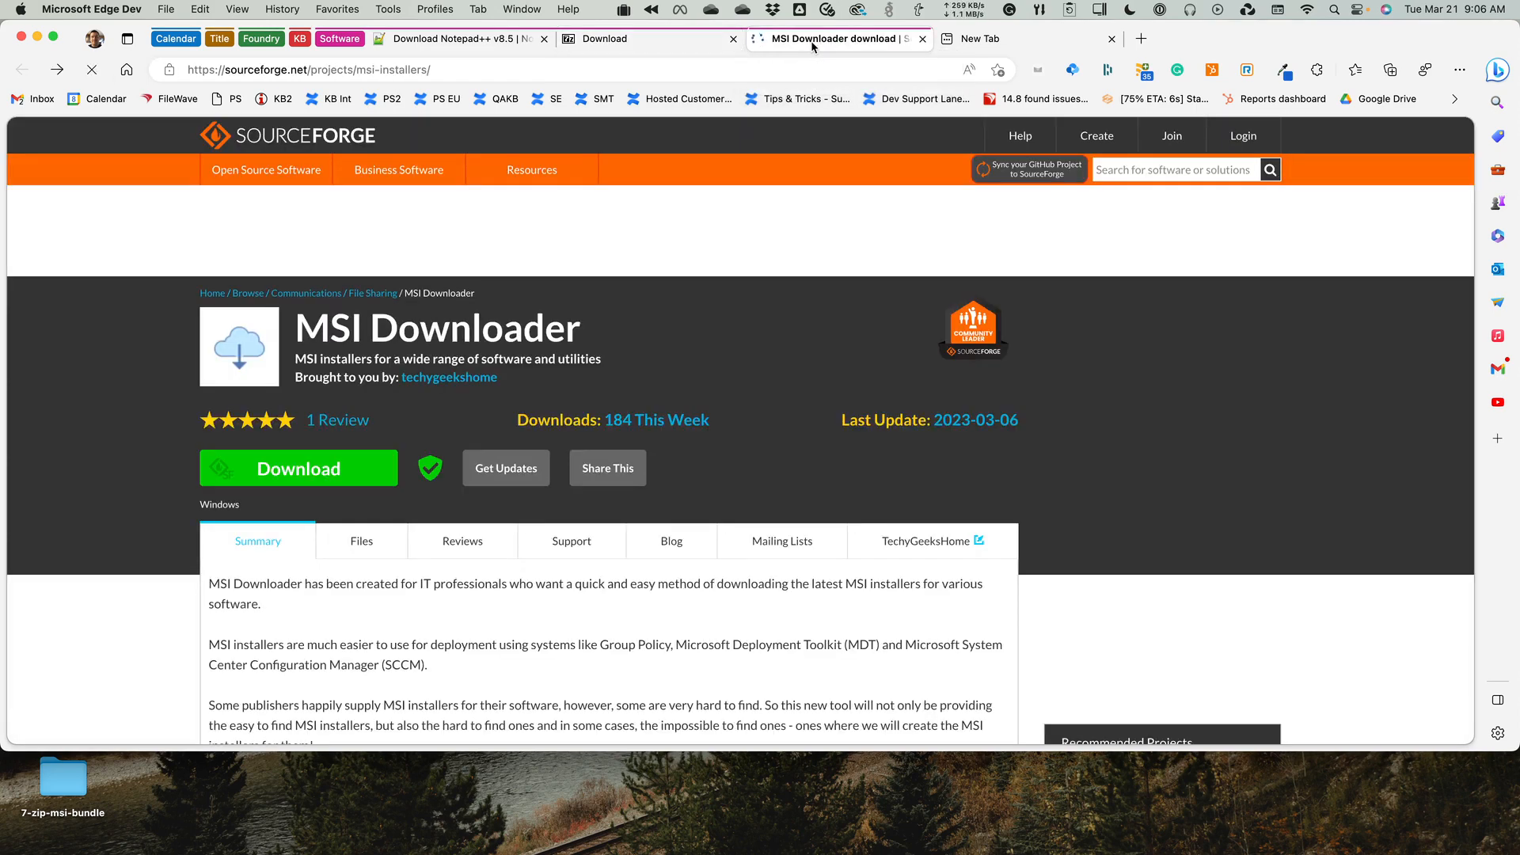
{"action": "left_click", "coordinate": [334, 72]}
{"action": "right_click", "coordinate": [334, 72]}
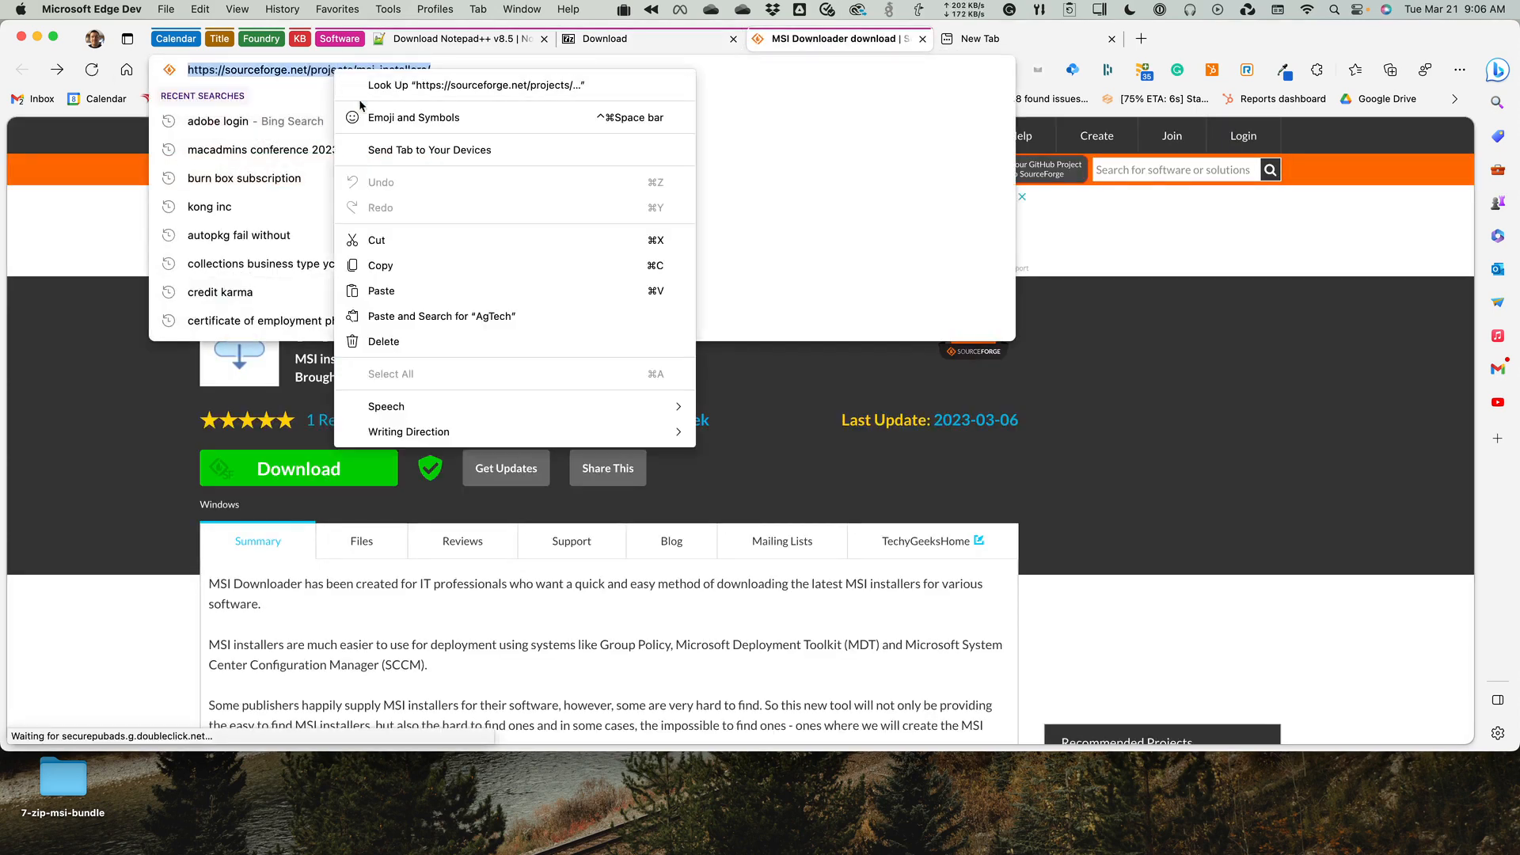
{"action": "left_click", "coordinate": [478, 273]}
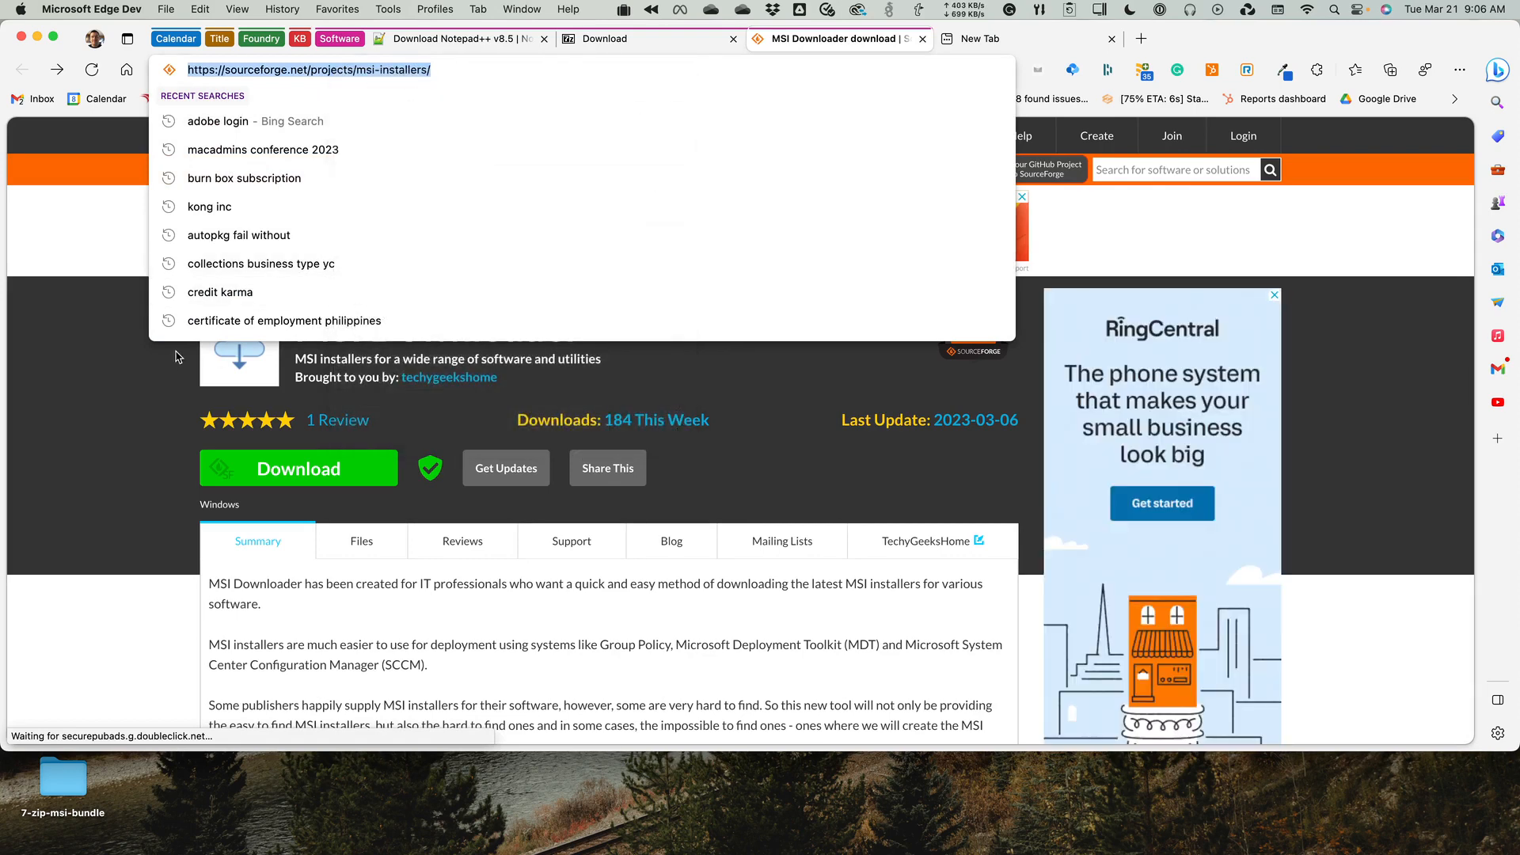
Switch to the Windows 11 virtual machine, then enlarge and reposition its window to fill most of the screen.
{"action": "key", "text": "super+Tab"}
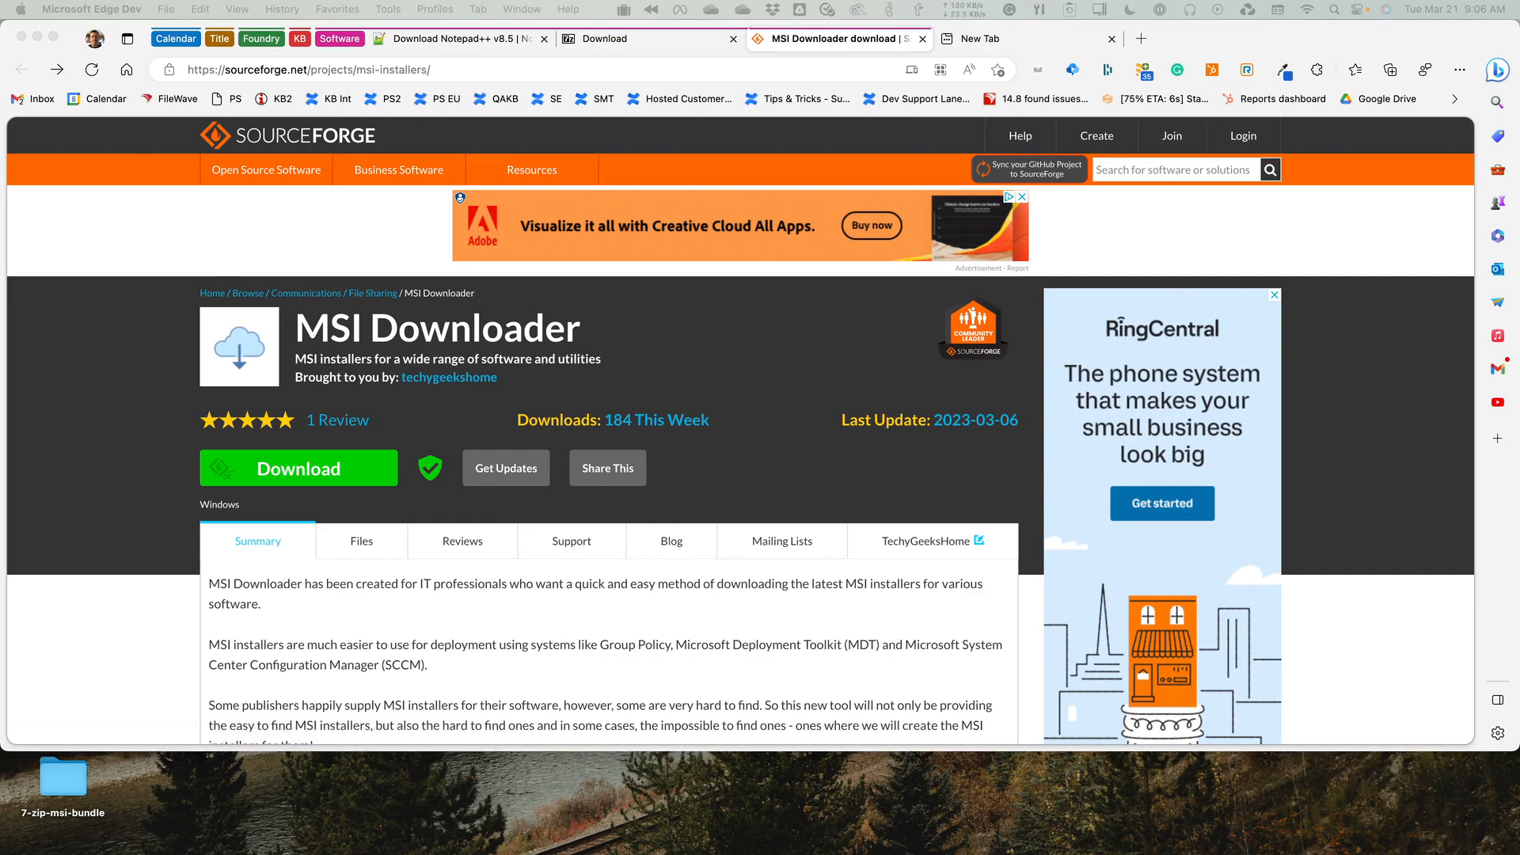
{"action": "key", "text": "super+Tab"}
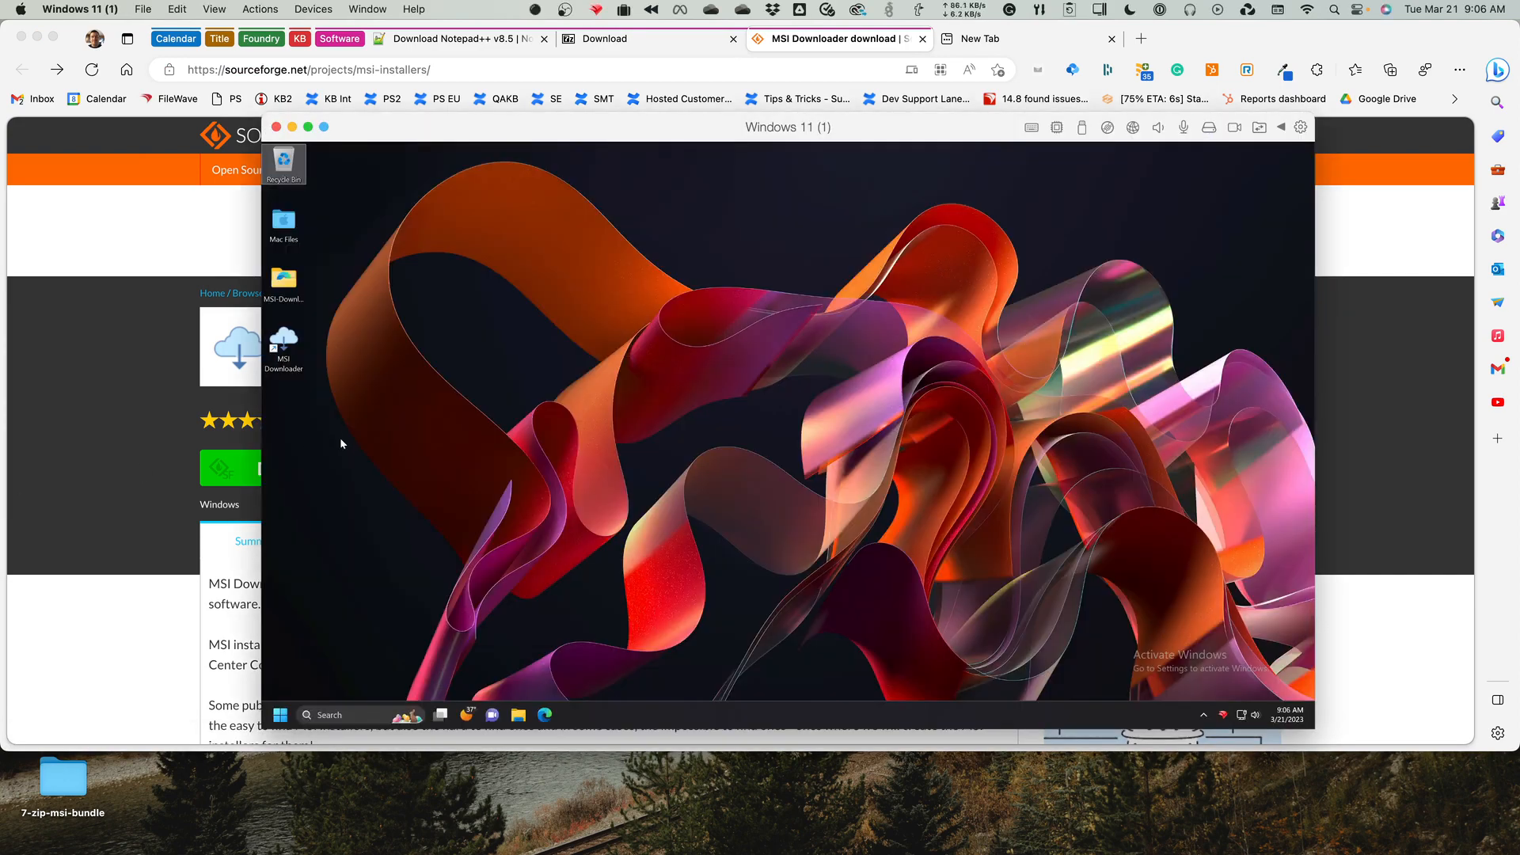
{"action": "left_click_drag", "start_coordinate": [575, 127], "coordinate": [444, 73]}
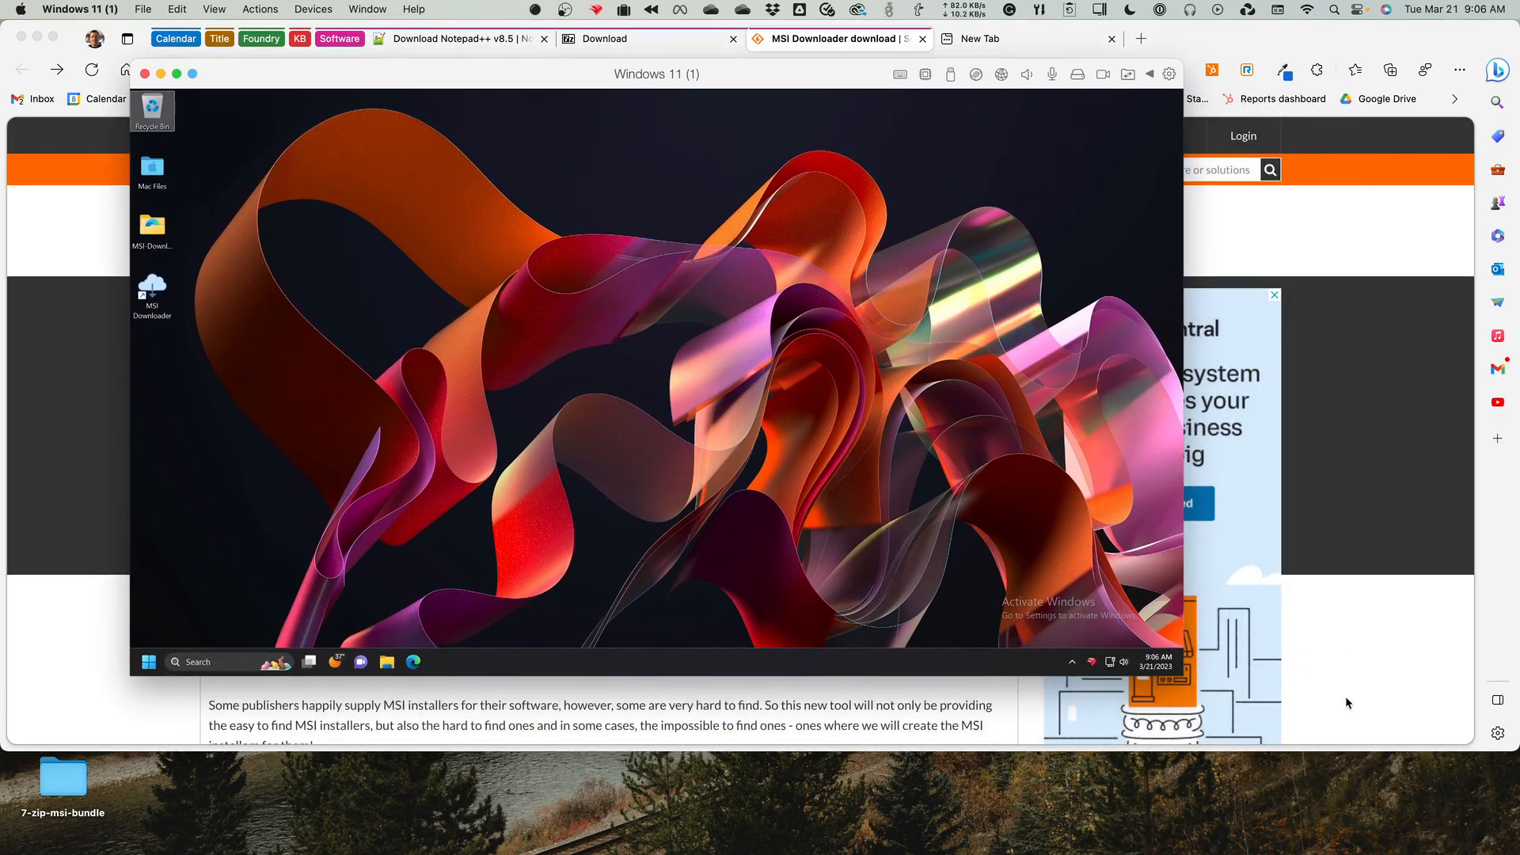
{"action": "left_click_drag", "start_coordinate": [1179, 674], "coordinate": [1394, 776]}
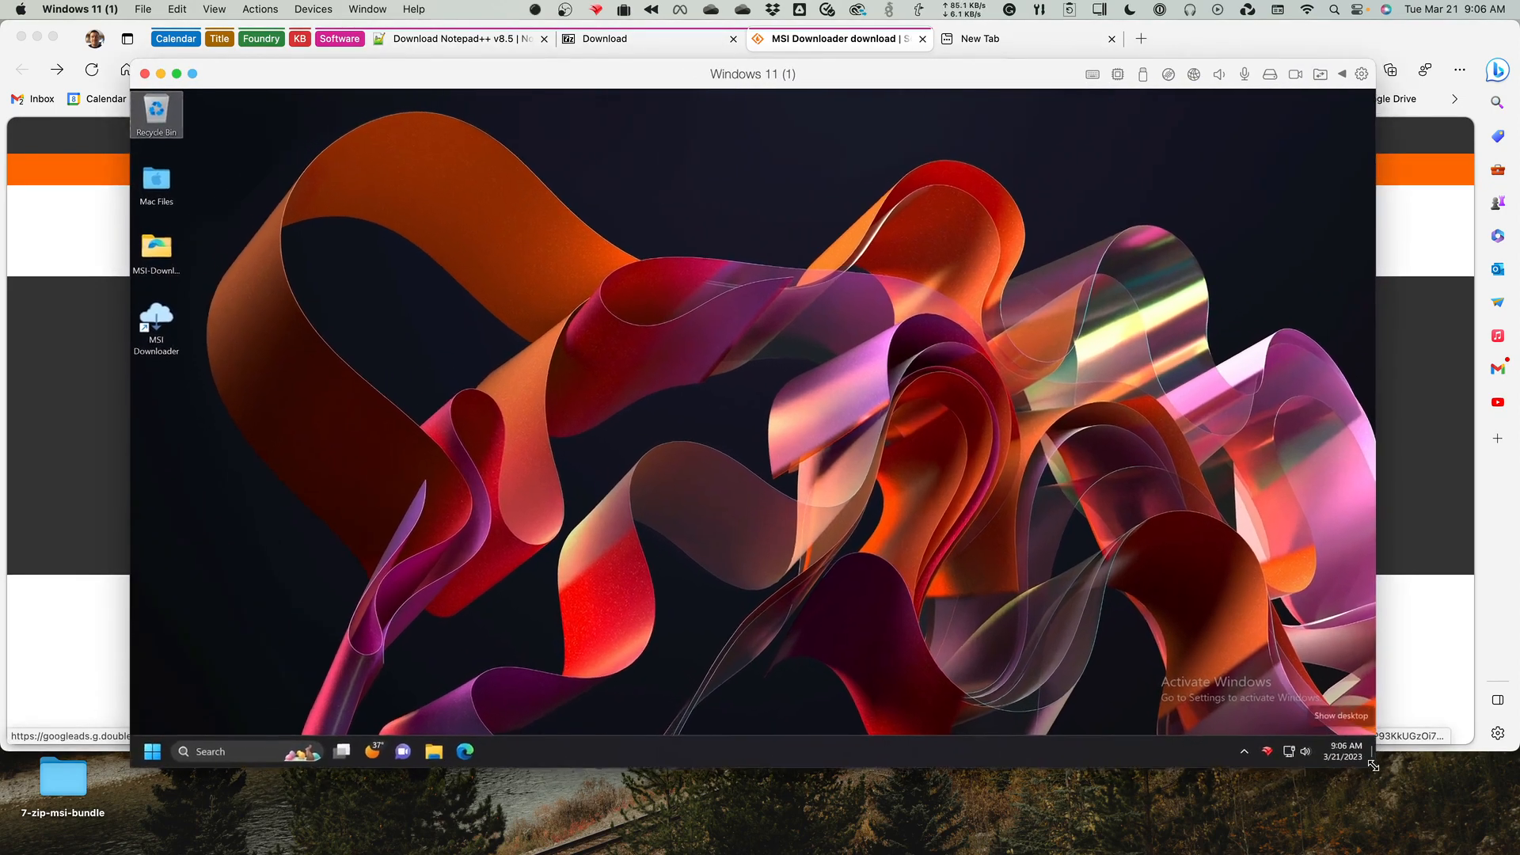
{"action": "left_click_drag", "start_coordinate": [980, 85], "coordinate": [957, 59]}
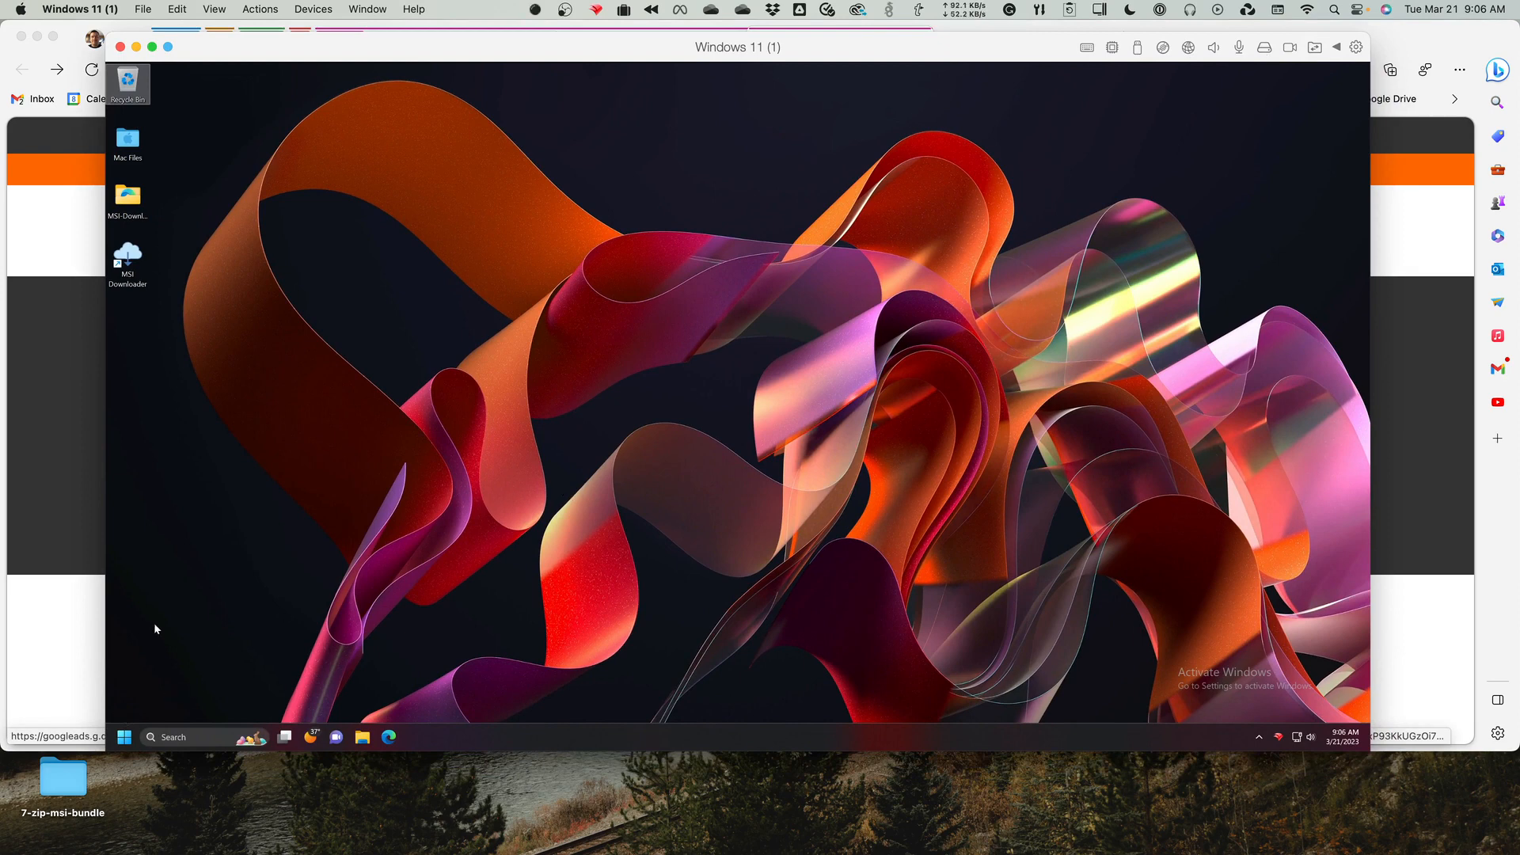
Launch MSI Downloader and start downloading the Microsoft Teams MSI Bundle to the Desktop as teams-msi-bundle.zip, dismissing the folder error.
{"action": "double_click", "coordinate": [127, 258]}
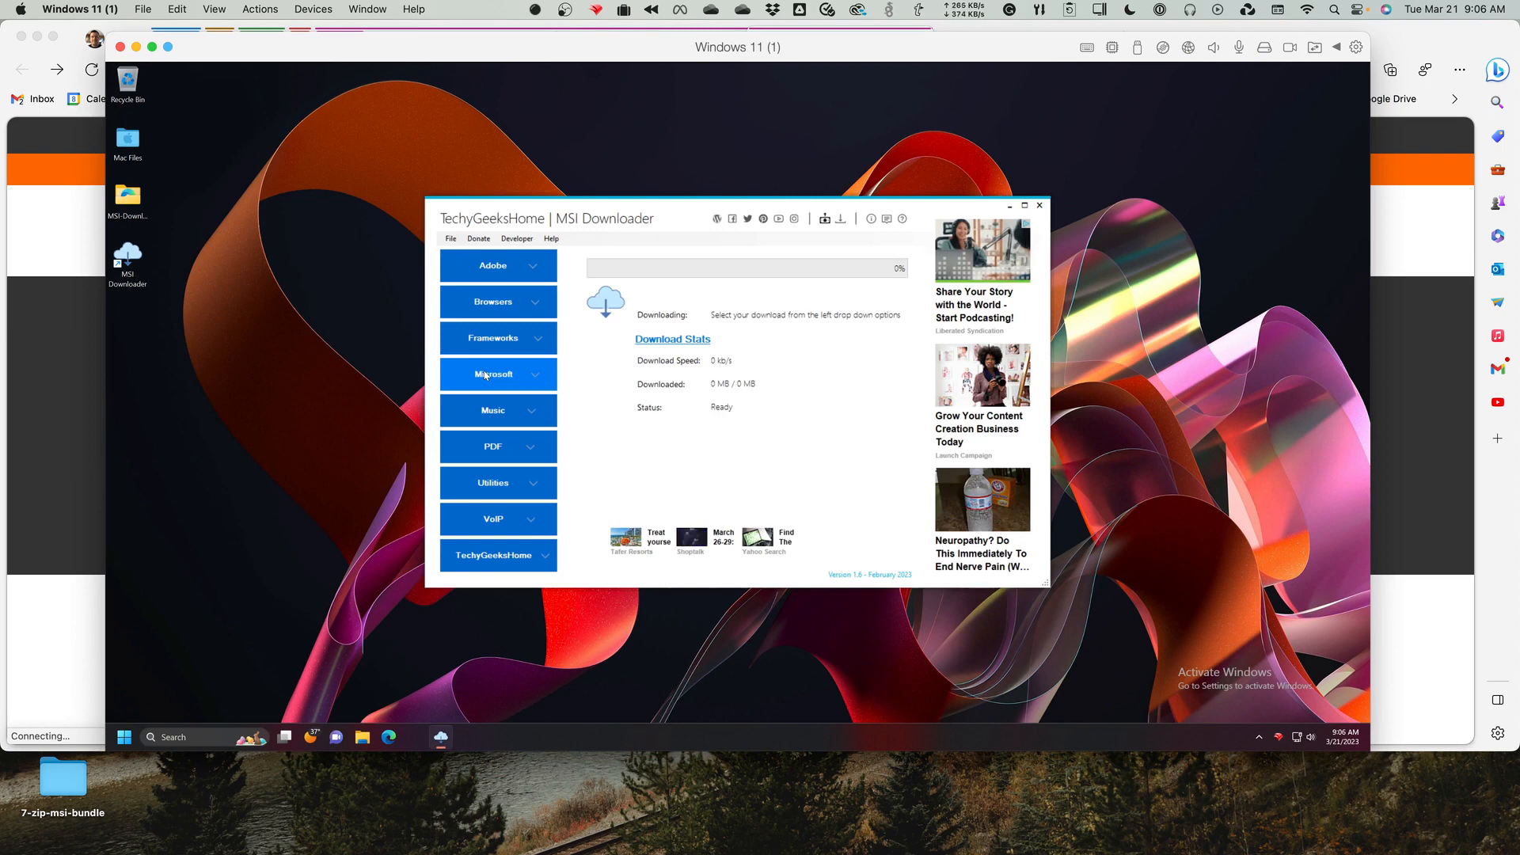
{"action": "left_click", "coordinate": [537, 380]}
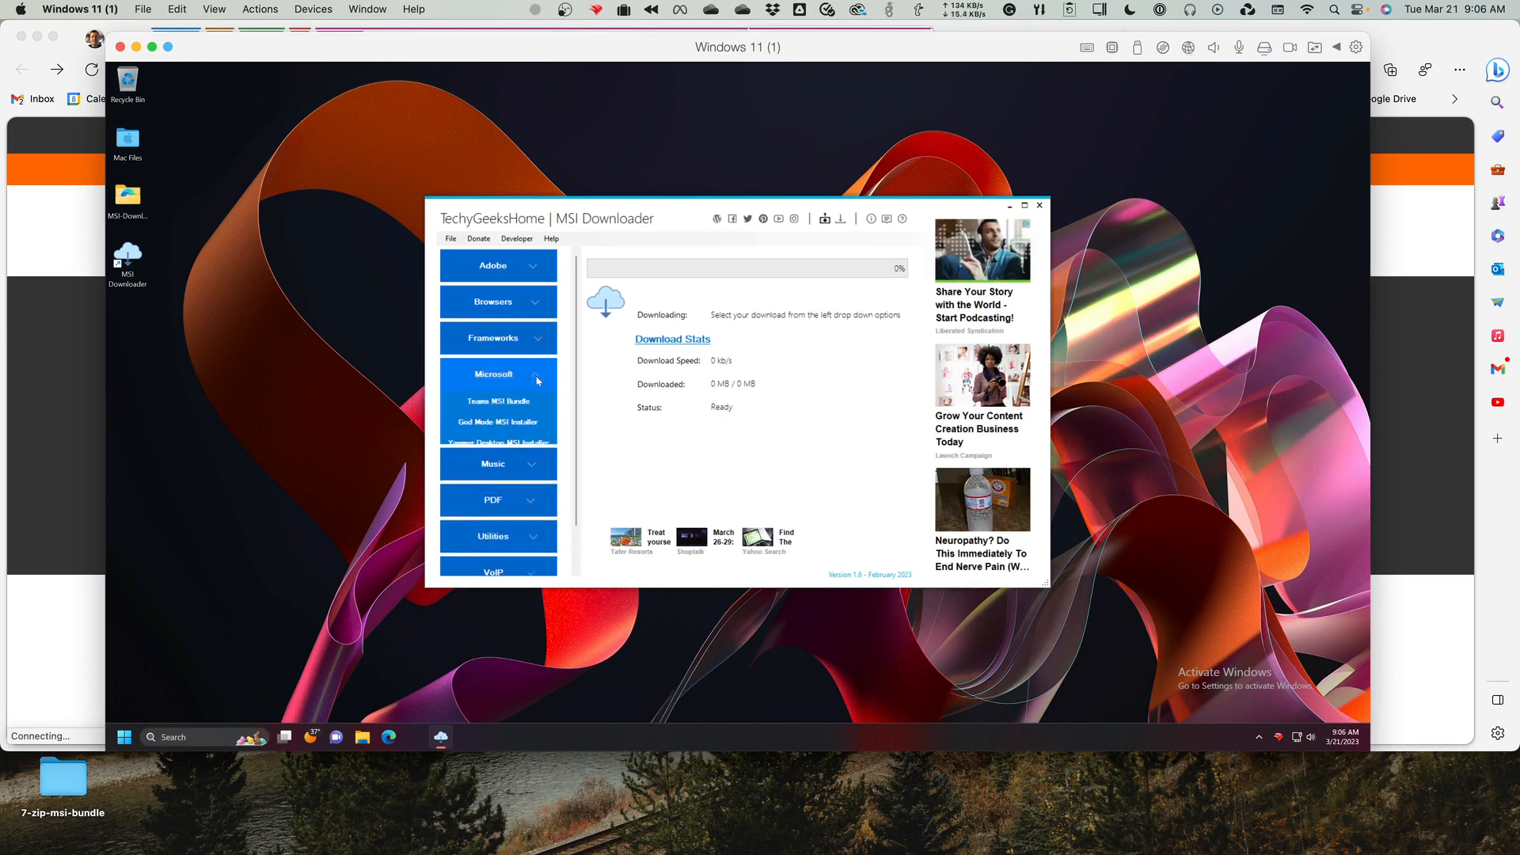
{"action": "left_click", "coordinate": [502, 403]}
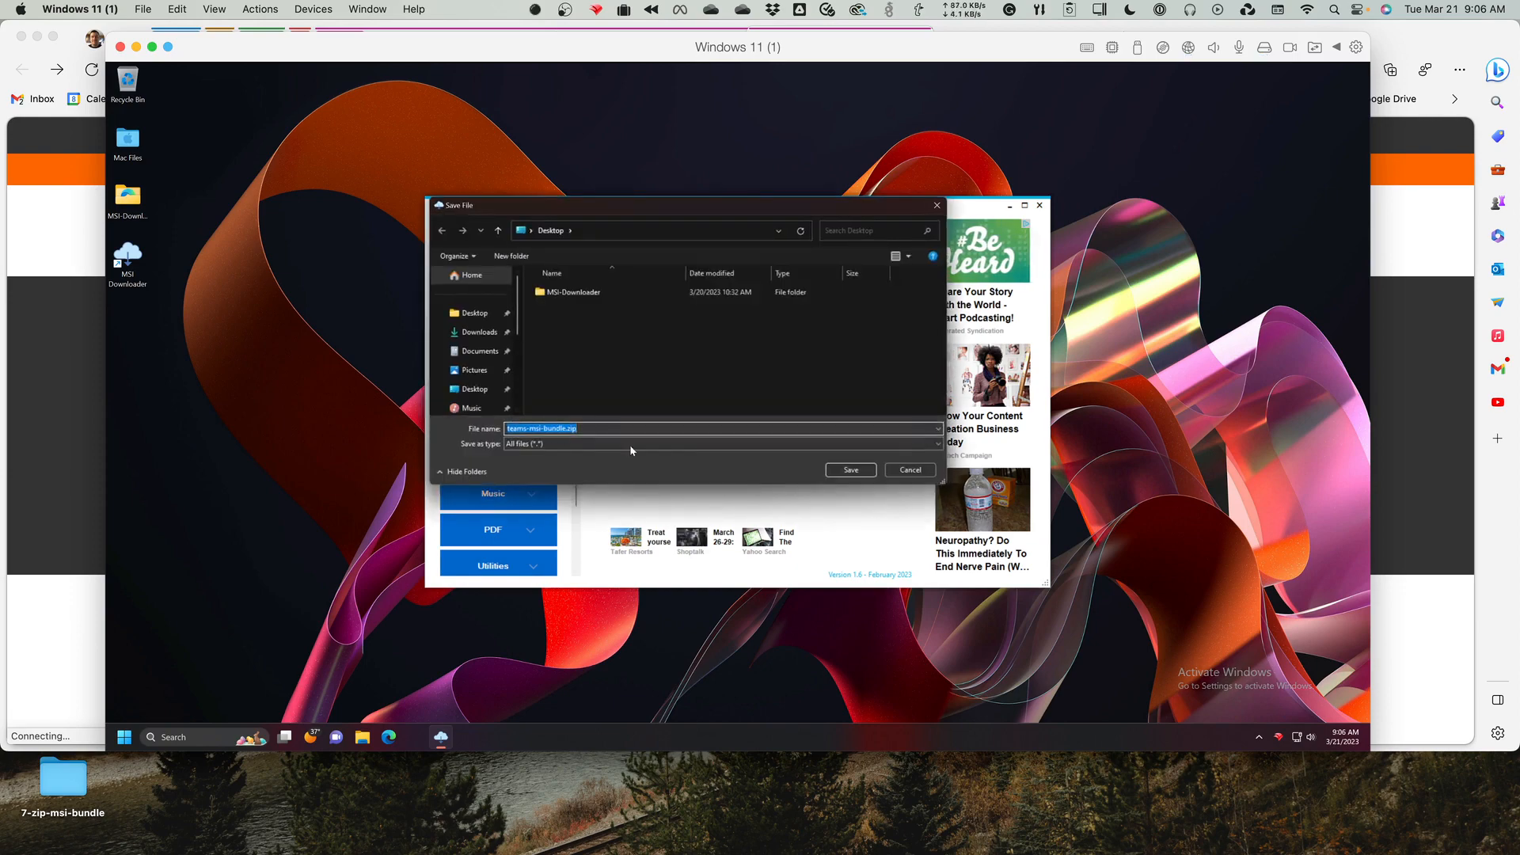
{"action": "left_click", "coordinate": [851, 471]}
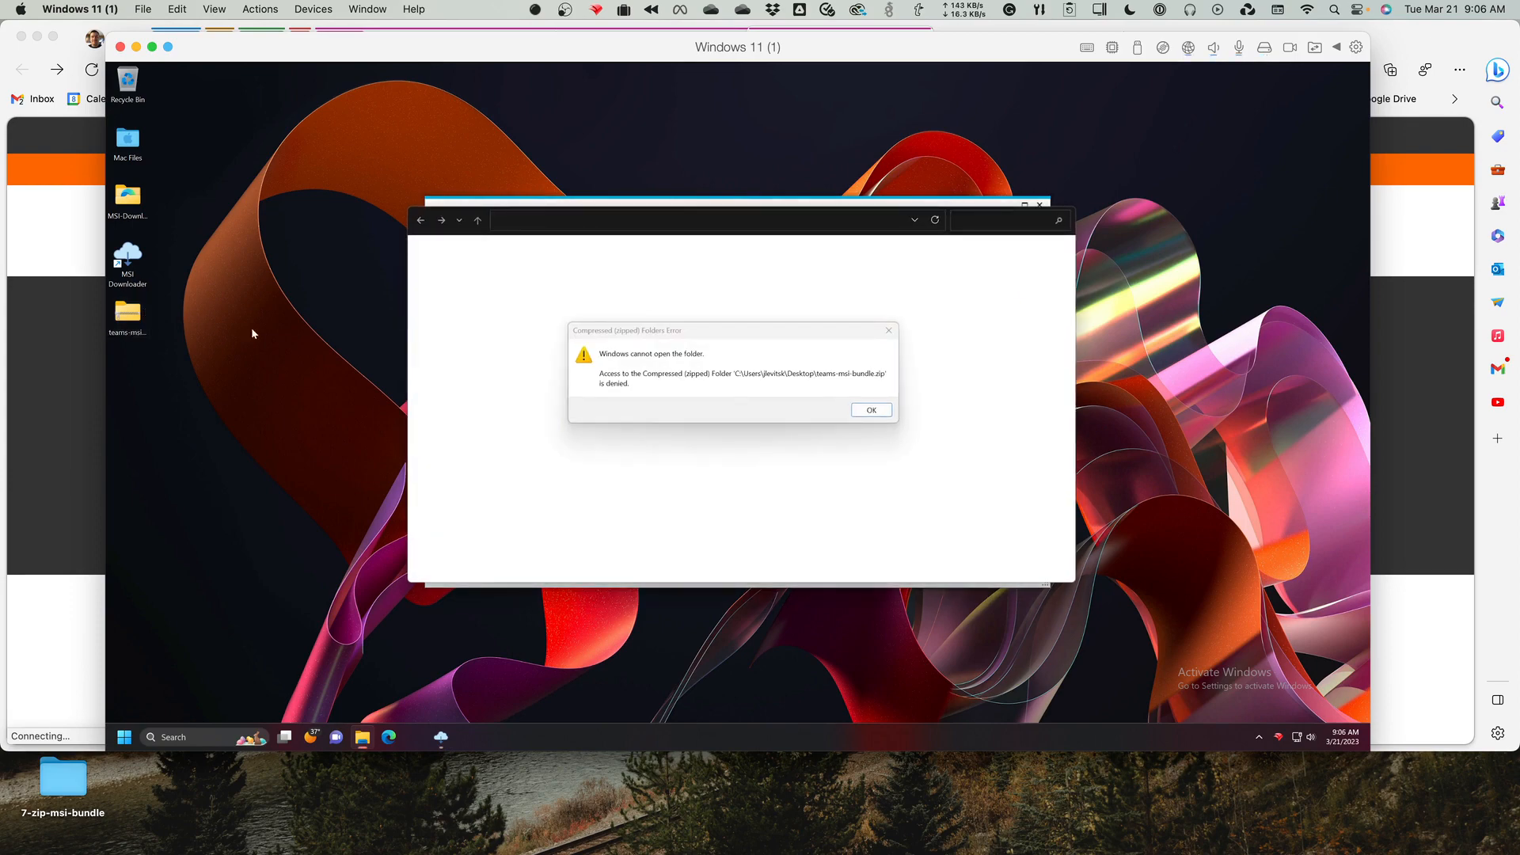
{"action": "left_click", "coordinate": [871, 410]}
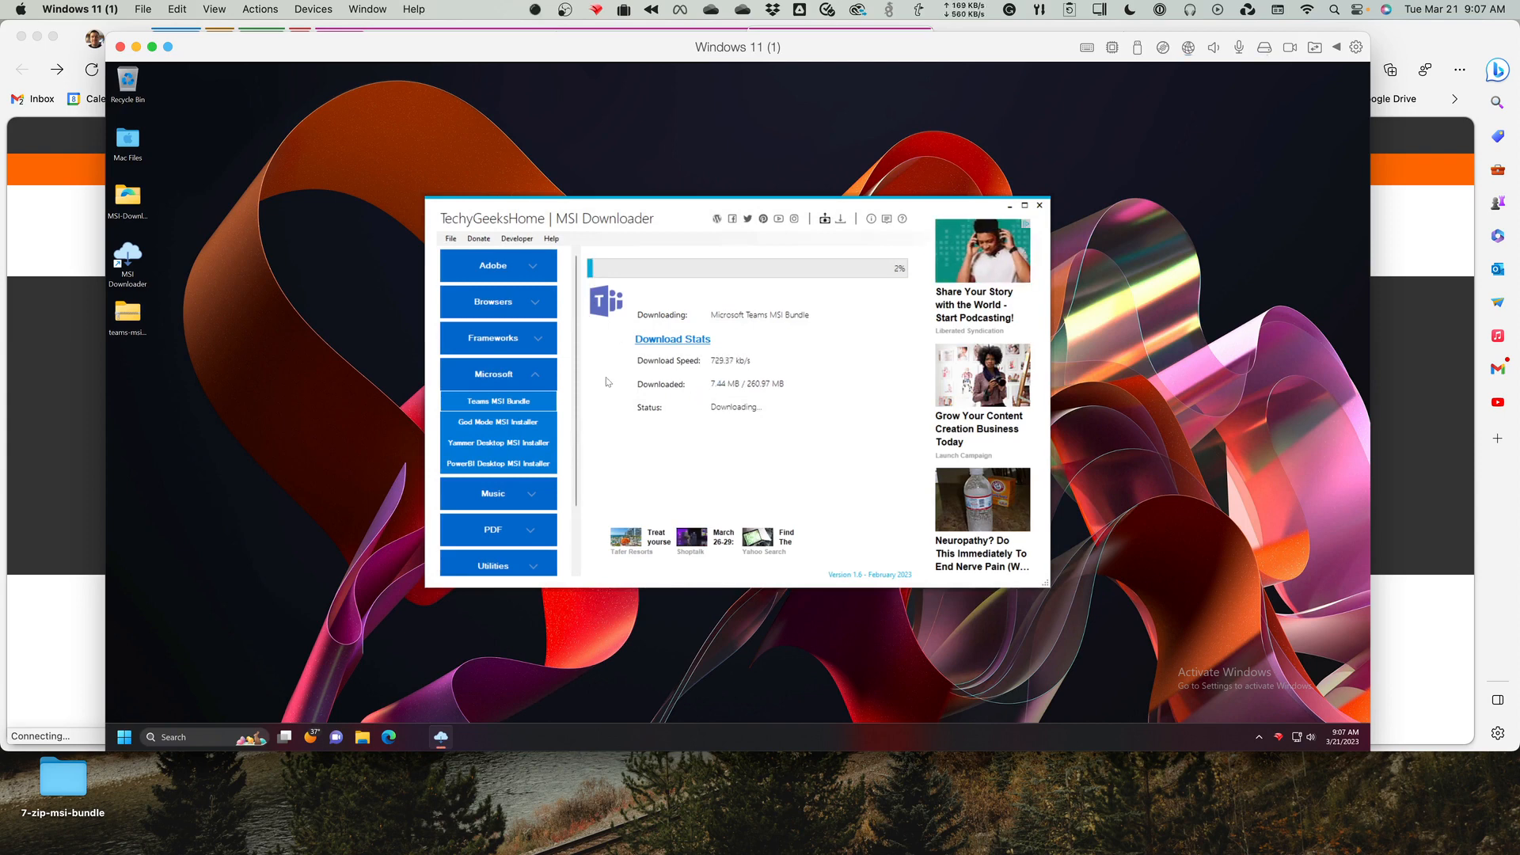
Switch to Finder and inspect the files in the 7-zip-msi-bundle desktop folder, then close the folder.
{"action": "left_click", "coordinate": [68, 787]}
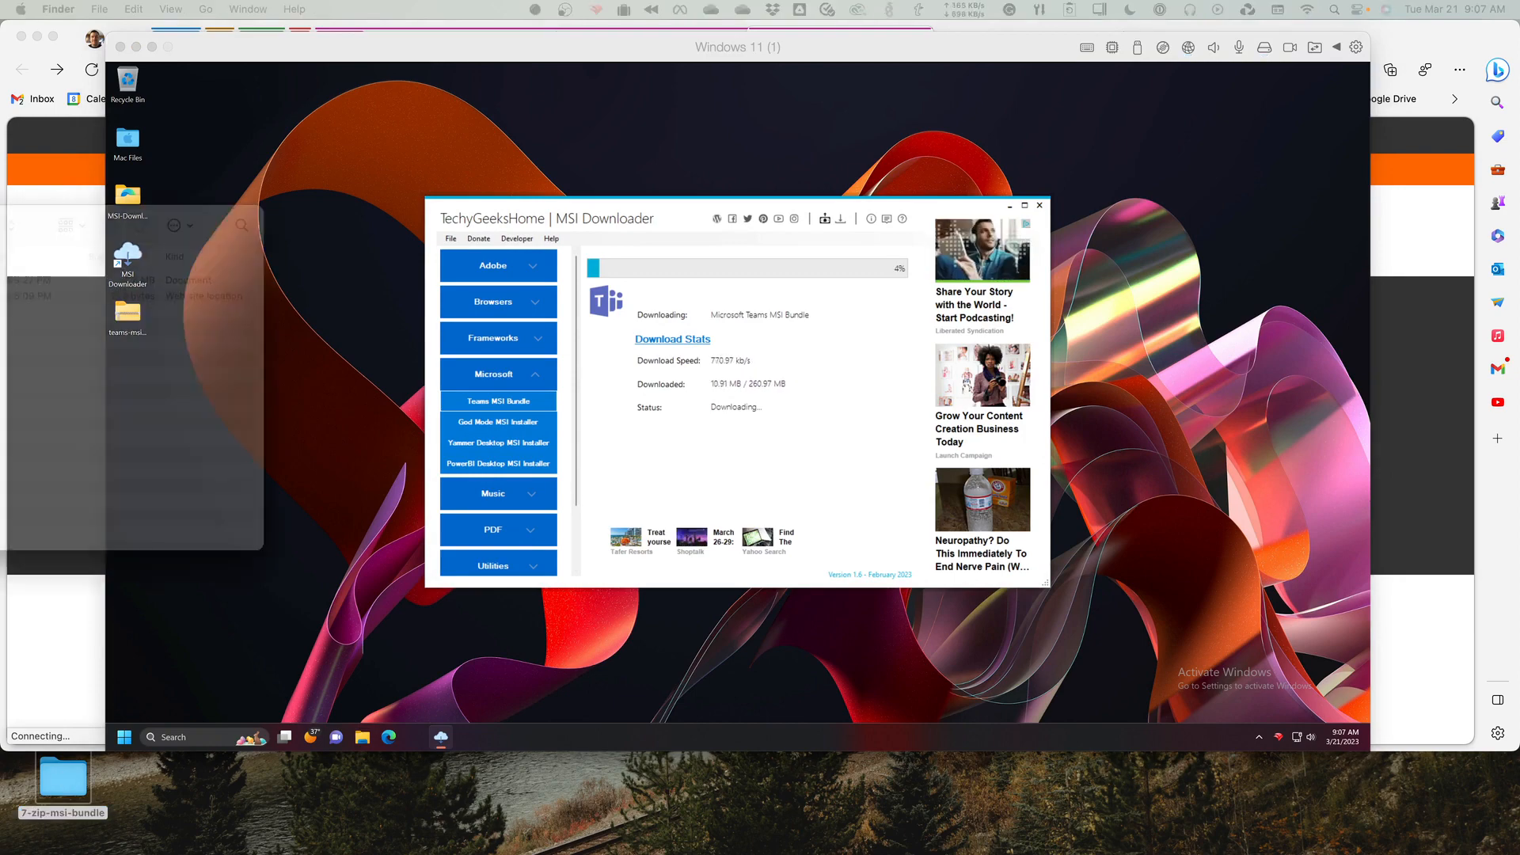
{"action": "double_click", "coordinate": [67, 787]}
{"action": "left_click_drag", "start_coordinate": [846, 254], "coordinate": [691, 251]}
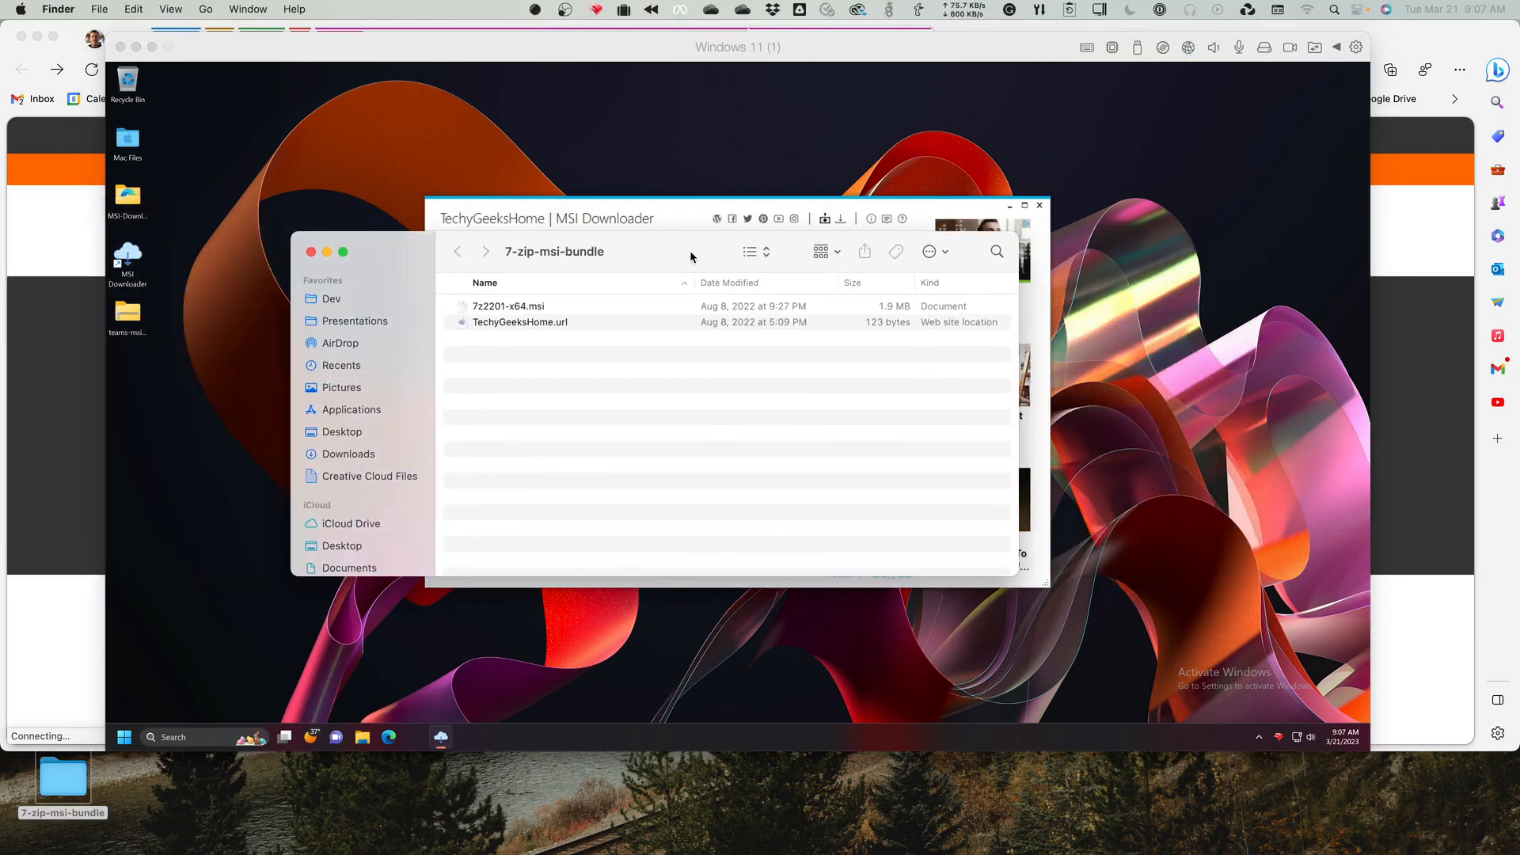
{"action": "left_click", "coordinate": [516, 306]}
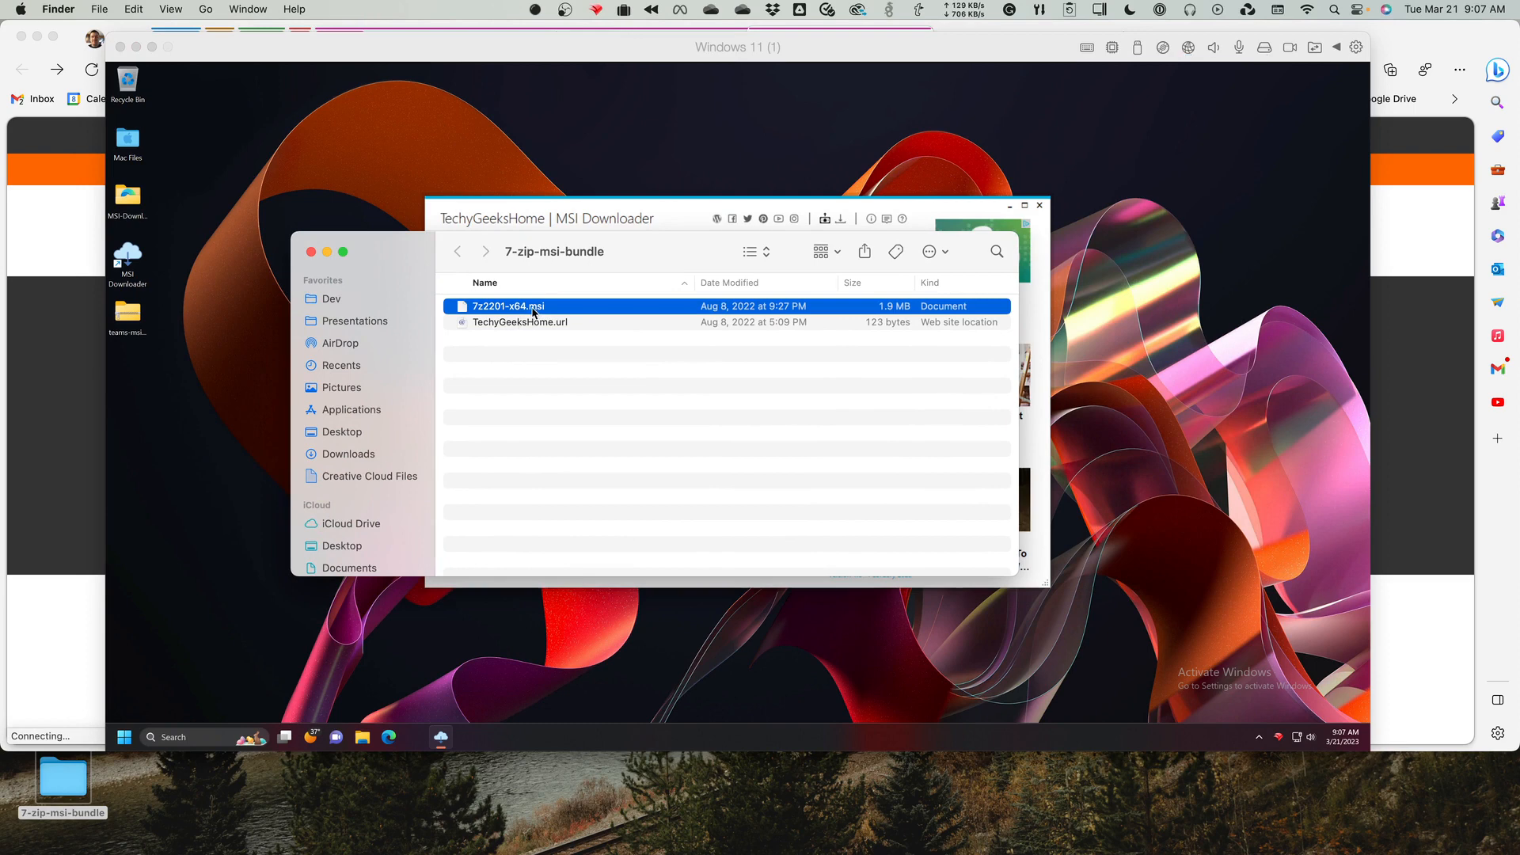
{"action": "left_click", "coordinate": [521, 325]}
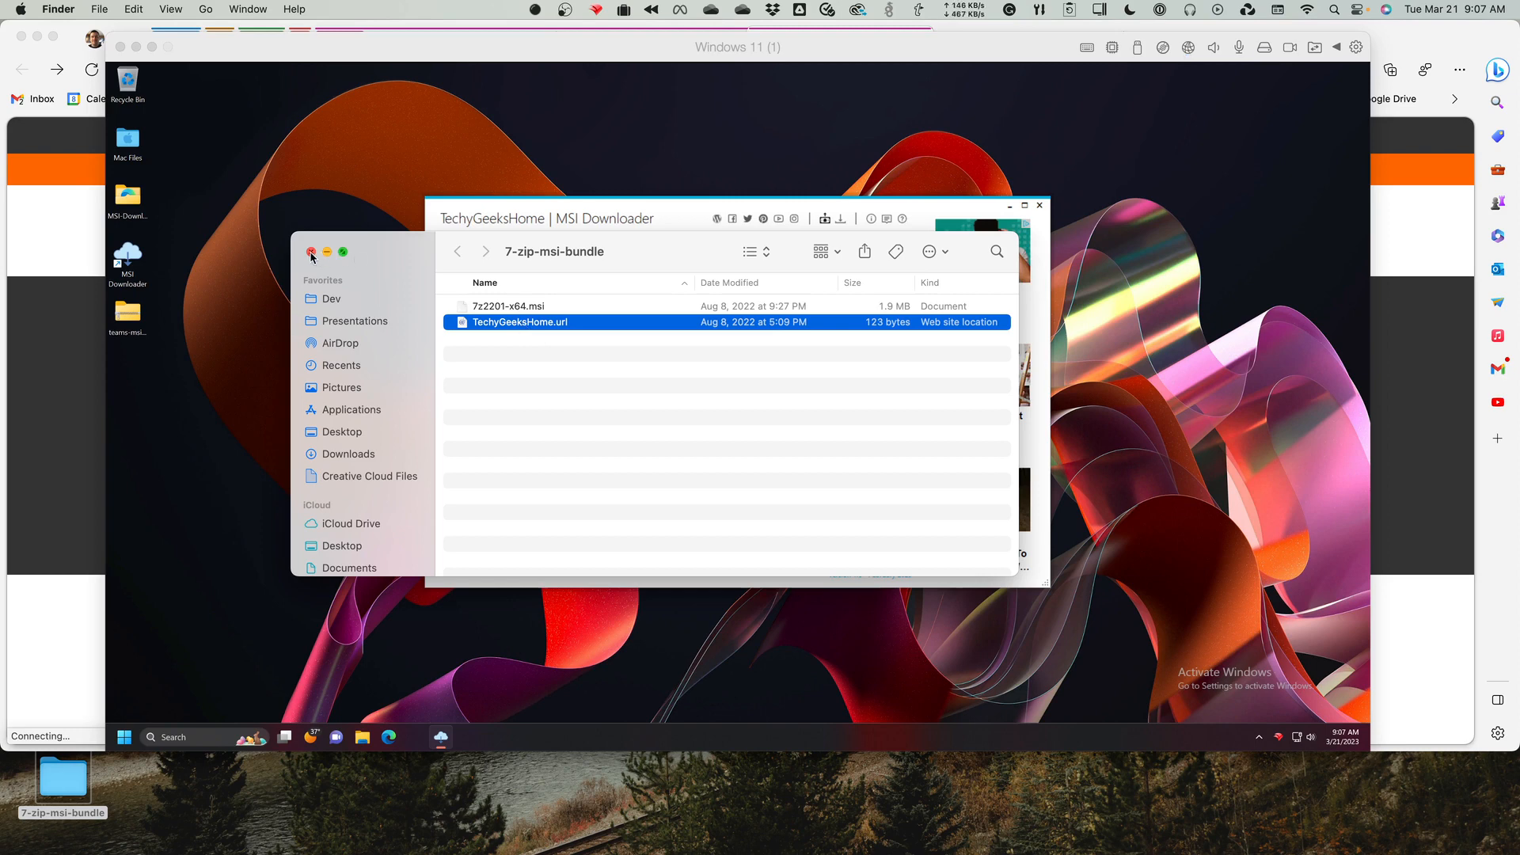
{"action": "left_click", "coordinate": [485, 306]}
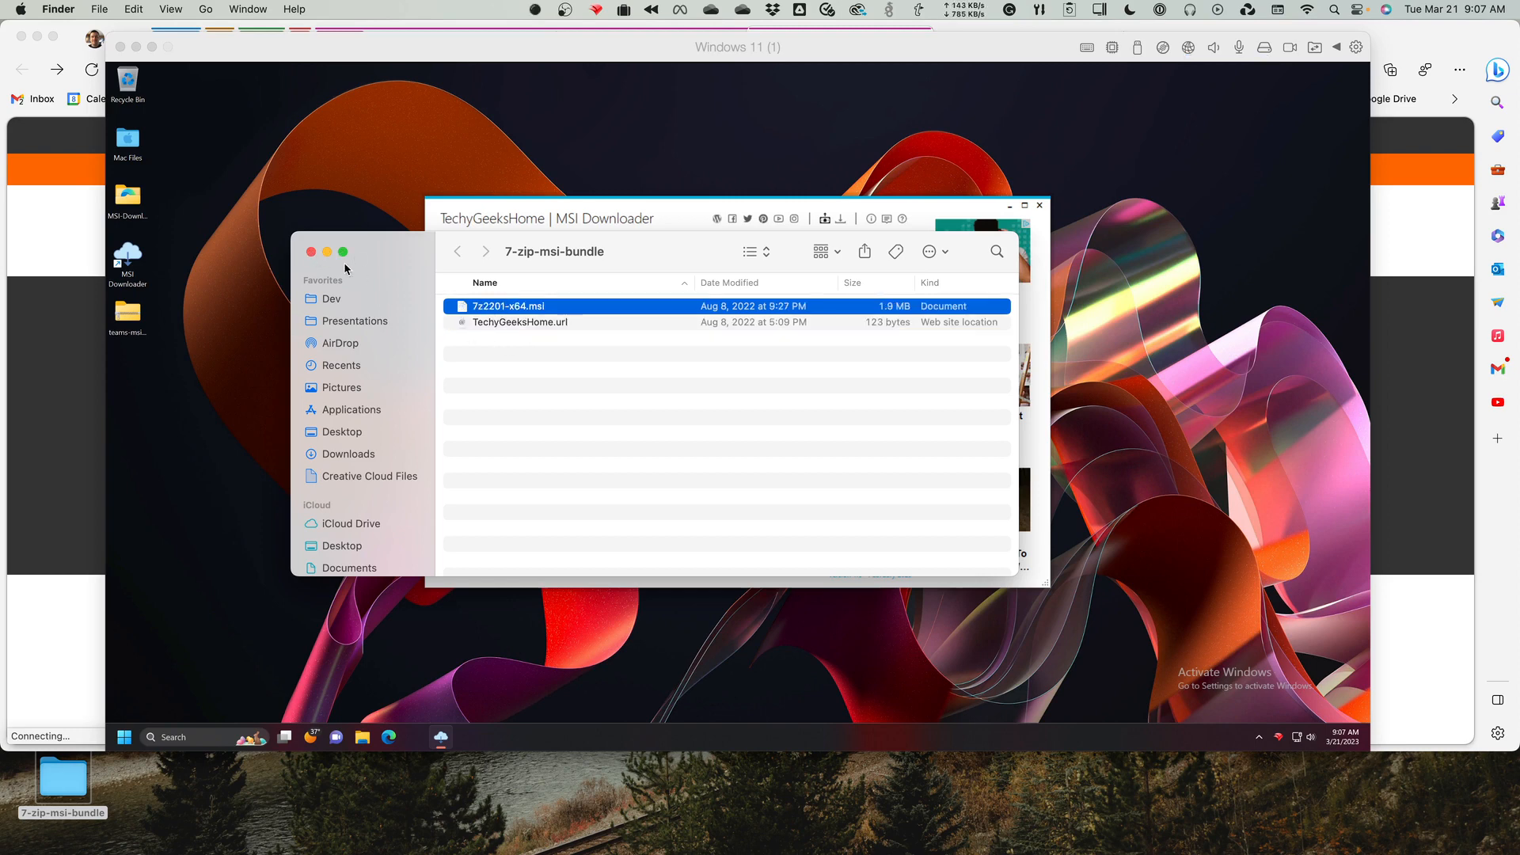
{"action": "left_click", "coordinate": [311, 253]}
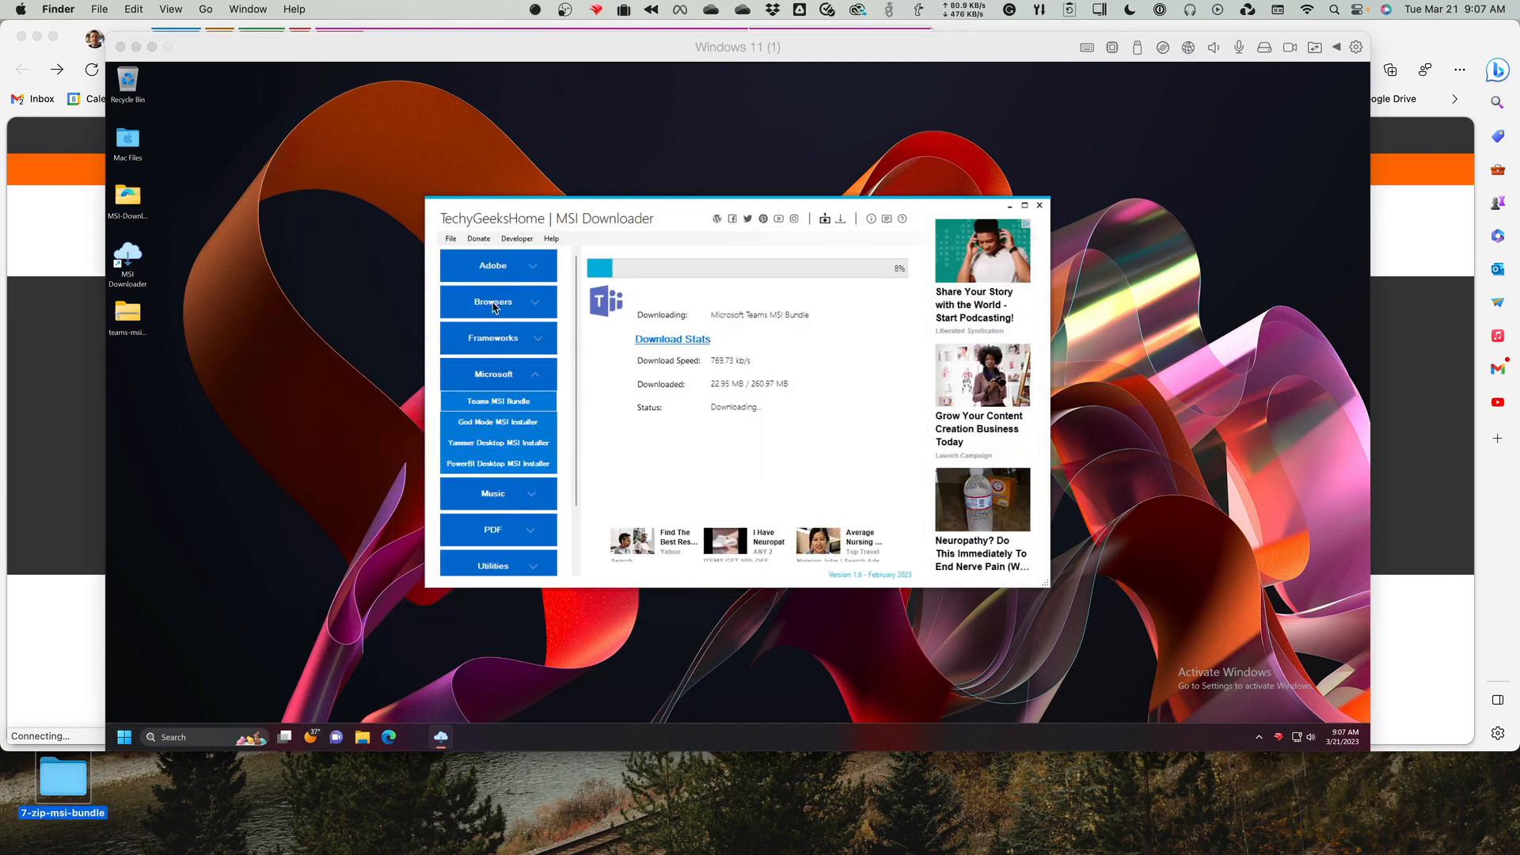
Browse the Frameworks and Adobe installer categories in MSI Downloader, then close the program.
{"action": "left_click", "coordinate": [516, 341]}
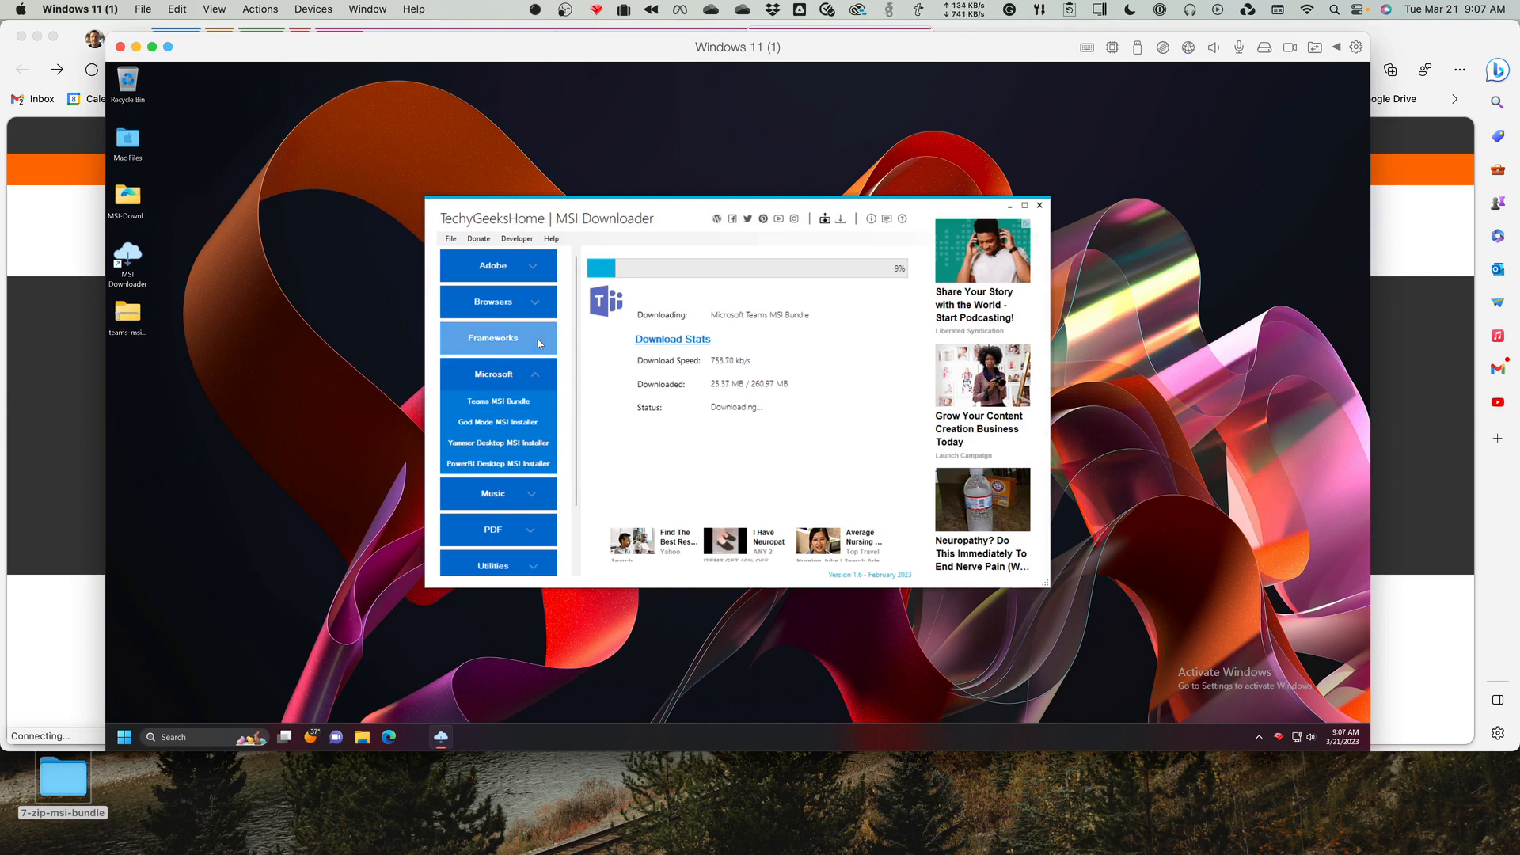
{"action": "left_click", "coordinate": [540, 336]}
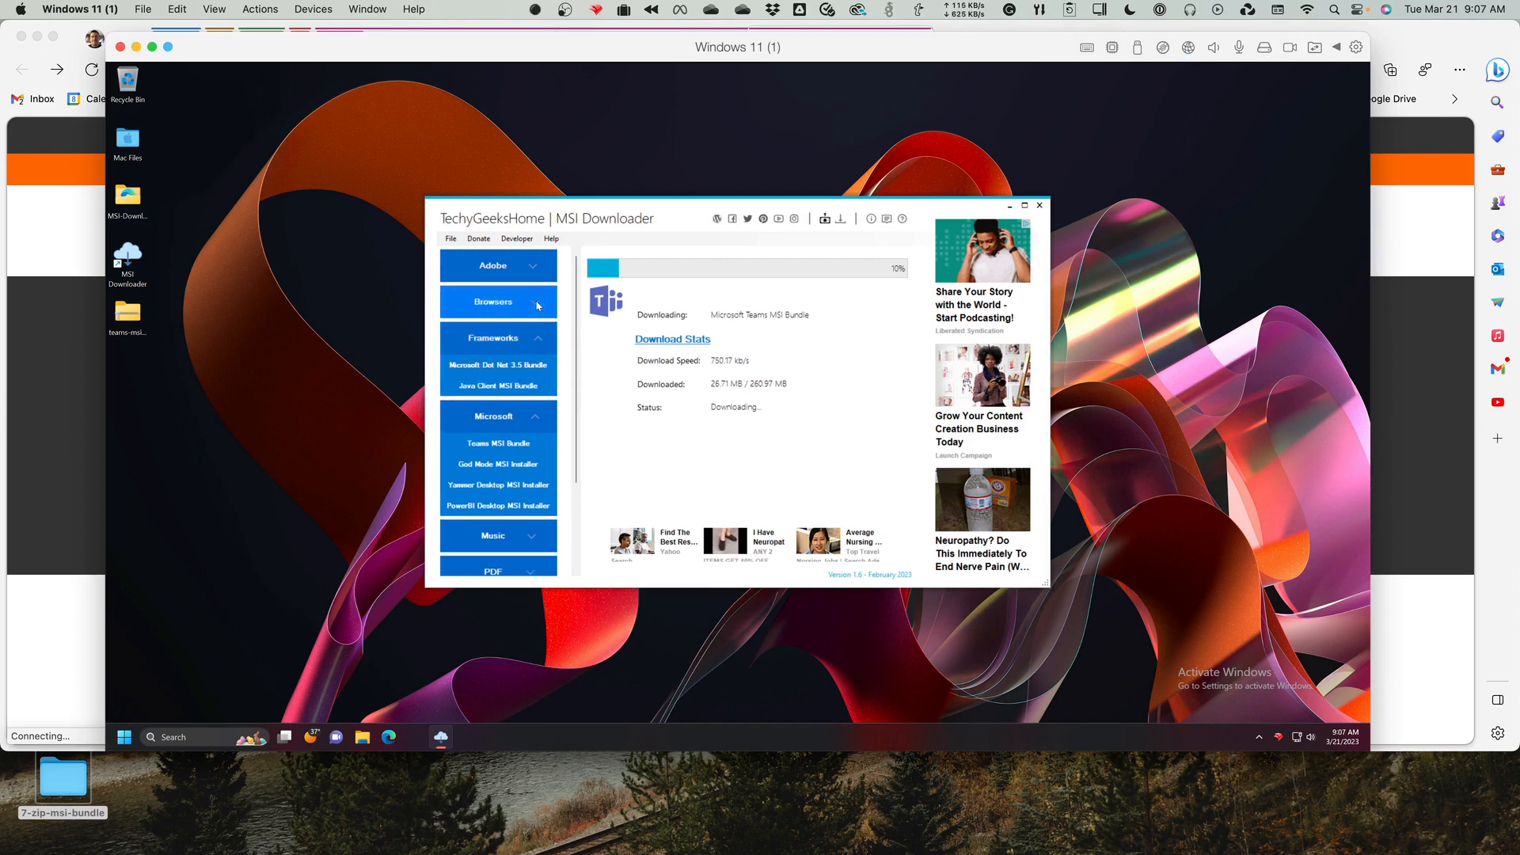
{"action": "left_click", "coordinate": [533, 266]}
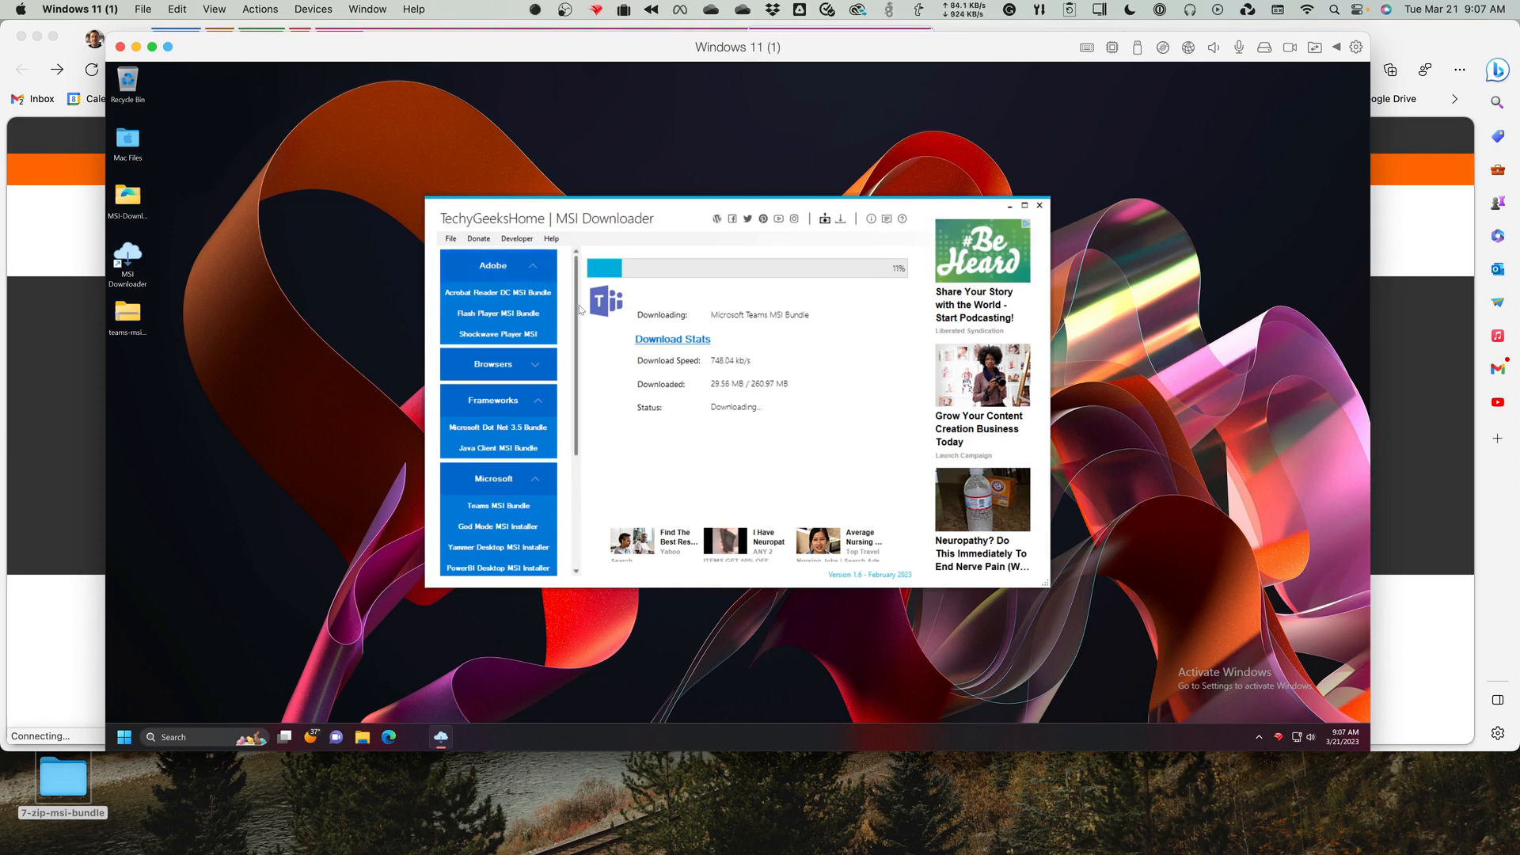
{"action": "left_click", "coordinate": [1040, 206]}
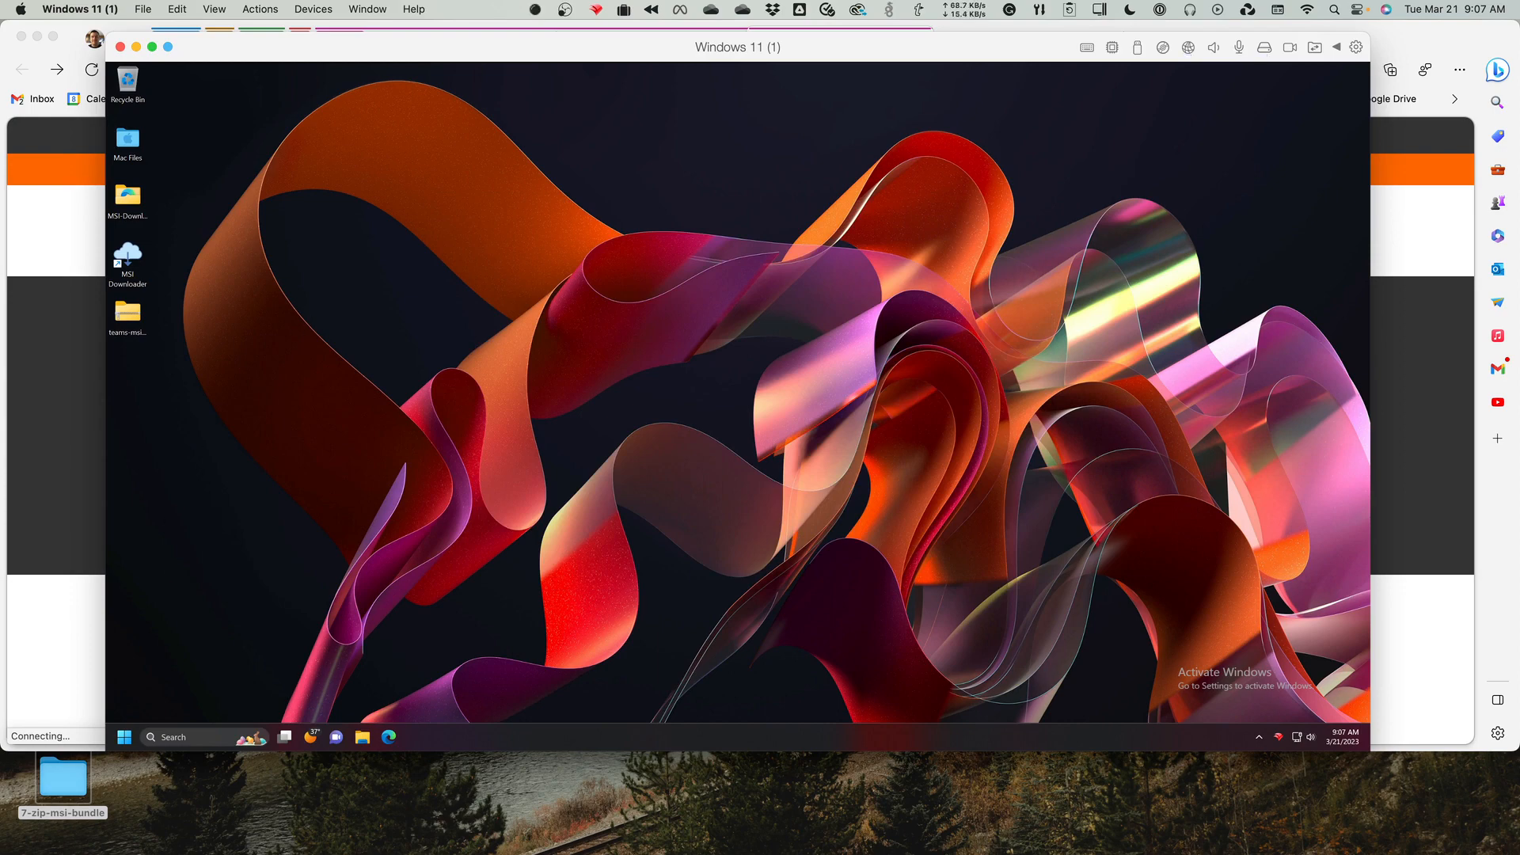
Switch to FileWave Admin and delete the existing MSI - 7z2201-x64 fileset from the Windows Apps group.
{"action": "key", "text": "super+Tab"}
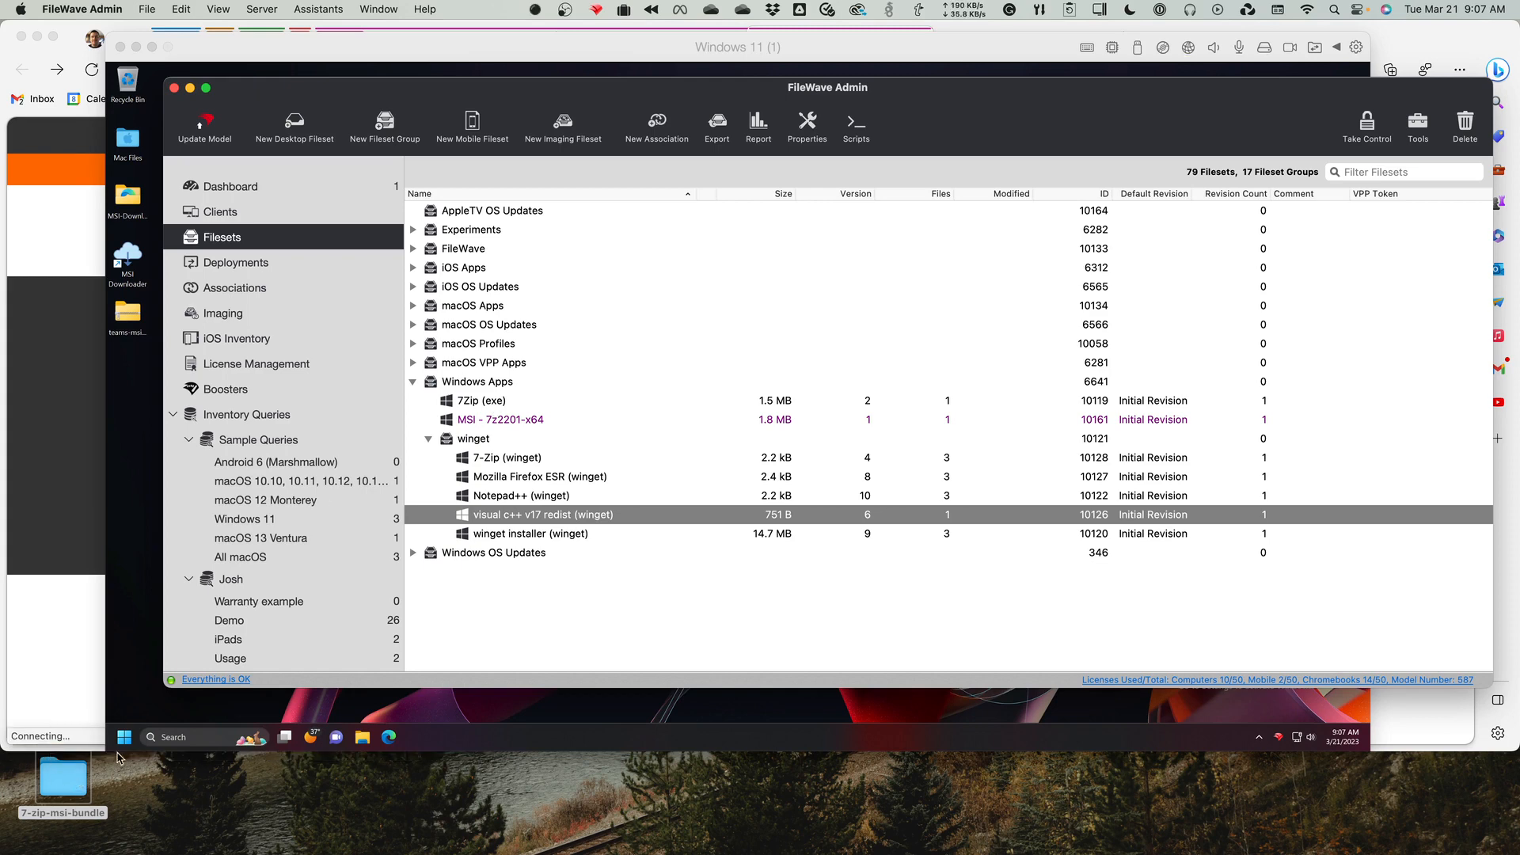
{"action": "left_click", "coordinate": [496, 418]}
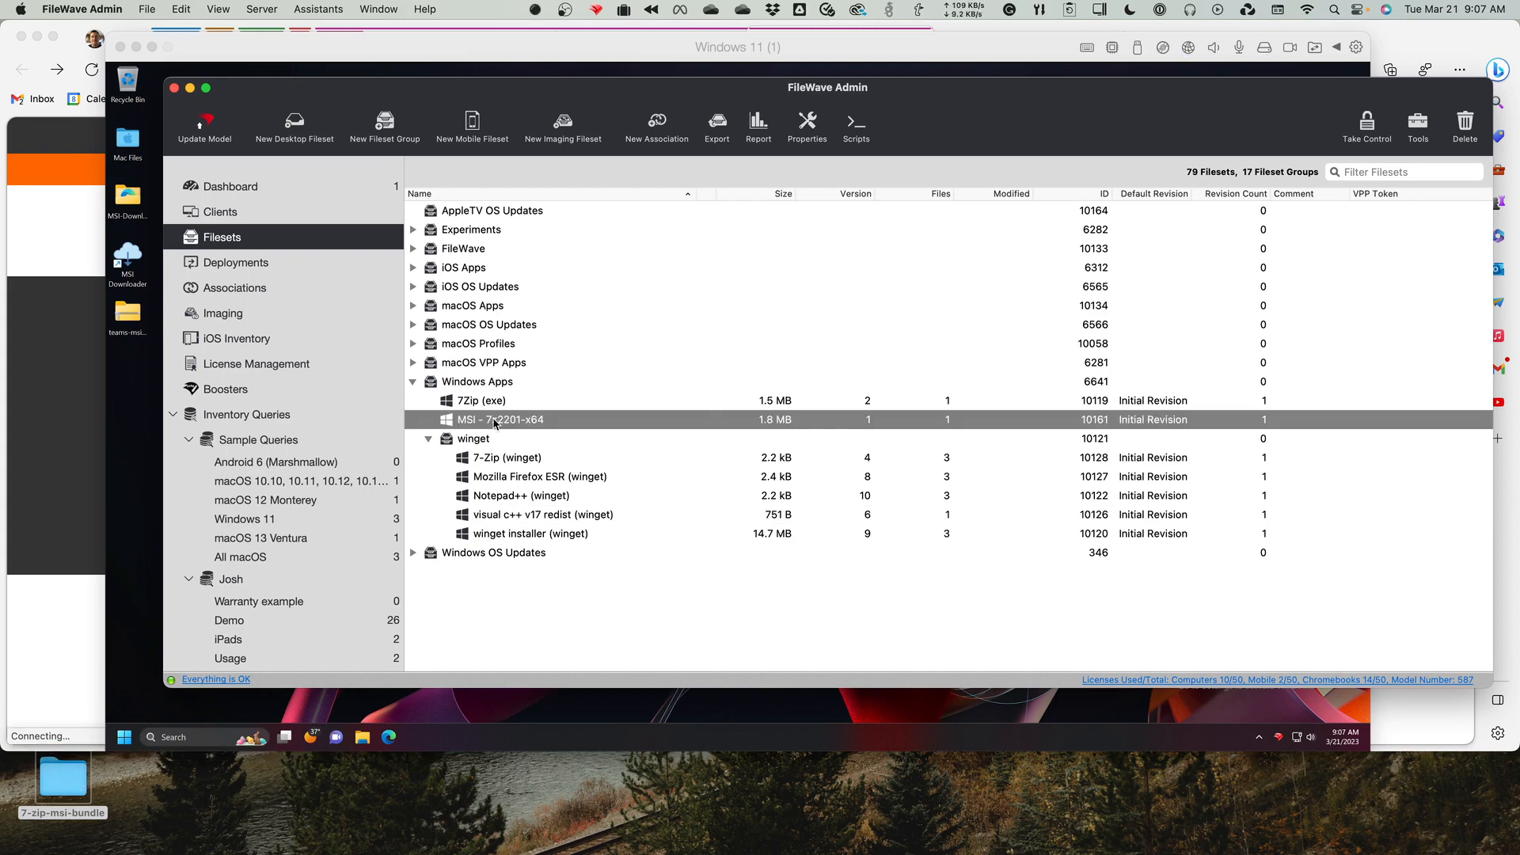
{"action": "right_click", "coordinate": [496, 419]}
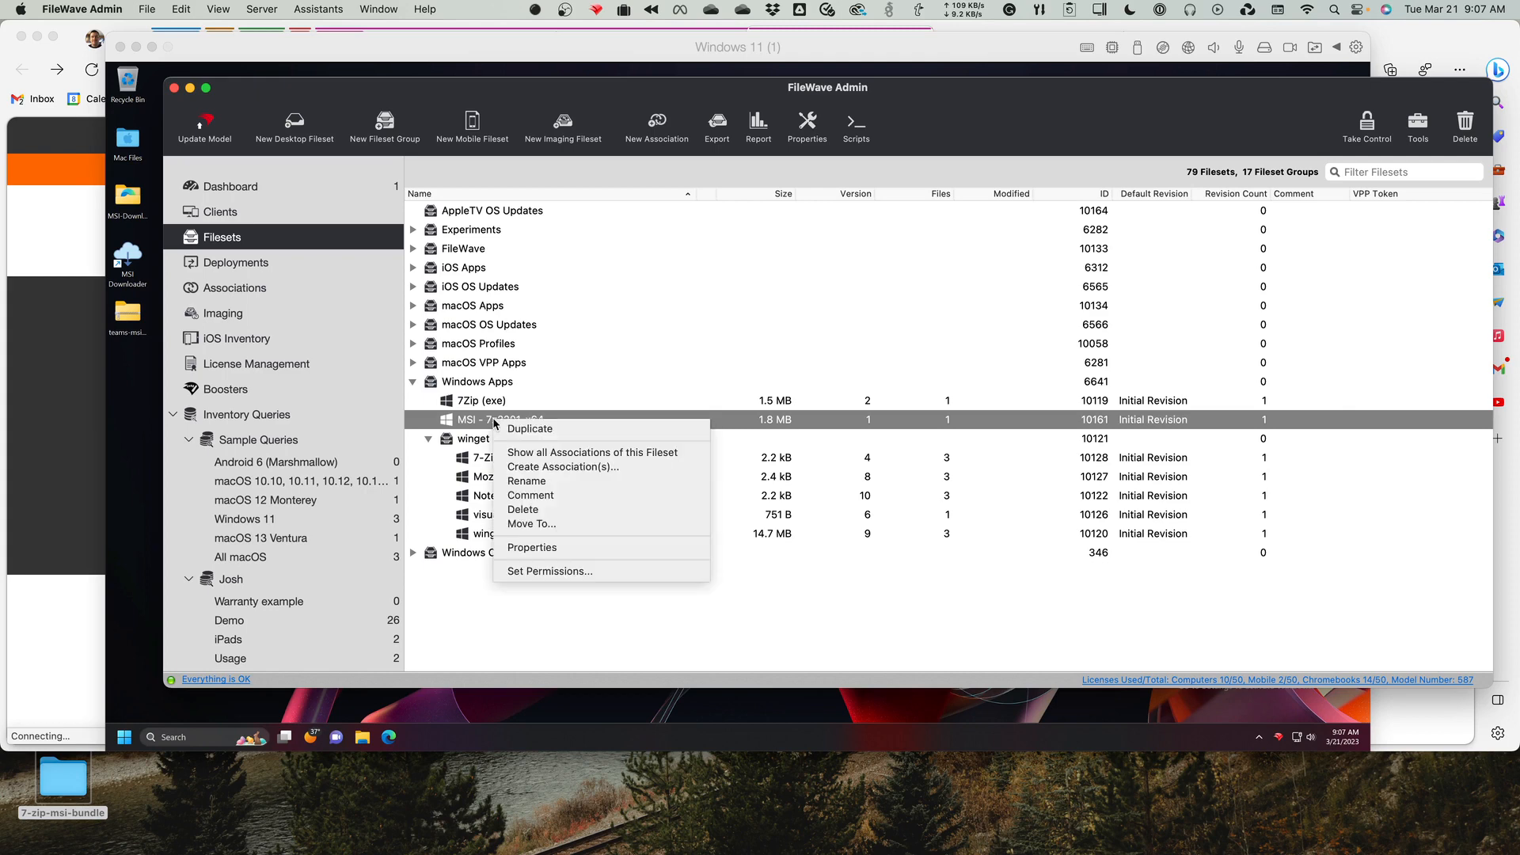
{"action": "left_click", "coordinate": [570, 509]}
{"action": "left_click", "coordinate": [867, 430]}
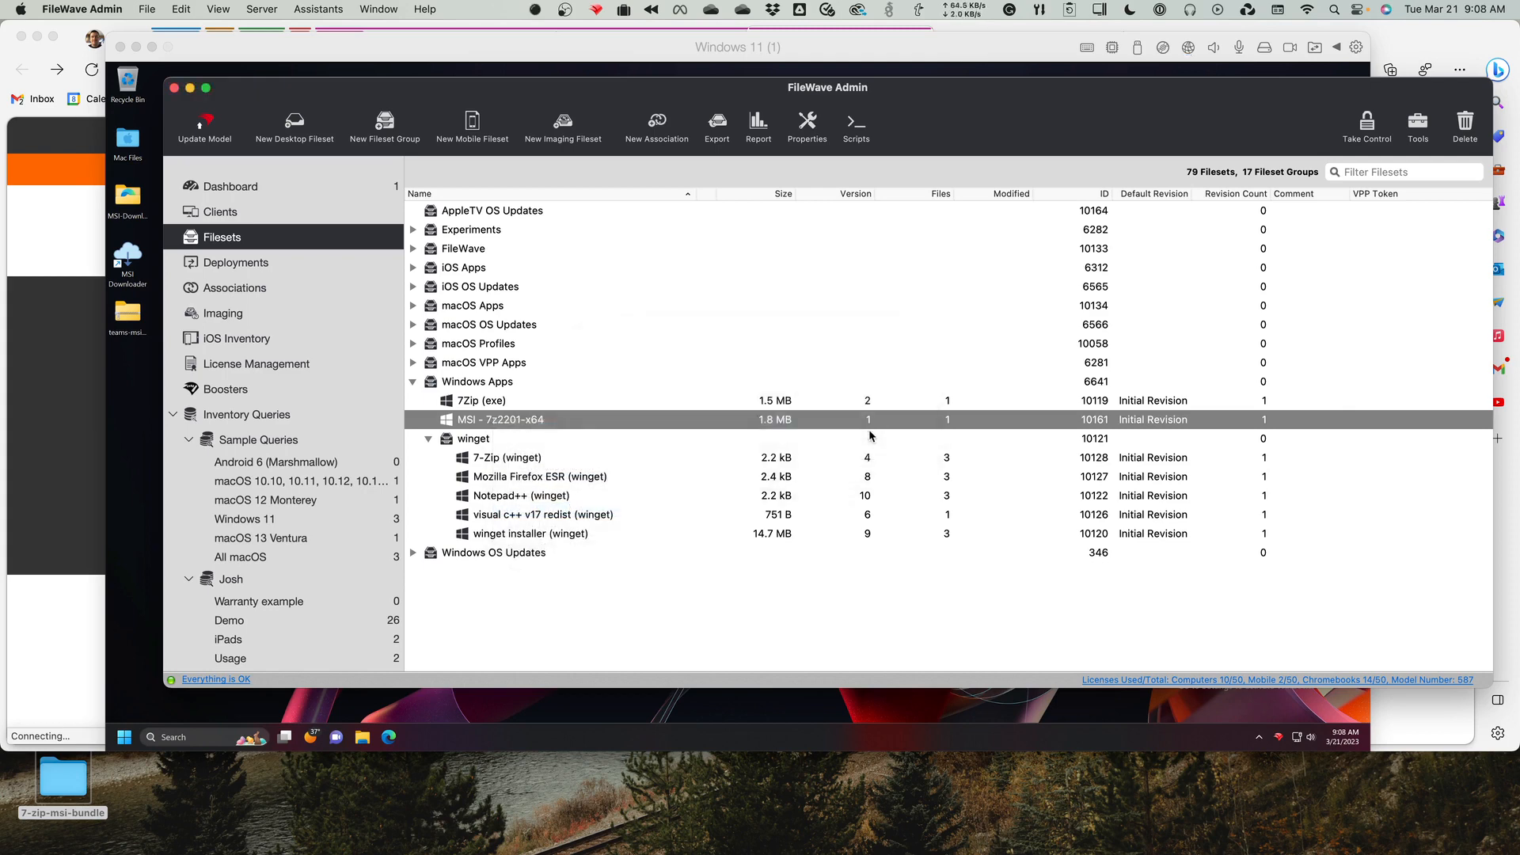
Import 7z2201-x64.msi from the 7-zip-msi-bundle desktop folder into the Windows Apps fileset group.
{"action": "double_click", "coordinate": [63, 780]}
{"action": "left_click_drag", "start_coordinate": [409, 250], "coordinate": [612, 578]}
{"action": "left_click_drag", "start_coordinate": [696, 642], "coordinate": [511, 386]}
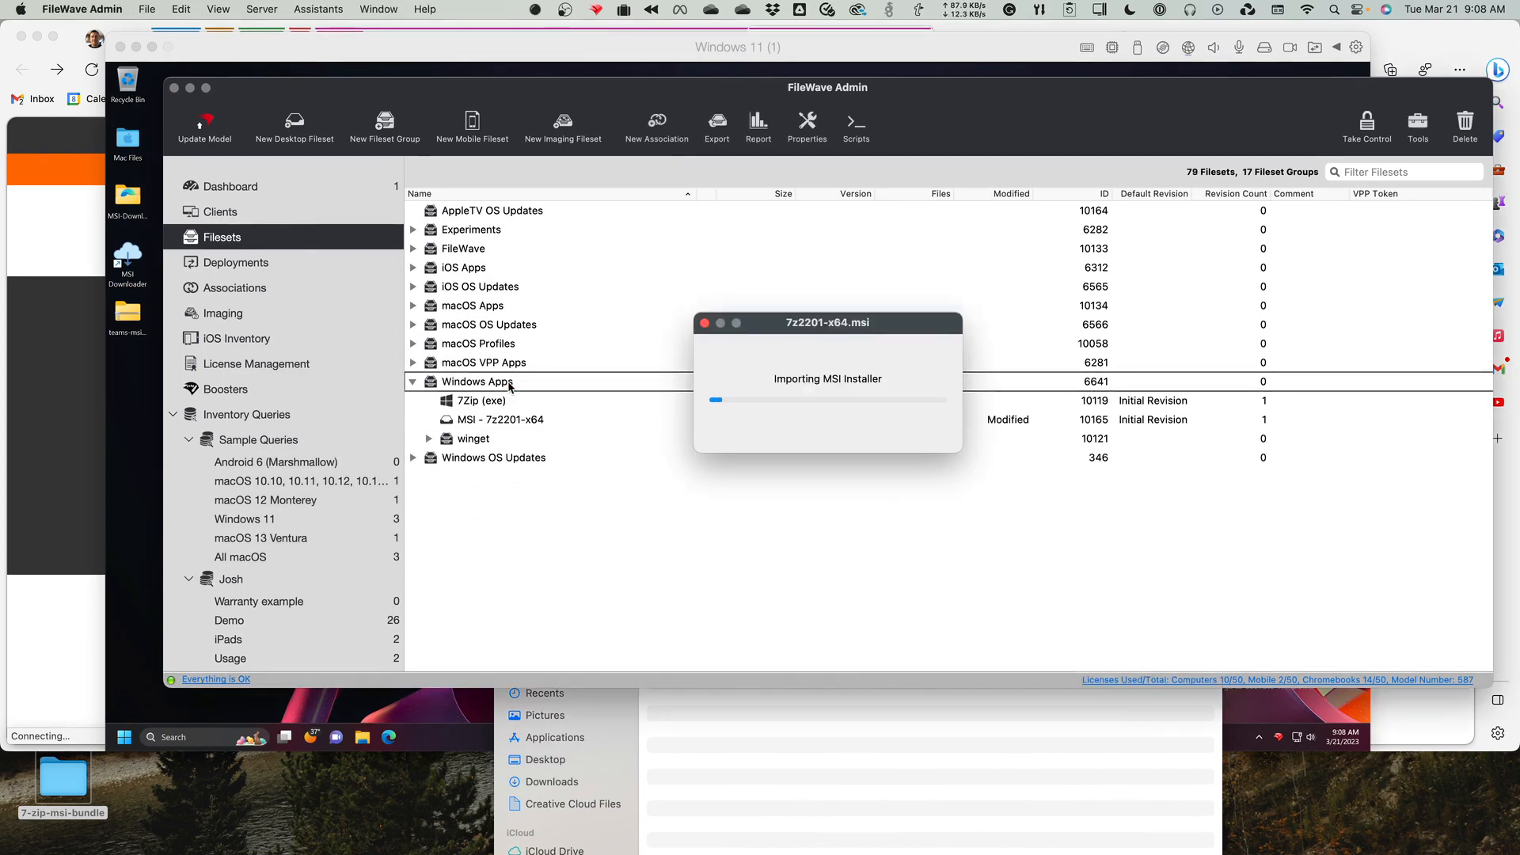
Check the properties of the imported MSI - 7z2201-x64 fileset, including its verification and MSI uninstaller settings, without changing them.
{"action": "left_click", "coordinate": [490, 423]}
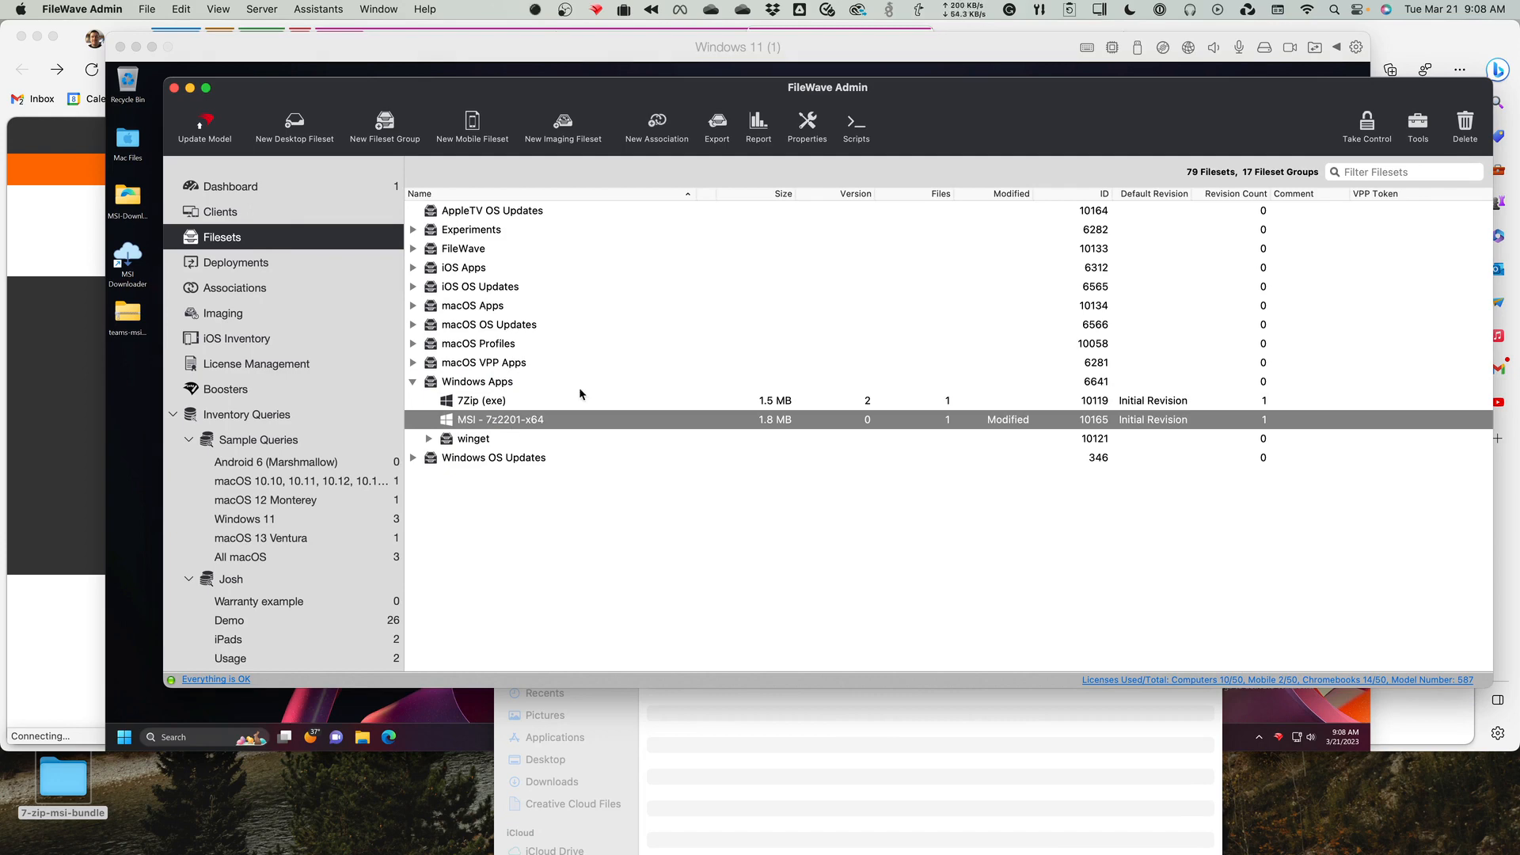
{"action": "left_click", "coordinate": [806, 127]}
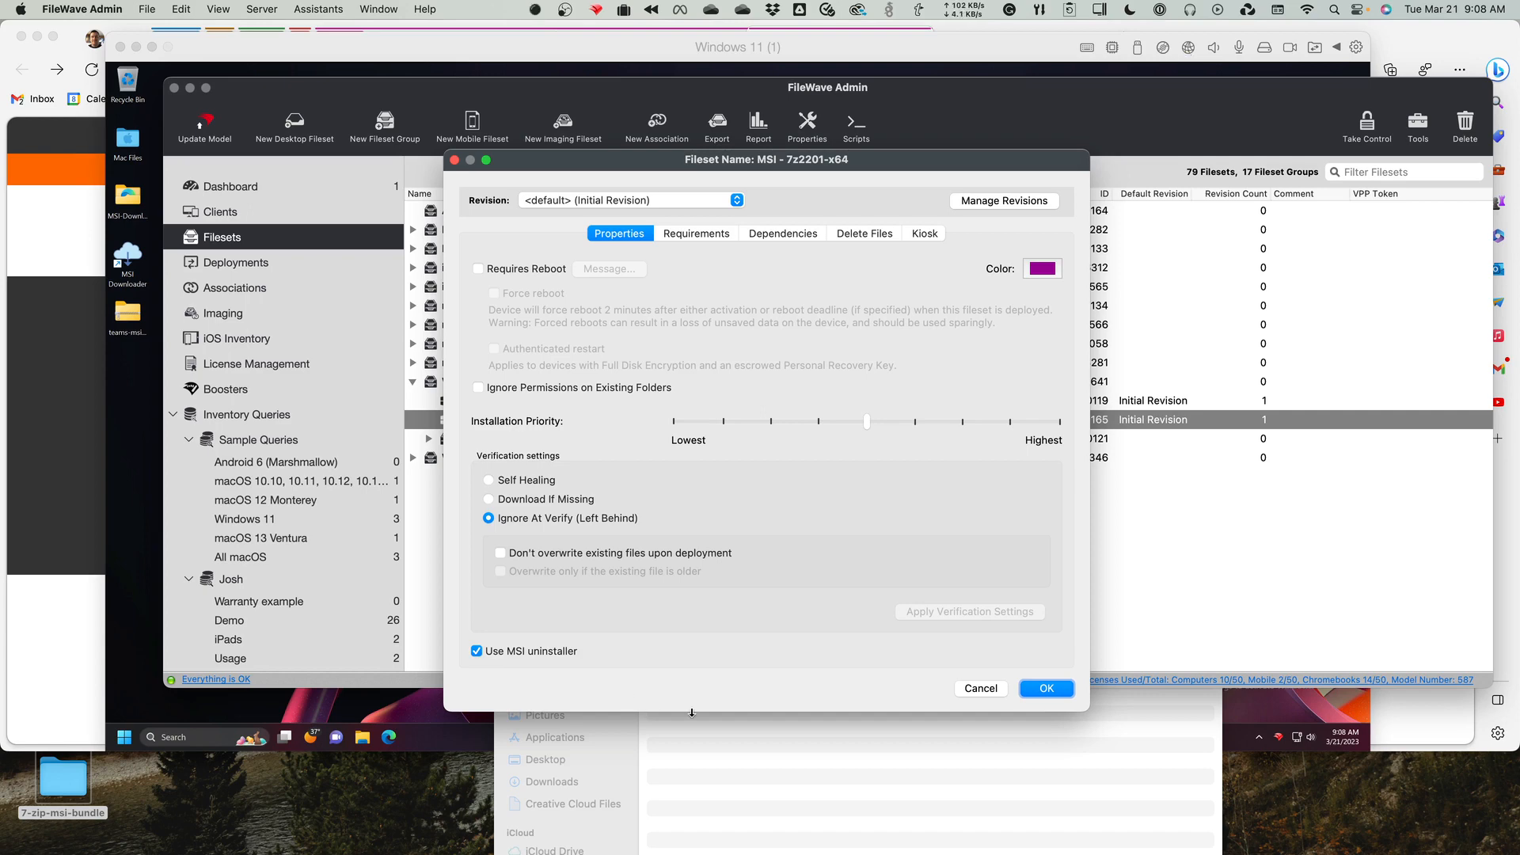
{"action": "left_click", "coordinate": [979, 690]}
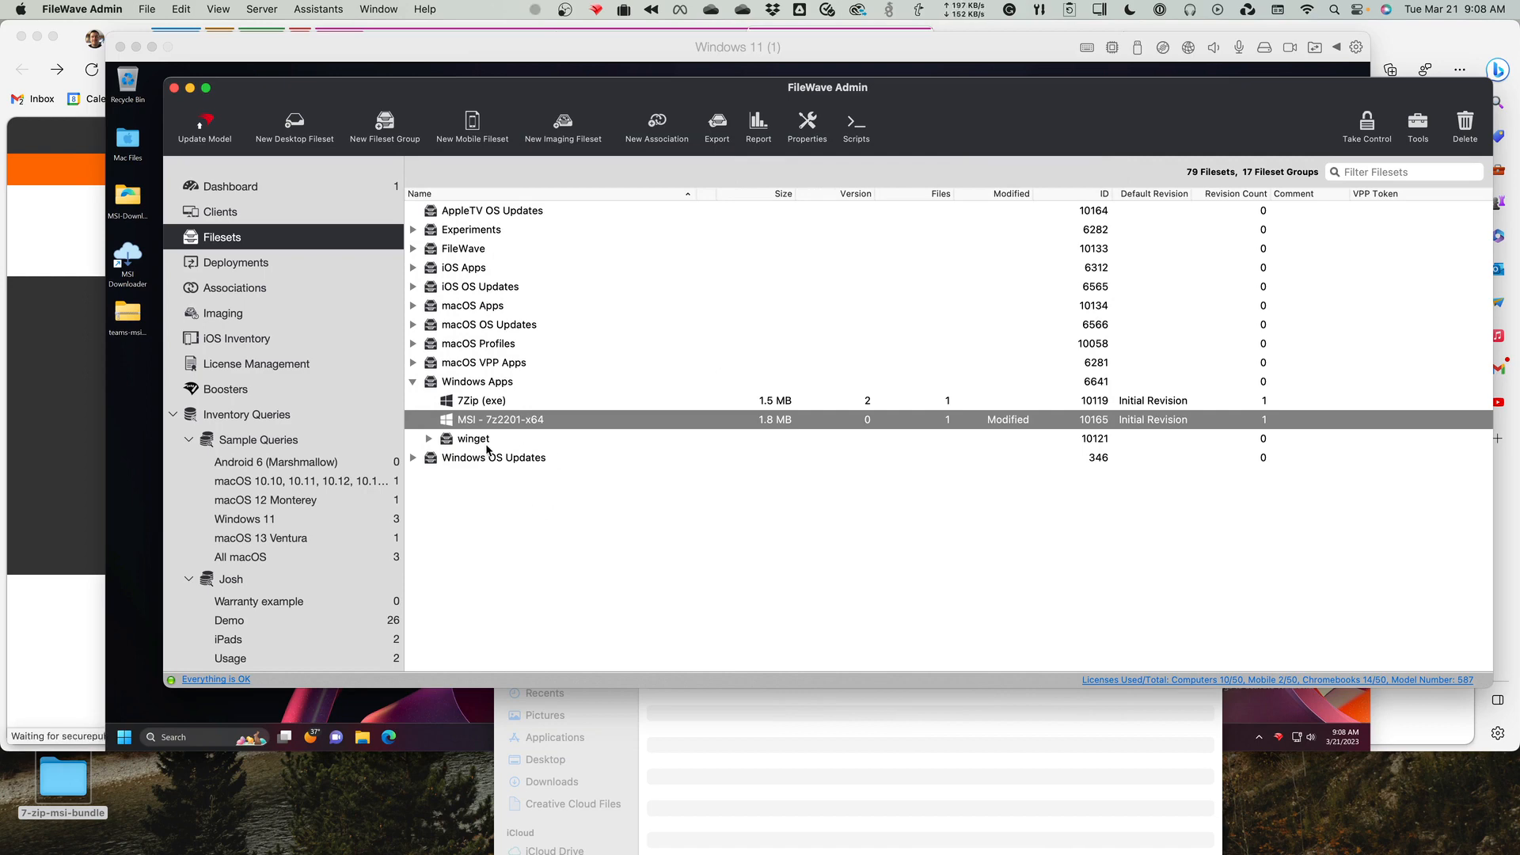
Inspect the contents of the 7Zip (exe) fileset down to 7z2201-x64.exe, then close the contents view.
{"action": "left_click", "coordinate": [508, 402]}
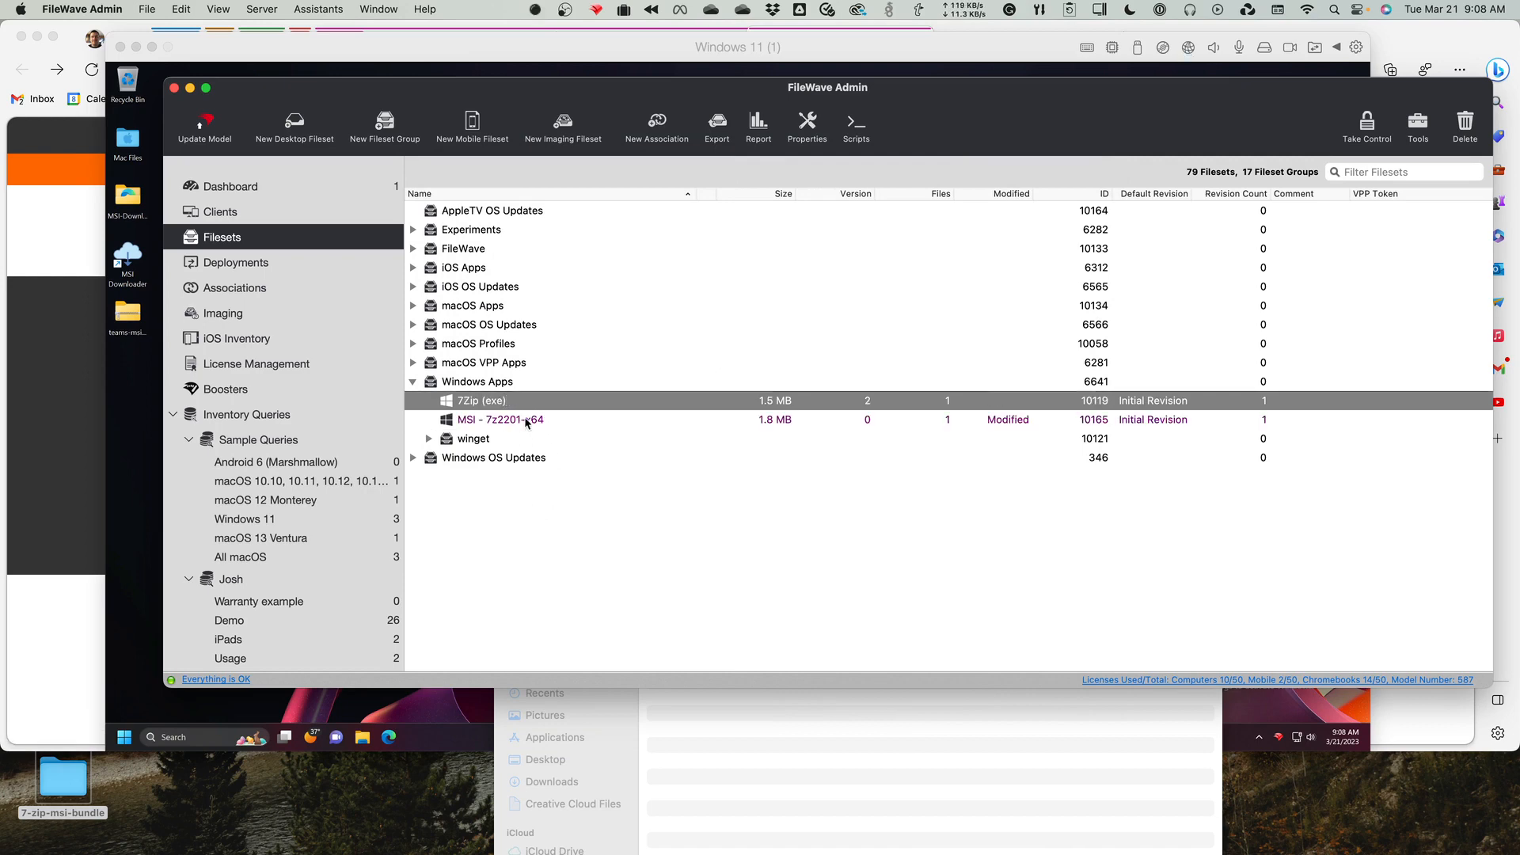
{"action": "double_click", "coordinate": [499, 403]}
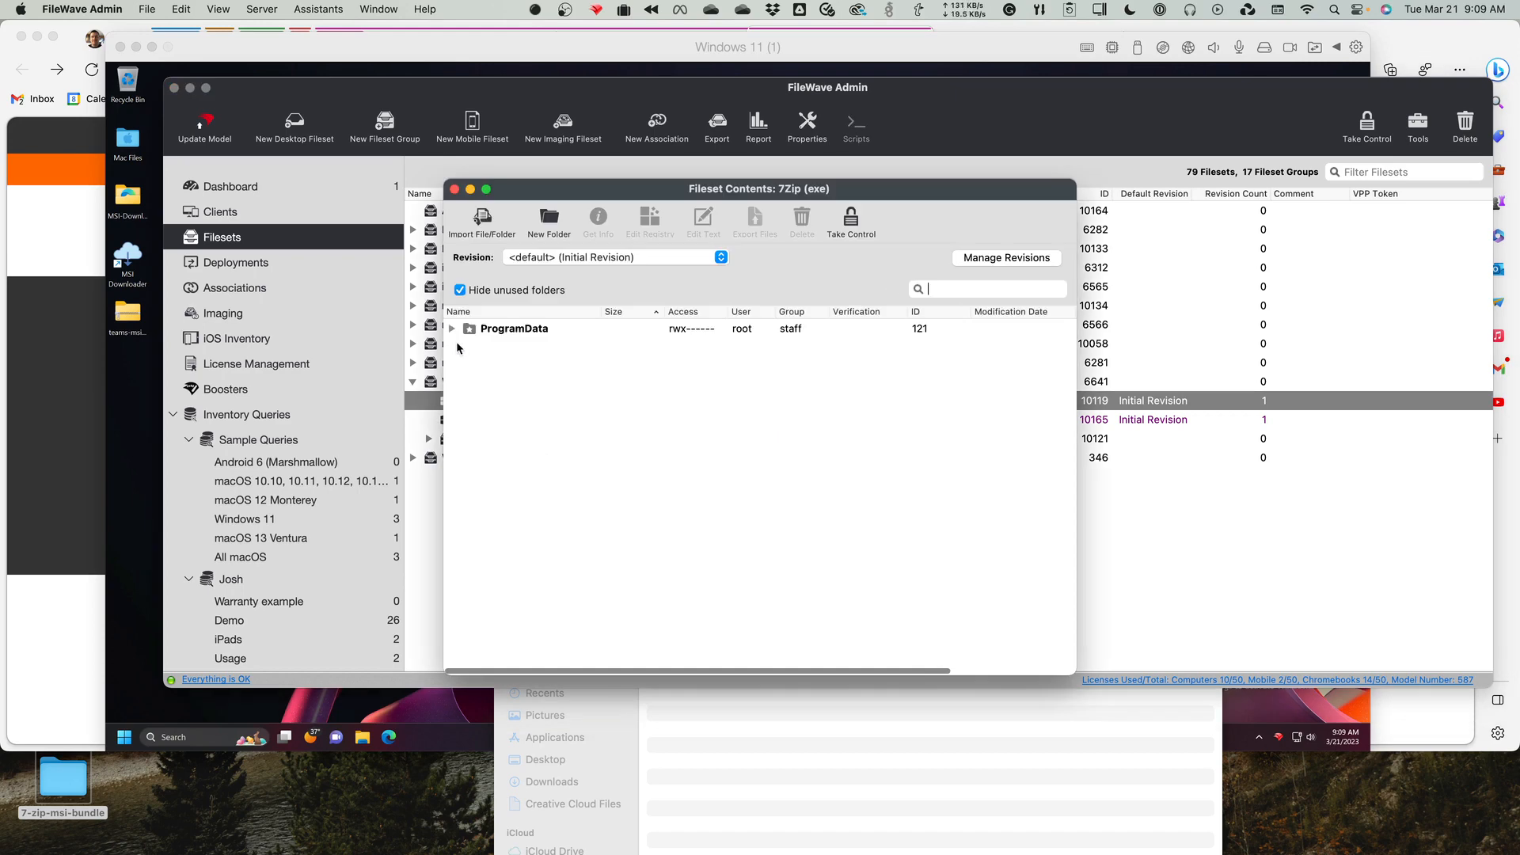
{"action": "left_click", "coordinate": [452, 328]}
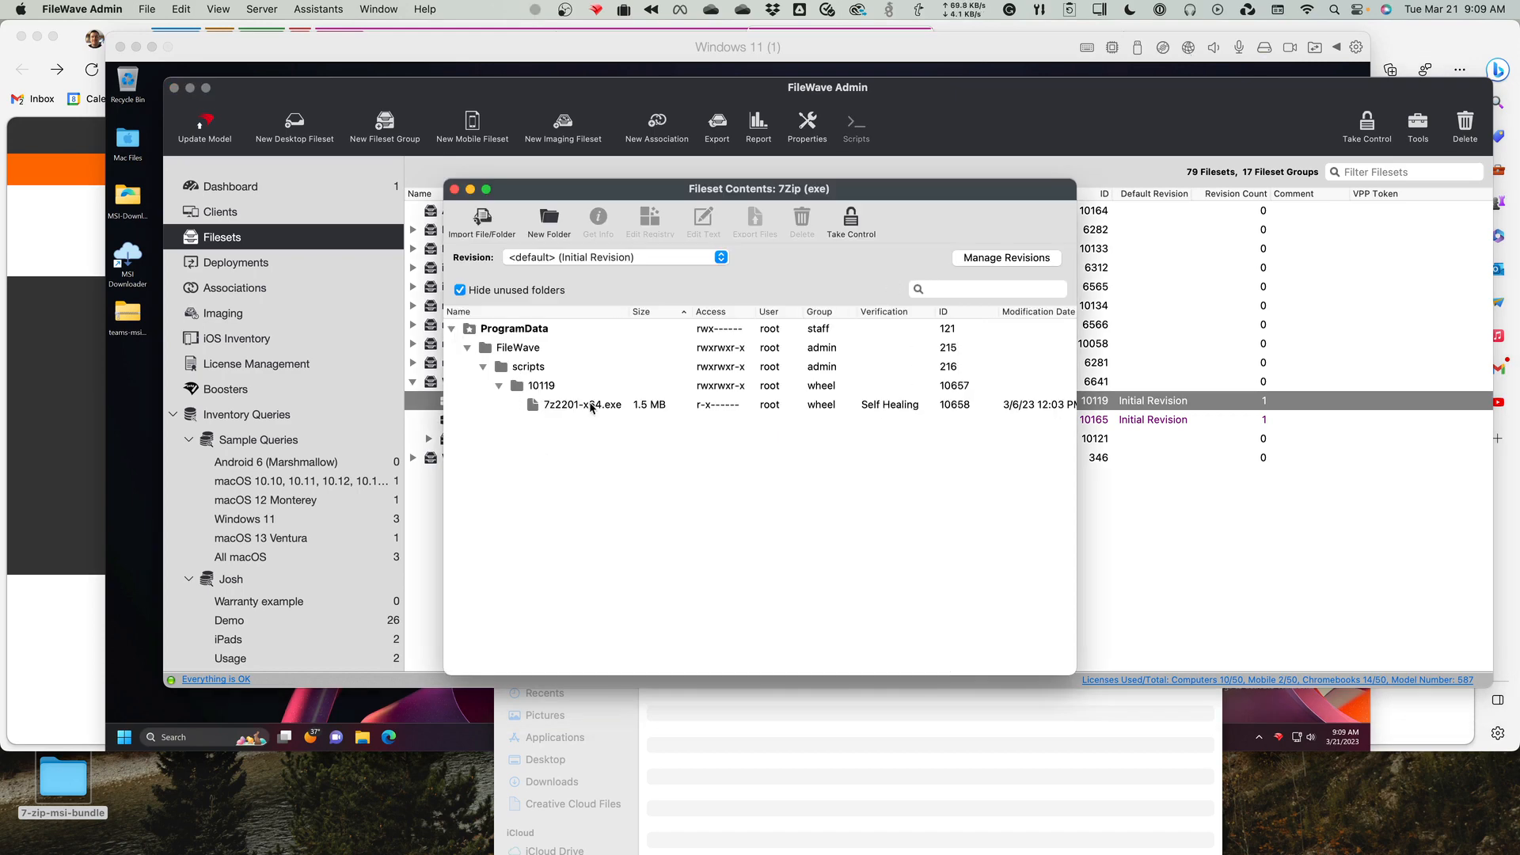
{"action": "left_click", "coordinate": [592, 406]}
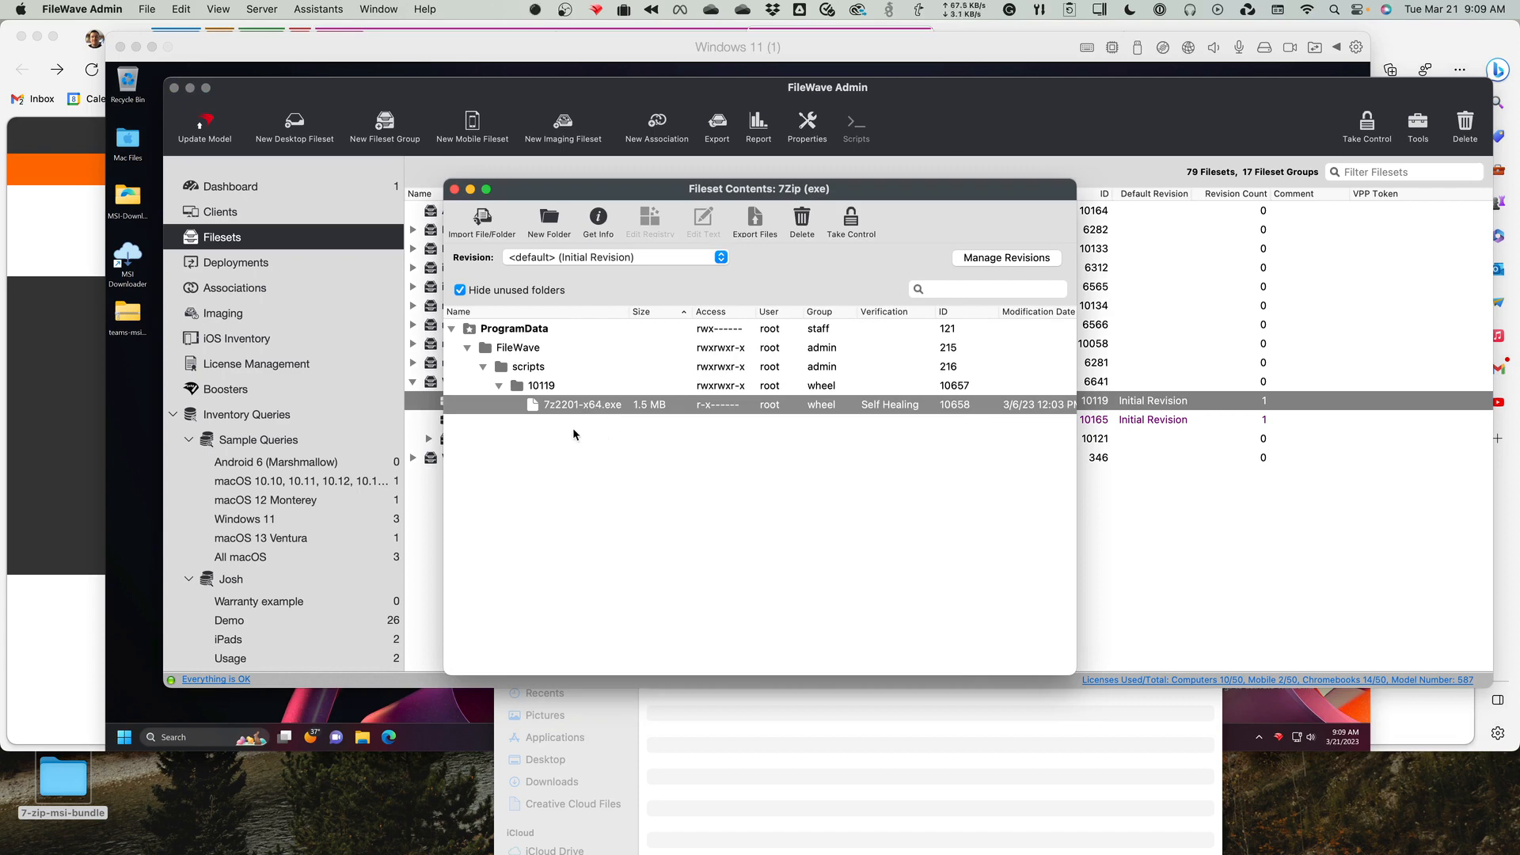
{"action": "left_click", "coordinate": [454, 190]}
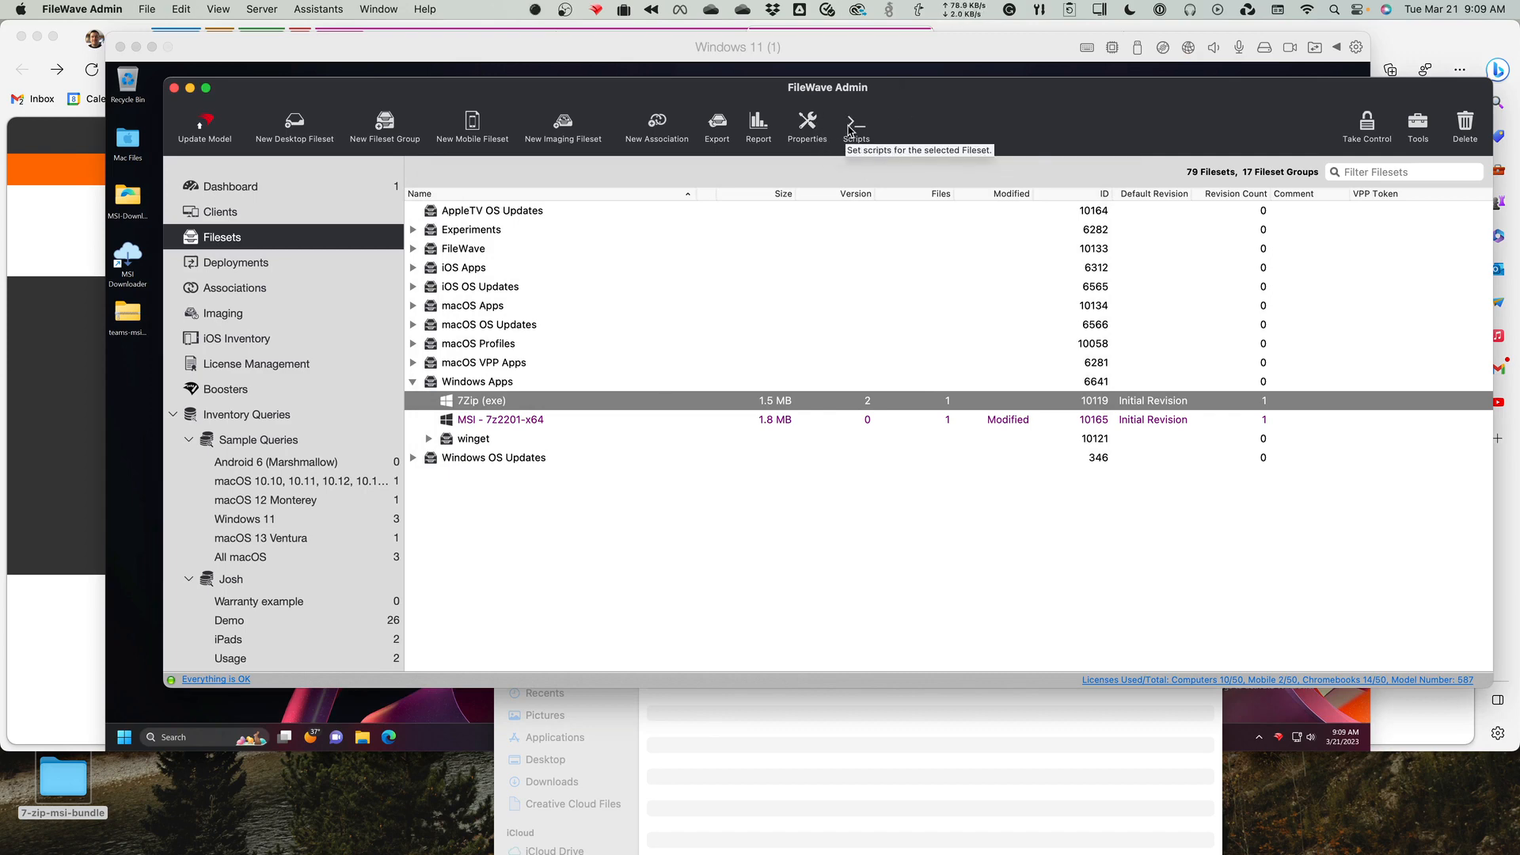
Review the script categories of the 7Zip (exe) fileset, from requirement scripts through post-uninstallation scripts.
{"action": "left_click", "coordinate": [852, 130]}
{"action": "left_click", "coordinate": [438, 448]}
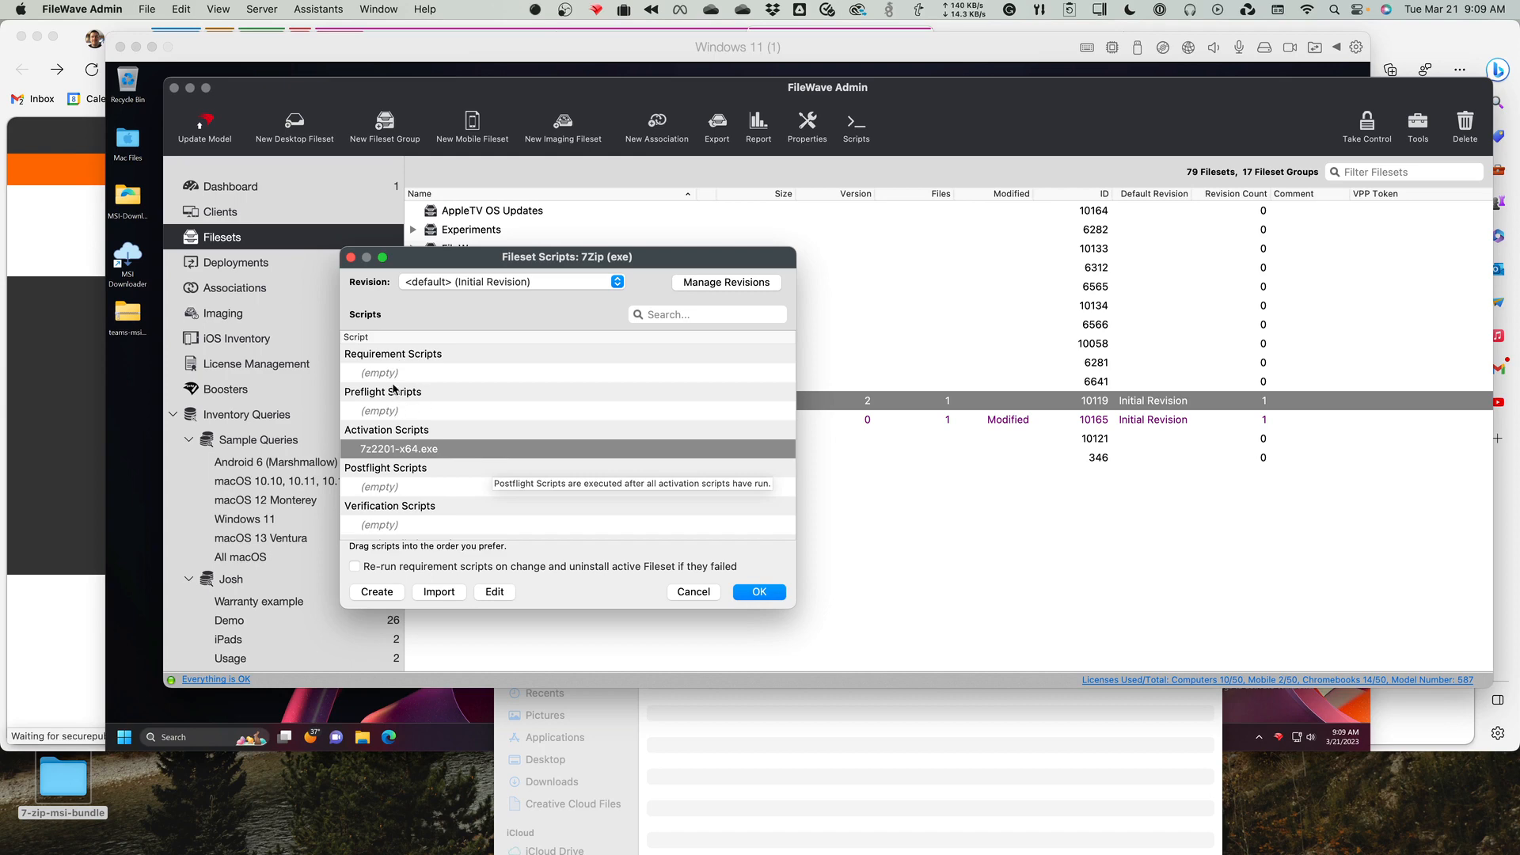
{"action": "mouse_move", "coordinate": [373, 384]}
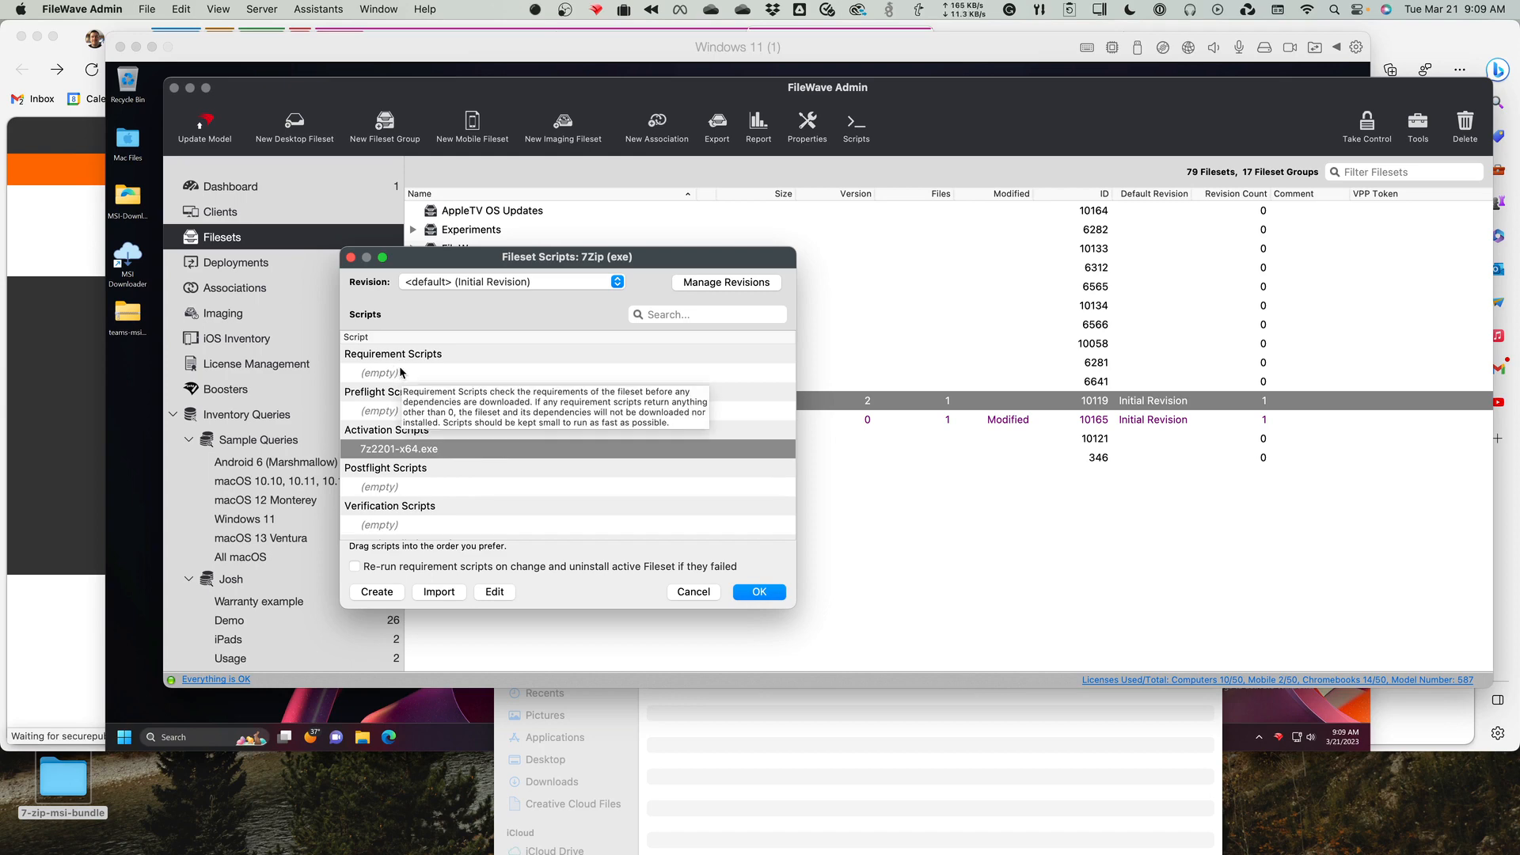
{"action": "mouse_move", "coordinate": [420, 406]}
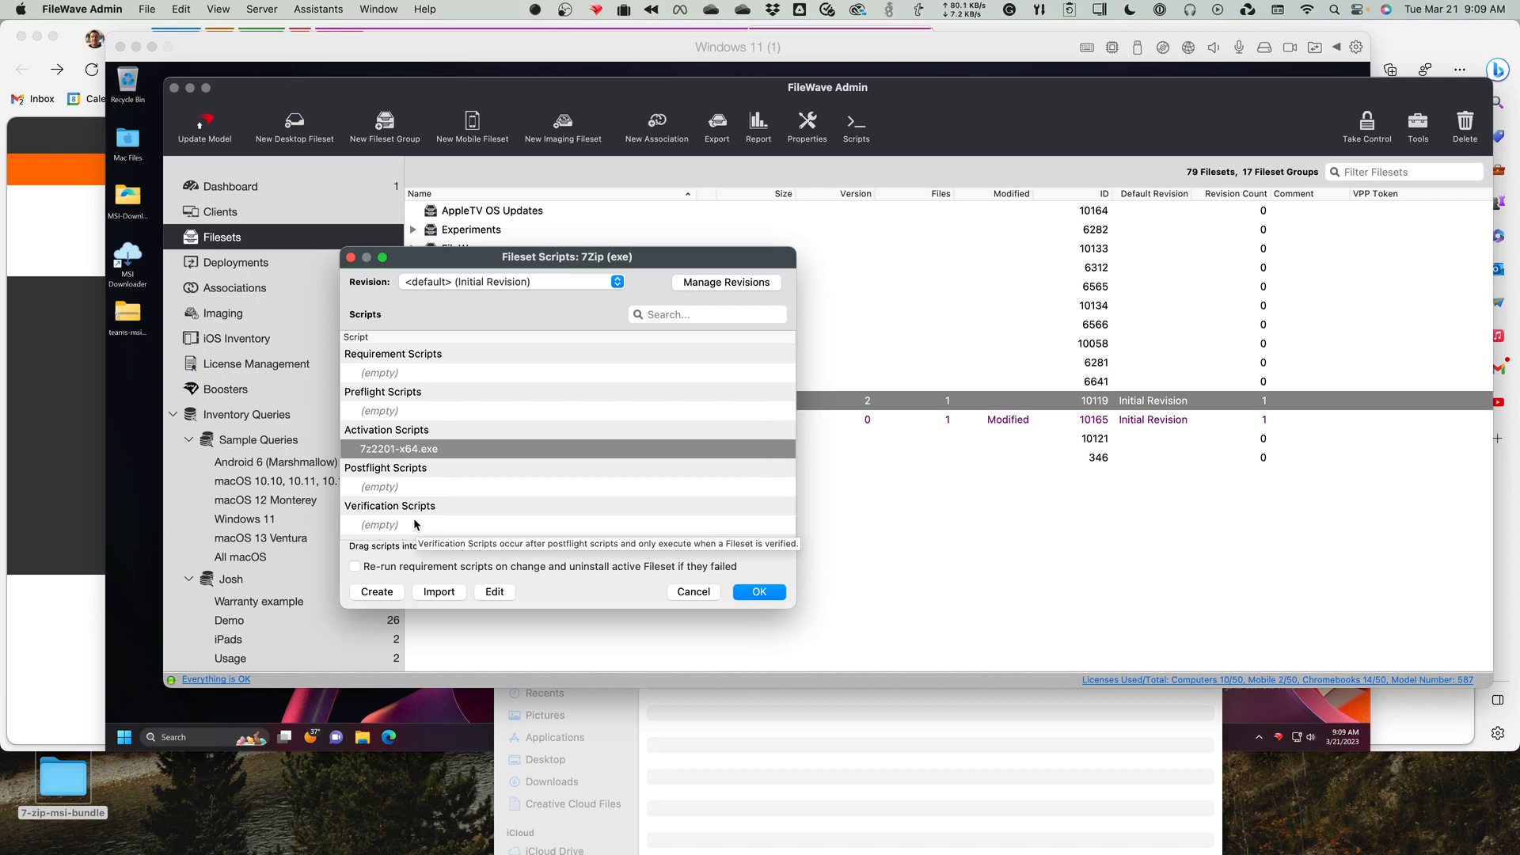
{"action": "scroll", "coordinate": [416, 511], "scroll_direction": "down", "scroll_amount": 3}
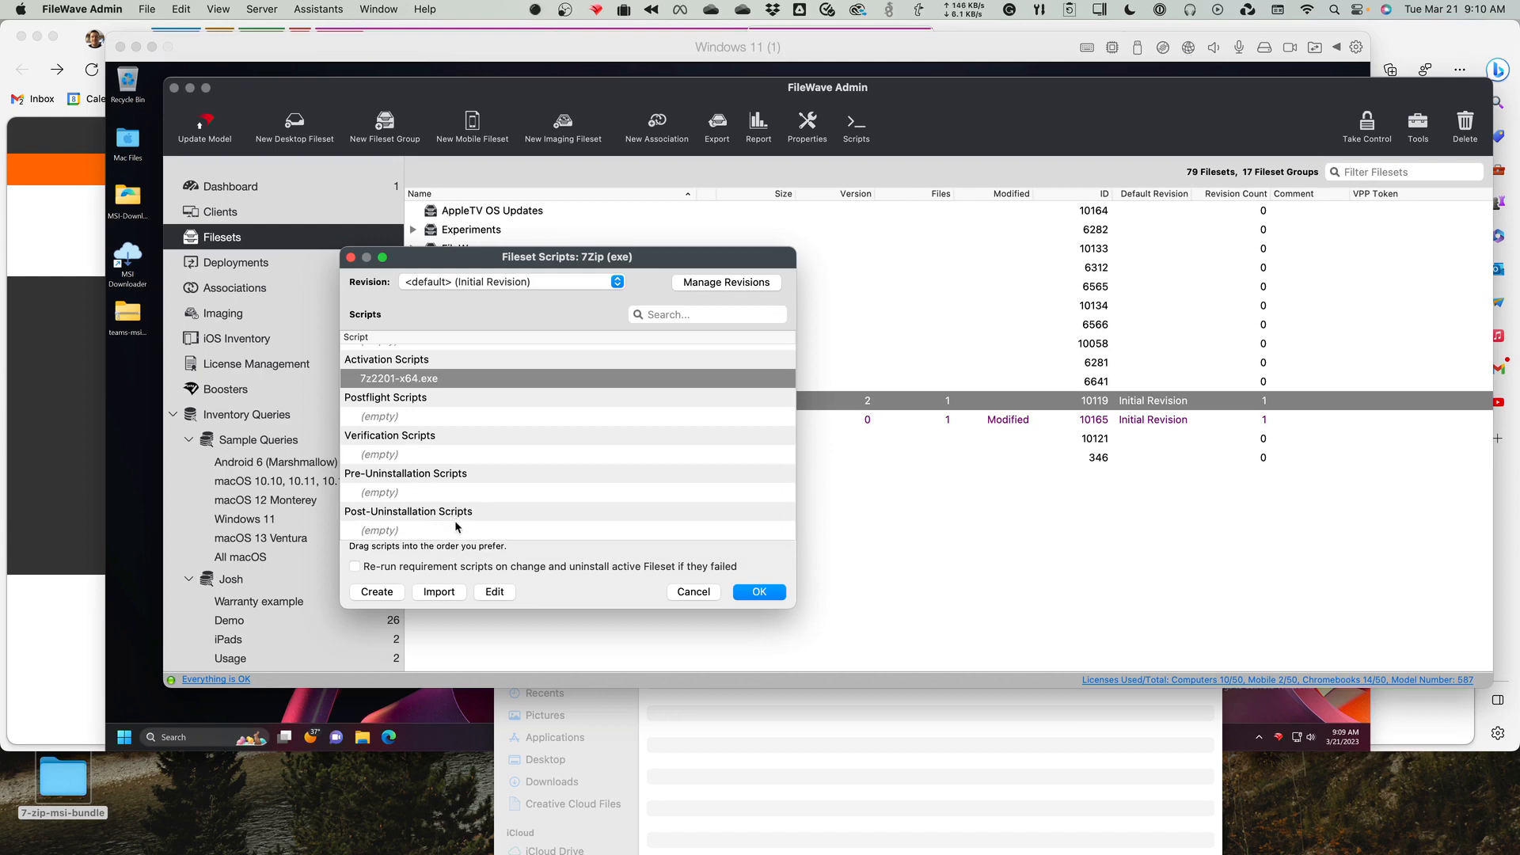
{"action": "mouse_move", "coordinate": [434, 510]}
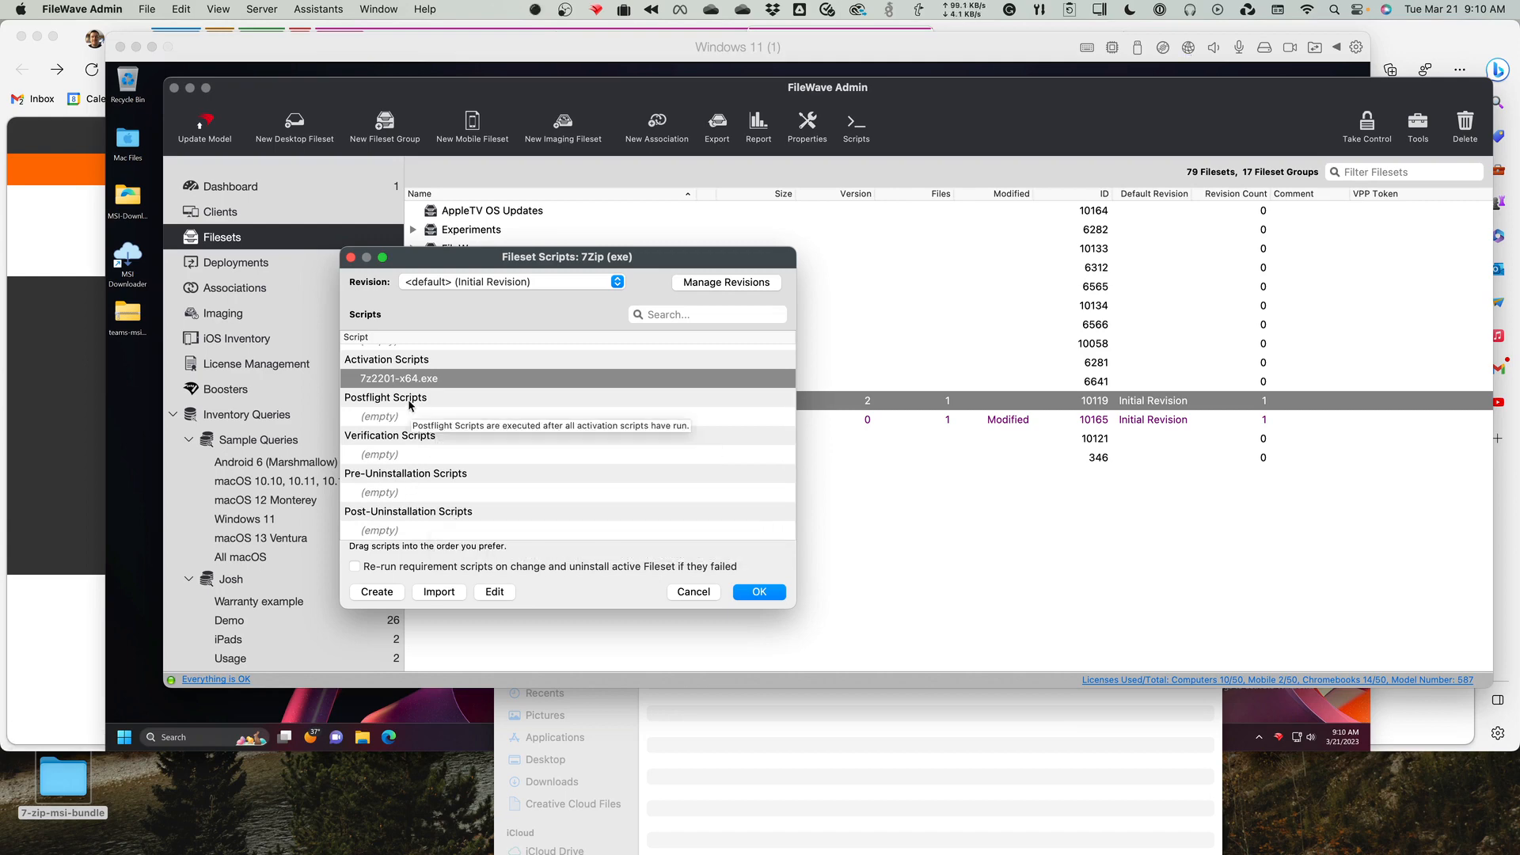
{"action": "scroll", "coordinate": [417, 435], "scroll_direction": "up", "scroll_amount": 3}
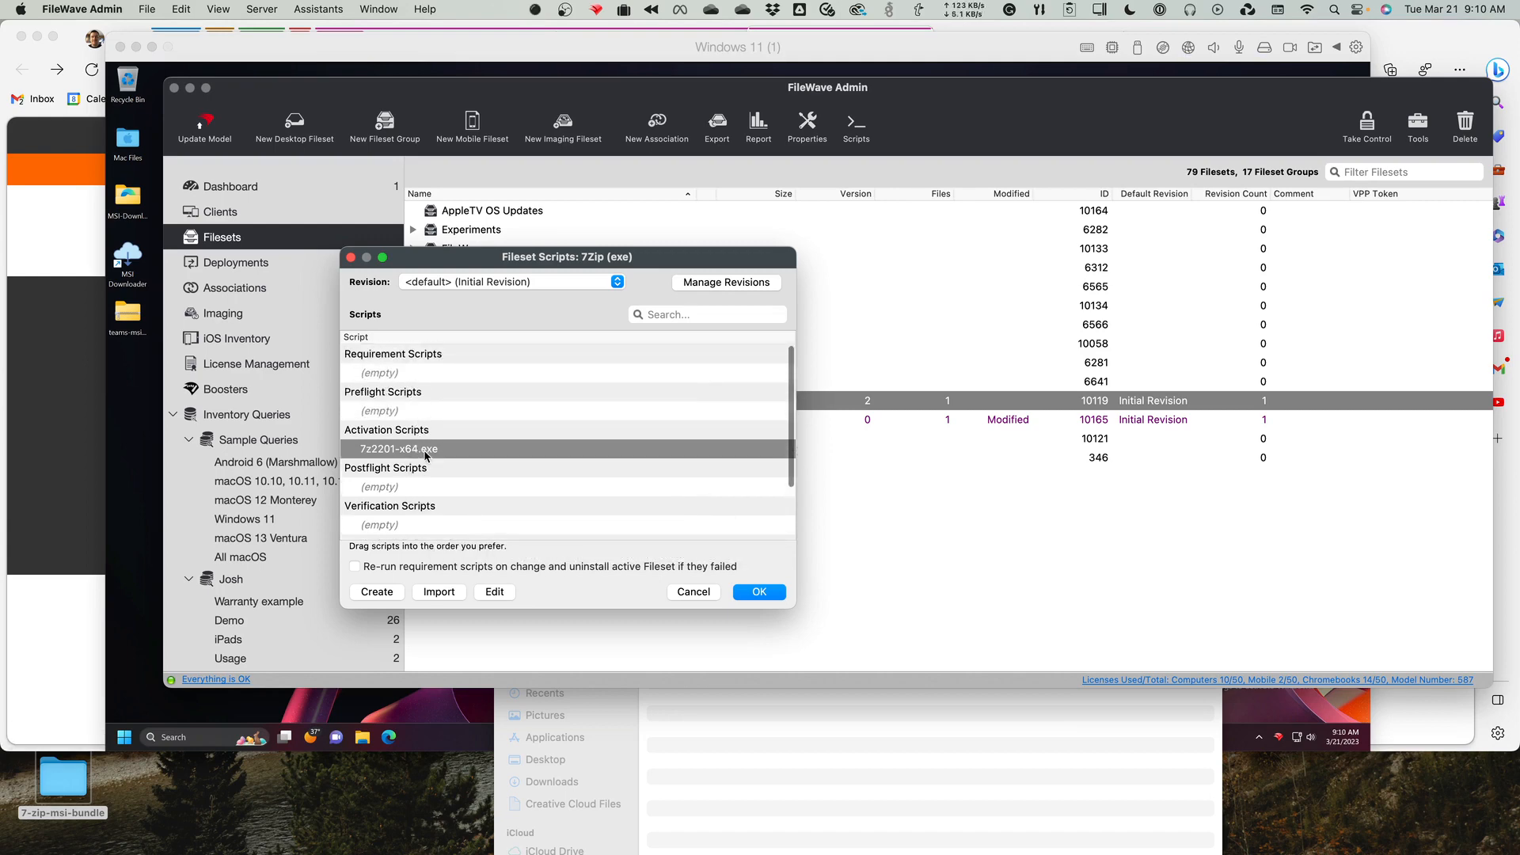
{"action": "mouse_move", "coordinate": [425, 456]}
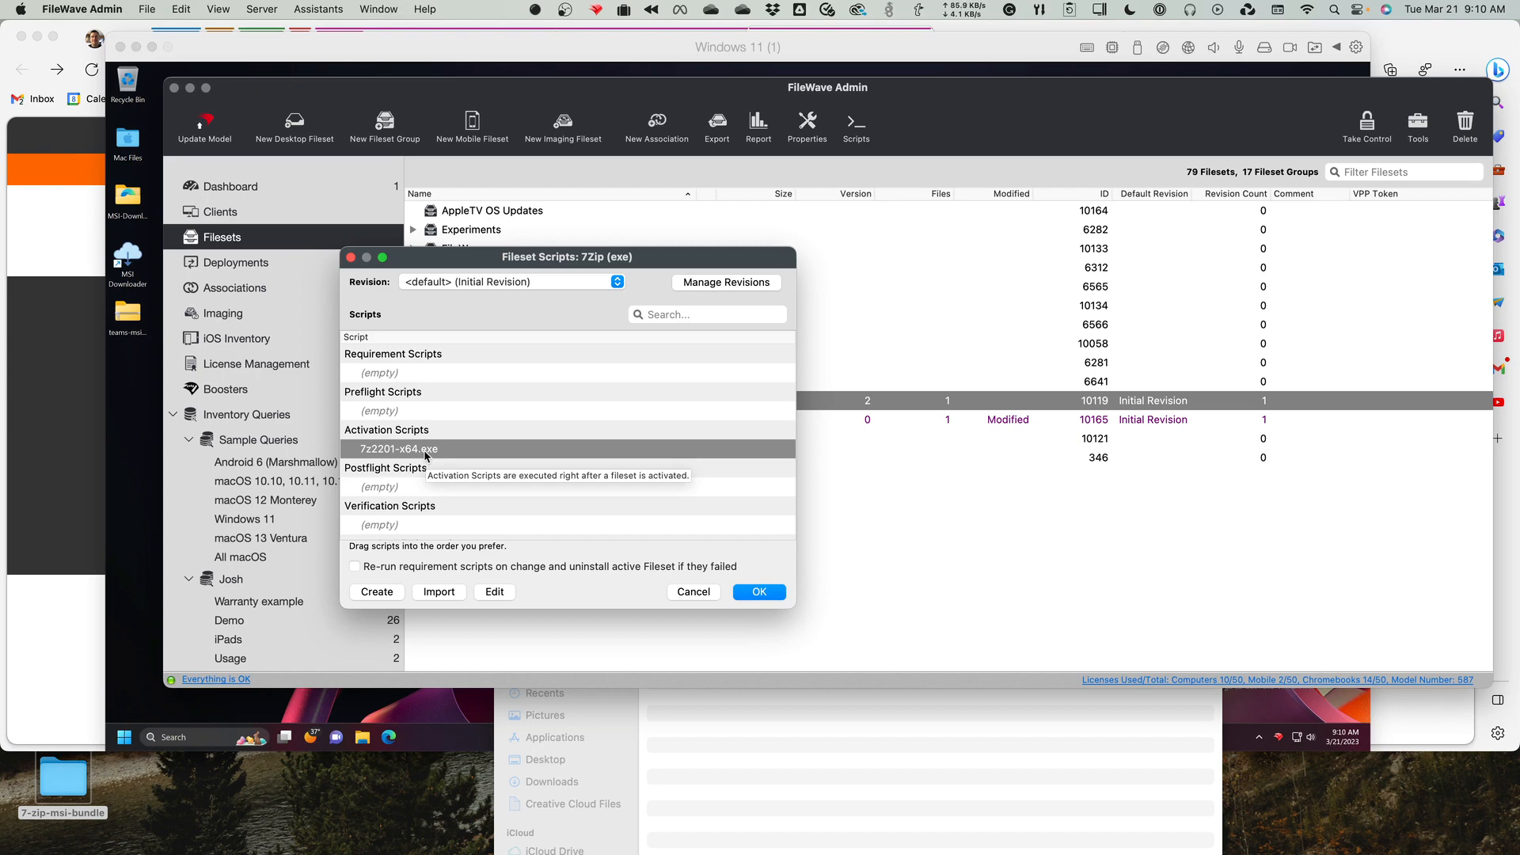
Check the executable properties of the 7z2201-x64.exe activation script, including its launch arguments and wait time options, without changing them.
{"action": "right_click", "coordinate": [426, 456]}
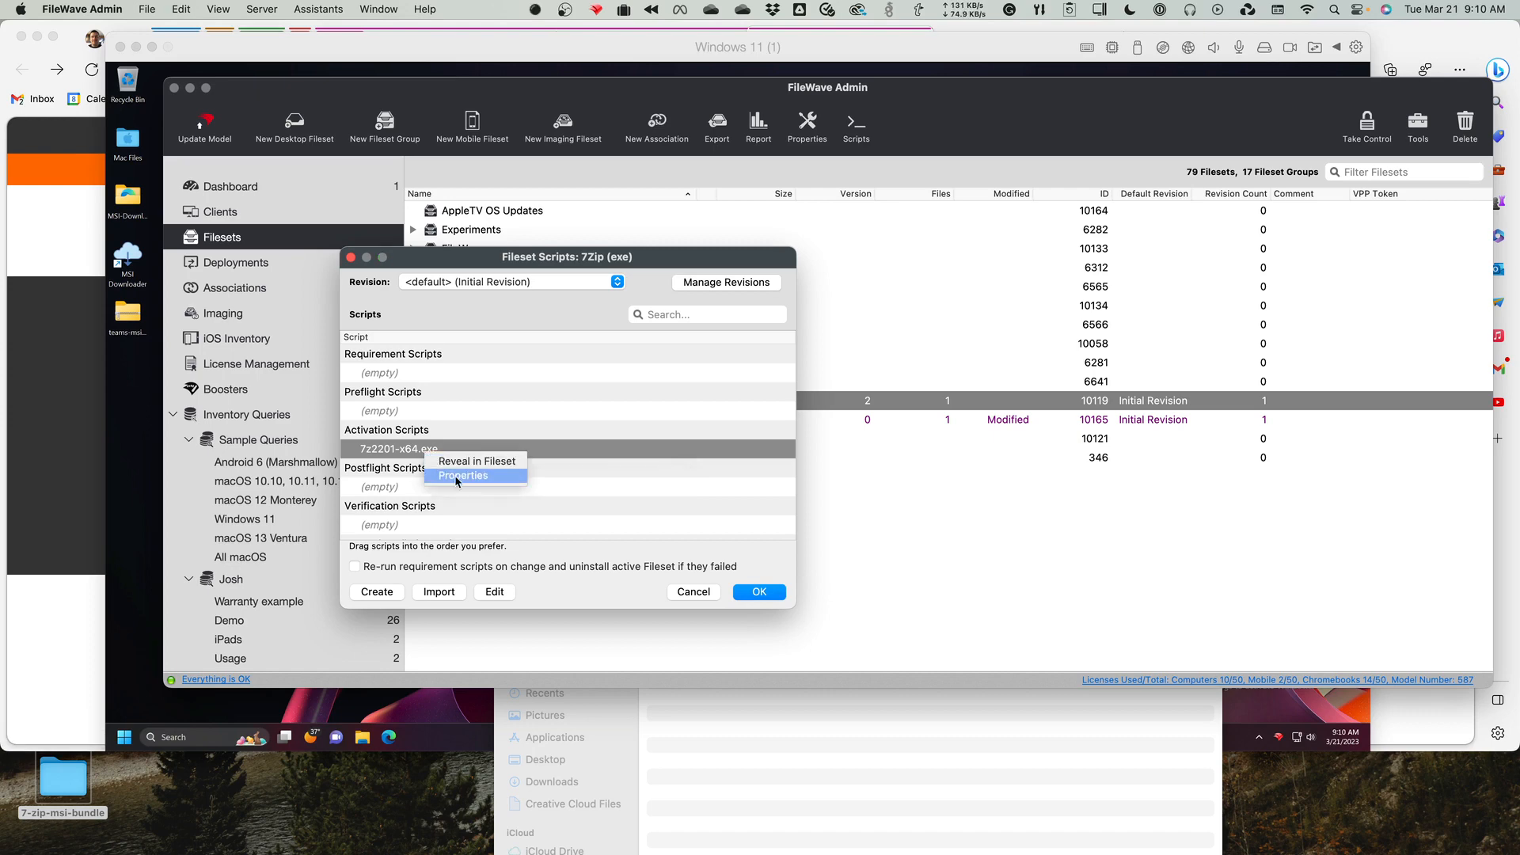
{"action": "left_click", "coordinate": [455, 476]}
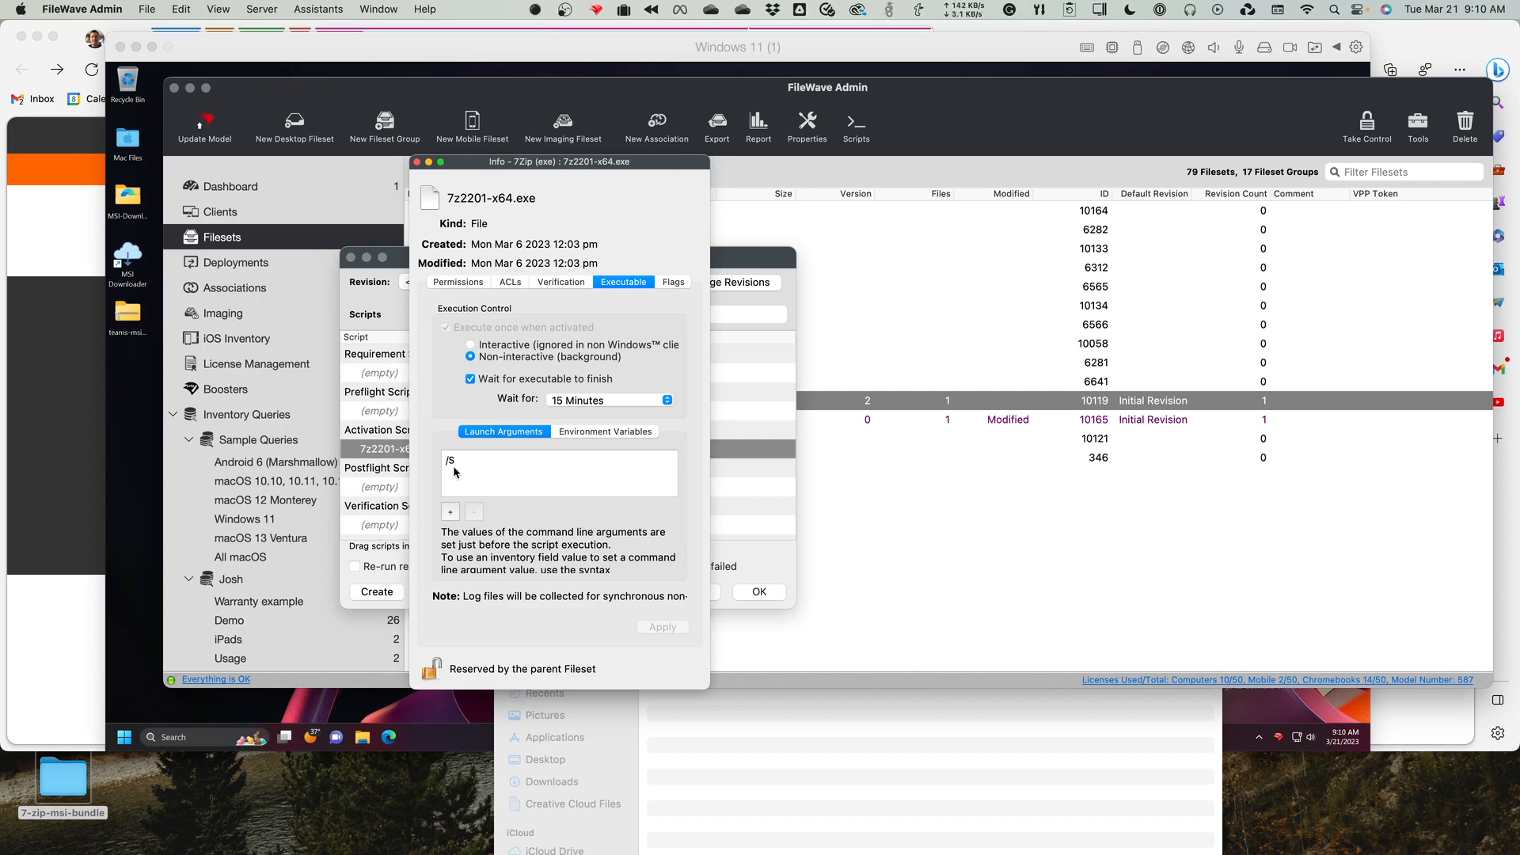
{"action": "left_click", "coordinate": [453, 465]}
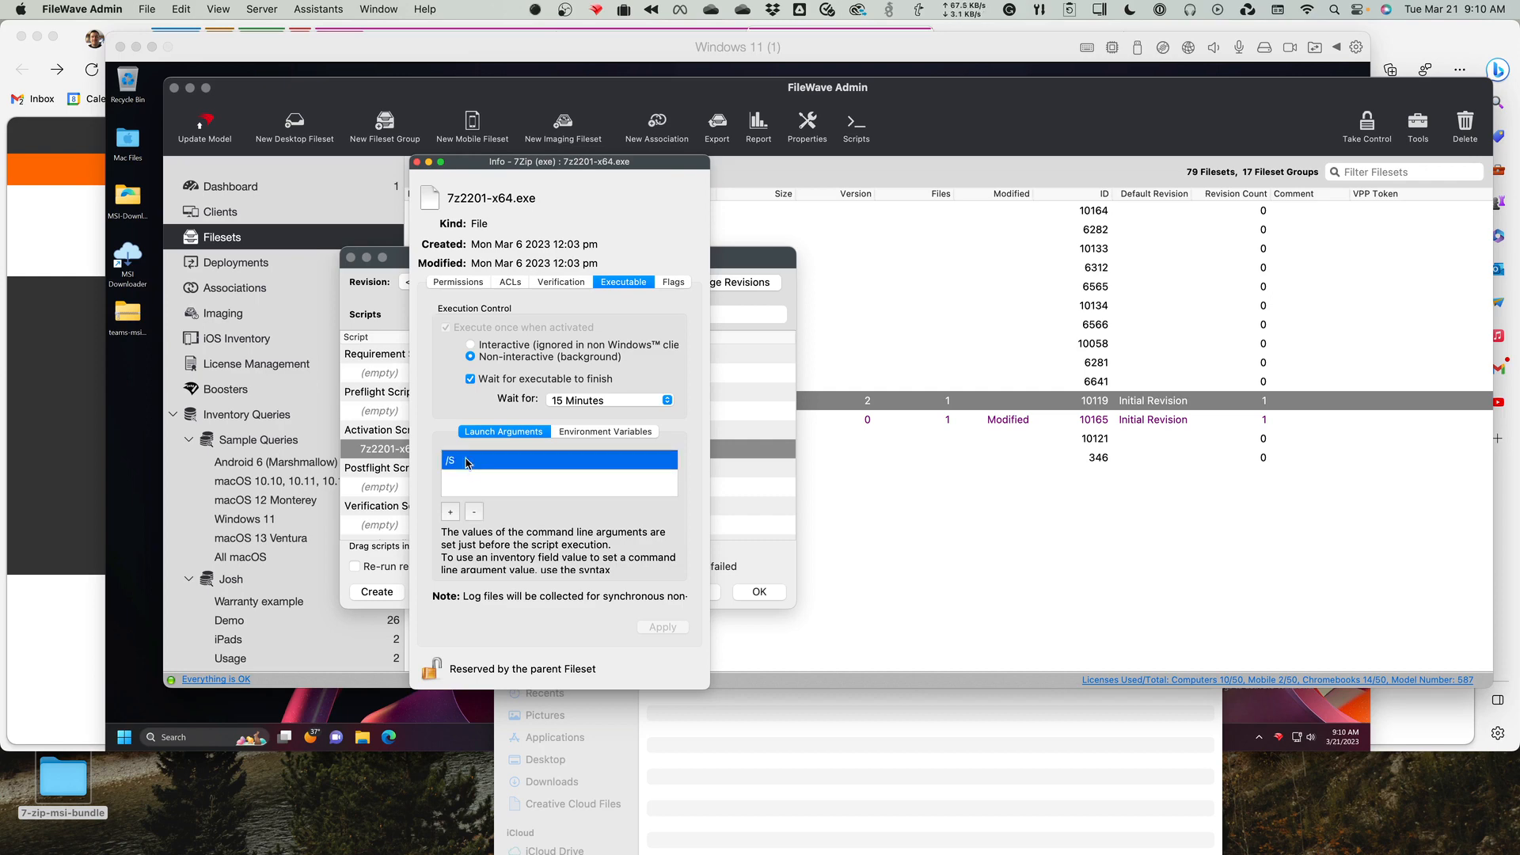
{"action": "left_click", "coordinate": [575, 405]}
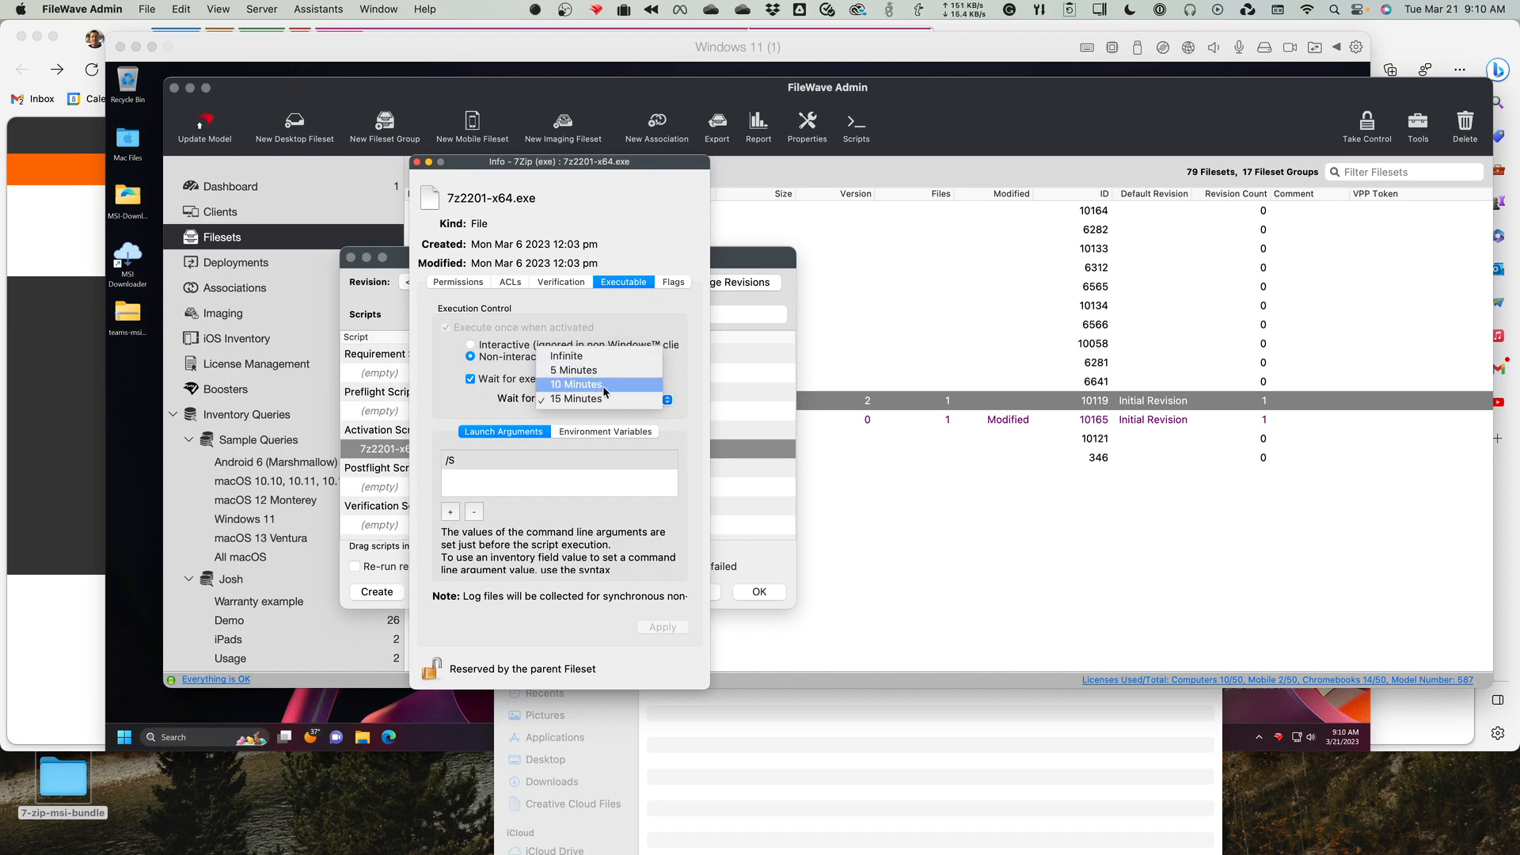
{"action": "left_click", "coordinate": [426, 410]}
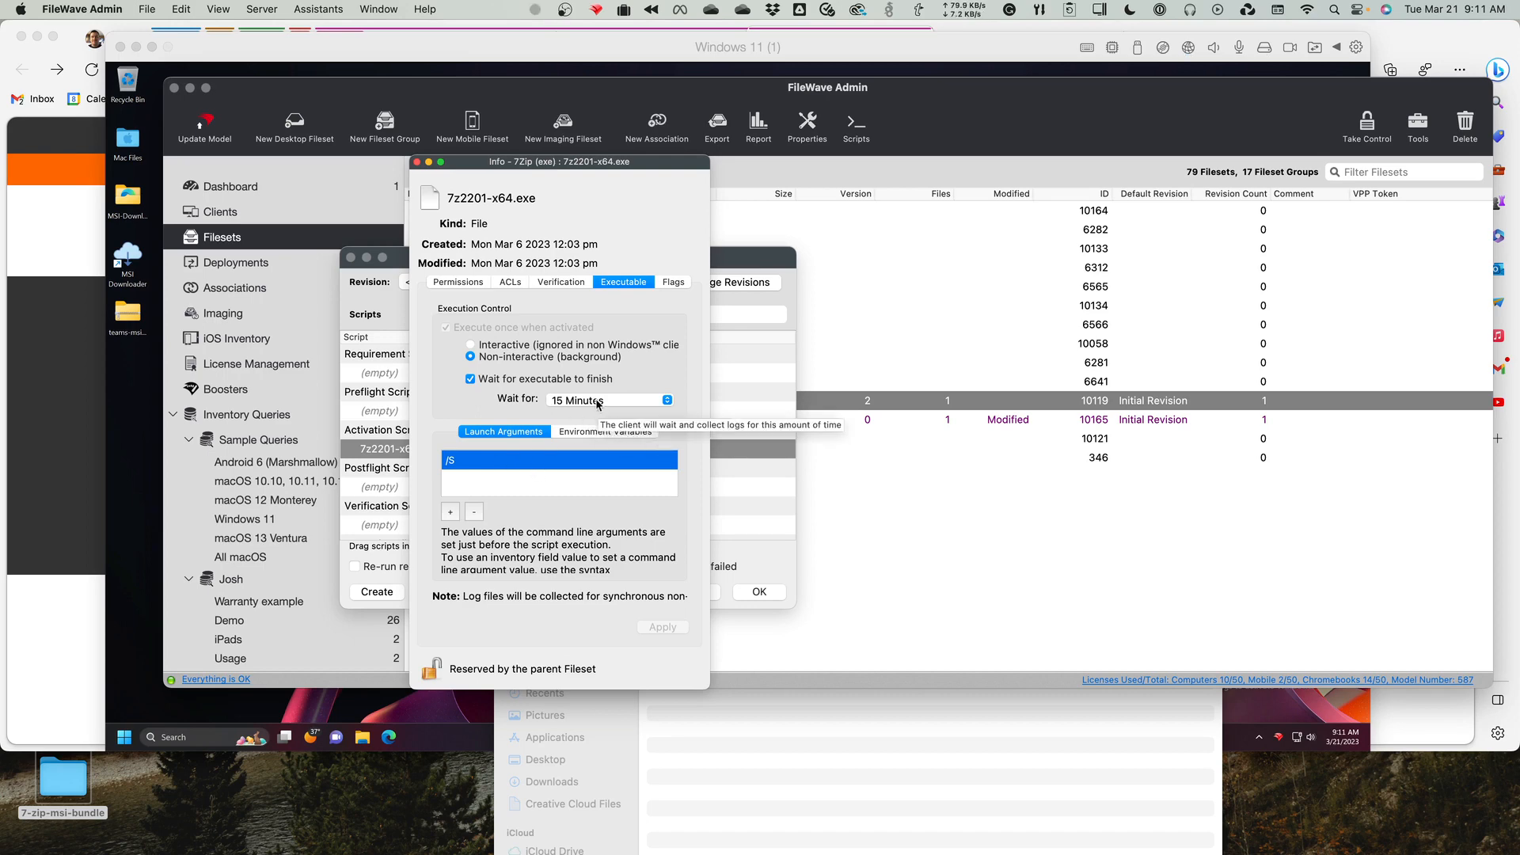
{"action": "left_click", "coordinate": [417, 163]}
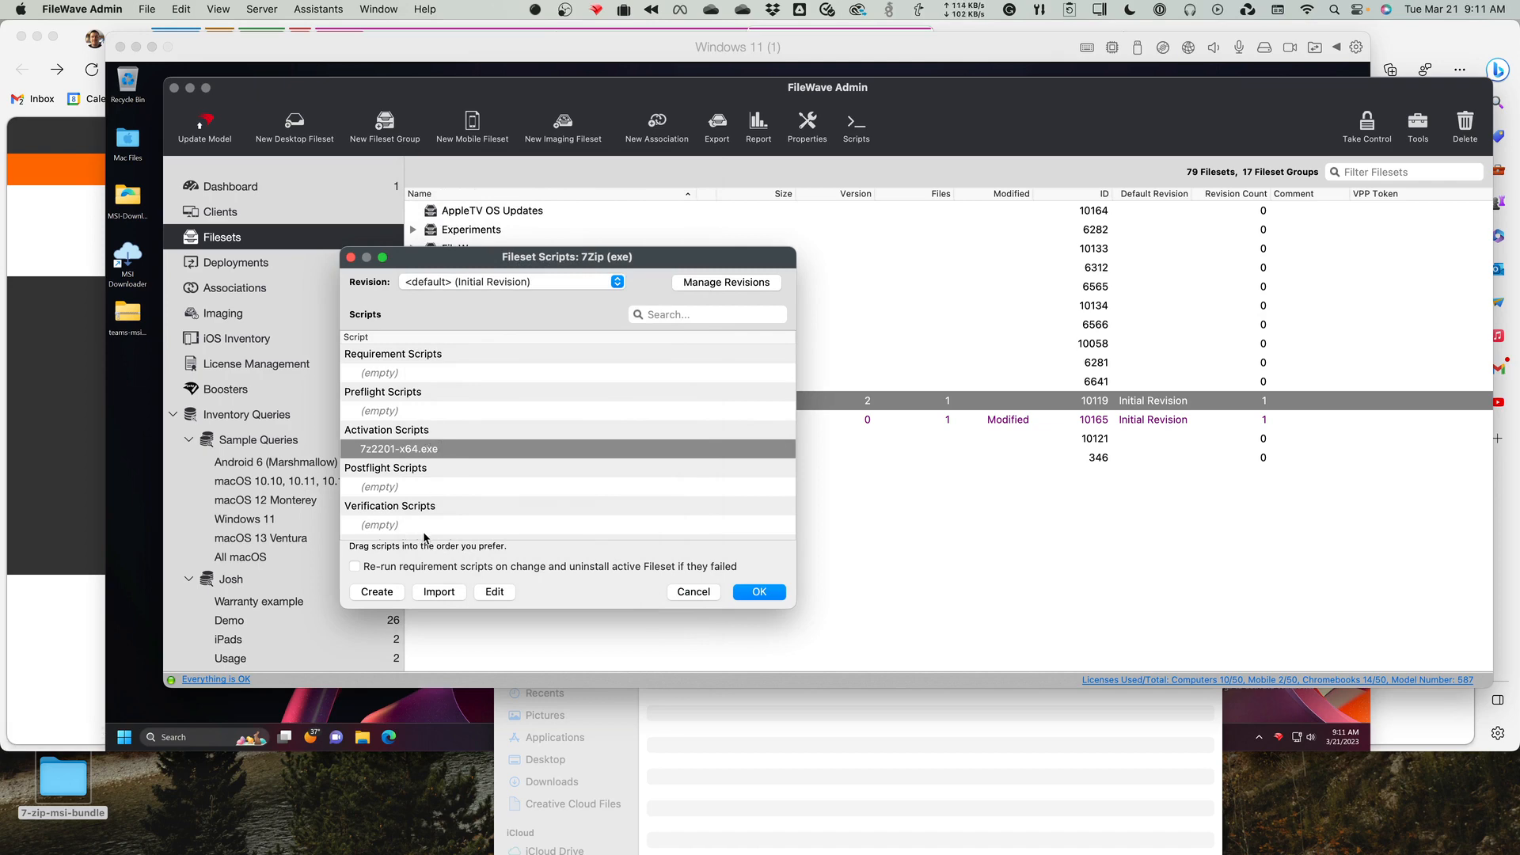
Create a new script named install.ps1 in the 7Zip (exe) fileset and leave its editor without entering any code.
{"action": "left_click", "coordinate": [379, 592]}
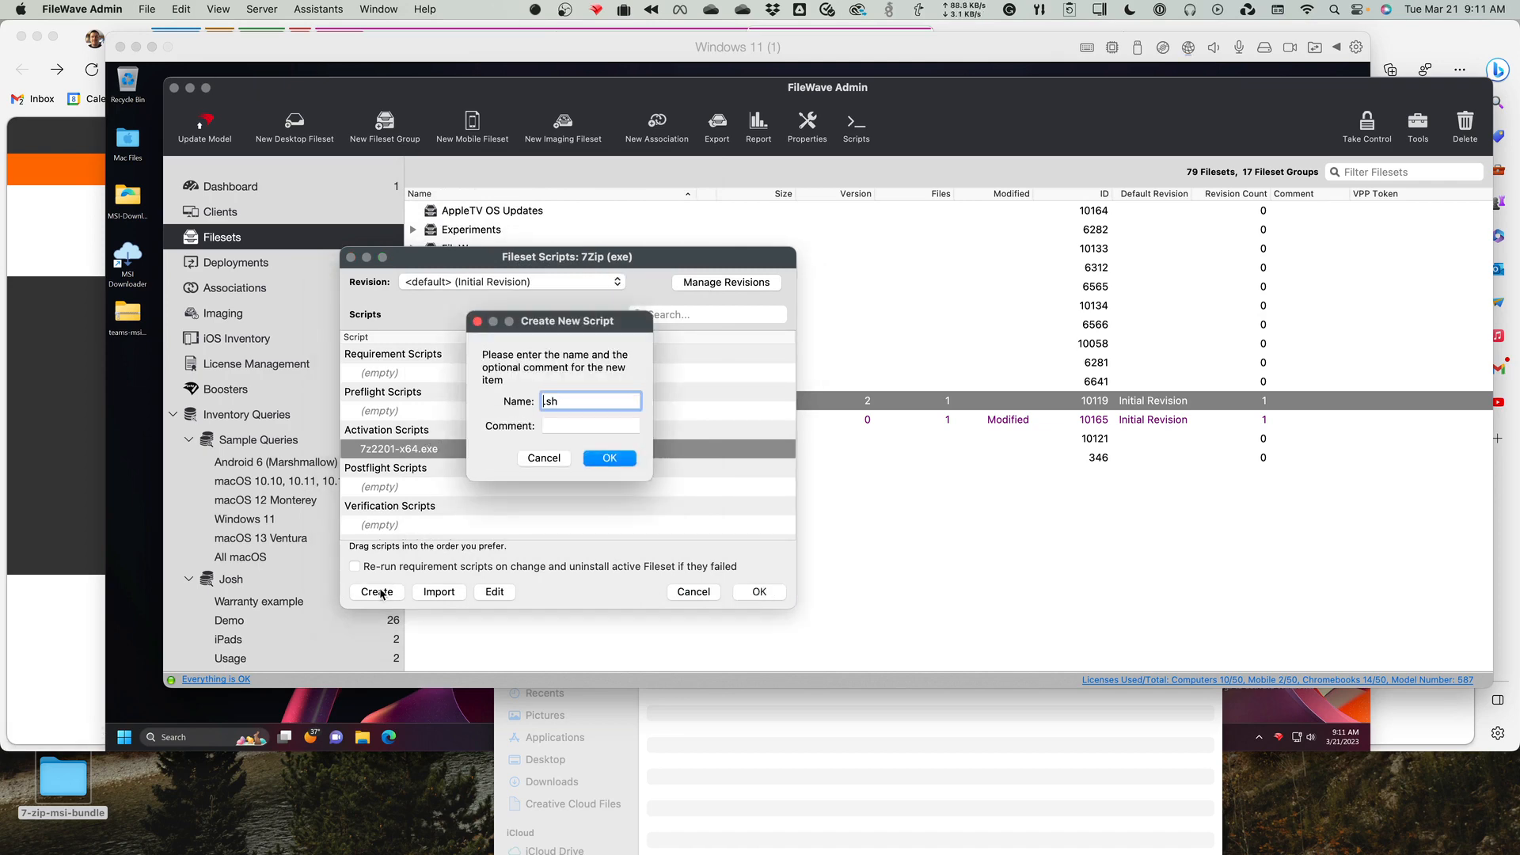
{"action": "type", "text": "instqall"}
{"action": "key", "text": "BackSpace"}
{"action": "key", "text": "BackSpace"}
{"action": "key", "text": "BackSpace"}
{"action": "key", "text": "BackSpace"}
{"action": "type", "text": "all.ps1"}
{"action": "left_click", "coordinate": [620, 459]}
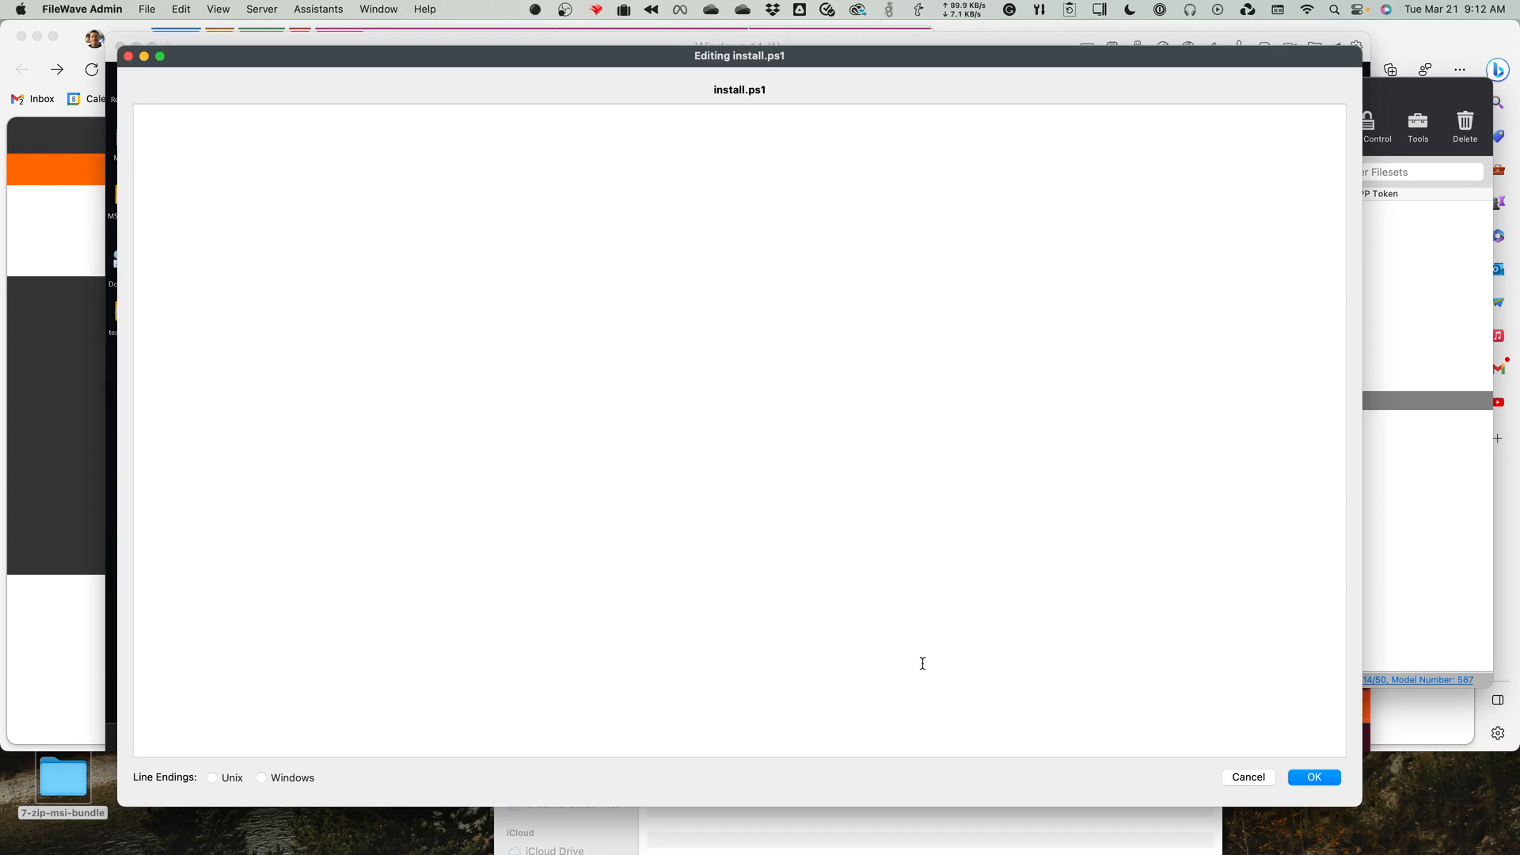
{"action": "left_click", "coordinate": [1249, 777]}
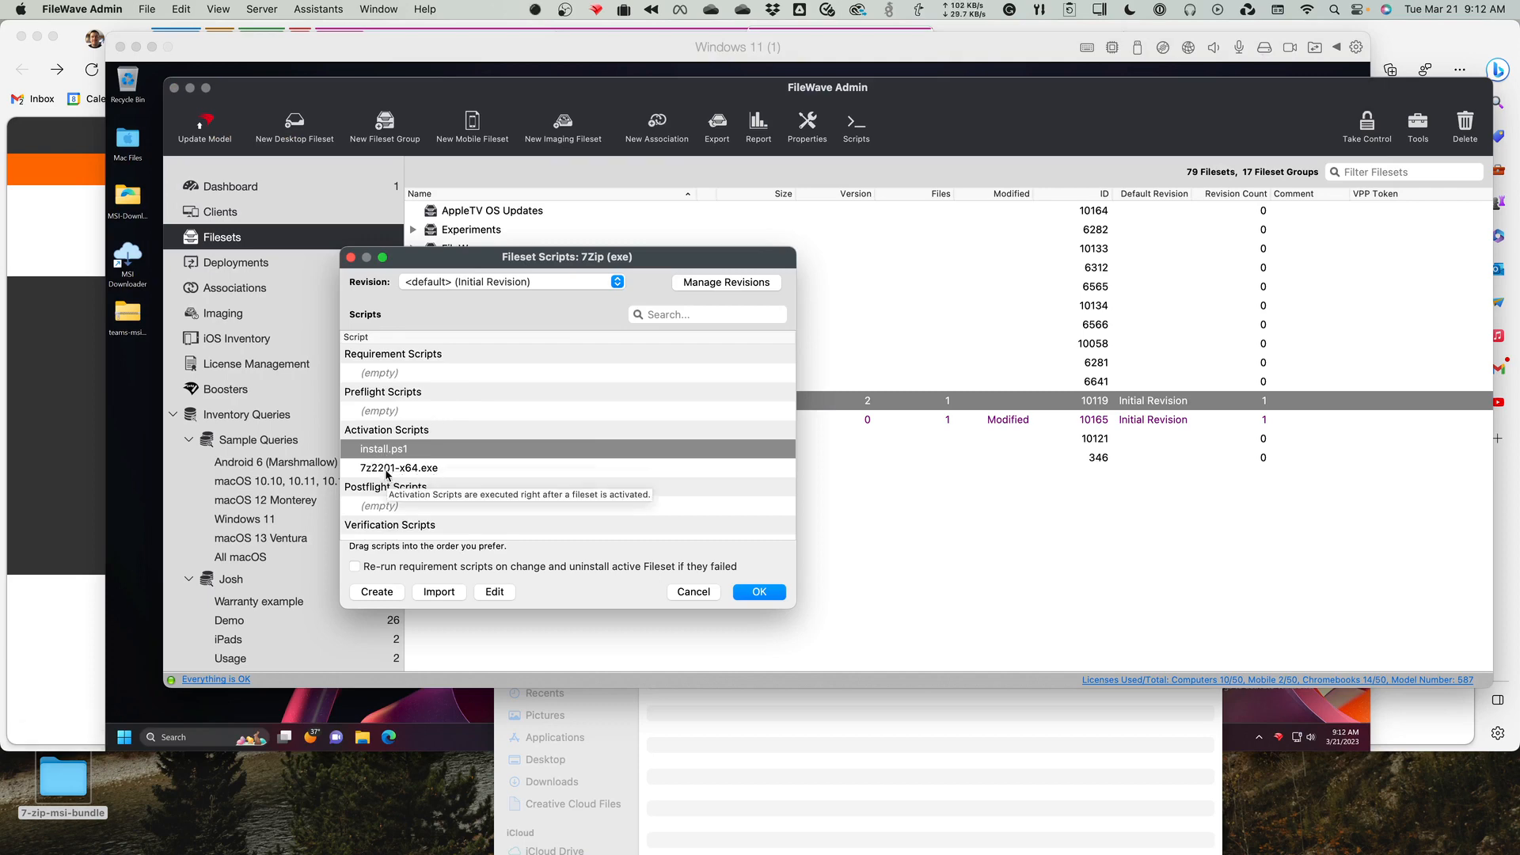
Compare the two activation scripts, then close the 7Zip (exe) fileset scripts and discard the changes.
{"action": "left_click", "coordinate": [388, 469]}
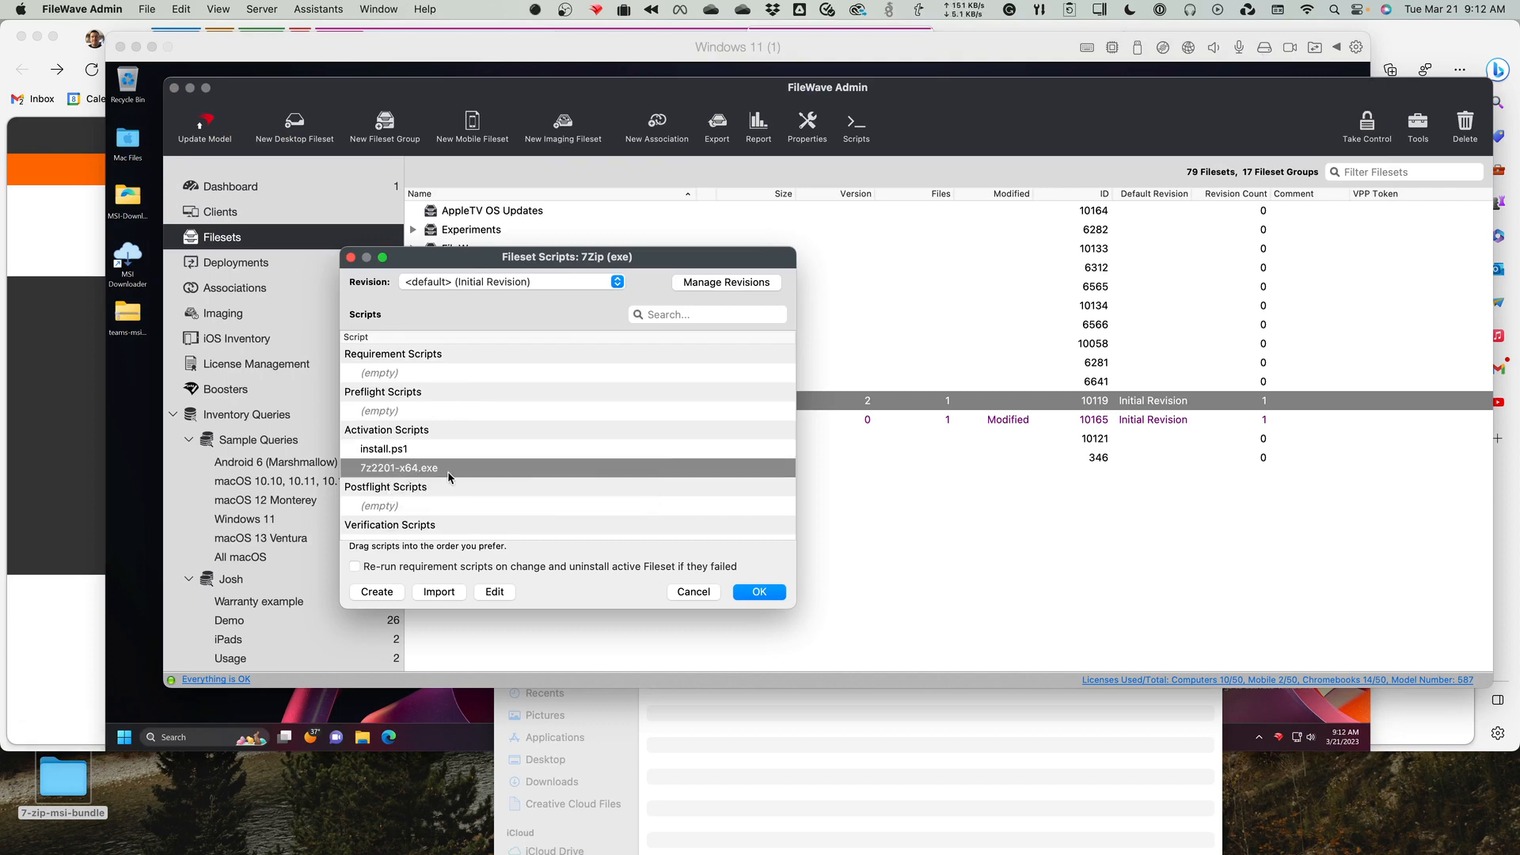
{"action": "left_click", "coordinate": [365, 455]}
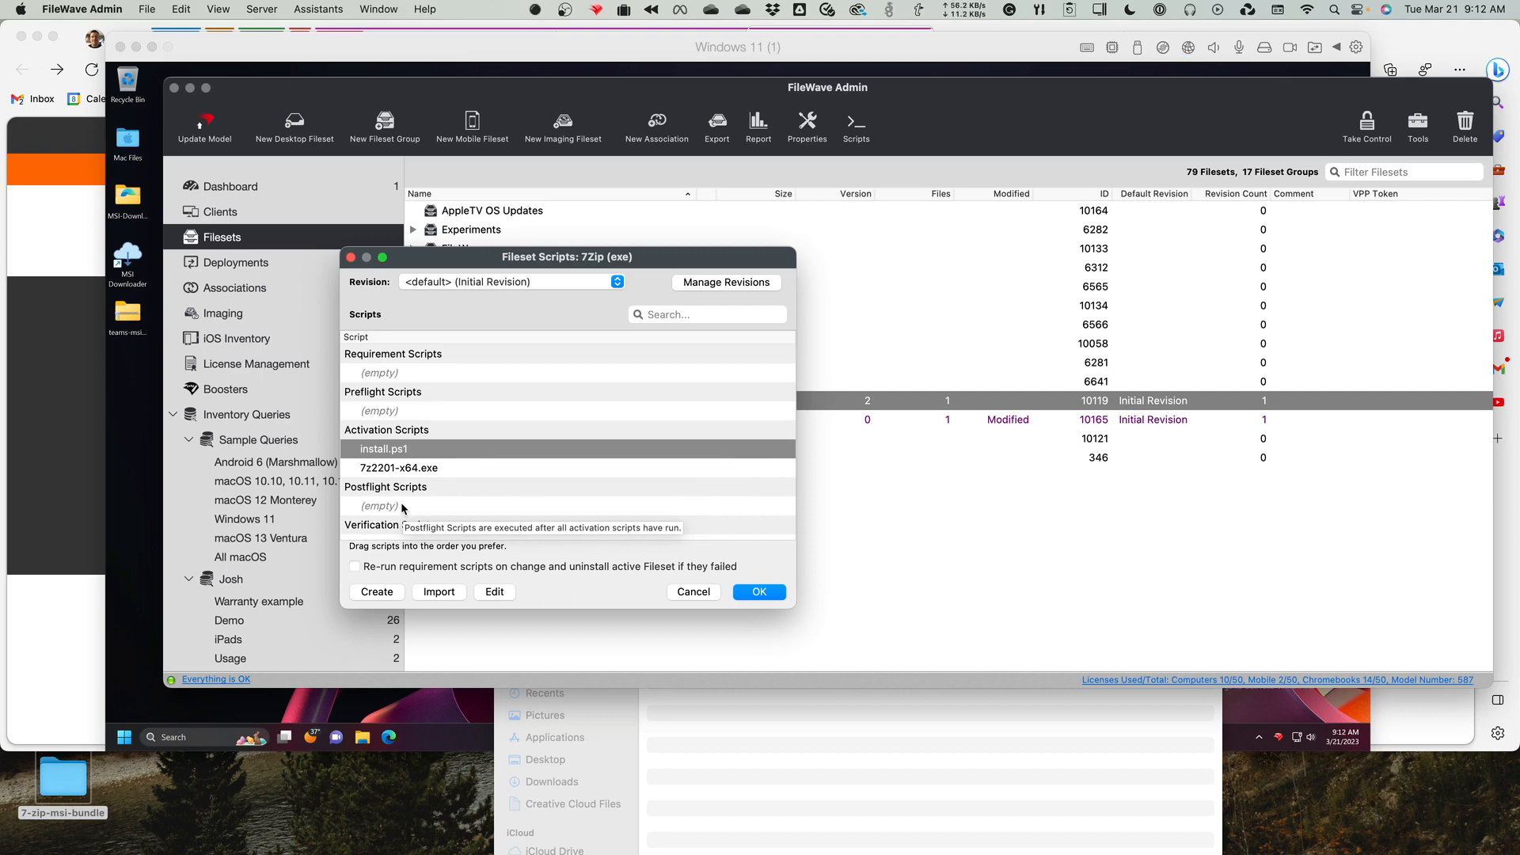
{"action": "left_click", "coordinate": [694, 594]}
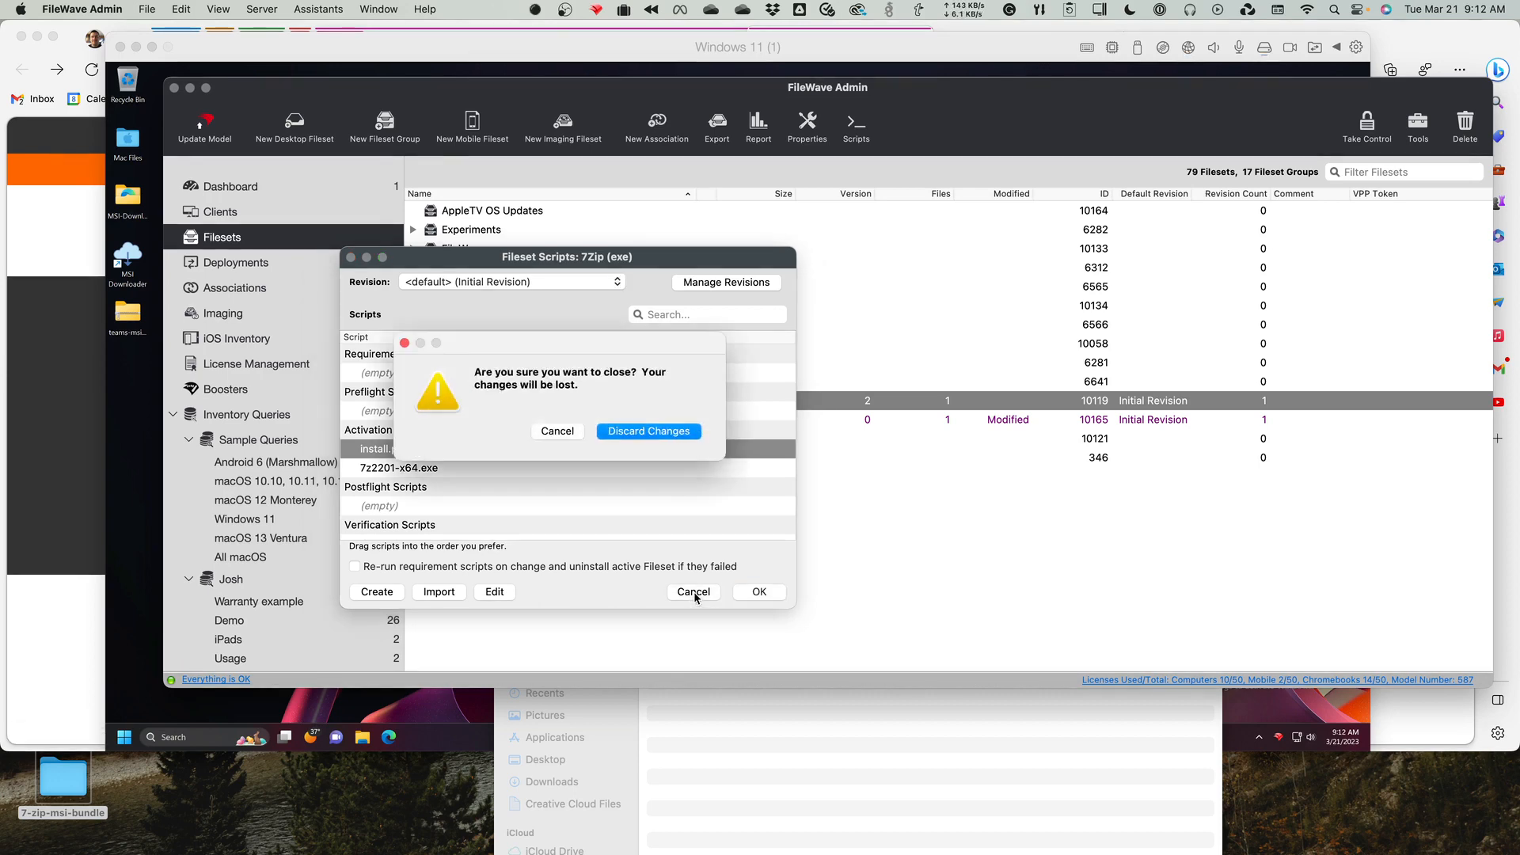
{"action": "left_click", "coordinate": [637, 432]}
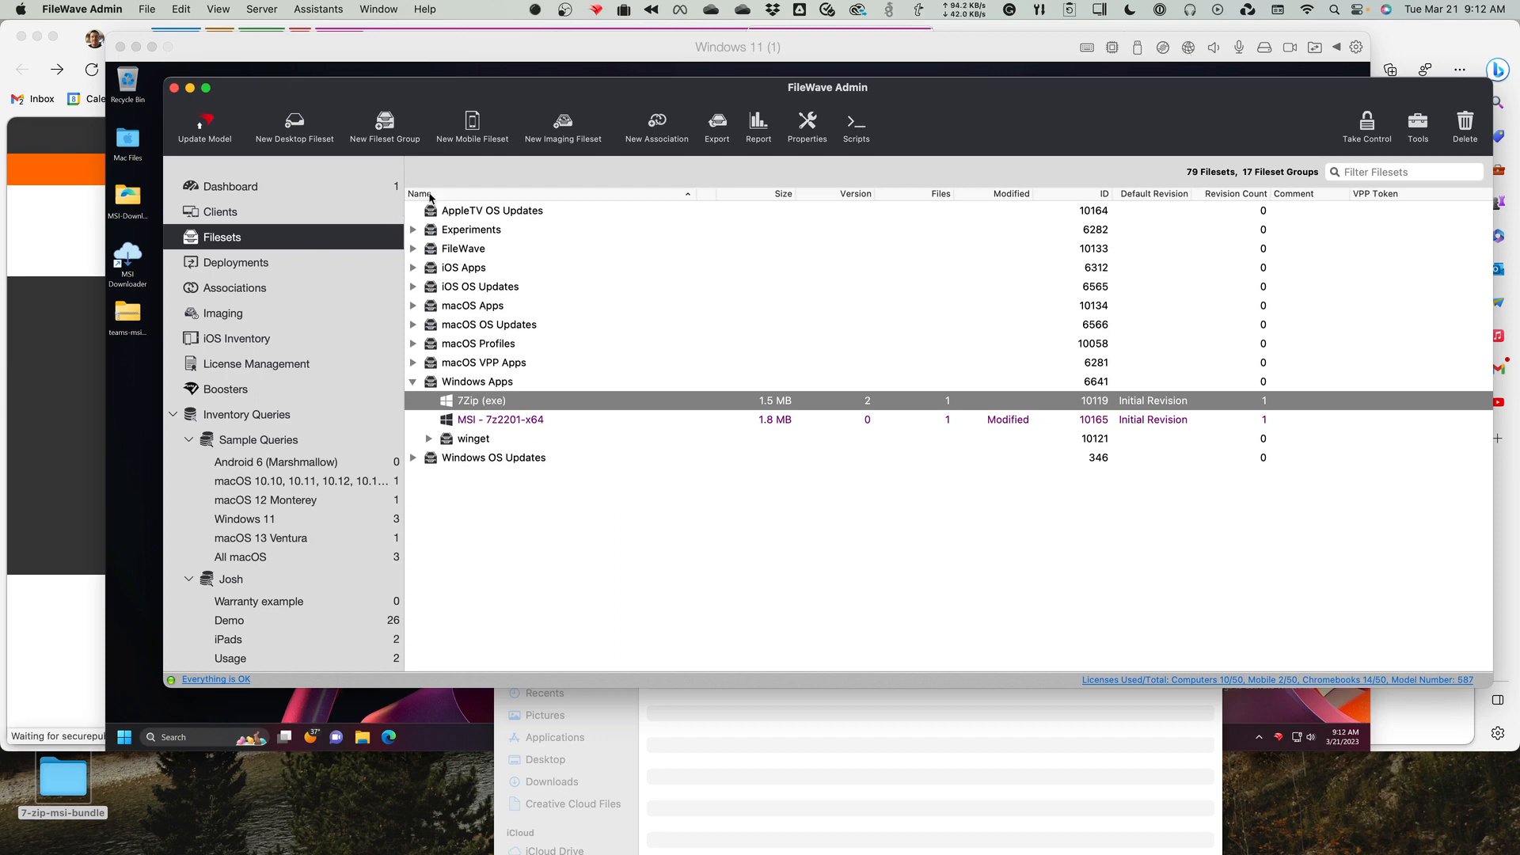
View the available new desktop fileset types, then inspect the folder structure inside the MSI - 7z2201-x64 fileset.
{"action": "left_click", "coordinate": [298, 127]}
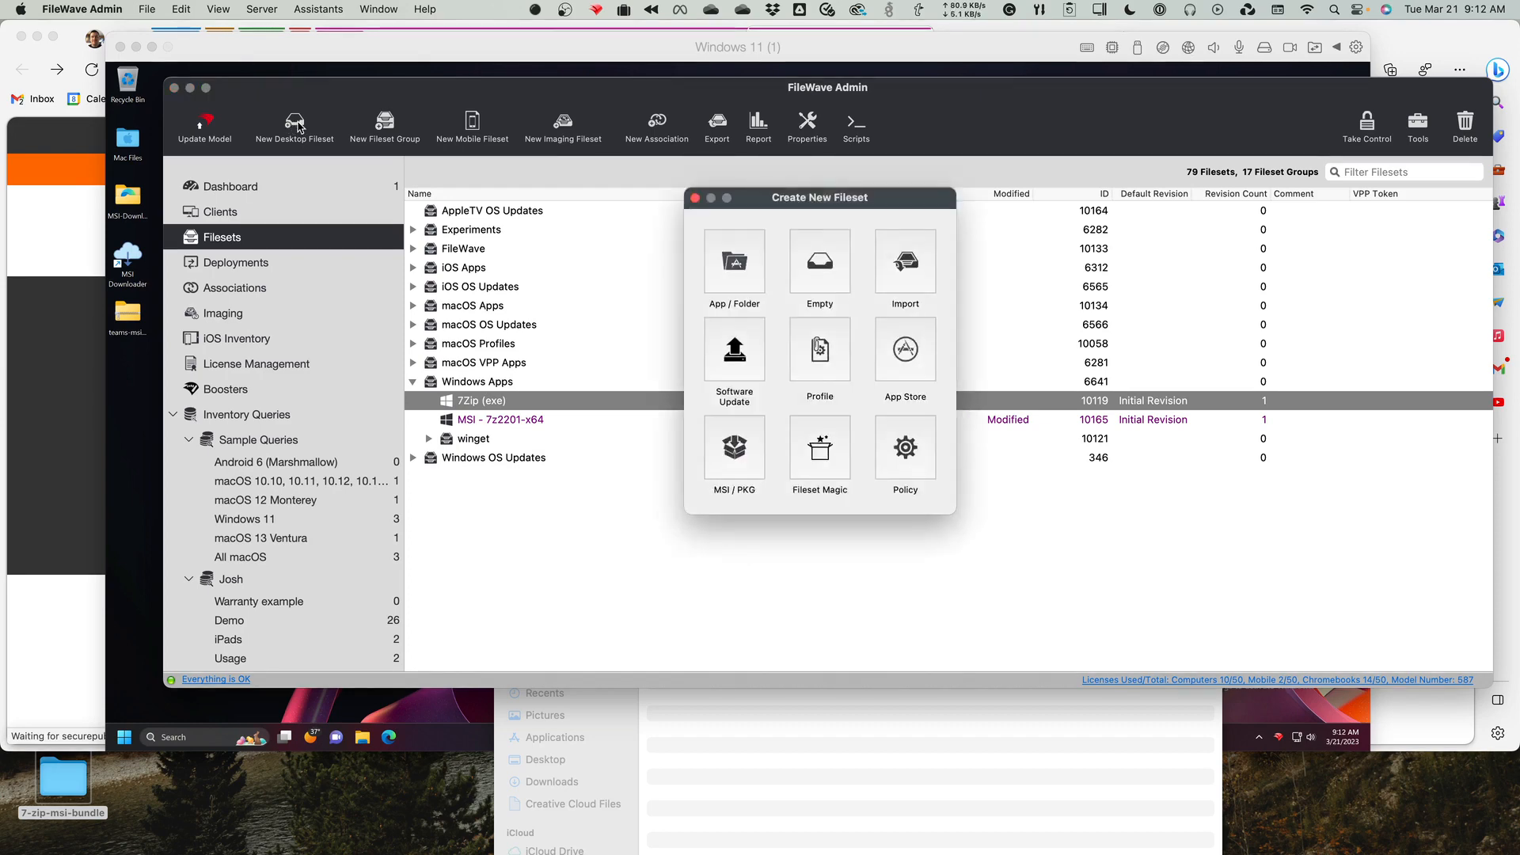
{"action": "left_click", "coordinate": [694, 197]}
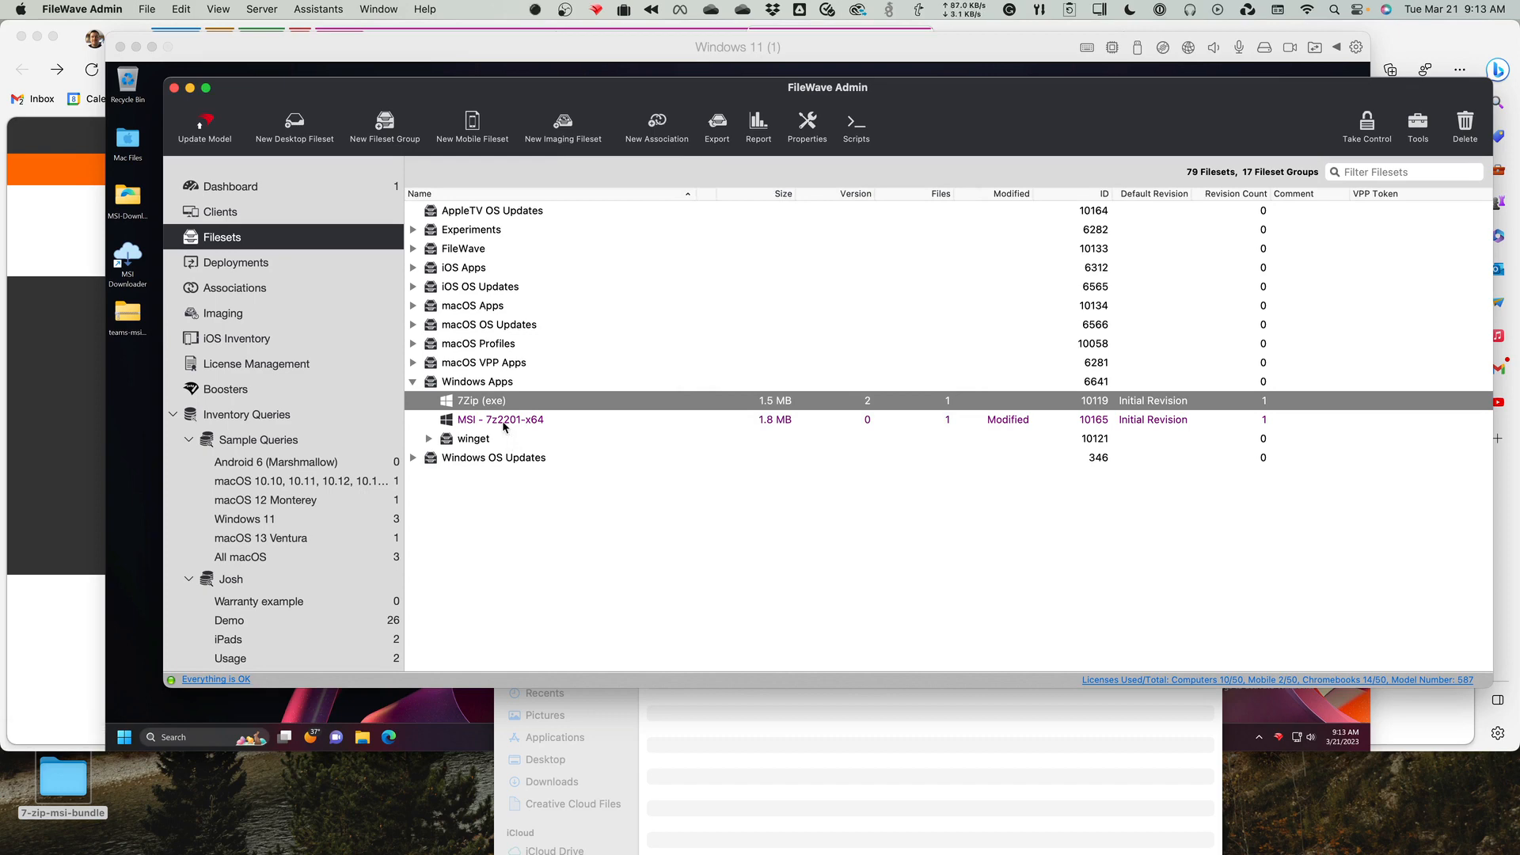
{"action": "left_click", "coordinate": [505, 421]}
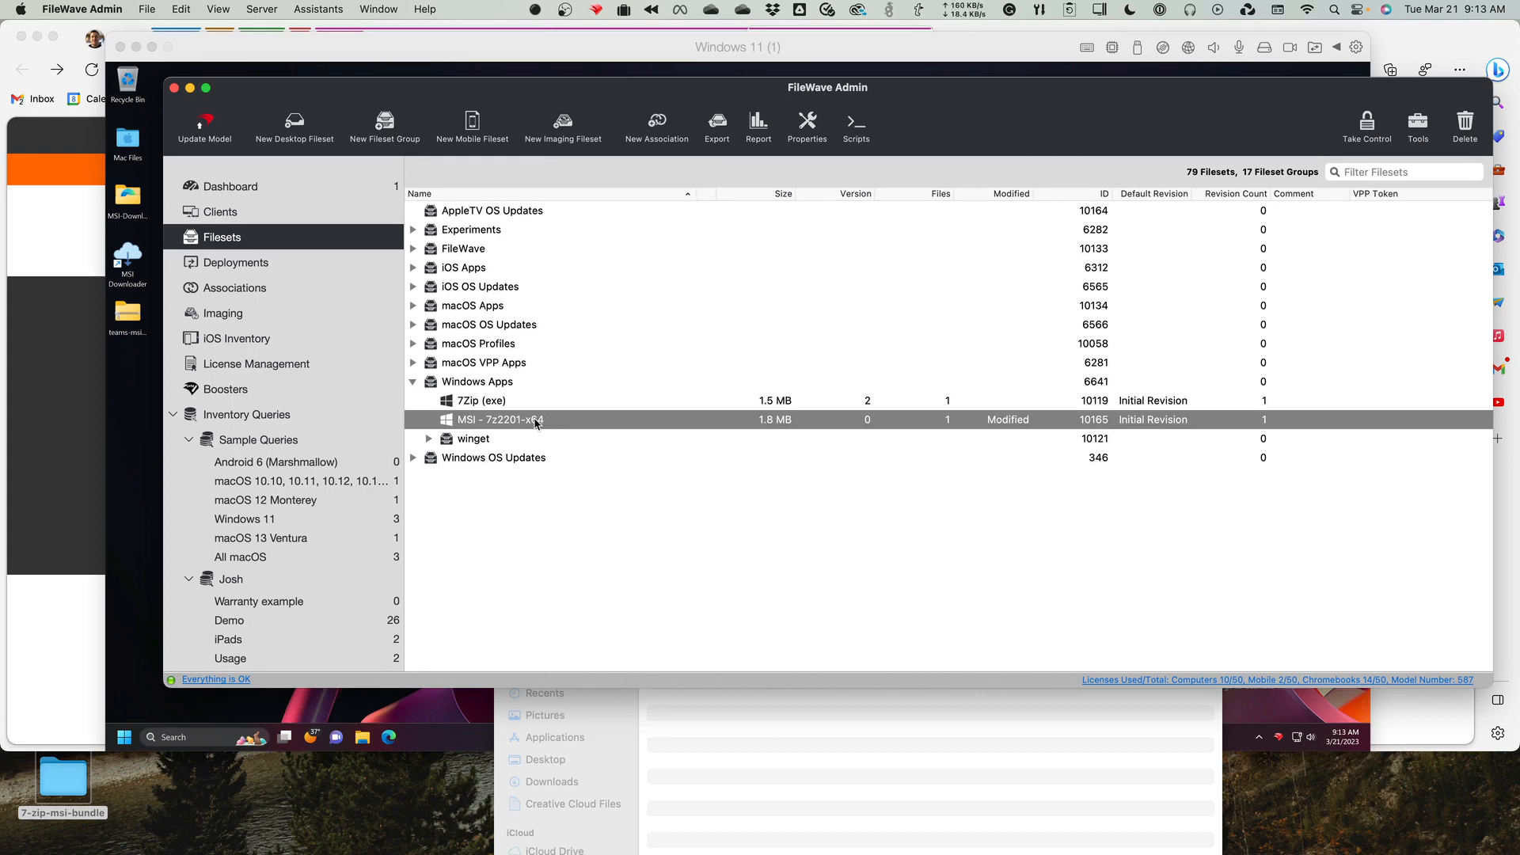
{"action": "double_click", "coordinate": [535, 421]}
{"action": "left_click", "coordinate": [451, 330]}
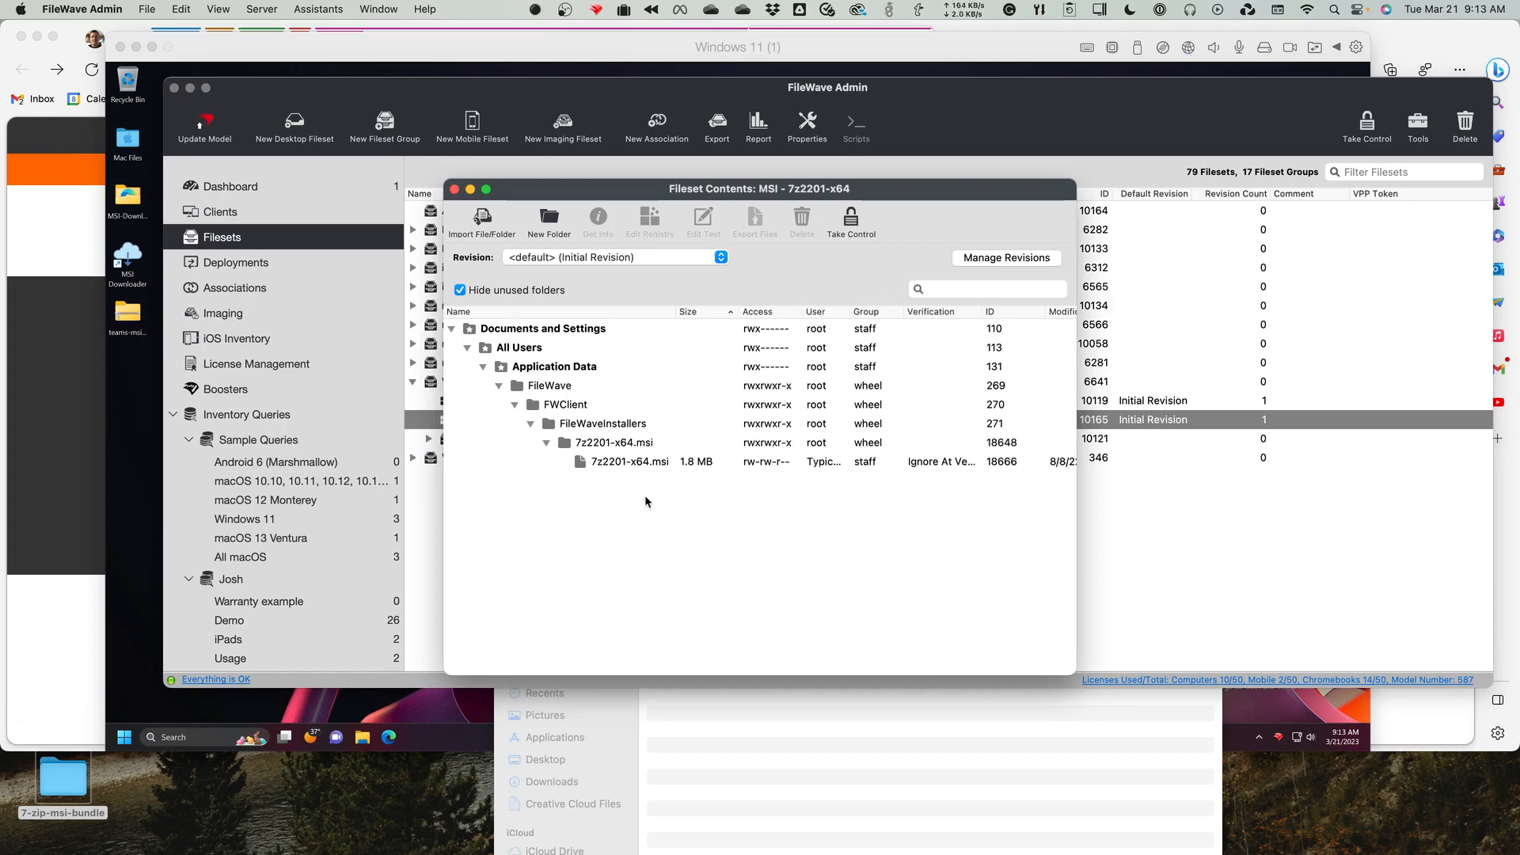
{"action": "left_click", "coordinate": [455, 190]}
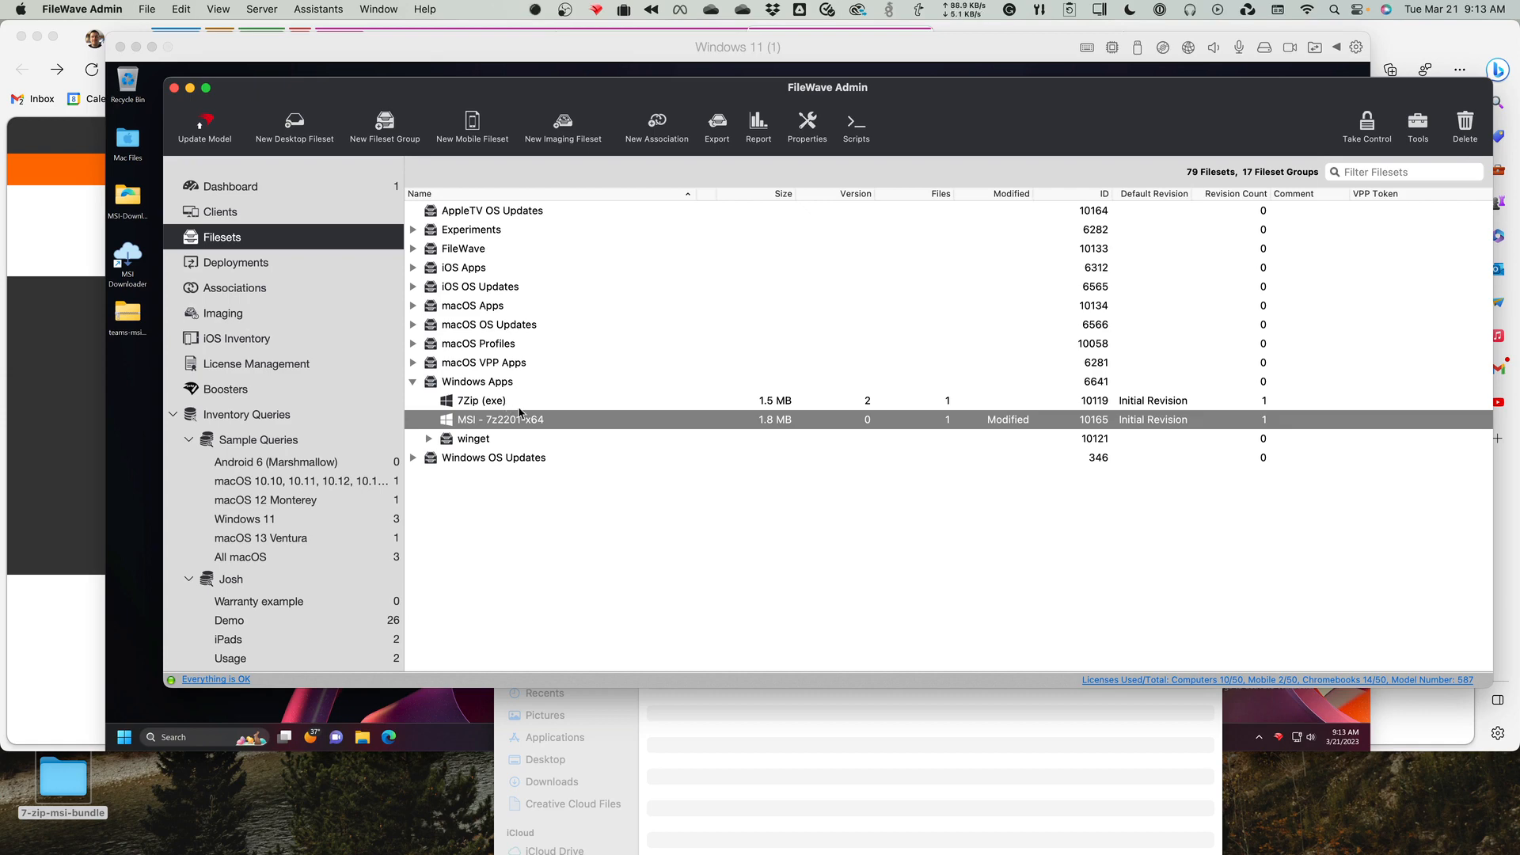
Switch to the Windows 11 virtual machine and browse in File Explorer to the C:\var\scripts\10120 folder.
{"action": "left_click", "coordinate": [589, 42]}
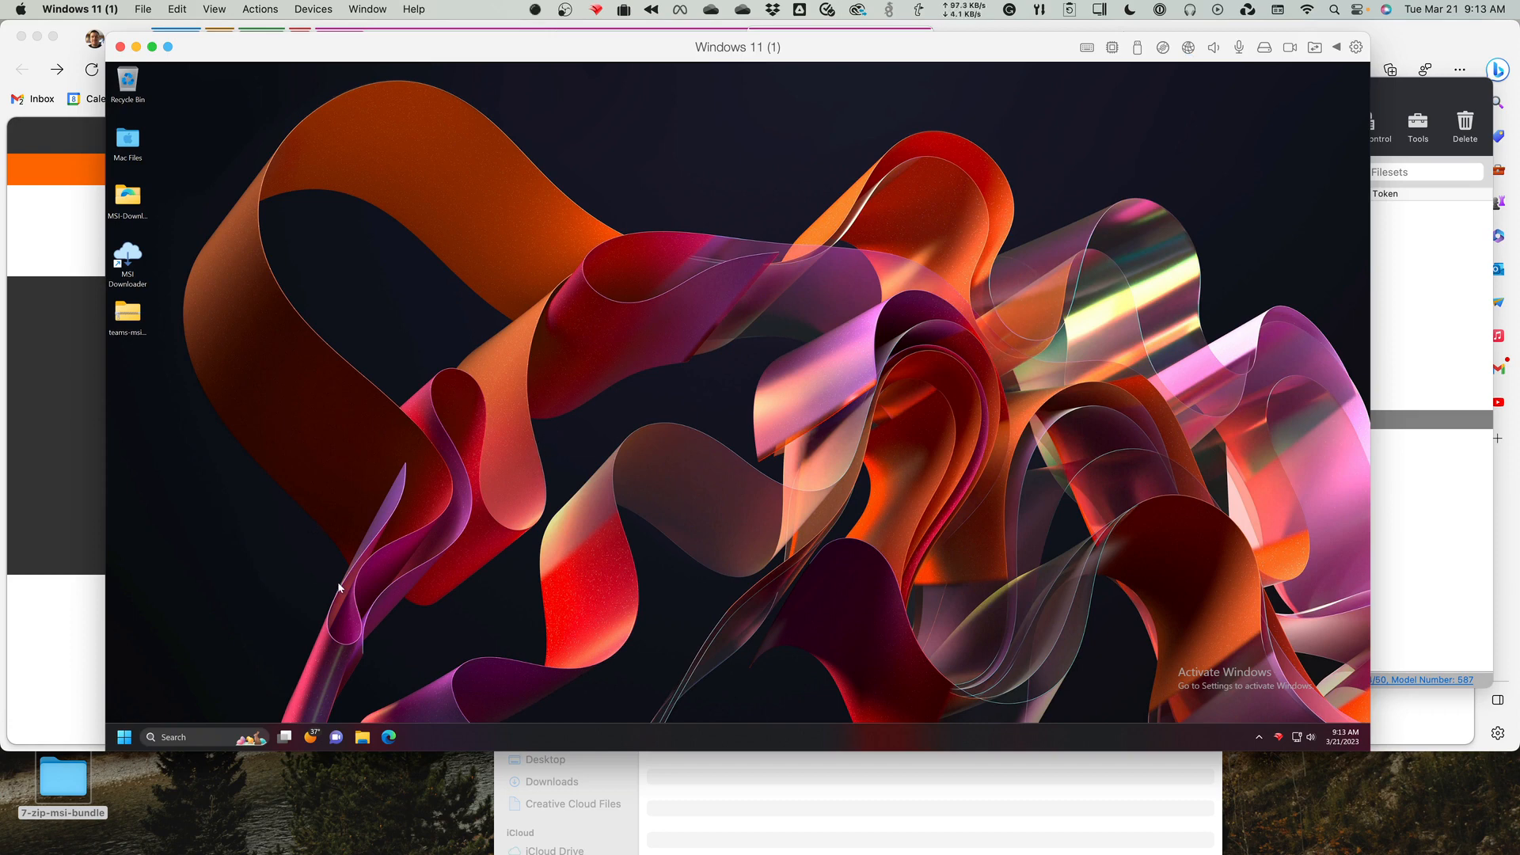
{"action": "left_click", "coordinate": [366, 738]}
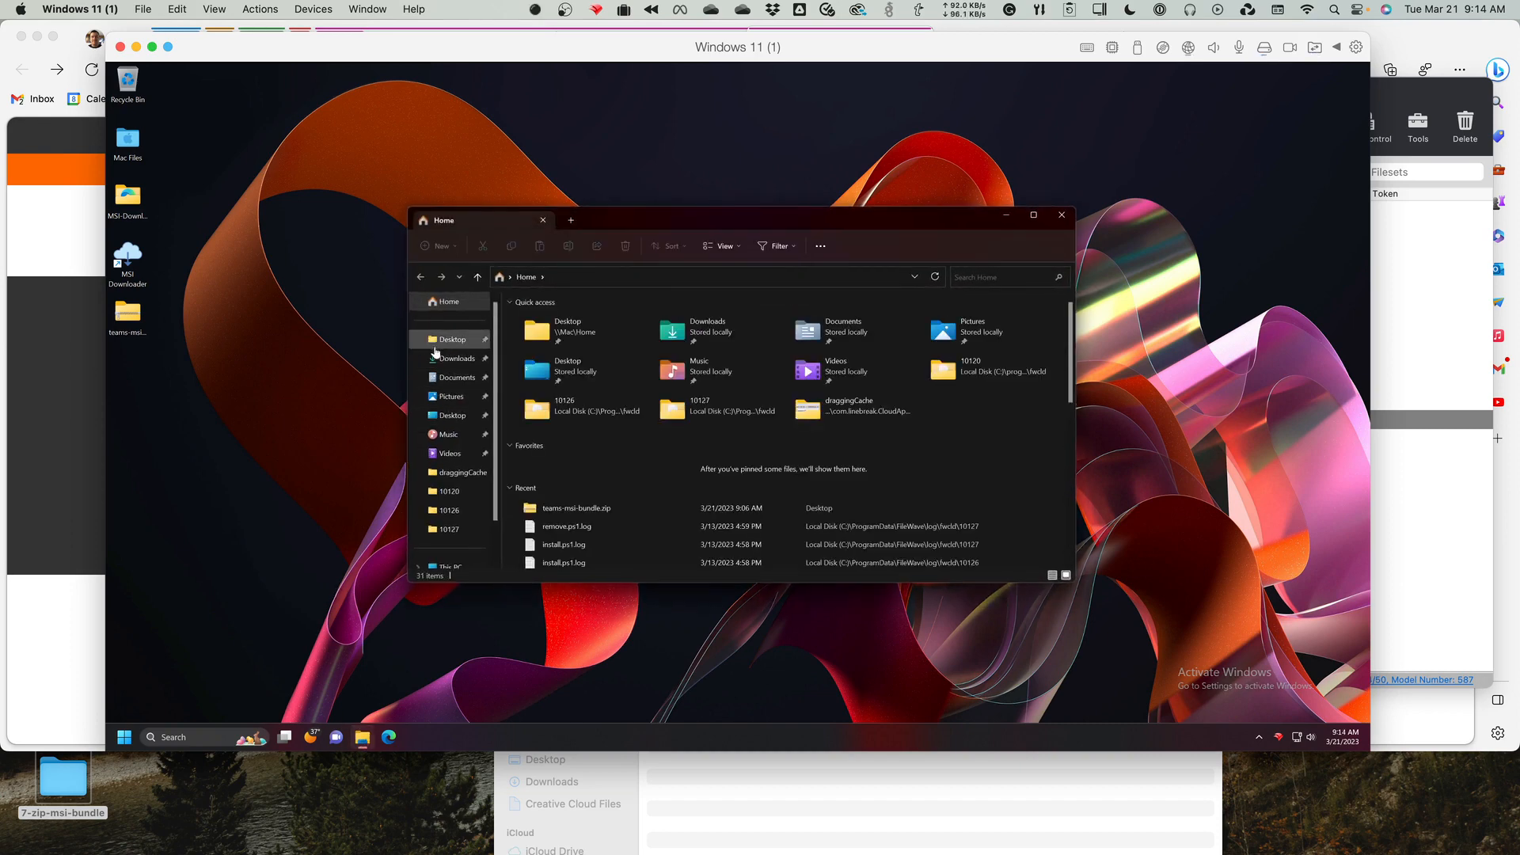
{"action": "right_click", "coordinate": [460, 496]}
{"action": "scroll", "coordinate": [449, 547], "scroll_direction": "down", "scroll_amount": 1}
{"action": "left_click", "coordinate": [449, 546]}
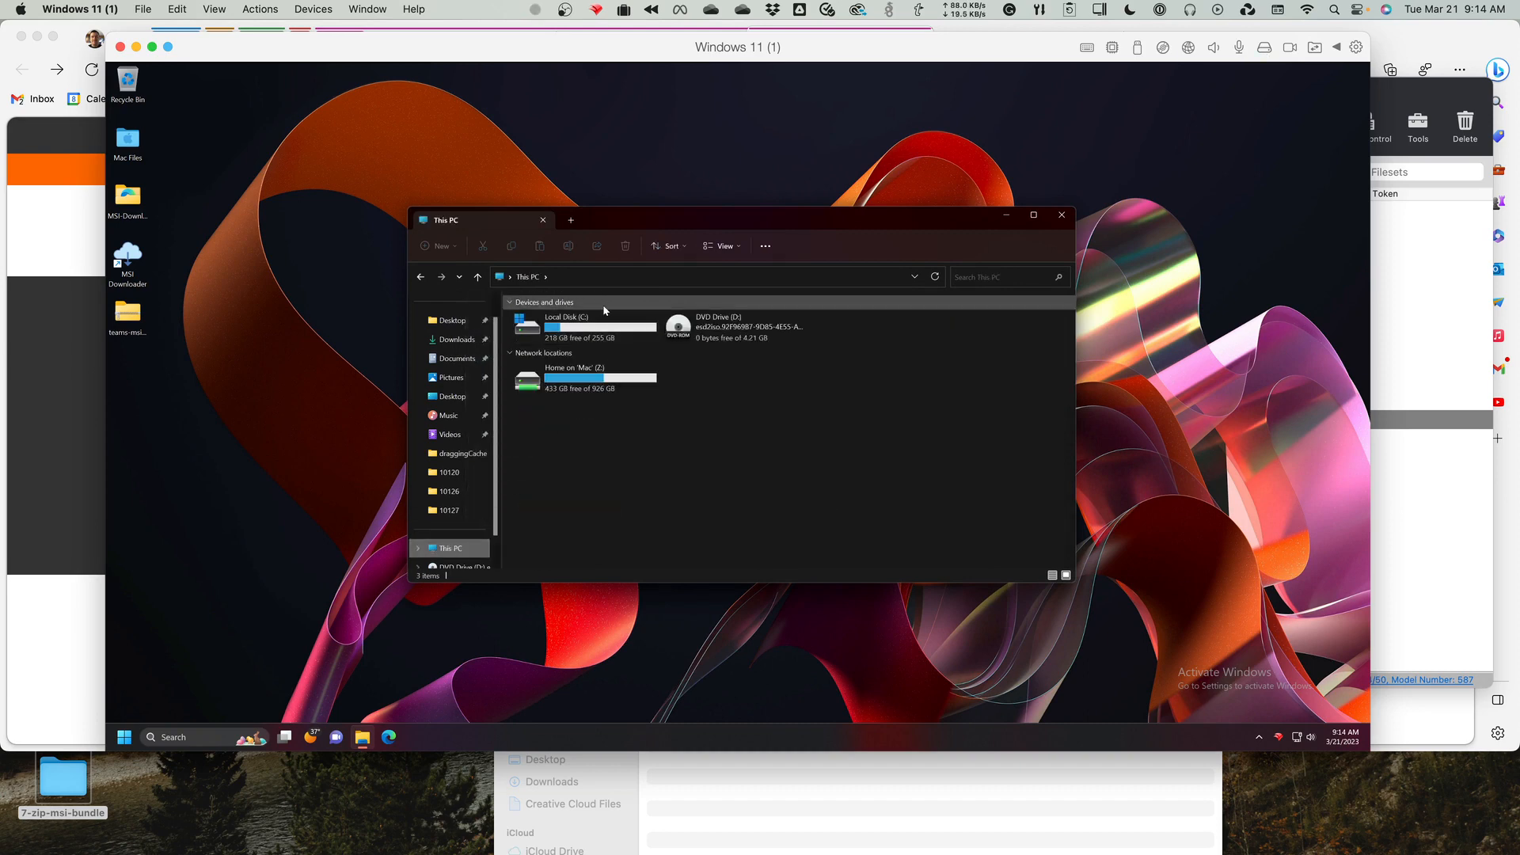
{"action": "double_click", "coordinate": [589, 328]}
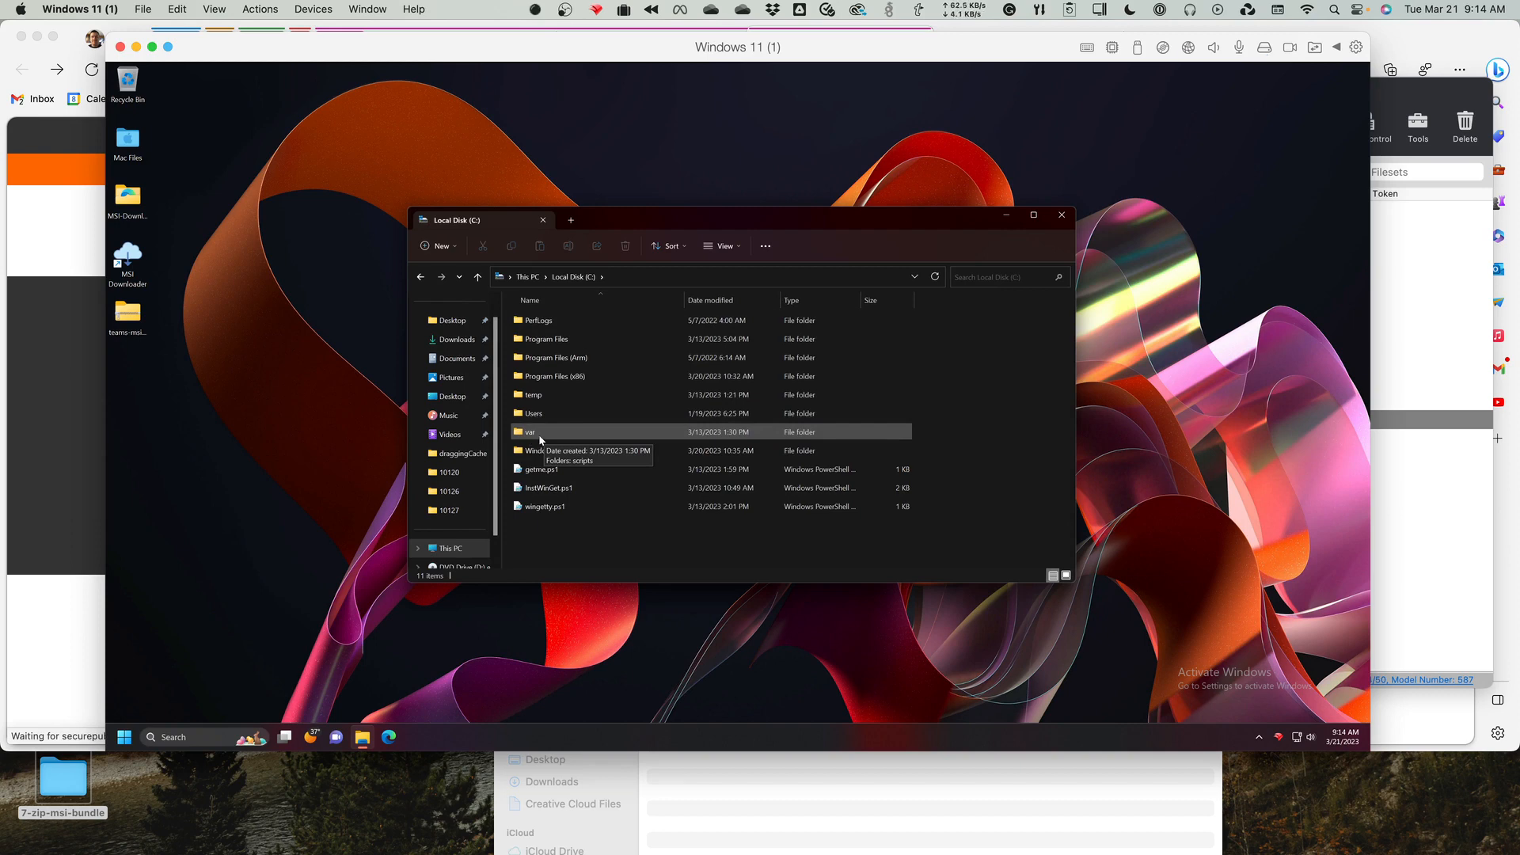
{"action": "double_click", "coordinate": [540, 437]}
{"action": "double_click", "coordinate": [553, 324]}
{"action": "double_click", "coordinate": [549, 323]}
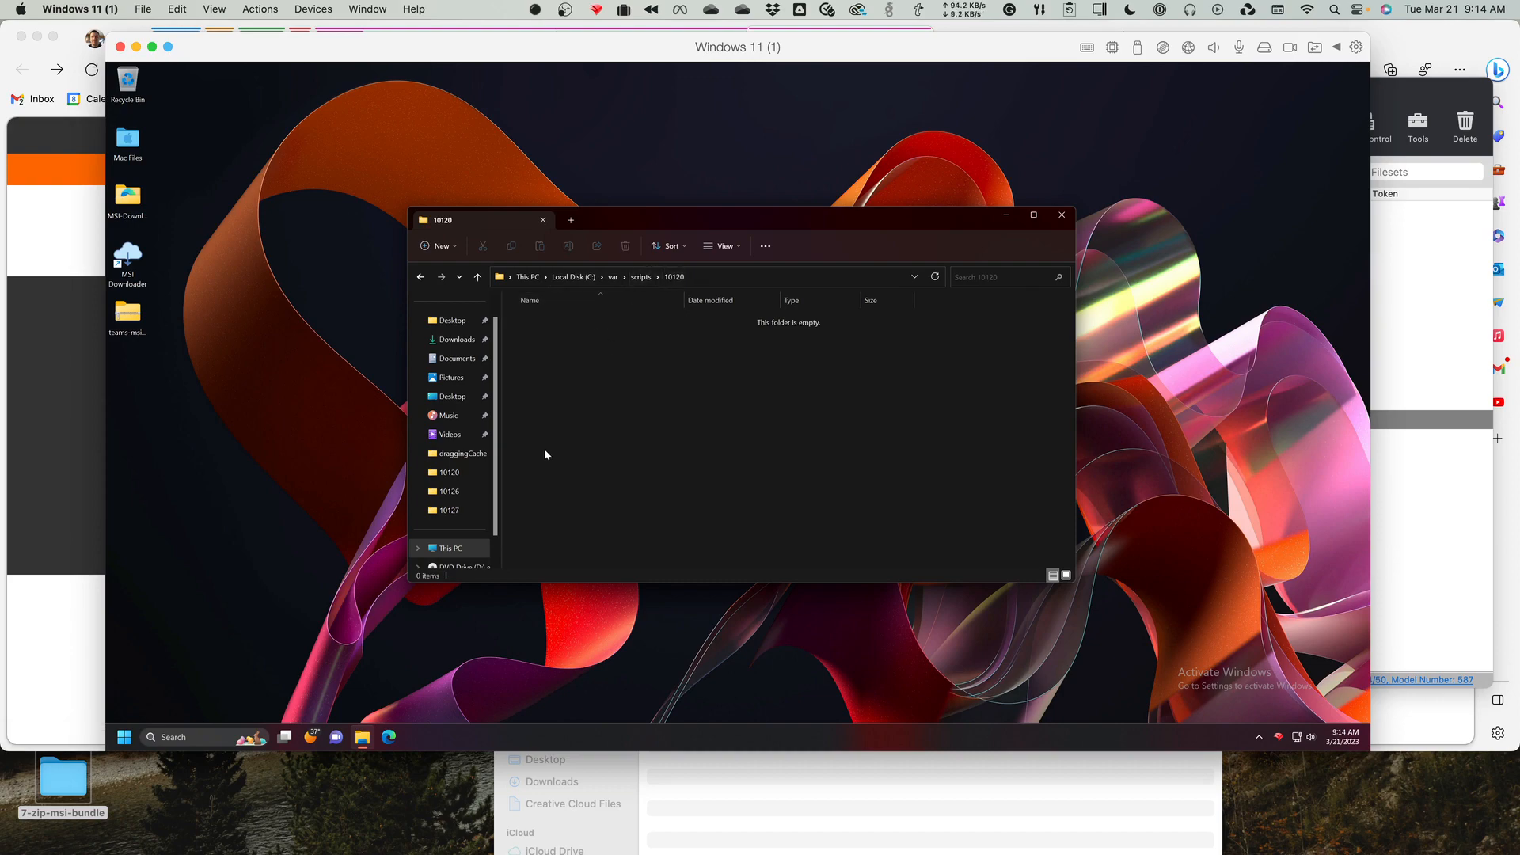
Close the File Explorer window in the virtual machine, switch to FileWave Admin and create an empty desktop fileset named test.
{"action": "left_click", "coordinate": [1060, 215]}
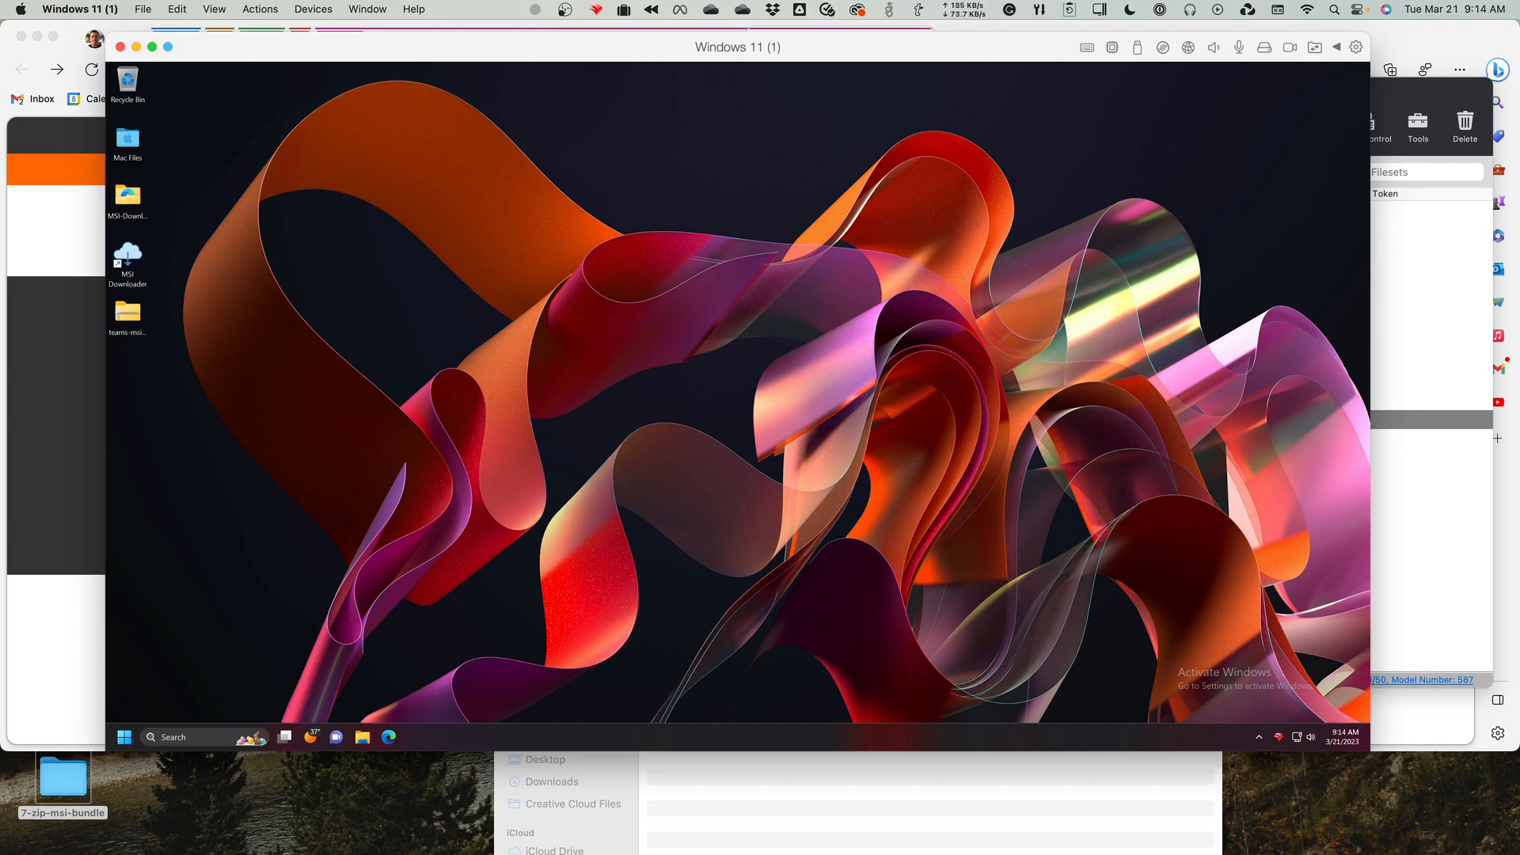
{"action": "key", "text": "super+Tab"}
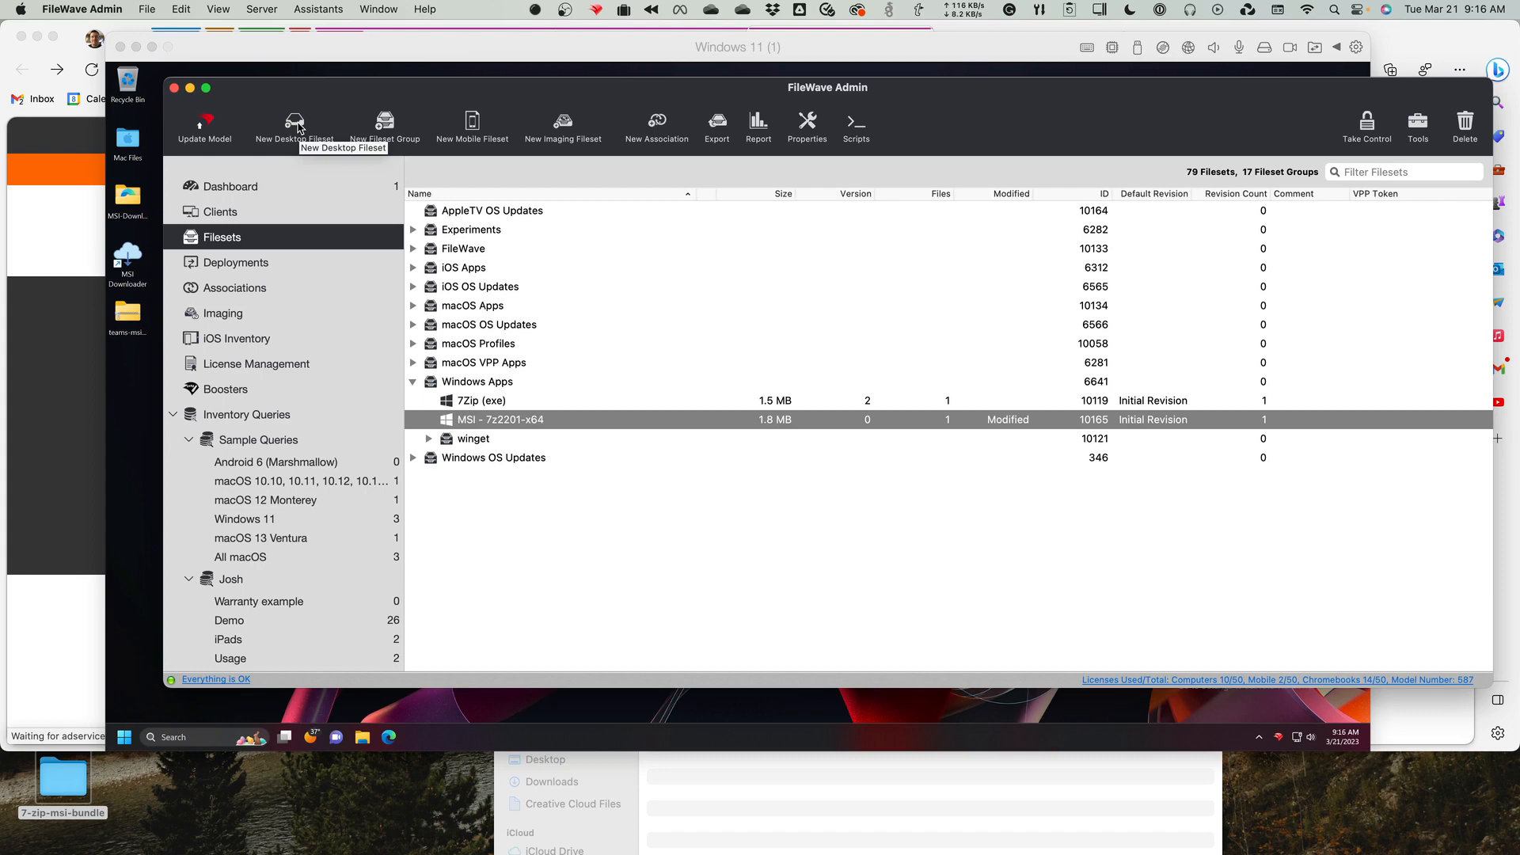
{"action": "left_click", "coordinate": [295, 125]}
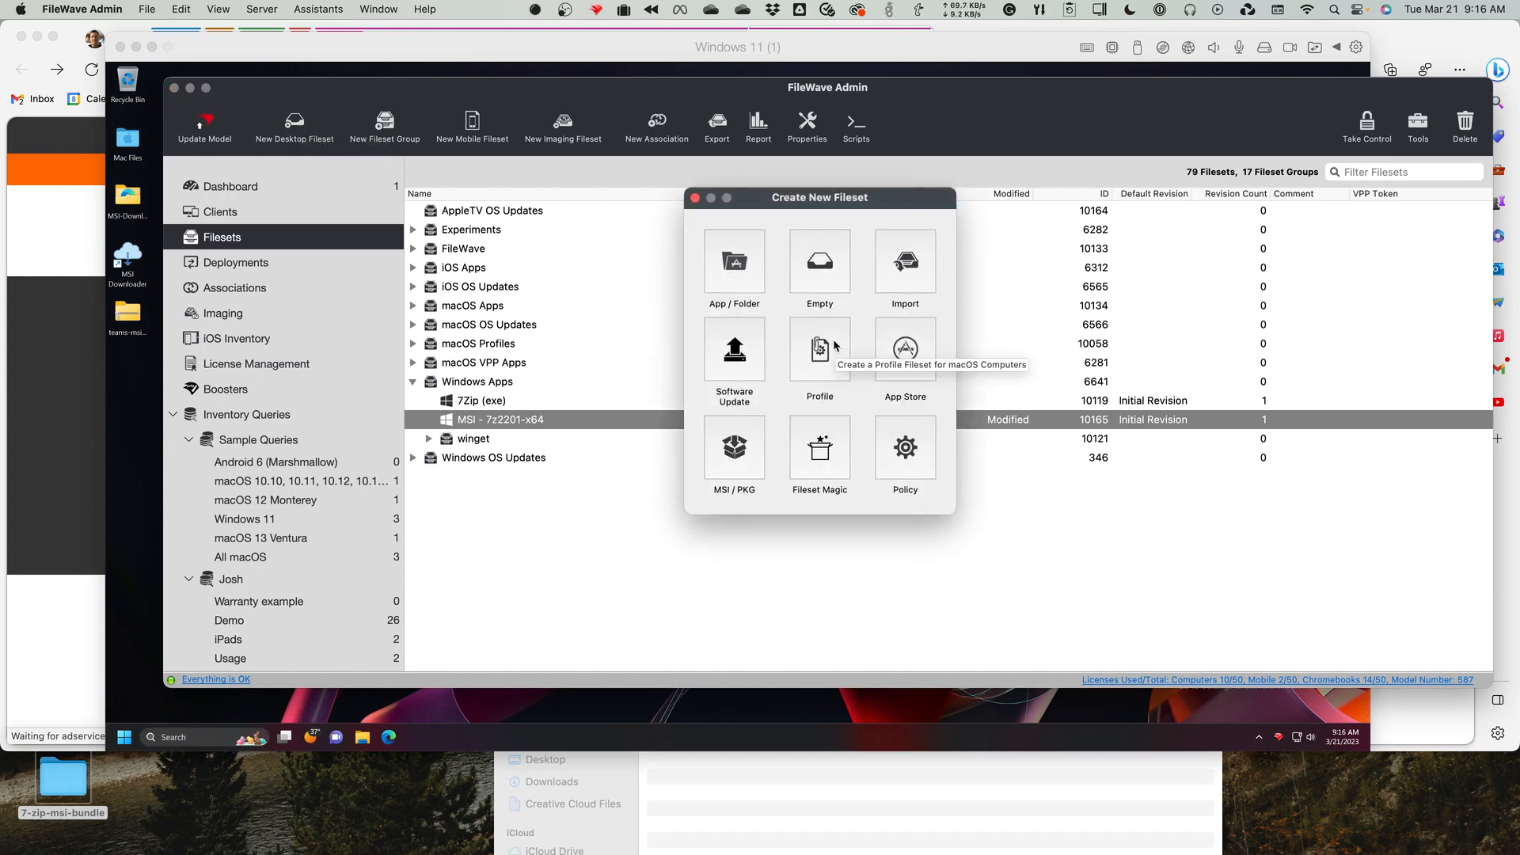
{"action": "left_click", "coordinate": [830, 287]}
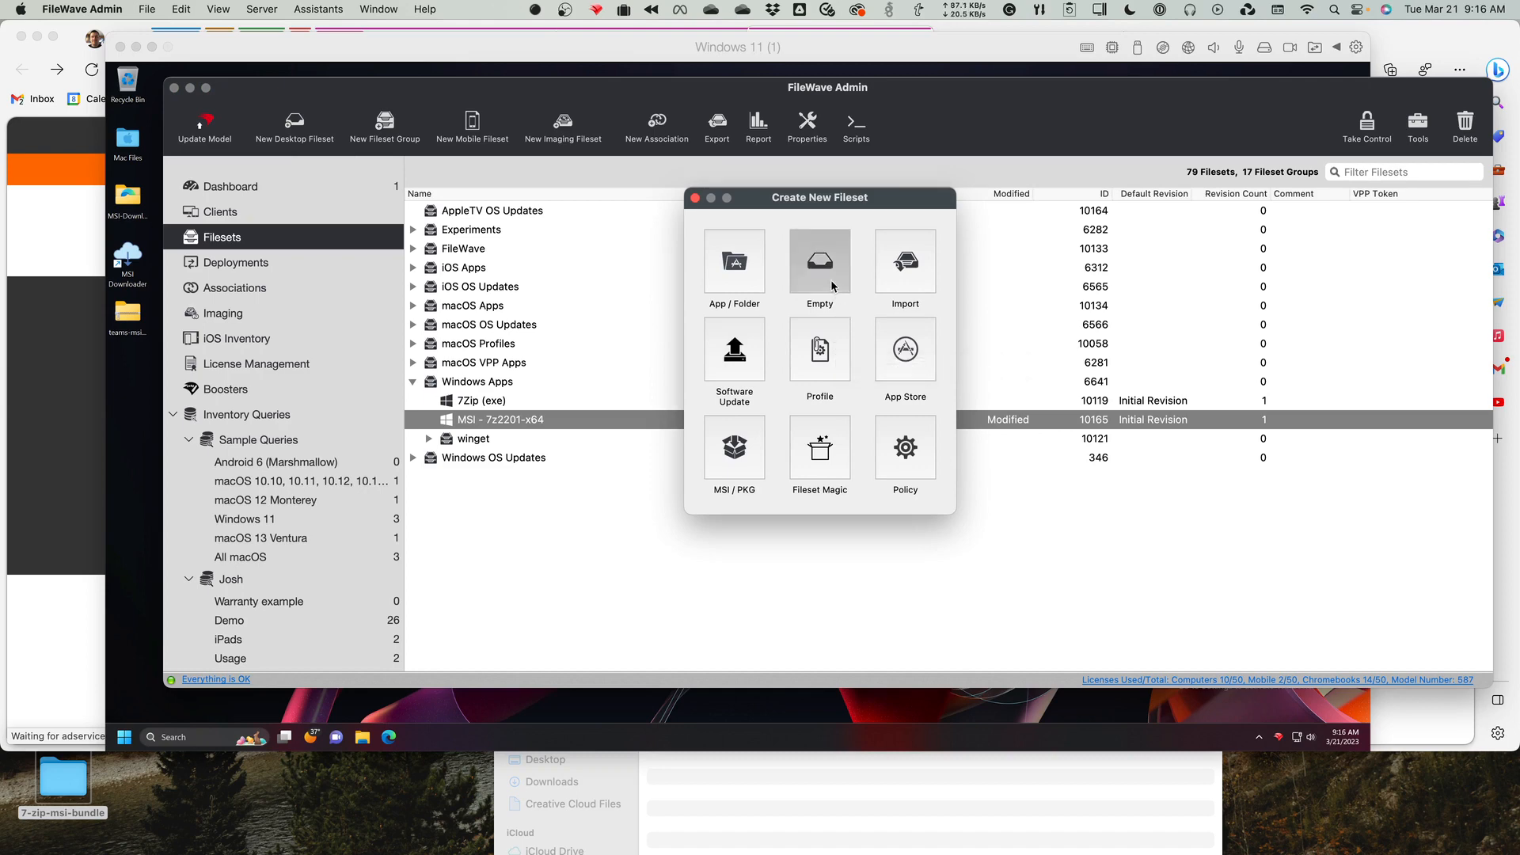
{"action": "type", "text": "test"}
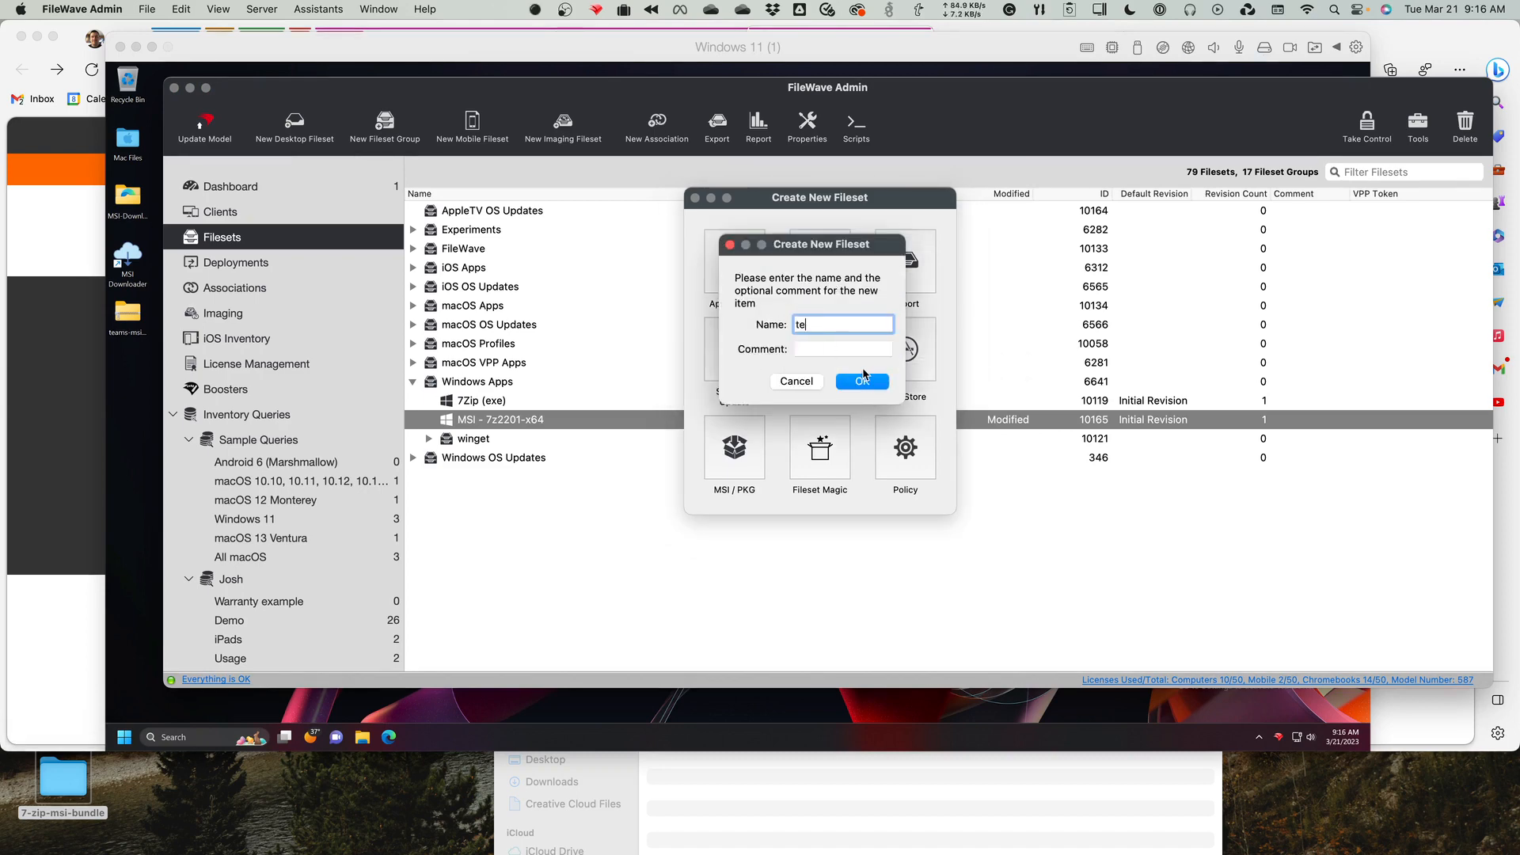
{"action": "left_click", "coordinate": [862, 380]}
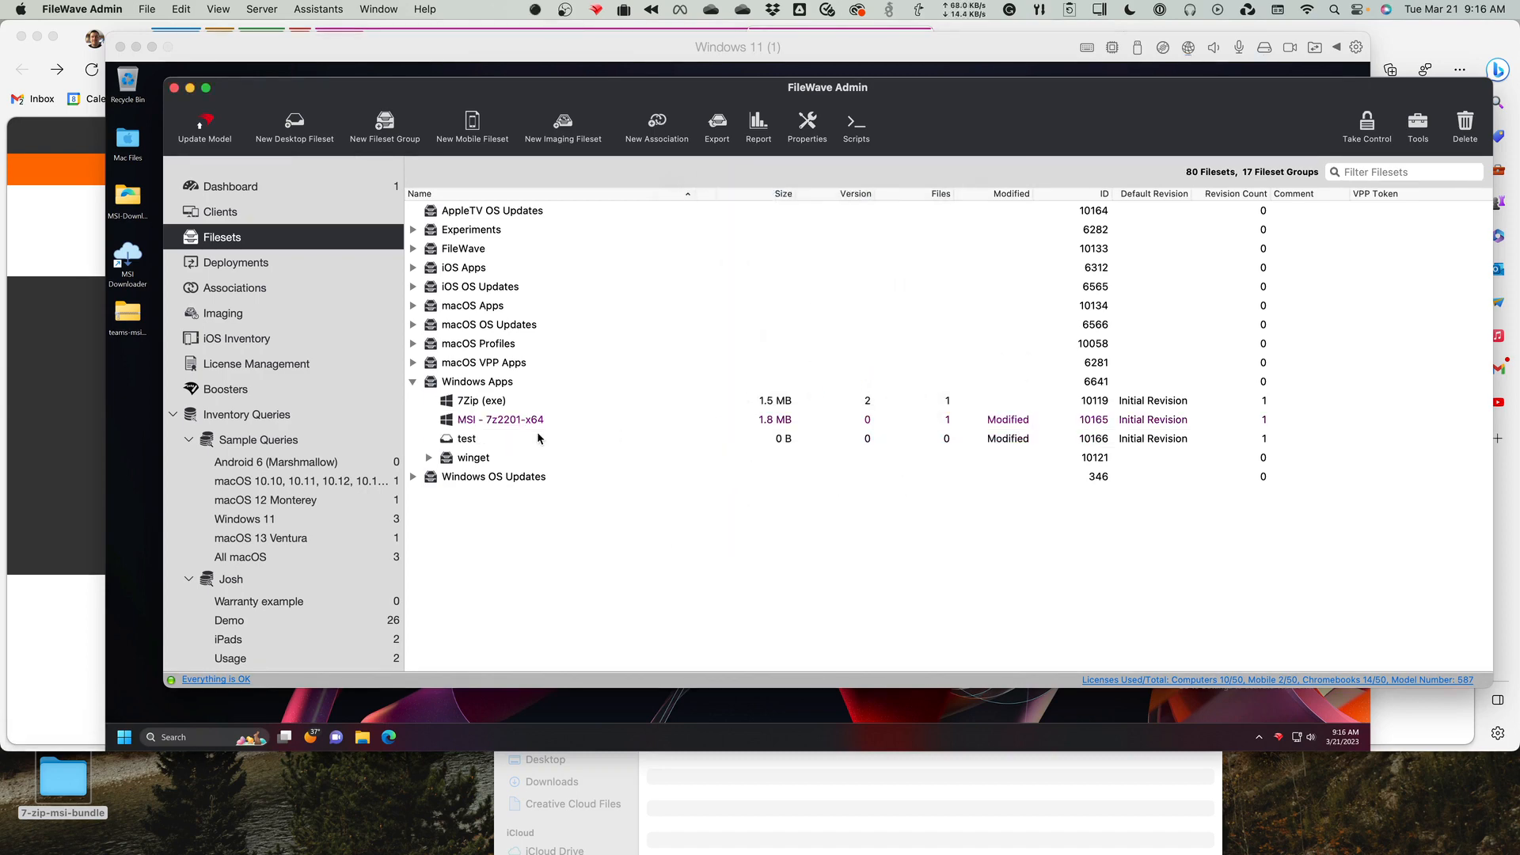
Add an activation script named install.bat with its default template contents to the test fileset and save the fileset scripts.
{"action": "double_click", "coordinate": [471, 438]}
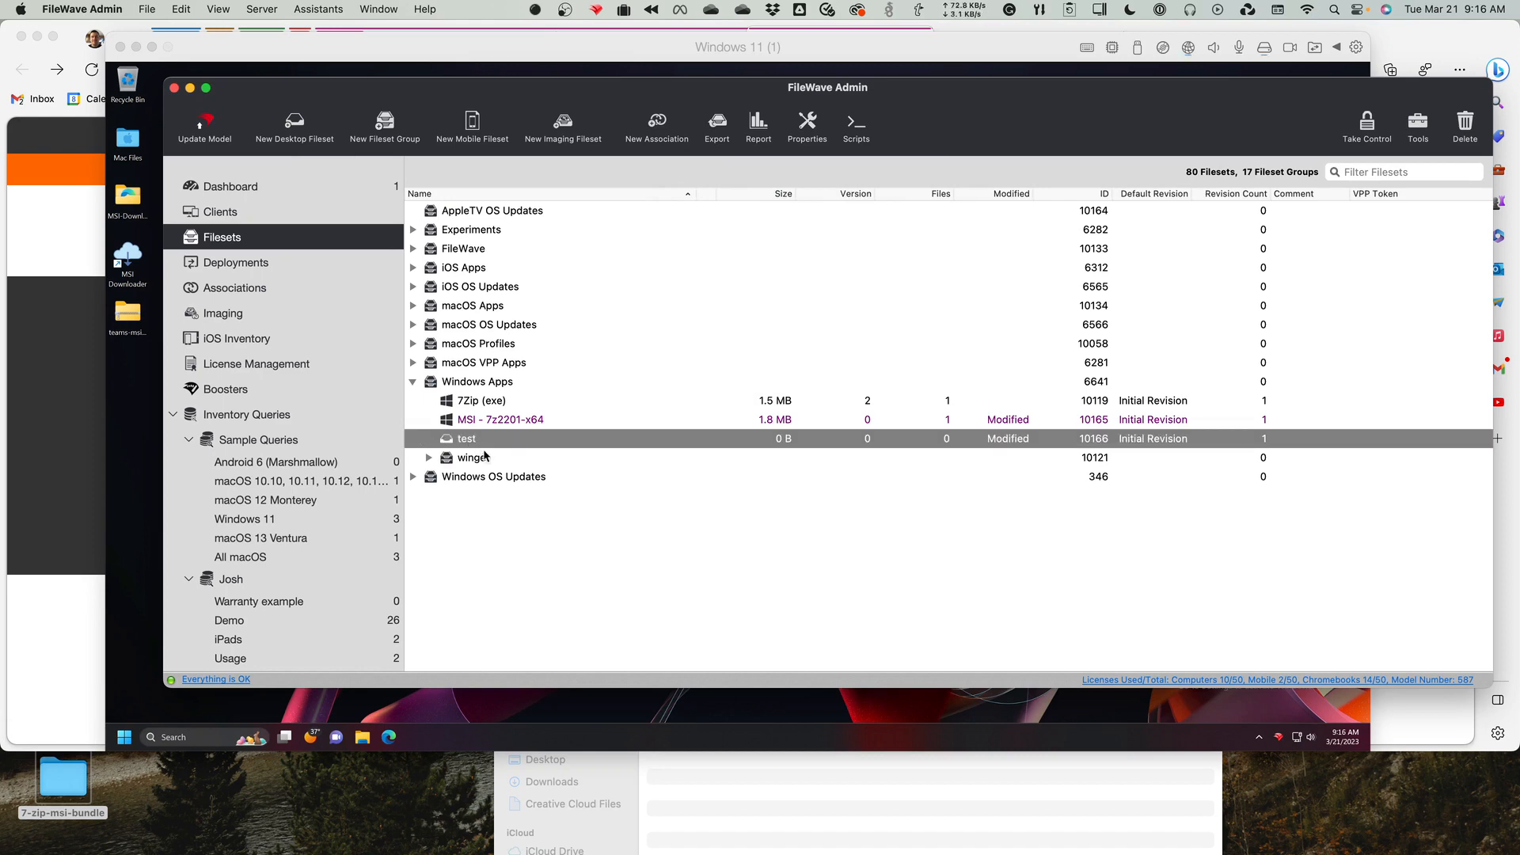
{"action": "left_click", "coordinate": [487, 460]}
{"action": "left_click", "coordinate": [472, 441]}
{"action": "left_click", "coordinate": [864, 131]}
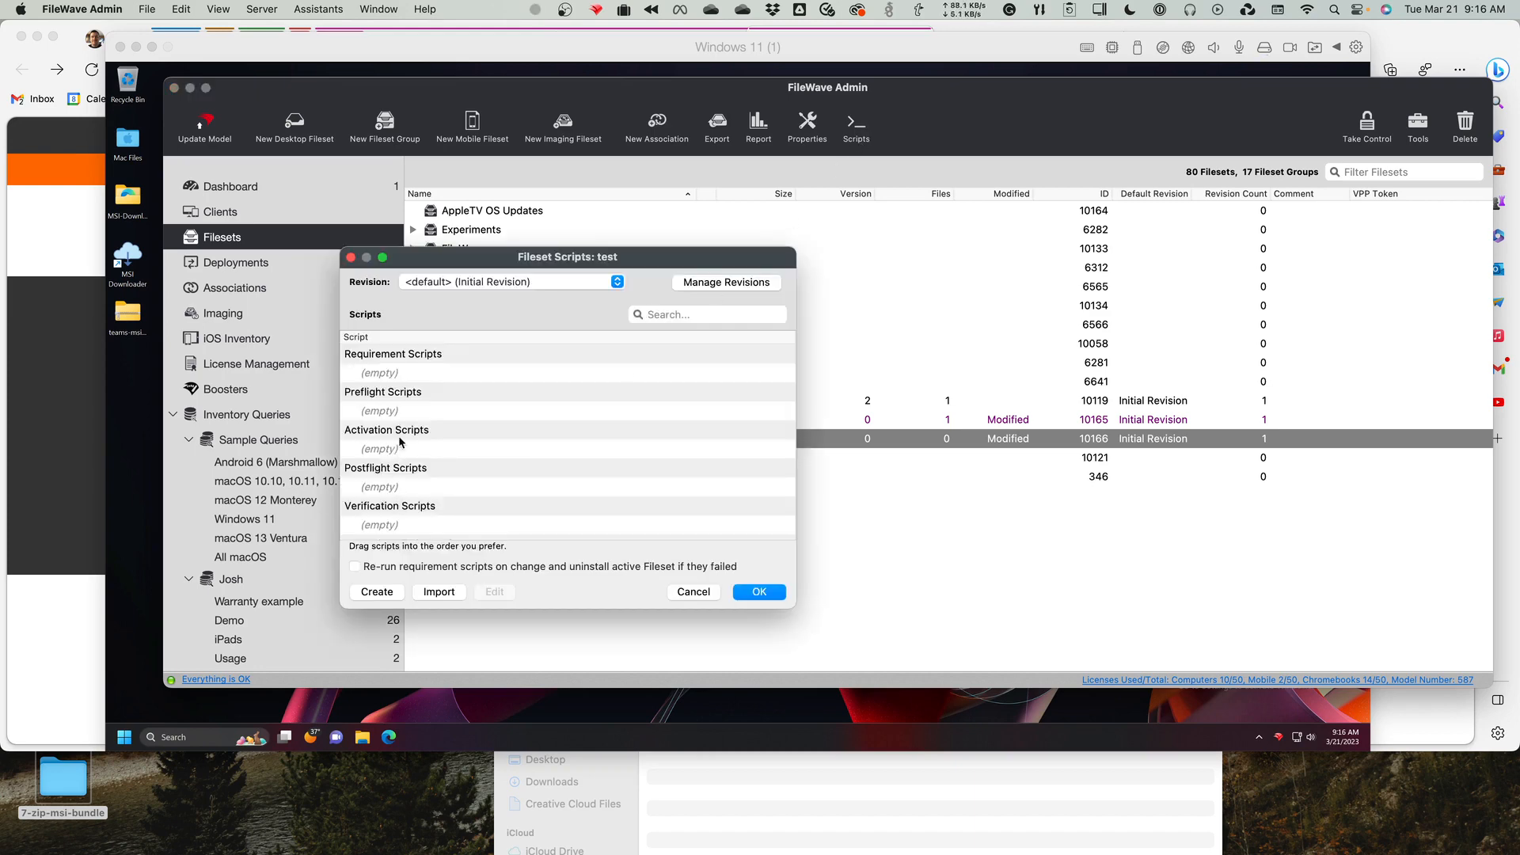
{"action": "left_click", "coordinate": [390, 447]}
{"action": "left_click", "coordinate": [377, 591]}
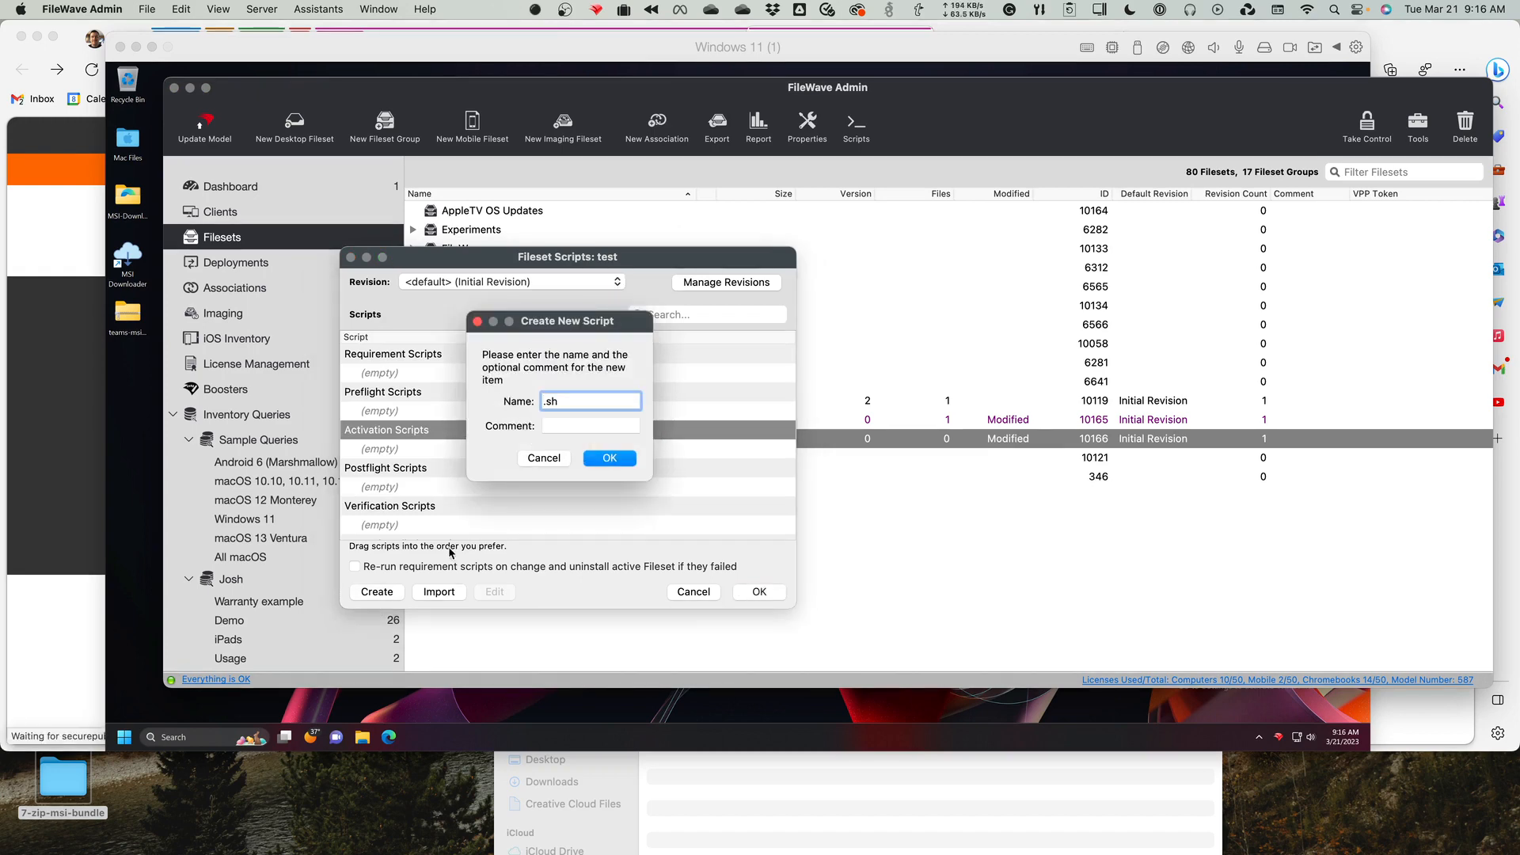
{"action": "key", "text": "super+a"}
{"action": "type", "text": "inst"}
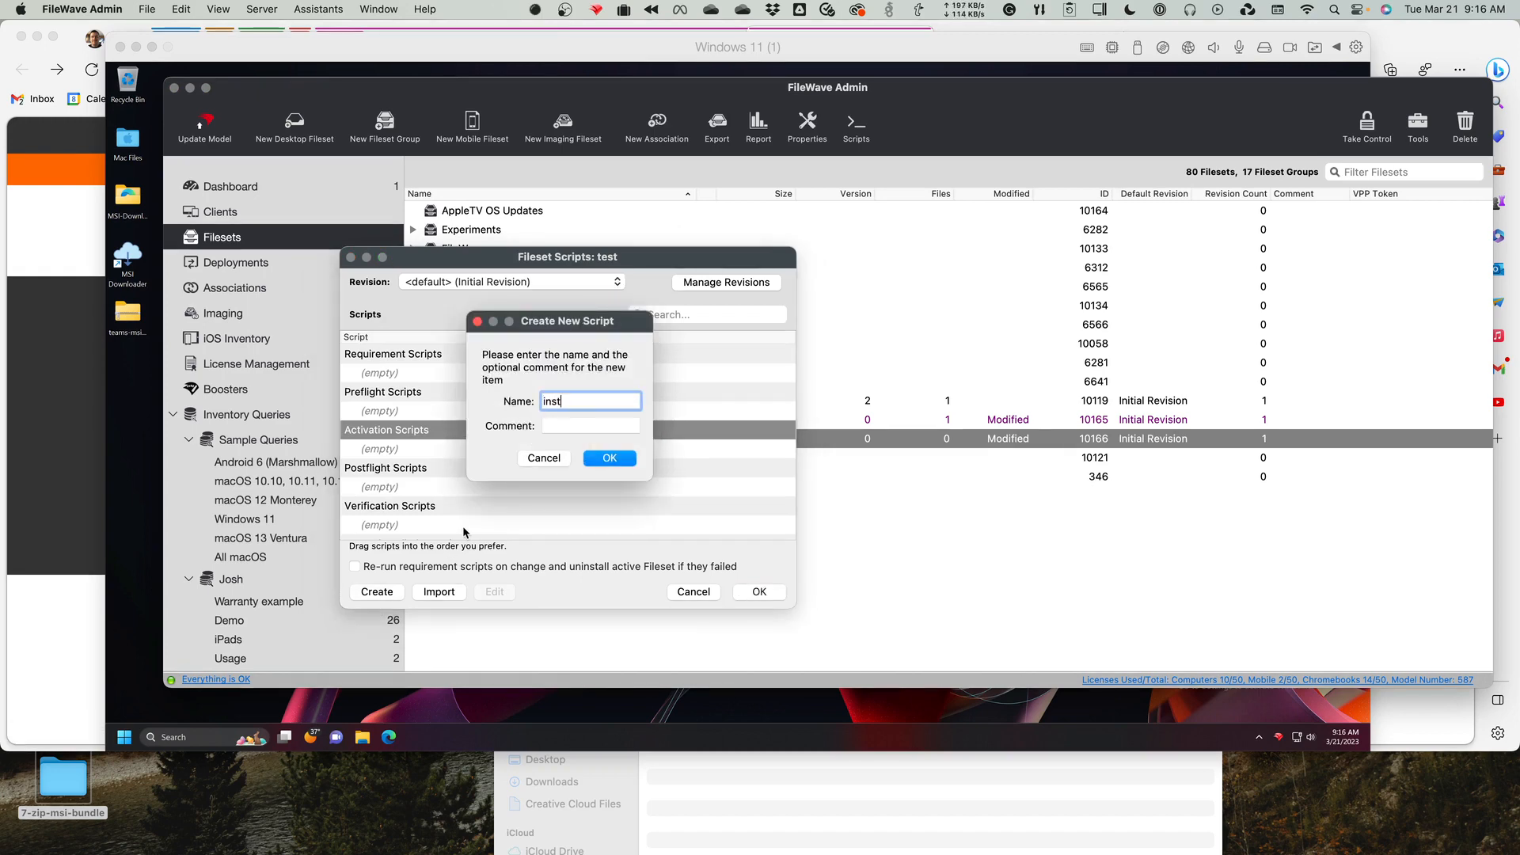
{"action": "type", "text": "all.bat"}
{"action": "key", "text": "Return"}
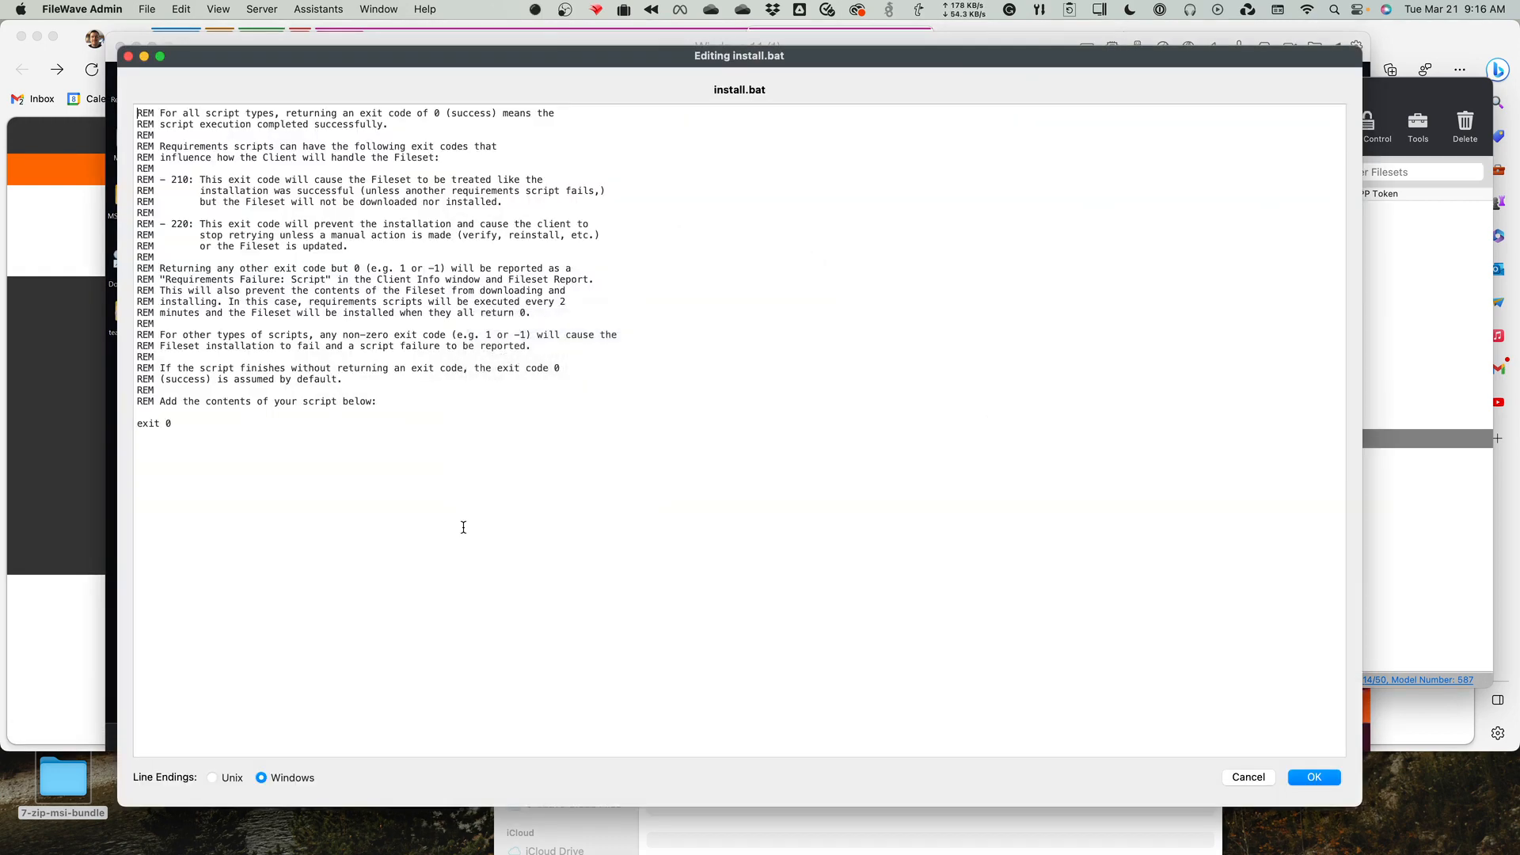
{"action": "left_click", "coordinate": [1333, 784]}
{"action": "left_click", "coordinate": [773, 598]}
{"action": "left_click", "coordinate": [774, 600]}
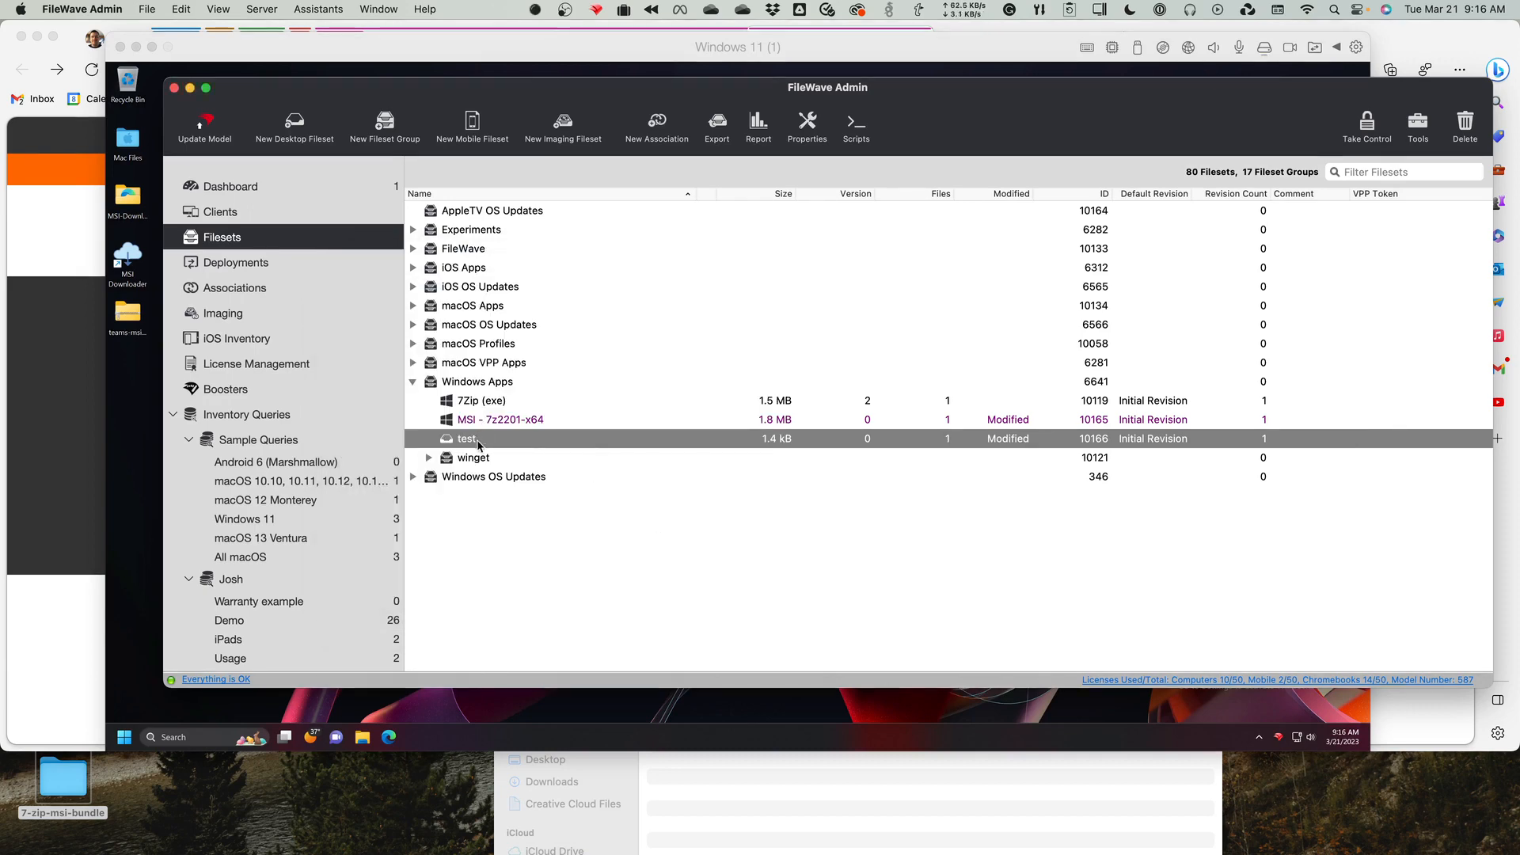
Open the test fileset's contents, locate install.bat, then show the unused folders and expand var/scripts.
{"action": "double_click", "coordinate": [478, 440]}
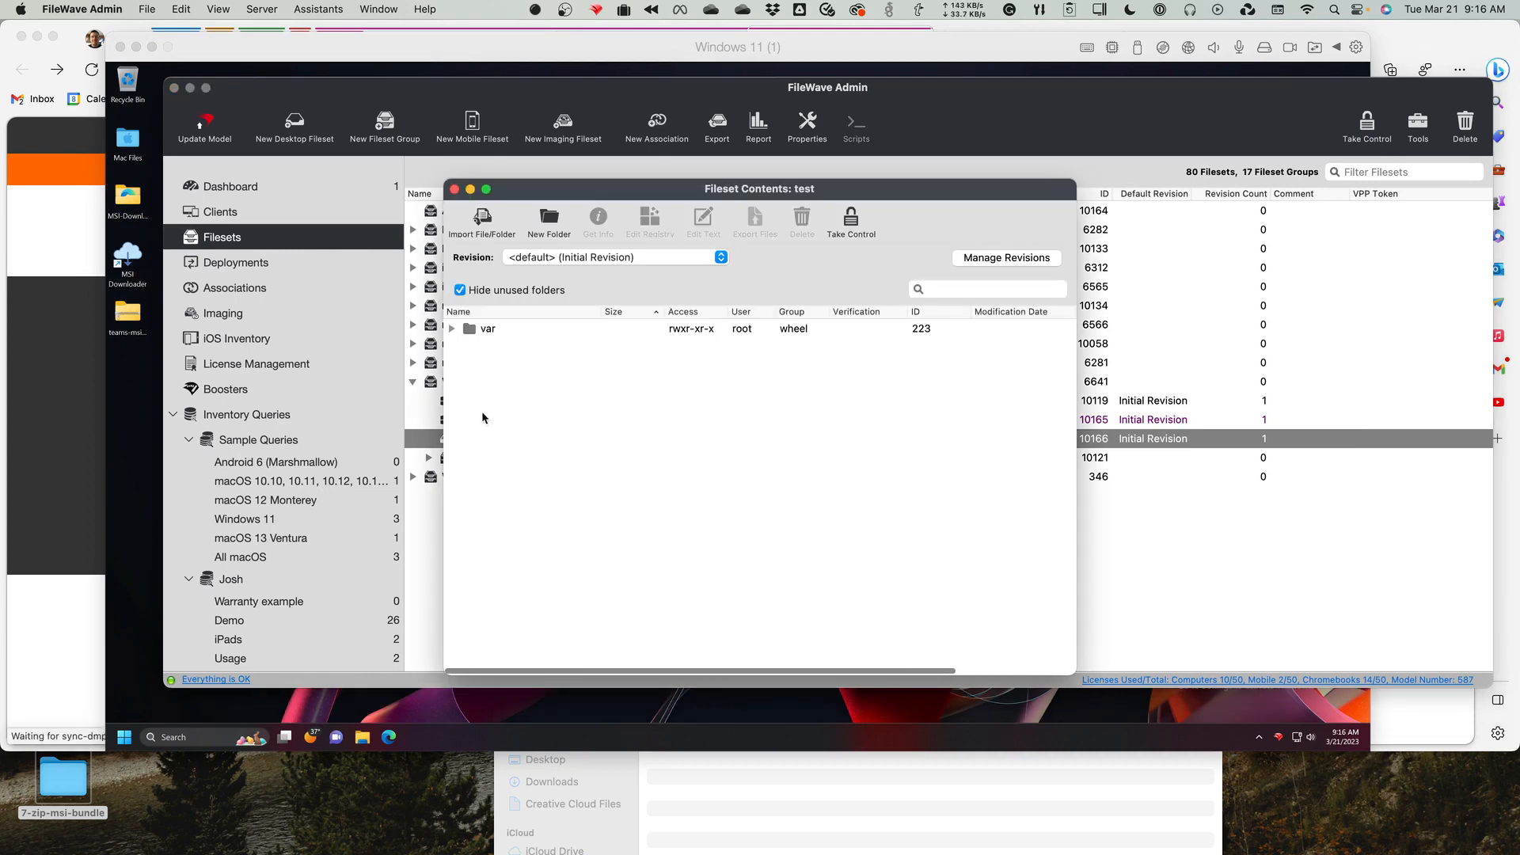
{"action": "left_click", "coordinate": [450, 328]}
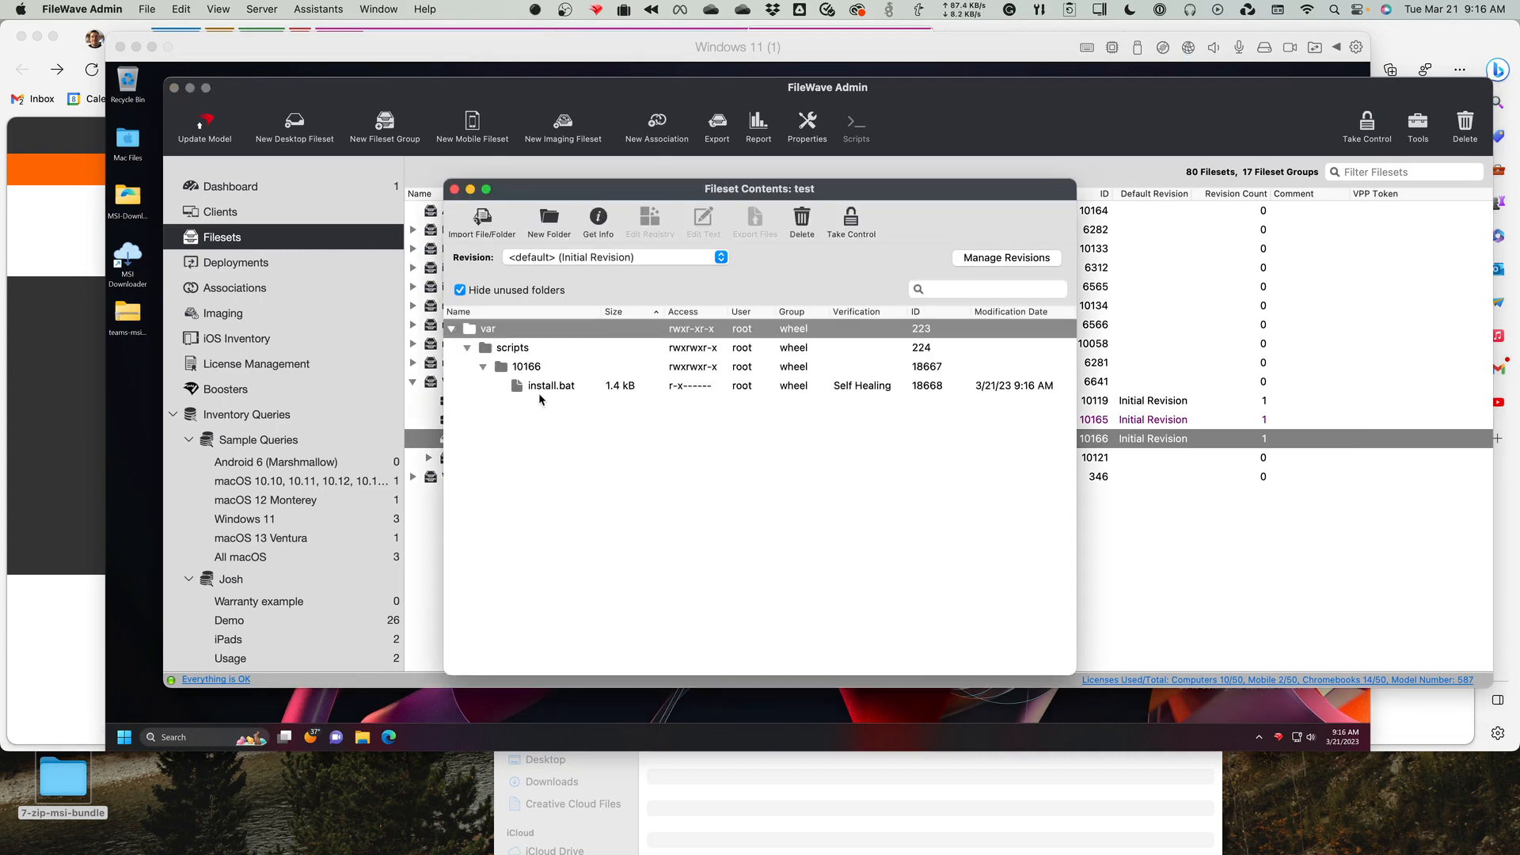
{"action": "left_click", "coordinate": [511, 293]}
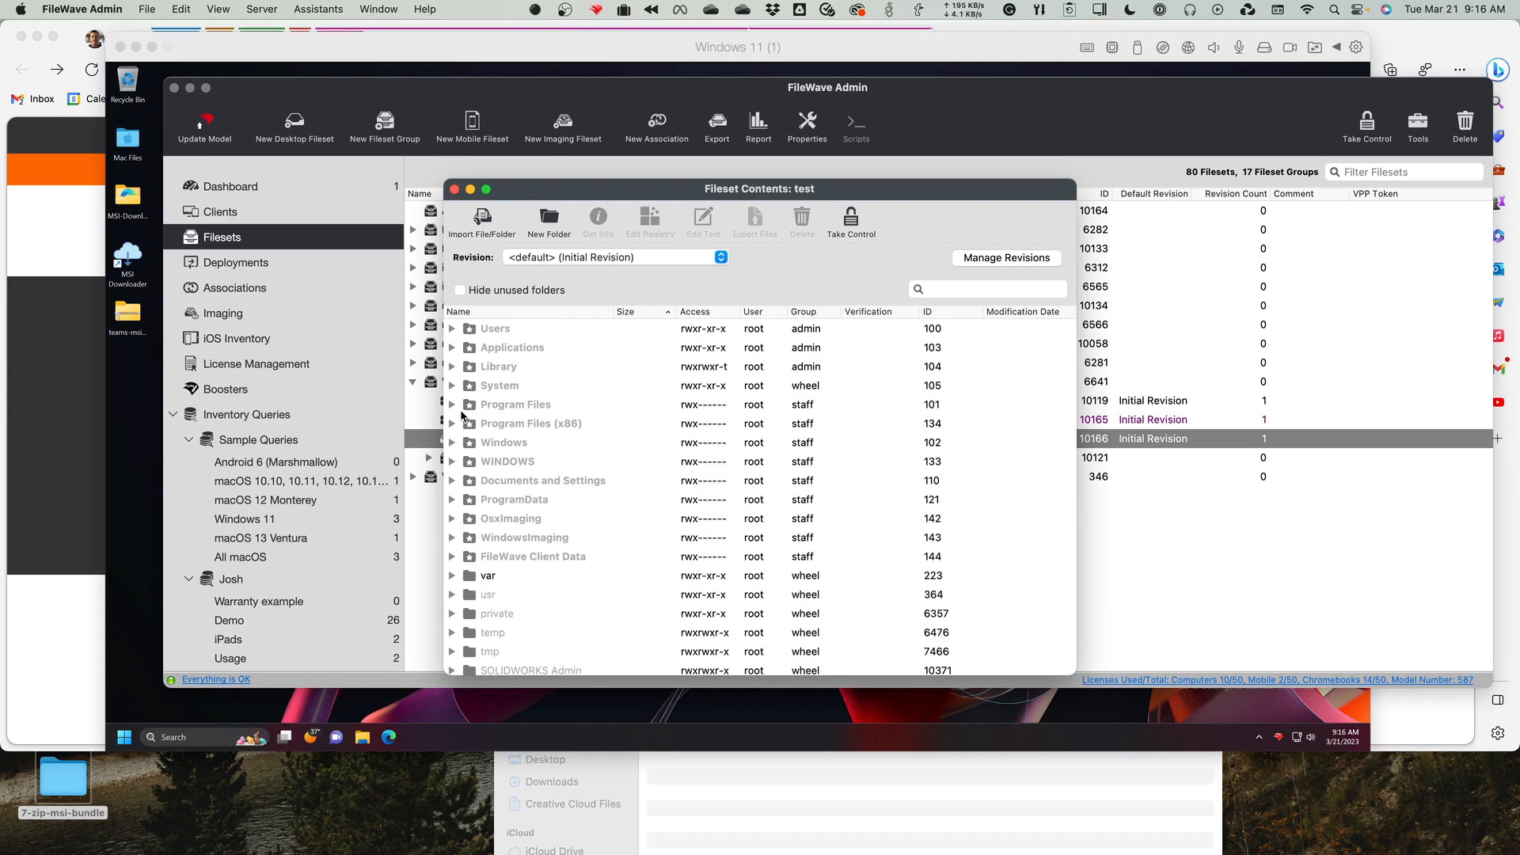
{"action": "left_click", "coordinate": [452, 577]}
{"action": "left_click", "coordinate": [469, 595]}
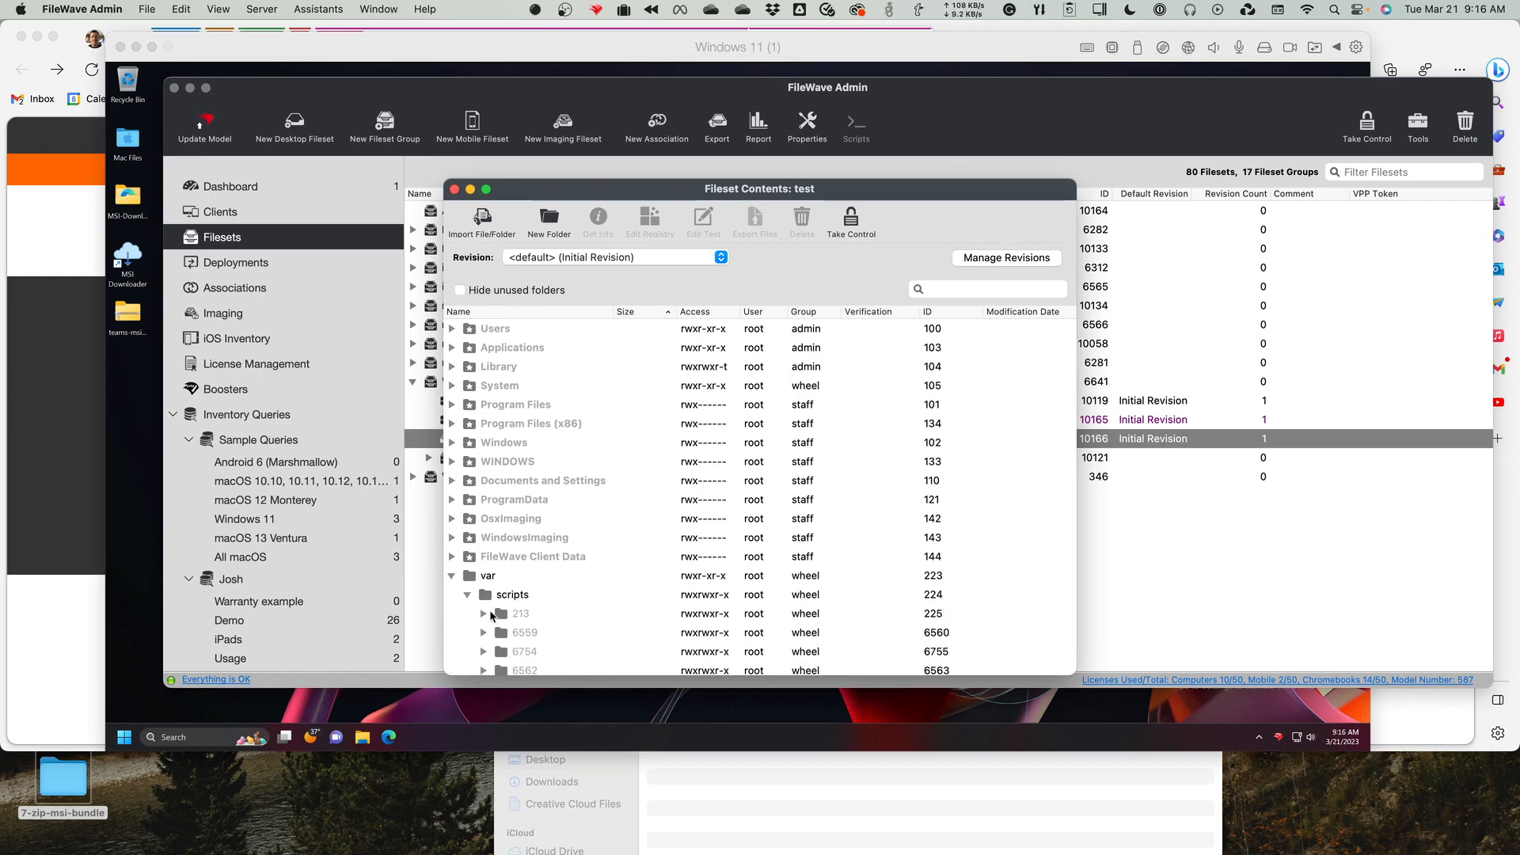
{"action": "scroll", "coordinate": [522, 625], "scroll_direction": "down", "scroll_amount": 3}
{"action": "scroll", "coordinate": [506, 475], "scroll_direction": "up", "scroll_amount": 3}
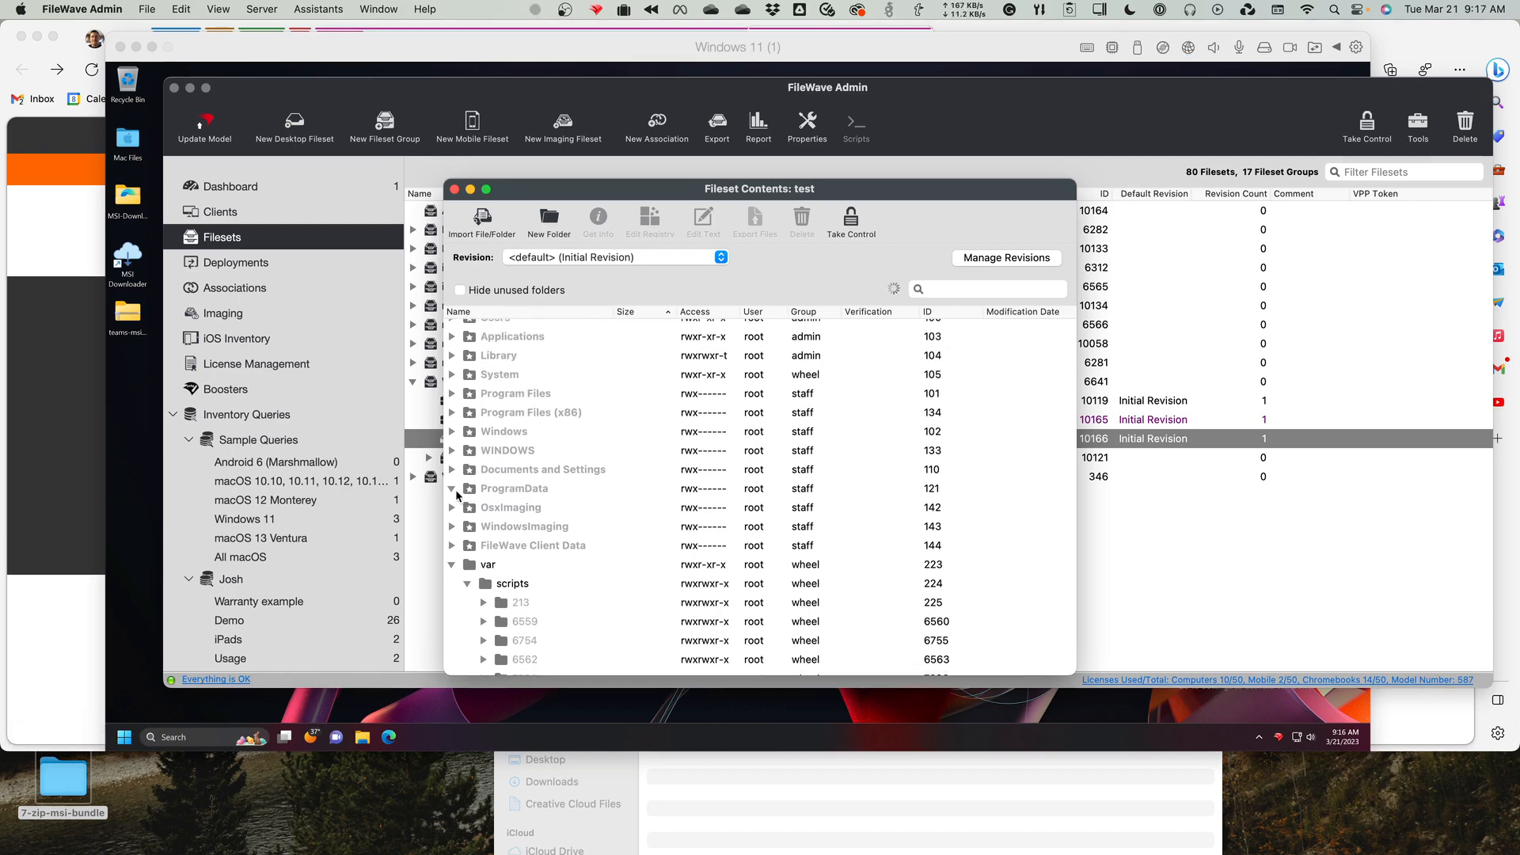
Compare the script folders under ProgramData/FileWave/scripts with those under var/scripts, including 10166, then close the fileset contents.
{"action": "left_click", "coordinate": [454, 489]}
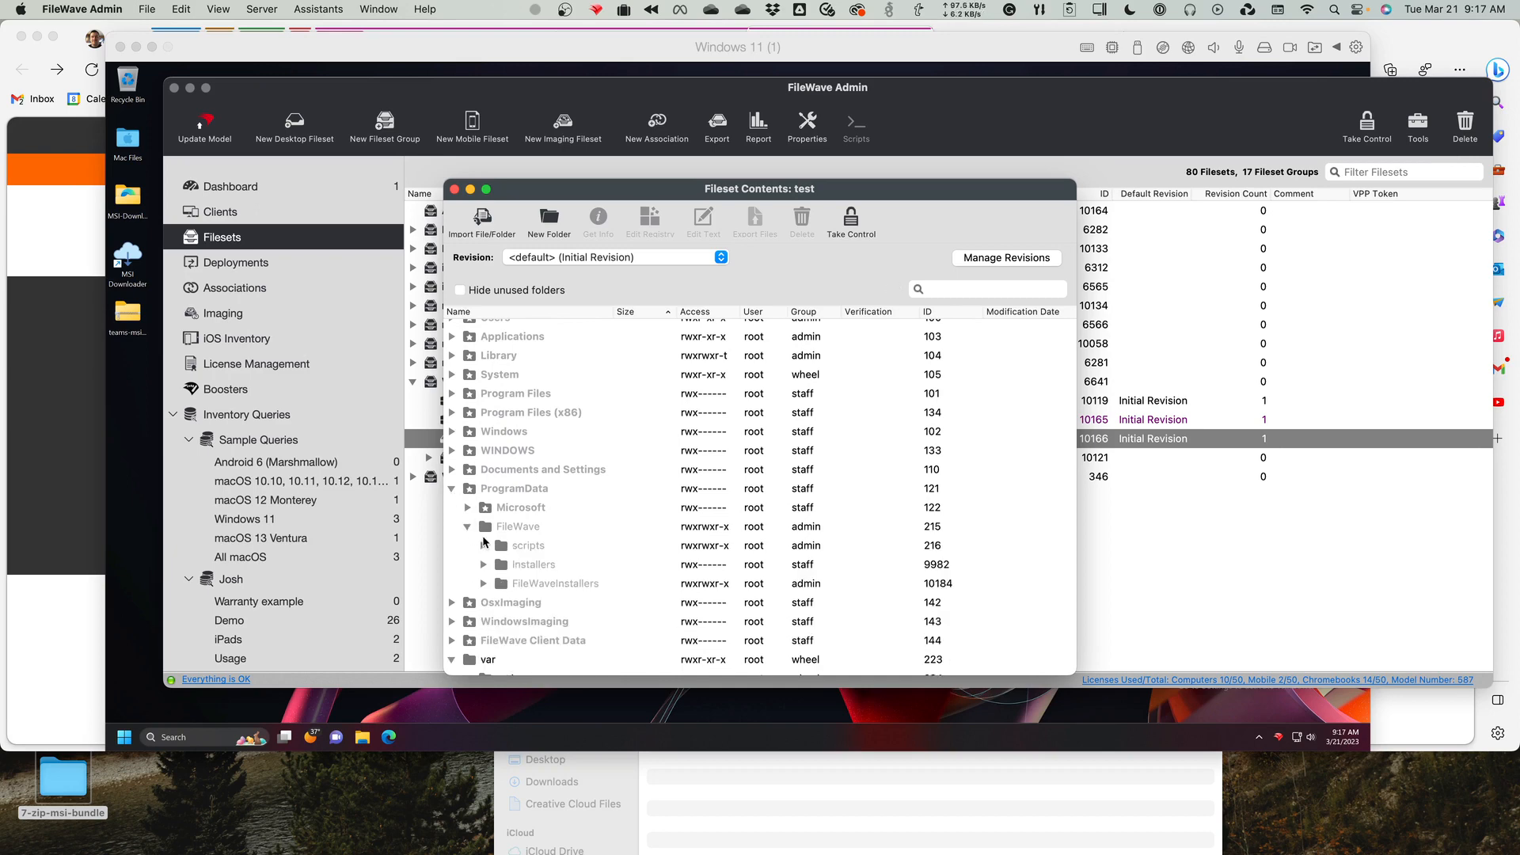
{"action": "left_click", "coordinate": [484, 545]}
{"action": "scroll", "coordinate": [496, 545], "scroll_direction": "down", "scroll_amount": 1}
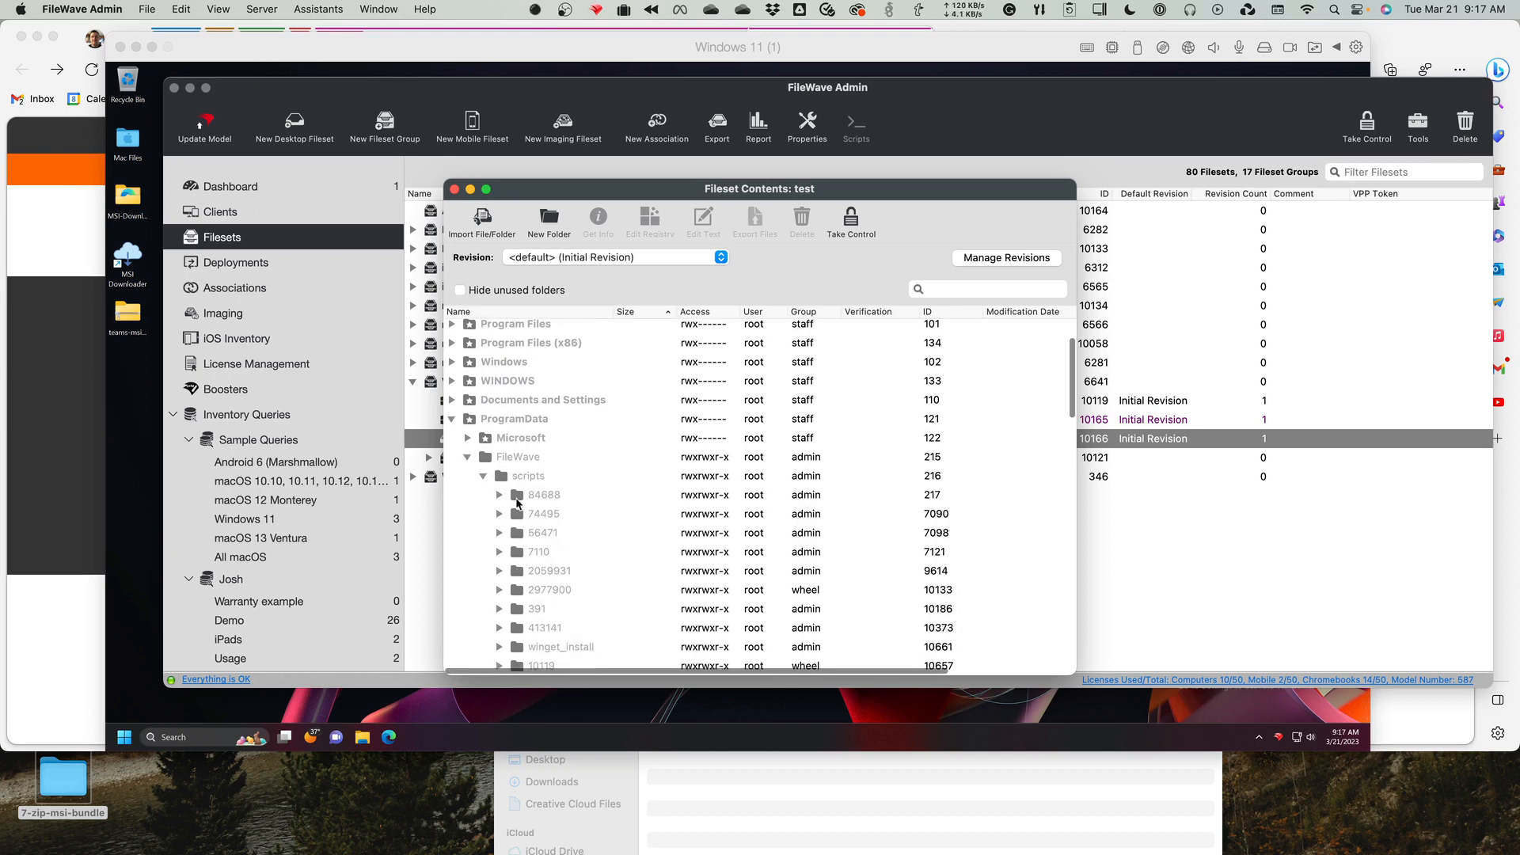
{"action": "scroll", "coordinate": [522, 494], "scroll_direction": "down", "scroll_amount": 10}
{"action": "scroll", "coordinate": [522, 494], "scroll_direction": "down", "scroll_amount": 5}
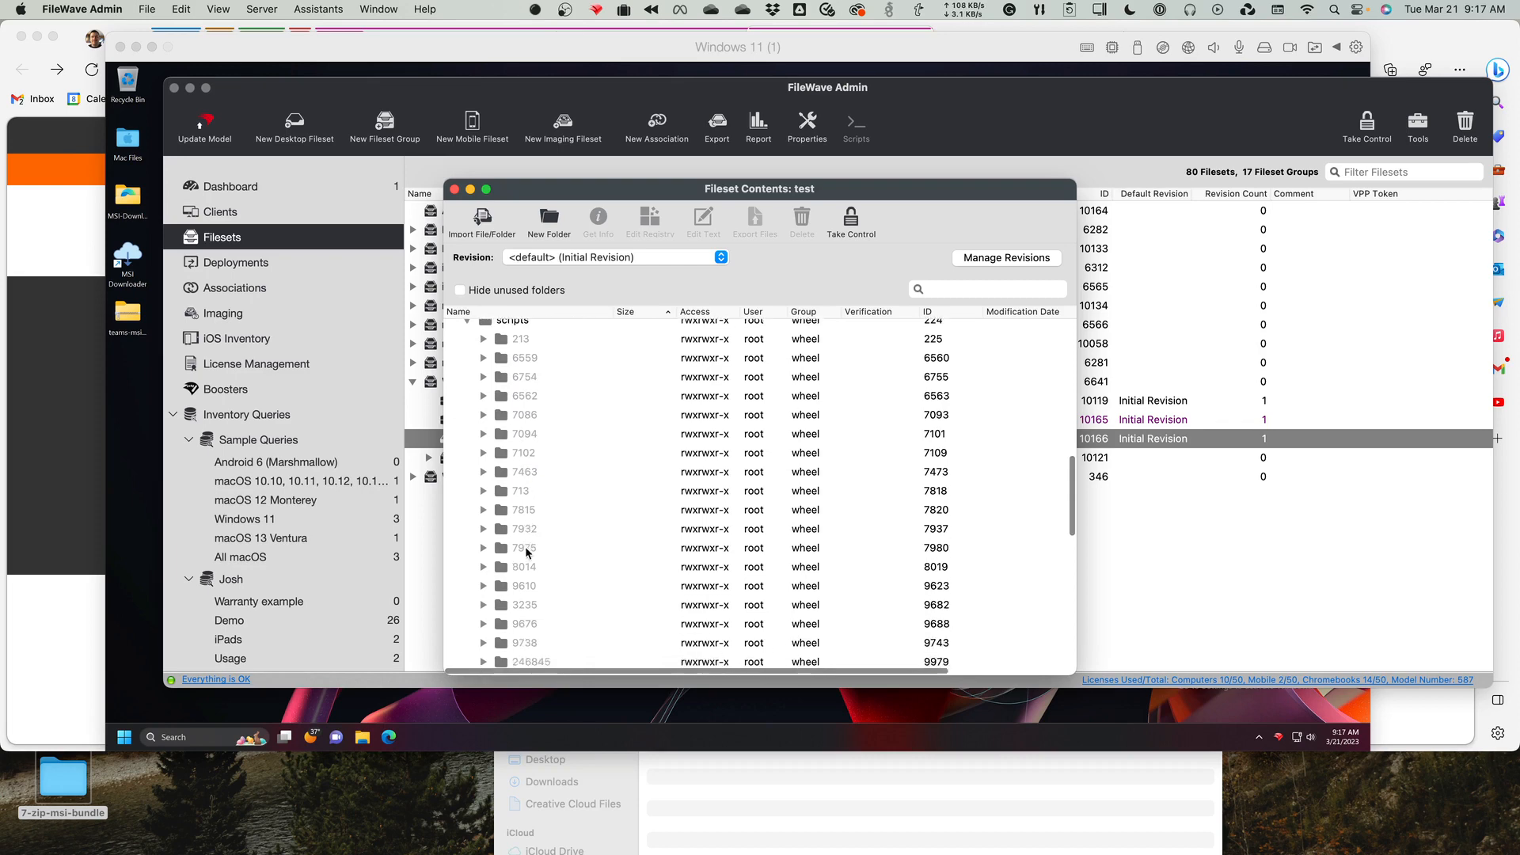
{"action": "scroll", "coordinate": [527, 551], "scroll_direction": "down", "scroll_amount": 10}
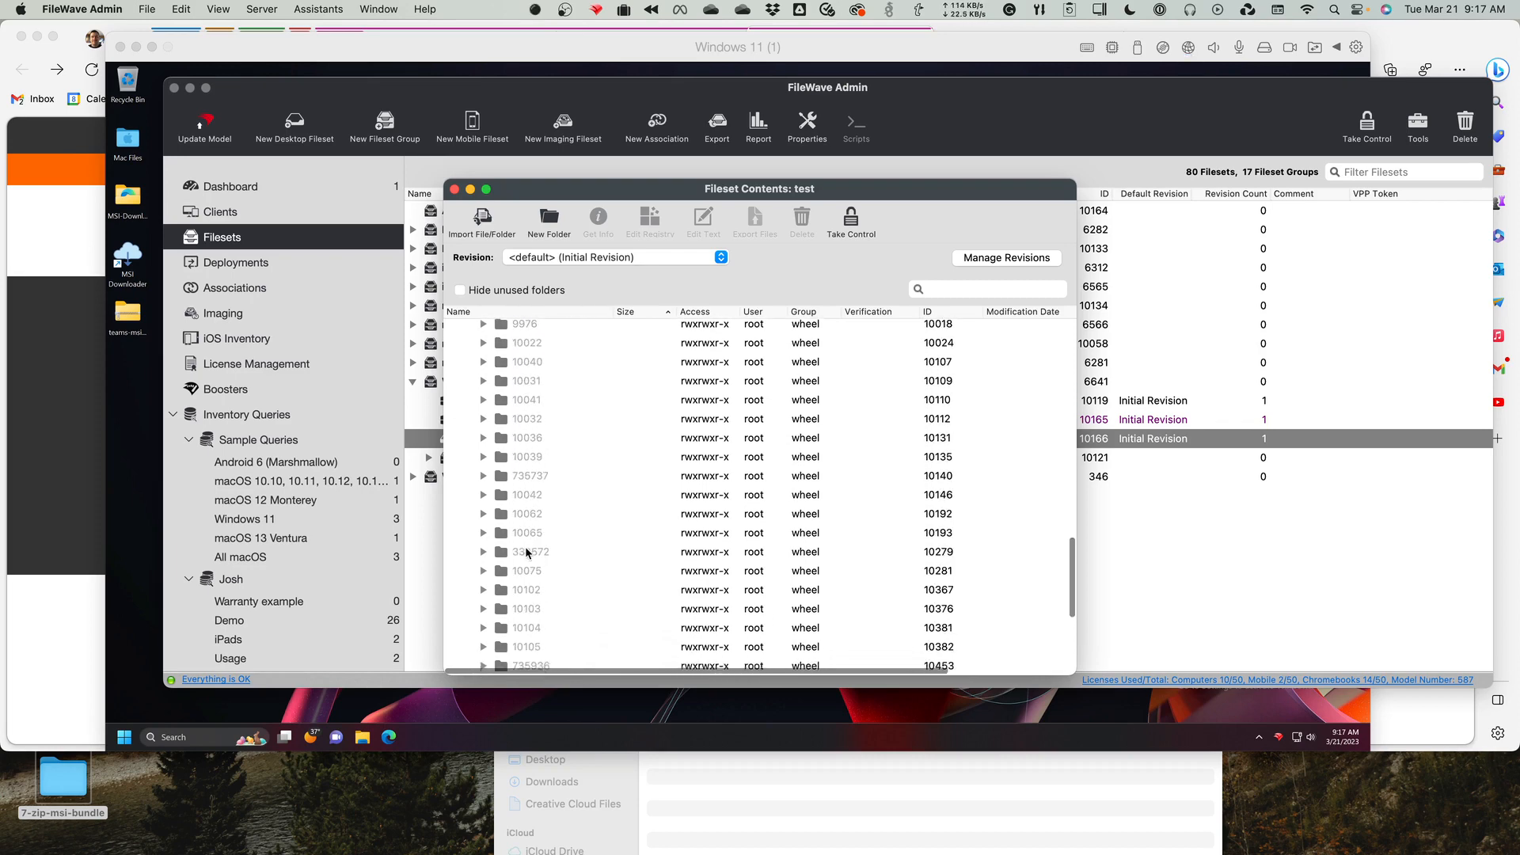
{"action": "left_click", "coordinate": [535, 574]}
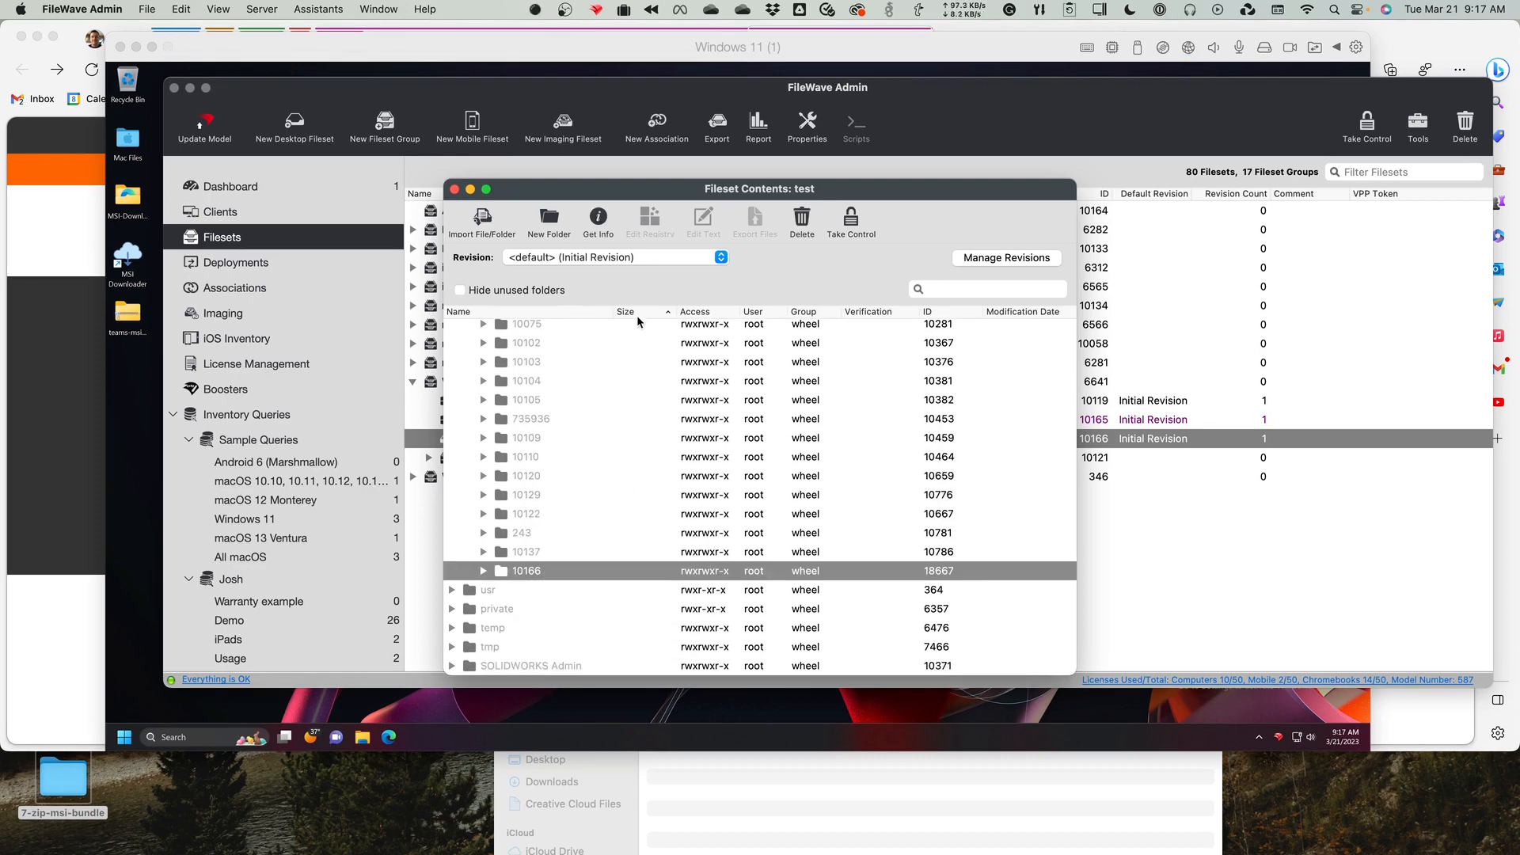
{"action": "scroll", "coordinate": [581, 440], "scroll_direction": "up", "scroll_amount": 15}
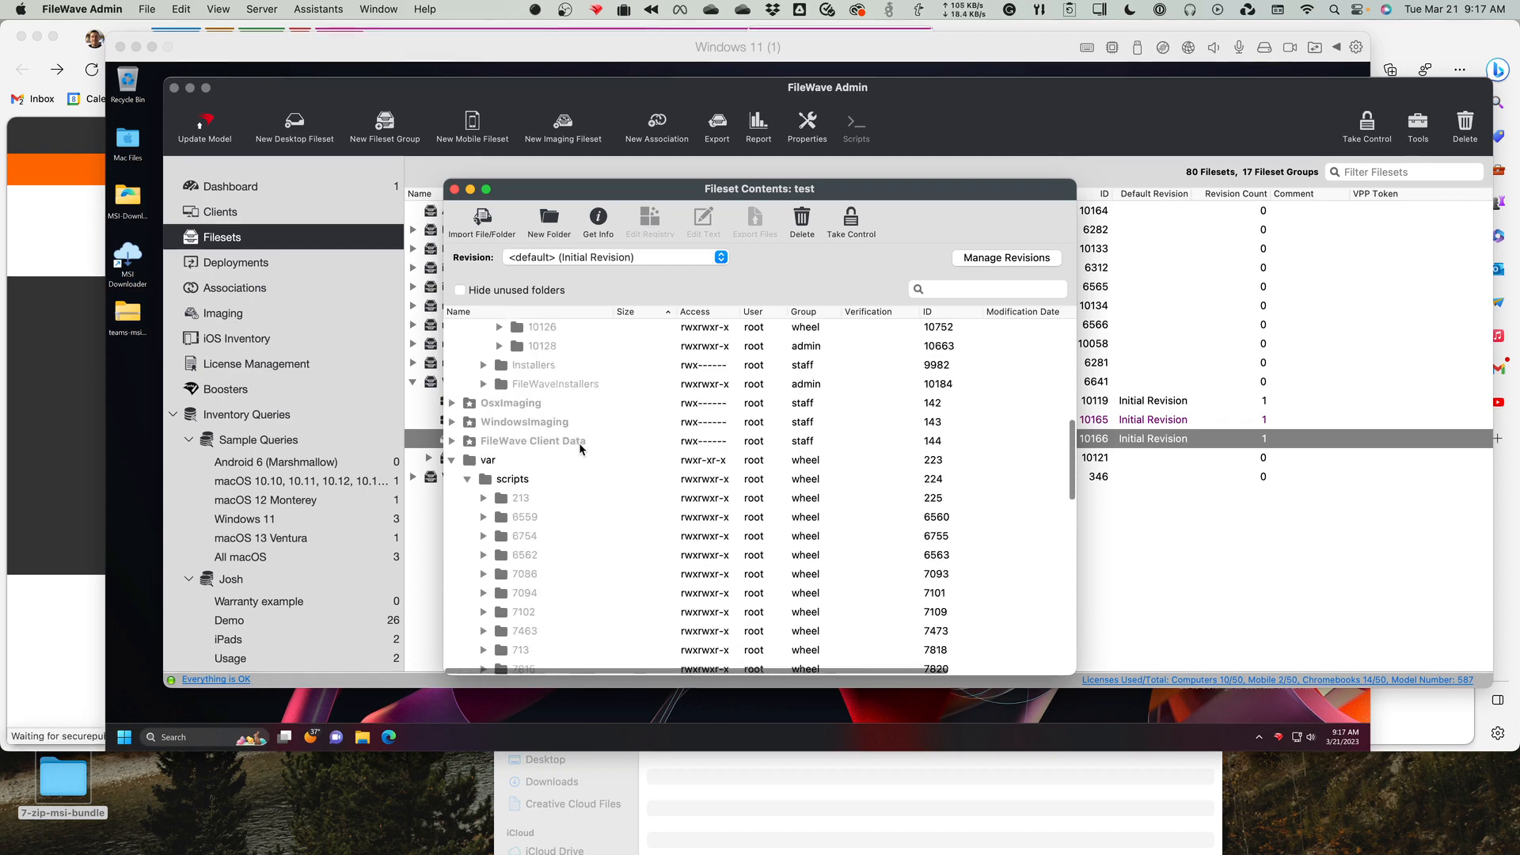
{"action": "scroll", "coordinate": [580, 449], "scroll_direction": "up", "scroll_amount": 3}
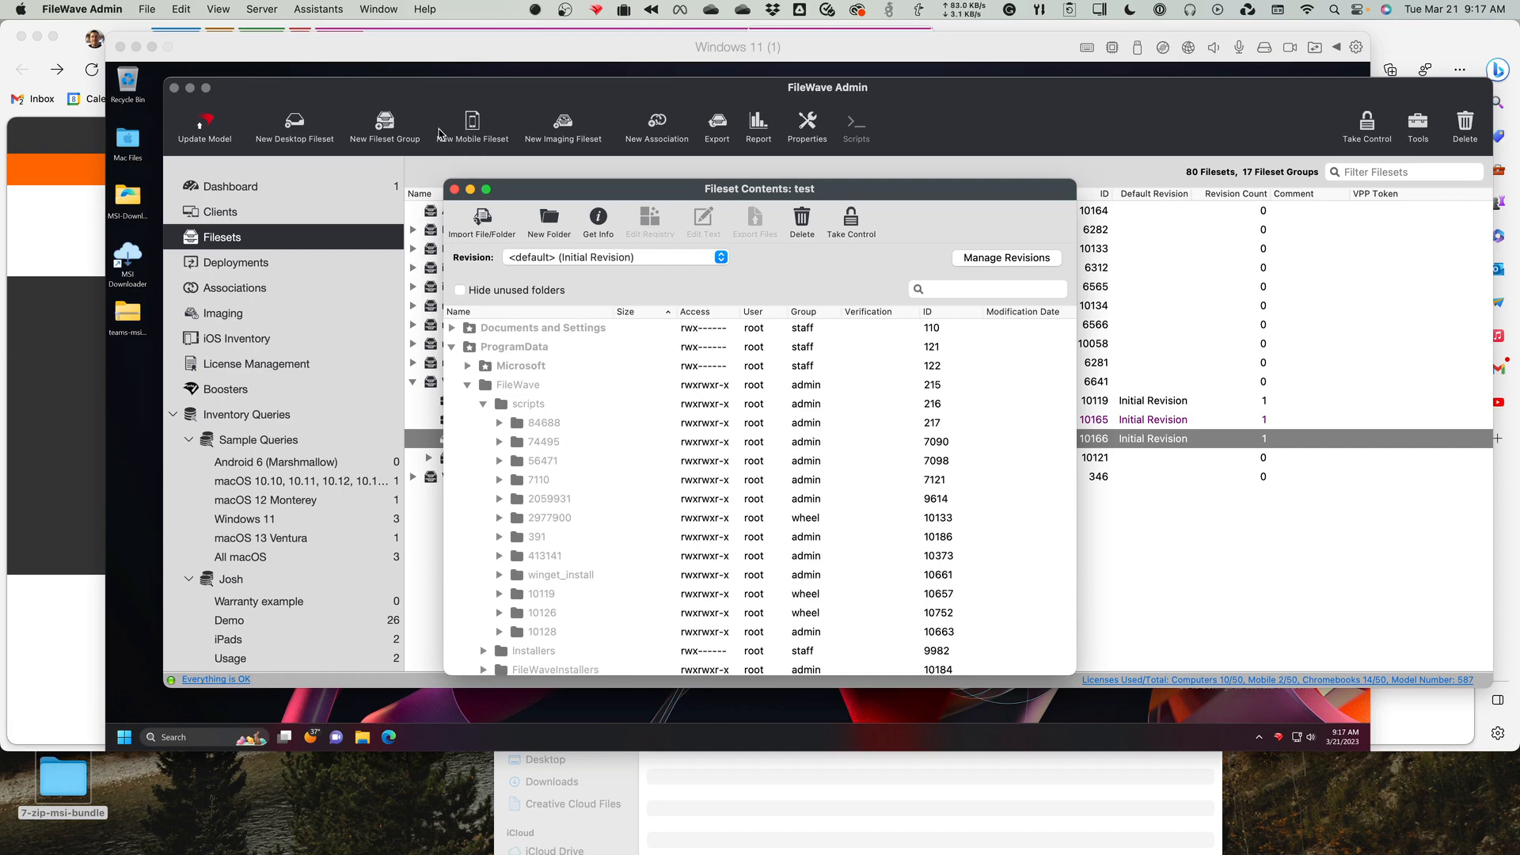
{"action": "left_click", "coordinate": [455, 189]}
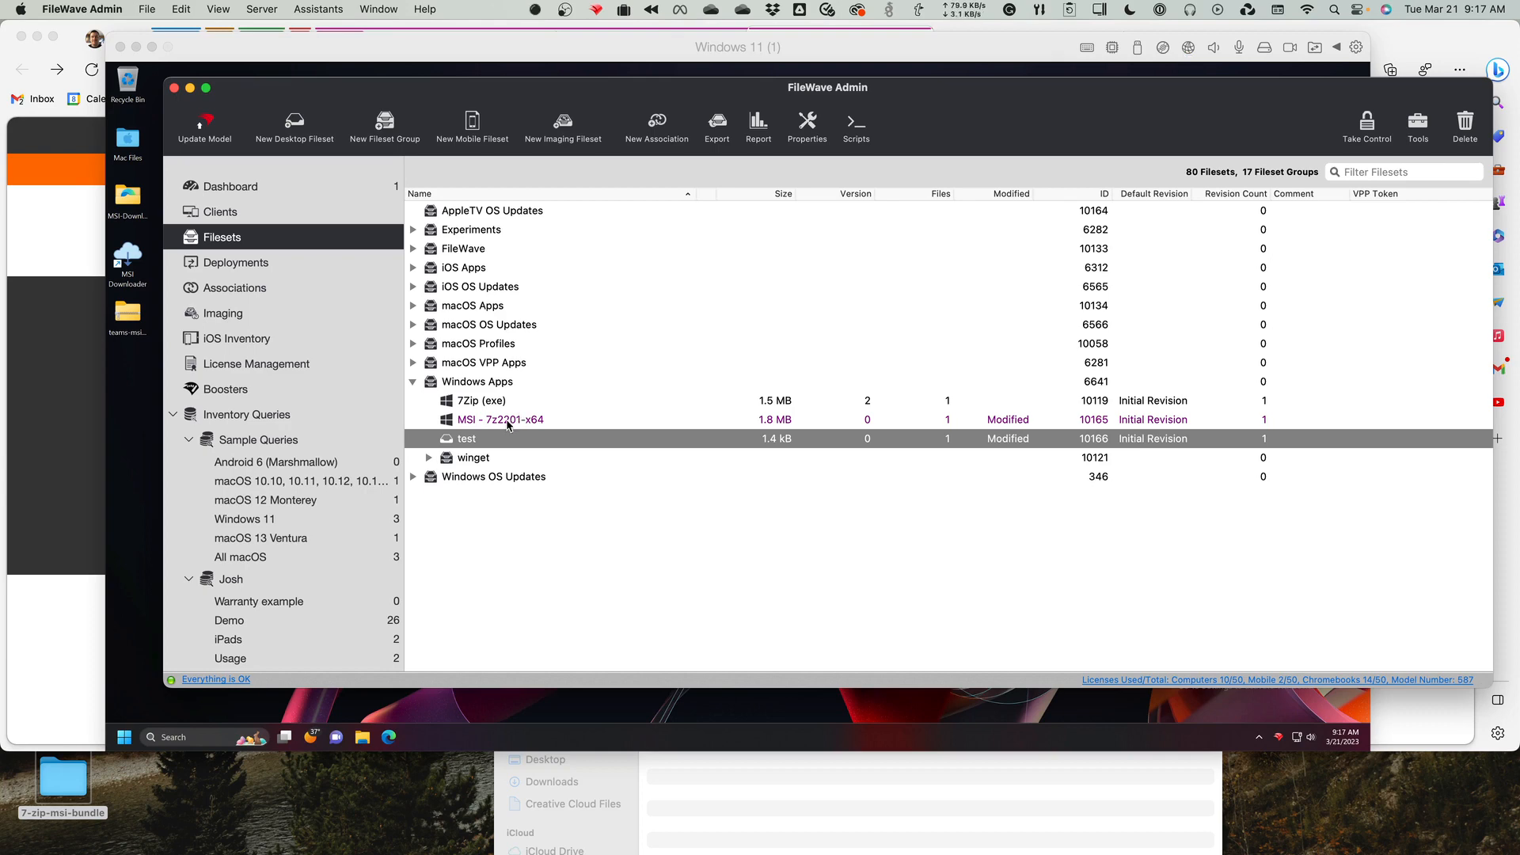
Find the TeamViewer Host Windows fileset in the Official TeamViewer group under FileWave and view its list of scripts.
{"action": "left_click", "coordinate": [508, 426]}
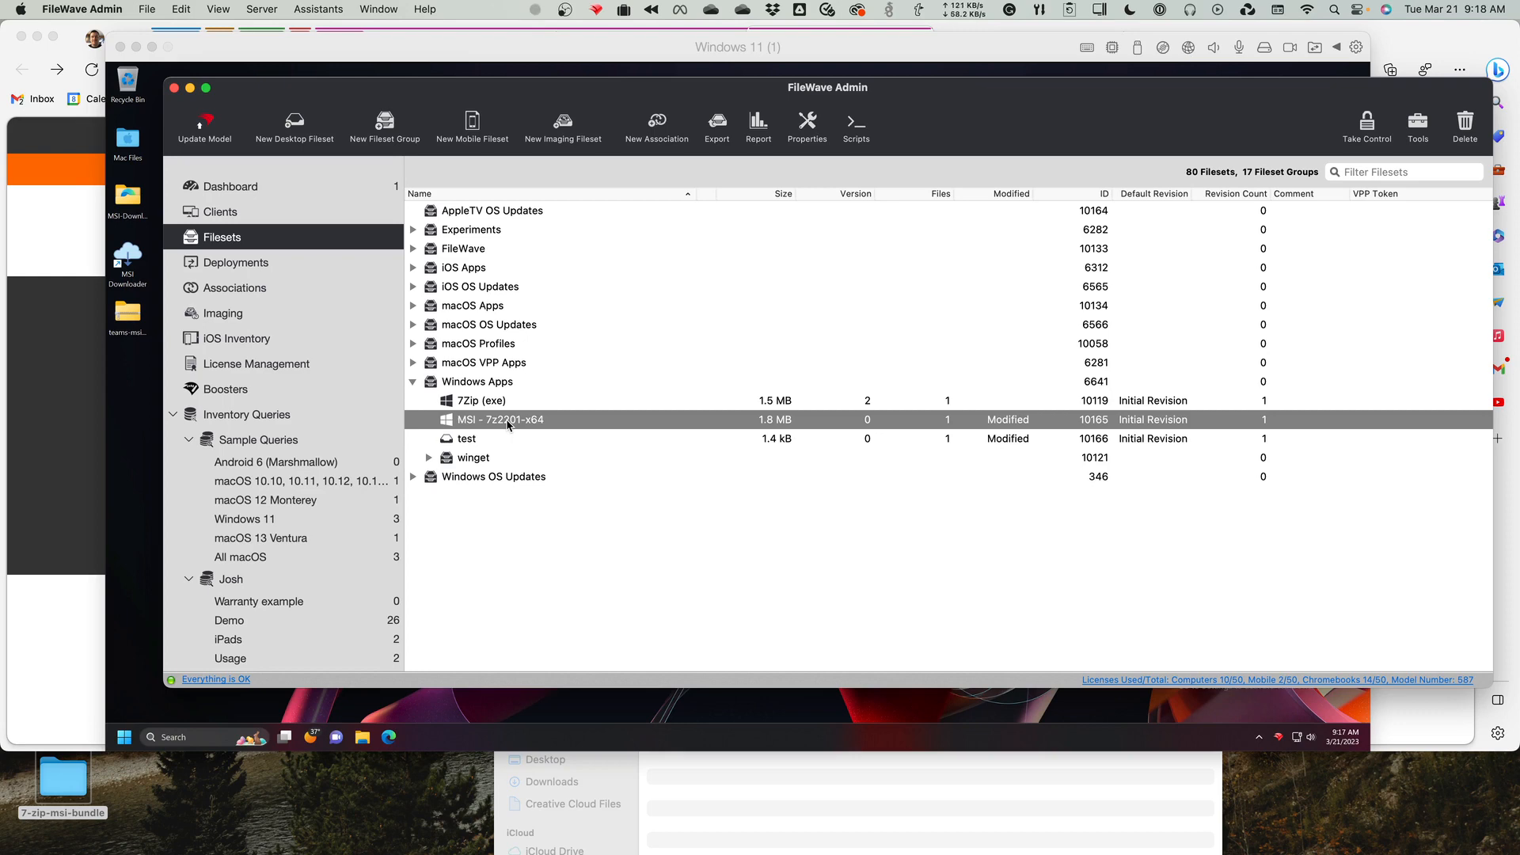
{"action": "left_click", "coordinate": [468, 405]}
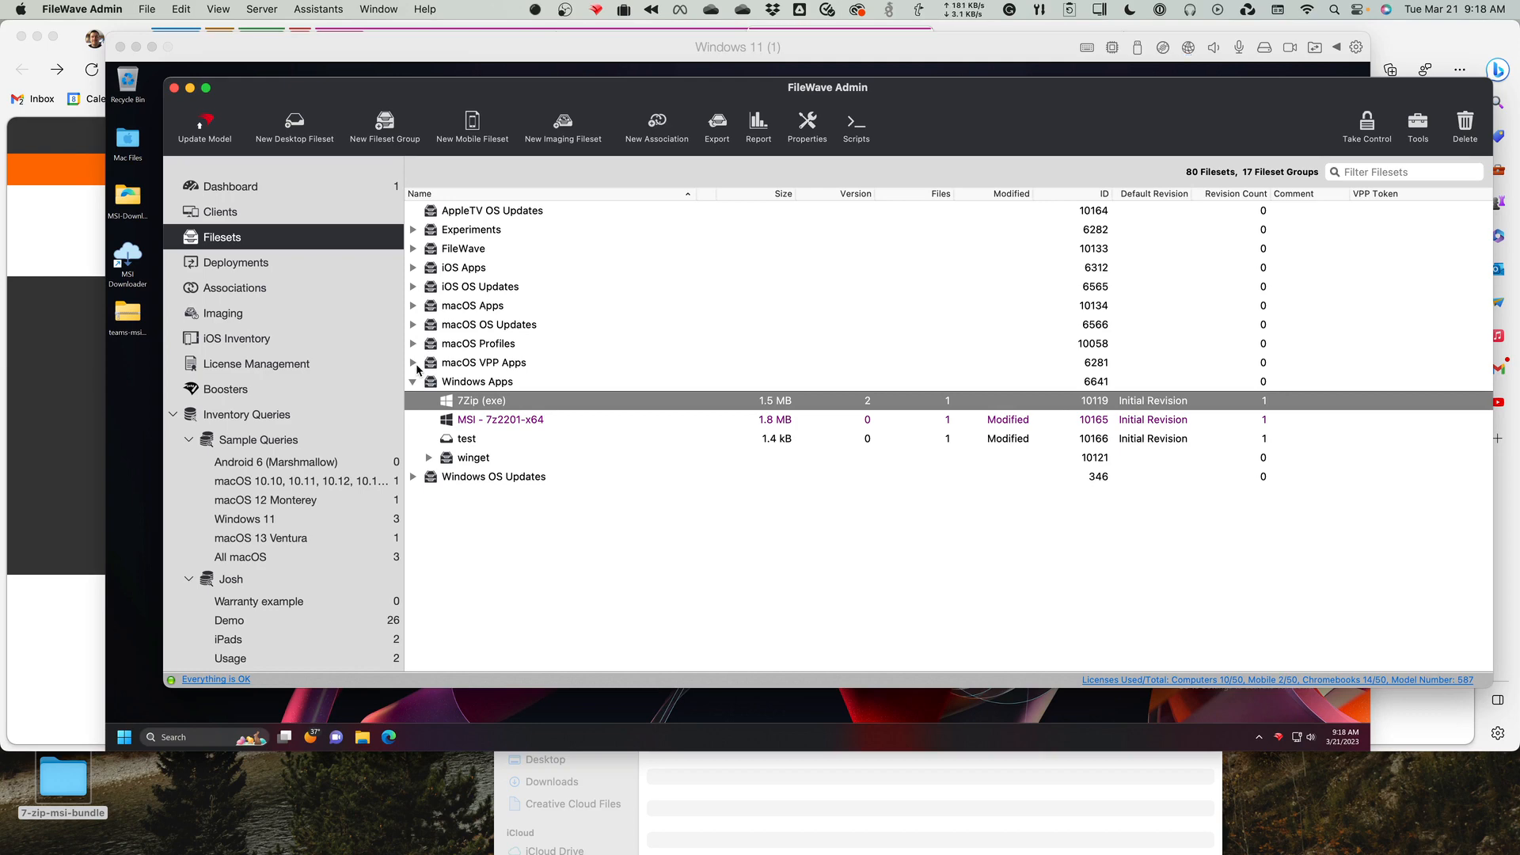
{"action": "left_click", "coordinate": [413, 249]}
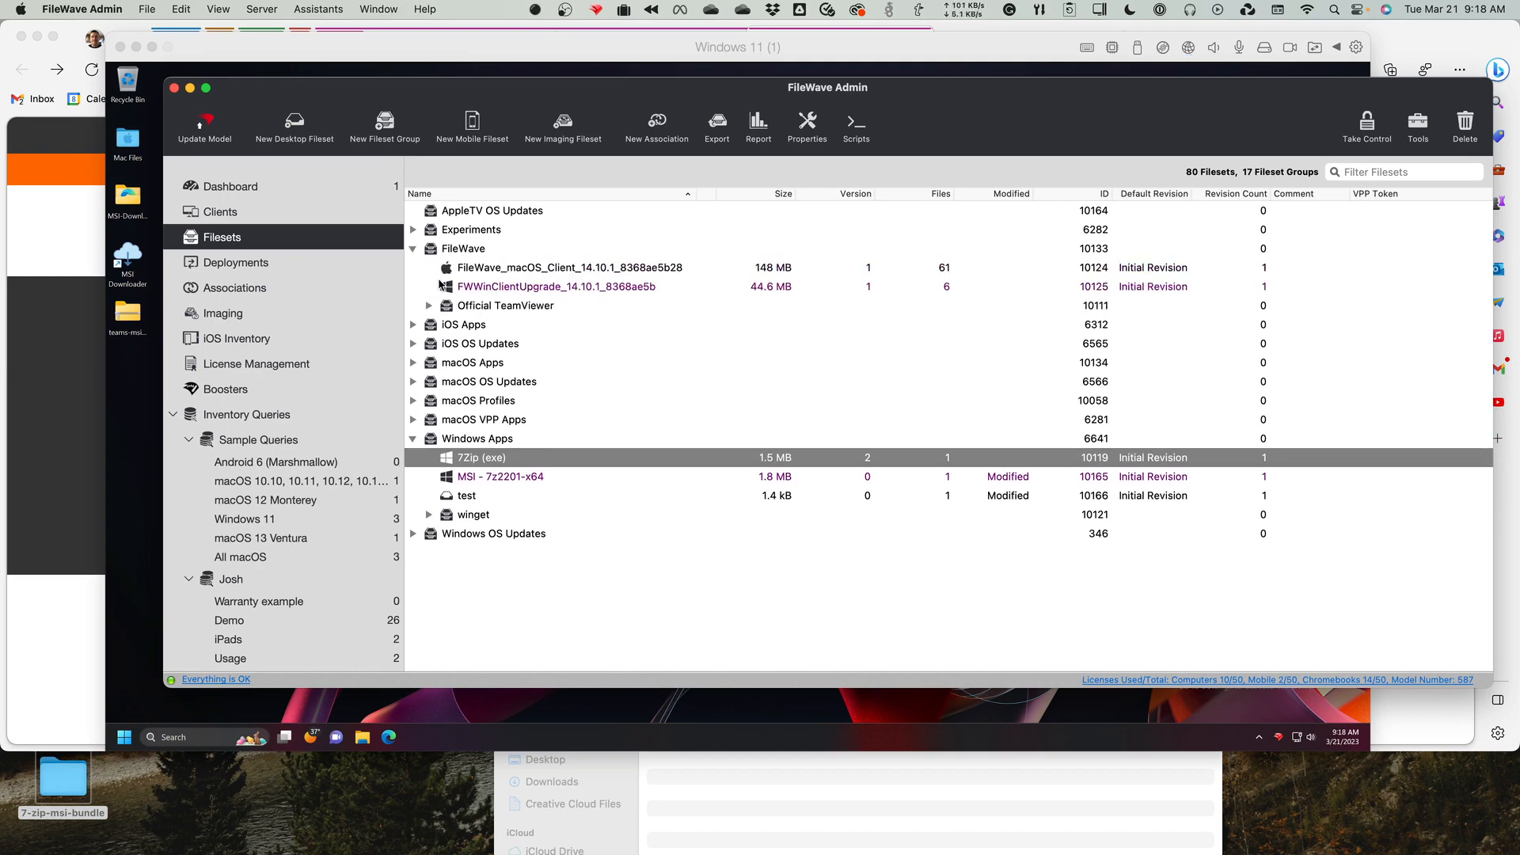
{"action": "left_click", "coordinate": [428, 306]}
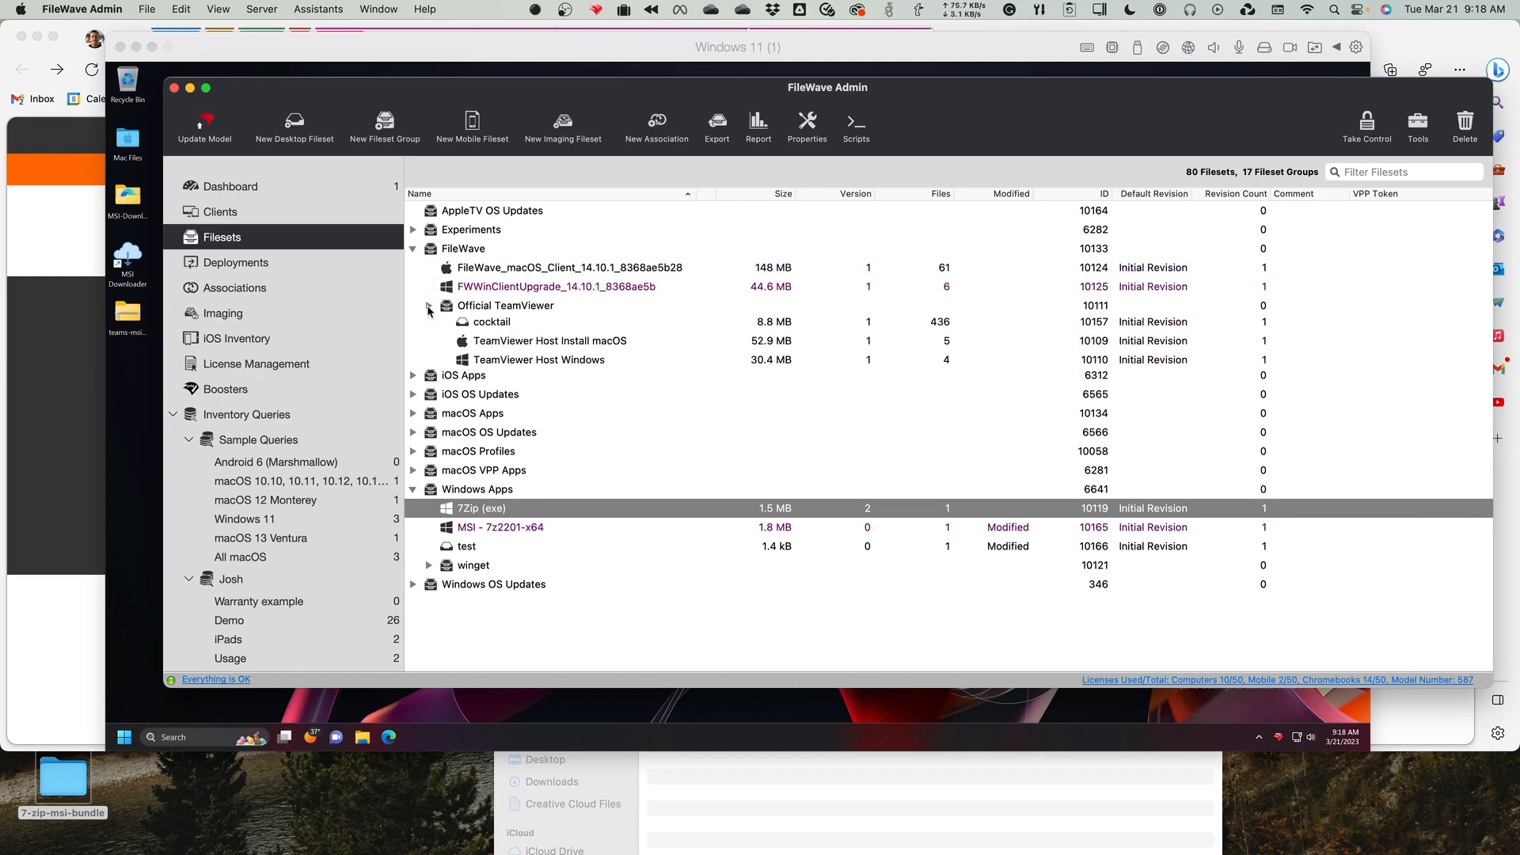
{"action": "left_click", "coordinate": [529, 364]}
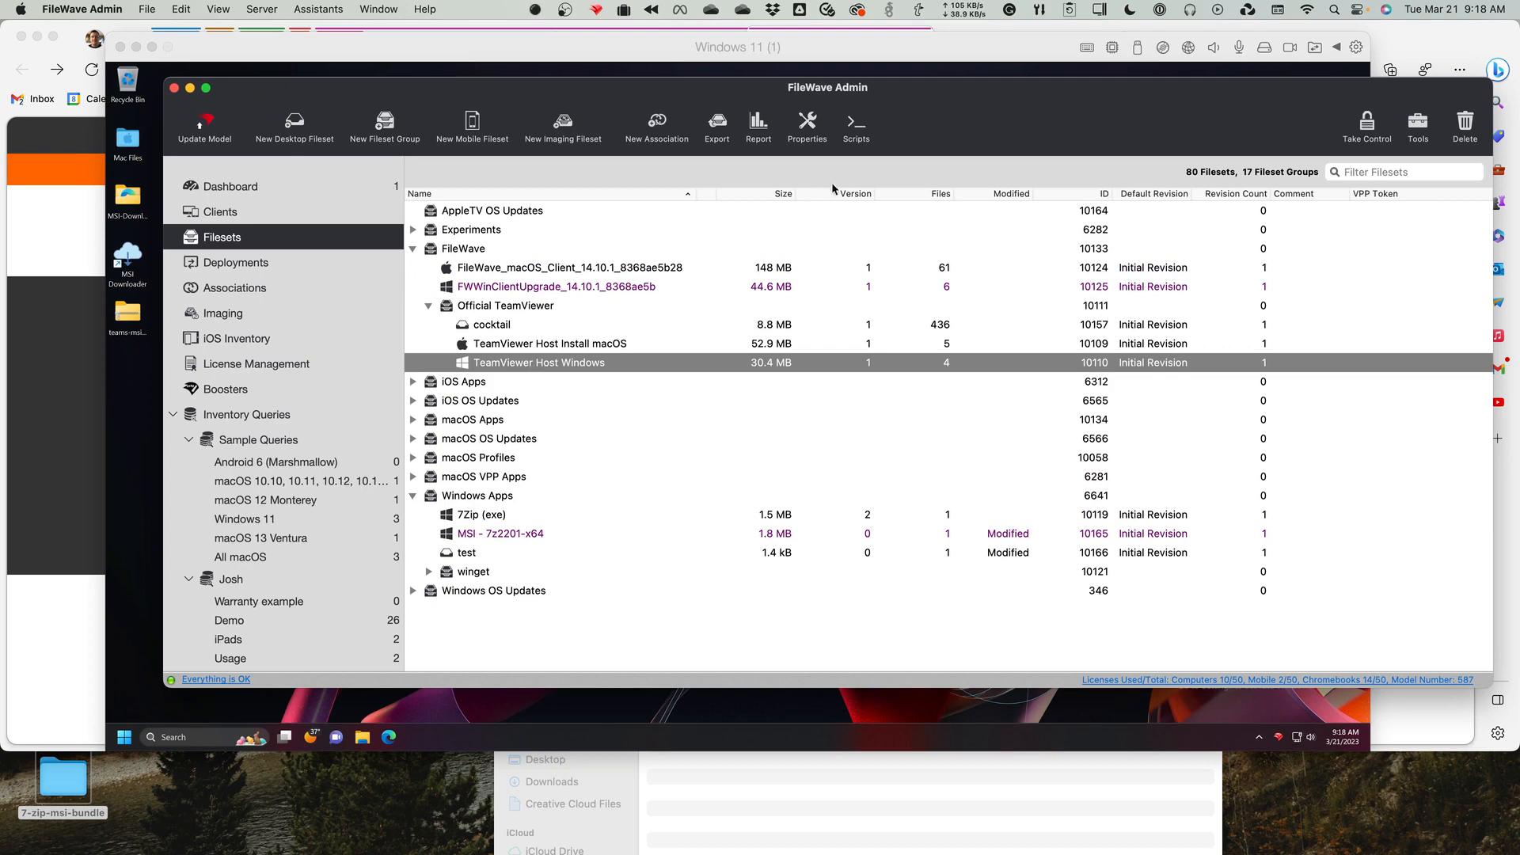
{"action": "left_click", "coordinate": [853, 143]}
{"action": "scroll", "coordinate": [516, 406], "scroll_direction": "down", "scroll_amount": 3}
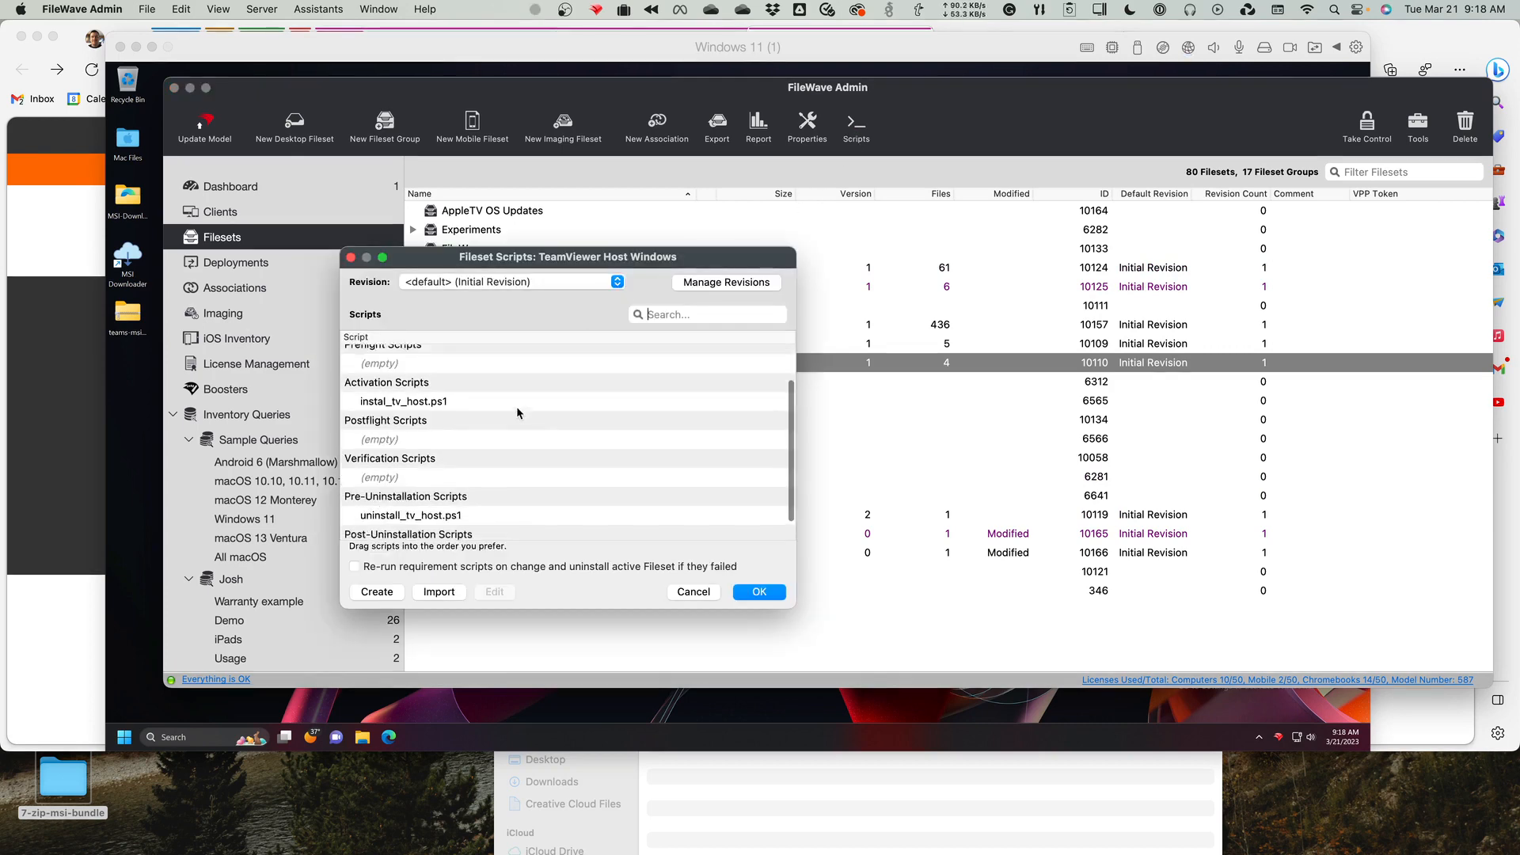
Open the pre-uninstallation script uninstall_tv_host.ps1 and examine its msiexec uninstall command.
{"action": "left_click", "coordinate": [455, 493]}
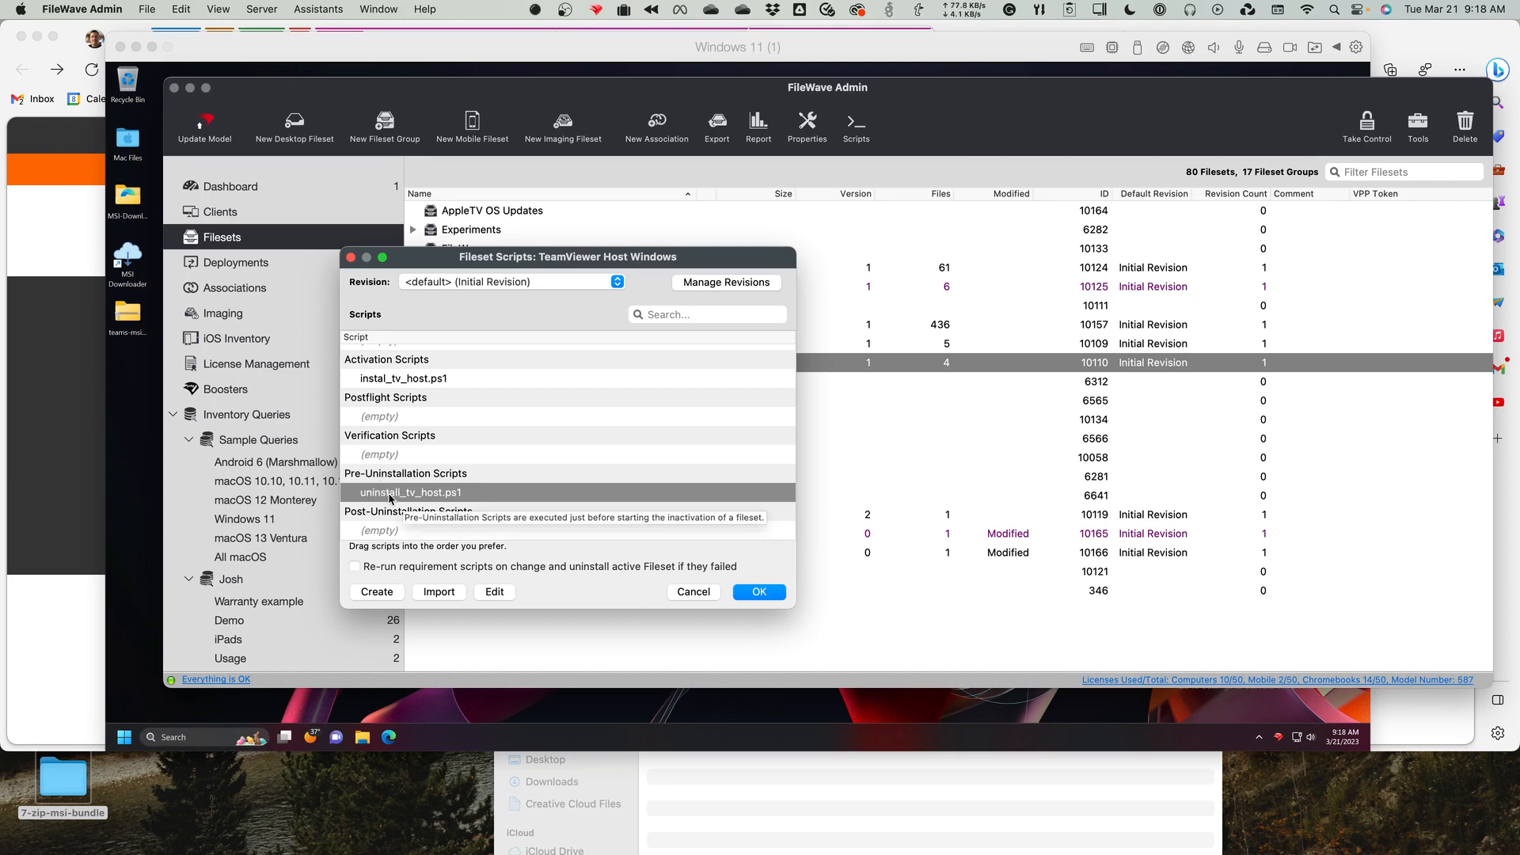
{"action": "left_click", "coordinate": [494, 592]}
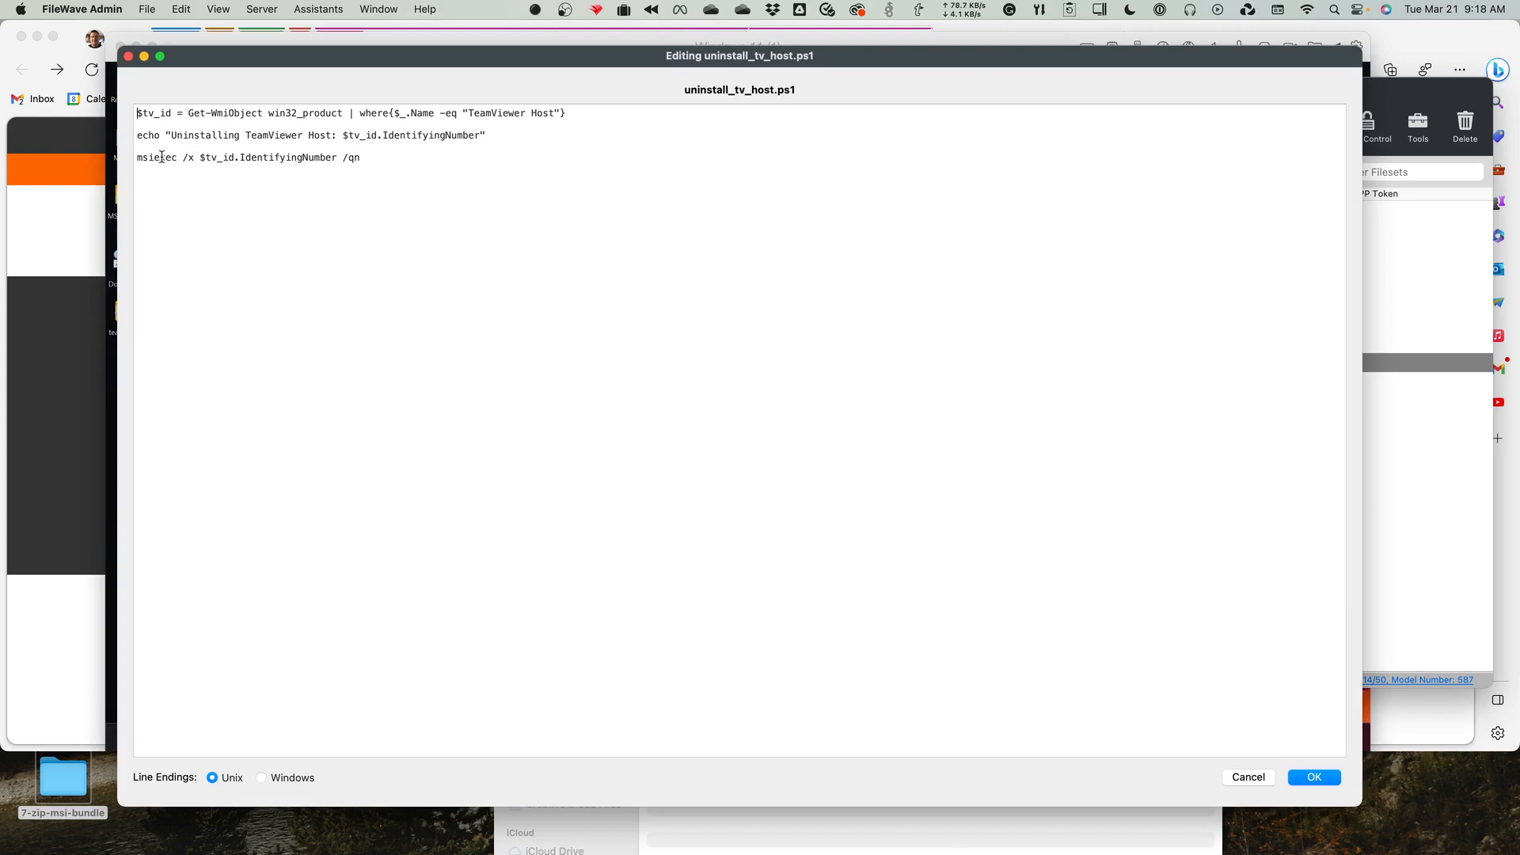
{"action": "left_click_drag", "start_coordinate": [161, 156], "coordinate": [194, 158]}
Append /really_uninstall to the msiexec line of uninstall_tv_host.ps1, then discard the edit and close the fileset scripts without saving.
{"action": "left_click", "coordinate": [384, 136]}
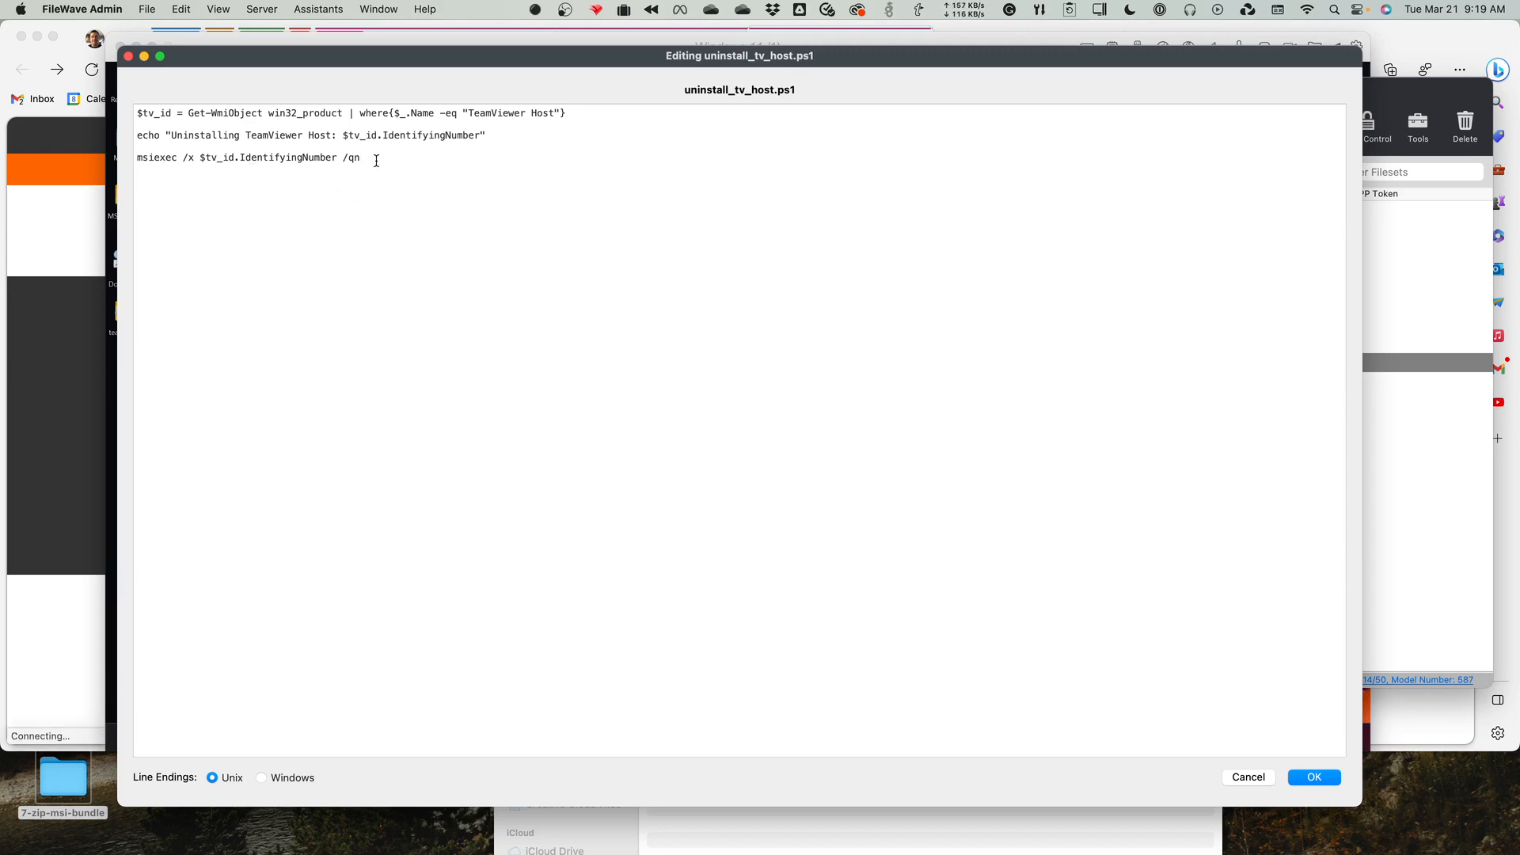
{"action": "type", "text": "/really_uninstall"}
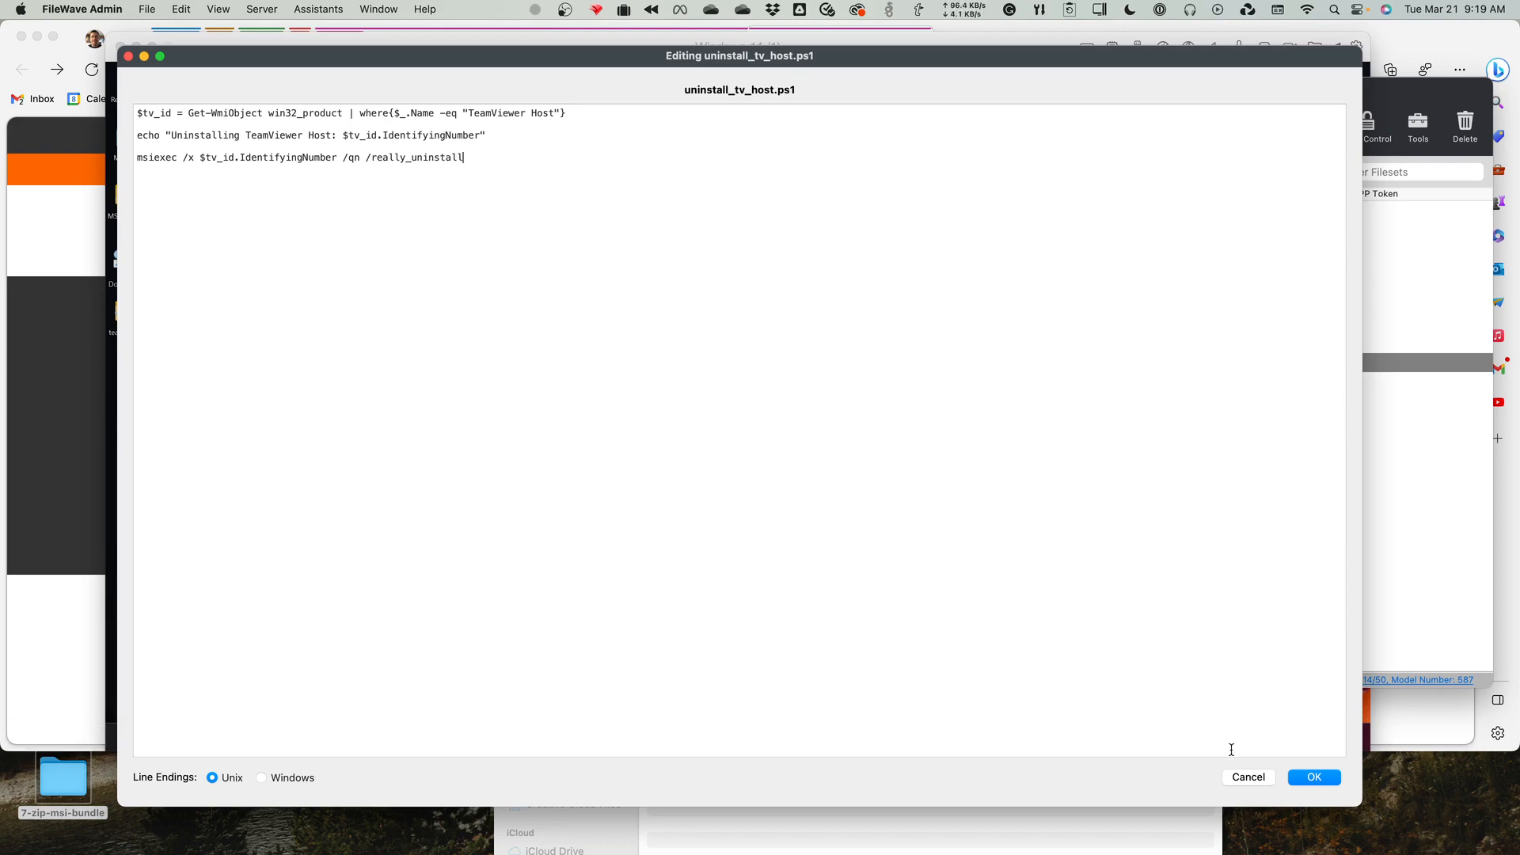
{"action": "left_click", "coordinate": [1251, 778]}
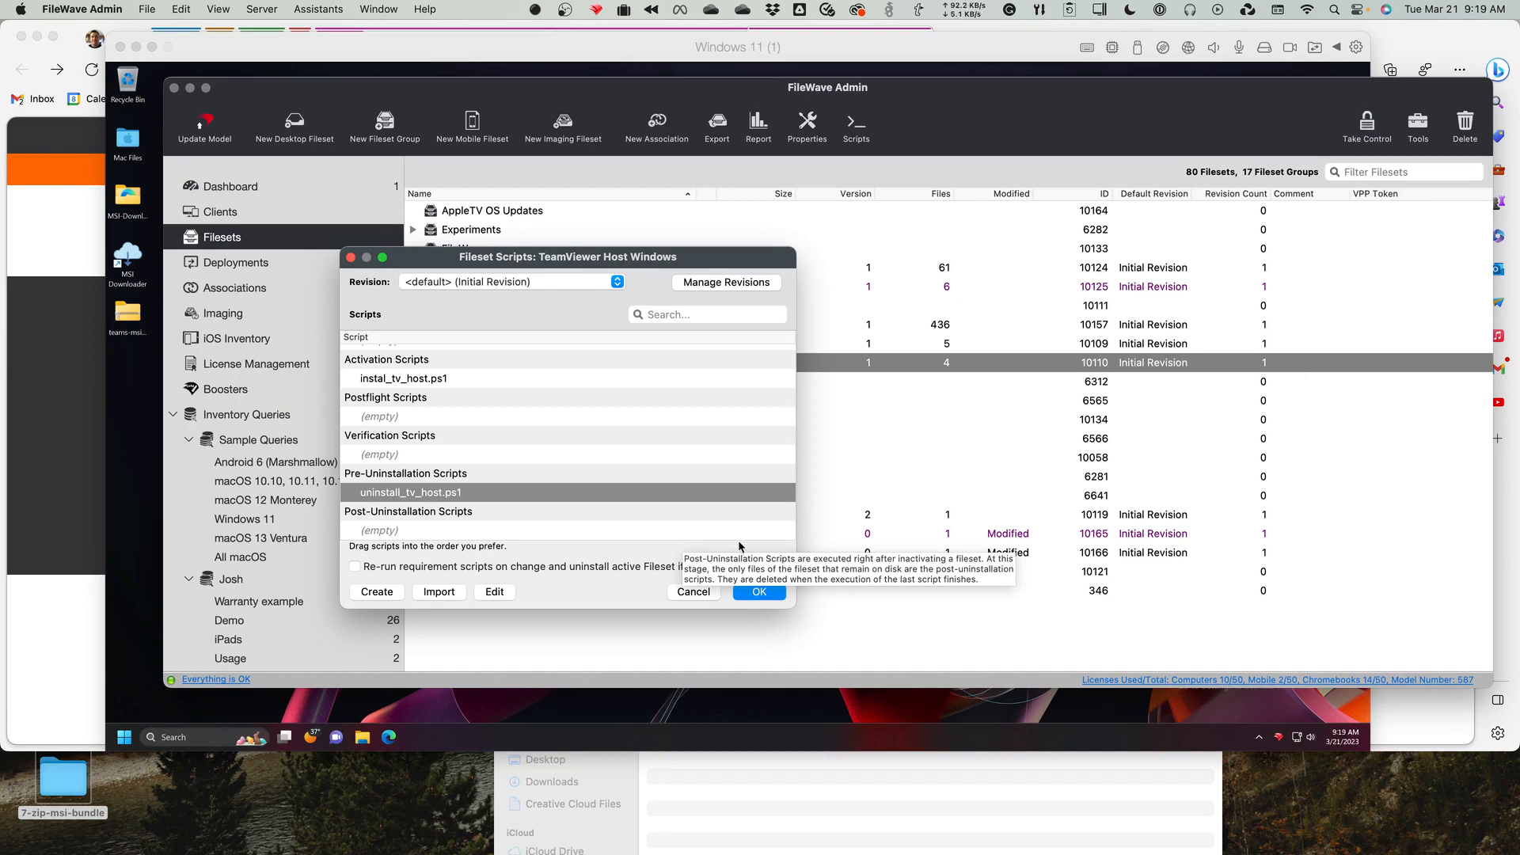
{"action": "left_click", "coordinate": [692, 593]}
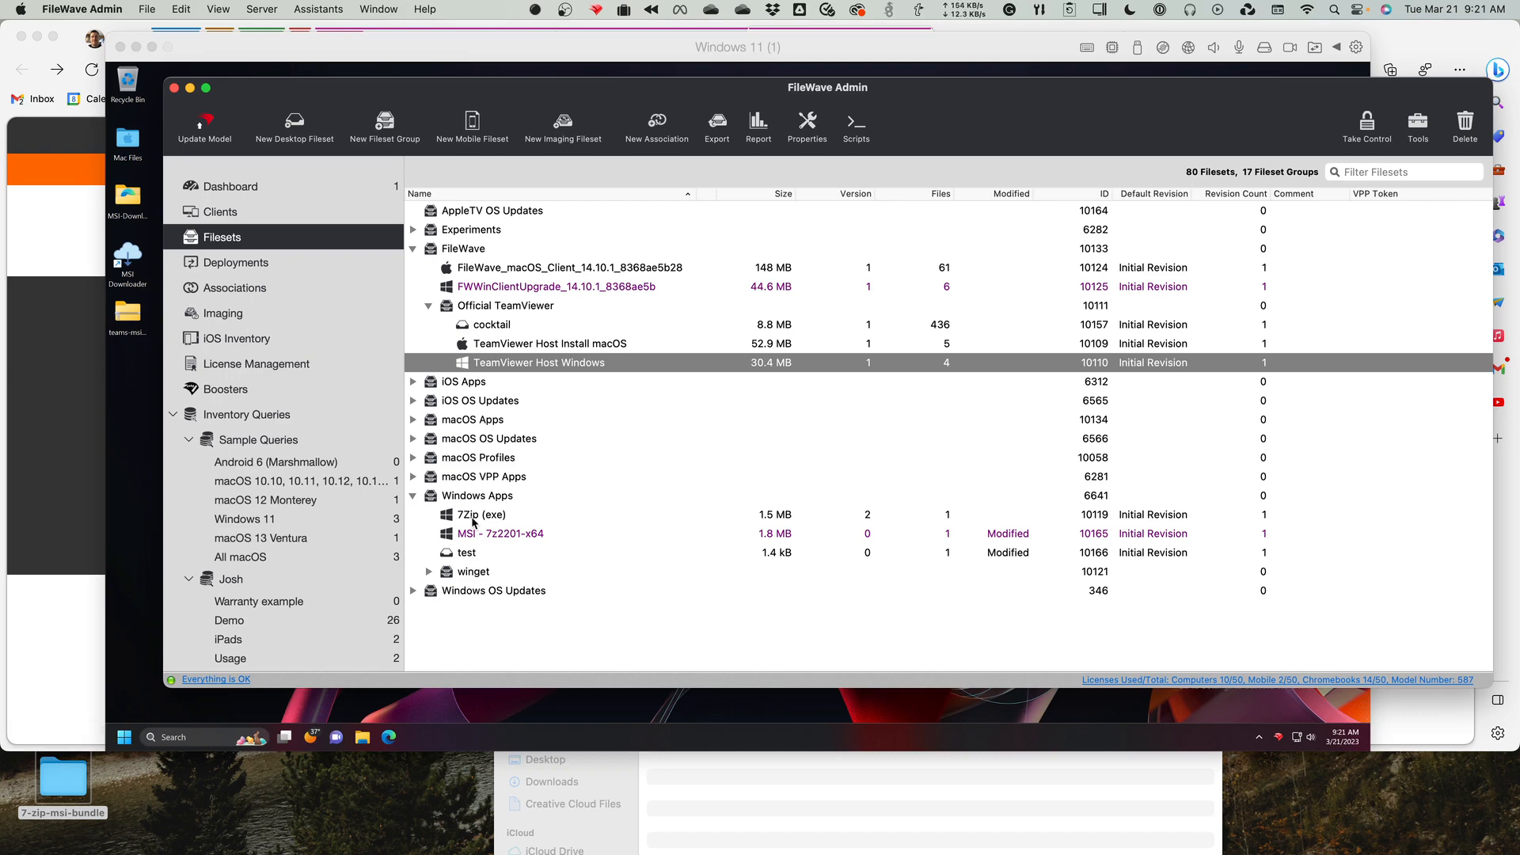
Move the Windows 11 virtual machine window down to uncover the browser's tabs, then return to FileWave Admin.
{"action": "left_click", "coordinate": [619, 49]}
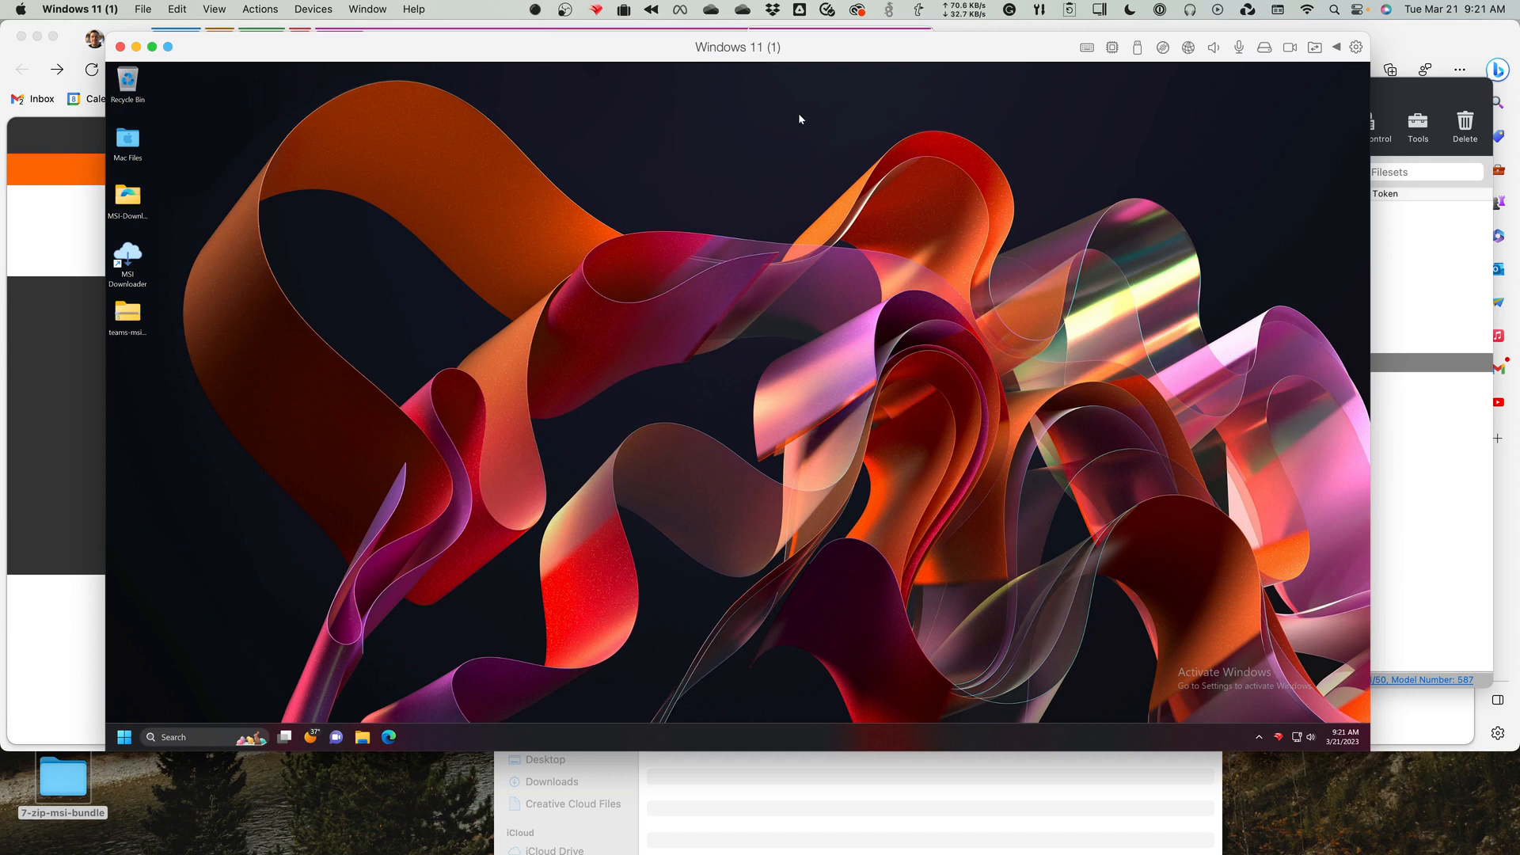
{"action": "left_click_drag", "start_coordinate": [963, 46], "coordinate": [965, 92]}
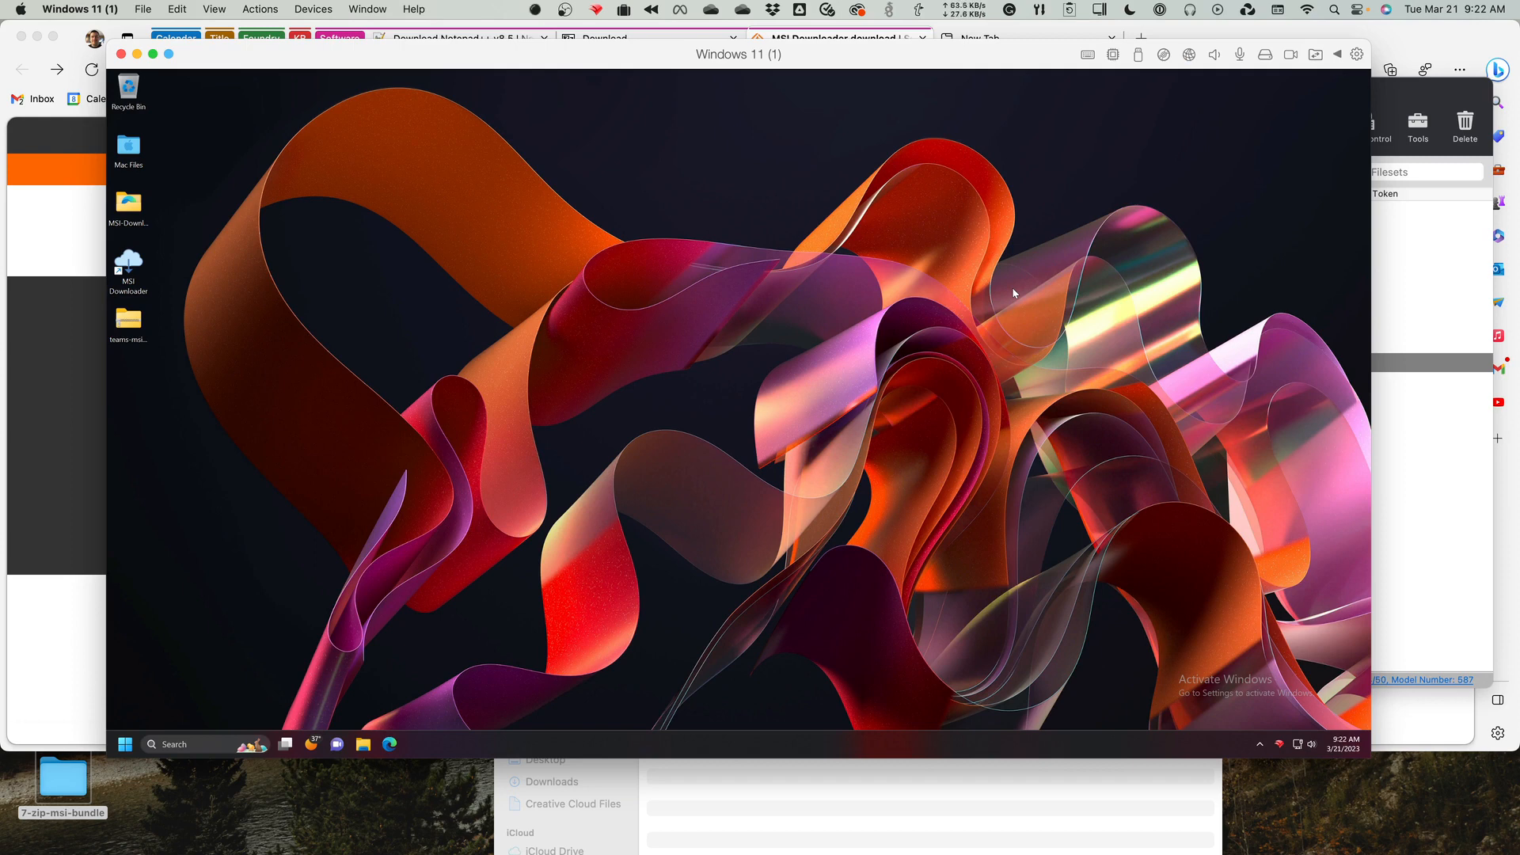
{"action": "left_click_drag", "start_coordinate": [977, 51], "coordinate": [969, 74]}
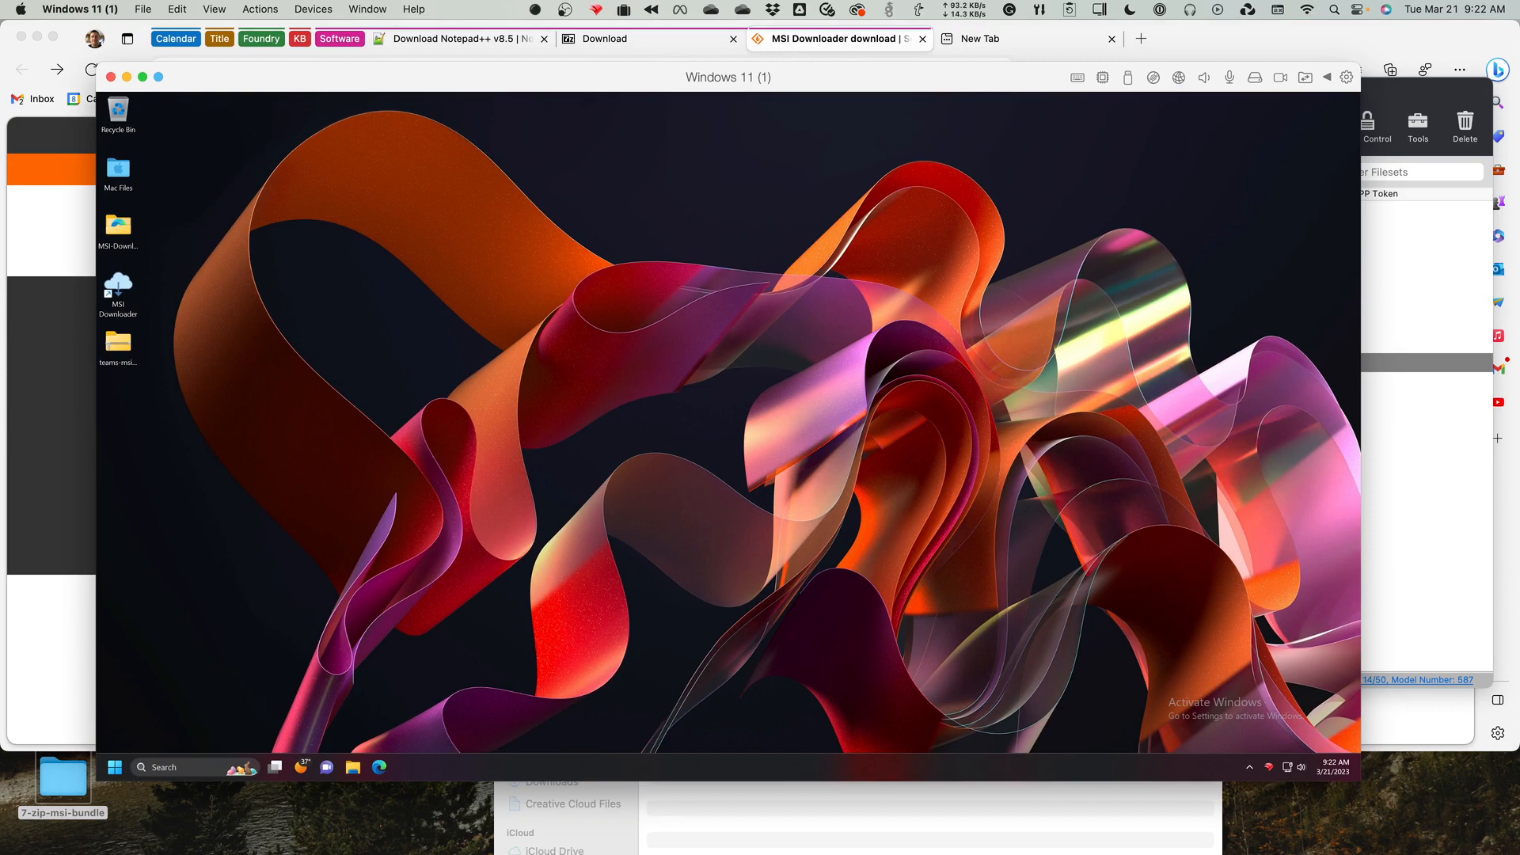
{"action": "key", "text": "super+Tab"}
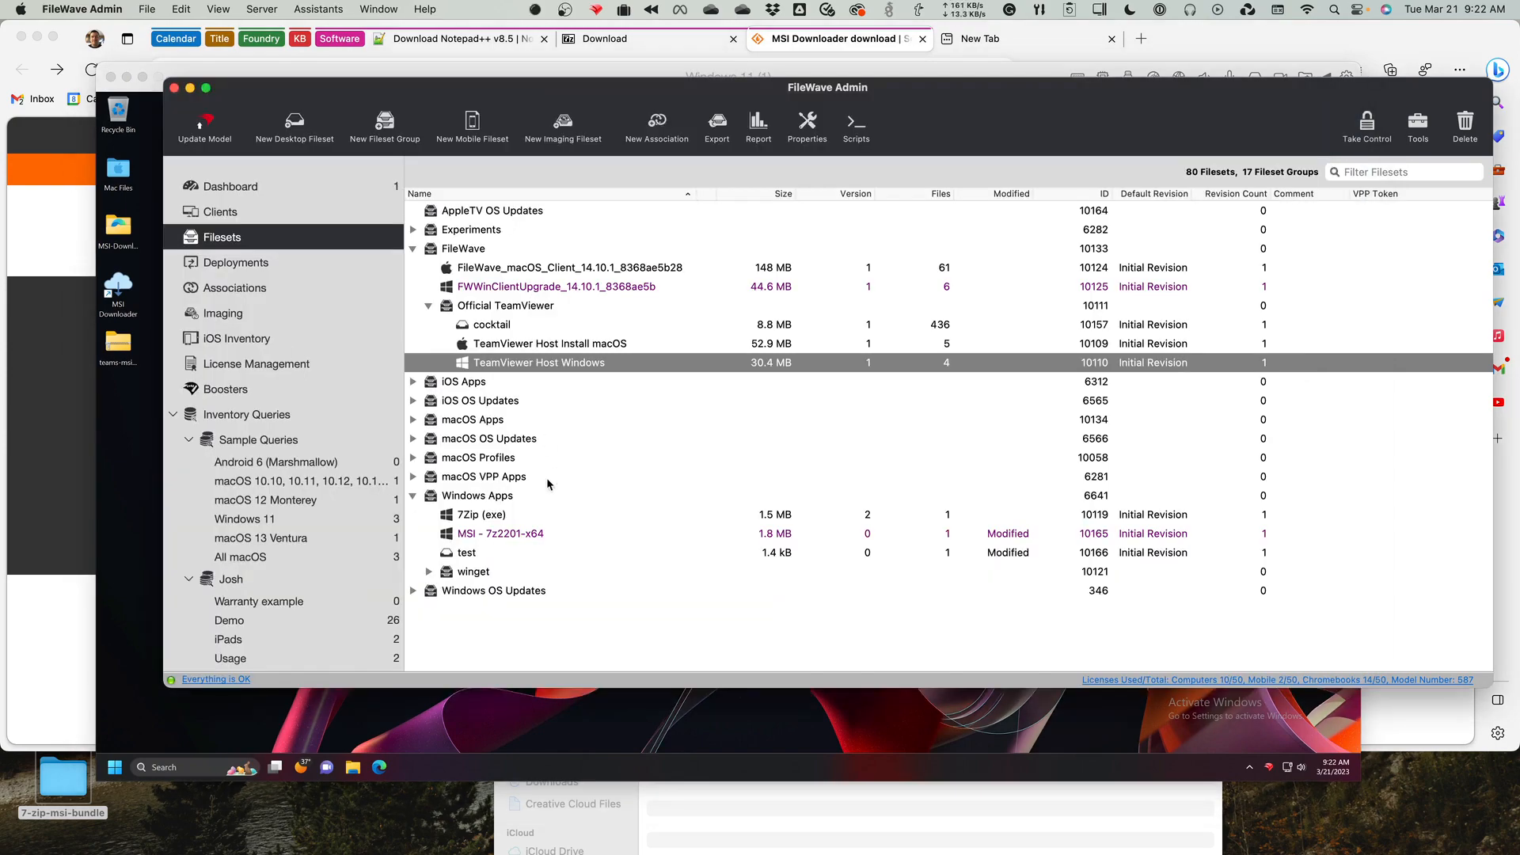
Point out 7Zip (exe) and the winget group under Windows Apps, then switch to Edge and open the Using Microsoft Winget with FileWave article.
{"action": "left_click", "coordinate": [512, 517]}
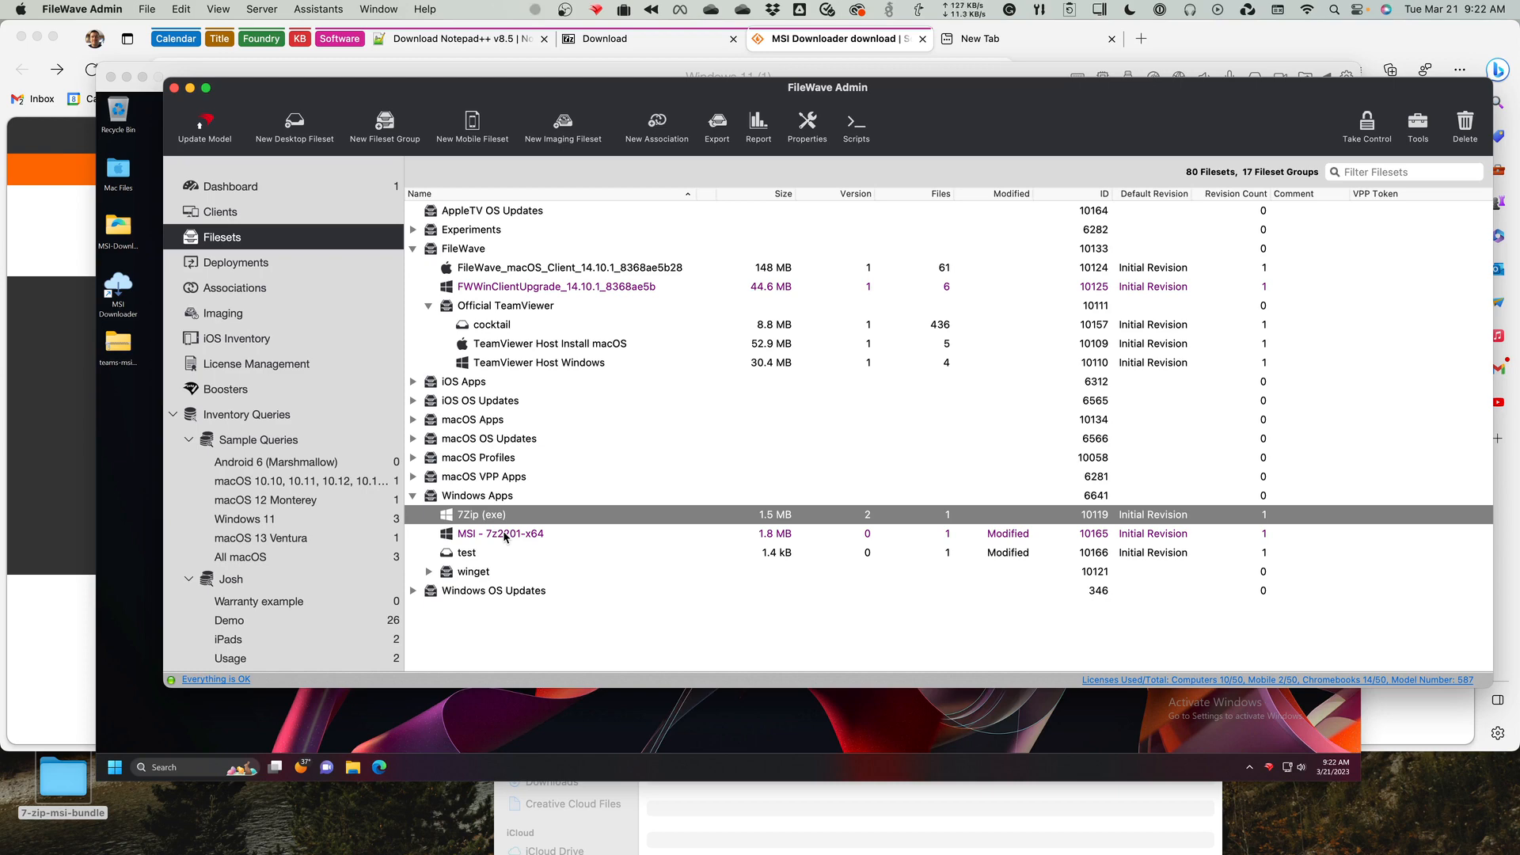
{"action": "left_click", "coordinate": [462, 574]}
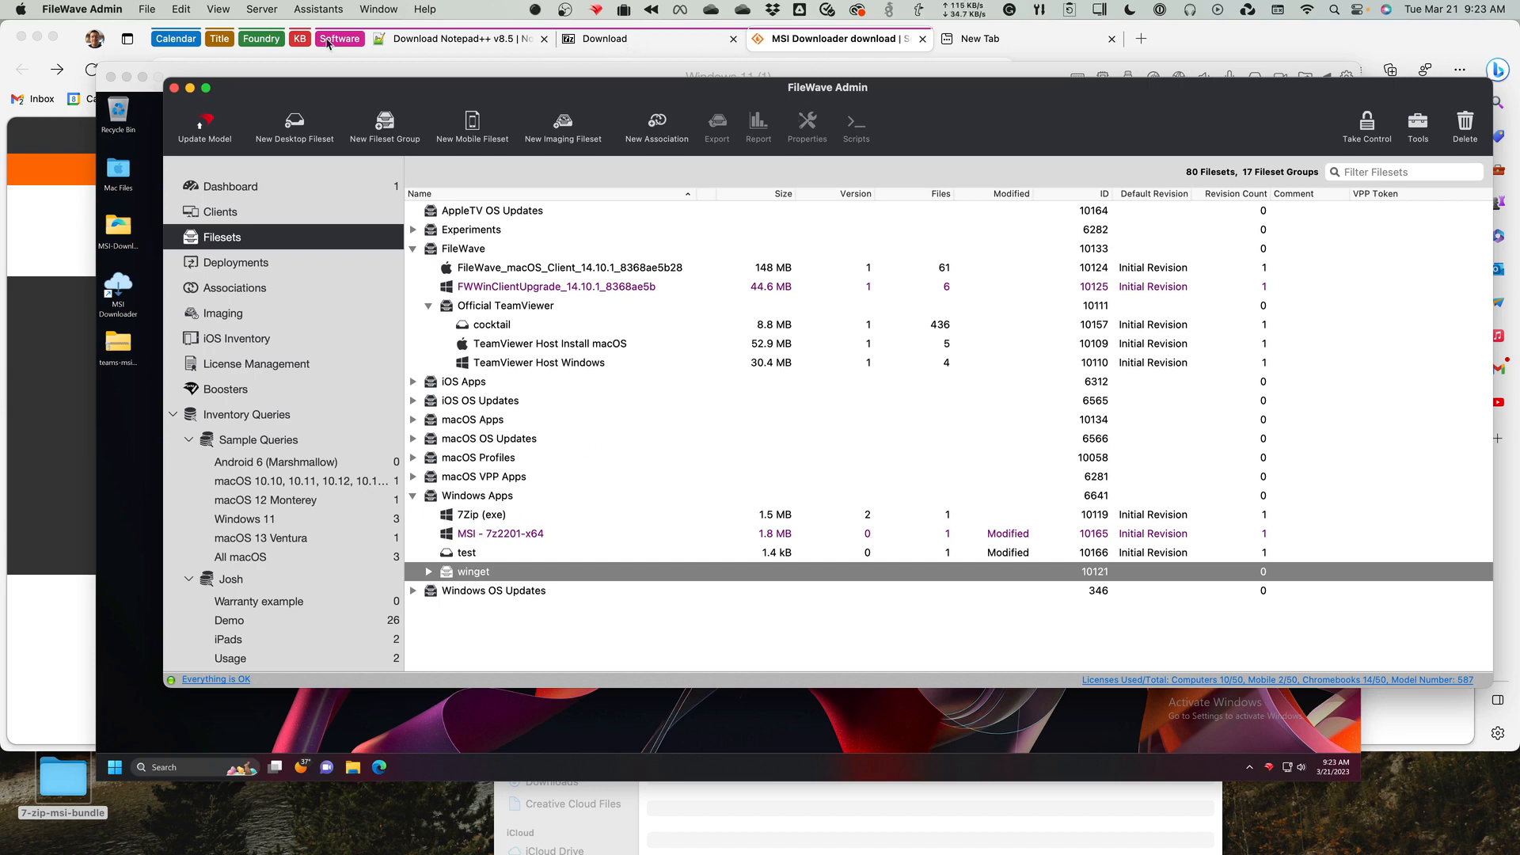
{"action": "left_click", "coordinate": [303, 44]}
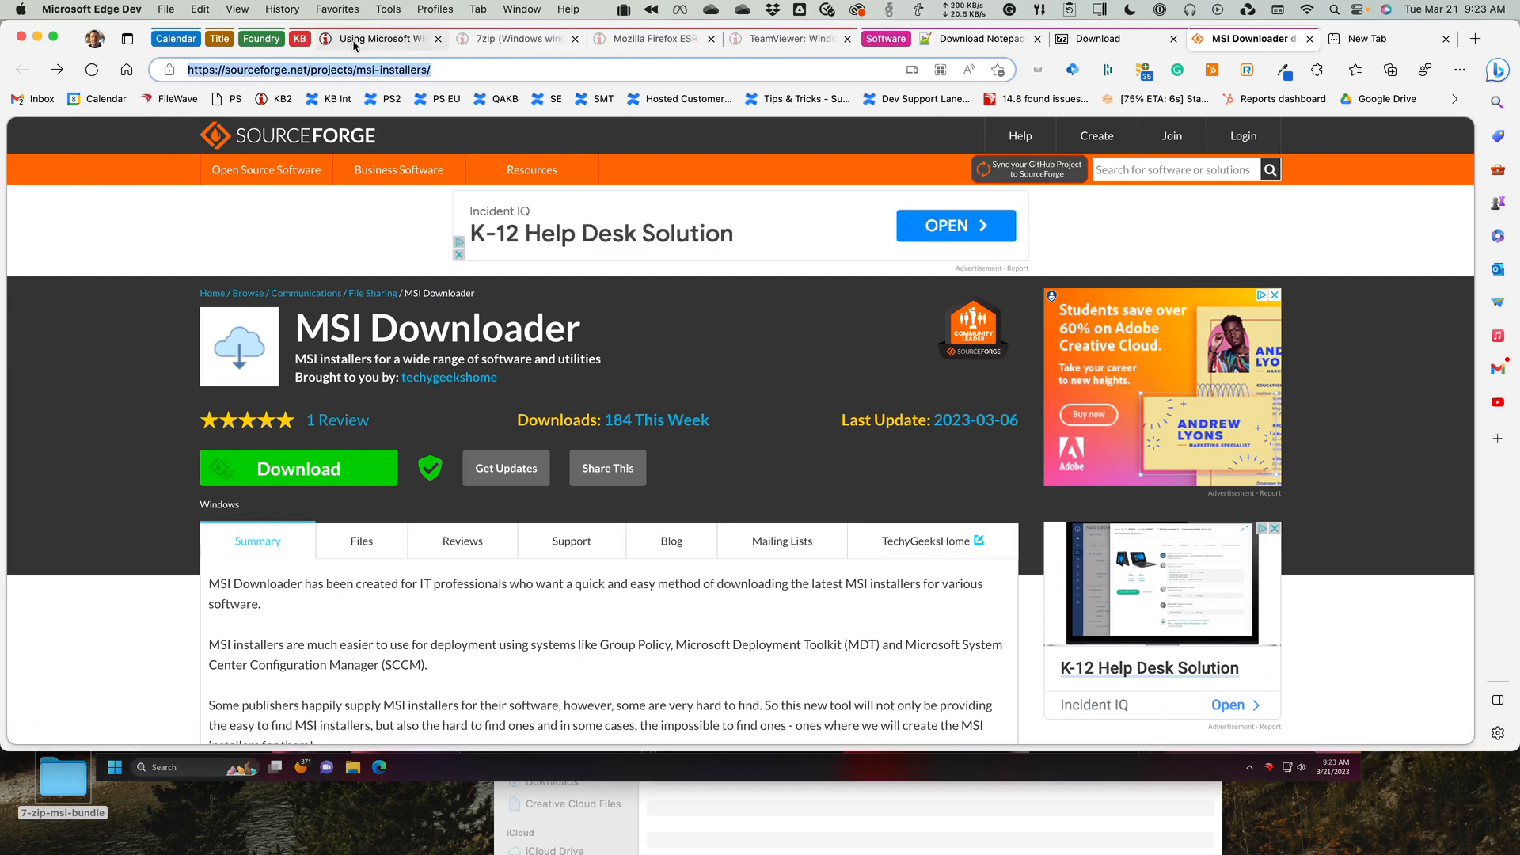
{"action": "left_click", "coordinate": [353, 40]}
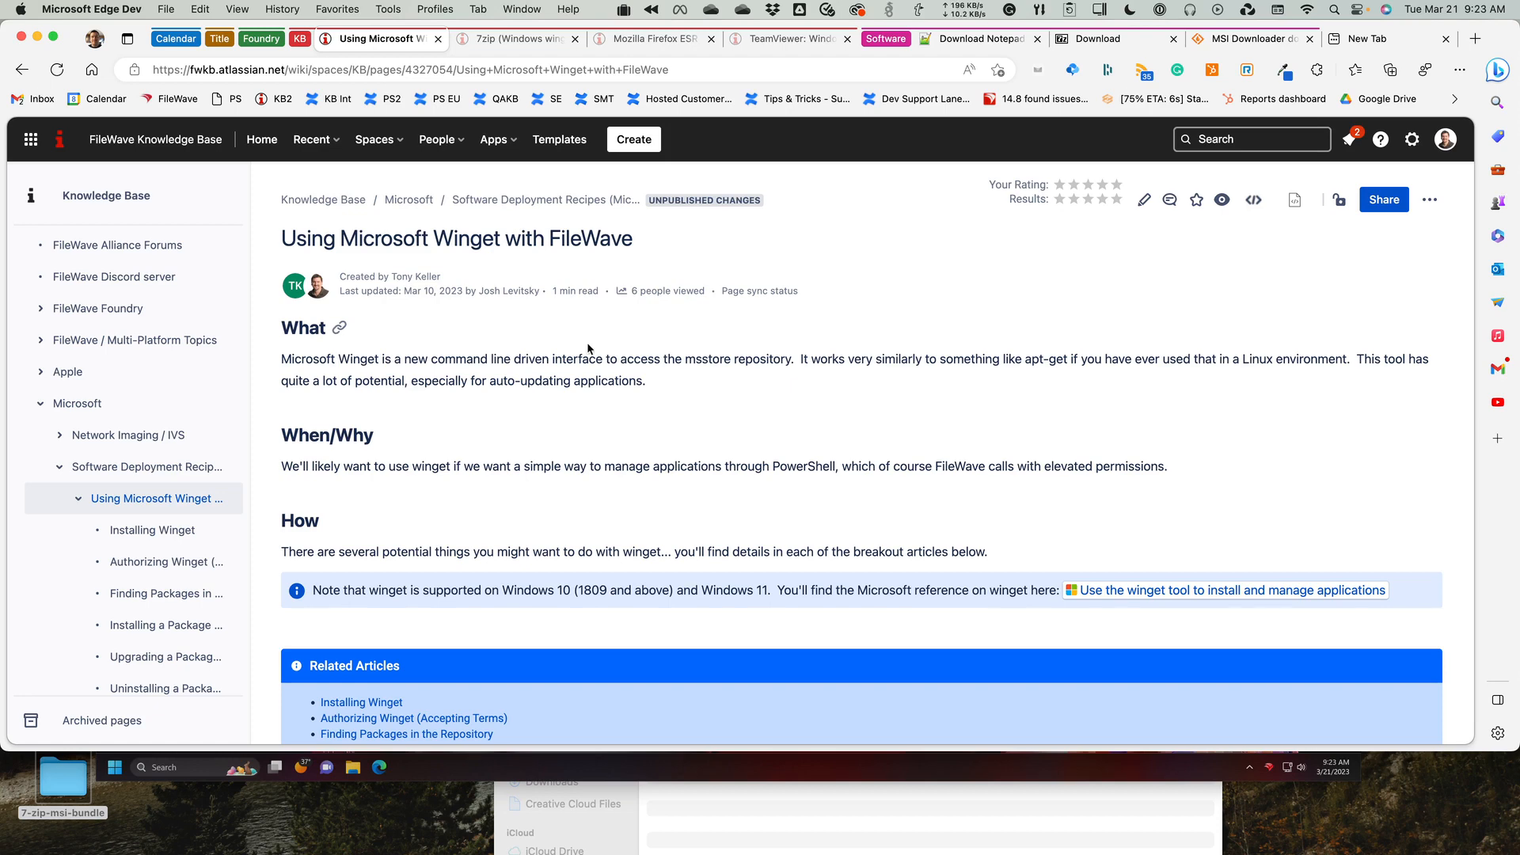
Open the Installing Winget article and examine its PowerShell install script and the winget and VC++ v17 fileset downloads.
{"action": "mouse_move", "coordinate": [156, 567]}
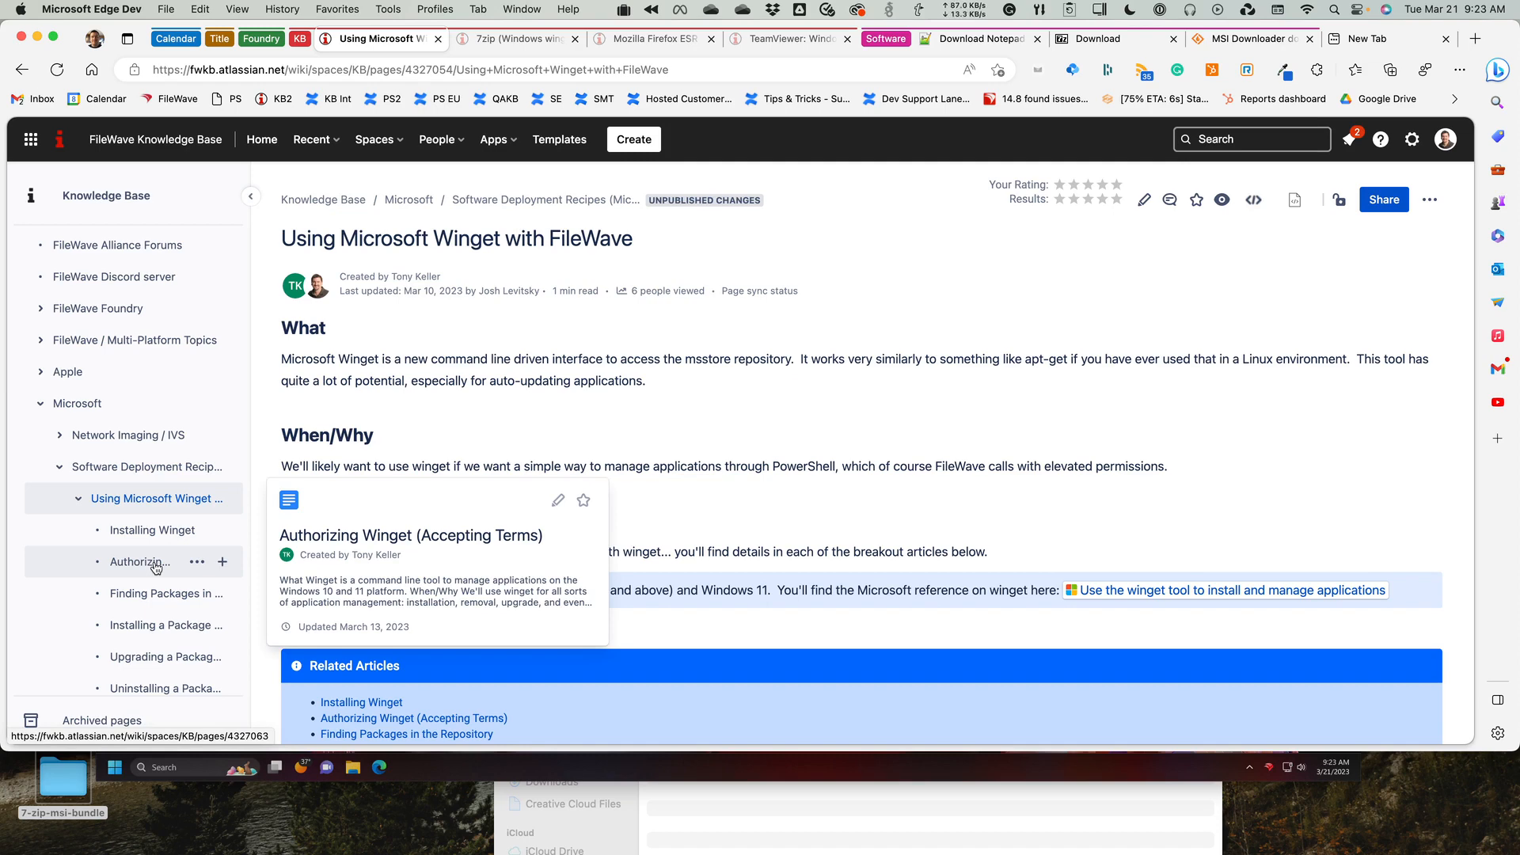
{"action": "left_click", "coordinate": [148, 538]}
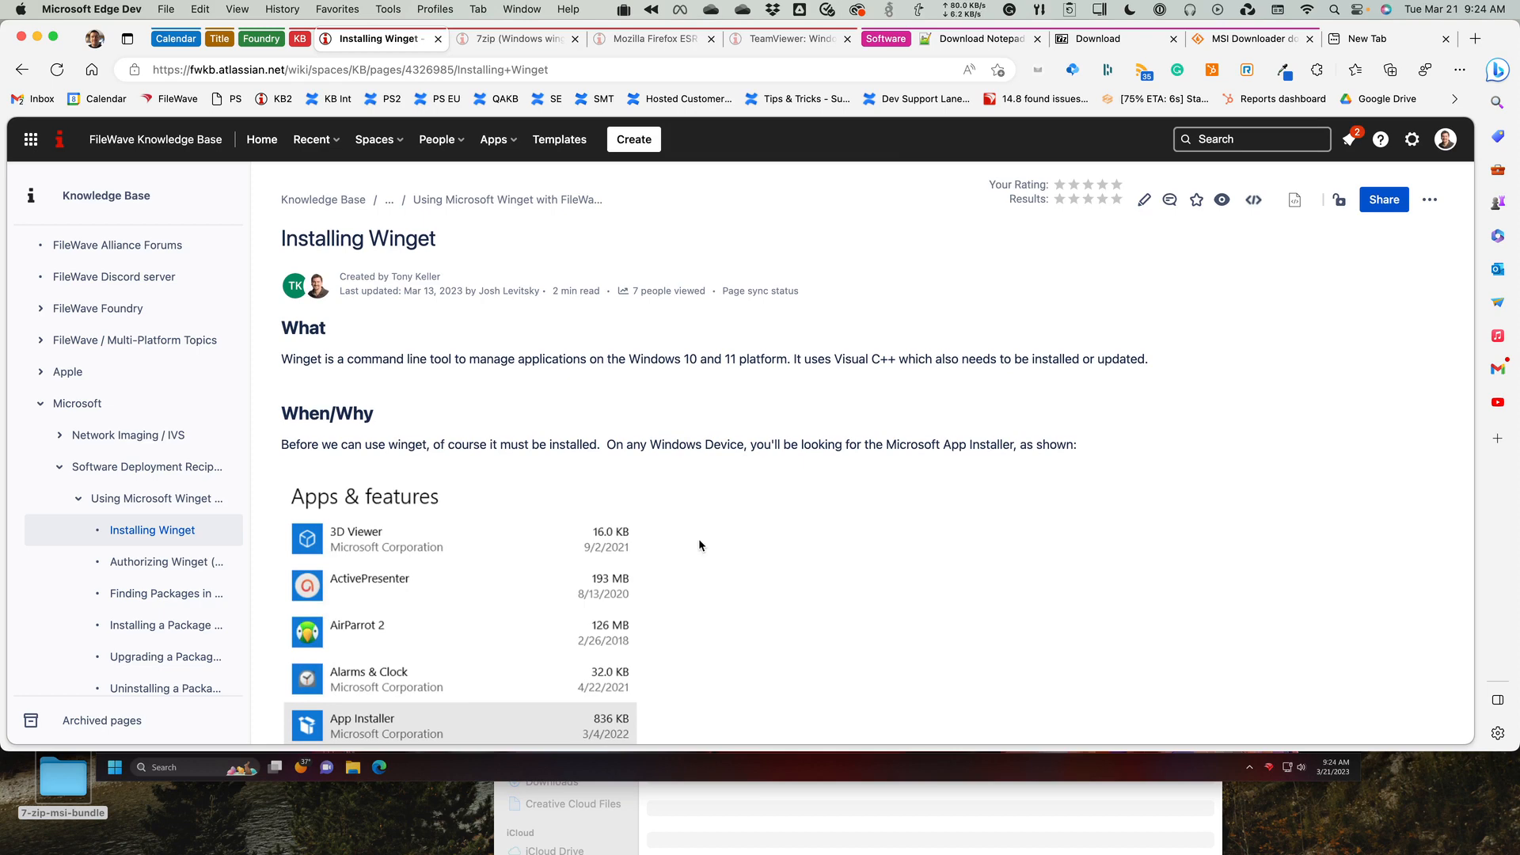
{"action": "scroll", "coordinate": [698, 538], "scroll_direction": "down", "scroll_amount": 5}
{"action": "scroll", "coordinate": [699, 541], "scroll_direction": "down", "scroll_amount": 5}
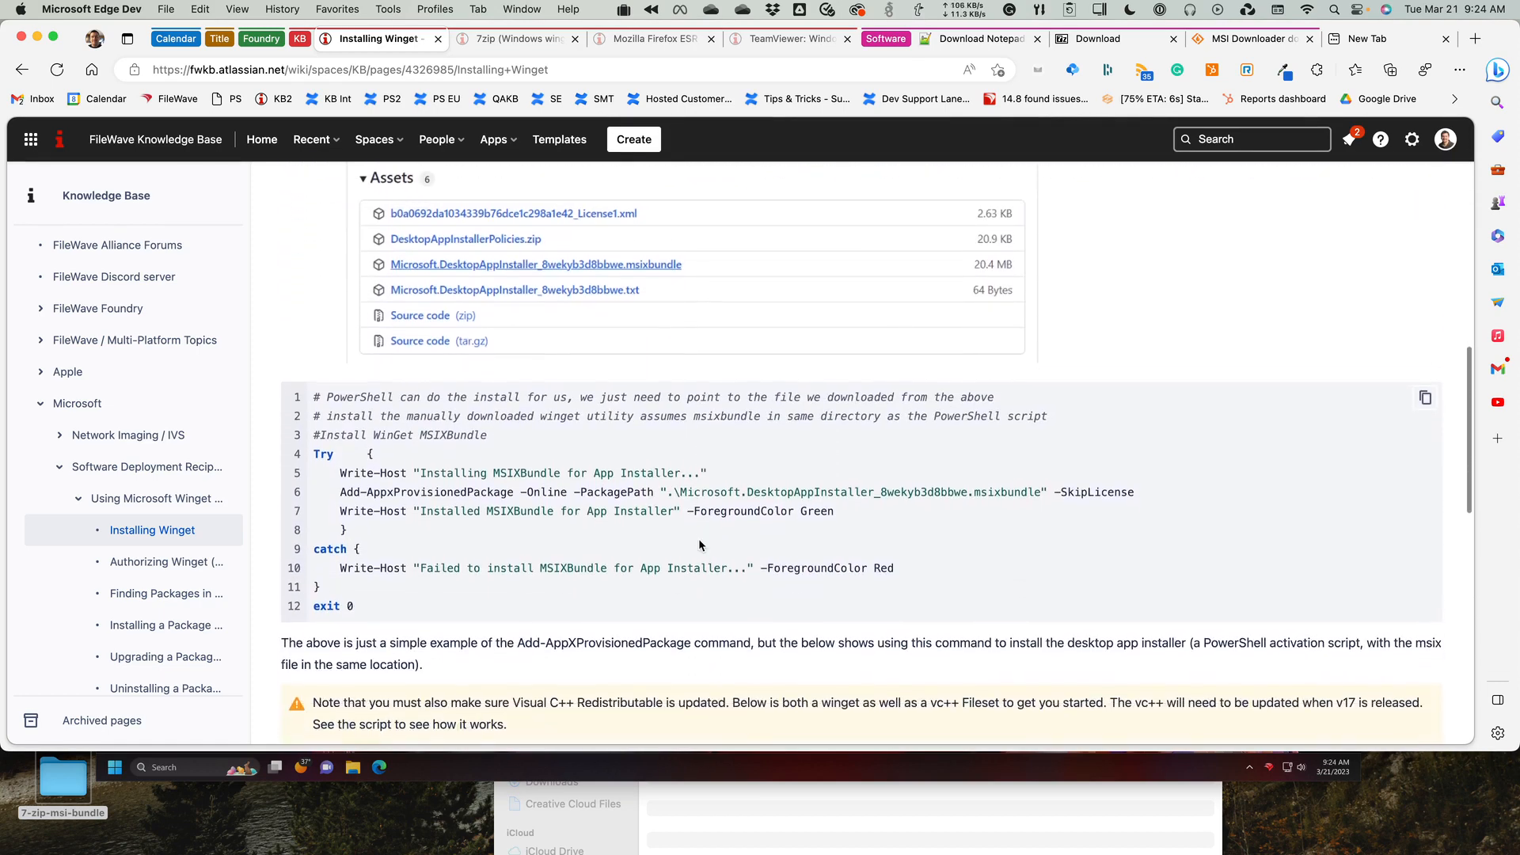
{"action": "scroll", "coordinate": [700, 545], "scroll_direction": "down", "scroll_amount": 3}
{"action": "left_click", "coordinate": [707, 541]}
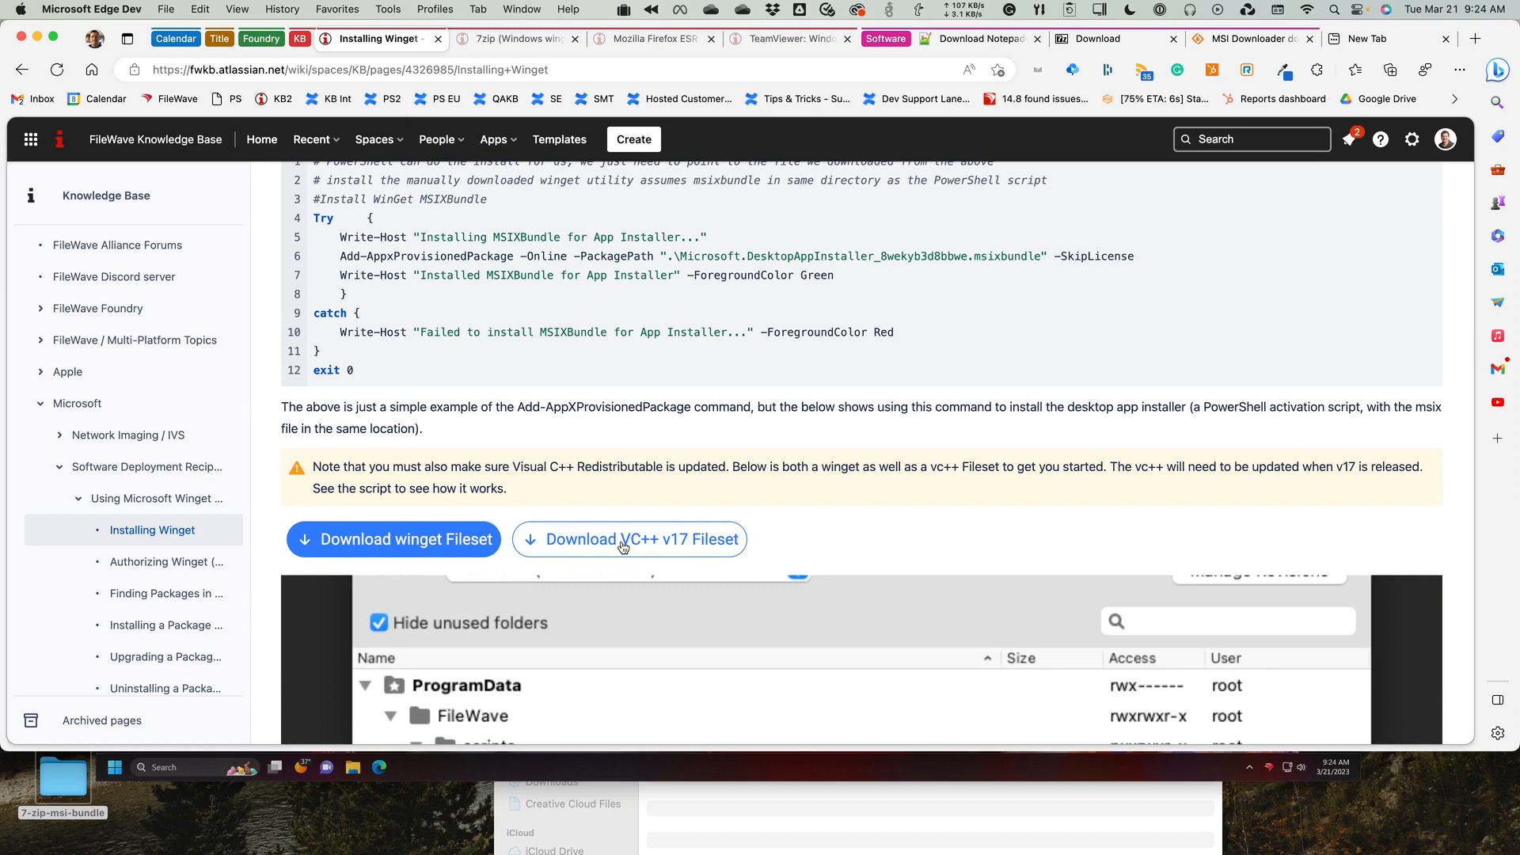
{"action": "scroll", "coordinate": [624, 546], "scroll_direction": "up", "scroll_amount": 3}
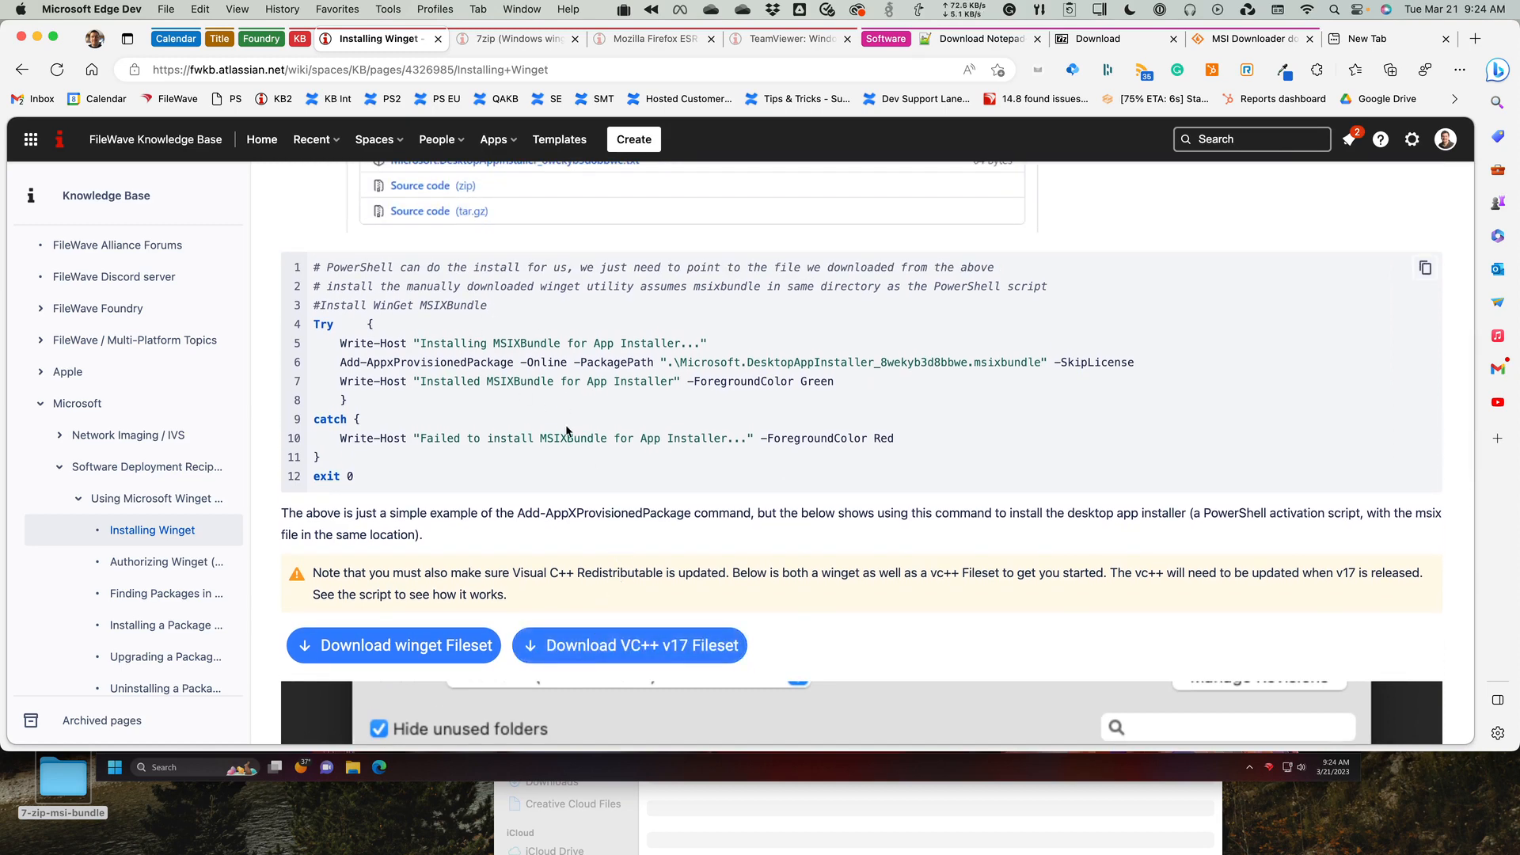
{"action": "left_click", "coordinate": [620, 648]}
{"action": "scroll", "coordinate": [608, 654], "scroll_direction": "down", "scroll_amount": 1}
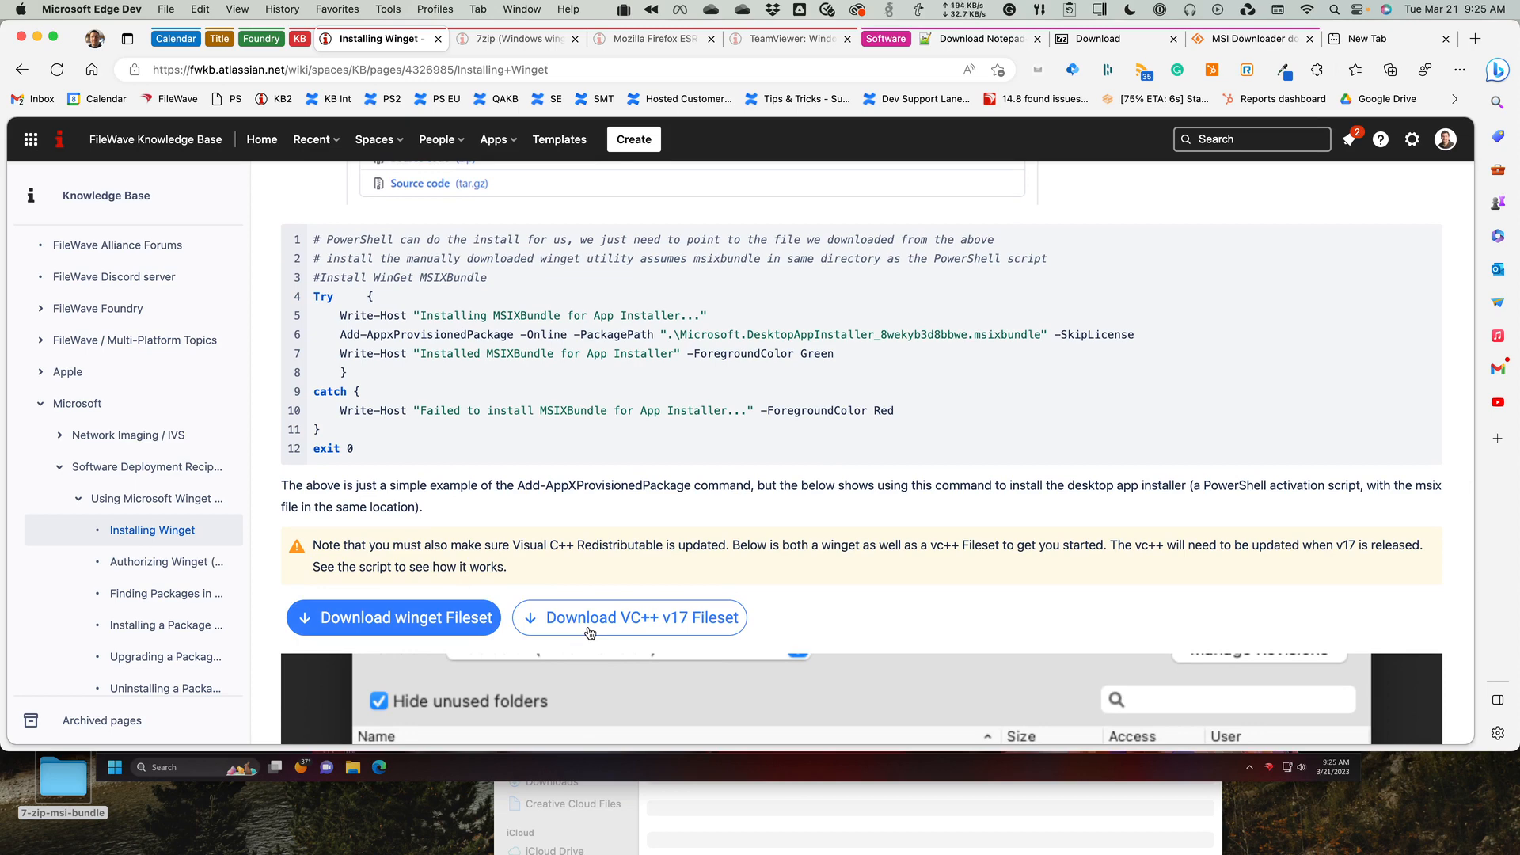
Open the Authorizing Winget (Accepting Terms) article and examine the script's winget.exe list --accept-source-agreements command.
{"action": "left_click", "coordinate": [140, 562]}
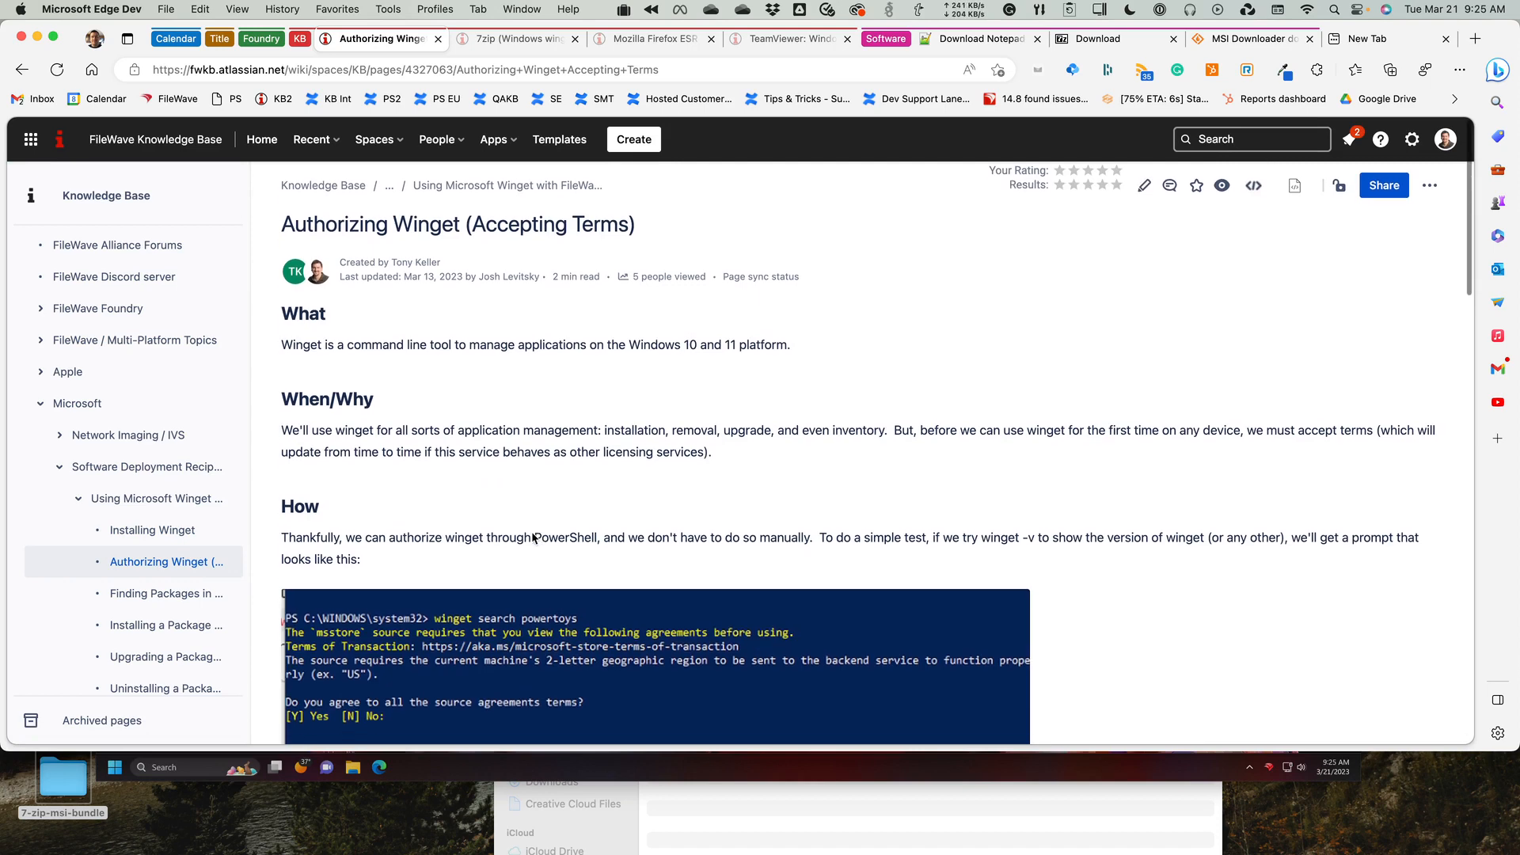
{"action": "scroll", "coordinate": [533, 537], "scroll_direction": "down", "scroll_amount": 3}
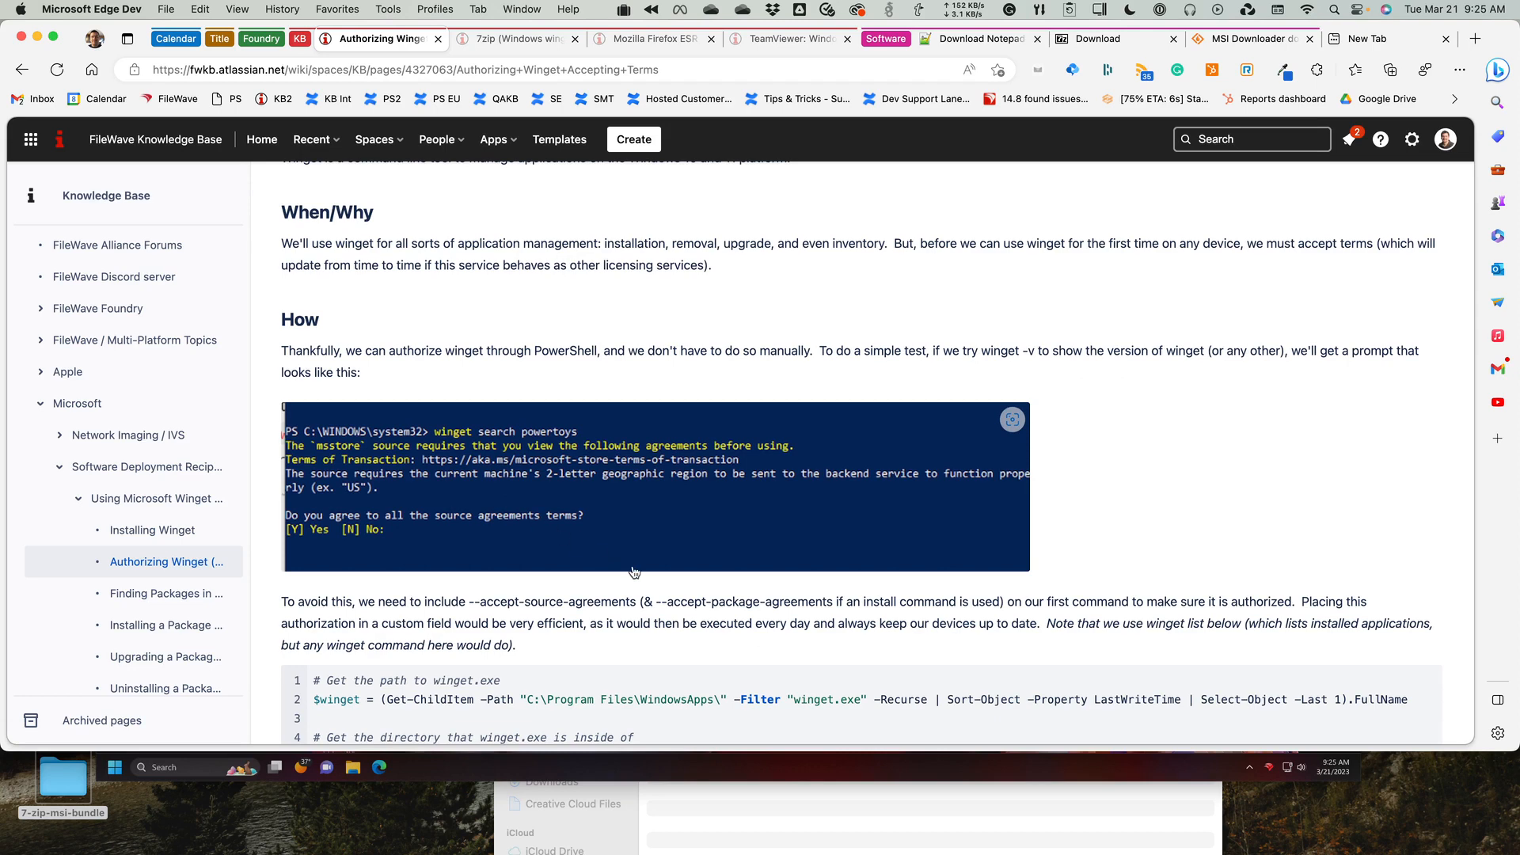
{"action": "scroll", "coordinate": [632, 563], "scroll_direction": "down", "scroll_amount": 4}
{"action": "scroll", "coordinate": [632, 570], "scroll_direction": "down", "scroll_amount": 6}
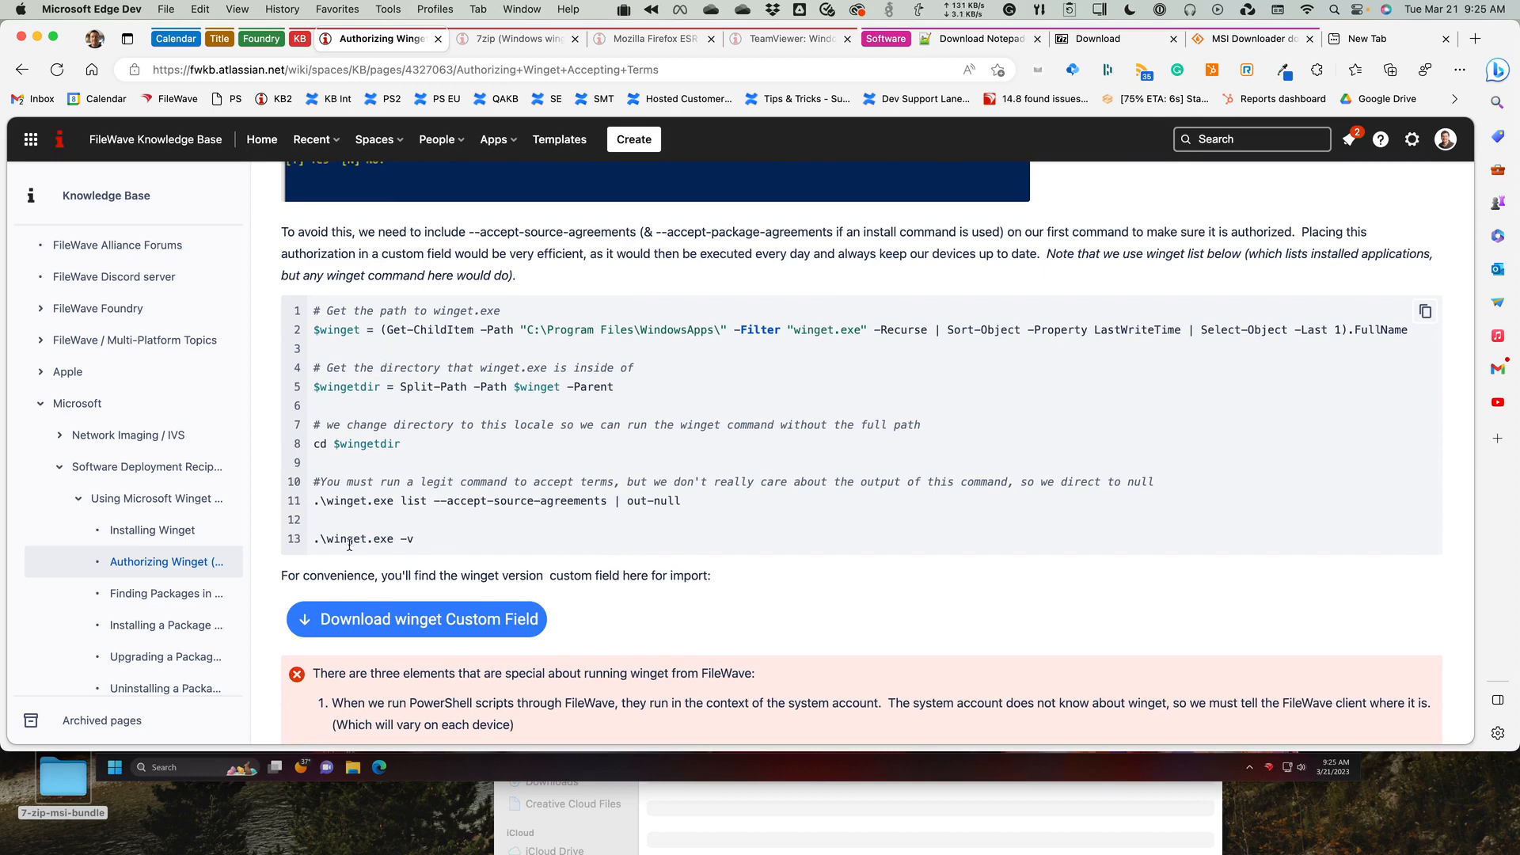
{"action": "left_click_drag", "start_coordinate": [328, 500], "coordinate": [577, 499]}
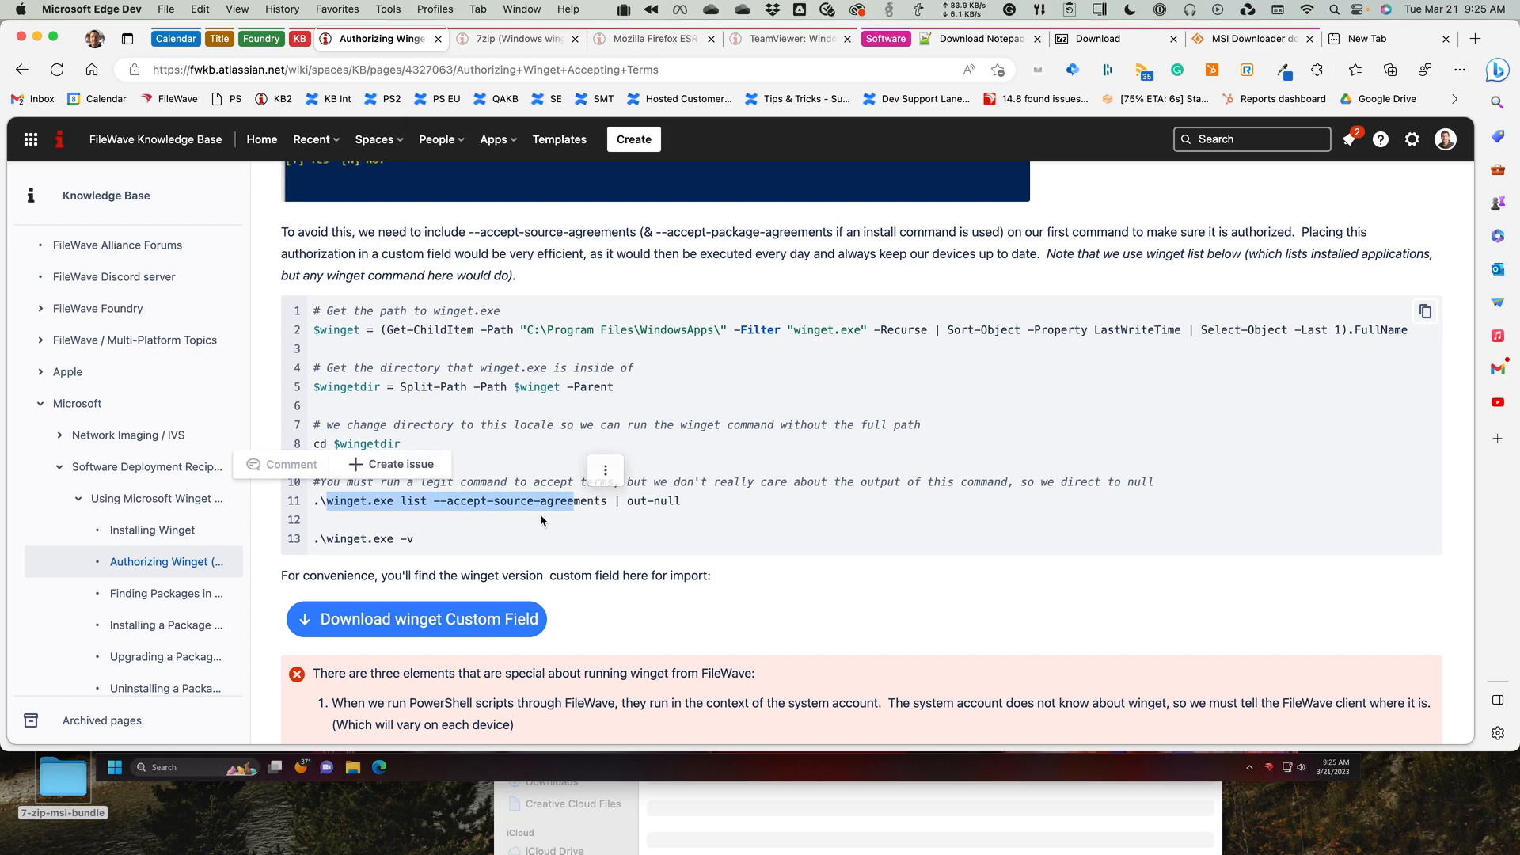
{"action": "left_click", "coordinate": [592, 515]}
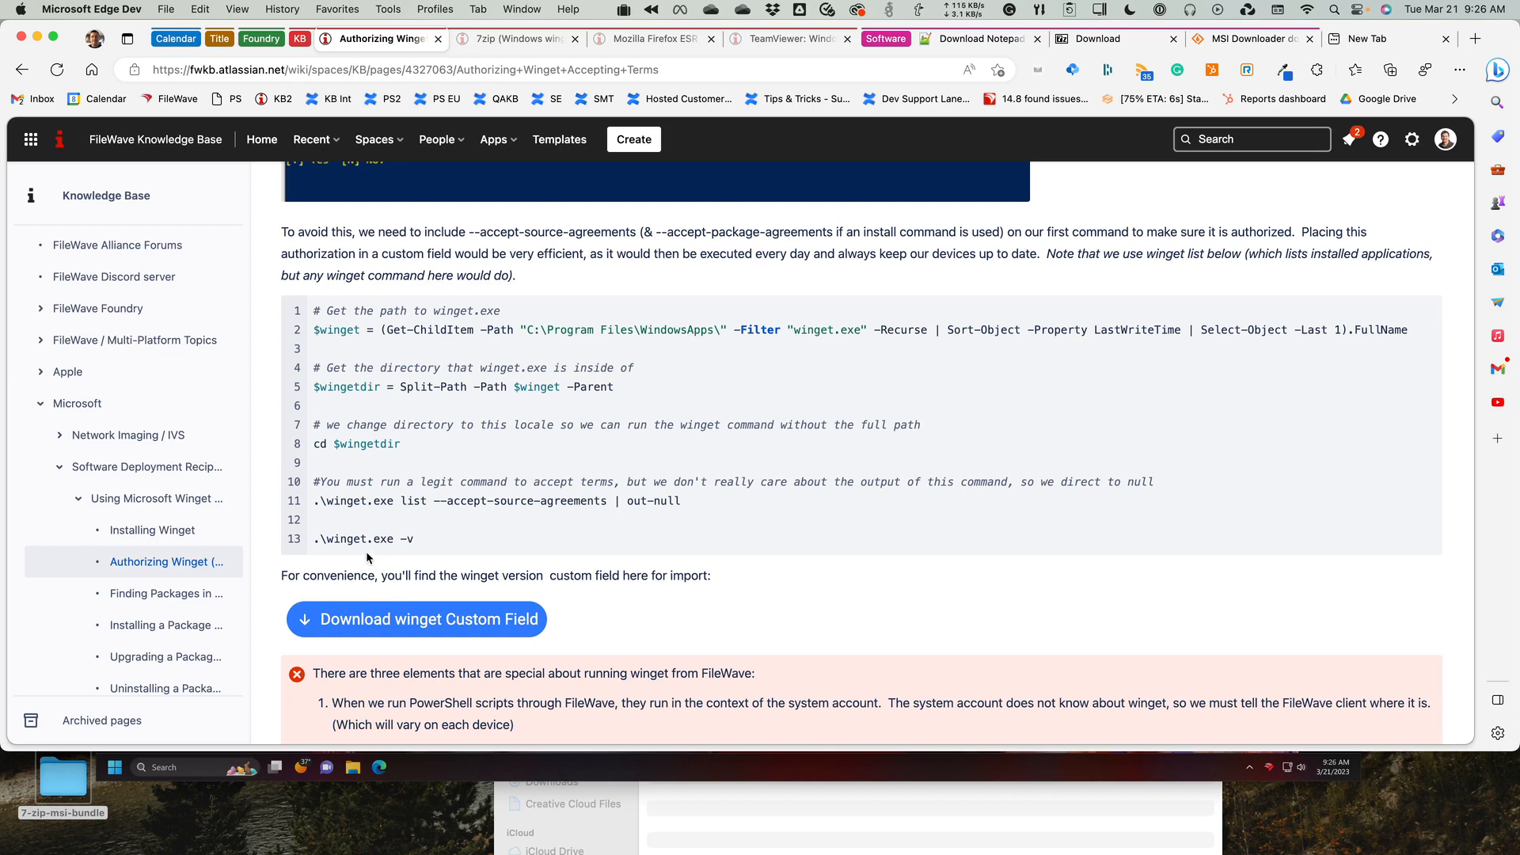
Examine the script's winget.exe -v line and C:\Program Files\WindowsApps path, then locate the winget custom field download.
{"action": "left_click_drag", "start_coordinate": [347, 541], "coordinate": [426, 547]}
{"action": "left_click", "coordinate": [500, 546]}
{"action": "left_click_drag", "start_coordinate": [530, 333], "coordinate": [703, 349]}
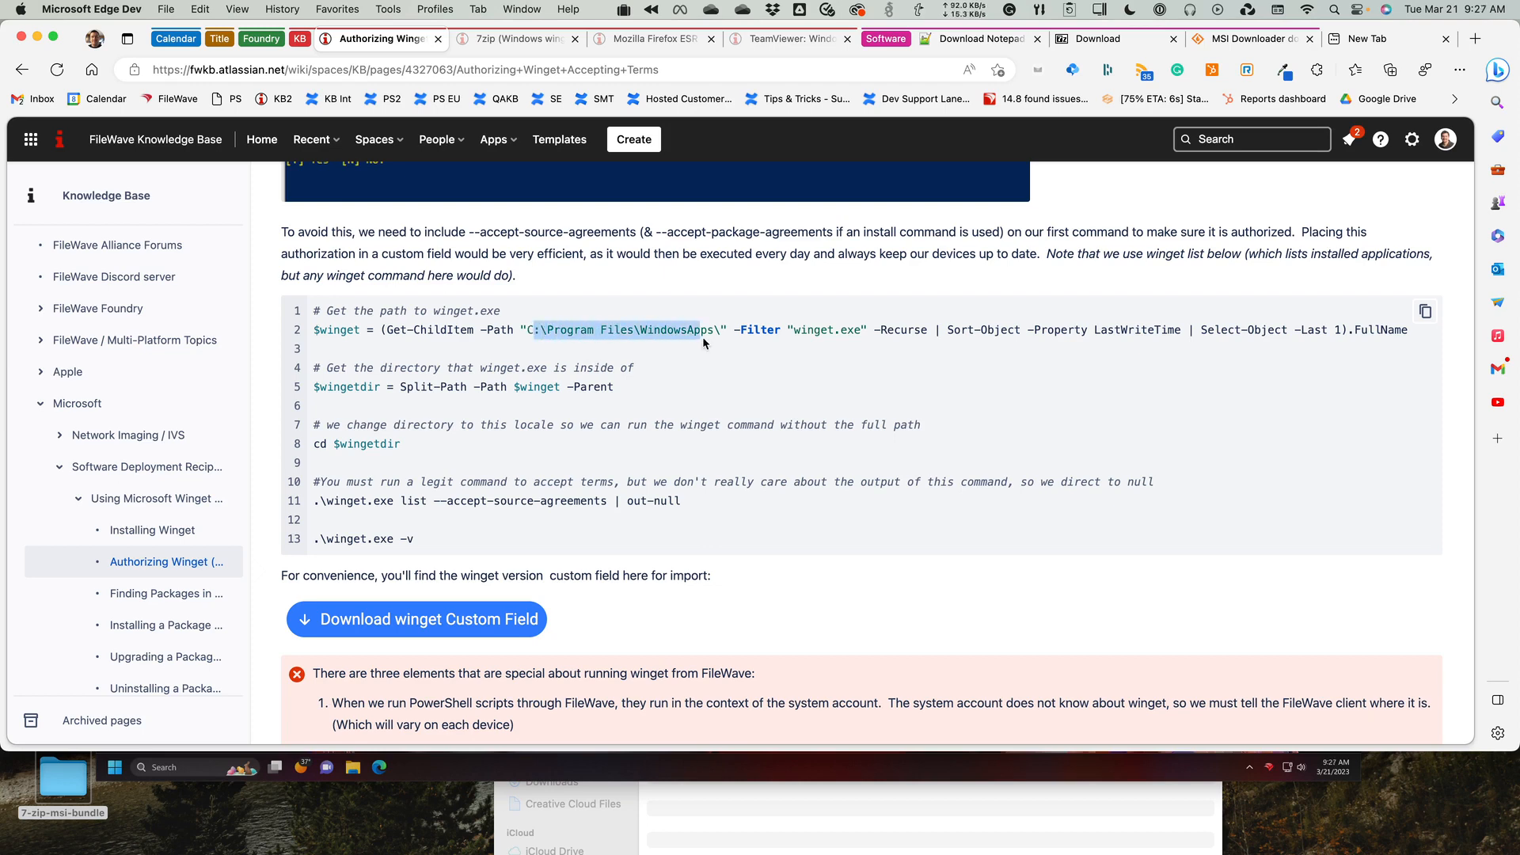
{"action": "left_click", "coordinate": [695, 349]}
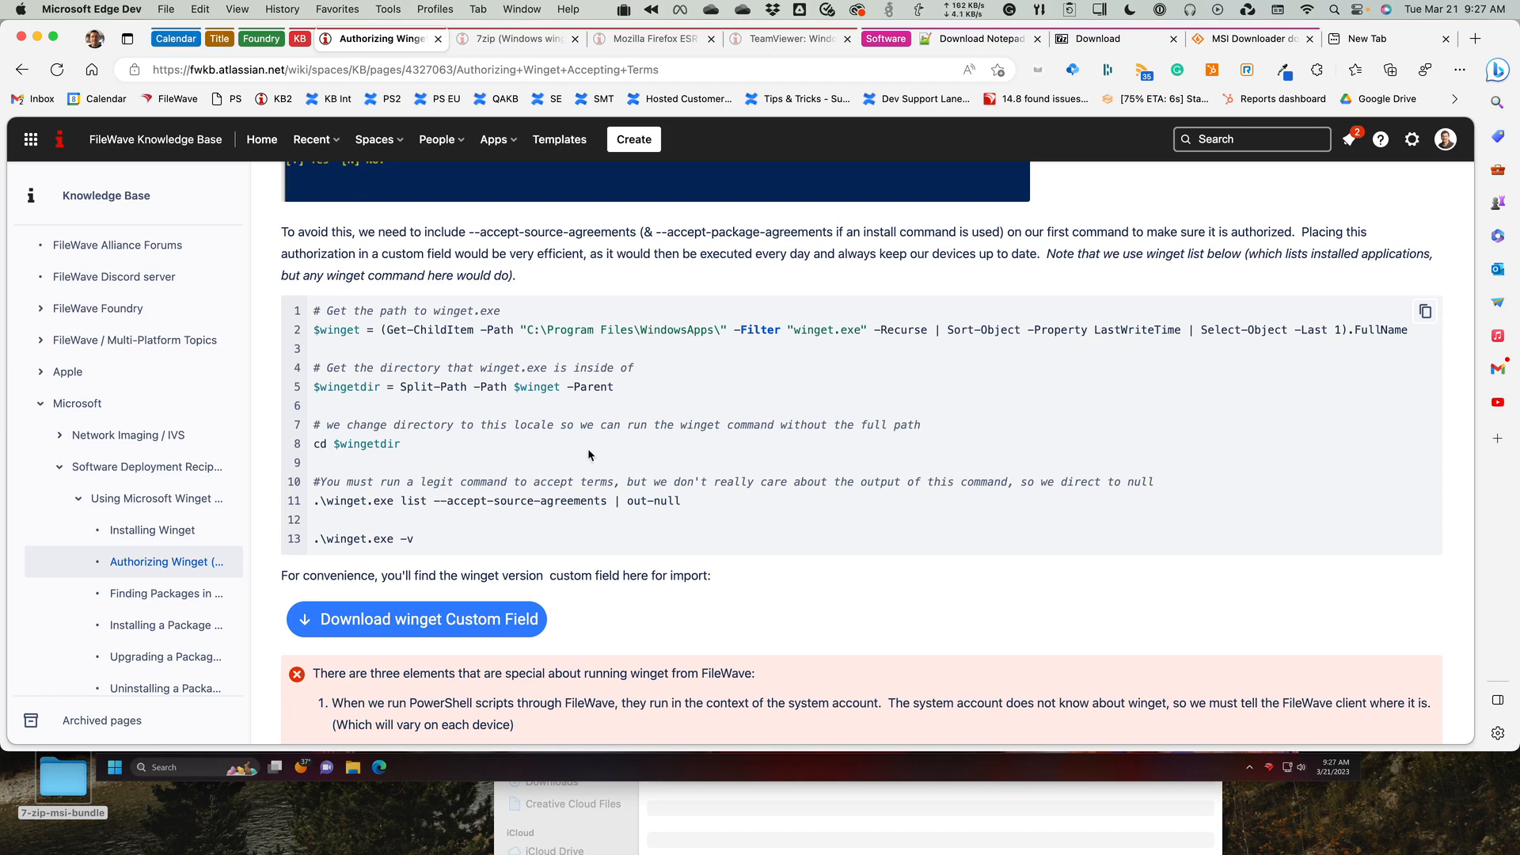
{"action": "left_click", "coordinate": [467, 616]}
Switch to FileWave Admin, view the clients with their Winget Version column, and open the custom fields editor.
{"action": "key", "text": "super+Tab"}
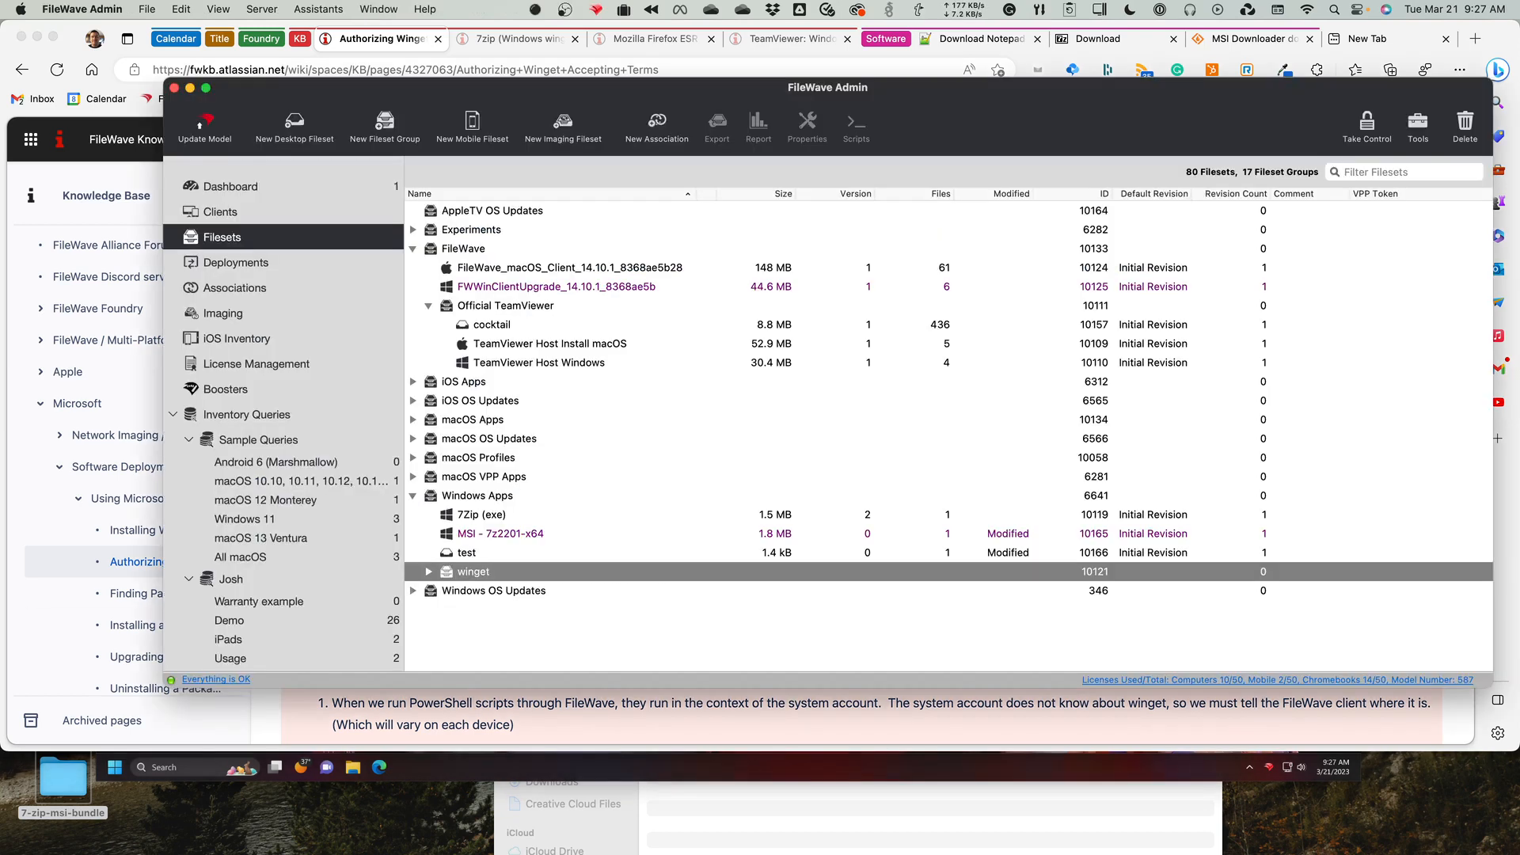
{"action": "left_click", "coordinate": [223, 215]}
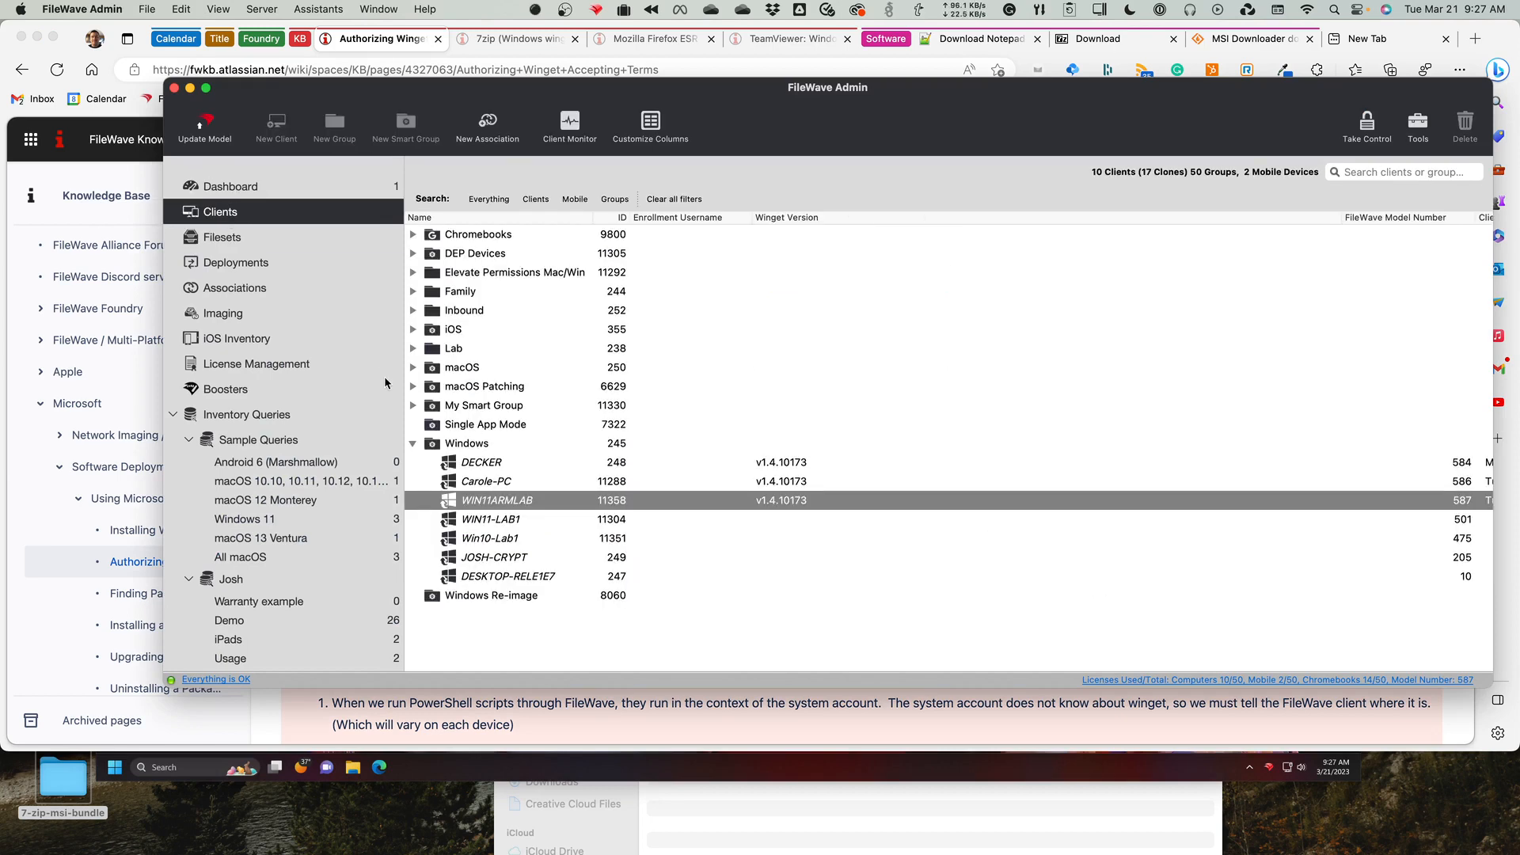
{"action": "left_click", "coordinate": [262, 9]}
{"action": "mouse_move", "coordinate": [318, 9]}
{"action": "mouse_move", "coordinate": [408, 450]}
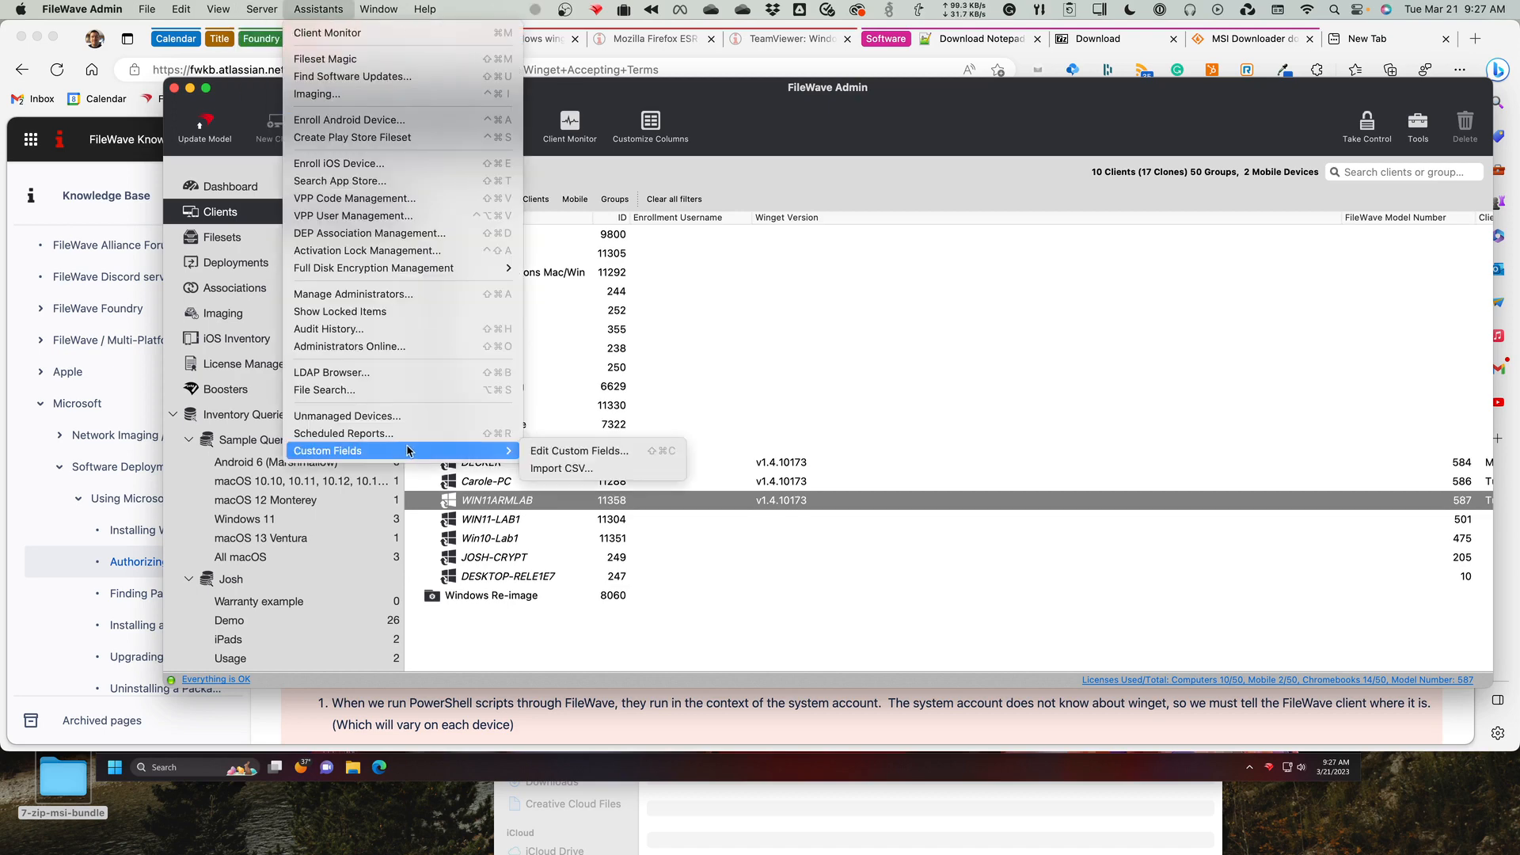
{"action": "left_click", "coordinate": [536, 455]}
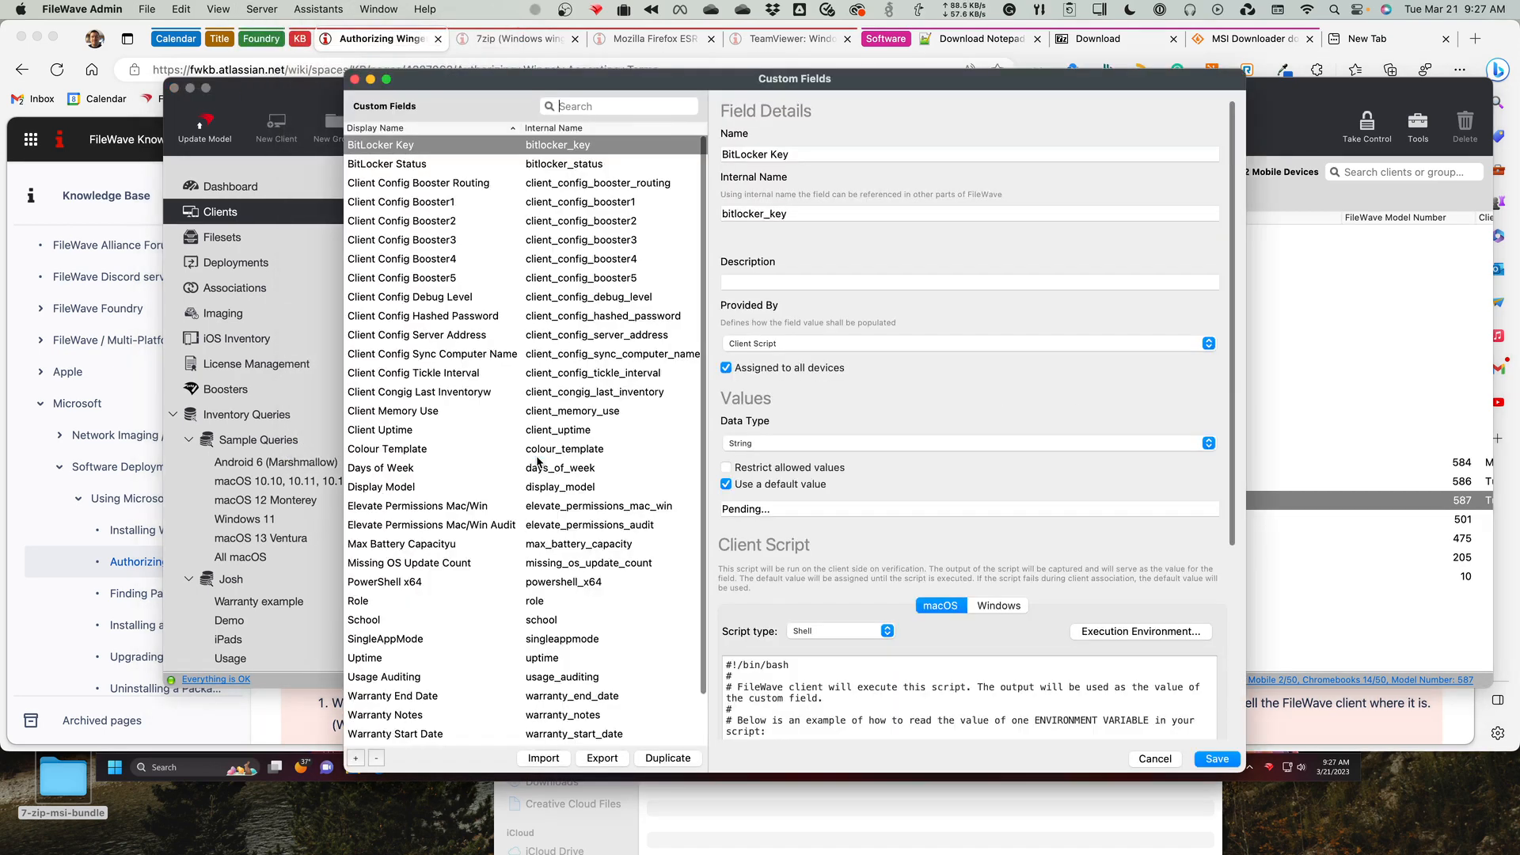
Select the Winget Version custom field and examine its Windows PowerShell client script.
{"action": "scroll", "coordinate": [505, 485], "scroll_direction": "down", "scroll_amount": 2}
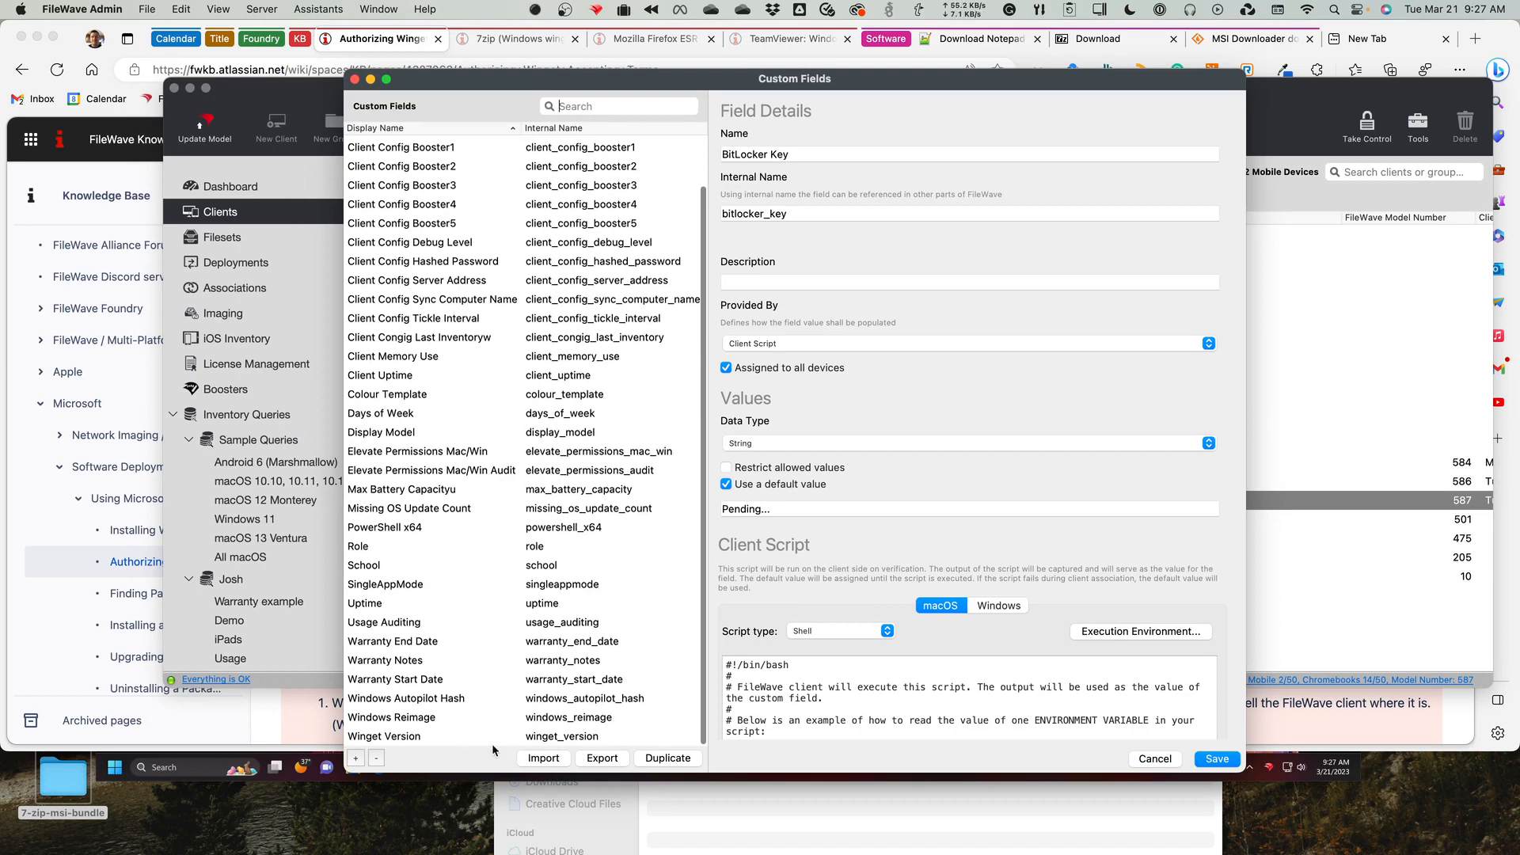
{"action": "left_click", "coordinate": [472, 738]}
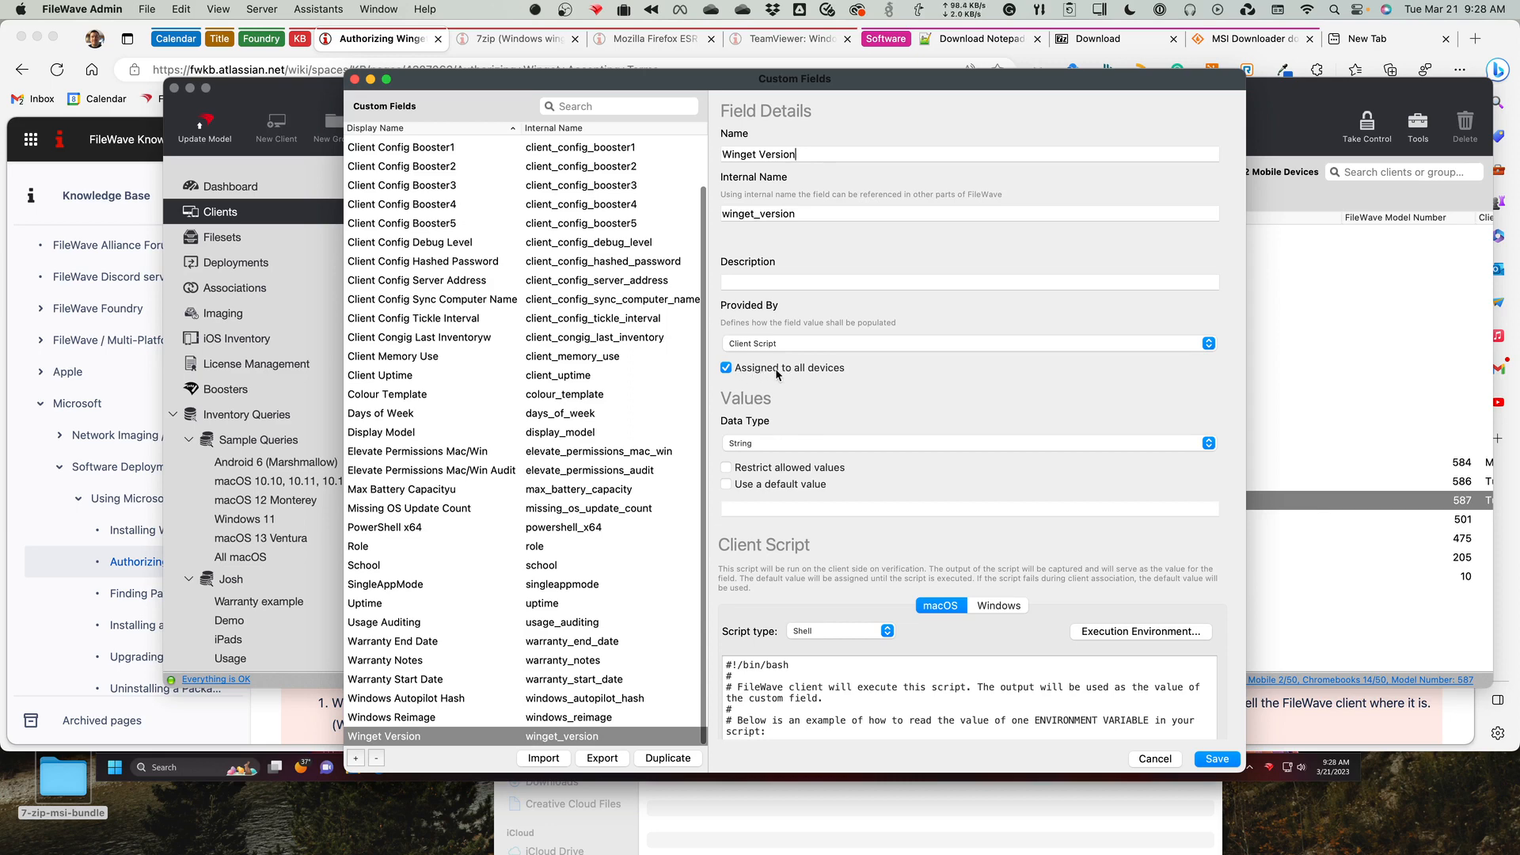
{"action": "scroll", "coordinate": [960, 565], "scroll_direction": "down", "scroll_amount": 5}
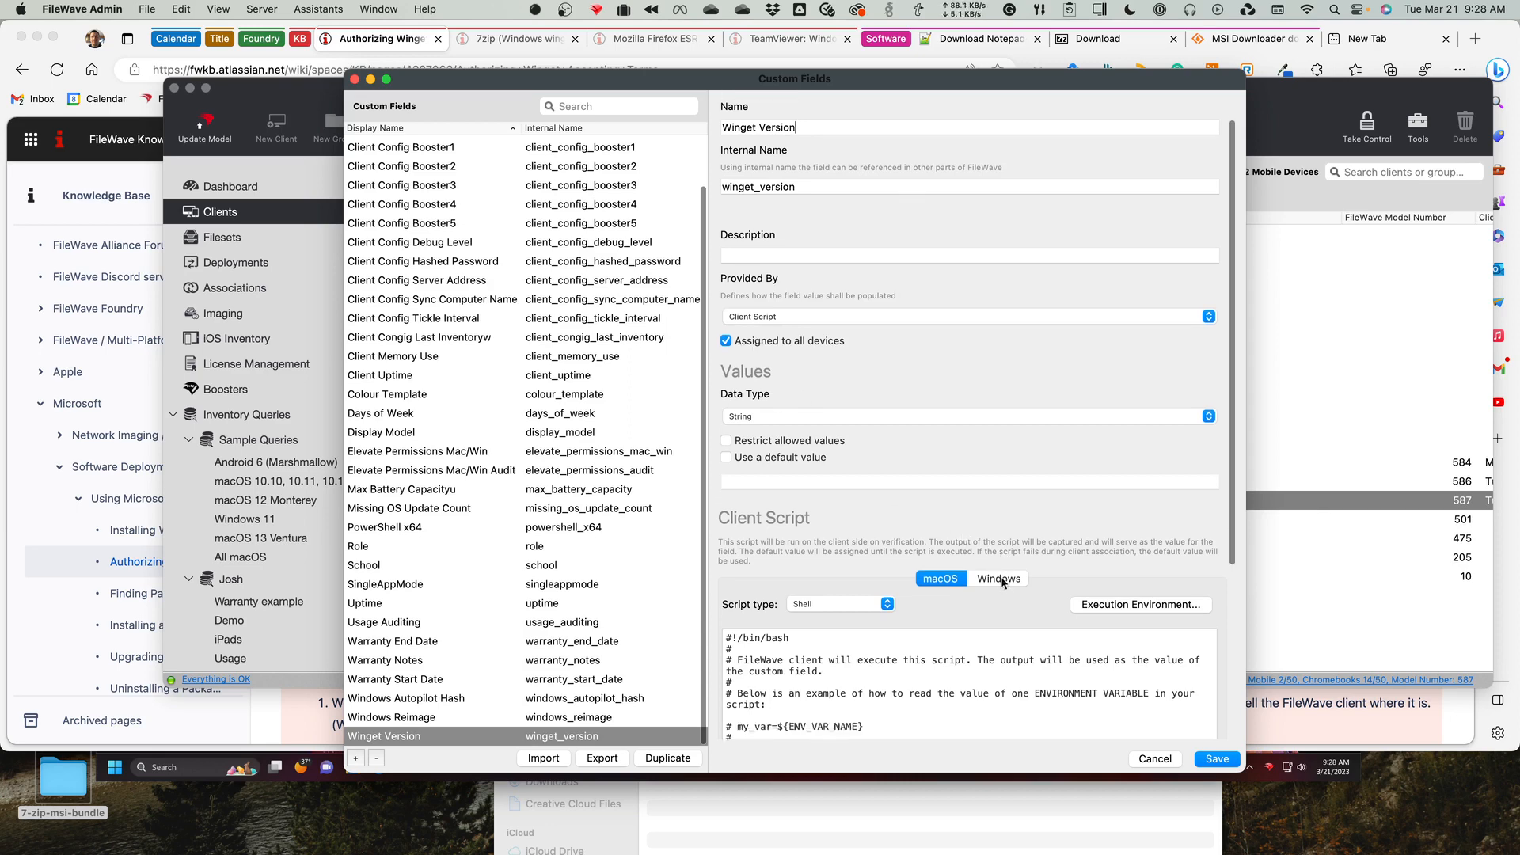
{"action": "left_click", "coordinate": [996, 441]}
{"action": "scroll", "coordinate": [972, 481], "scroll_direction": "down", "scroll_amount": 2}
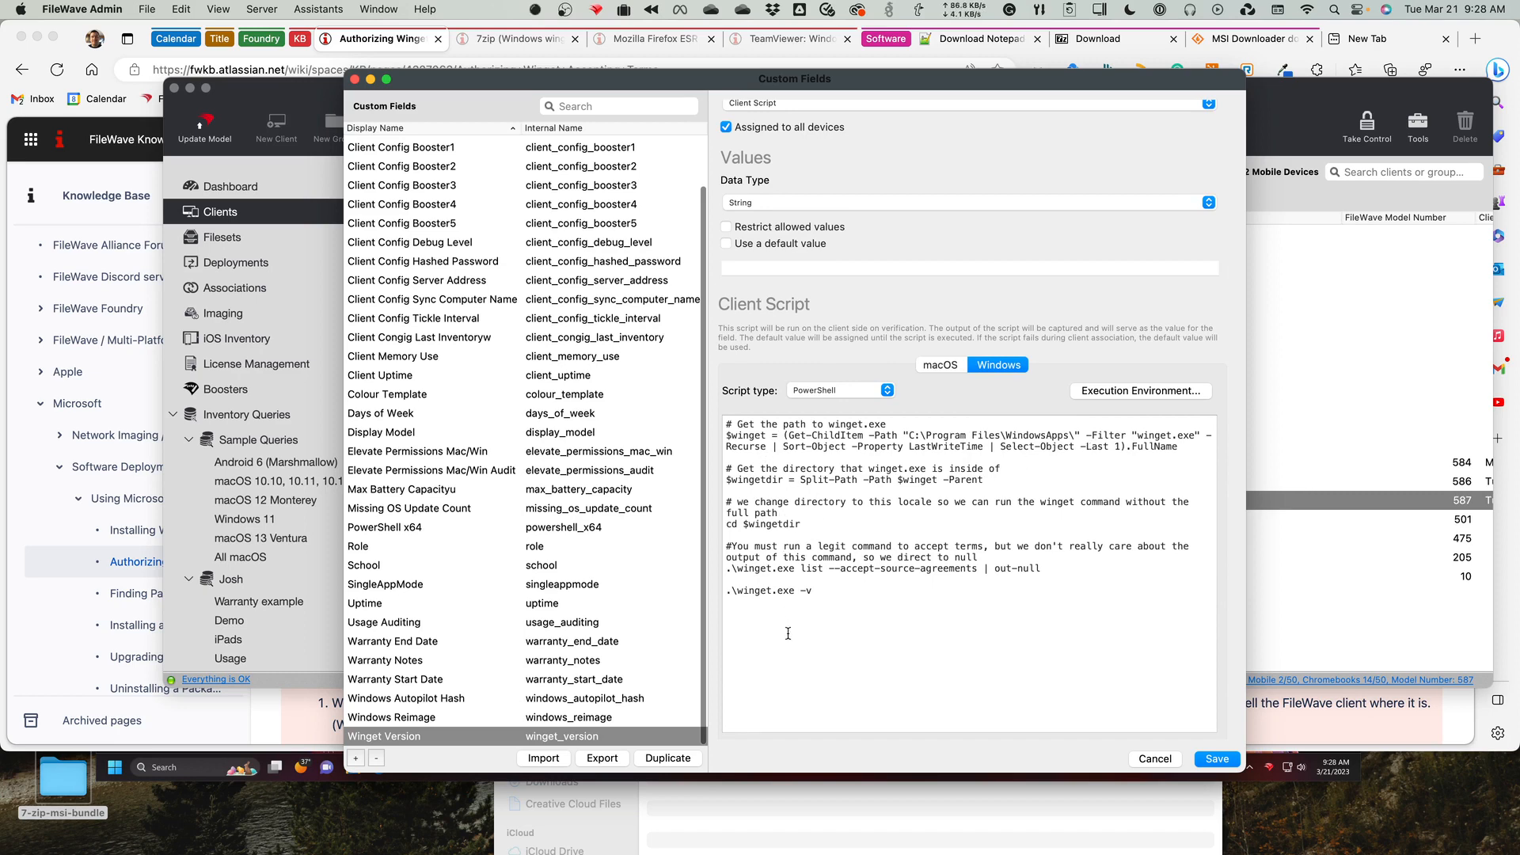
Close the custom fields editor without saving and check the Winget Version of the first three clients in the Windows group.
{"action": "left_click_drag", "start_coordinate": [770, 590], "coordinate": [867, 612]}
{"action": "left_click", "coordinate": [1154, 760]}
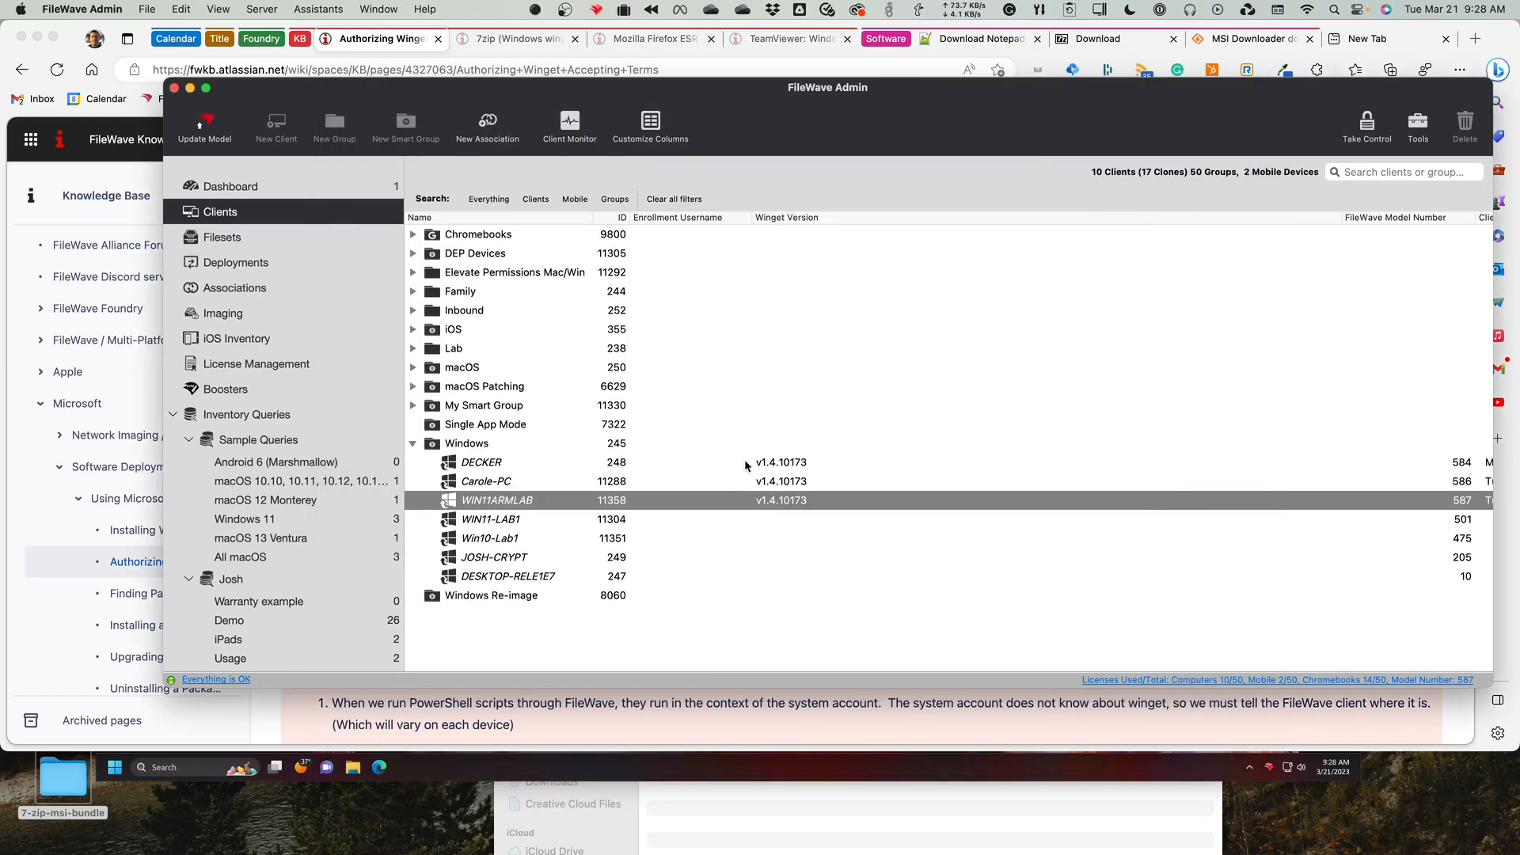
{"action": "left_click", "coordinate": [773, 462]}
{"action": "left_click", "coordinate": [791, 481]}
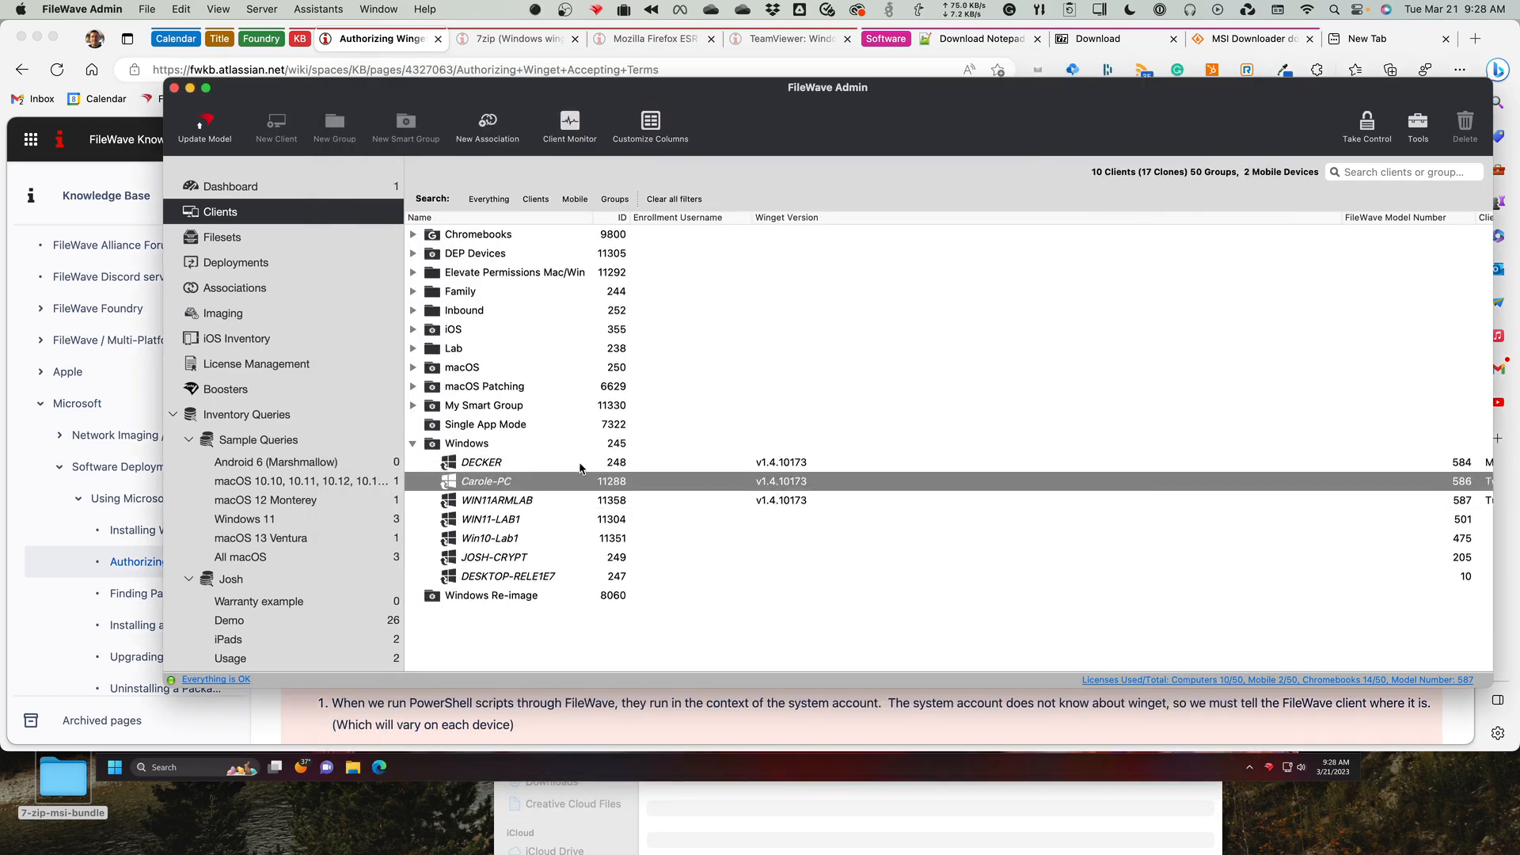
{"action": "left_click", "coordinate": [551, 466]}
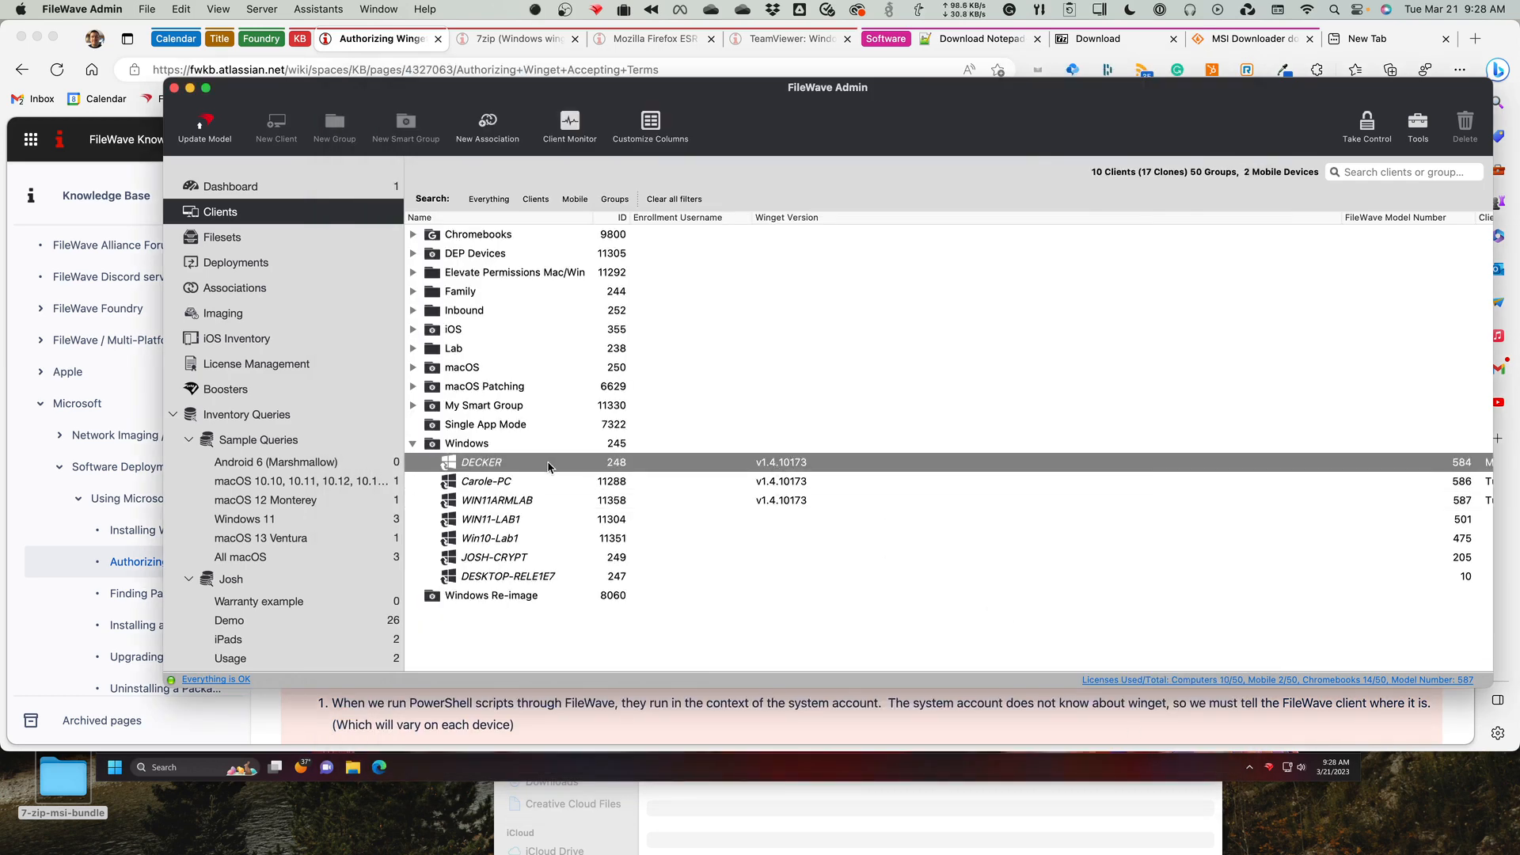
{"action": "left_click", "coordinate": [529, 486]}
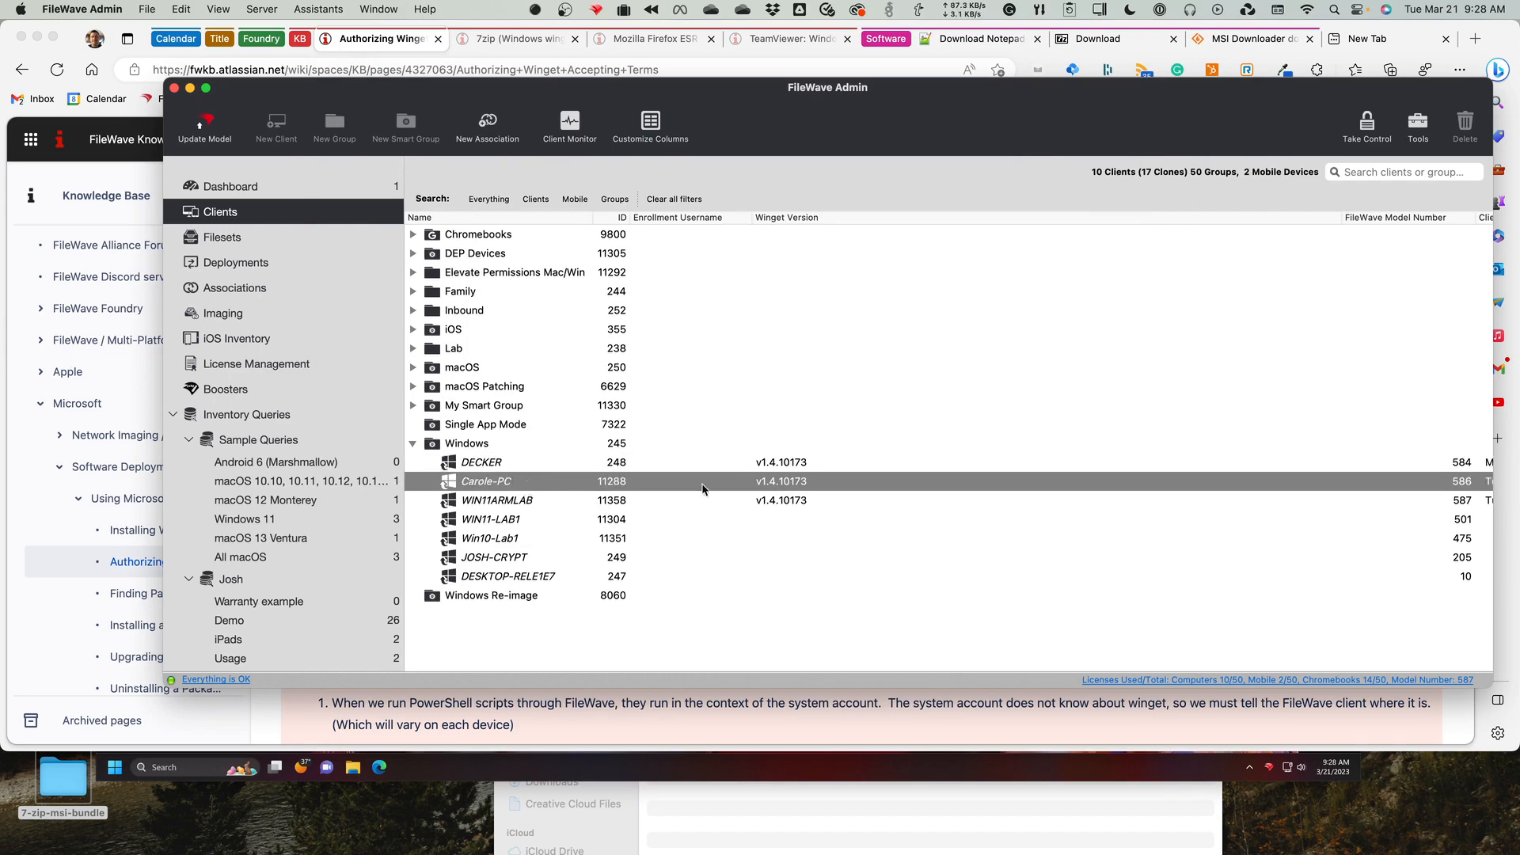
{"action": "left_click", "coordinate": [537, 500]}
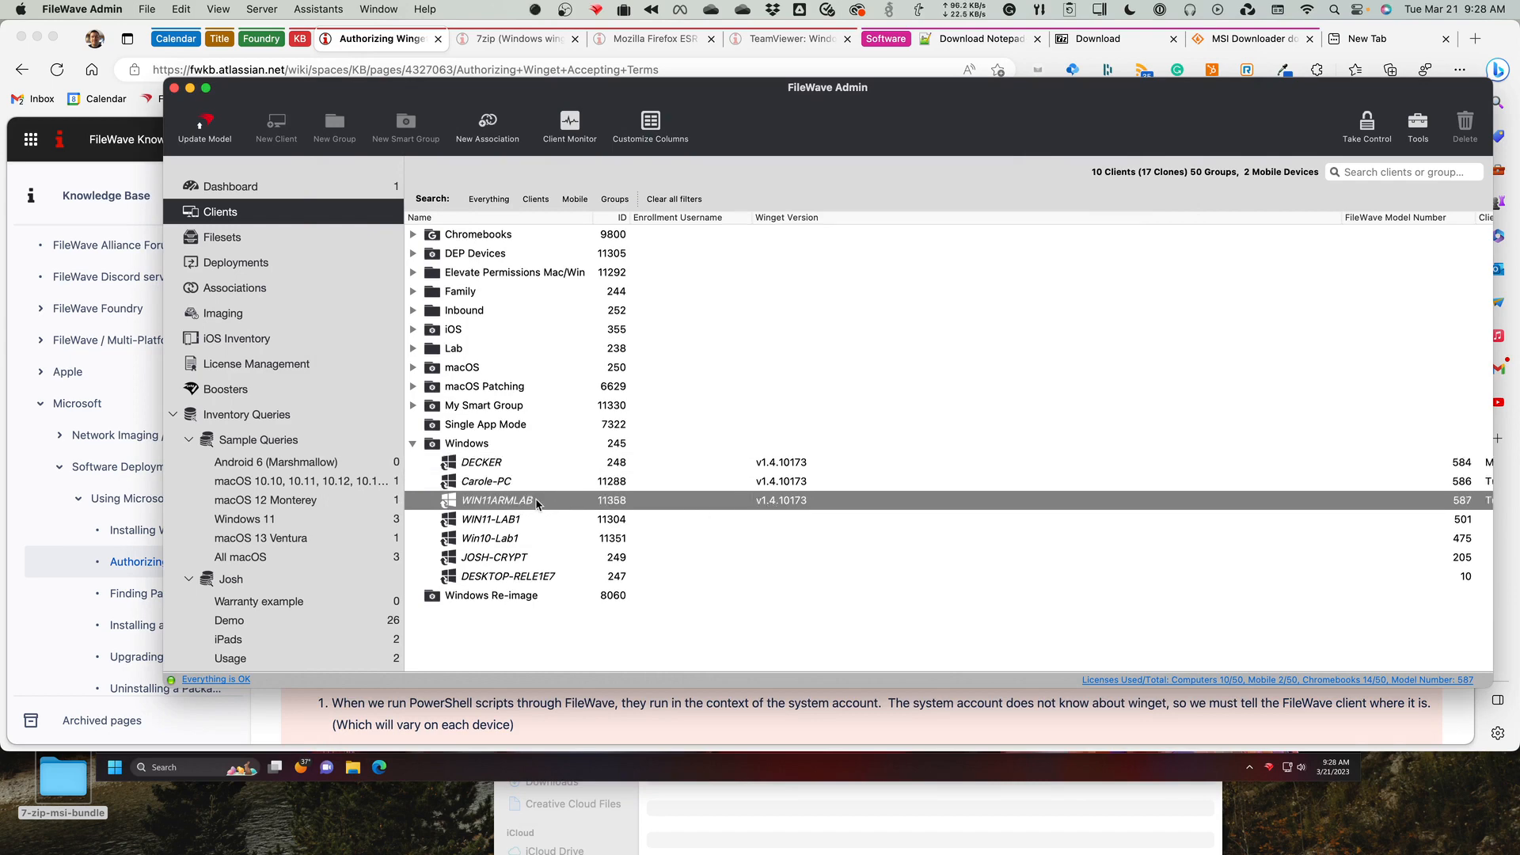
{"action": "left_click", "coordinate": [791, 467]}
{"action": "left_click", "coordinate": [786, 483]}
{"action": "left_click", "coordinate": [784, 502]}
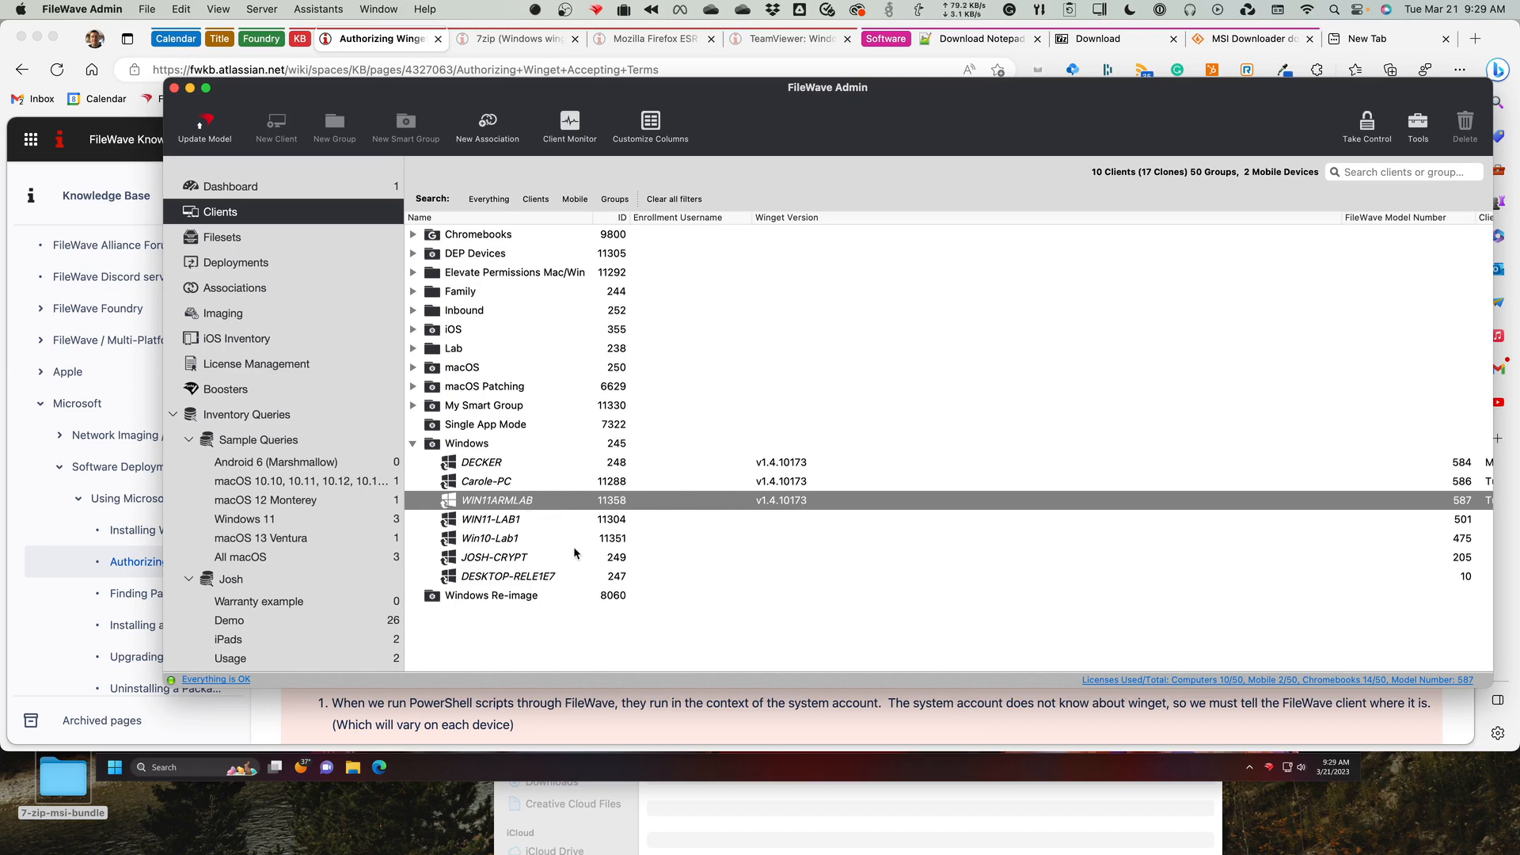
Switch to Microsoft Edge, open the article Finding Packages in the Repository, and view its winget search script and sample results.
{"action": "left_click", "coordinate": [612, 705]}
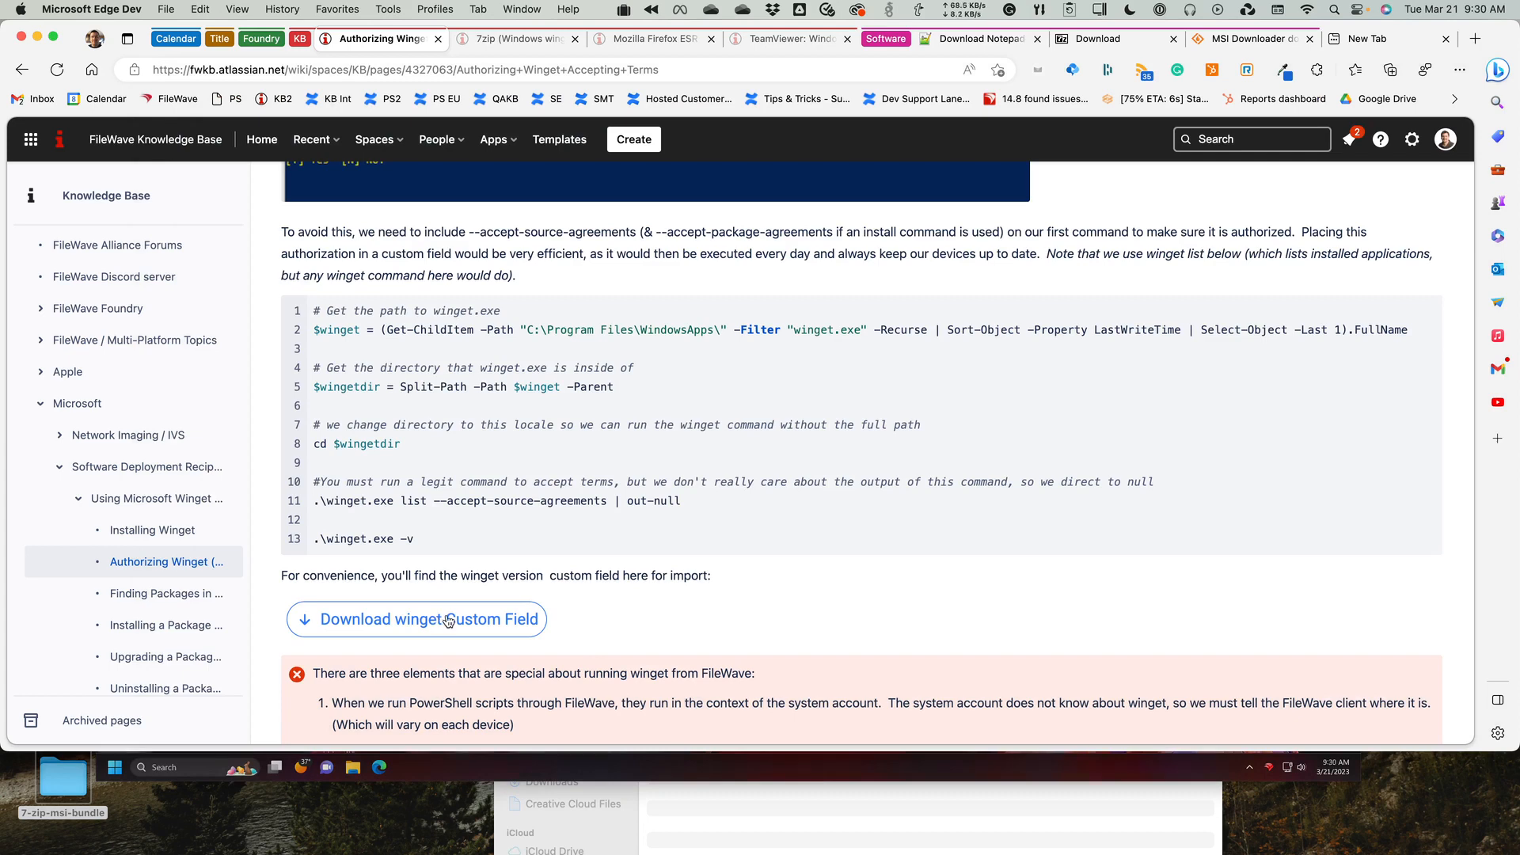
{"action": "left_click", "coordinate": [483, 619]}
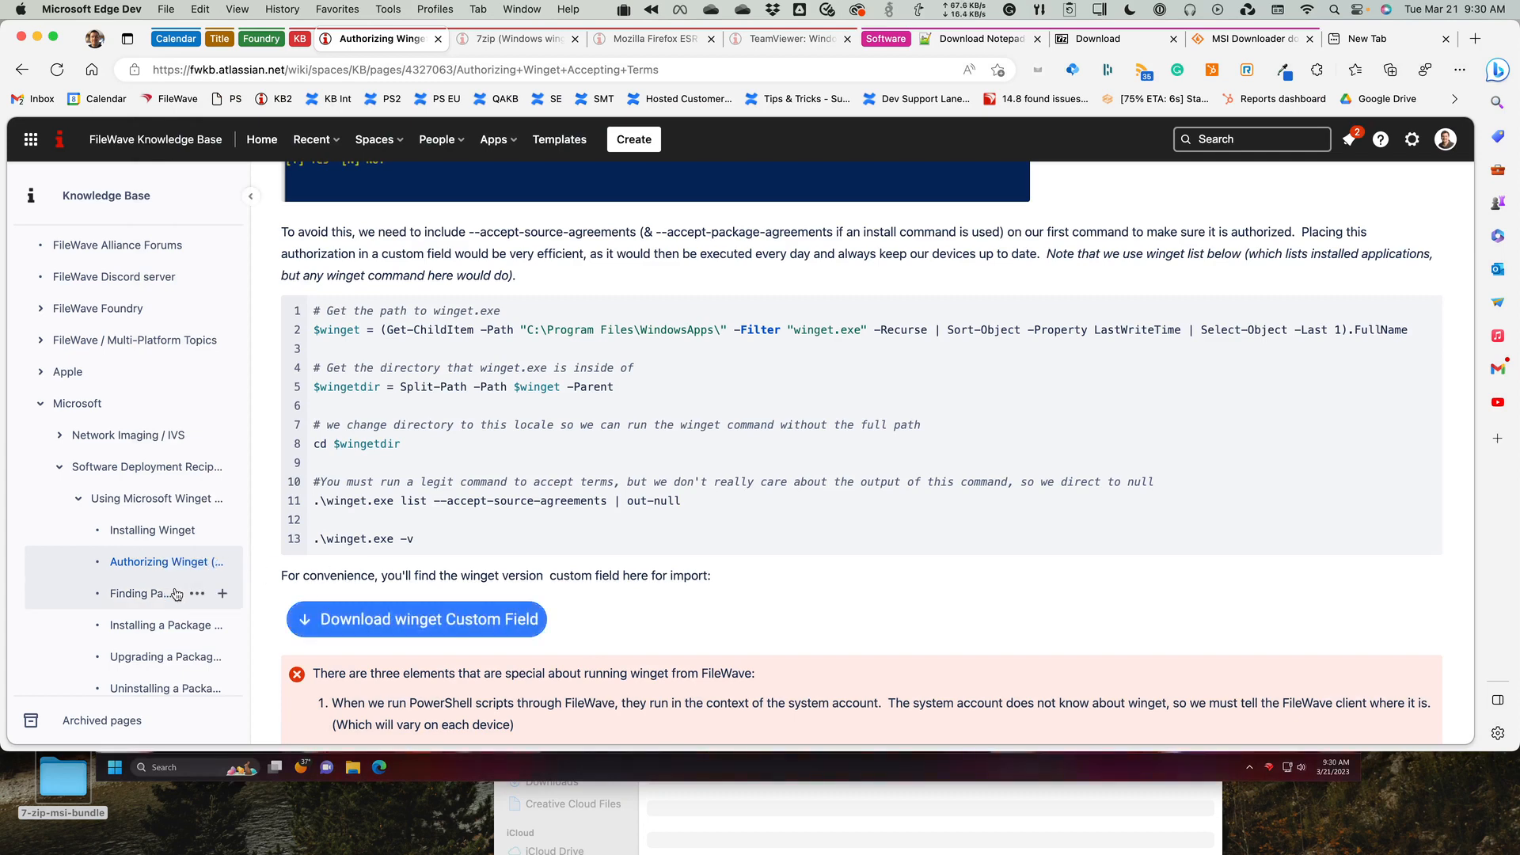
{"action": "mouse_move", "coordinate": [175, 593]}
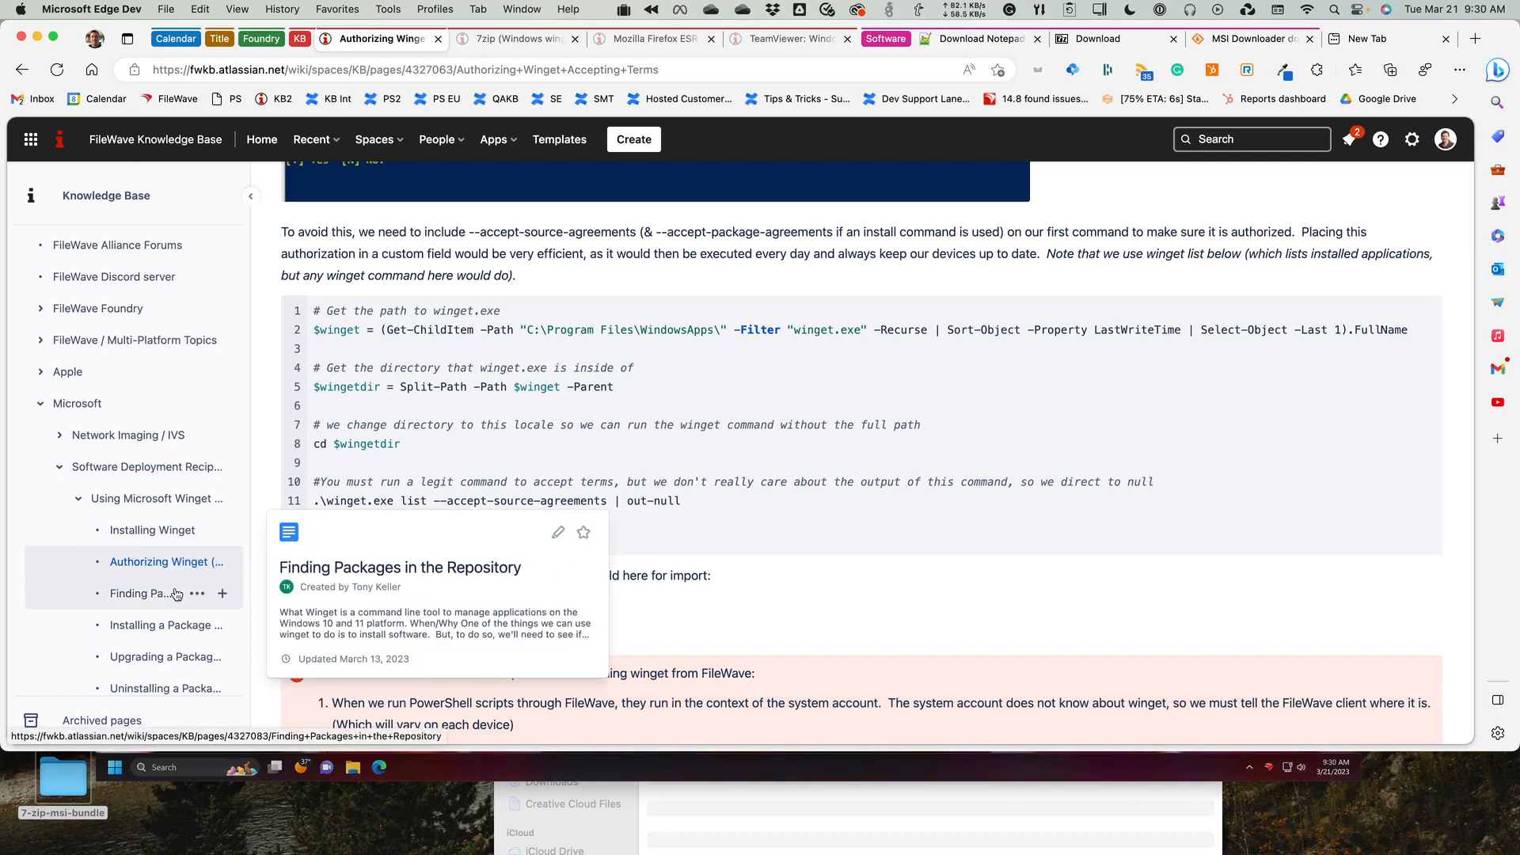
{"action": "left_click", "coordinate": [175, 593]}
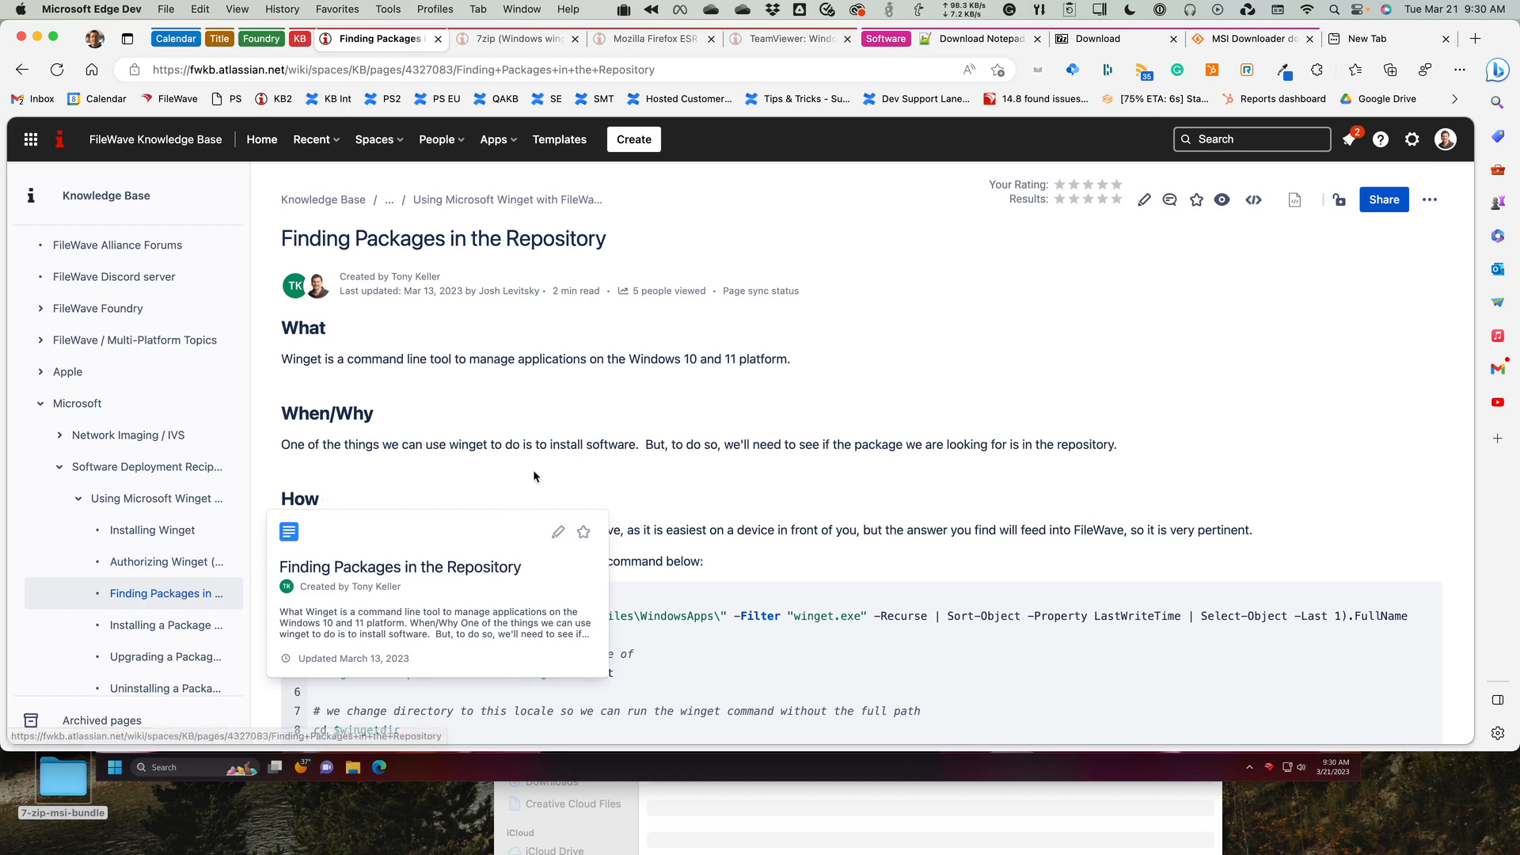
{"action": "scroll", "coordinate": [533, 475], "scroll_direction": "down", "scroll_amount": 2}
{"action": "scroll", "coordinate": [533, 476], "scroll_direction": "down", "scroll_amount": 5}
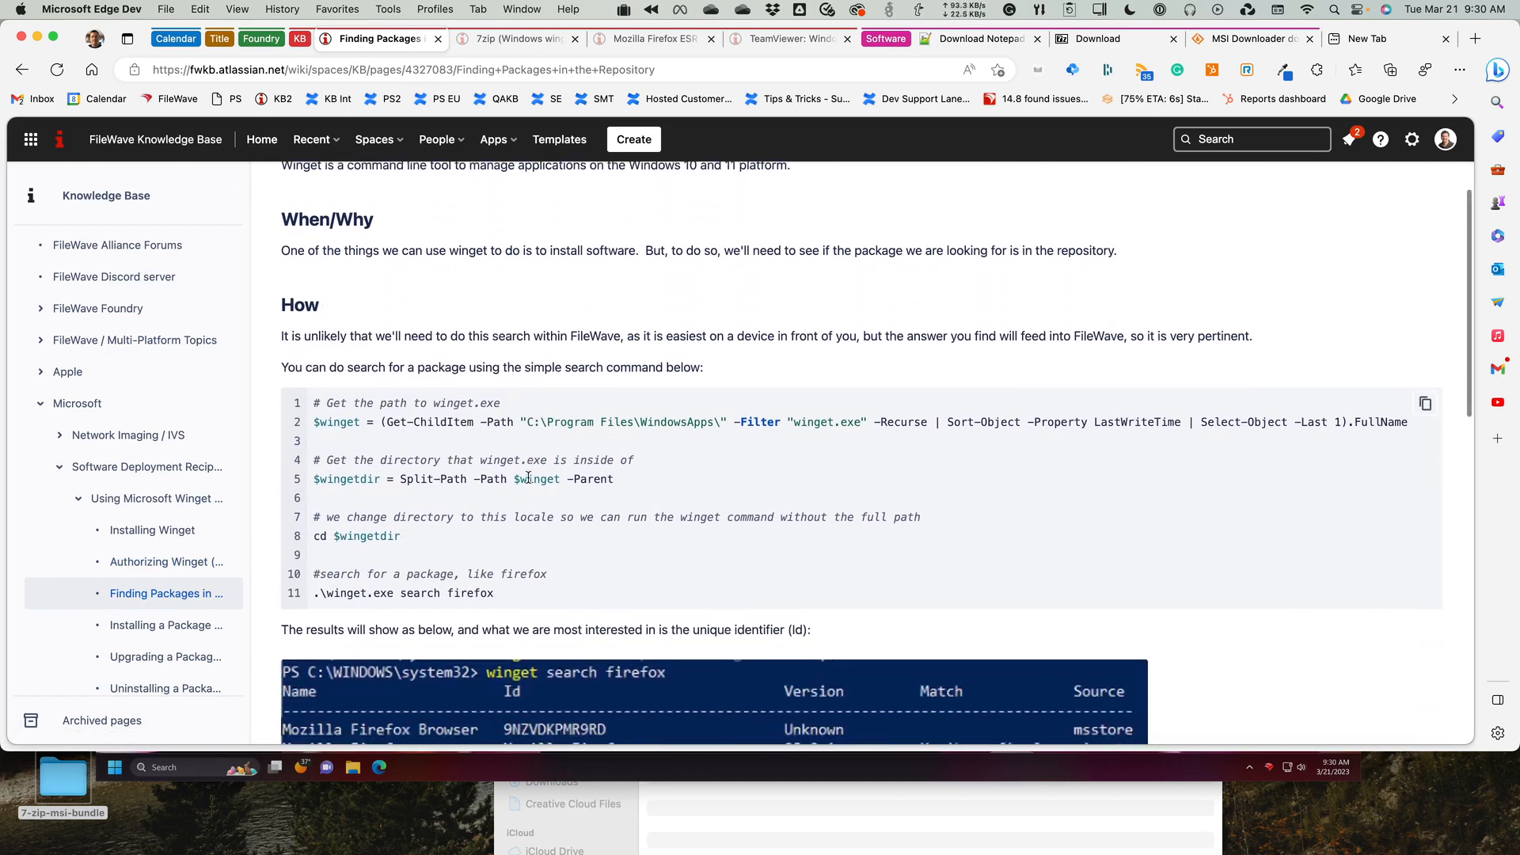
{"action": "scroll", "coordinate": [527, 483], "scroll_direction": "down", "scroll_amount": 2}
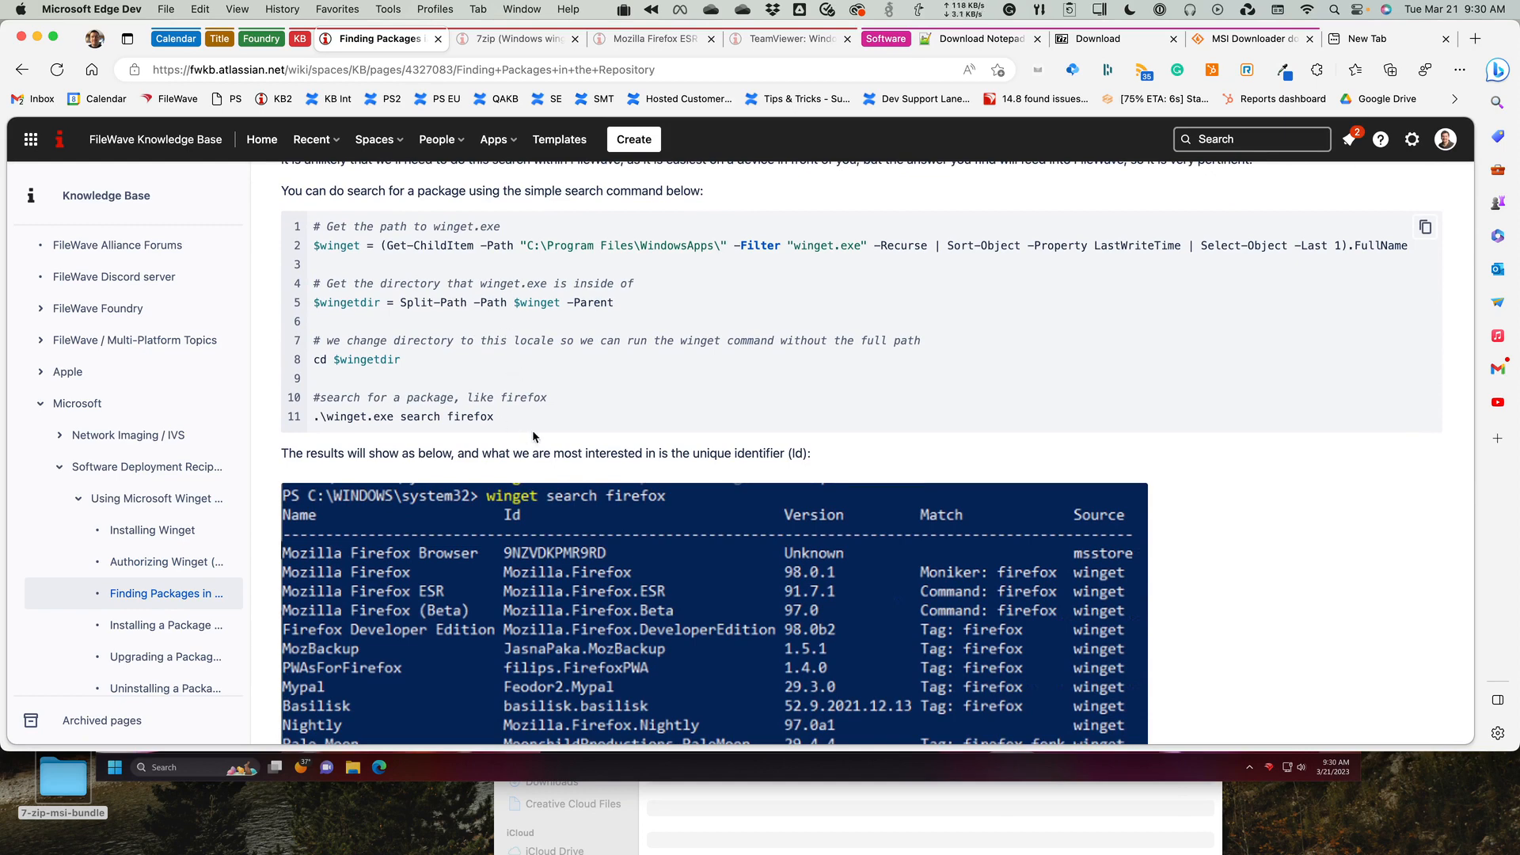
Switch to the Windows 11 virtual machine and start Command Prompt as administrator, allowing the elevation request.
{"action": "left_click", "coordinate": [665, 776]}
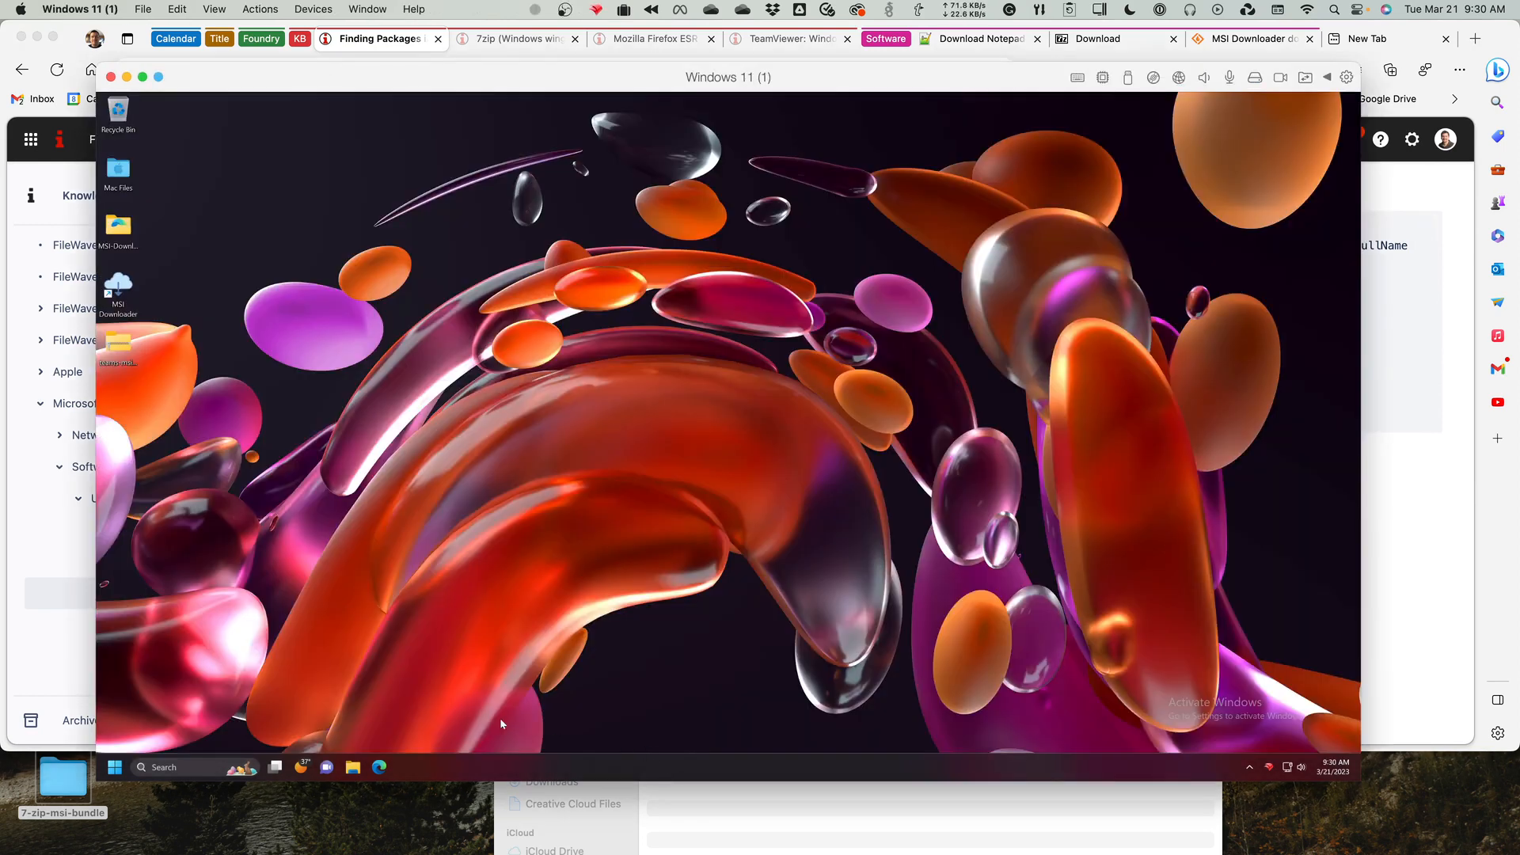
{"action": "left_click", "coordinate": [116, 769]}
{"action": "type", "text": "cmd"}
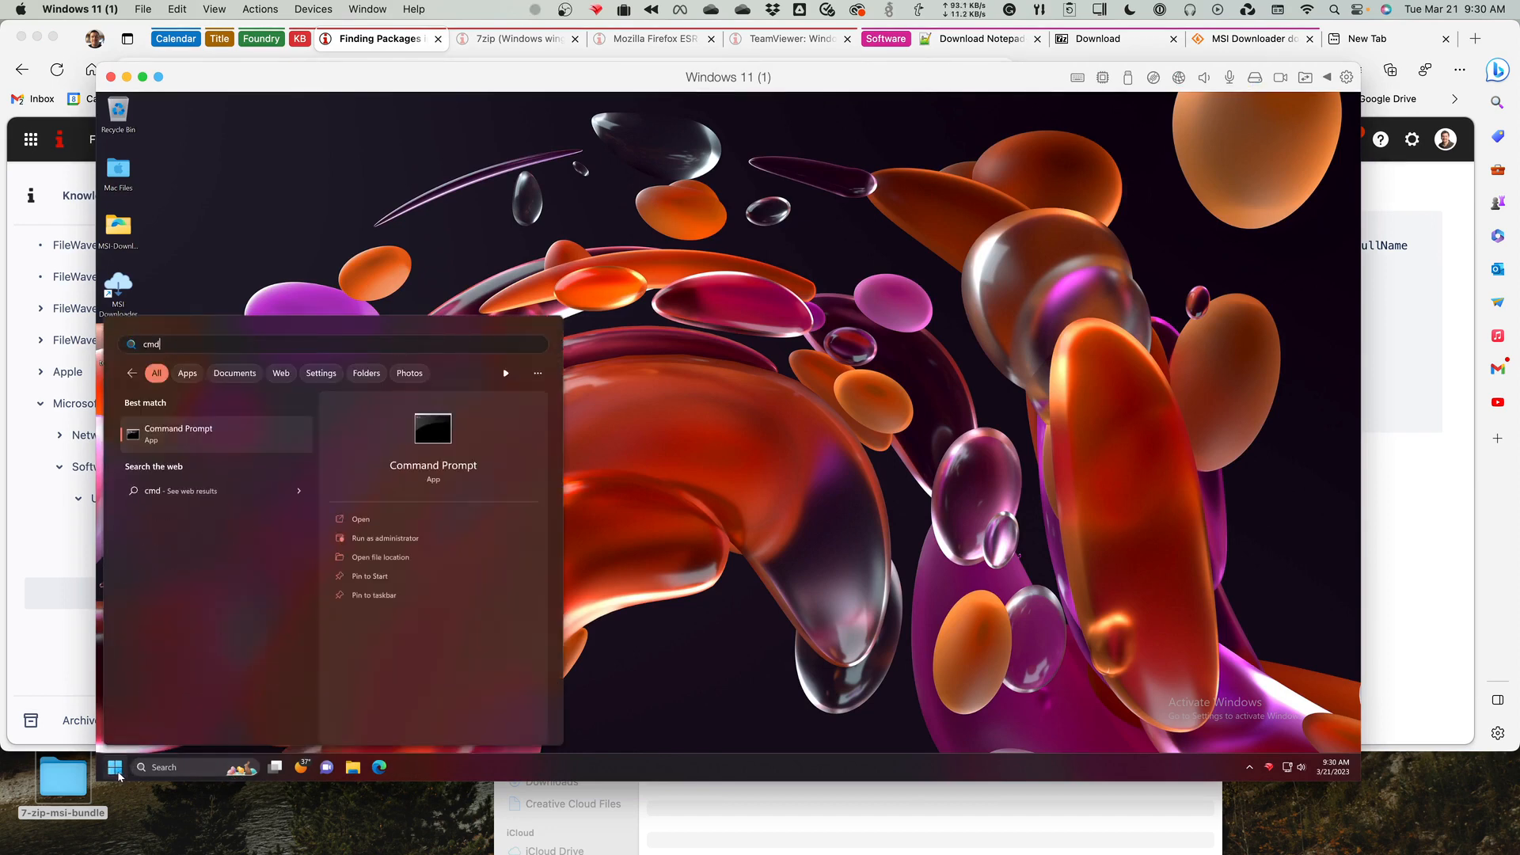
{"action": "right_click", "coordinate": [209, 437]}
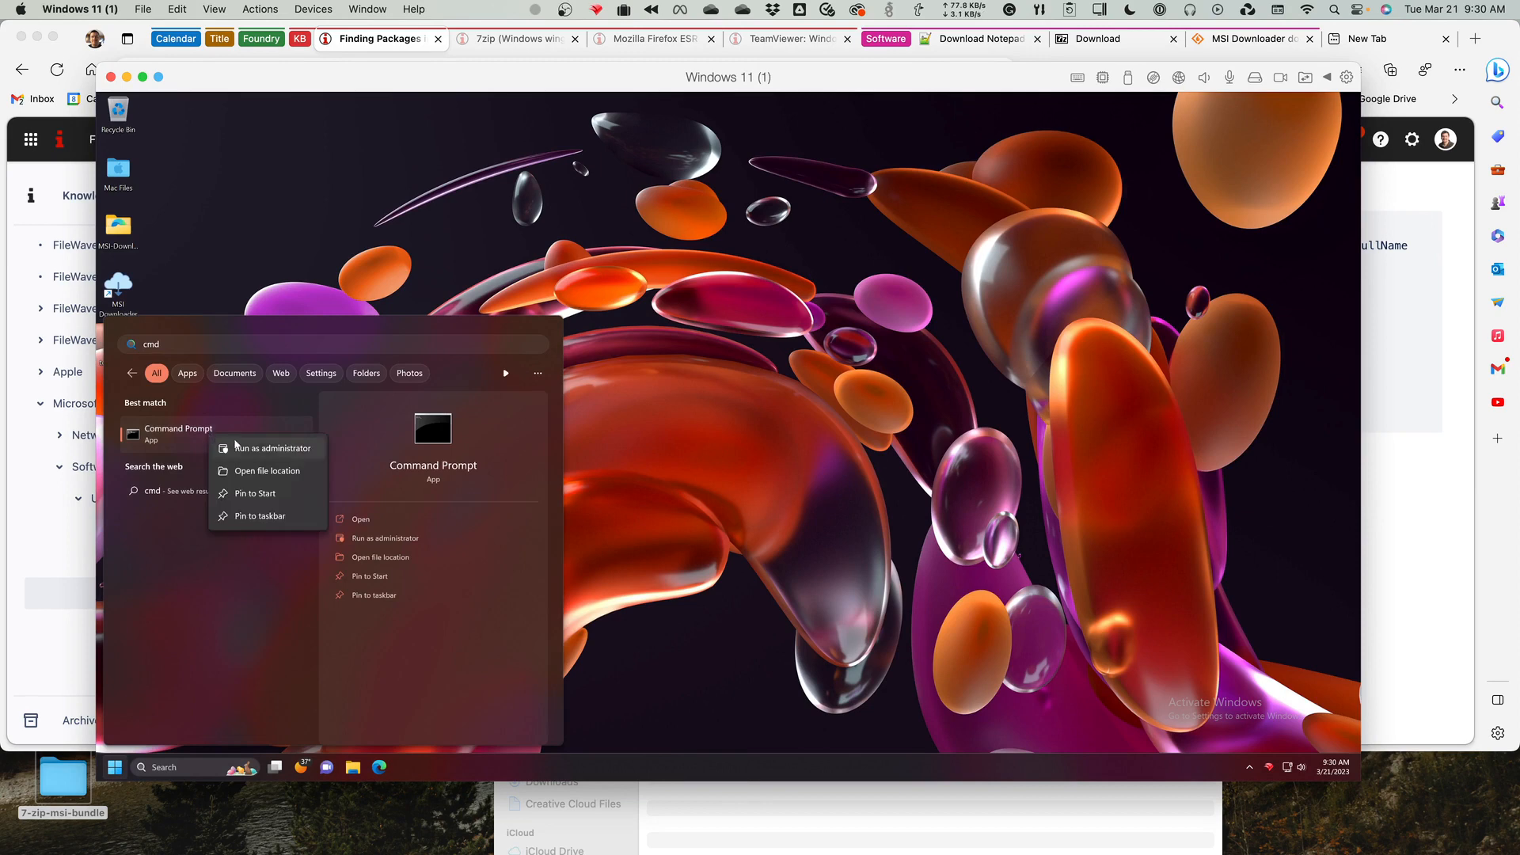
{"action": "left_click", "coordinate": [233, 446]}
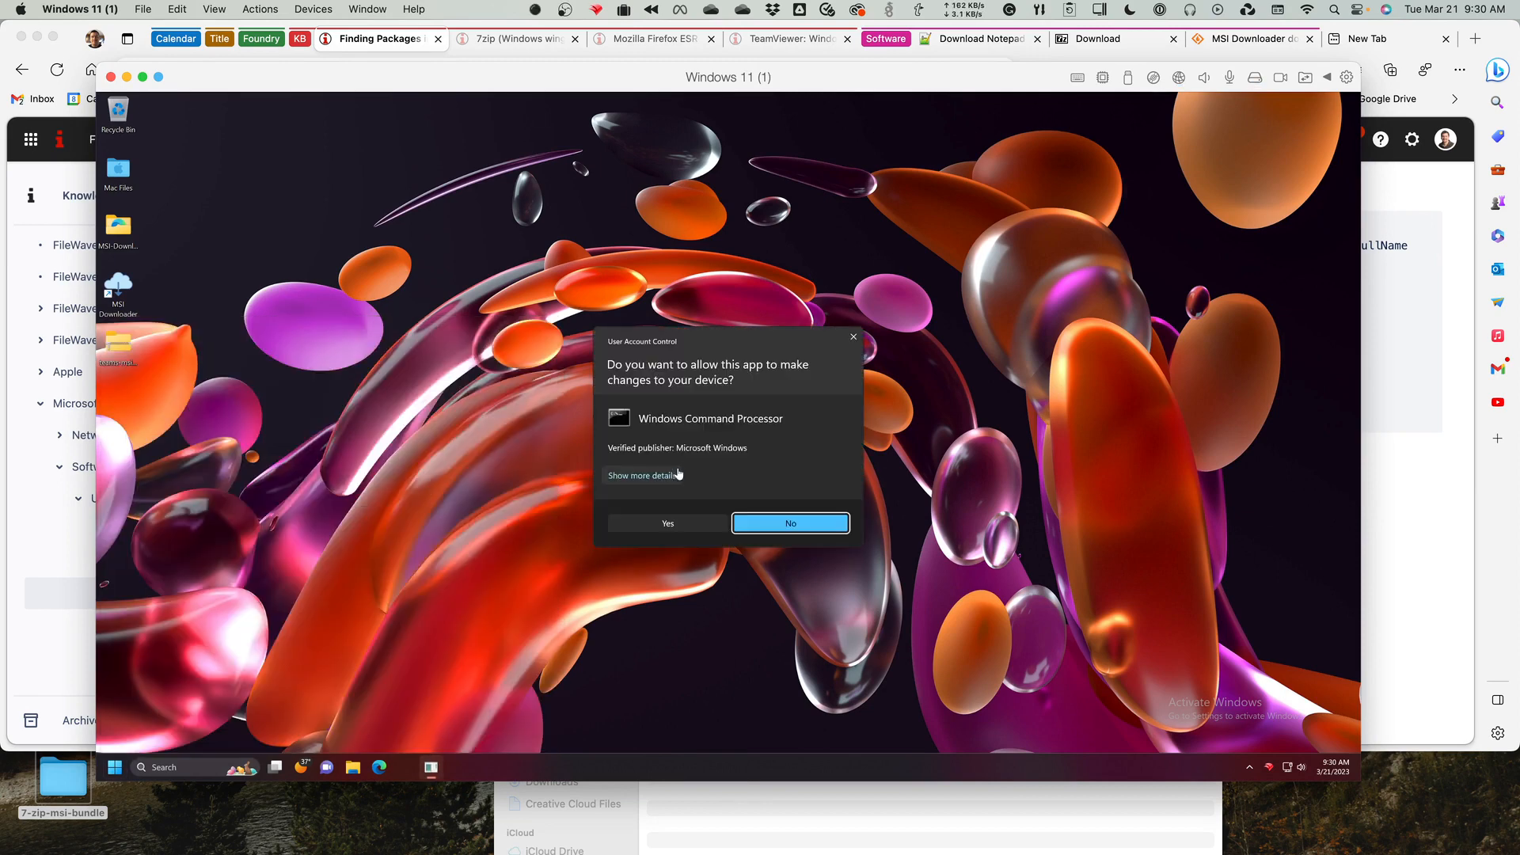
{"action": "left_click", "coordinate": [660, 521]}
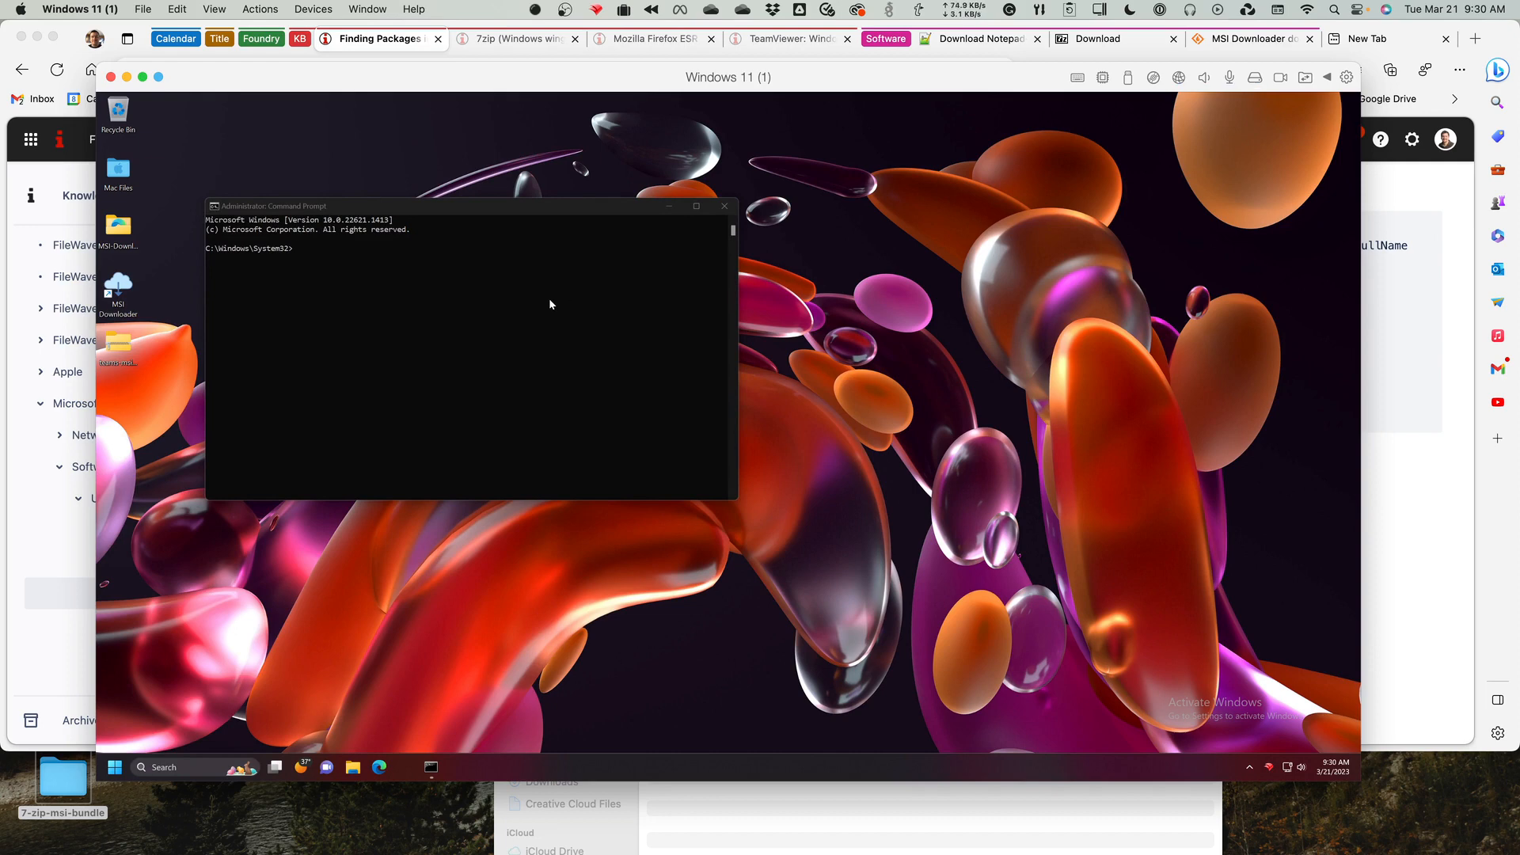
Check the installed winget version with winget -v and move the Command Prompt window toward the desktop's centre.
{"action": "left_click", "coordinate": [515, 298]}
{"action": "type", "text": "winget -v"}
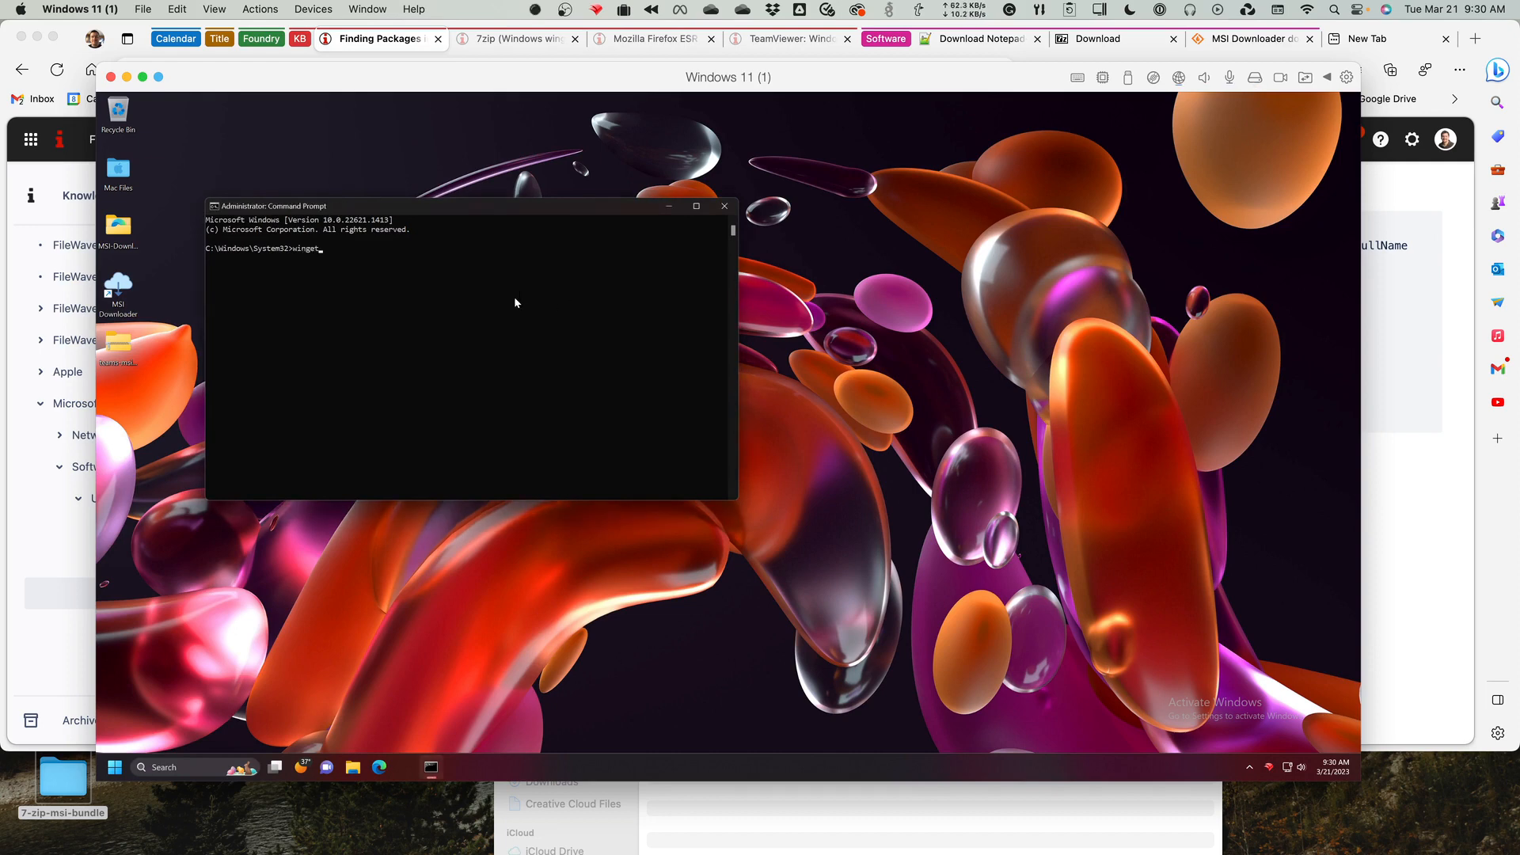
{"action": "key", "text": "Return"}
{"action": "left_click_drag", "start_coordinate": [496, 211], "coordinate": [637, 221]}
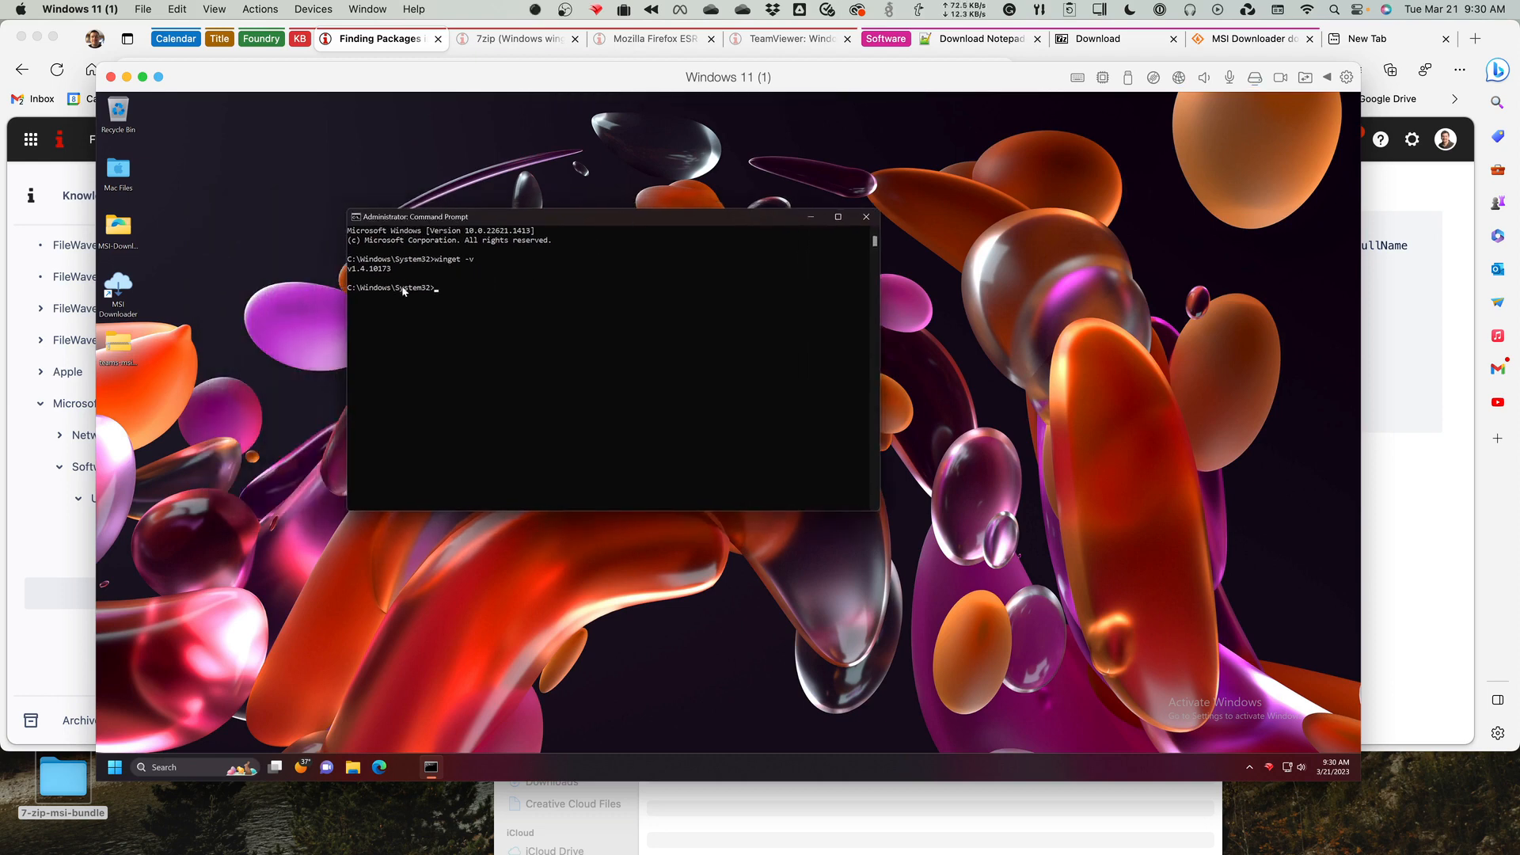
Return to the article in Microsoft Edge and examine the script lines that locate winget.exe, enter its directory and search for firefox.
{"action": "left_click", "coordinate": [73, 592]}
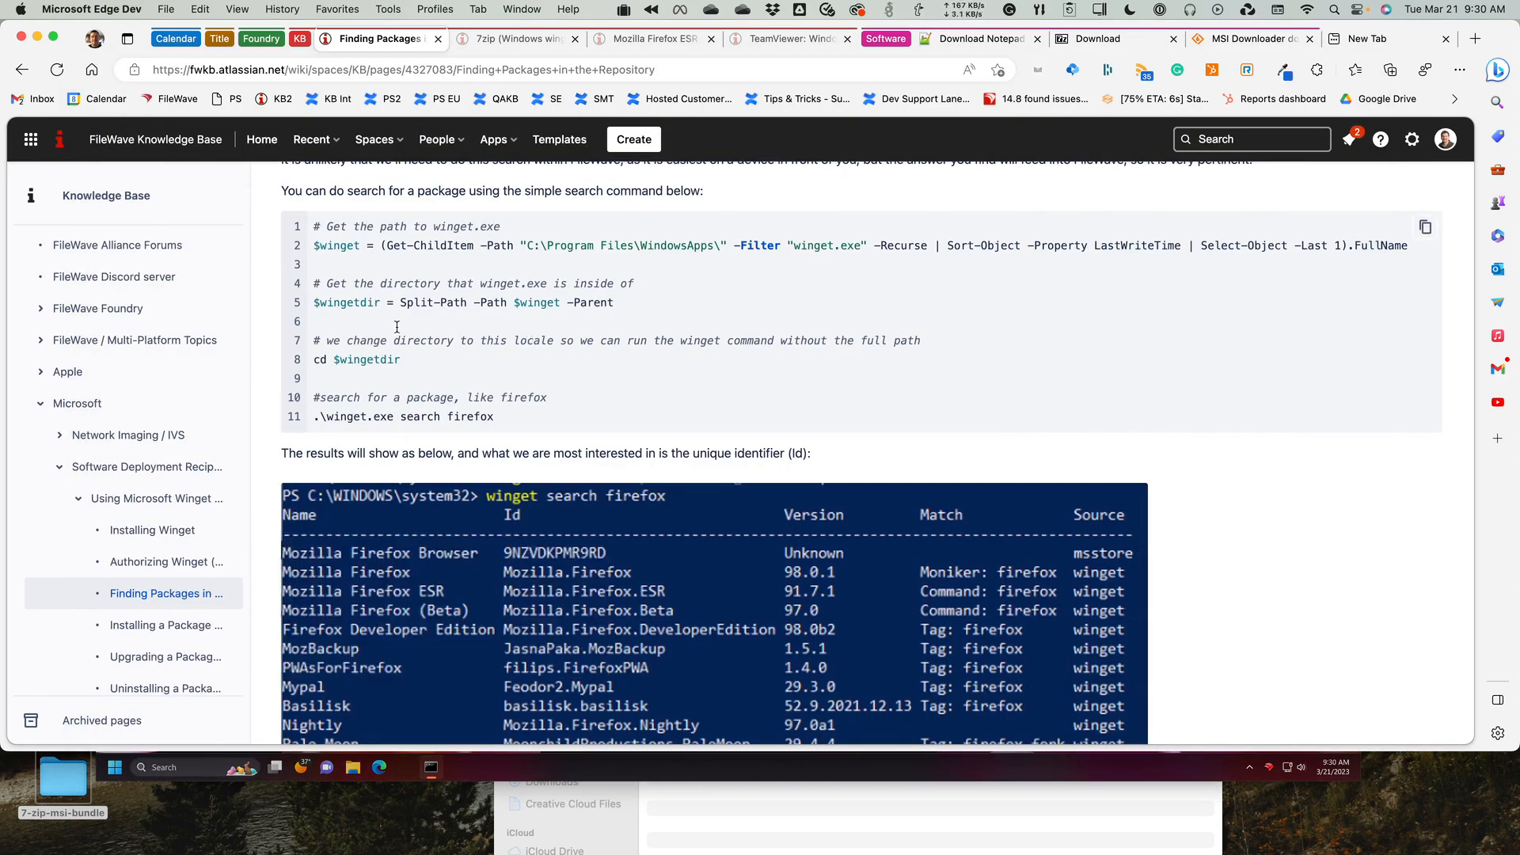
{"action": "triple_click", "coordinate": [341, 246]}
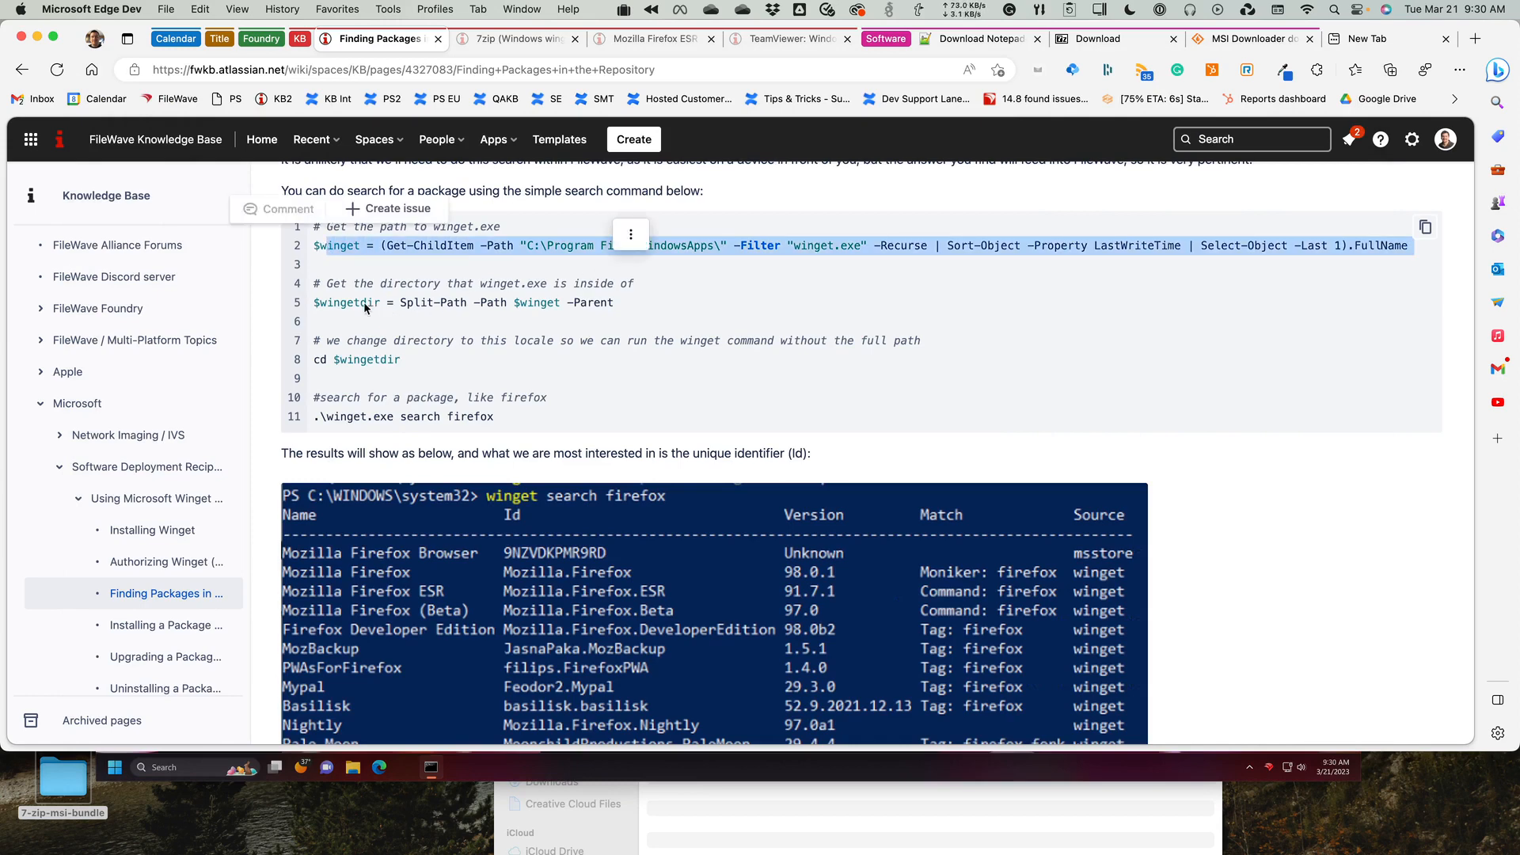
{"action": "triple_click", "coordinate": [340, 302]}
{"action": "left_click_drag", "start_coordinate": [360, 360], "coordinate": [381, 362]}
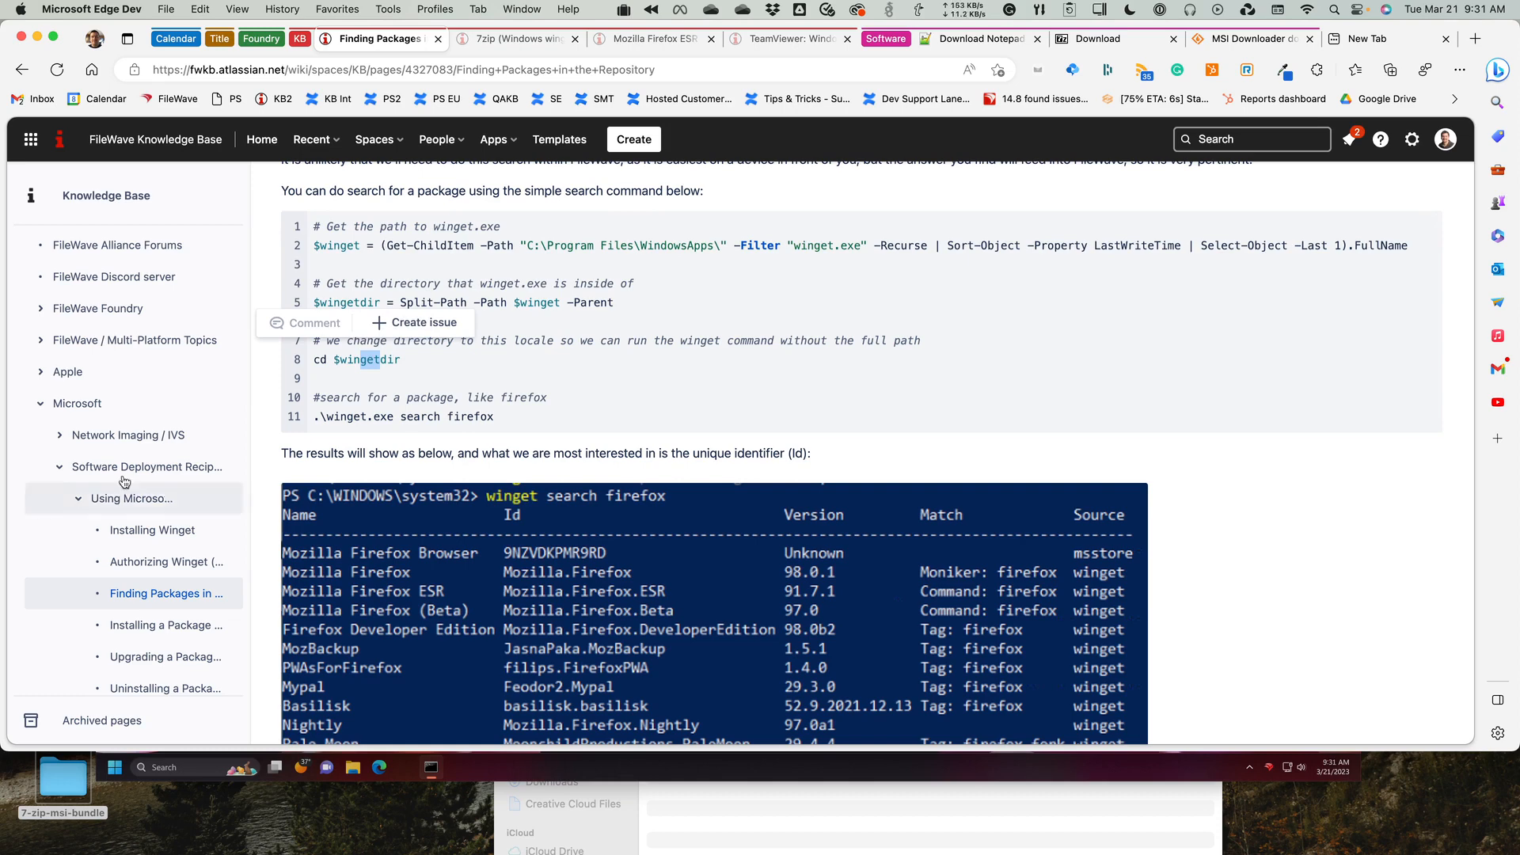
{"action": "left_click", "coordinate": [486, 353]}
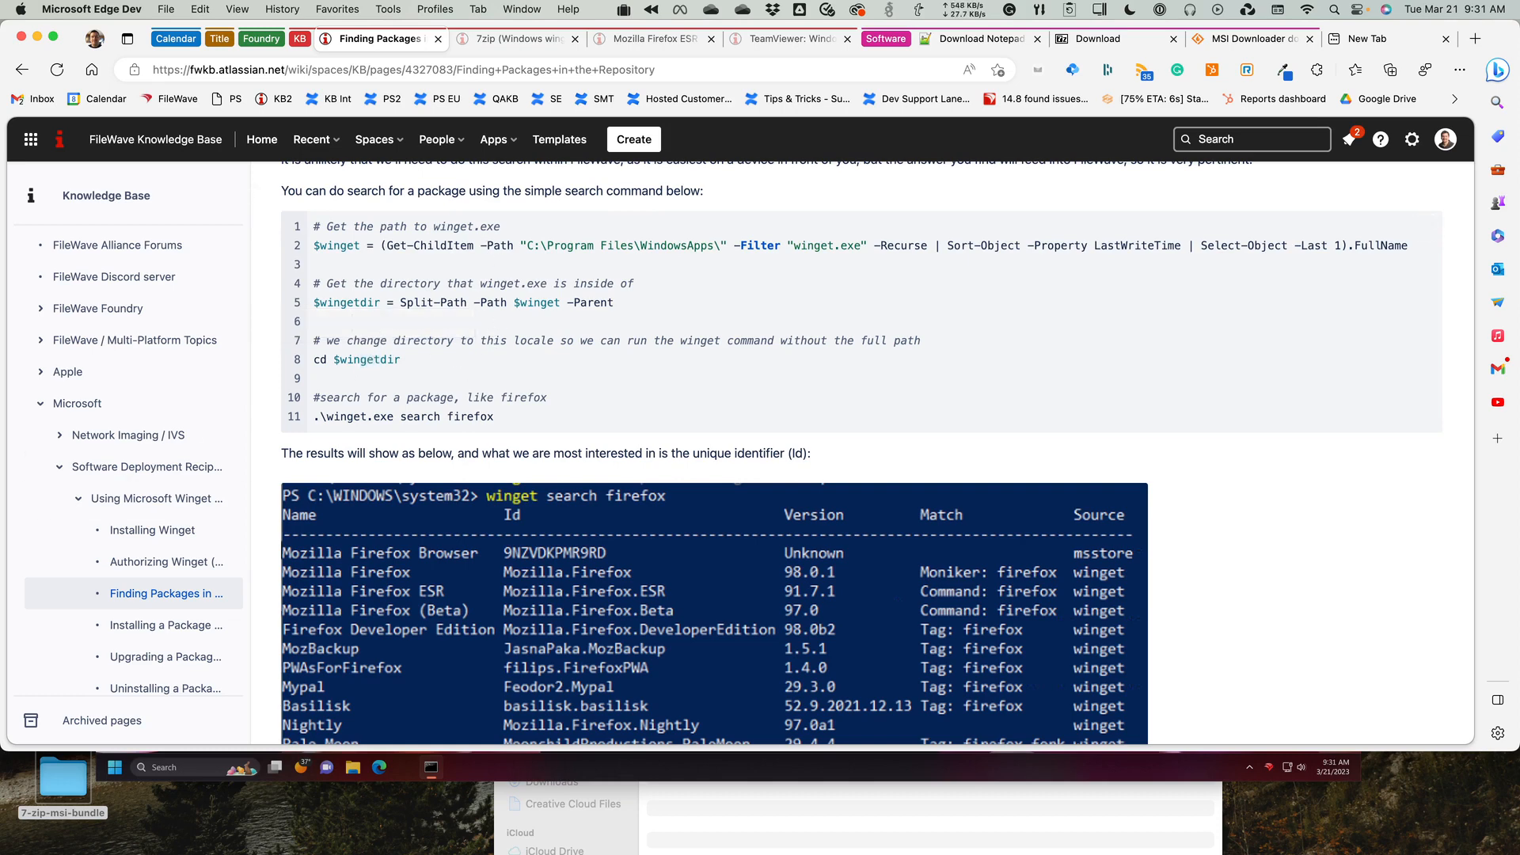
{"action": "key", "text": "super+Tab"}
{"action": "left_click", "coordinate": [493, 326]}
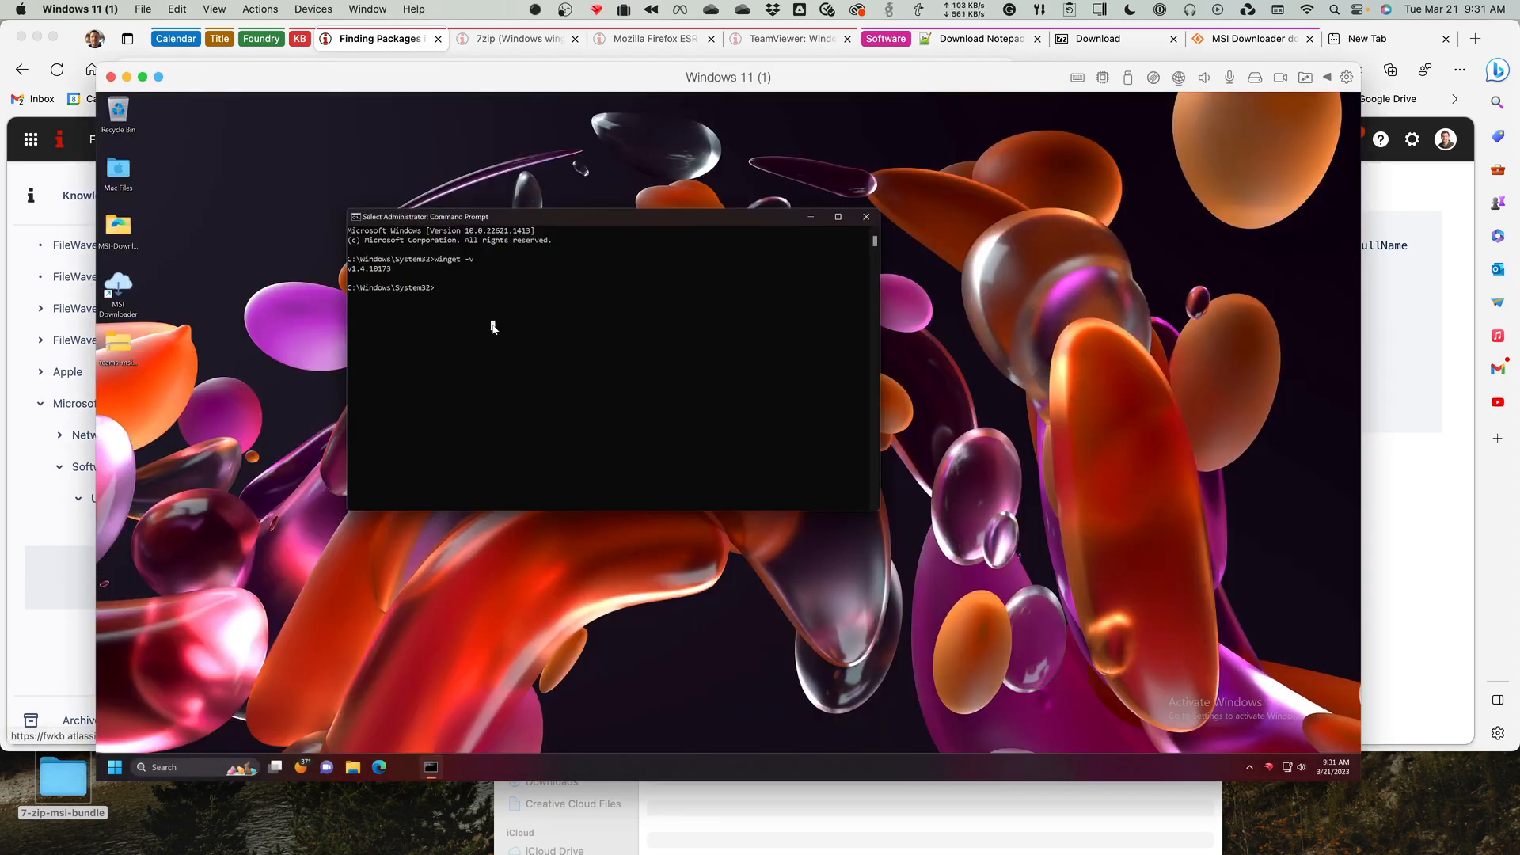
{"action": "left_click", "coordinate": [116, 23]}
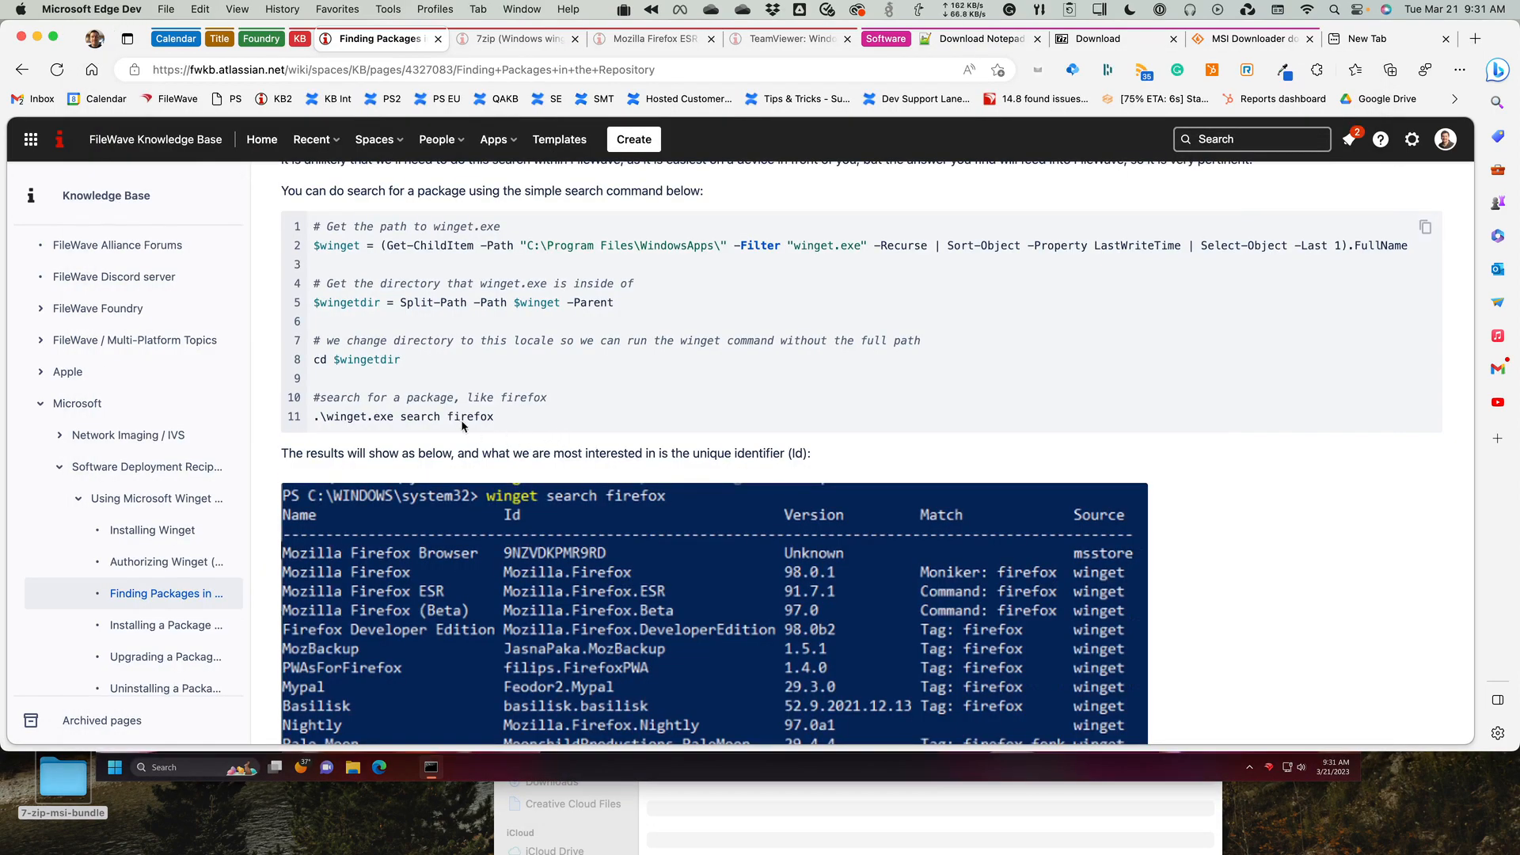
{"action": "left_click_drag", "start_coordinate": [368, 418], "coordinate": [453, 417]}
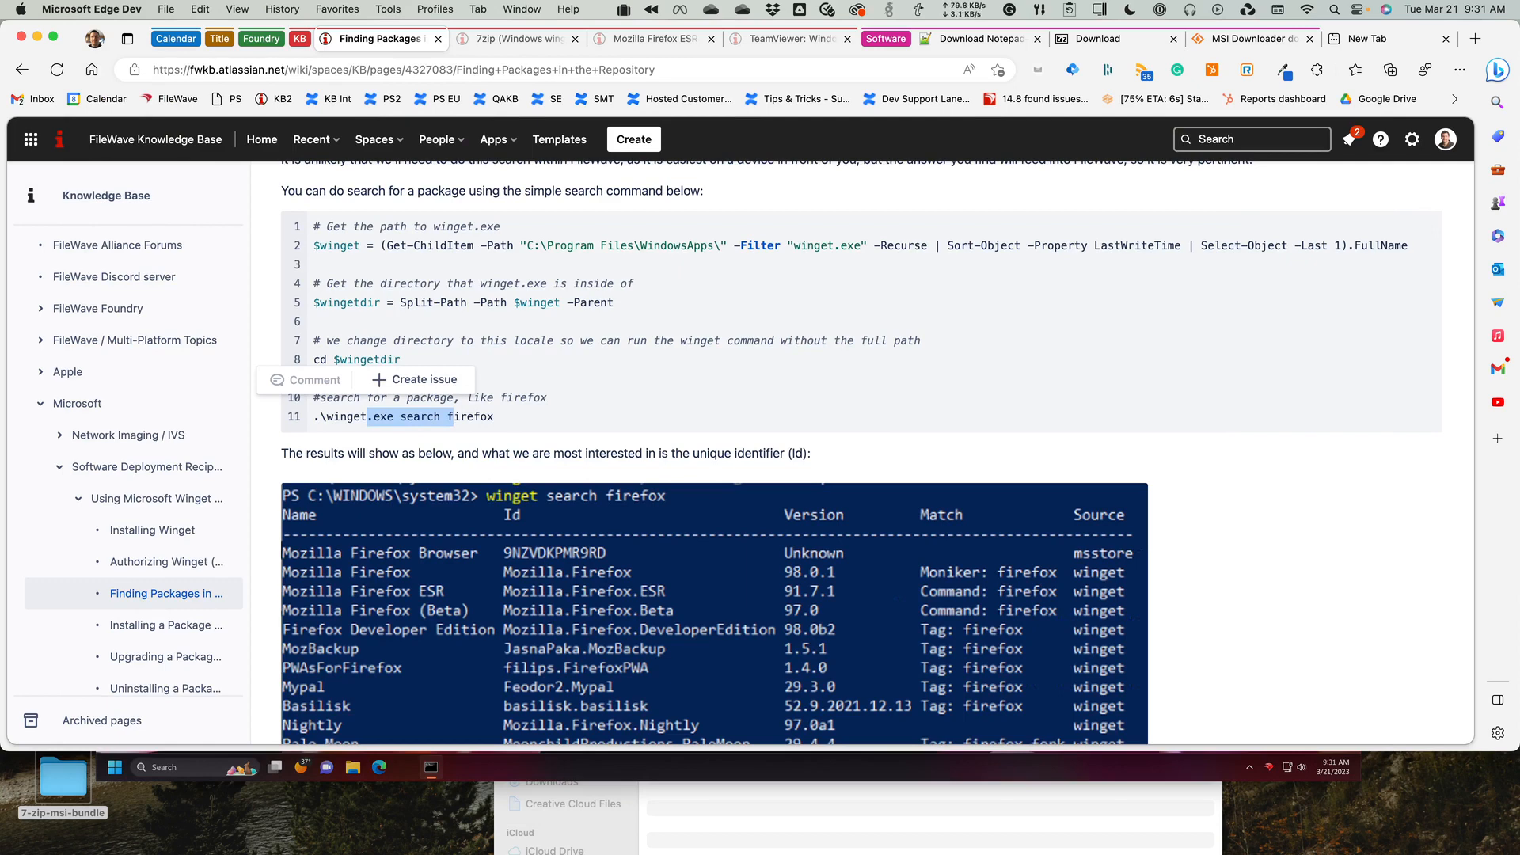
In the virtual machine's Command Prompt, run winget alone to list its commands, and search the repository with winget search Firefox.
{"action": "key", "text": "super+Tab"}
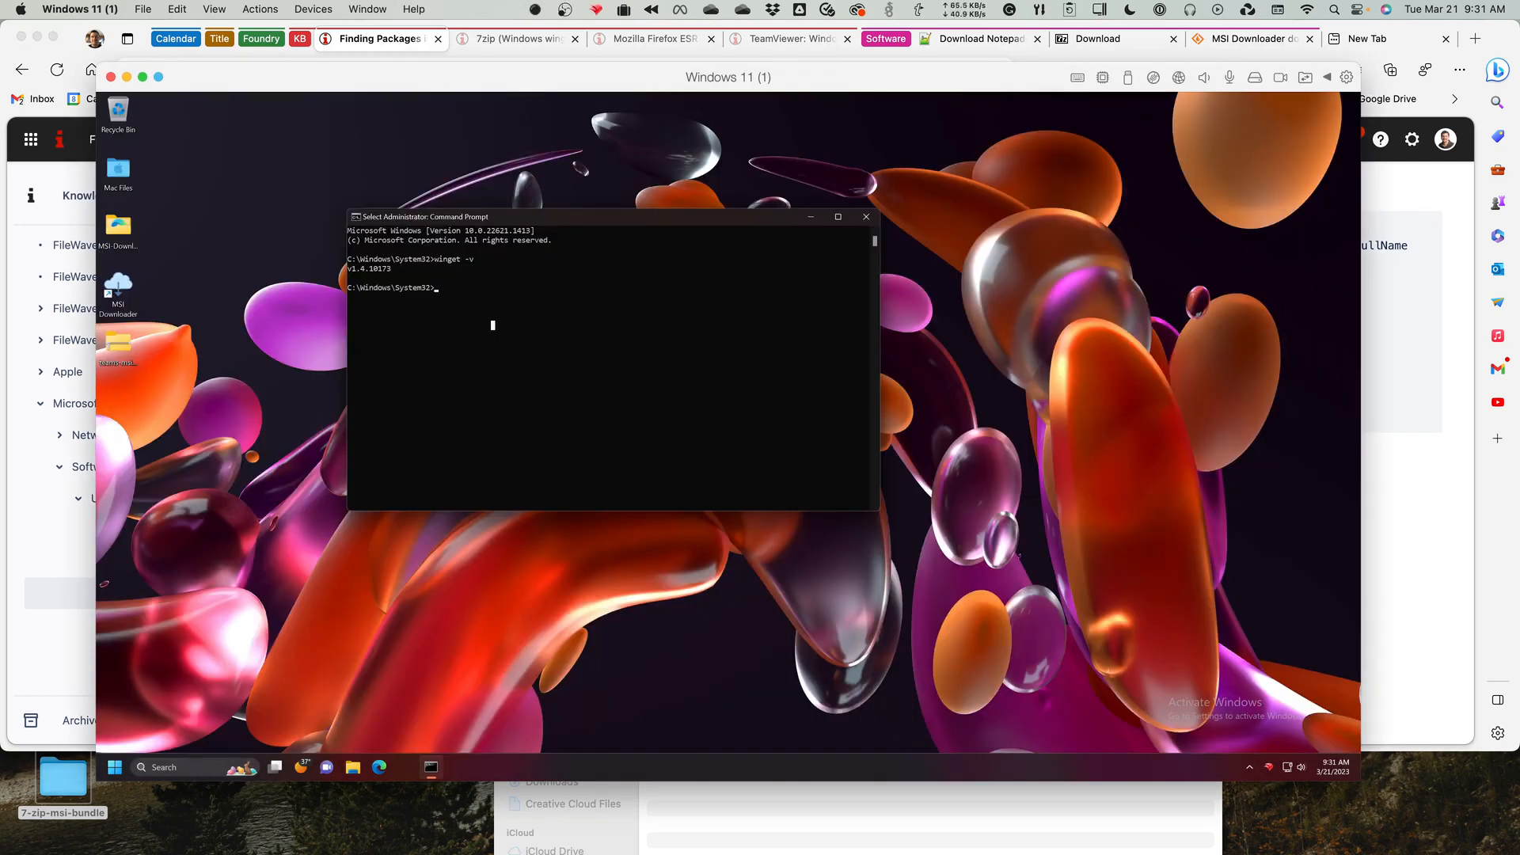
{"action": "type", "text": "winget /"}
{"action": "key", "text": "Return"}
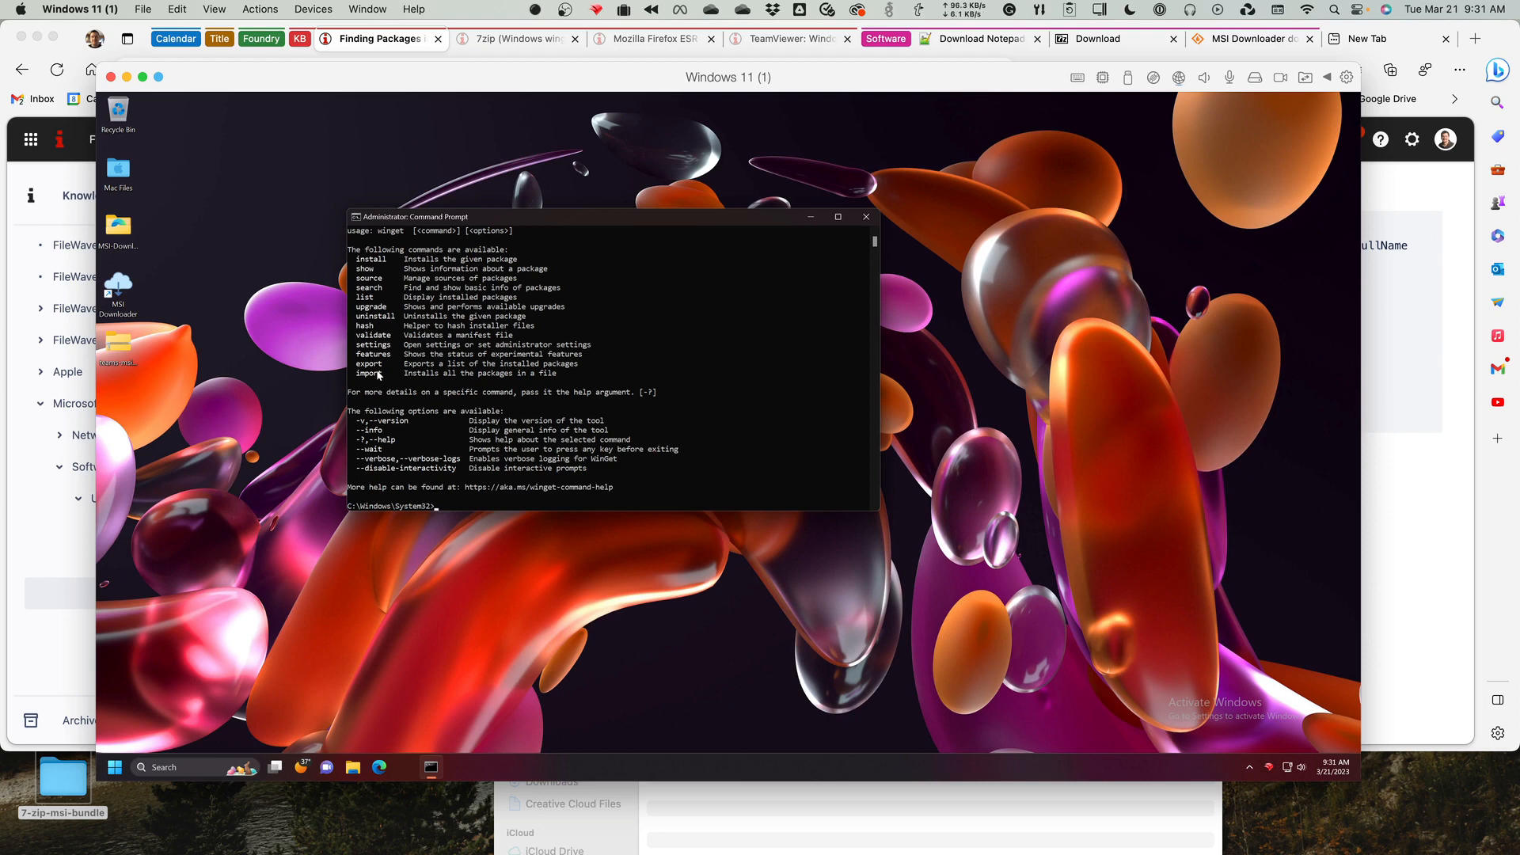
{"action": "type", "text": "winget search Firefox"}
{"action": "key", "text": "Return"}
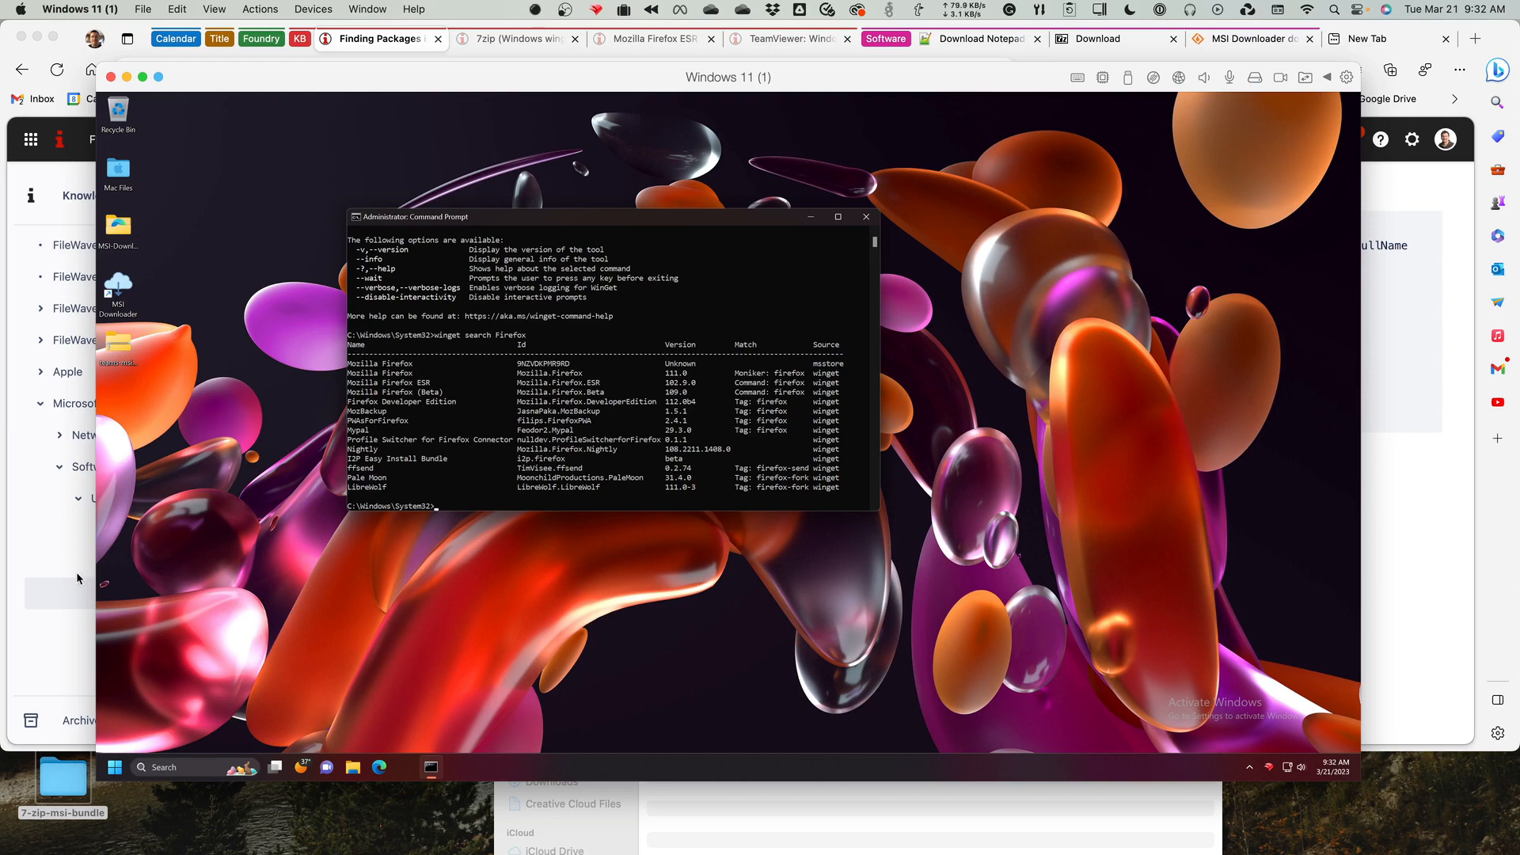
Return to Microsoft Edge, open the article Installing a Package with Winget, and view its install script.
{"action": "left_click", "coordinate": [126, 33]}
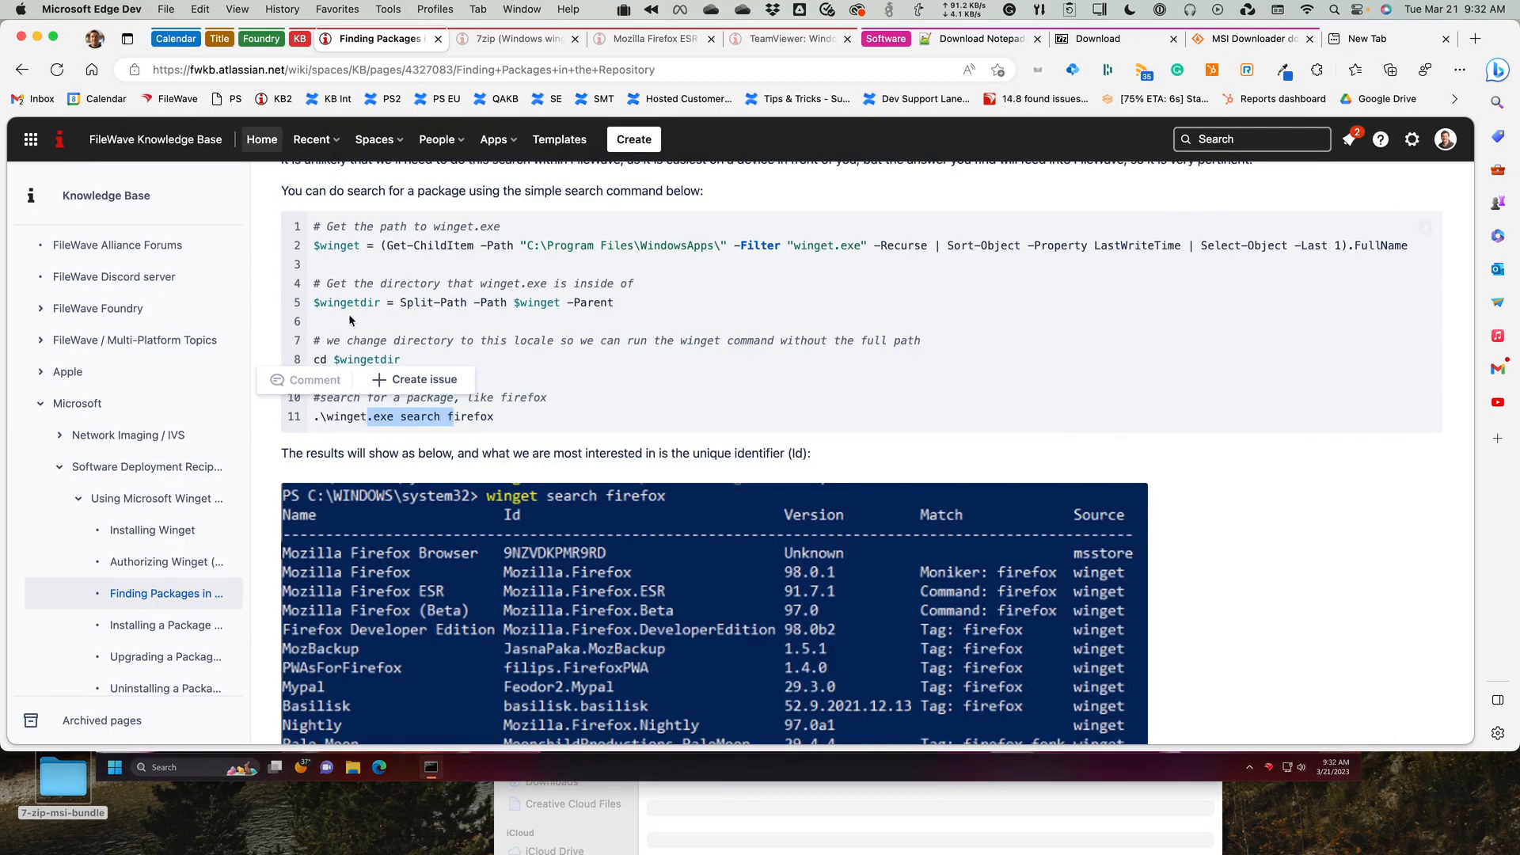
{"action": "scroll", "coordinate": [592, 391], "scroll_direction": "down", "scroll_amount": 5}
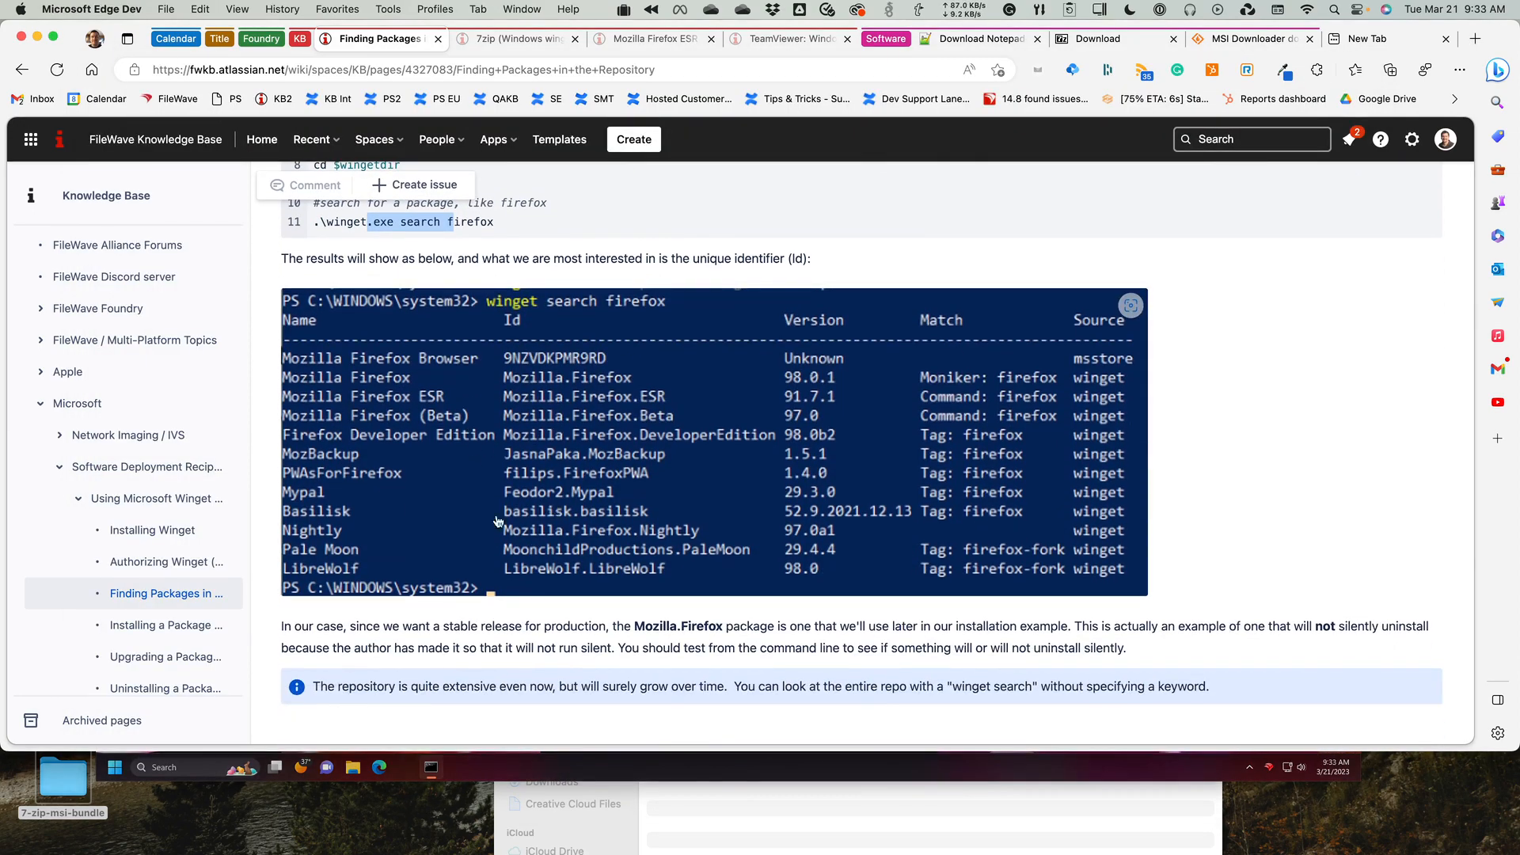
{"action": "left_click", "coordinate": [164, 633]}
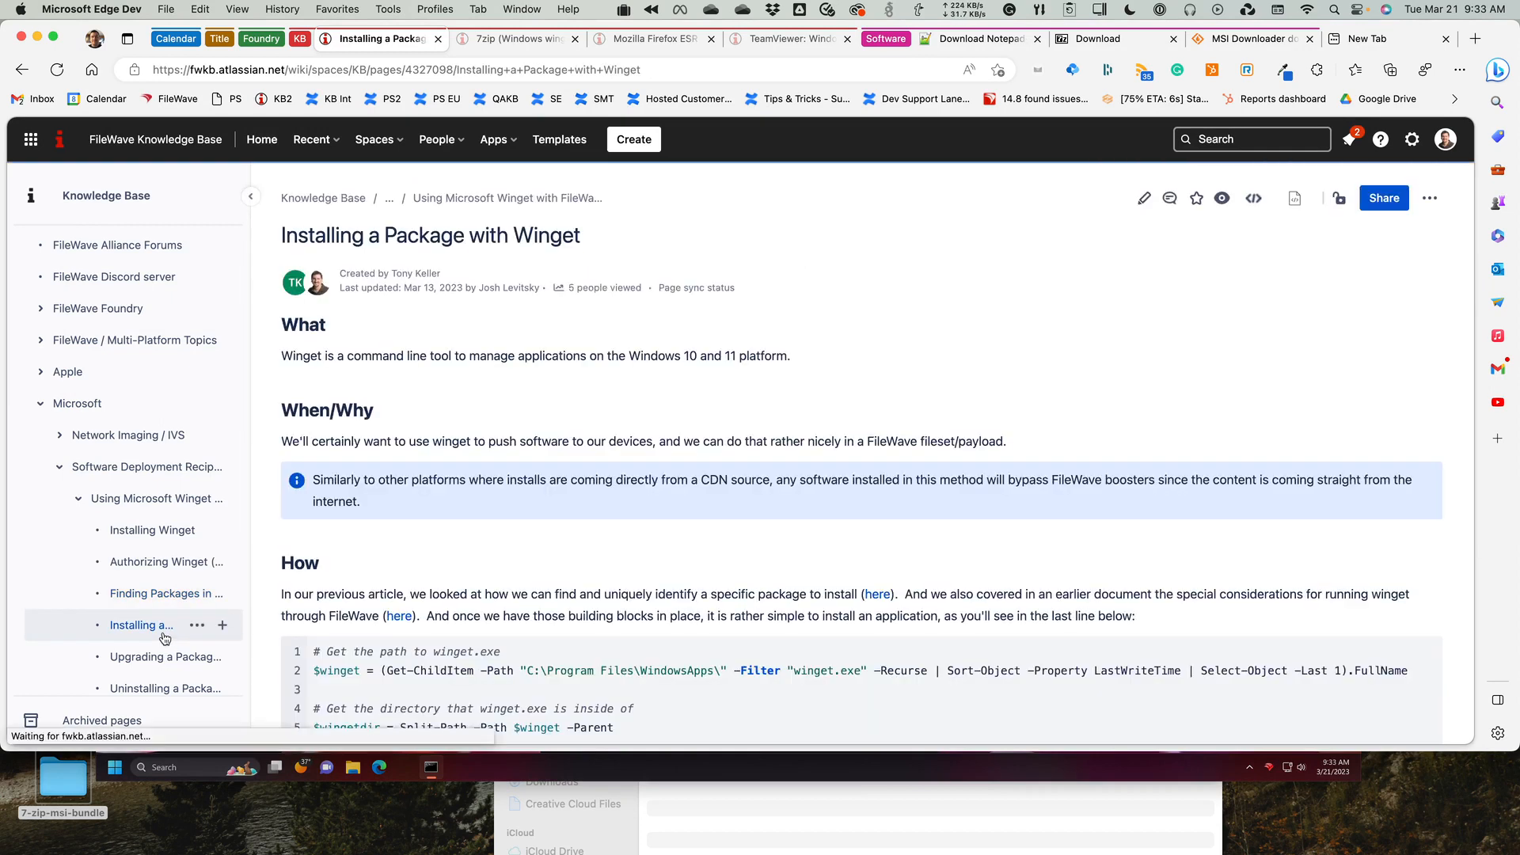
{"action": "scroll", "coordinate": [488, 576], "scroll_direction": "down", "scroll_amount": 2}
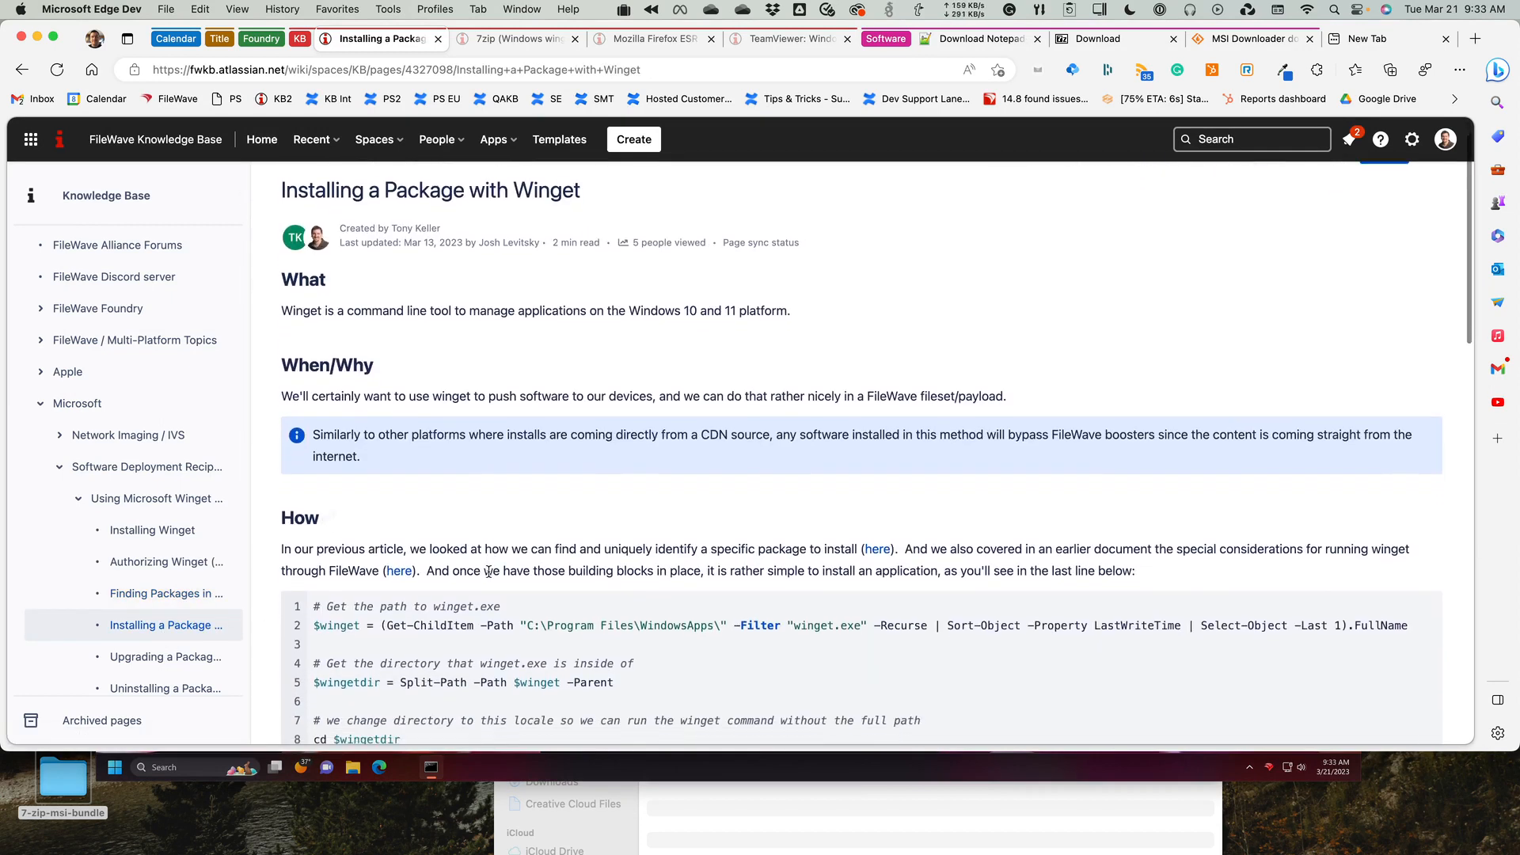
{"action": "scroll", "coordinate": [489, 570], "scroll_direction": "up", "scroll_amount": 2}
{"action": "scroll", "coordinate": [489, 573], "scroll_direction": "down", "scroll_amount": 6}
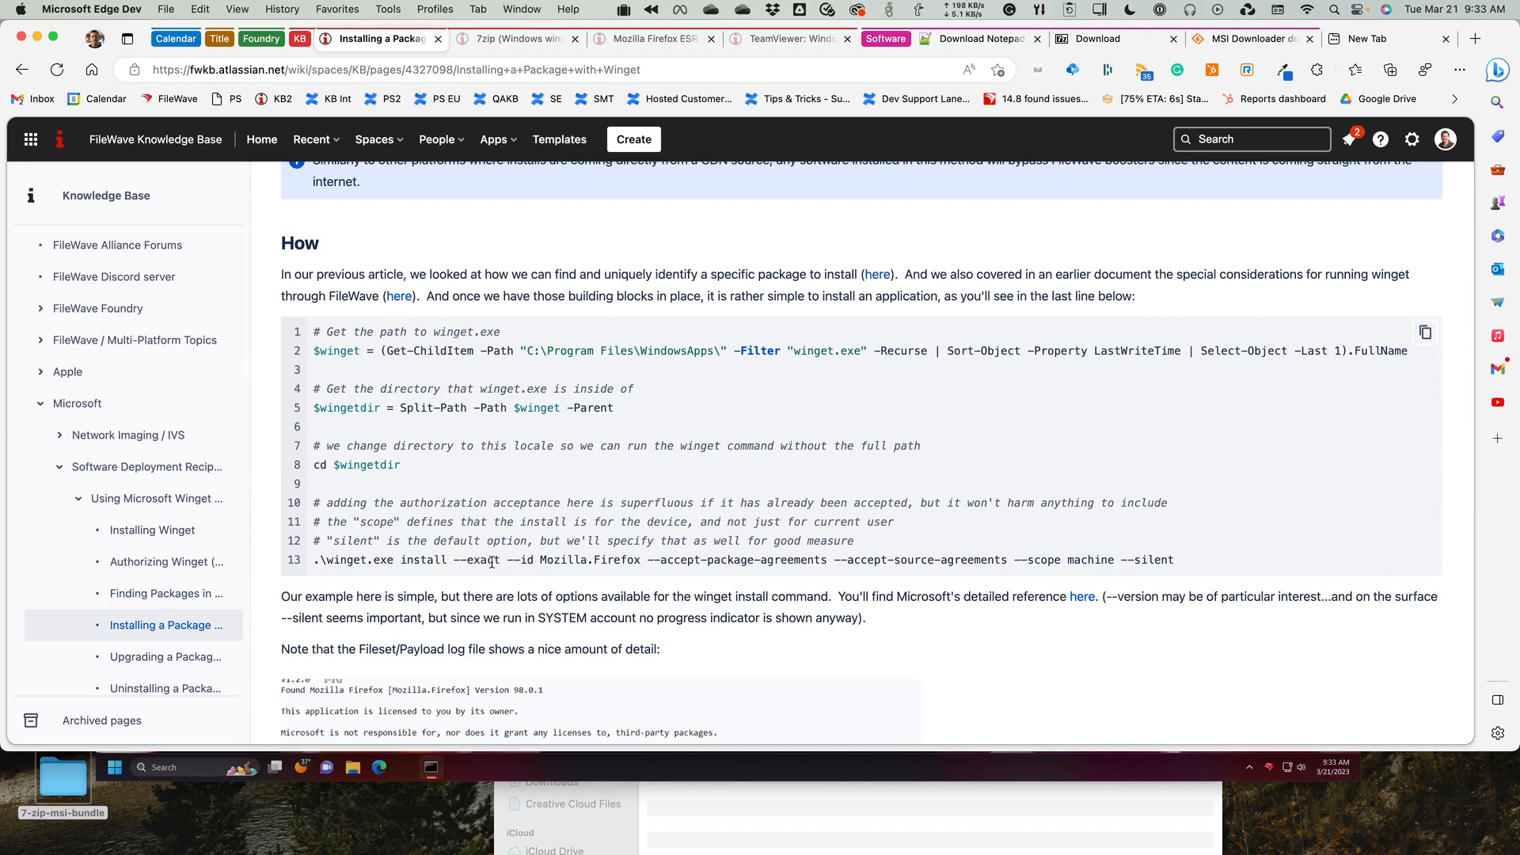
Examine the install command's --exact, --id Mozilla.Firefox, --accept-package-agreements, --accept-source-agreements and --scope machine options.
{"action": "left_click_drag", "start_coordinate": [501, 560], "coordinate": [469, 559]}
{"action": "left_click_drag", "start_coordinate": [464, 560], "coordinate": [454, 561]}
{"action": "left_click", "coordinate": [566, 566]}
{"action": "left_click_drag", "start_coordinate": [555, 561], "coordinate": [607, 560]}
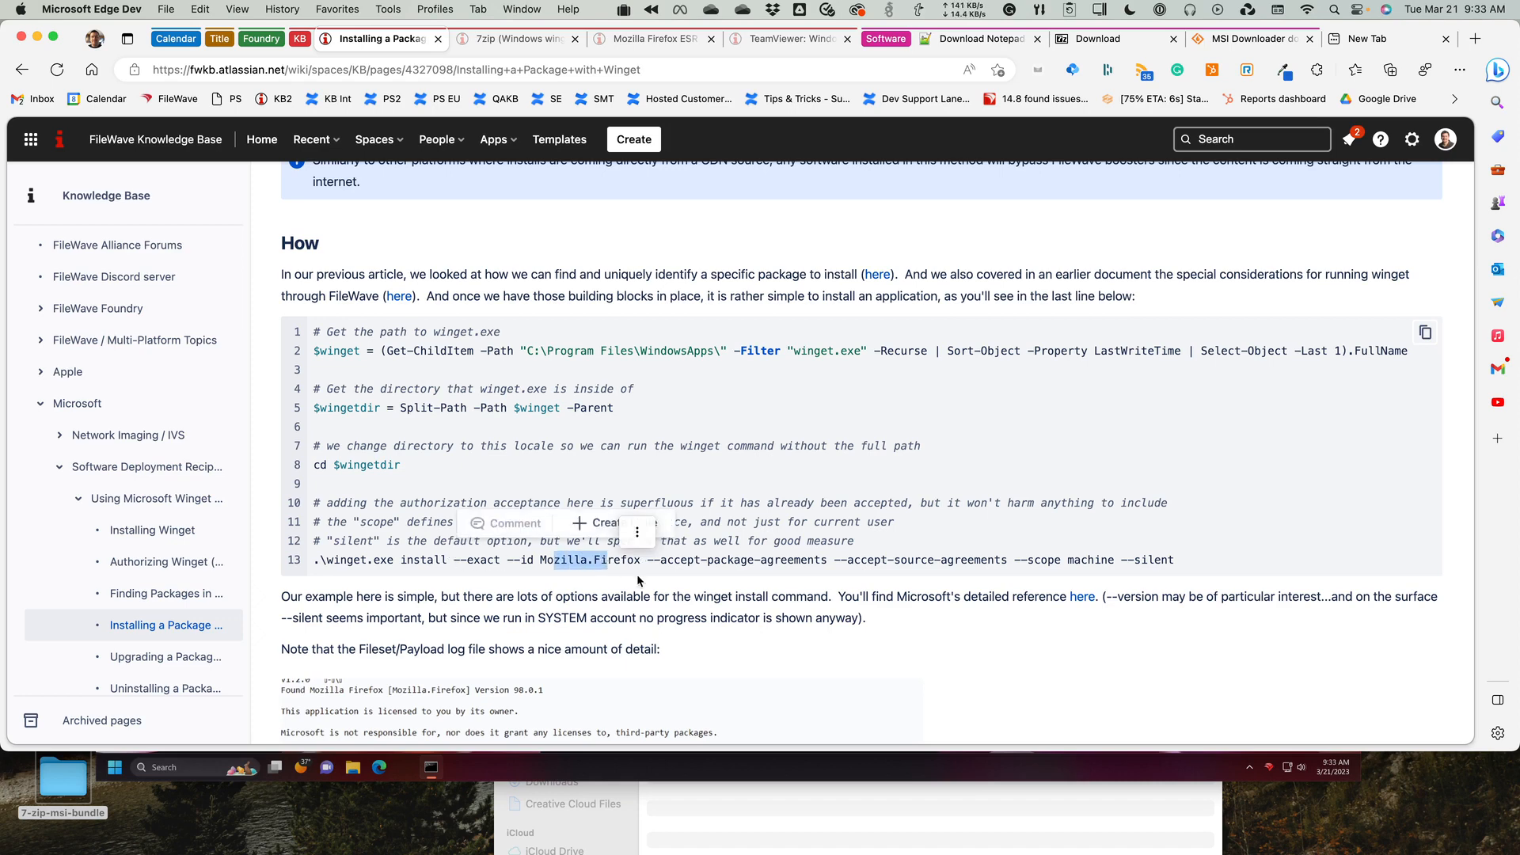
{"action": "left_click", "coordinate": [684, 557]}
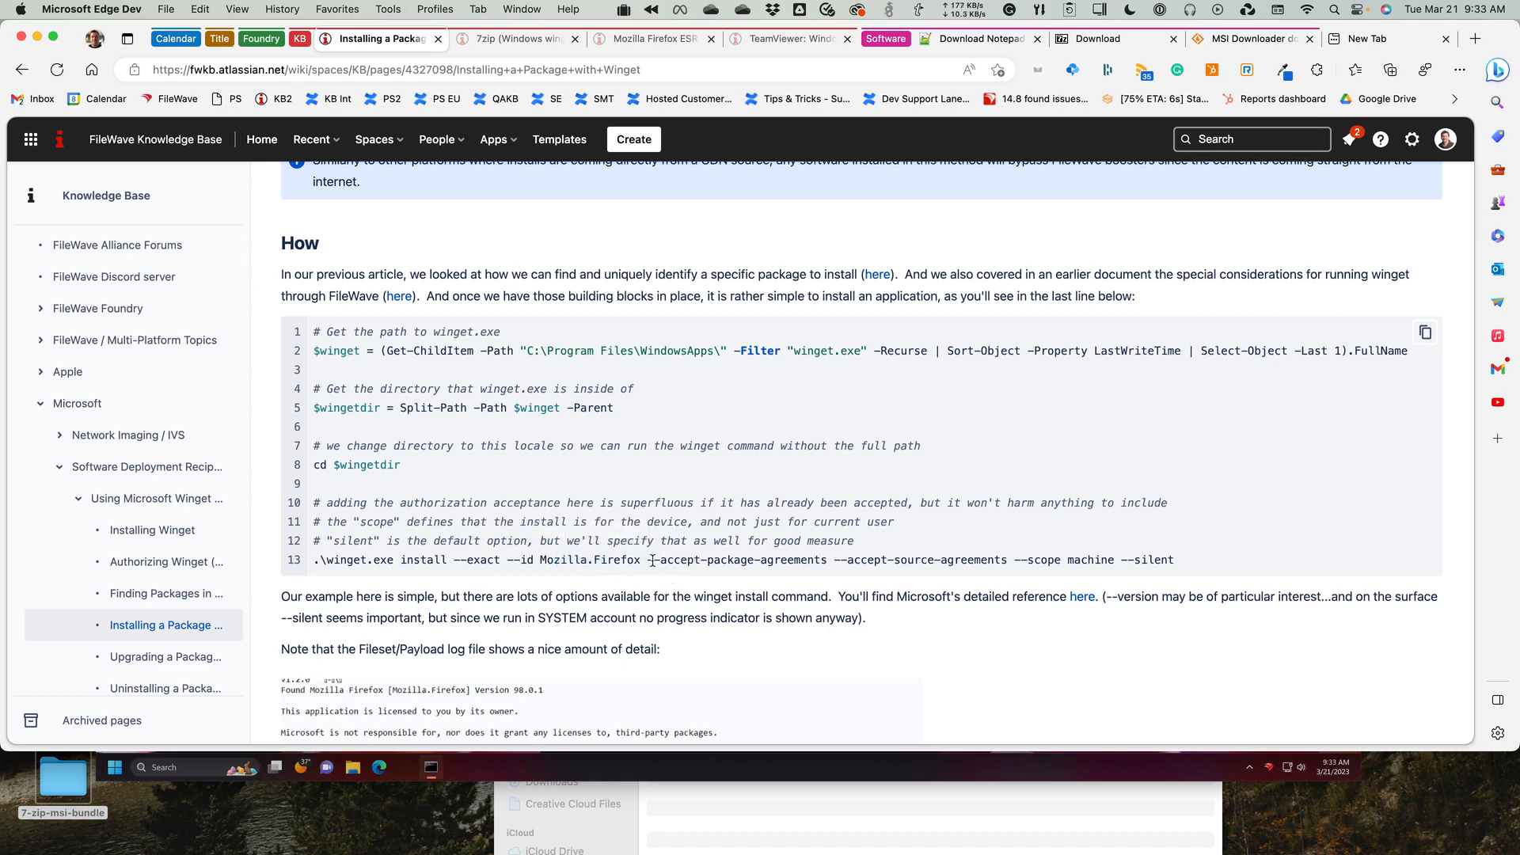
{"action": "left_click_drag", "start_coordinate": [647, 561], "coordinate": [801, 562]}
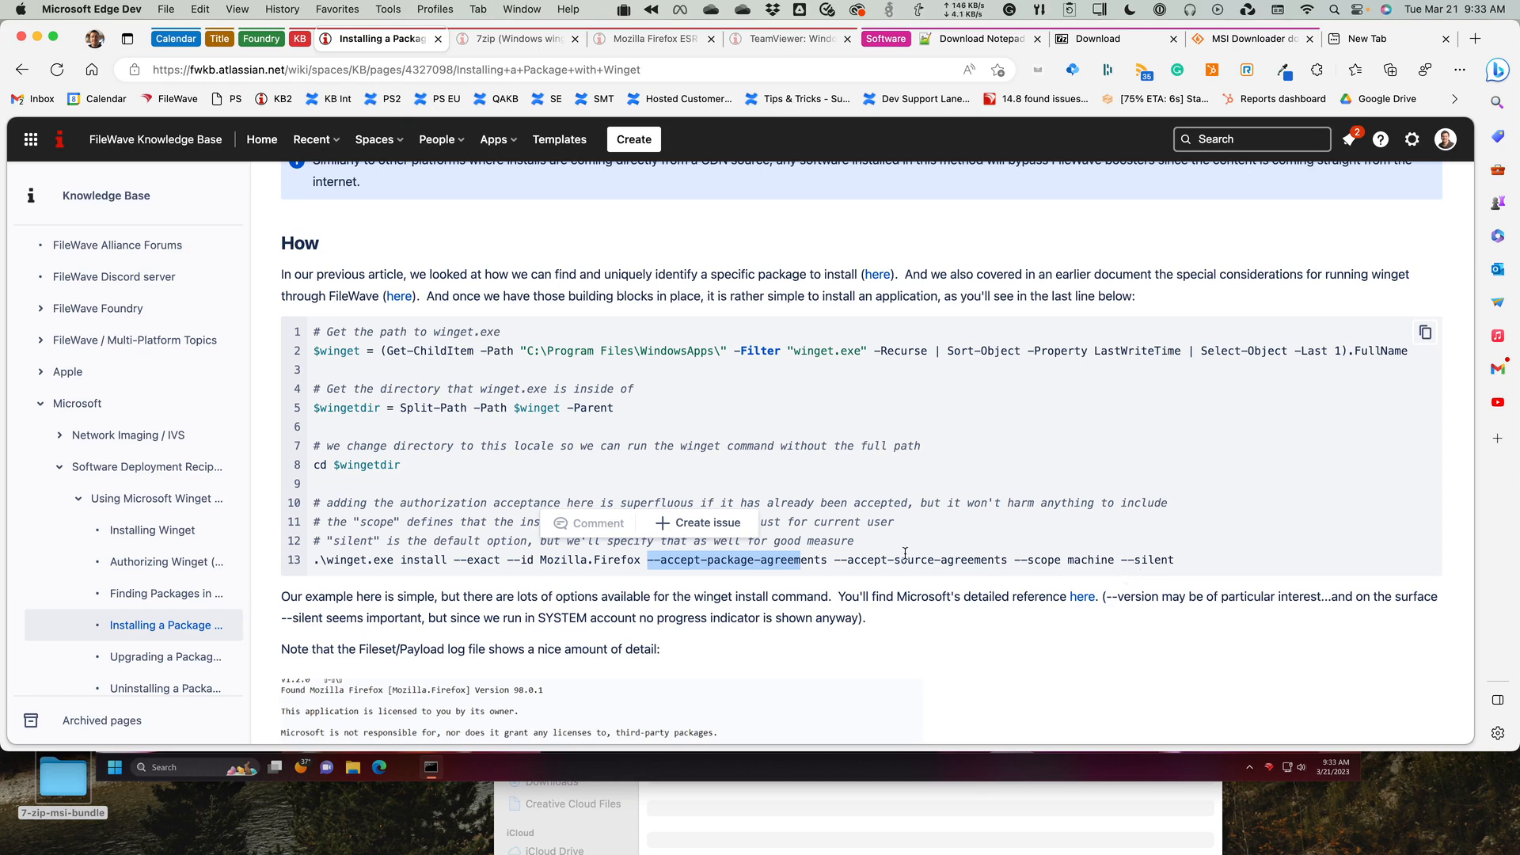
{"action": "left_click", "coordinate": [1087, 560]}
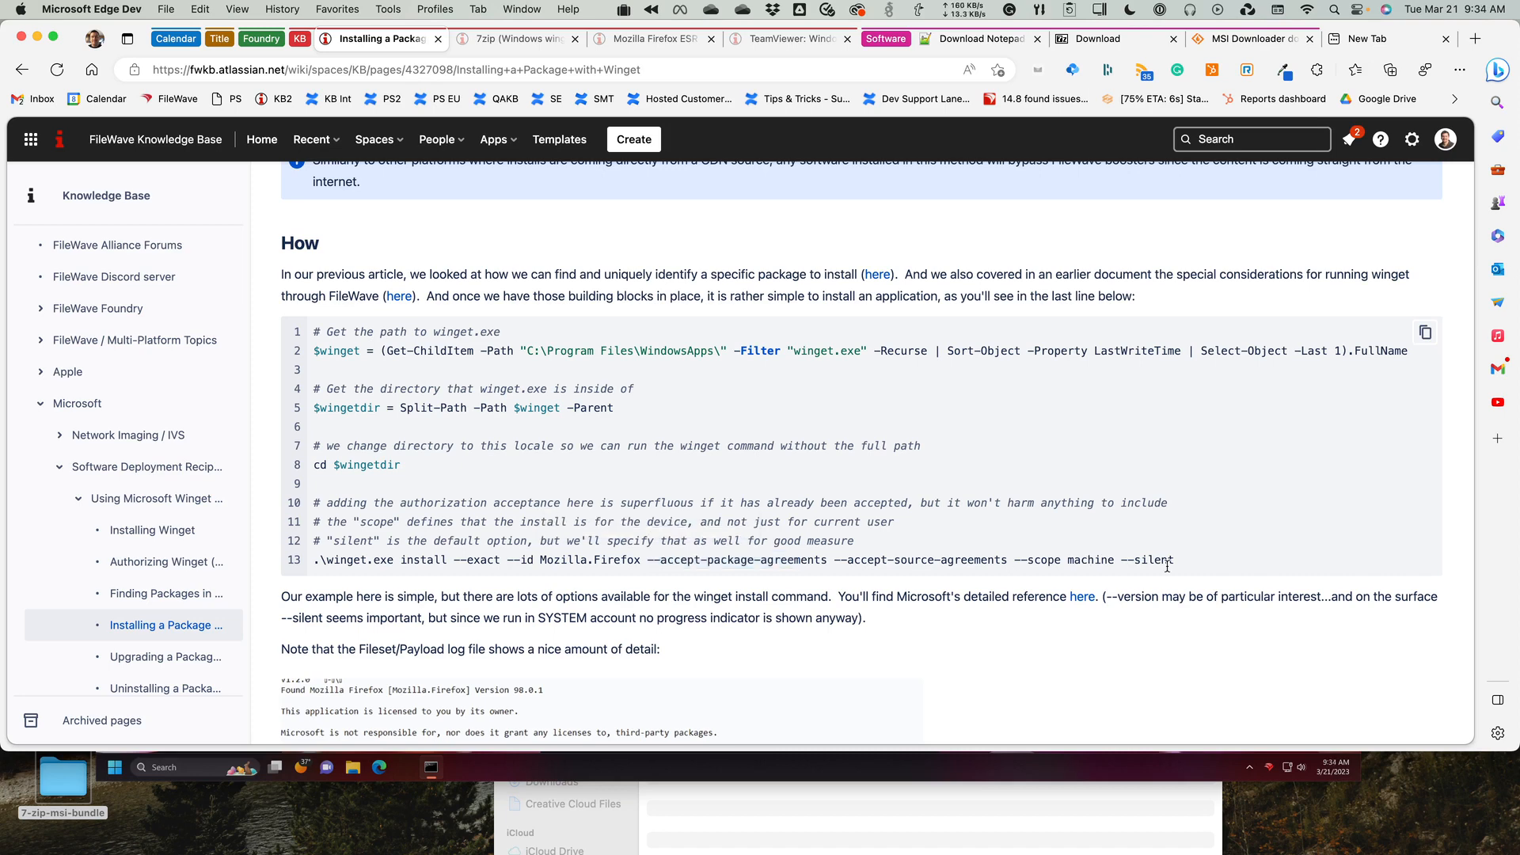
Copy winget.exe install --exact --id Mozilla.Firefox --accept-package-agreements --accept-source-agreements --scope machine --silent from the script's last line.
{"action": "left_click_drag", "start_coordinate": [1175, 561], "coordinate": [401, 561]}
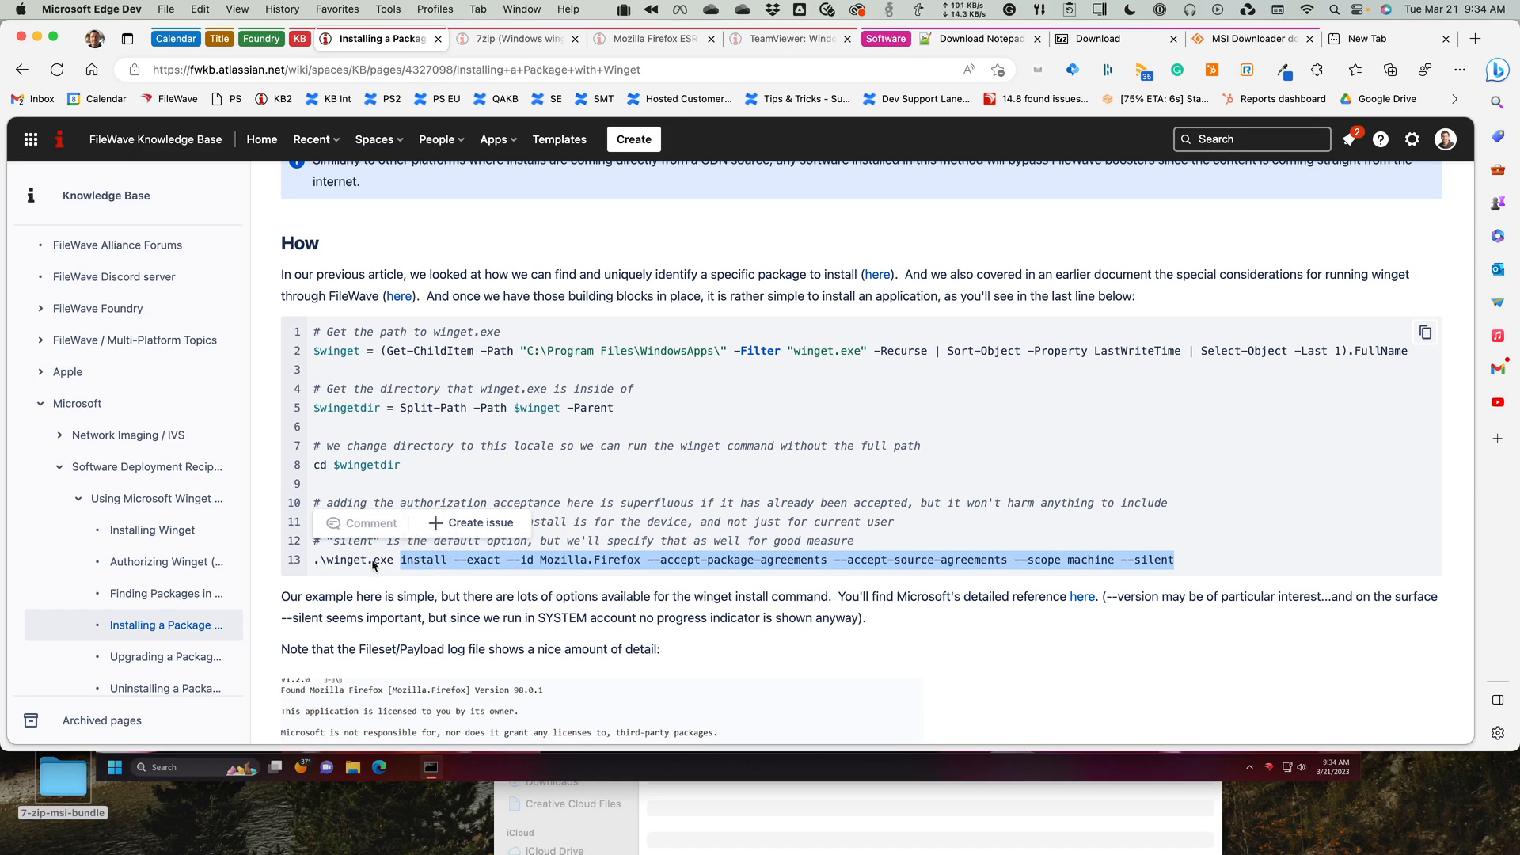
{"action": "left_click_drag", "start_coordinate": [1200, 560], "coordinate": [329, 561]}
{"action": "left_click", "coordinate": [201, 9]}
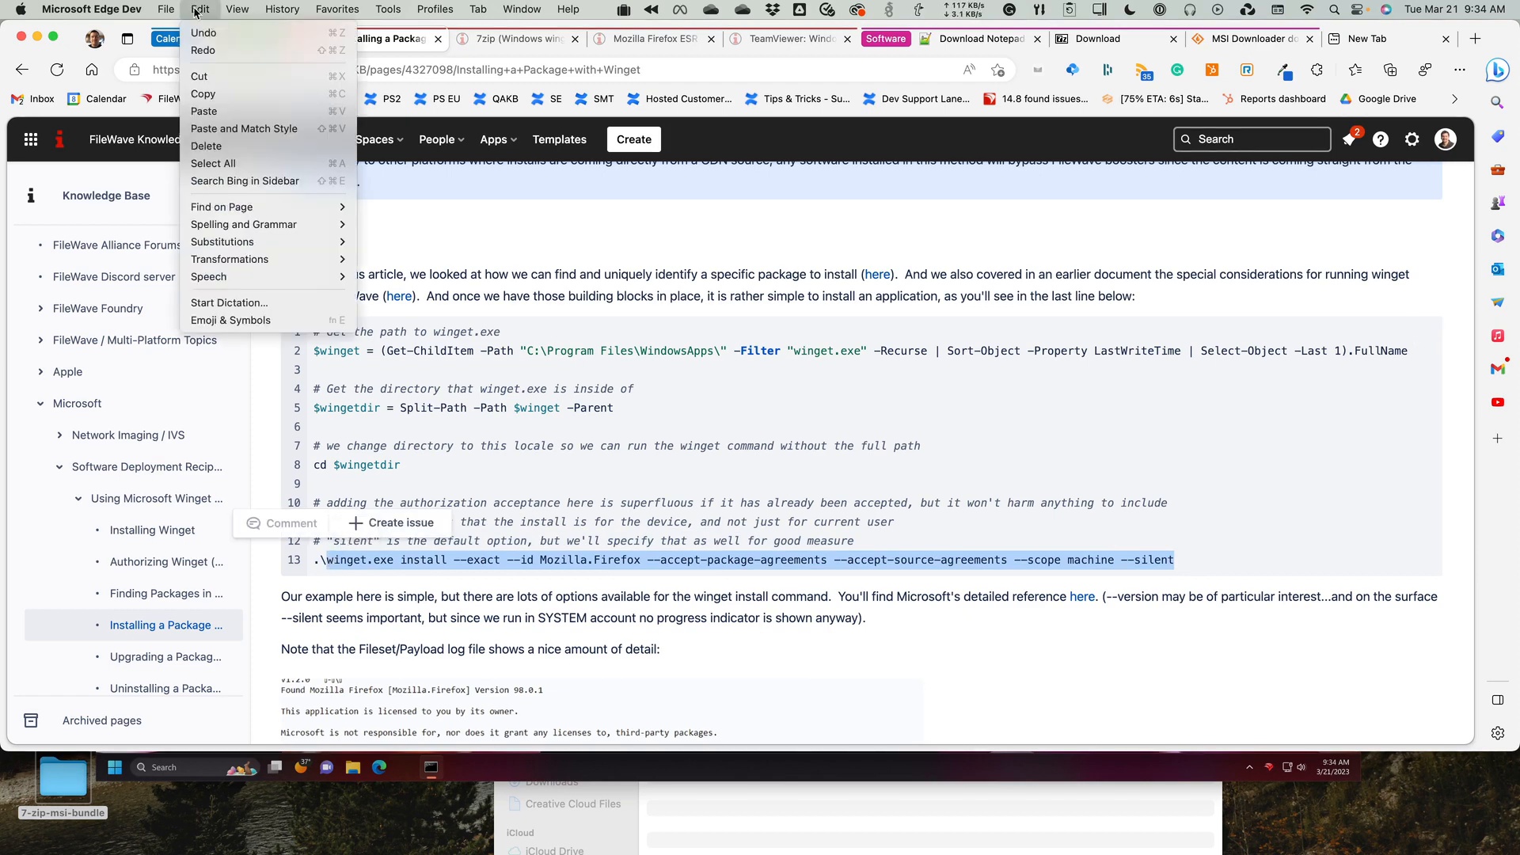
{"action": "left_click", "coordinate": [222, 94]}
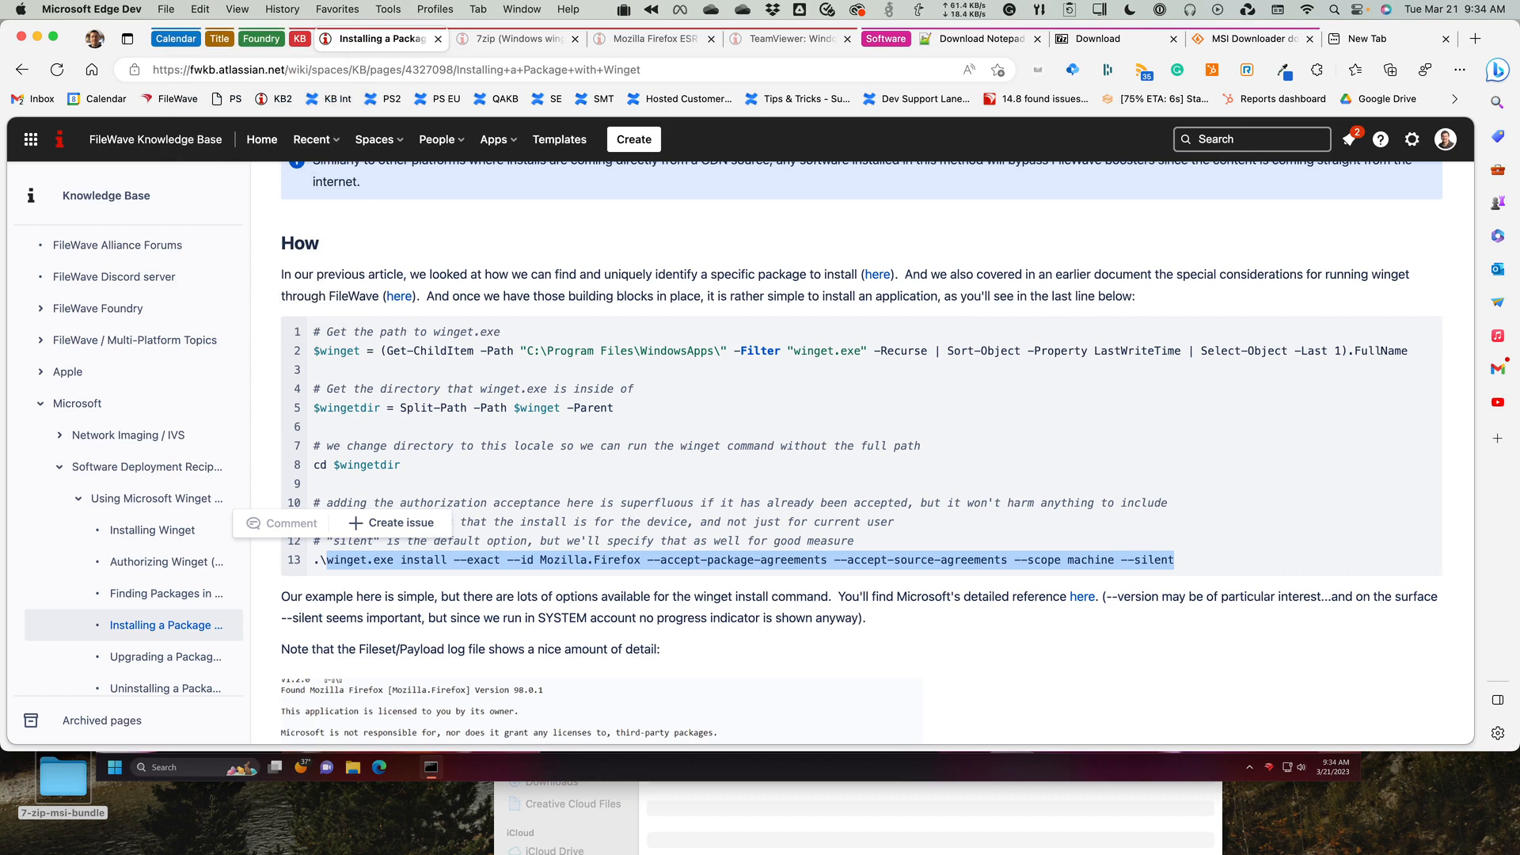
In the Windows 11 virtual machine, run the copied winget install command for Mozilla.Firefox in an enlarged Command Prompt, and select the desktop's Firefox shortcut.
{"action": "key", "text": "super+Tab"}
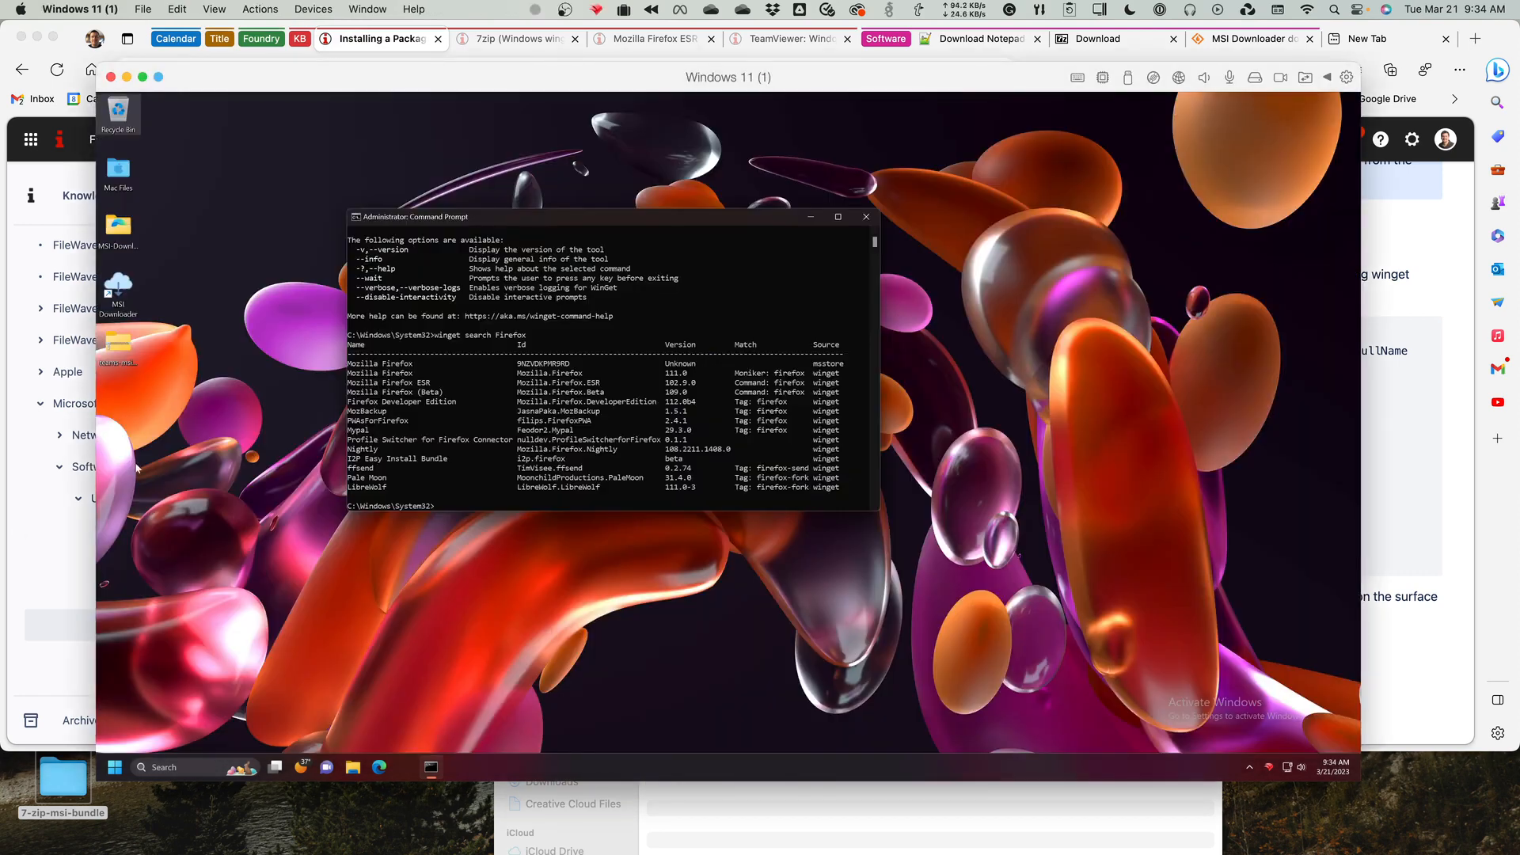
{"action": "left_click", "coordinate": [356, 217]}
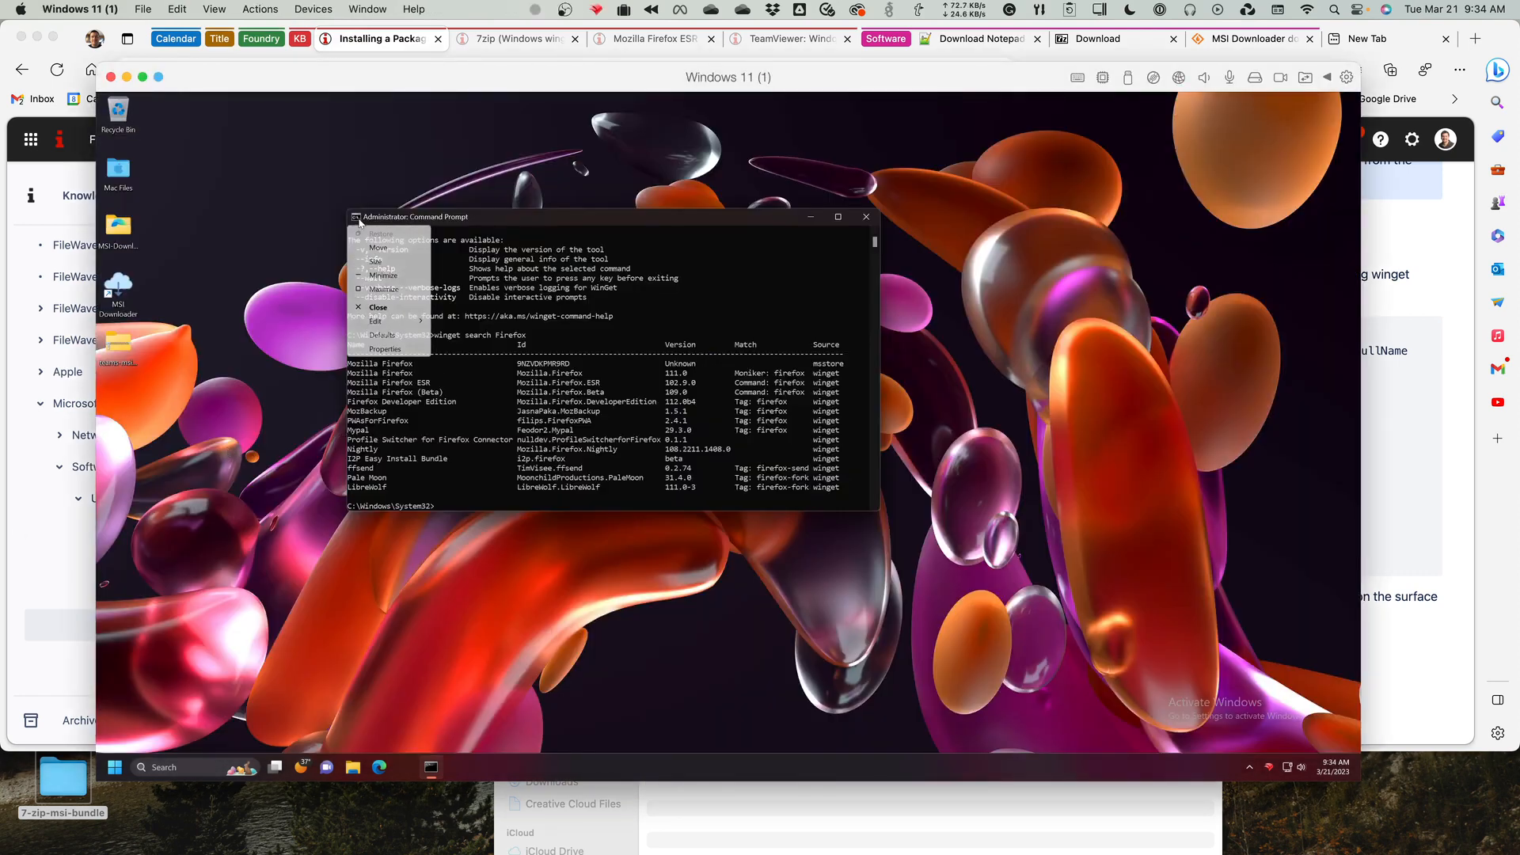
{"action": "mouse_move", "coordinate": [396, 330]}
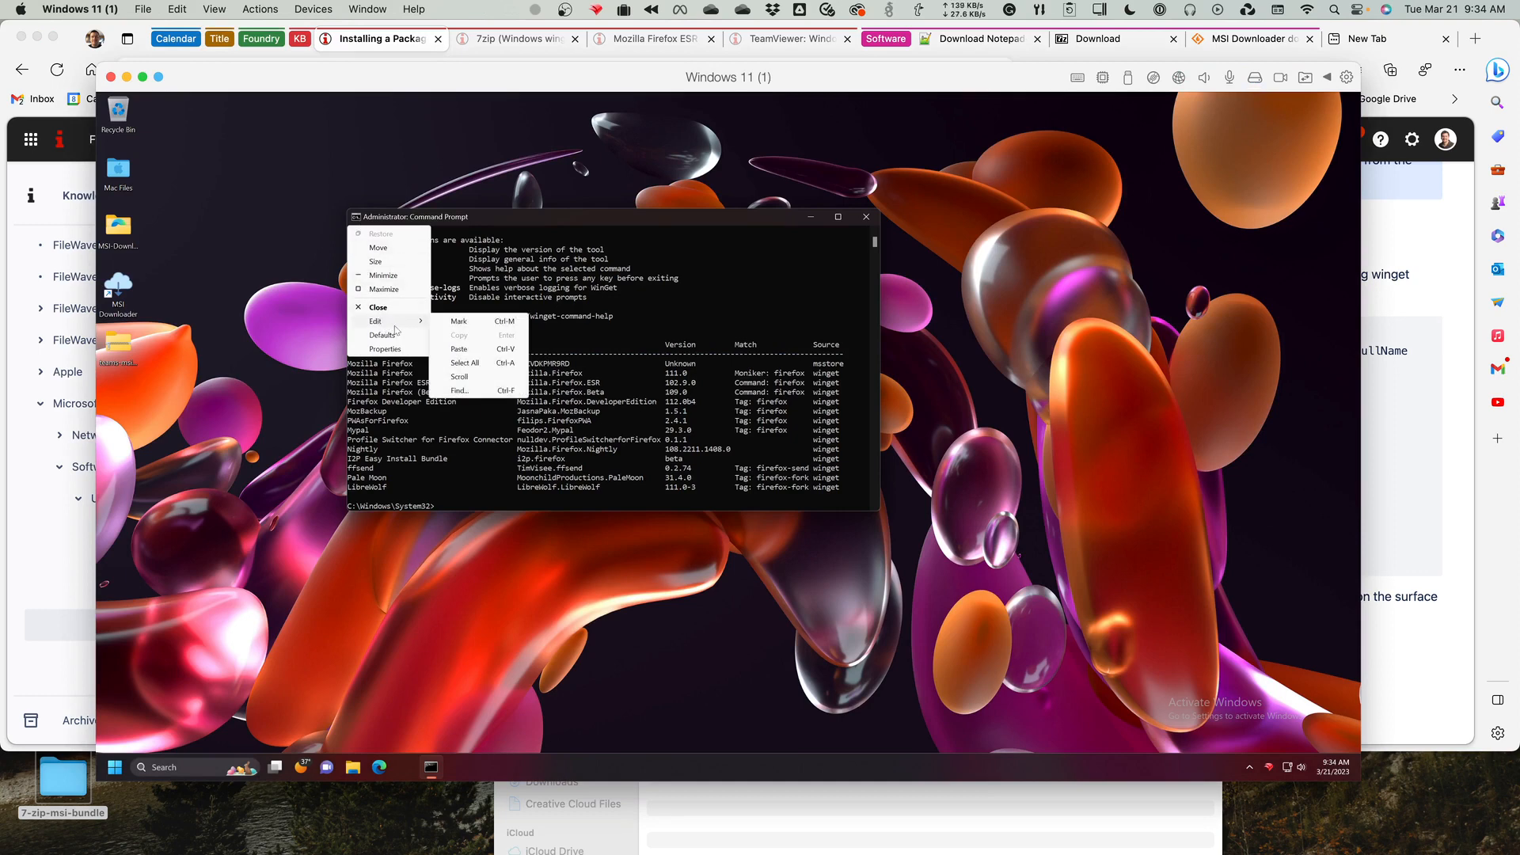
{"action": "left_click", "coordinate": [459, 349]}
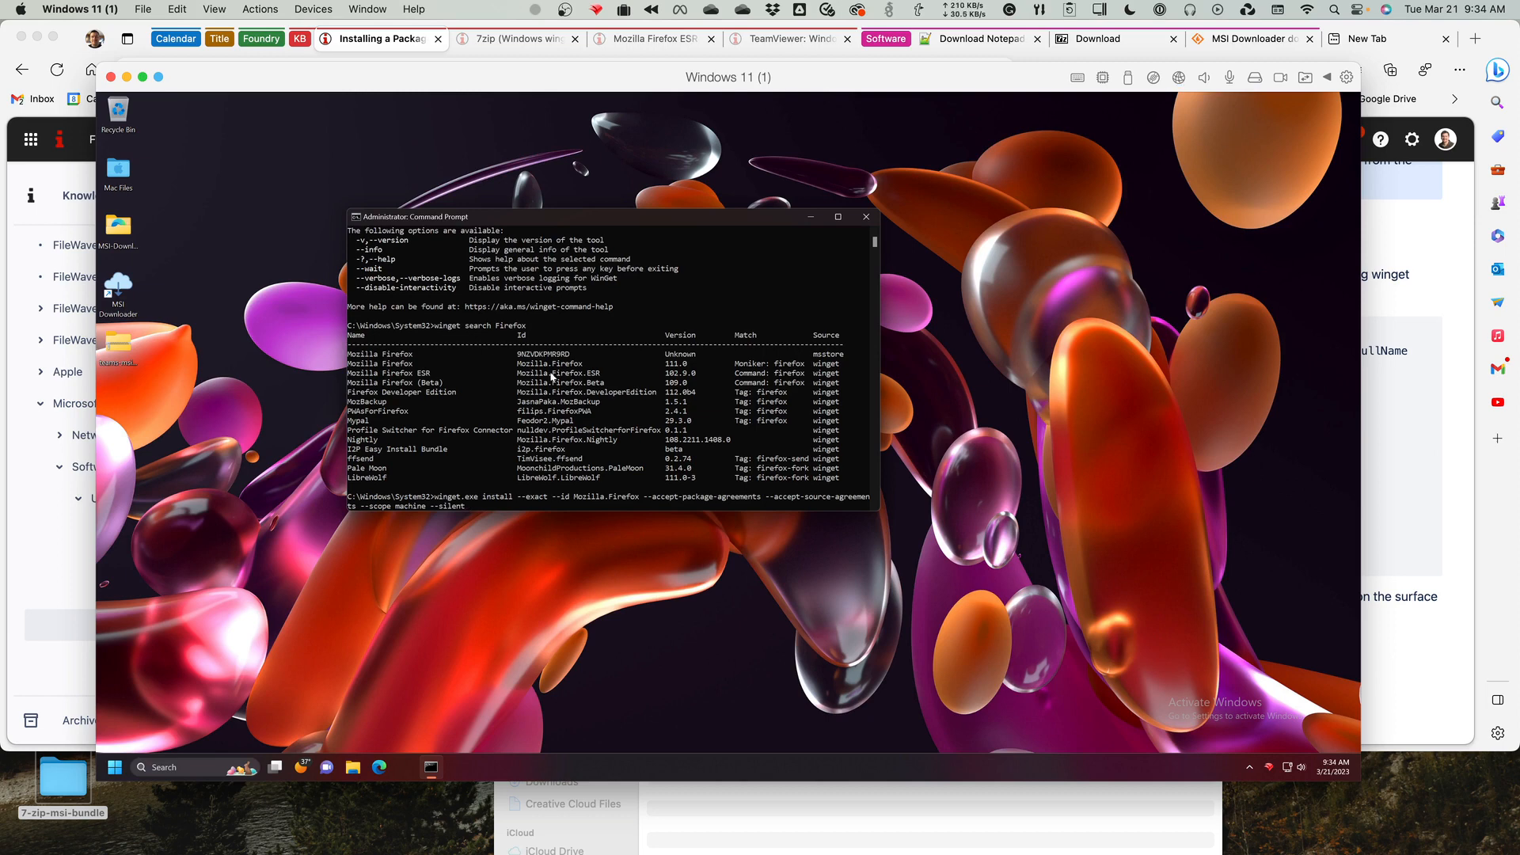
{"action": "left_click_drag", "start_coordinate": [879, 511], "coordinate": [1207, 630]}
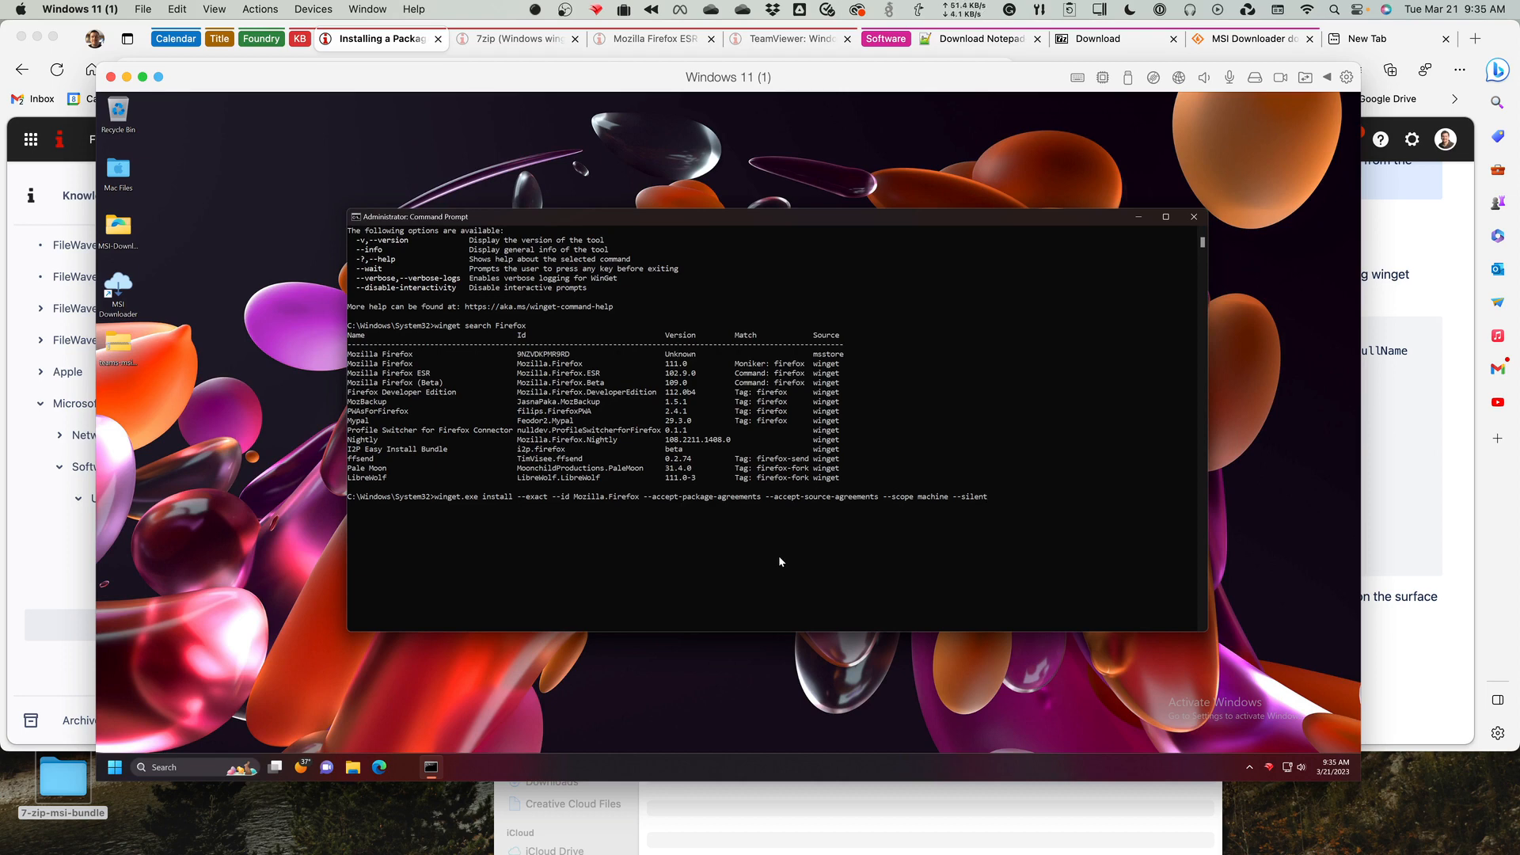
{"action": "key", "text": "Return"}
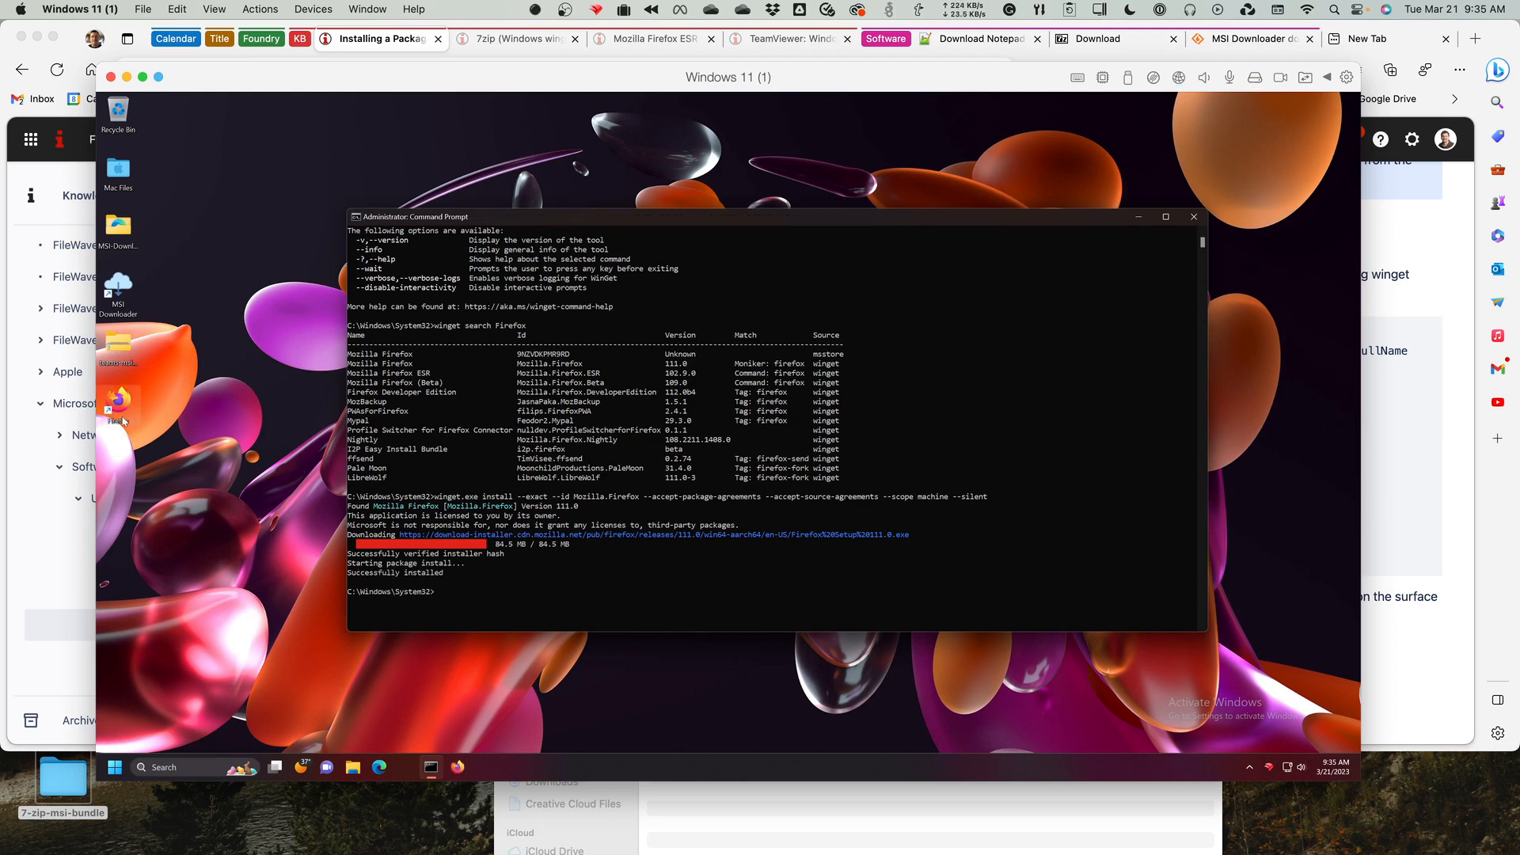
{"action": "left_click", "coordinate": [121, 408]}
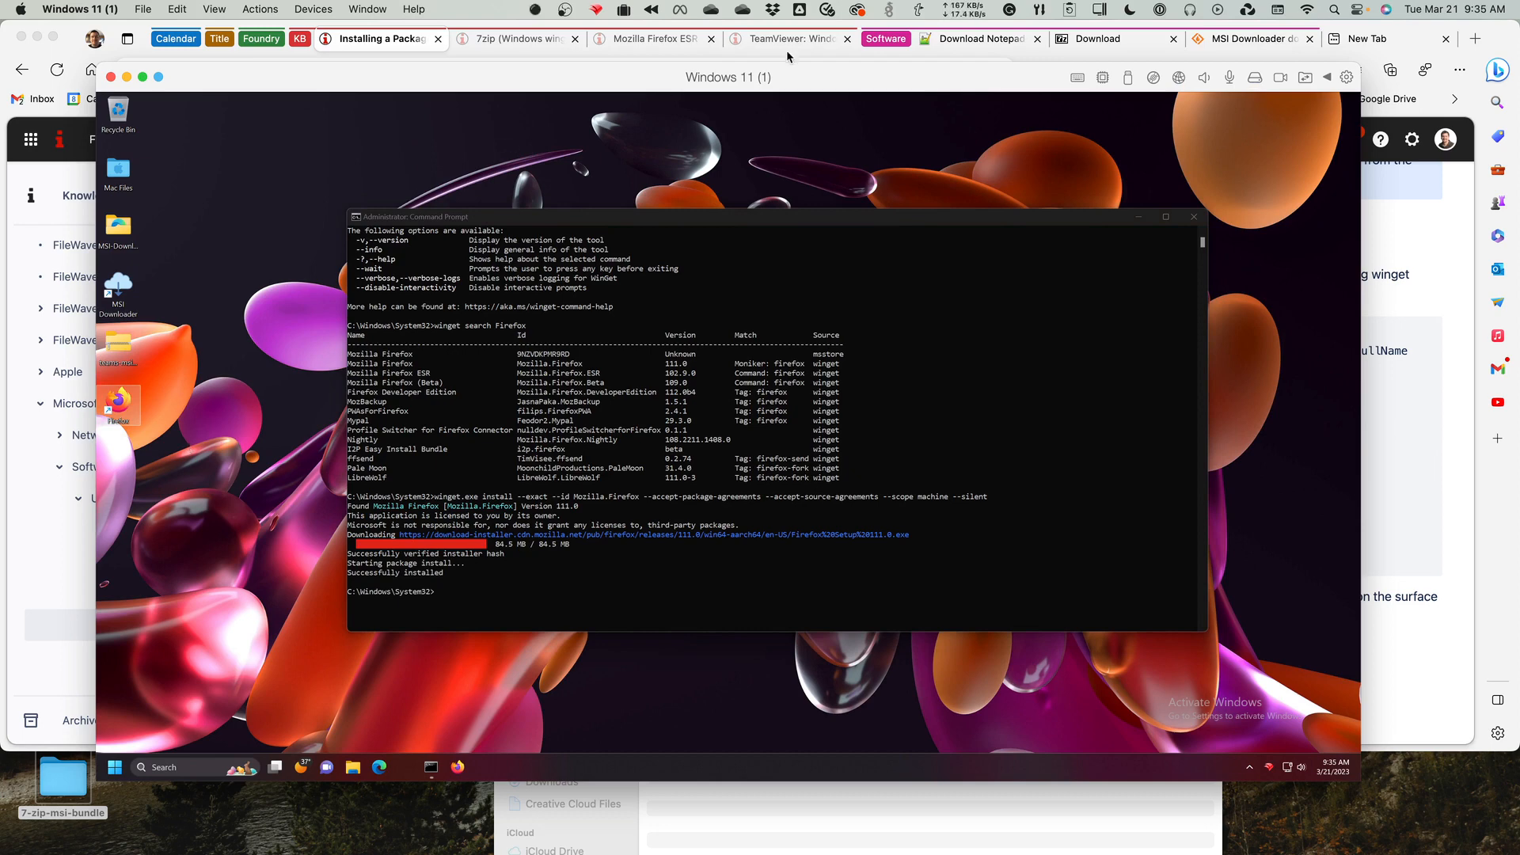
Return to Microsoft Edge, open the article Upgrading a Package with Winget, and view its upgrade script and the note on the --version option.
{"action": "left_click", "coordinate": [364, 41]}
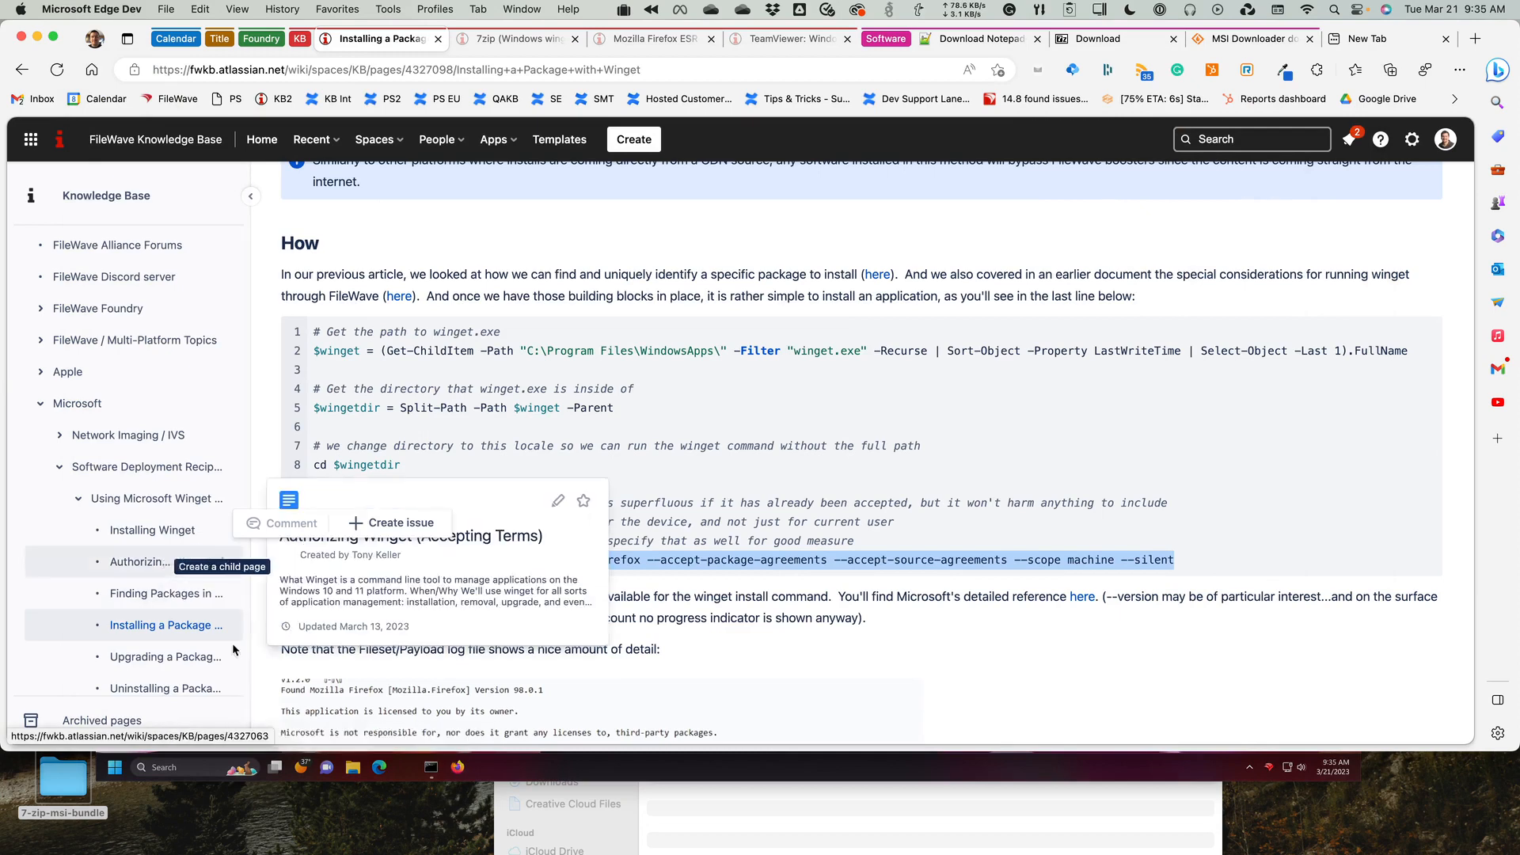
{"action": "left_click", "coordinate": [153, 657]}
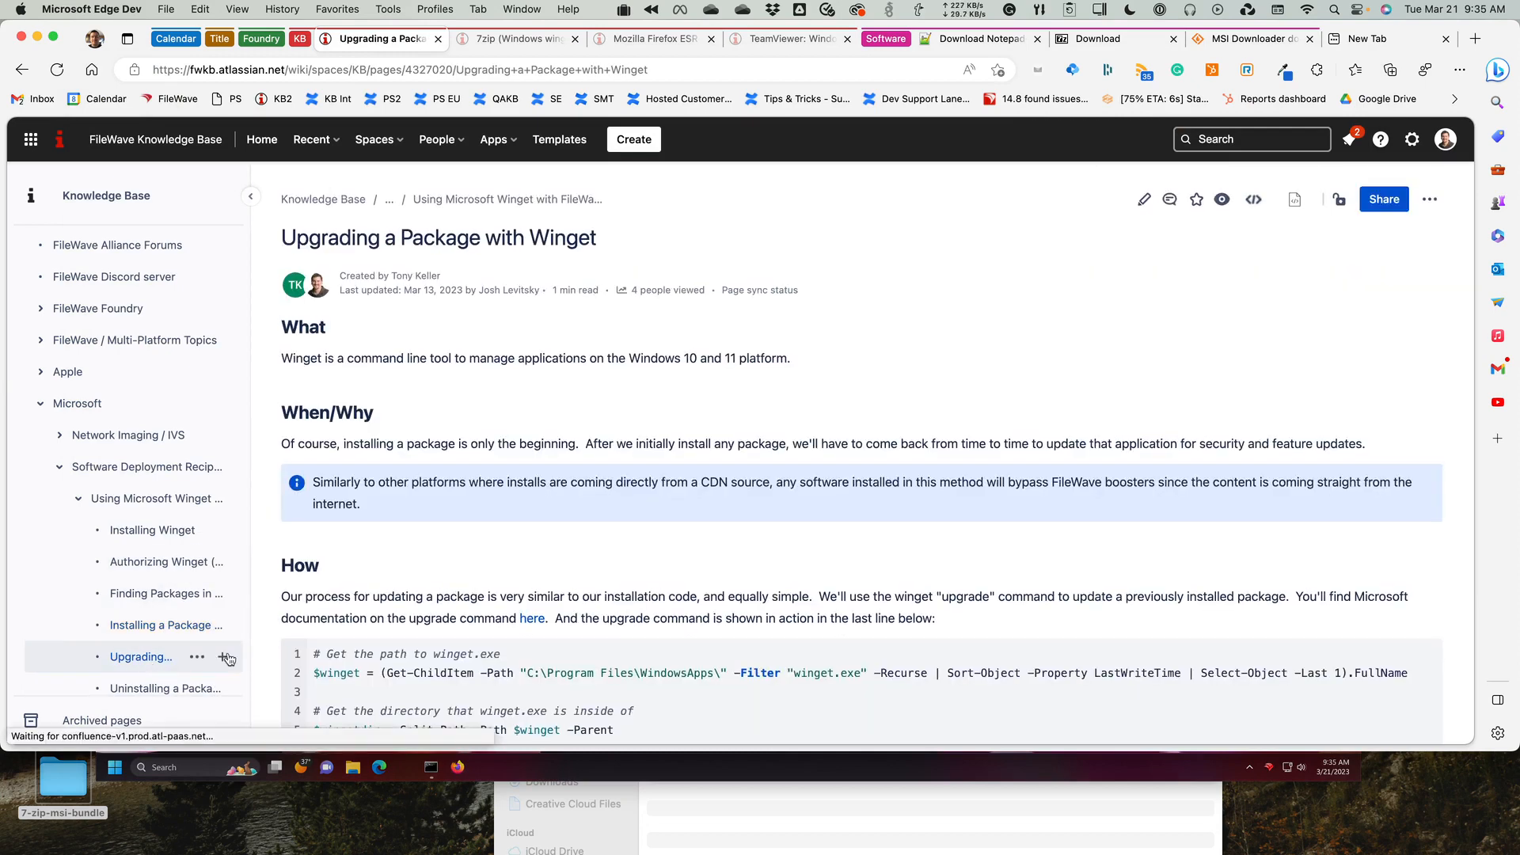
{"action": "scroll", "coordinate": [488, 637], "scroll_direction": "down", "scroll_amount": 4}
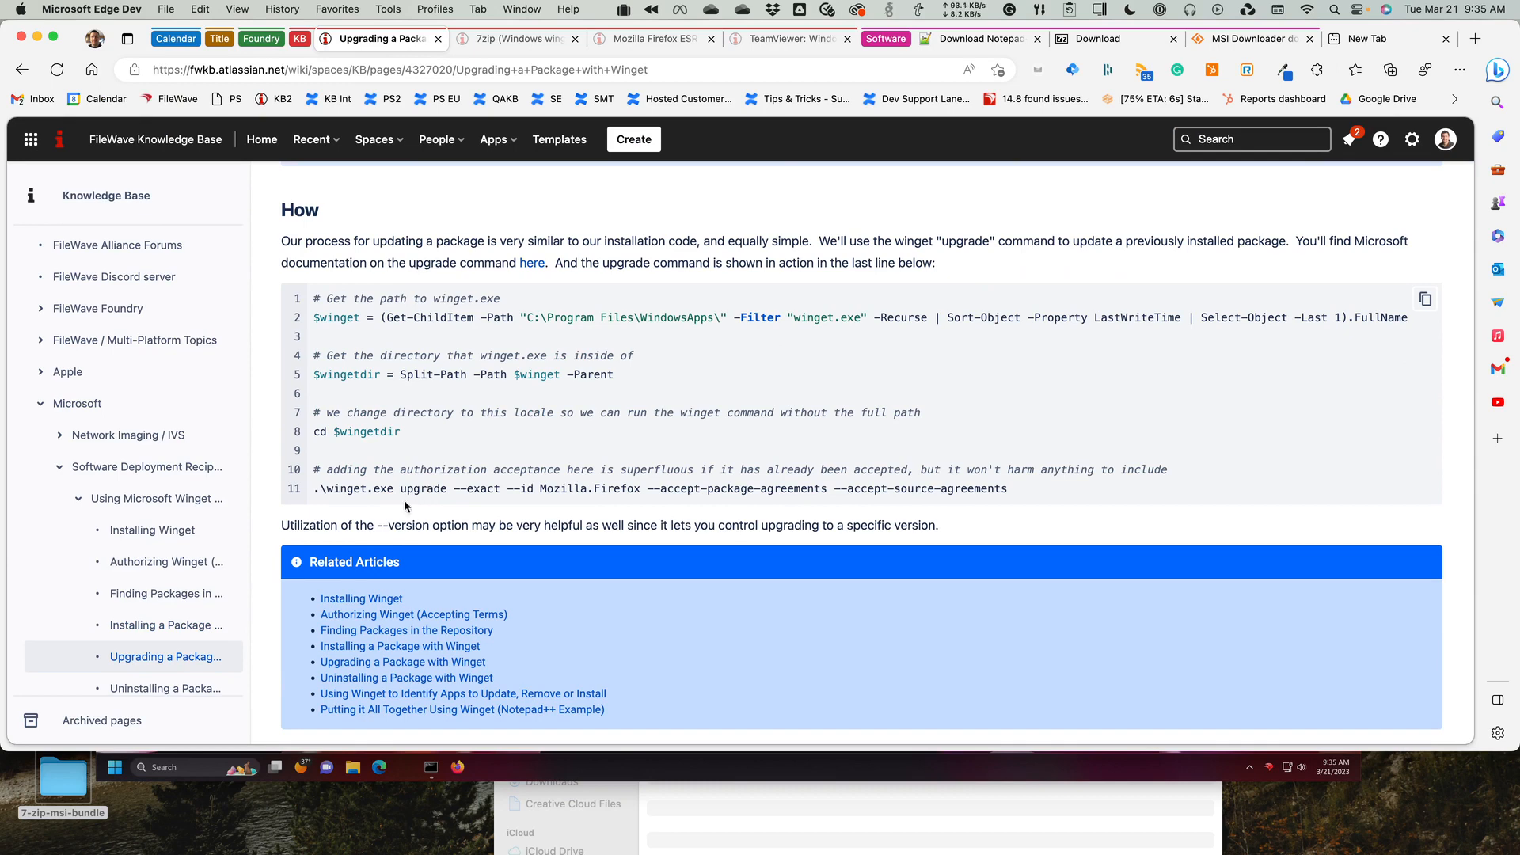
{"action": "left_click_drag", "start_coordinate": [360, 525], "coordinate": [436, 524]}
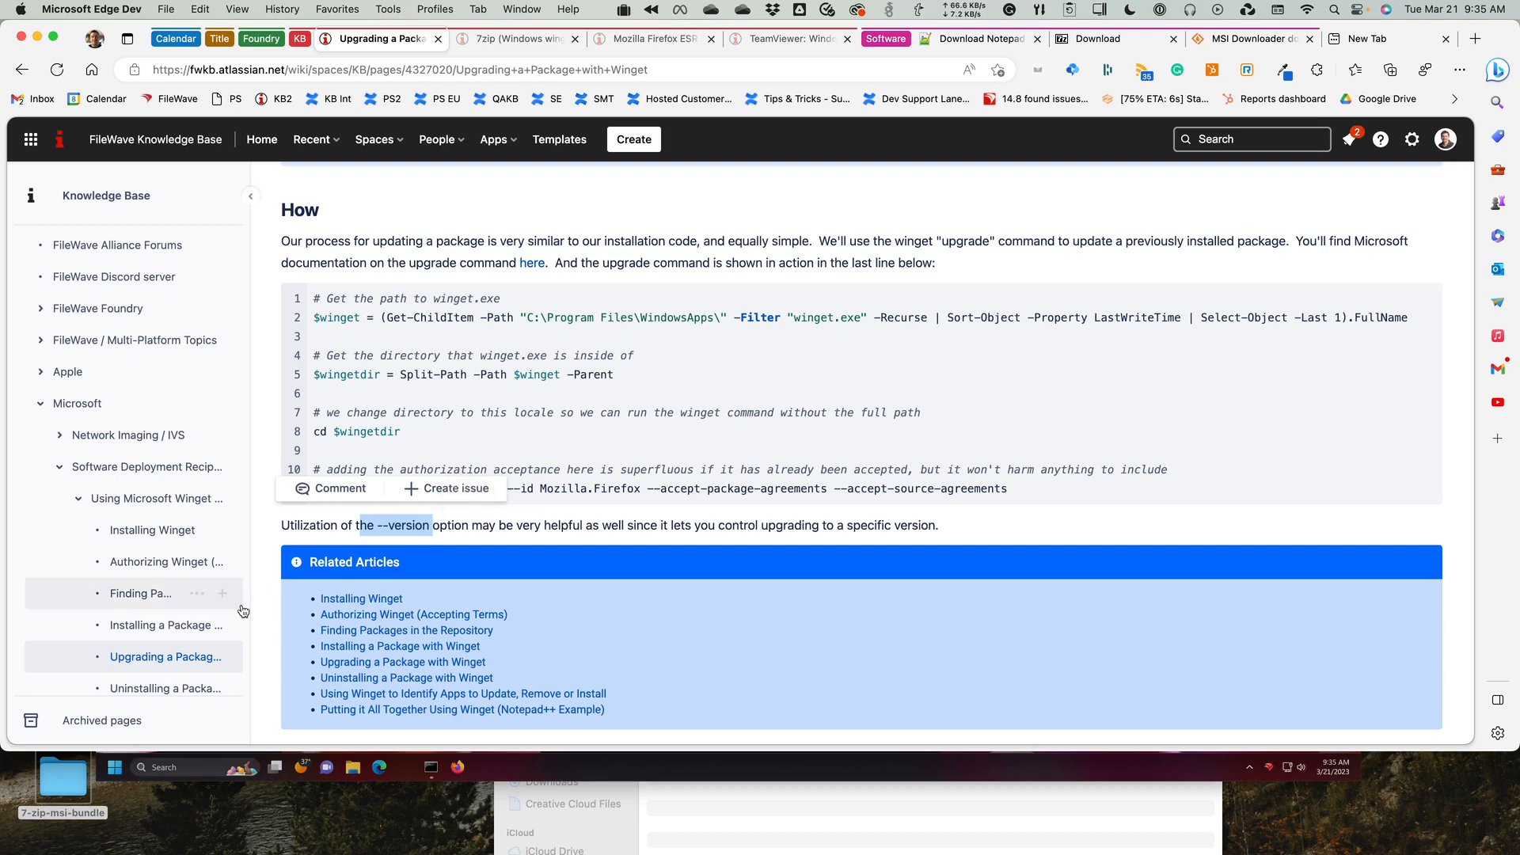
Open the article Uninstalling a Package with Winget and read its uninstall script and the warning about the meaning of "Silent".
{"action": "left_click", "coordinate": [161, 686]}
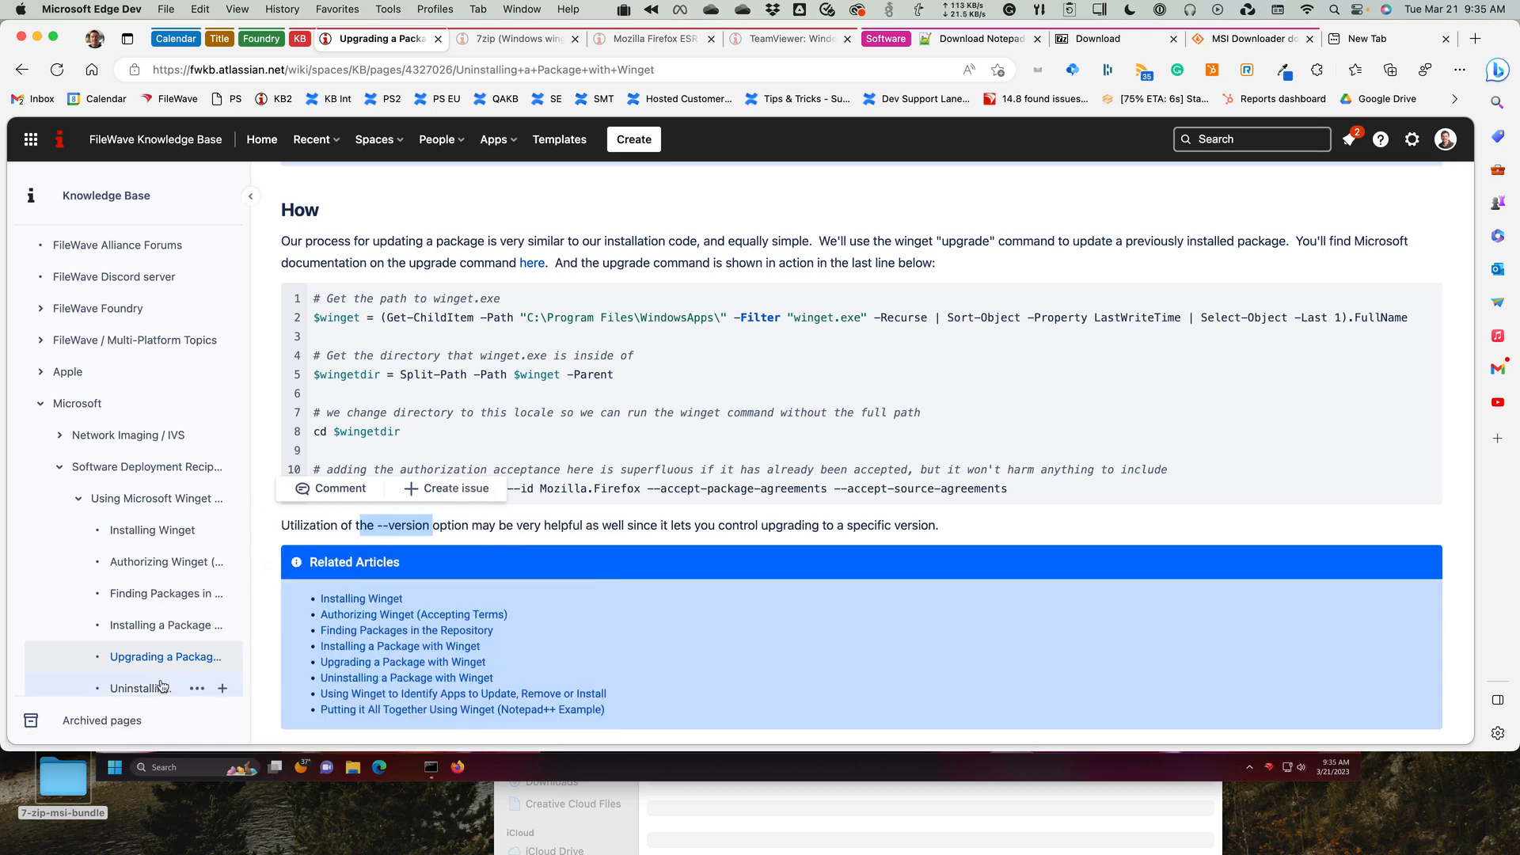
{"action": "scroll", "coordinate": [695, 542], "scroll_direction": "down", "scroll_amount": 5}
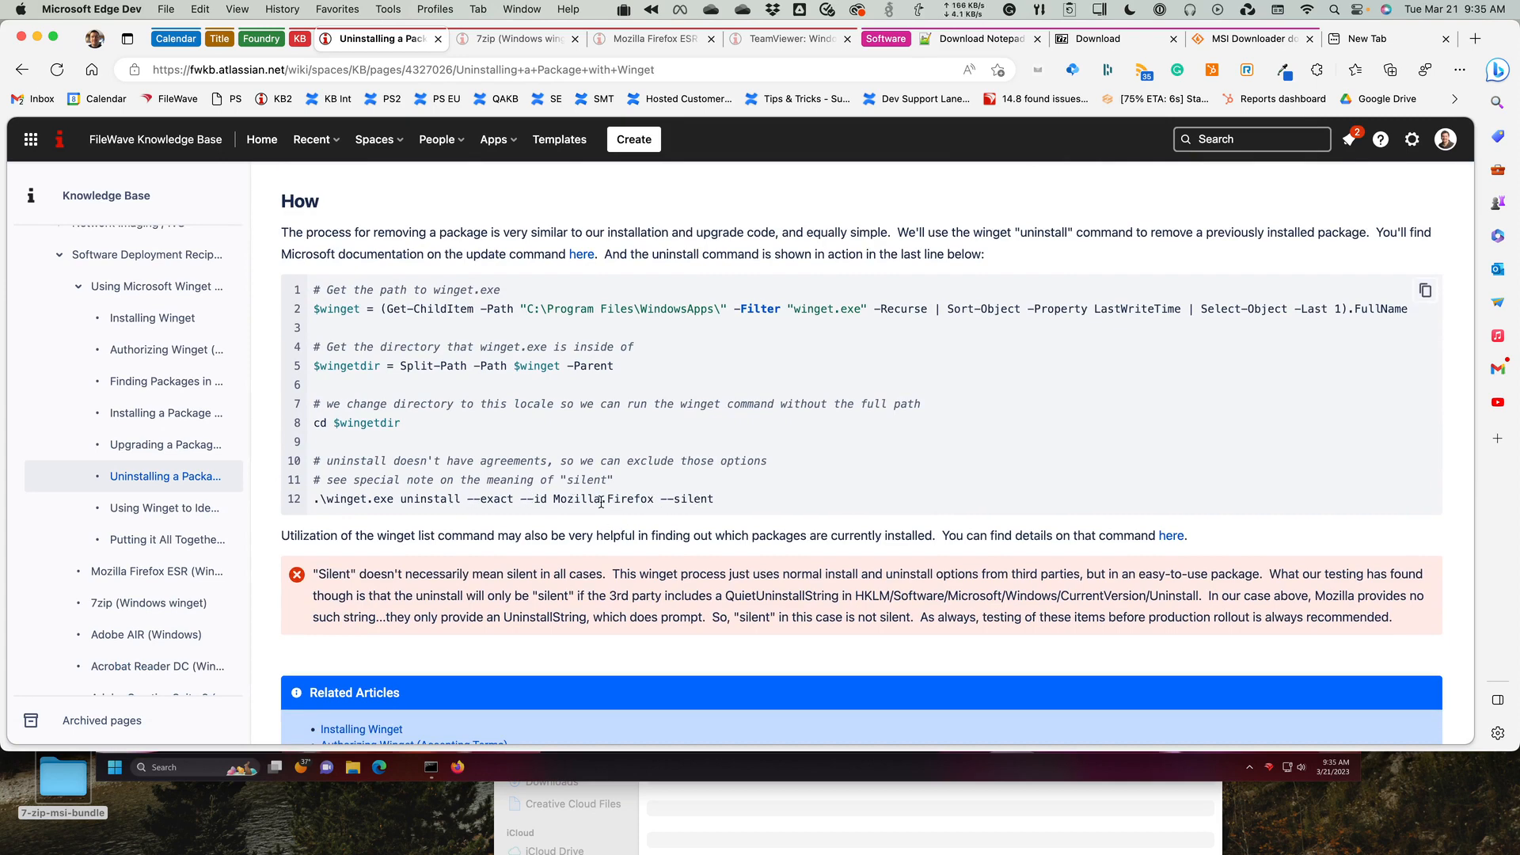
{"action": "left_click_drag", "start_coordinate": [357, 573], "coordinate": [649, 613]}
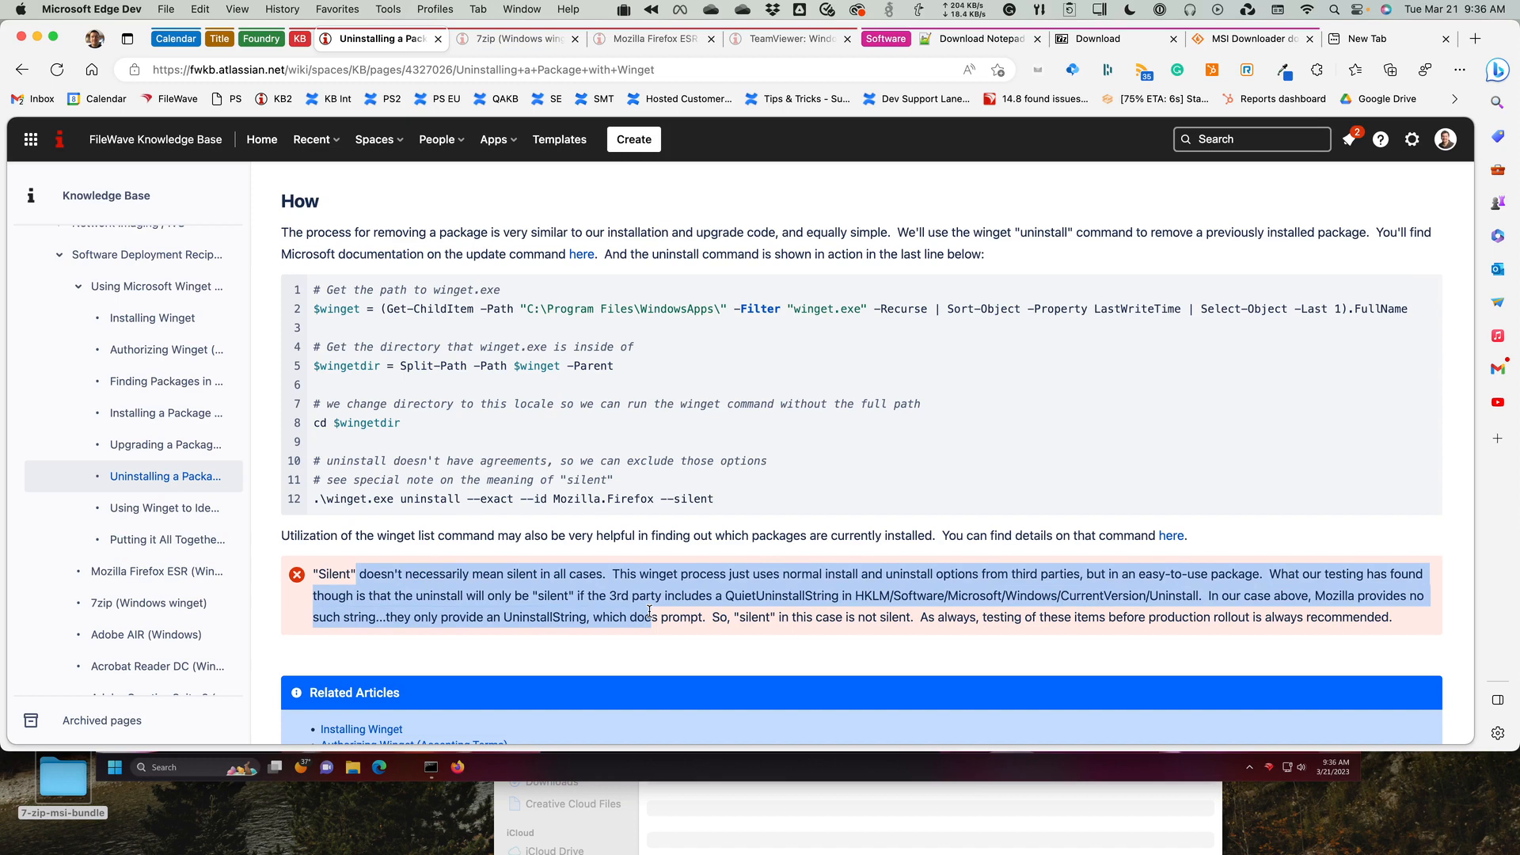
Copy winget.exe uninstall --exact --id Mozilla.Firefox --silent from the last line of the uninstall script.
{"action": "left_click_drag", "start_coordinate": [713, 501], "coordinate": [328, 500]}
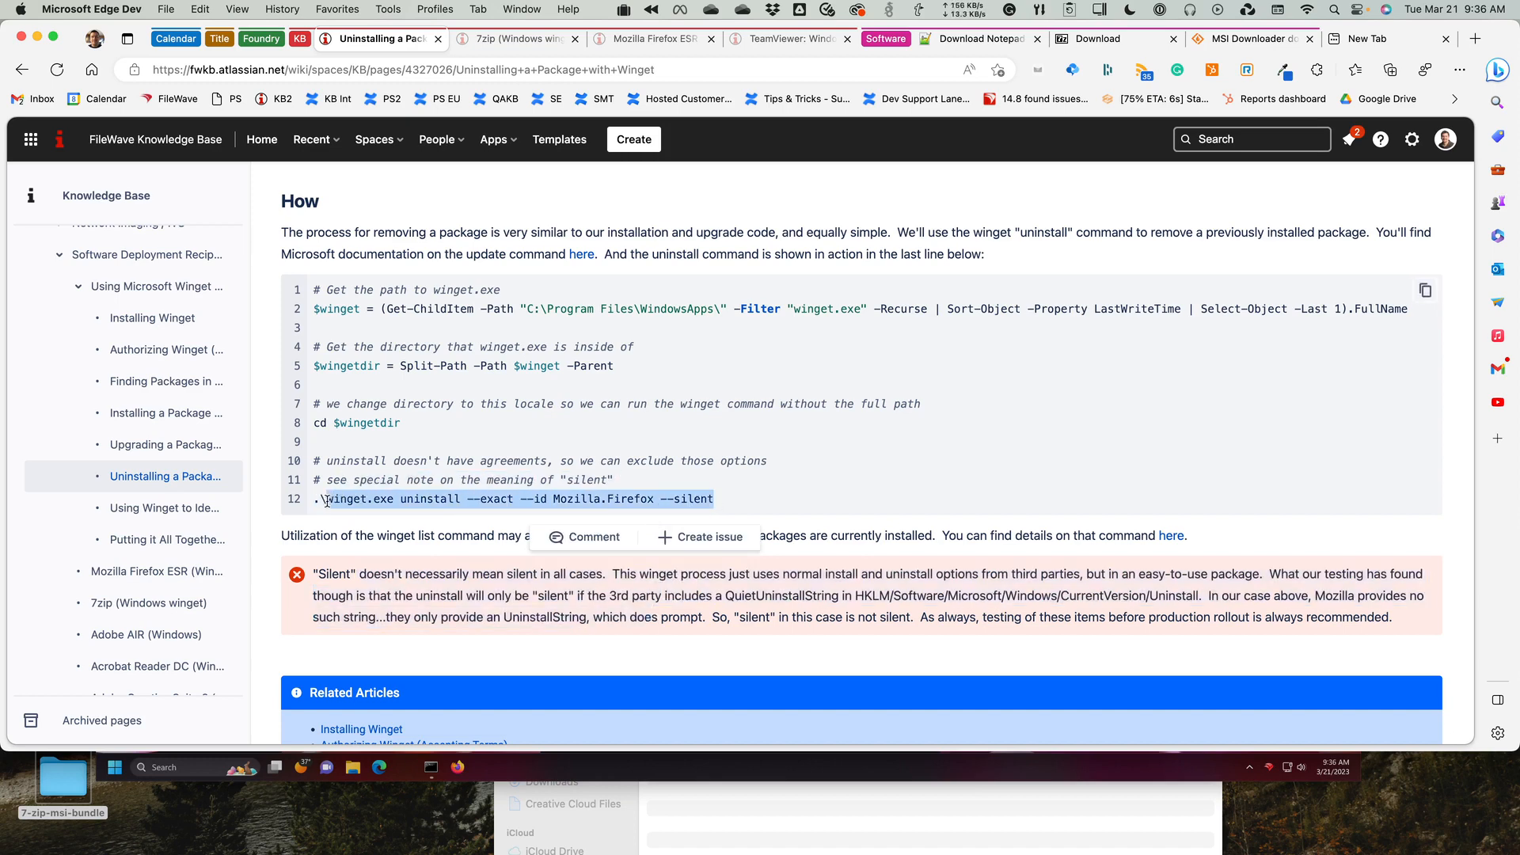
{"action": "left_click", "coordinate": [199, 9]}
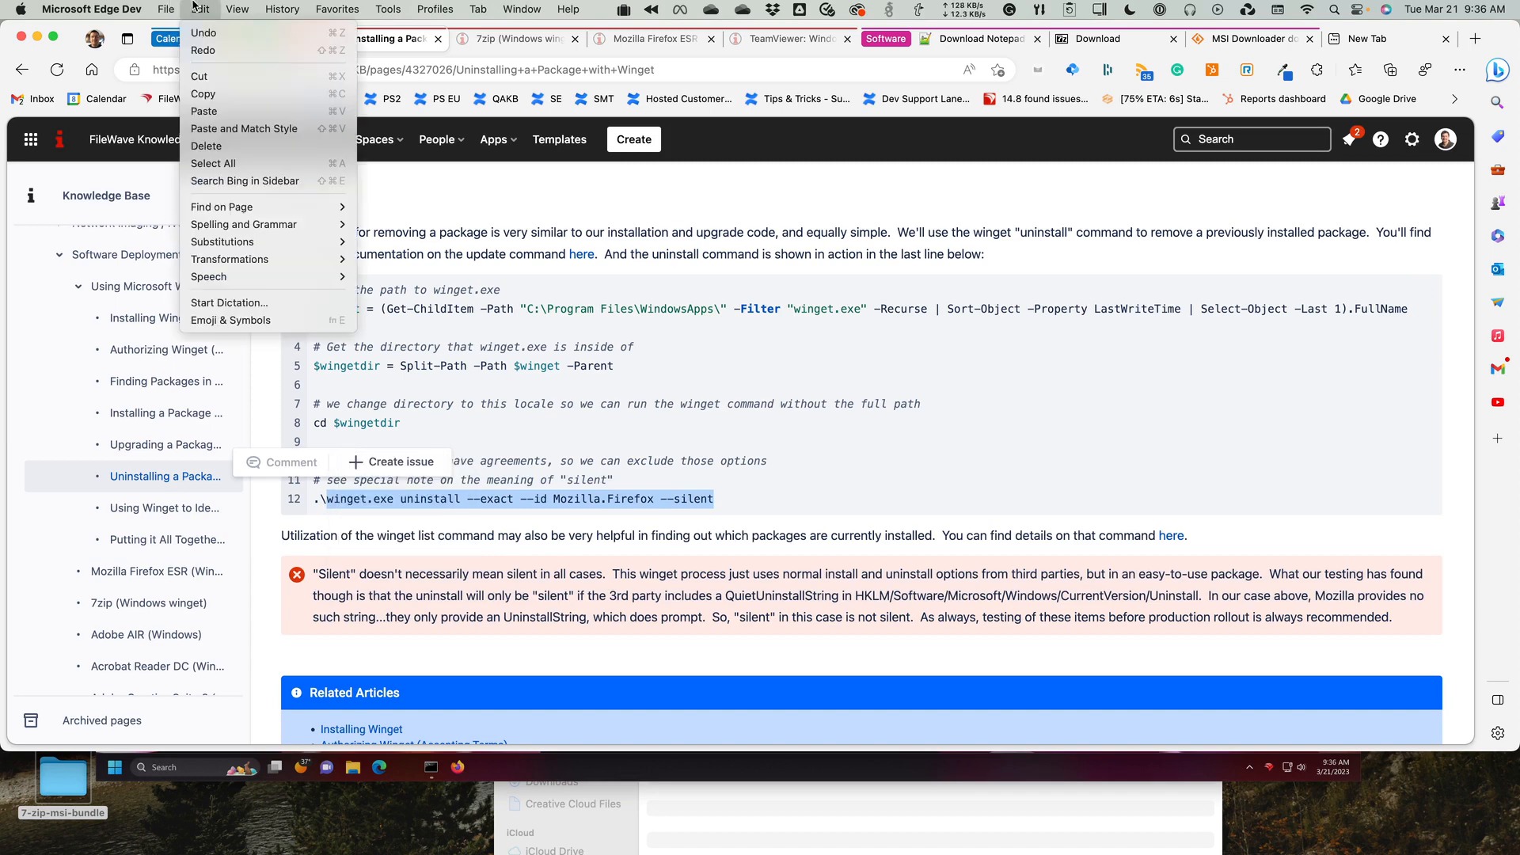
{"action": "left_click", "coordinate": [215, 93]}
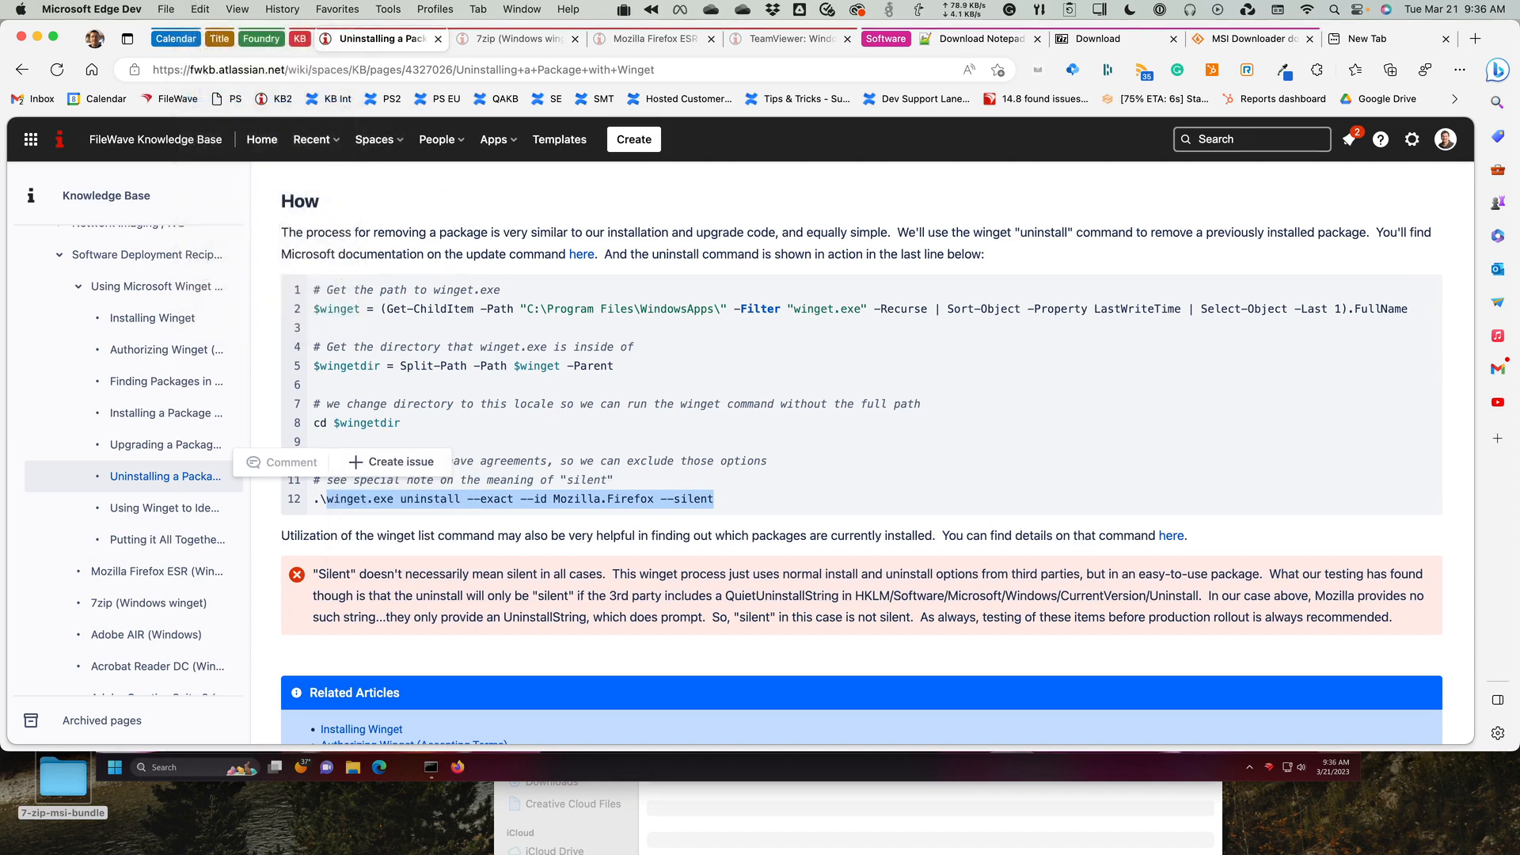
Switch to the Windows 11 virtual machine and run winget.exe uninstall --exact --id Mozilla.Firefox --silent in the Command Prompt.
{"action": "key", "text": "super+Tab"}
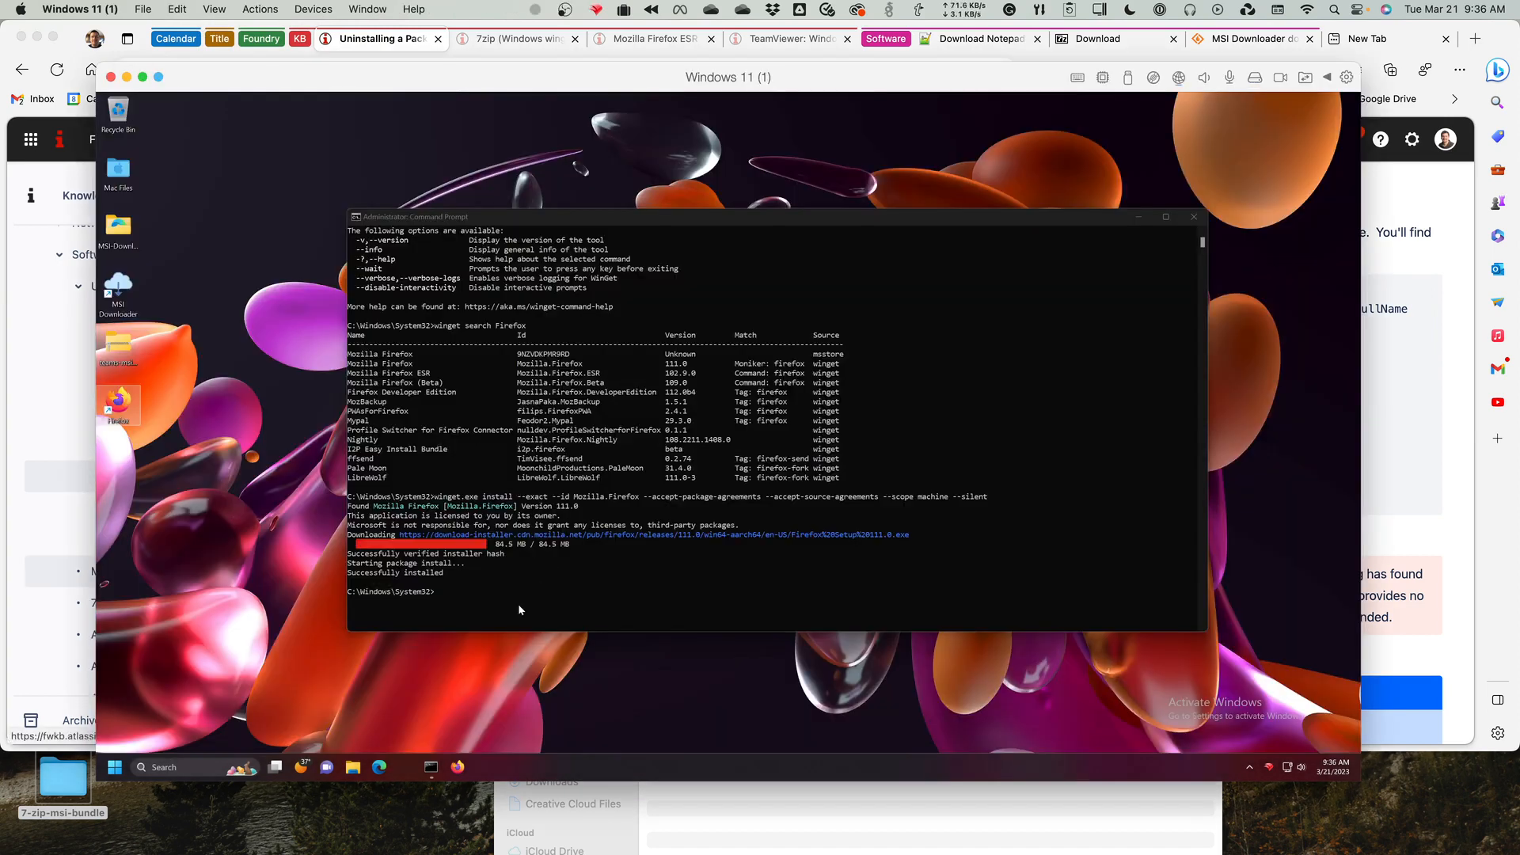
{"action": "key", "text": "ctrl+v"}
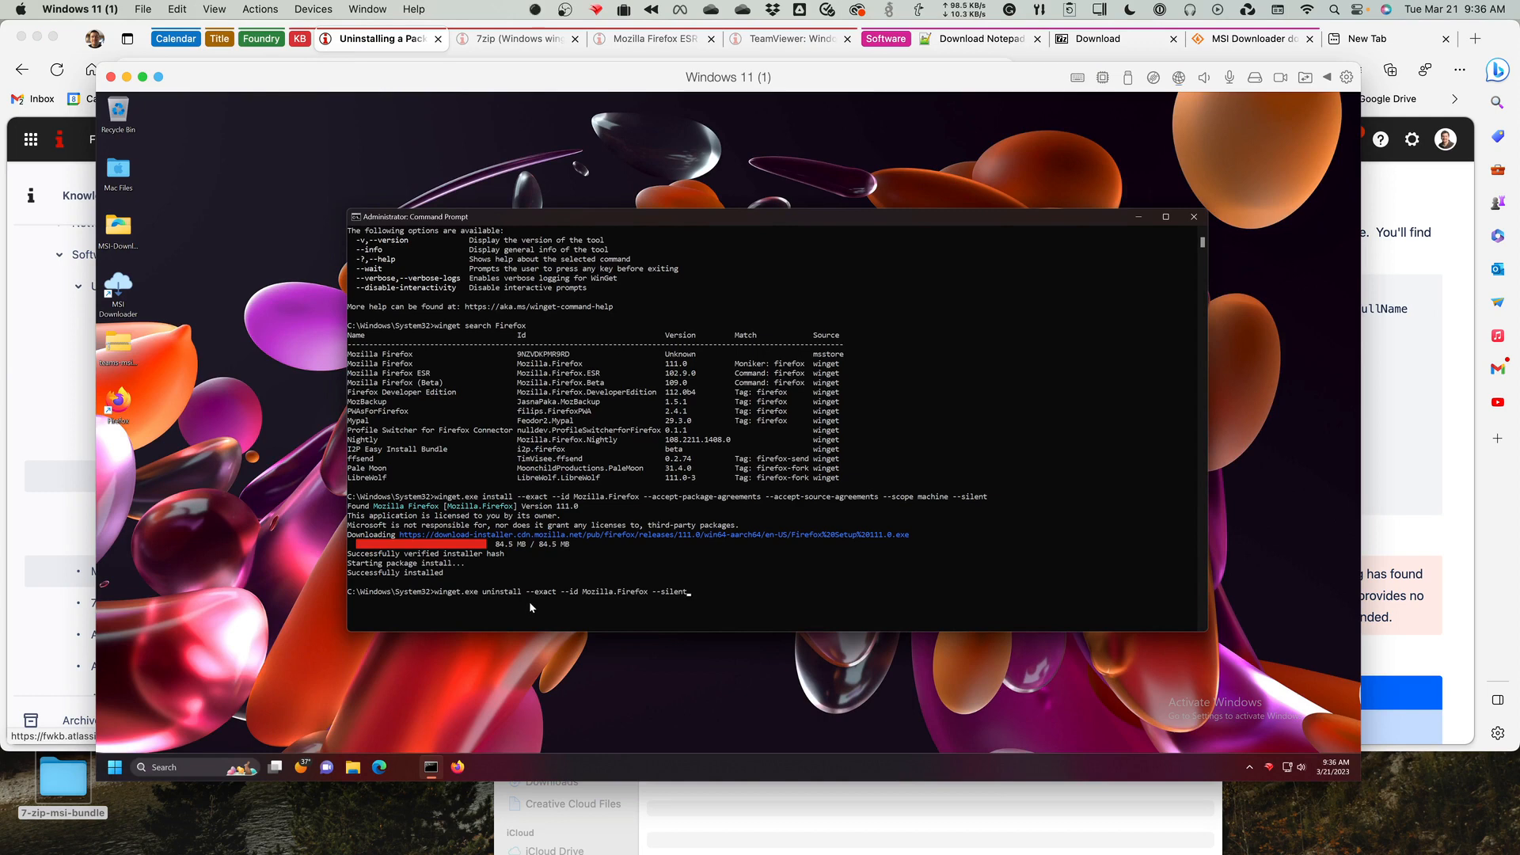
{"action": "key", "text": "Return"}
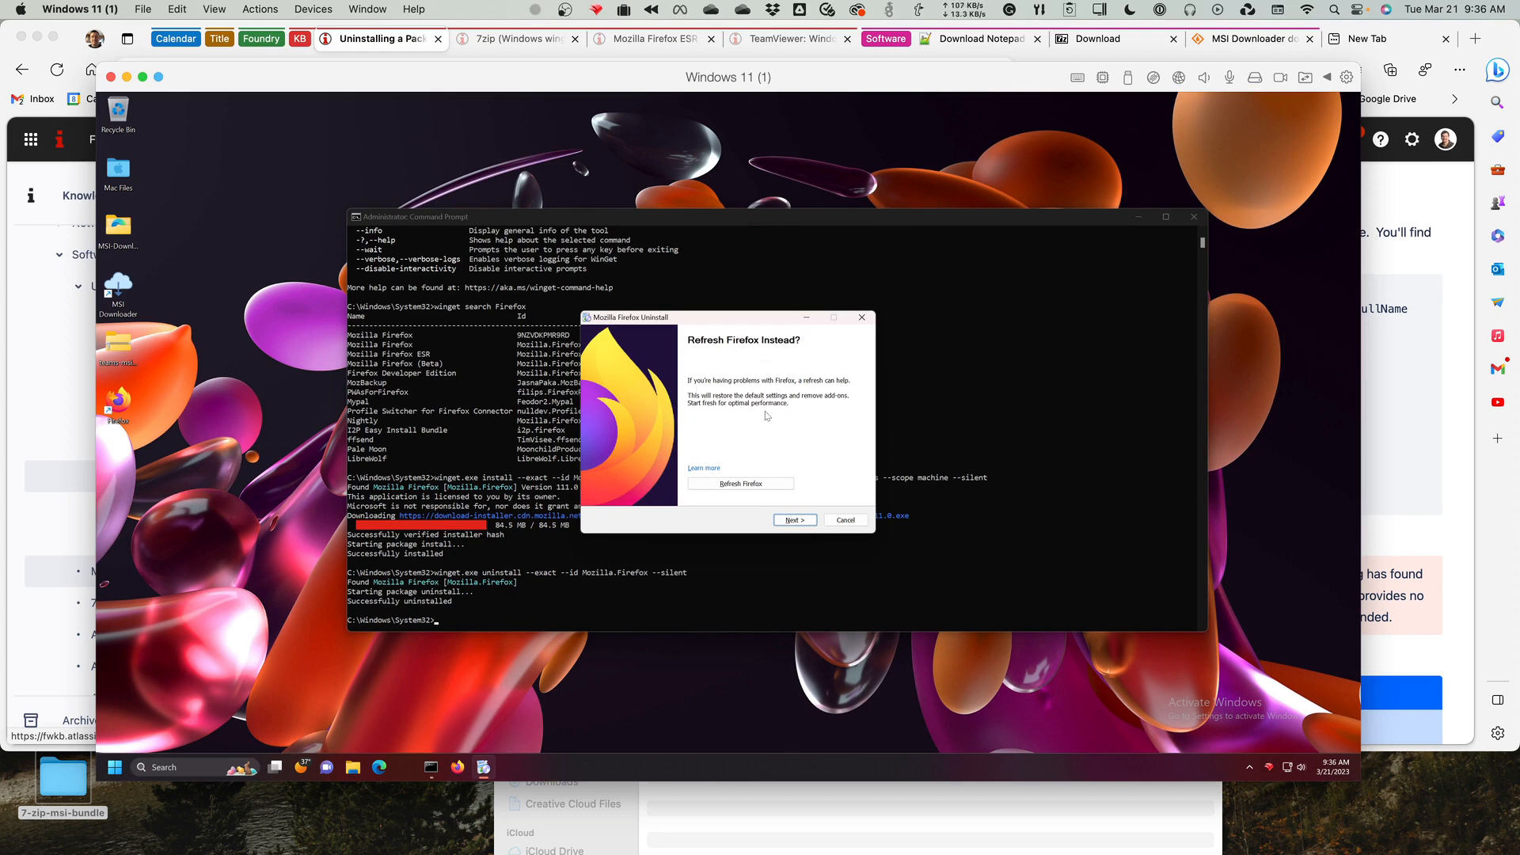
Complete the Mozilla Firefox Uninstall wizard without refreshing Firefox or giving Mozilla a reason for the removal.
{"action": "left_click", "coordinate": [795, 521]}
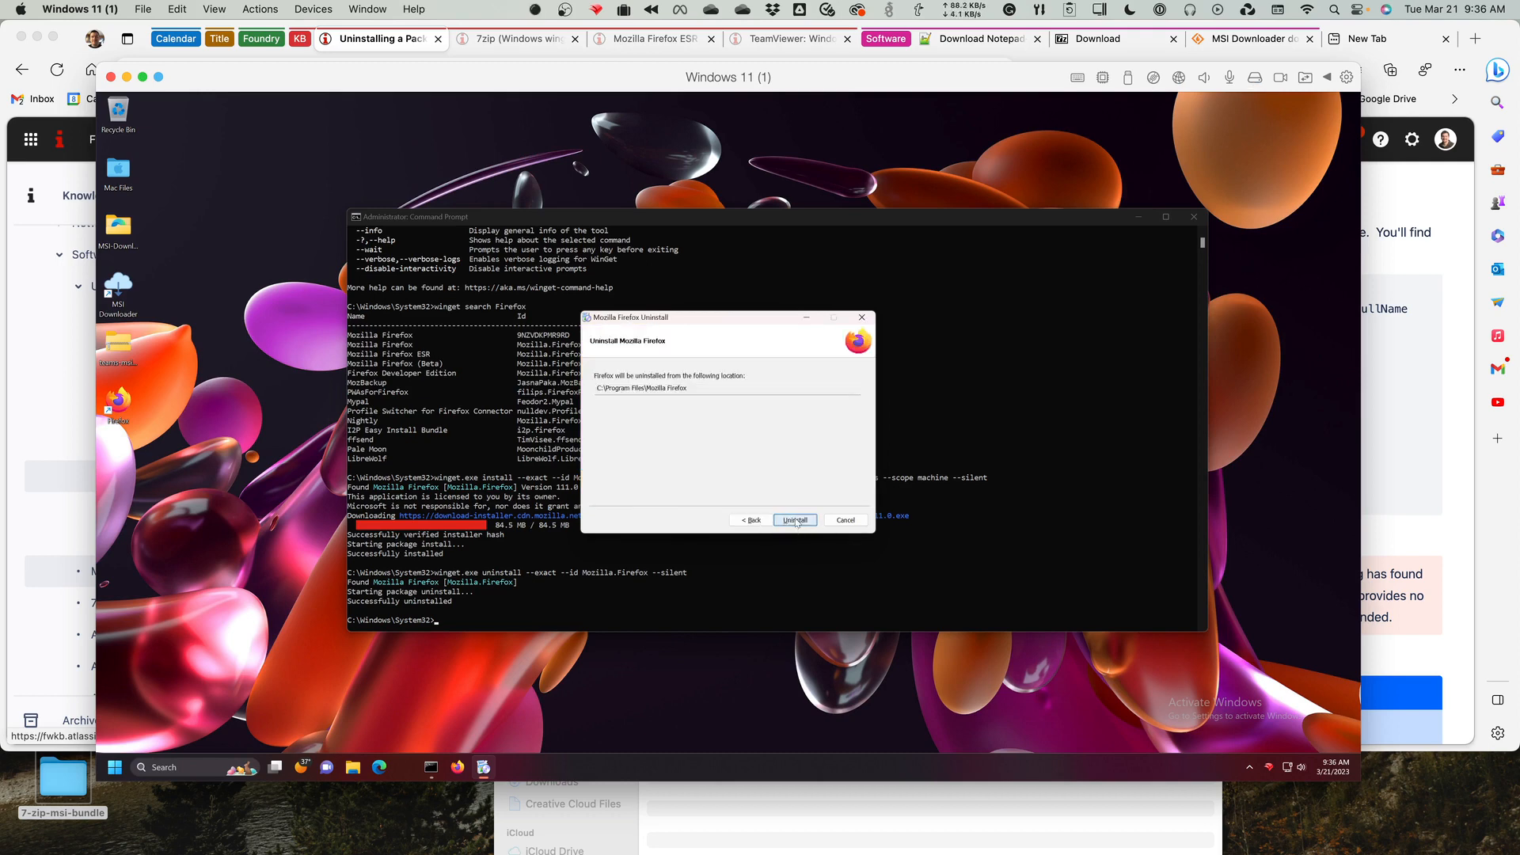
{"action": "left_click", "coordinate": [795, 520]}
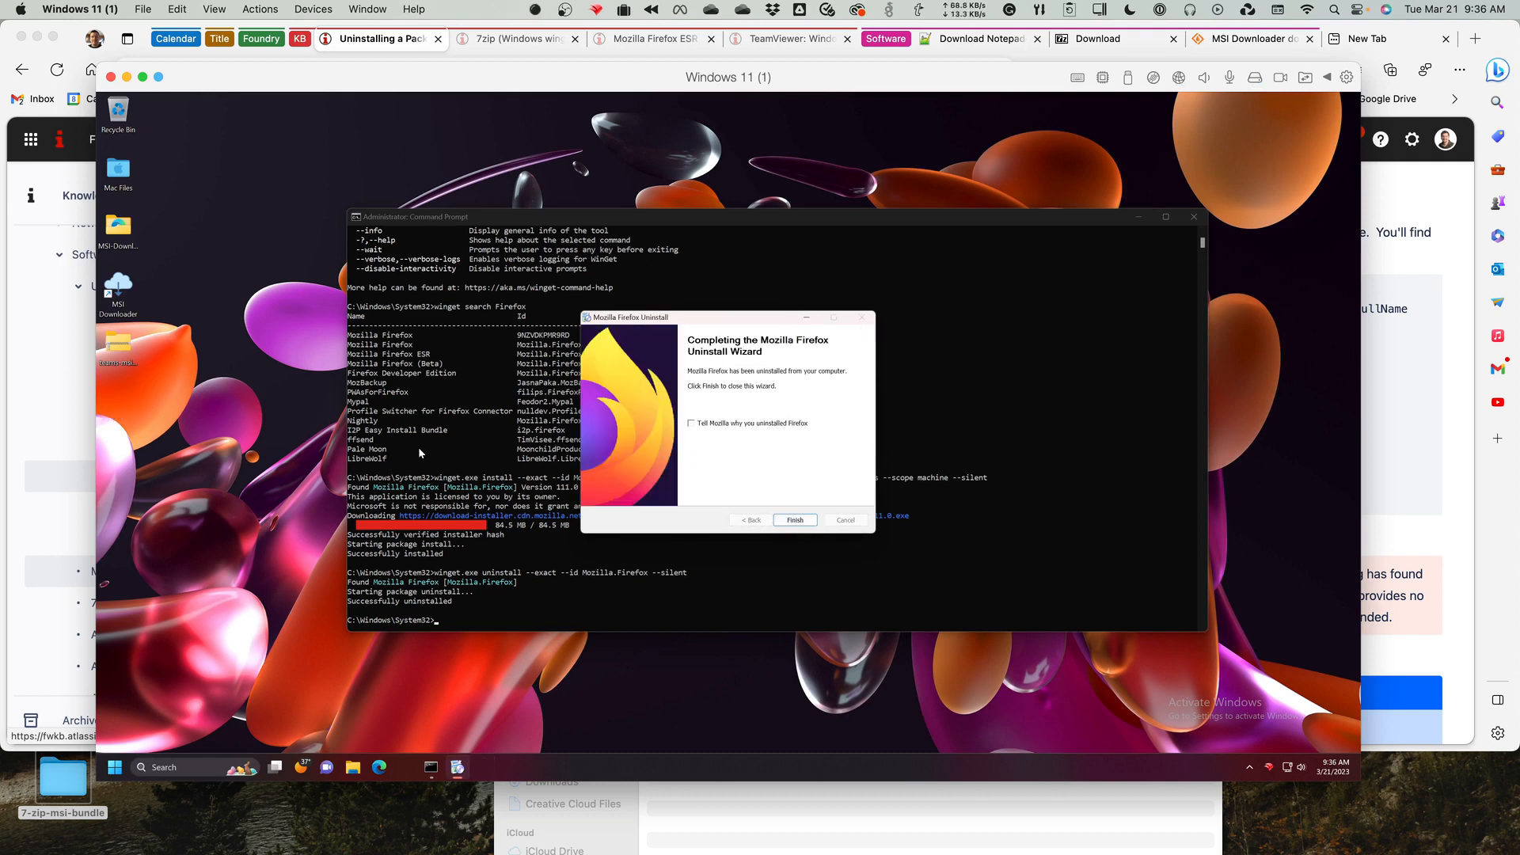
{"action": "left_click", "coordinate": [808, 521]}
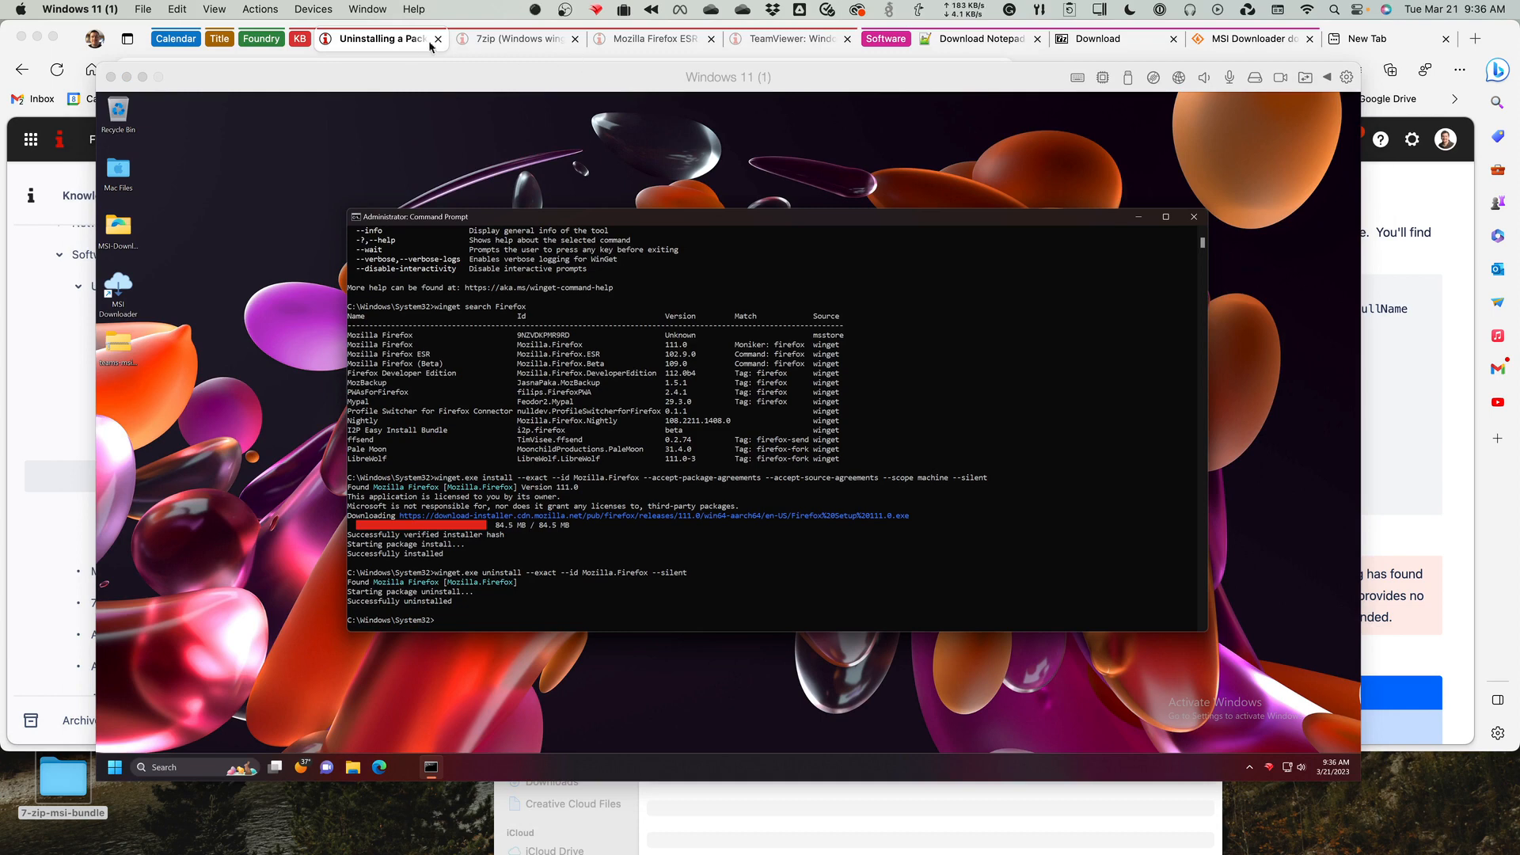
Return to Microsoft Edge, open the article Mozilla Firefox ESR (Windows winget), and examine the helper.exe /S line in its removal script.
{"action": "left_click", "coordinate": [388, 38]}
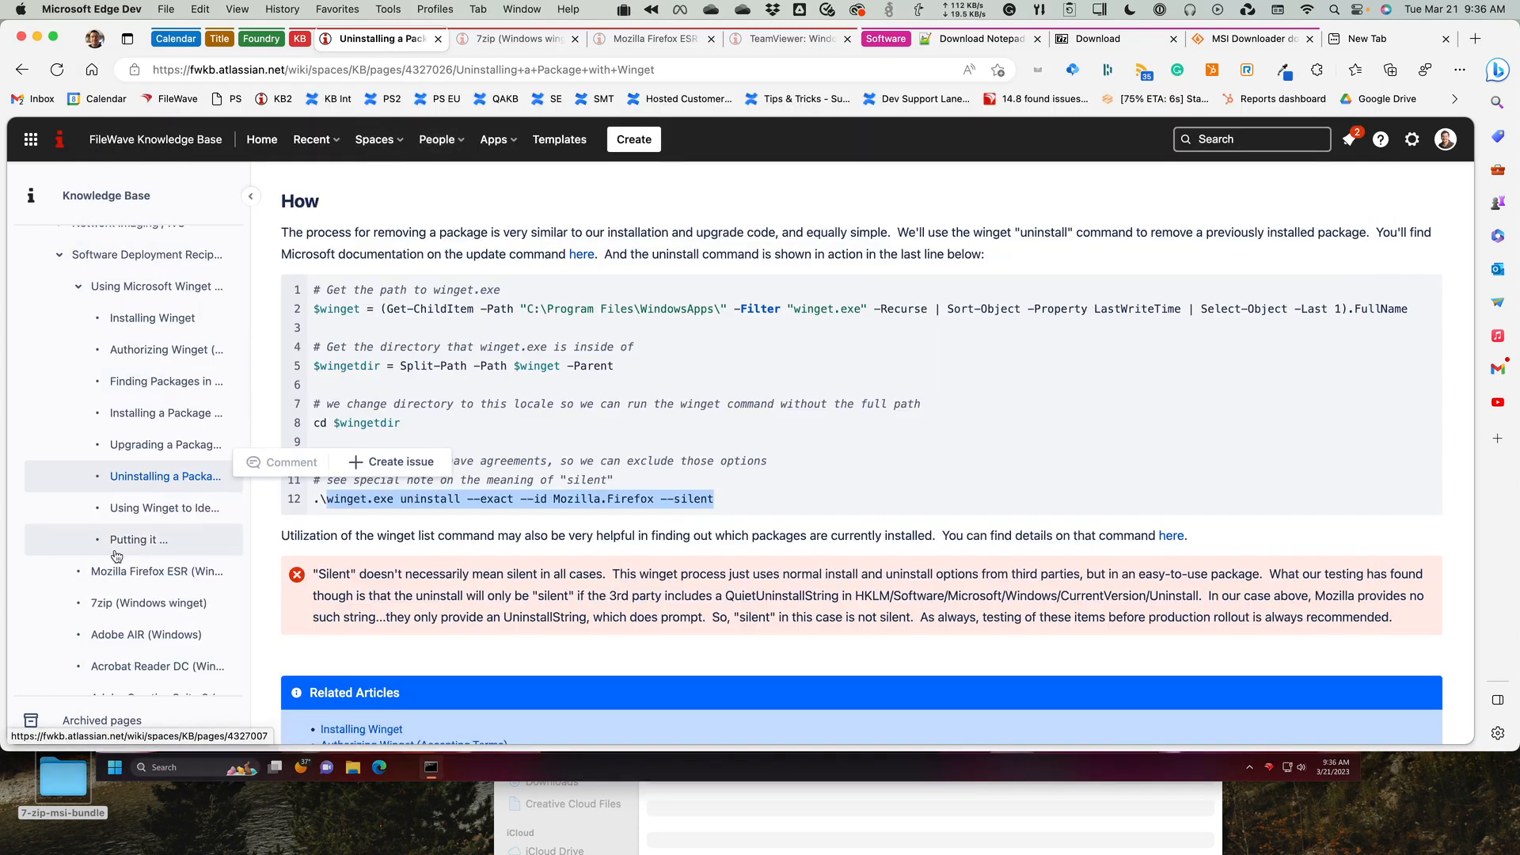
{"action": "left_click", "coordinate": [141, 583]}
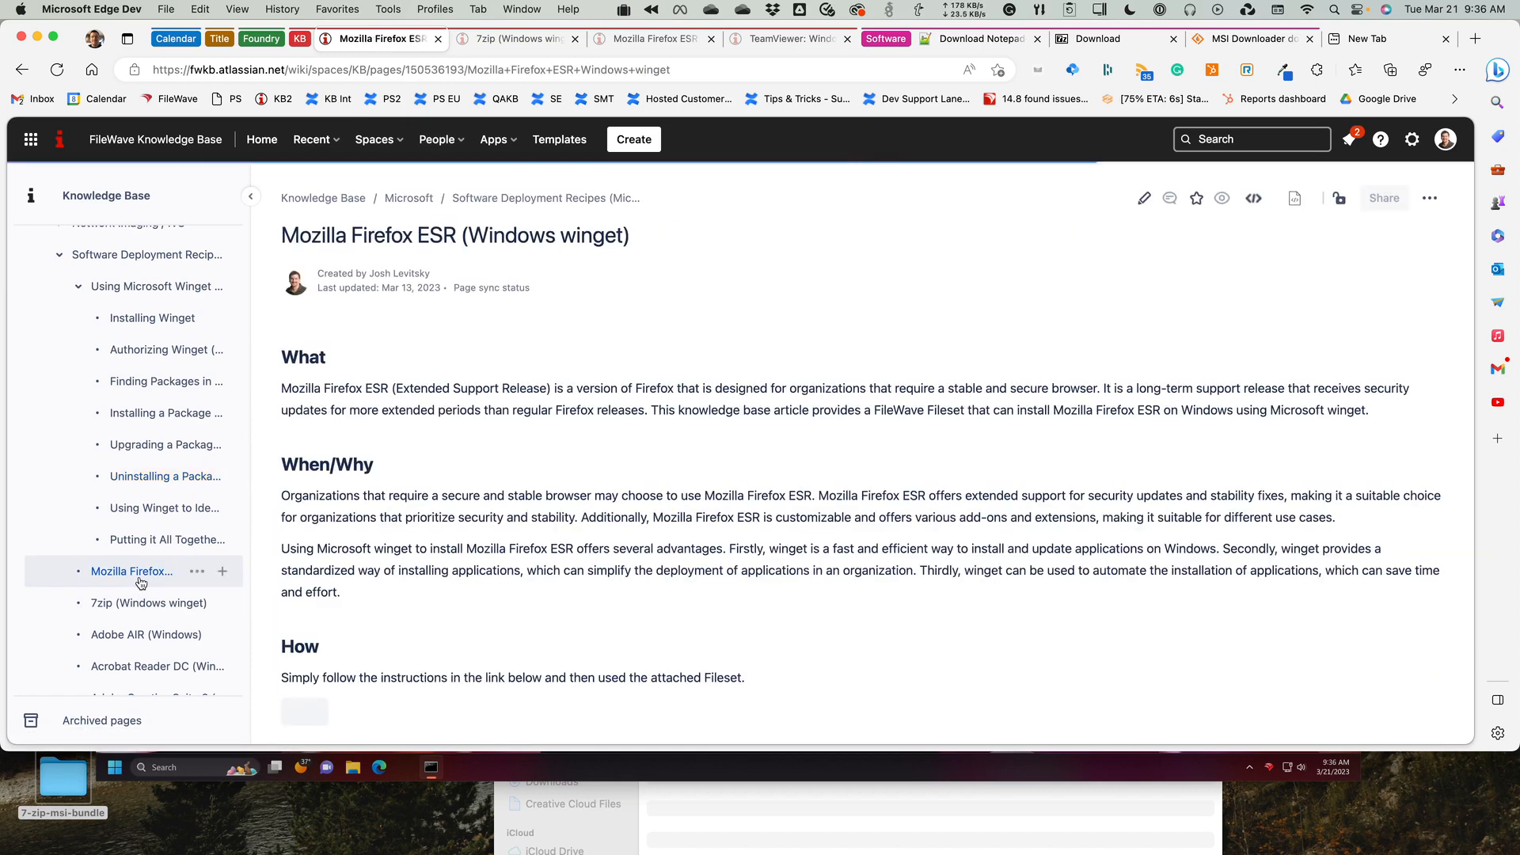
{"action": "scroll", "coordinate": [452, 579], "scroll_direction": "down", "scroll_amount": 1}
{"action": "scroll", "coordinate": [451, 579], "scroll_direction": "down", "scroll_amount": 3}
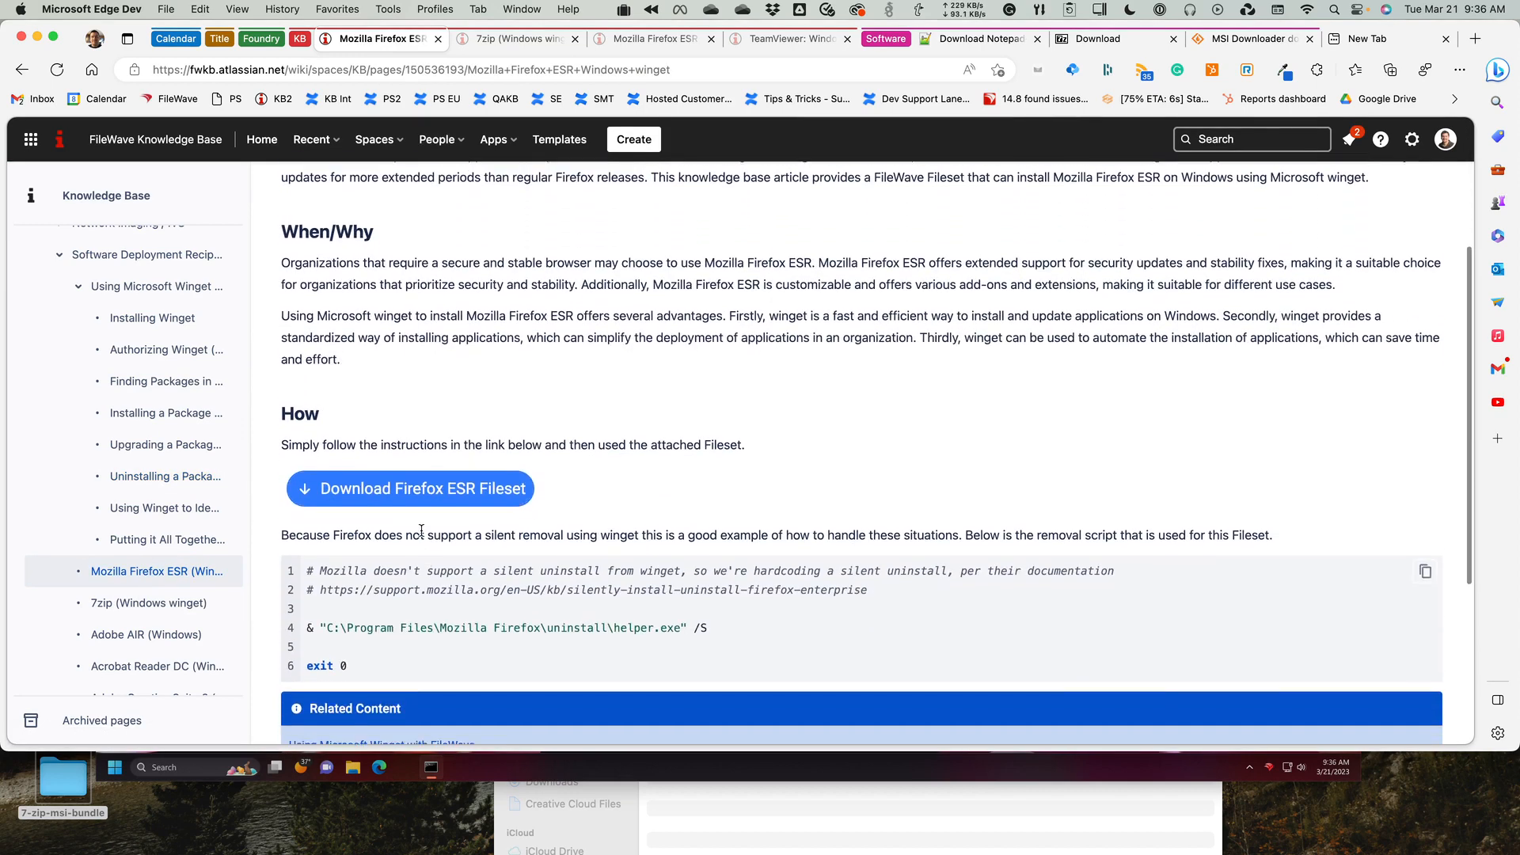
{"action": "left_click_drag", "start_coordinate": [354, 617], "coordinate": [727, 618]}
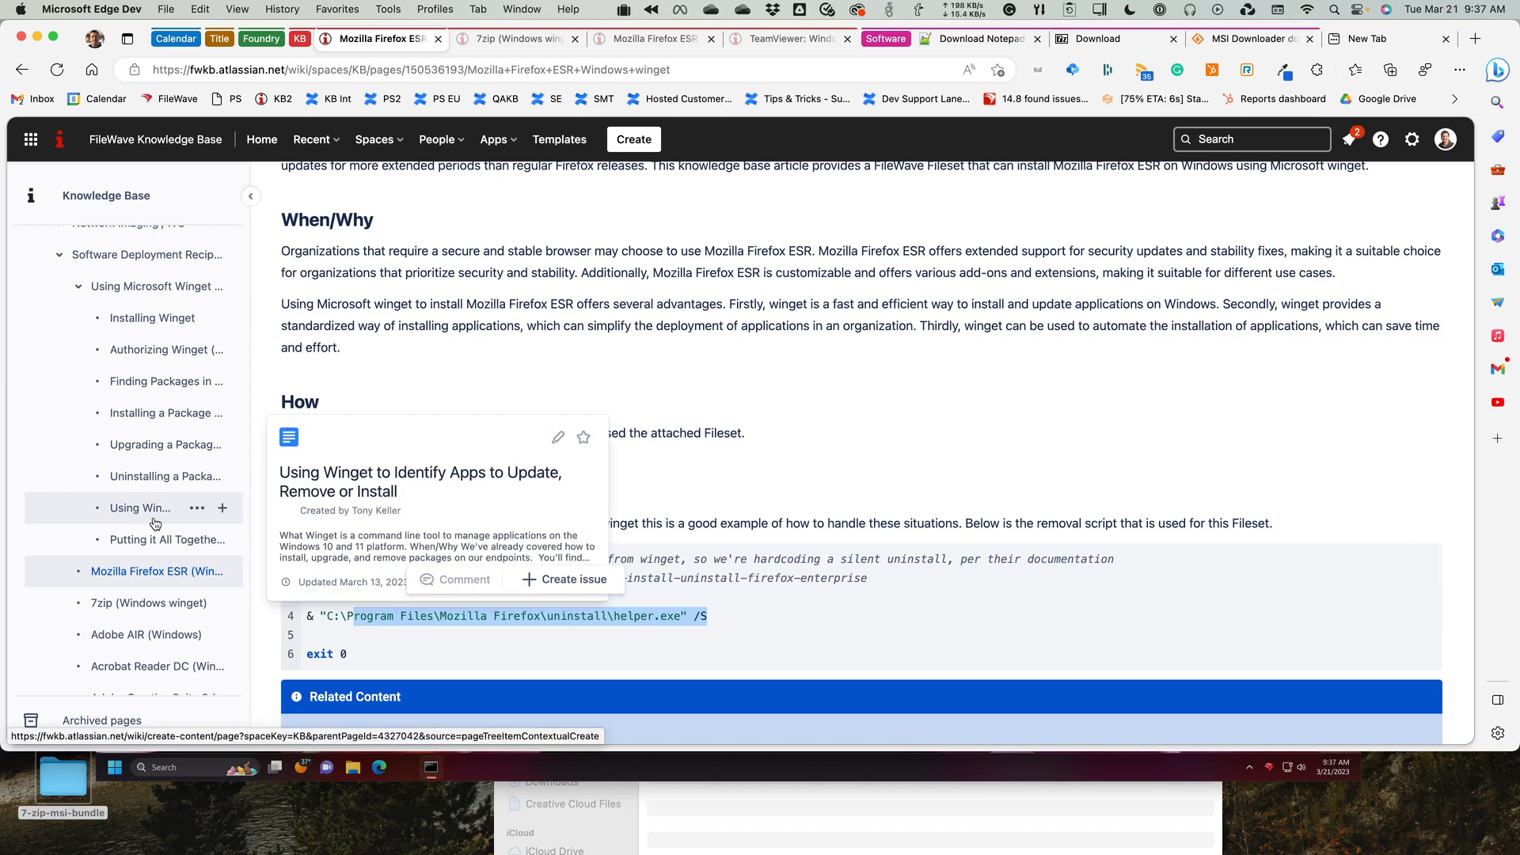
{"action": "left_click", "coordinate": [818, 374]}
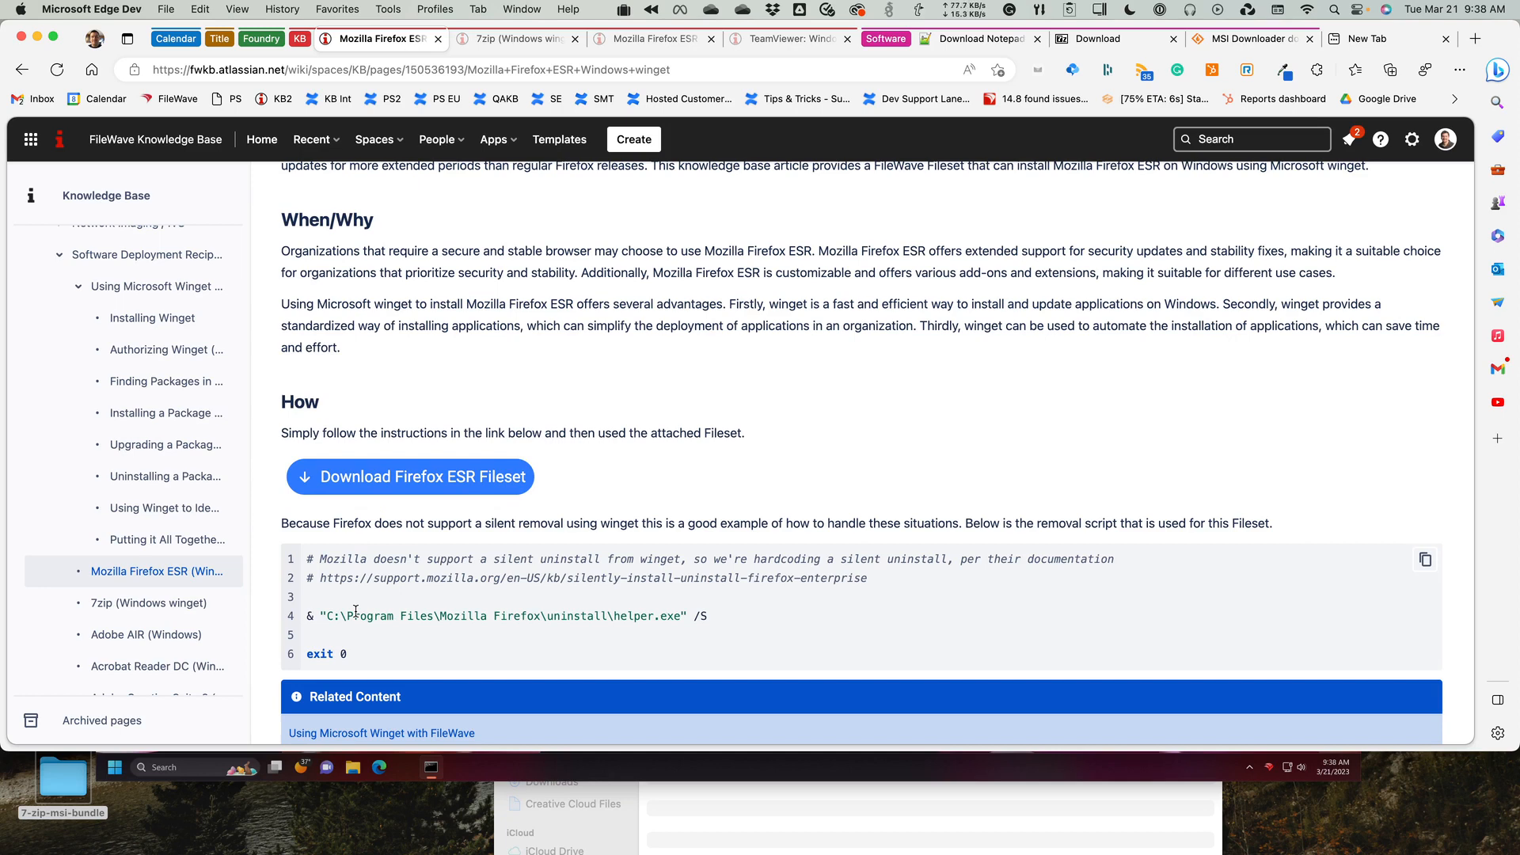
Open the article Using Winget to Identify Apps to Update, Remove or Install, and view its winget list script.
{"action": "left_click", "coordinate": [144, 543]}
{"action": "left_click", "coordinate": [142, 505]}
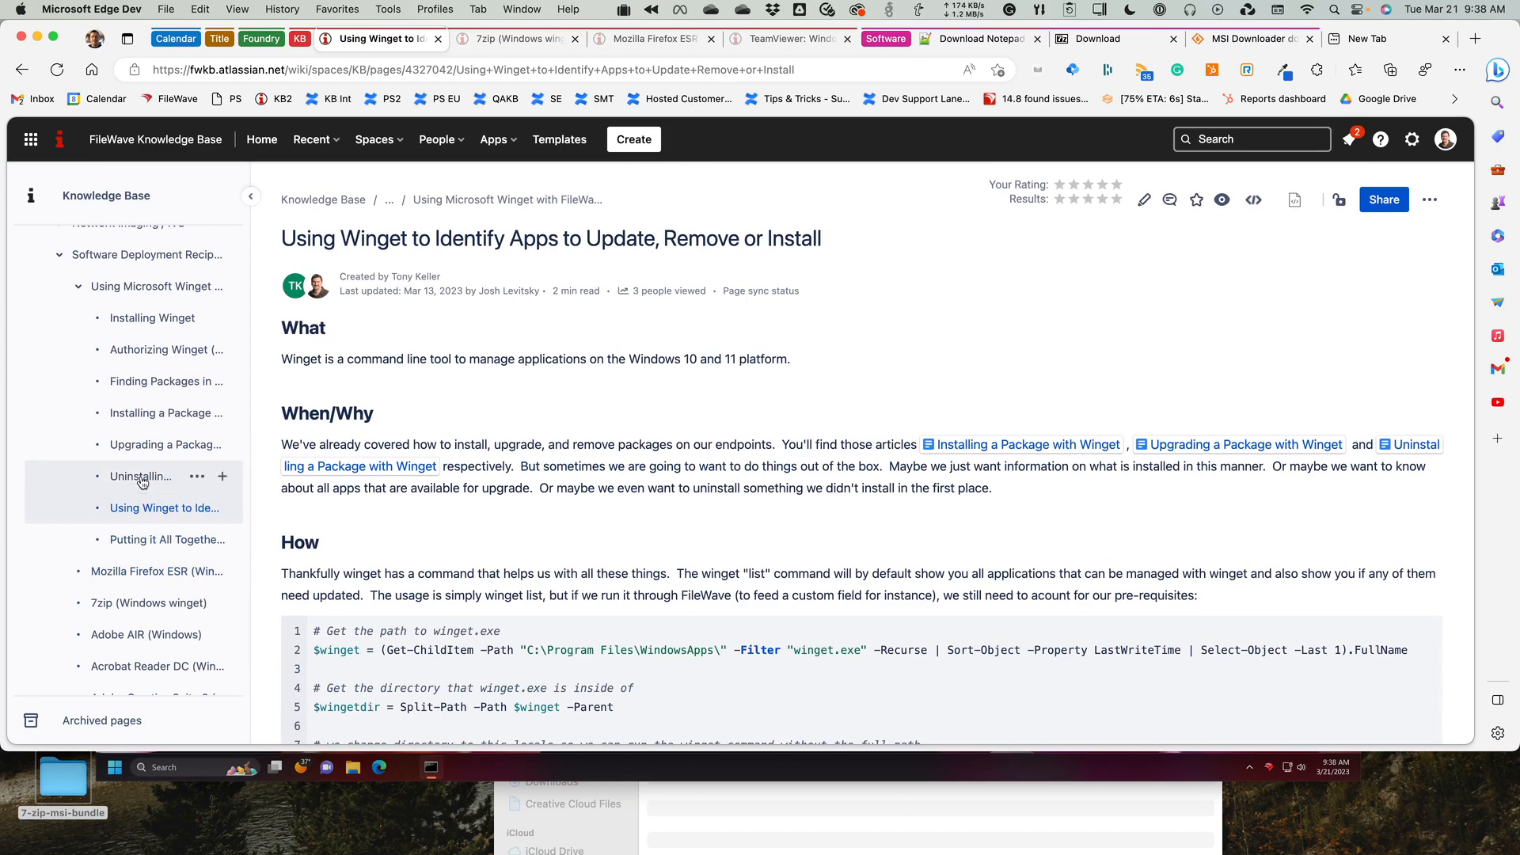
{"action": "mouse_move", "coordinate": [142, 480]}
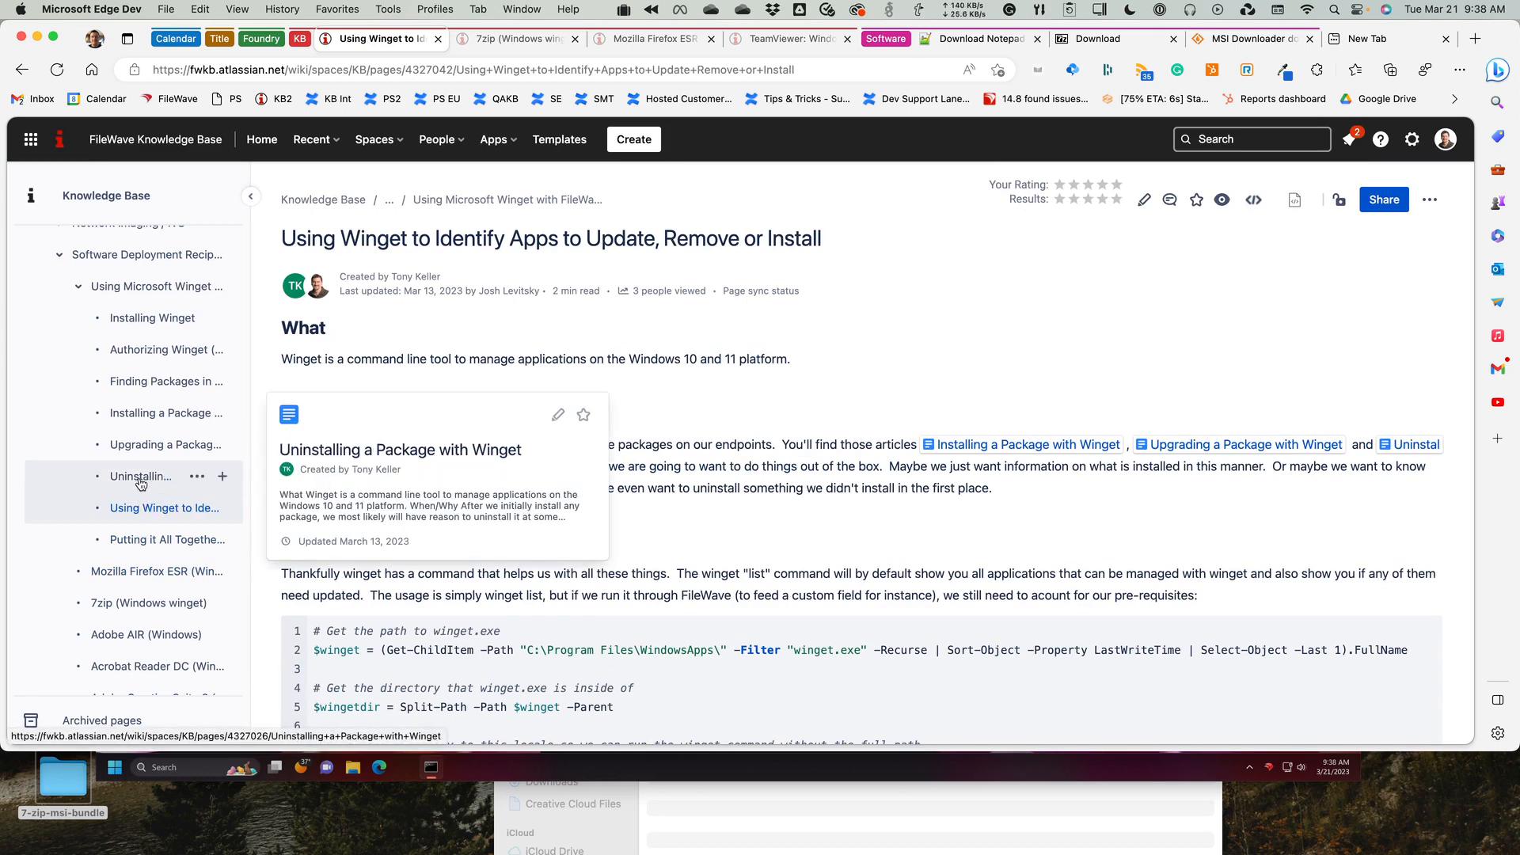
{"action": "mouse_move", "coordinate": [139, 509]}
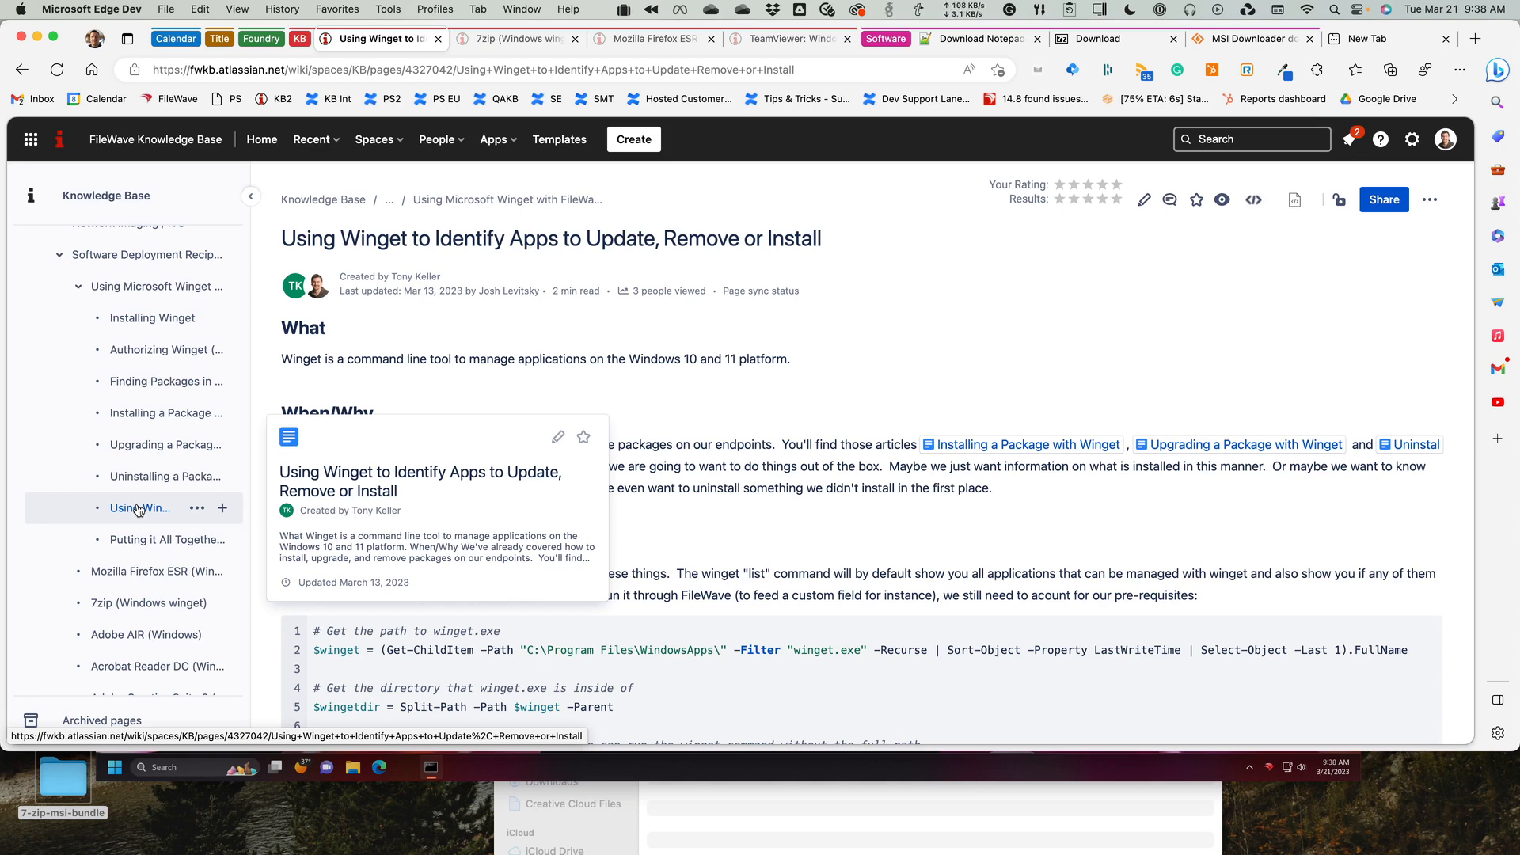
{"action": "mouse_move", "coordinate": [142, 573]}
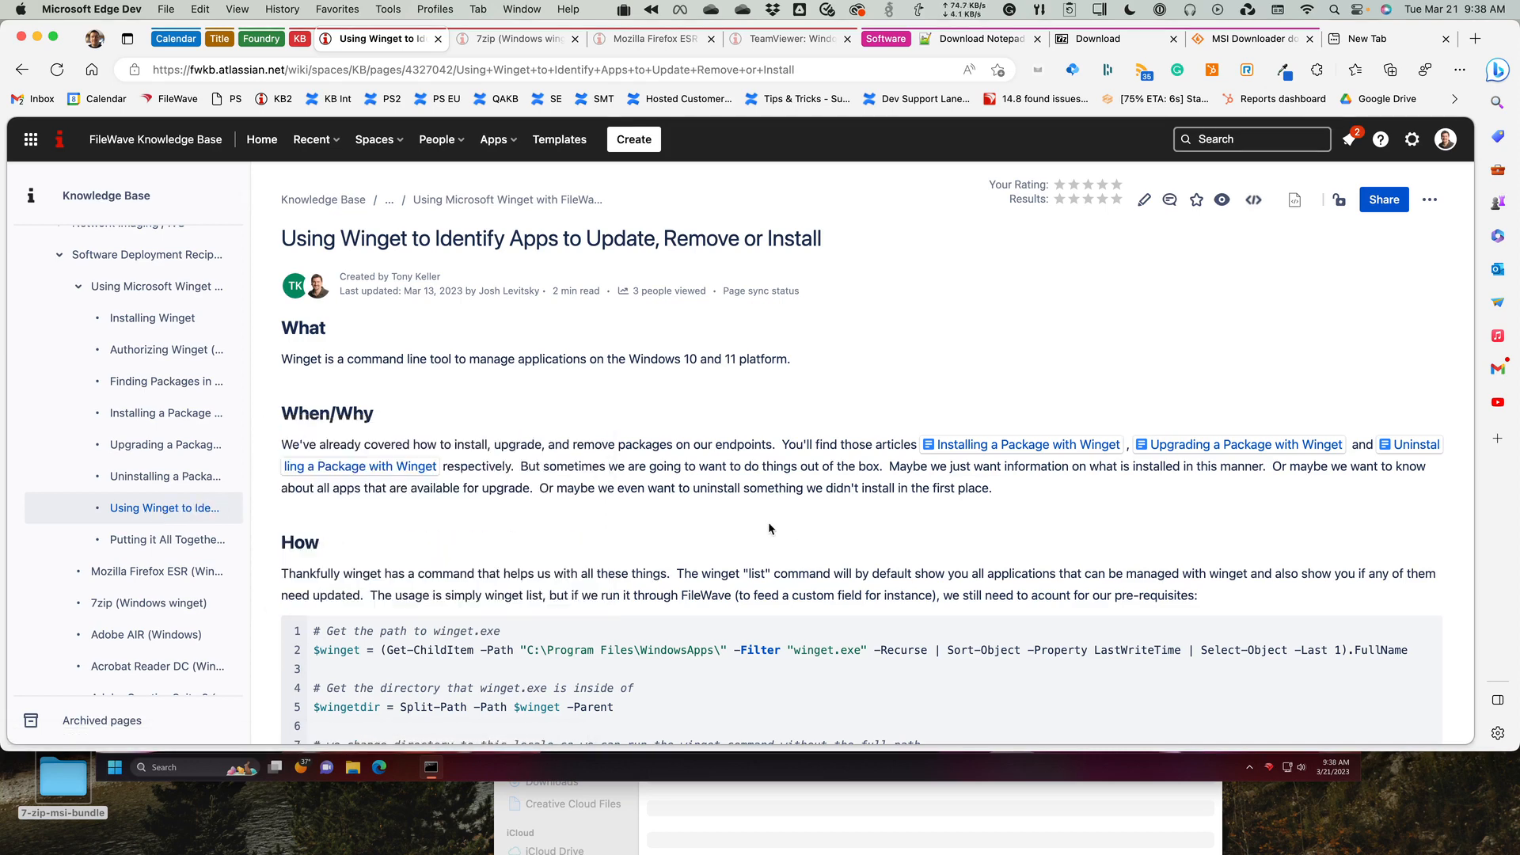
{"action": "scroll", "coordinate": [768, 524], "scroll_direction": "down", "scroll_amount": 2}
{"action": "scroll", "coordinate": [768, 529], "scroll_direction": "down", "scroll_amount": 1}
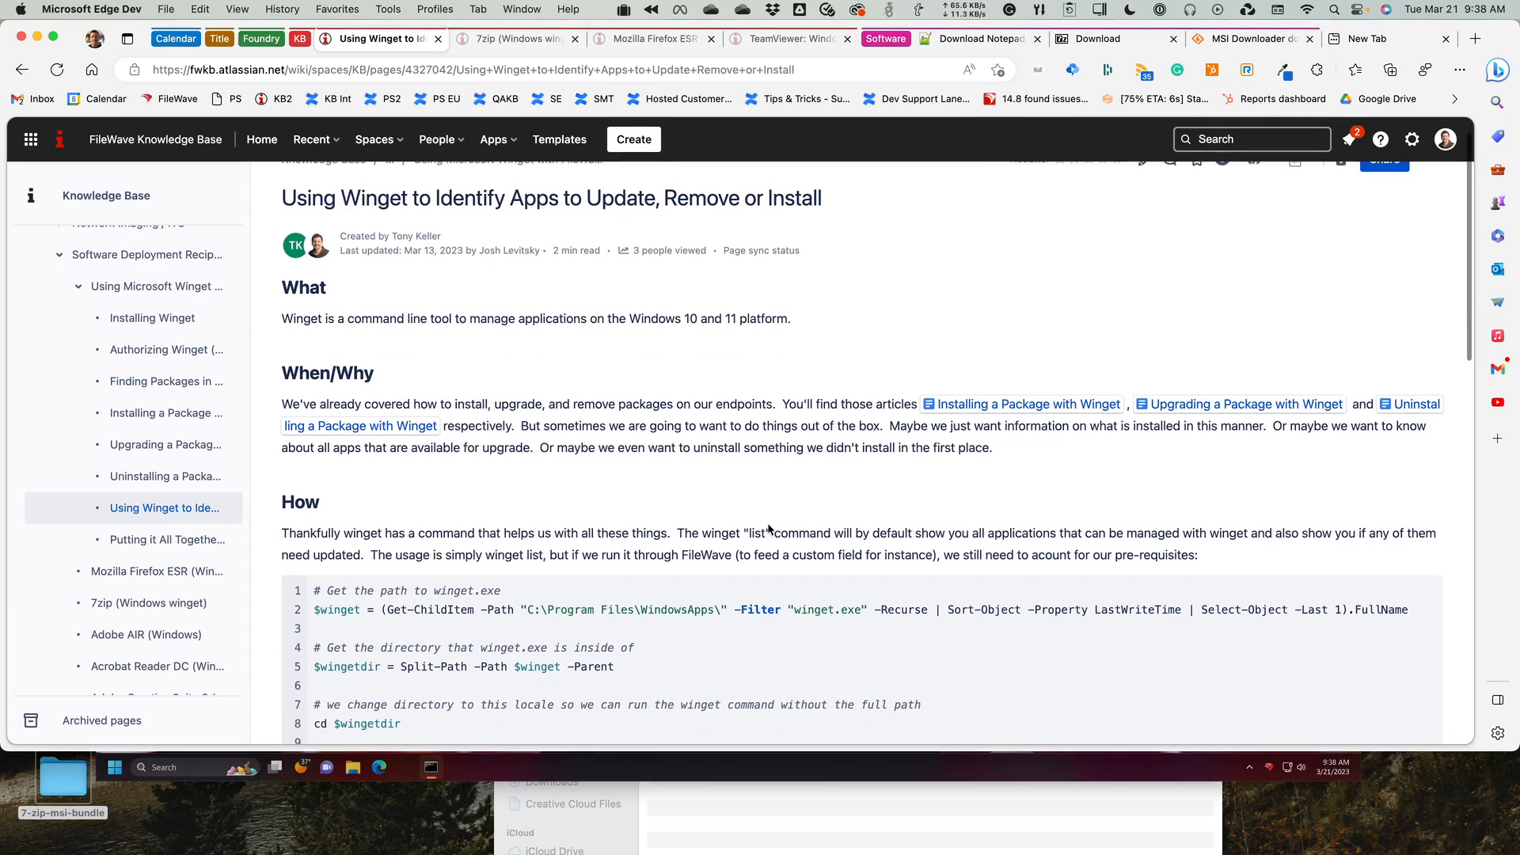
{"action": "scroll", "coordinate": [768, 529], "scroll_direction": "down", "scroll_amount": 2}
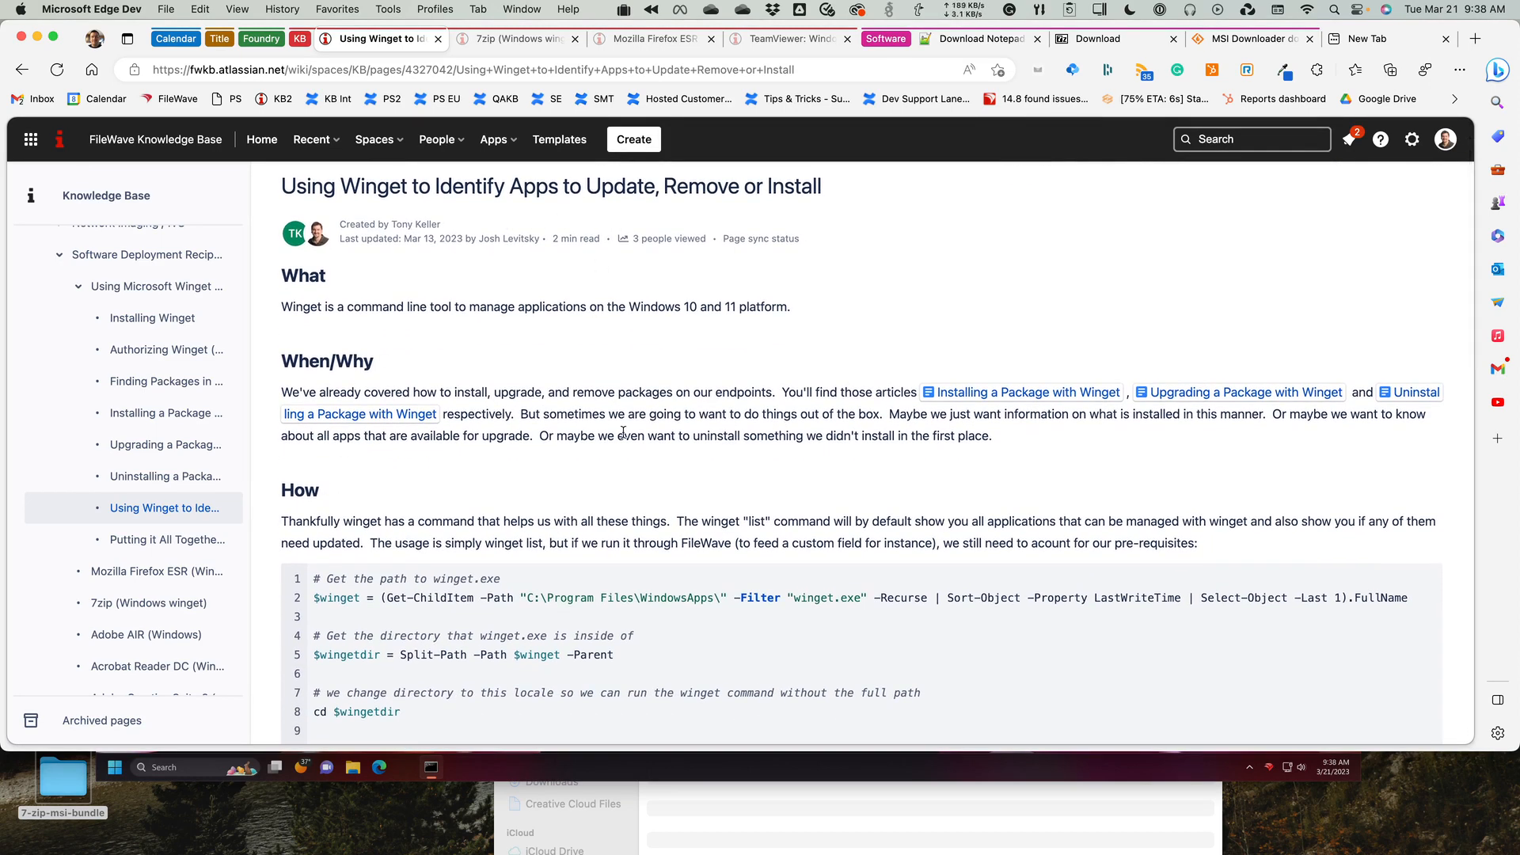
{"action": "scroll", "coordinate": [627, 435], "scroll_direction": "down", "scroll_amount": 5}
{"action": "scroll", "coordinate": [627, 435], "scroll_direction": "down", "scroll_amount": 2}
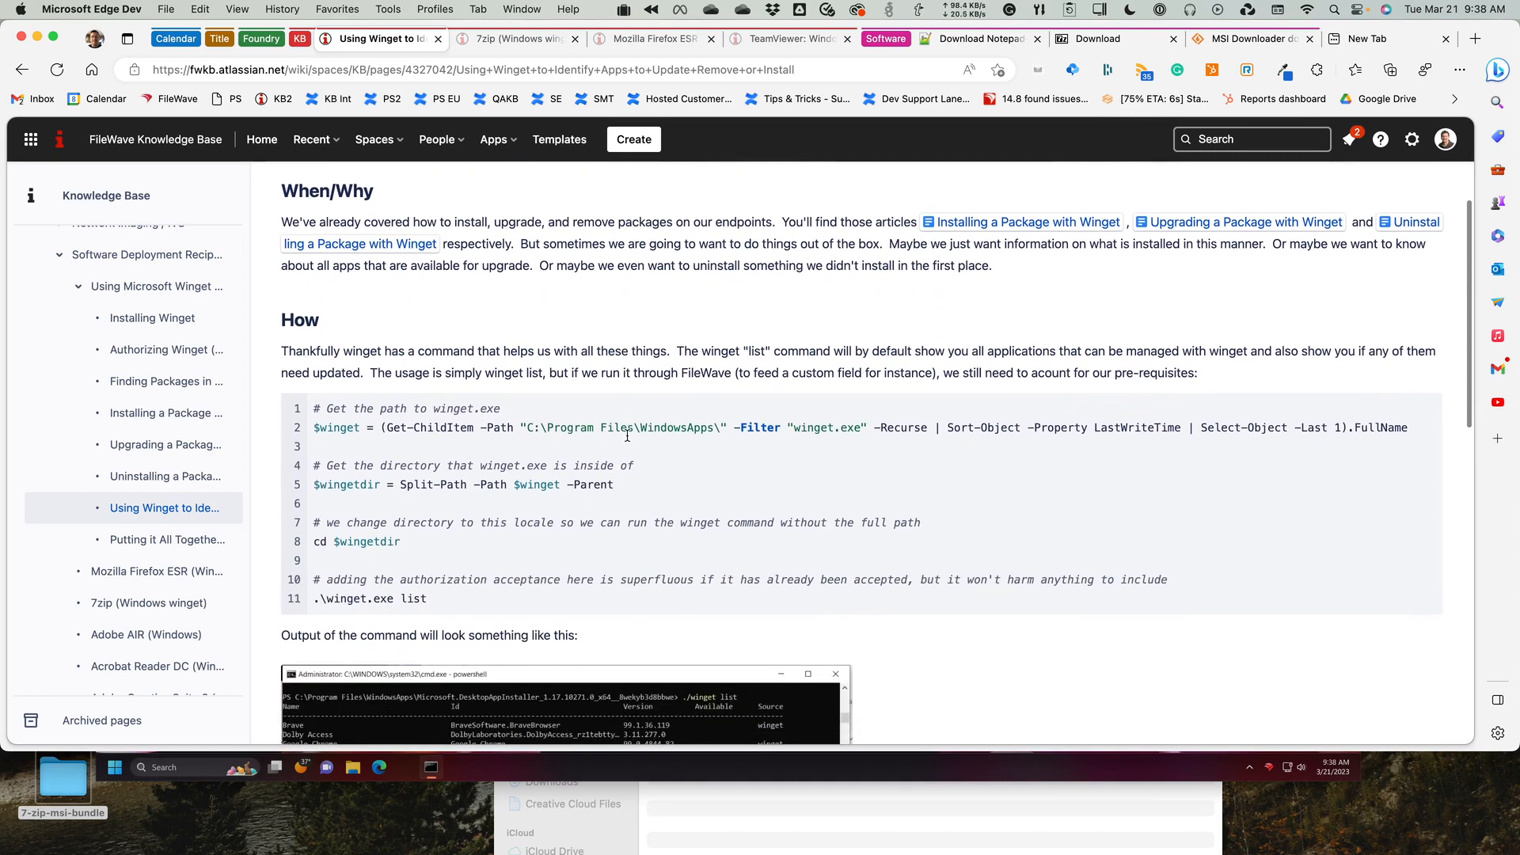
Switch to the Windows 11 virtual machine, run winget list in the Command Prompt, and review the installed packages and available versions.
{"action": "scroll", "coordinate": [431, 505], "scroll_direction": "down", "scroll_amount": 4}
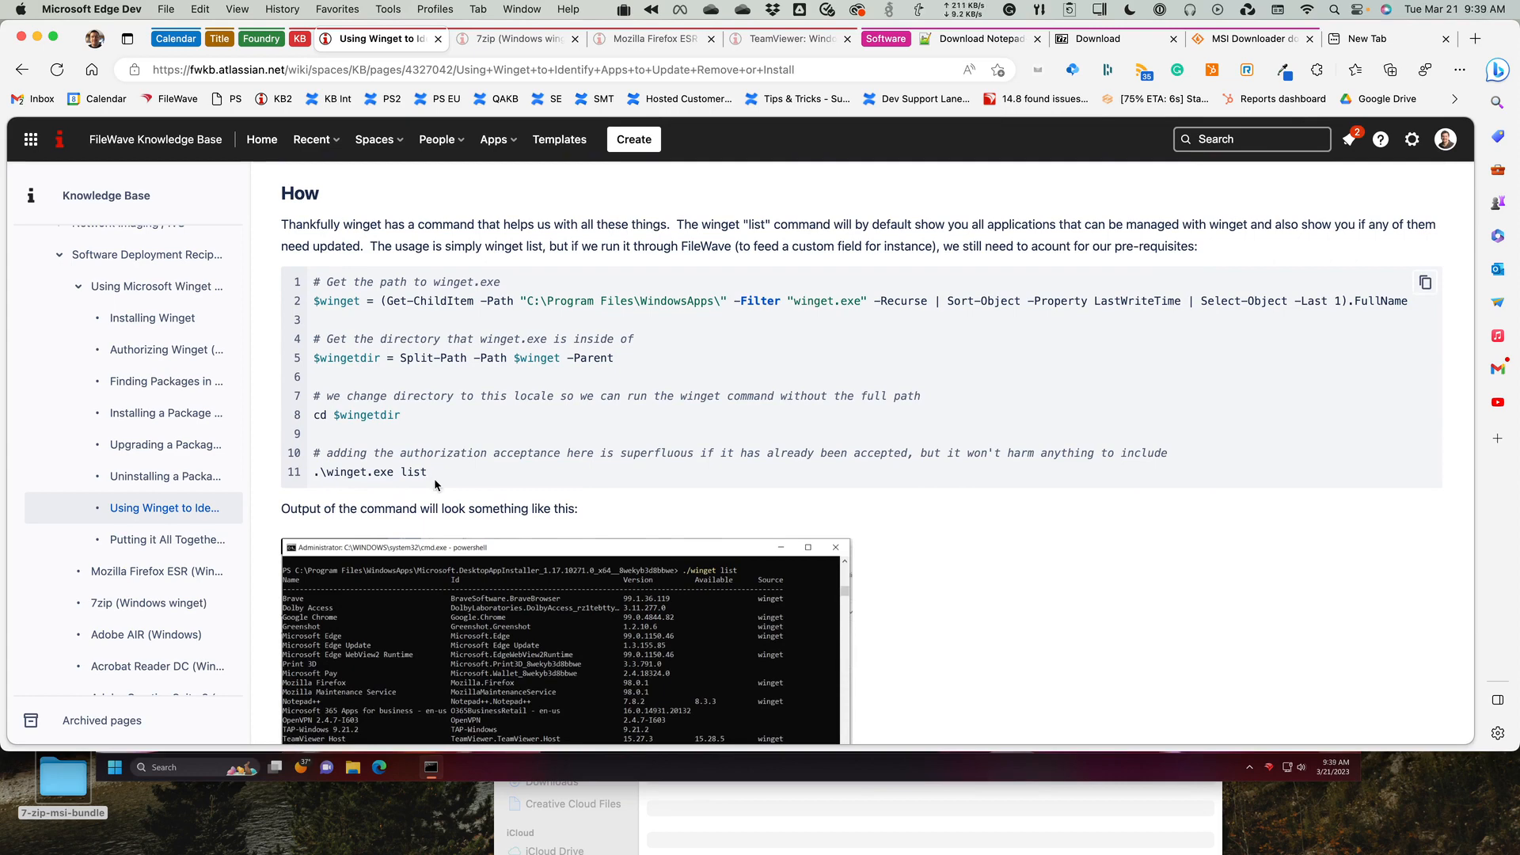
{"action": "left_click", "coordinate": [801, 759]}
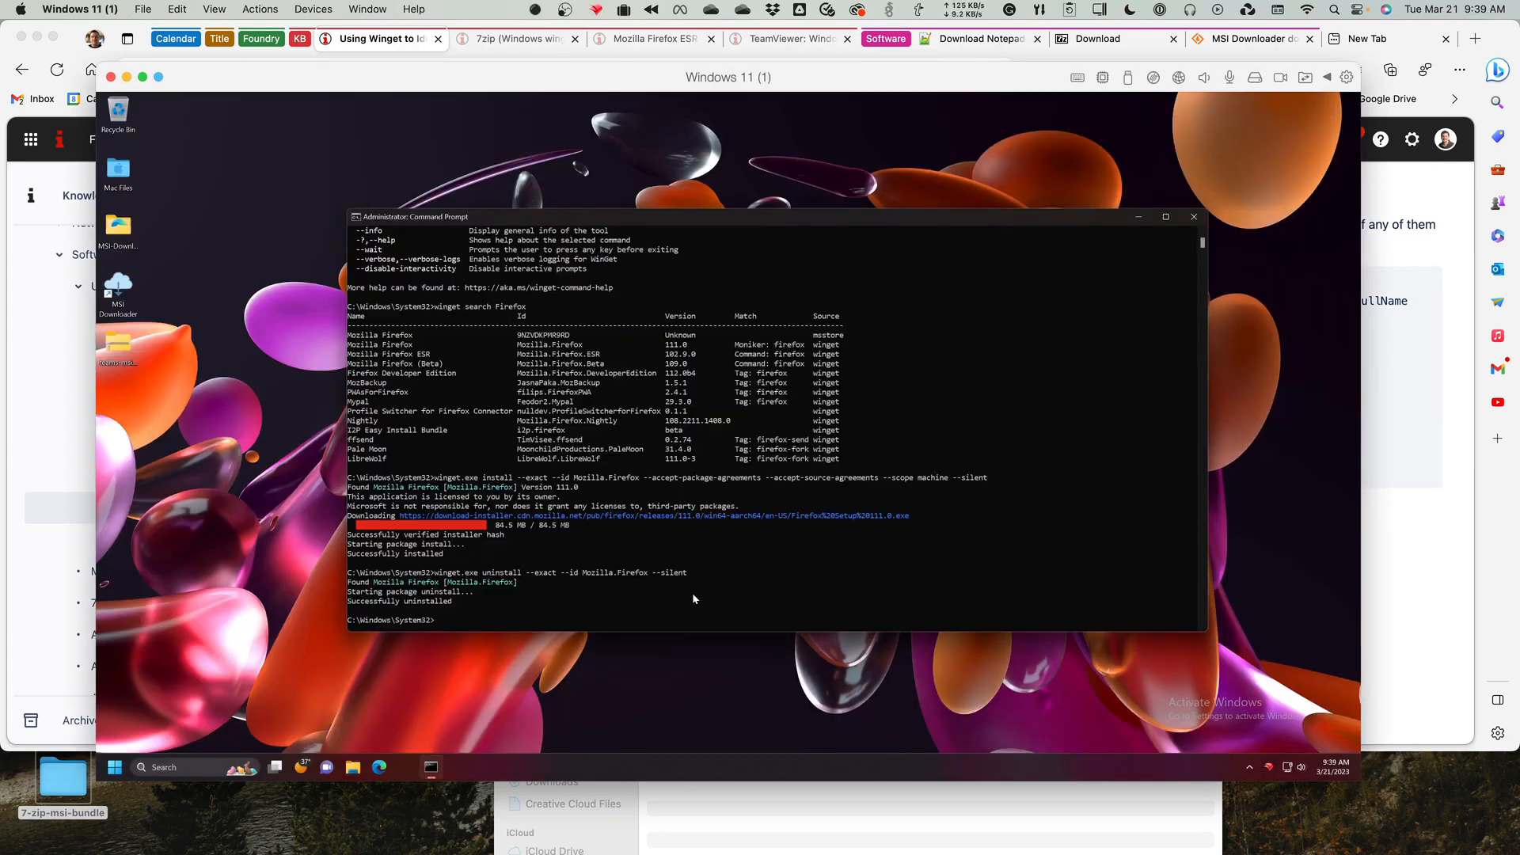
{"action": "type", "text": "winget list"}
{"action": "key", "text": "Return"}
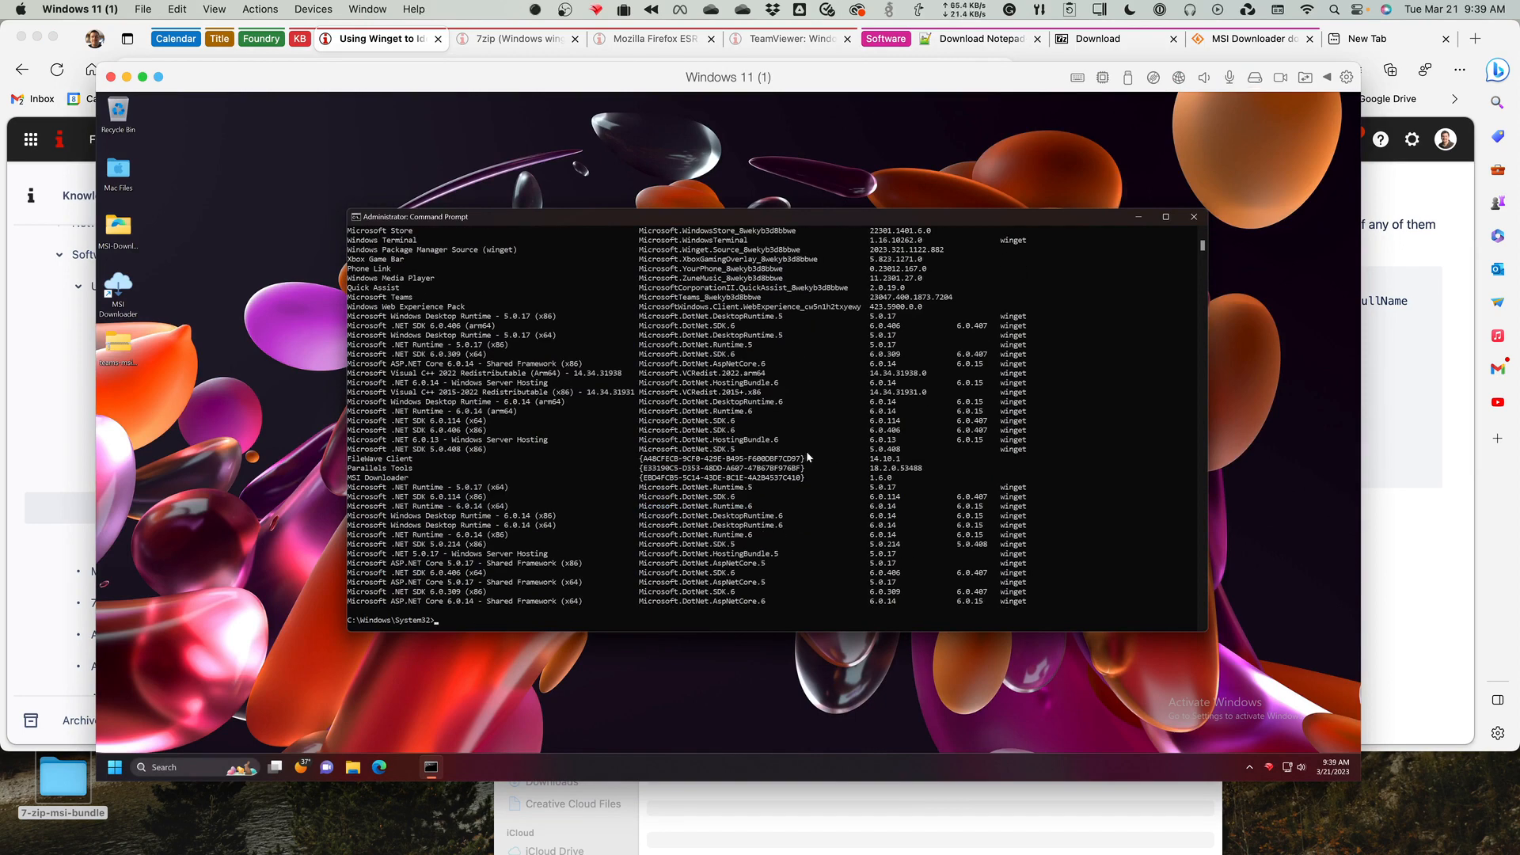
{"action": "scroll", "coordinate": [806, 450], "scroll_direction": "up", "scroll_amount": 4}
{"action": "scroll", "coordinate": [807, 456], "scroll_direction": "up", "scroll_amount": 8}
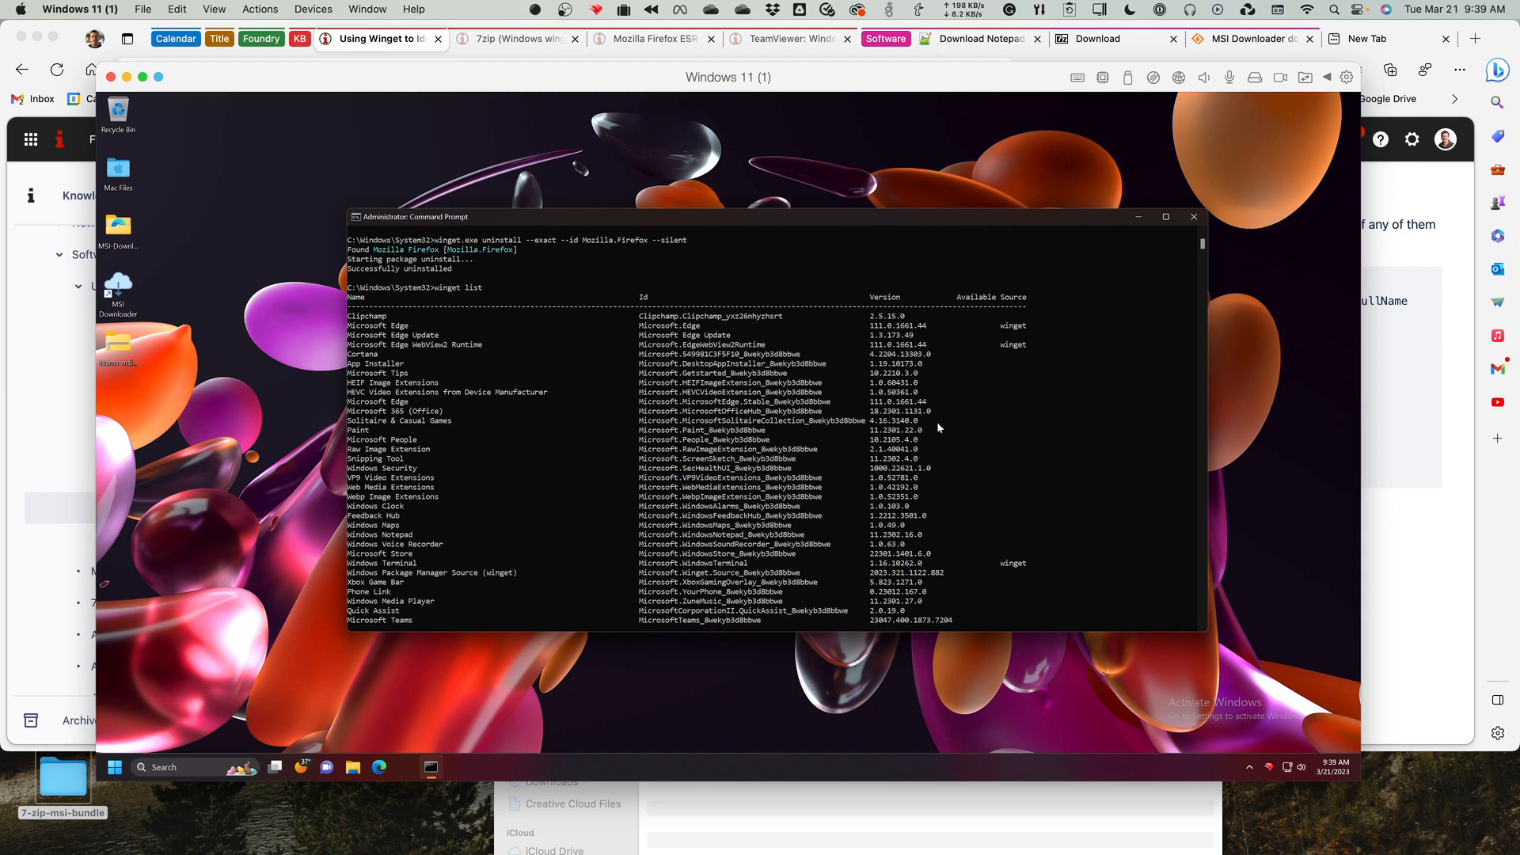
{"action": "scroll", "coordinate": [938, 421], "scroll_direction": "down", "scroll_amount": 4}
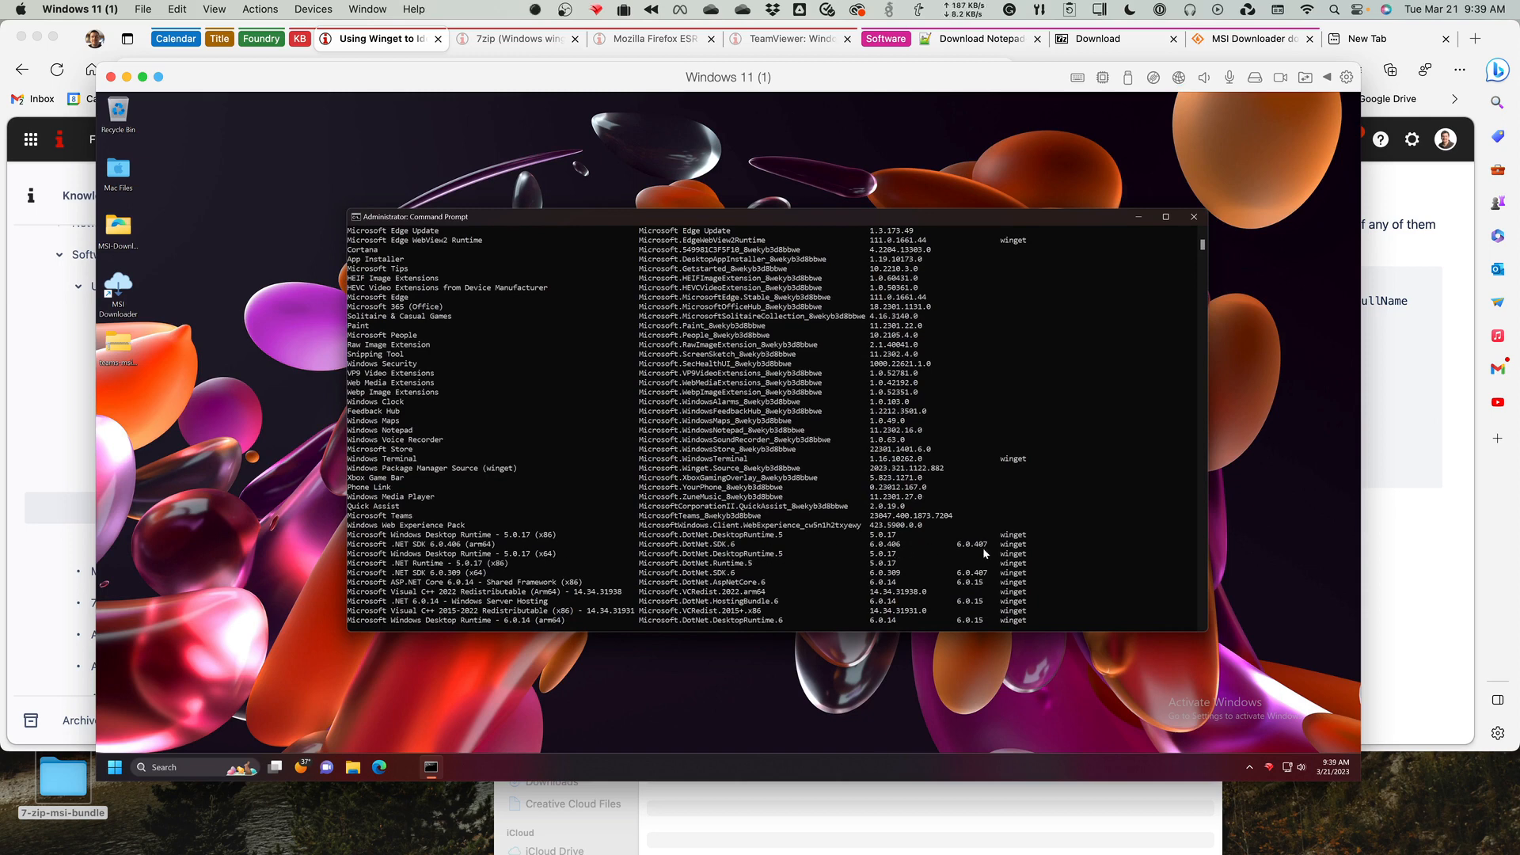
{"action": "scroll", "coordinate": [982, 548], "scroll_direction": "down", "scroll_amount": 5}
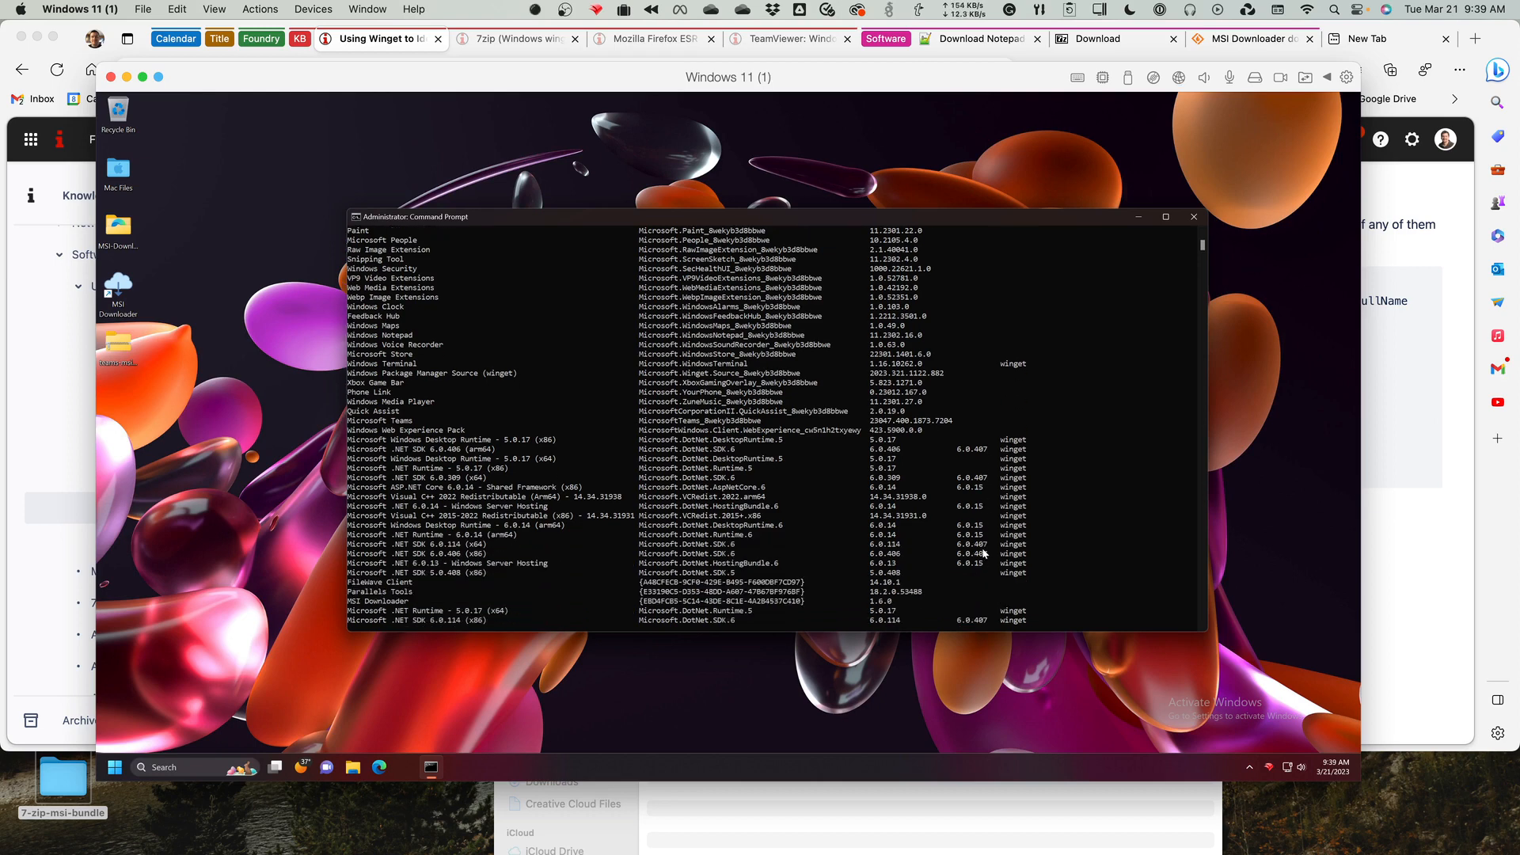
{"action": "scroll", "coordinate": [985, 555], "scroll_direction": "down", "scroll_amount": 4}
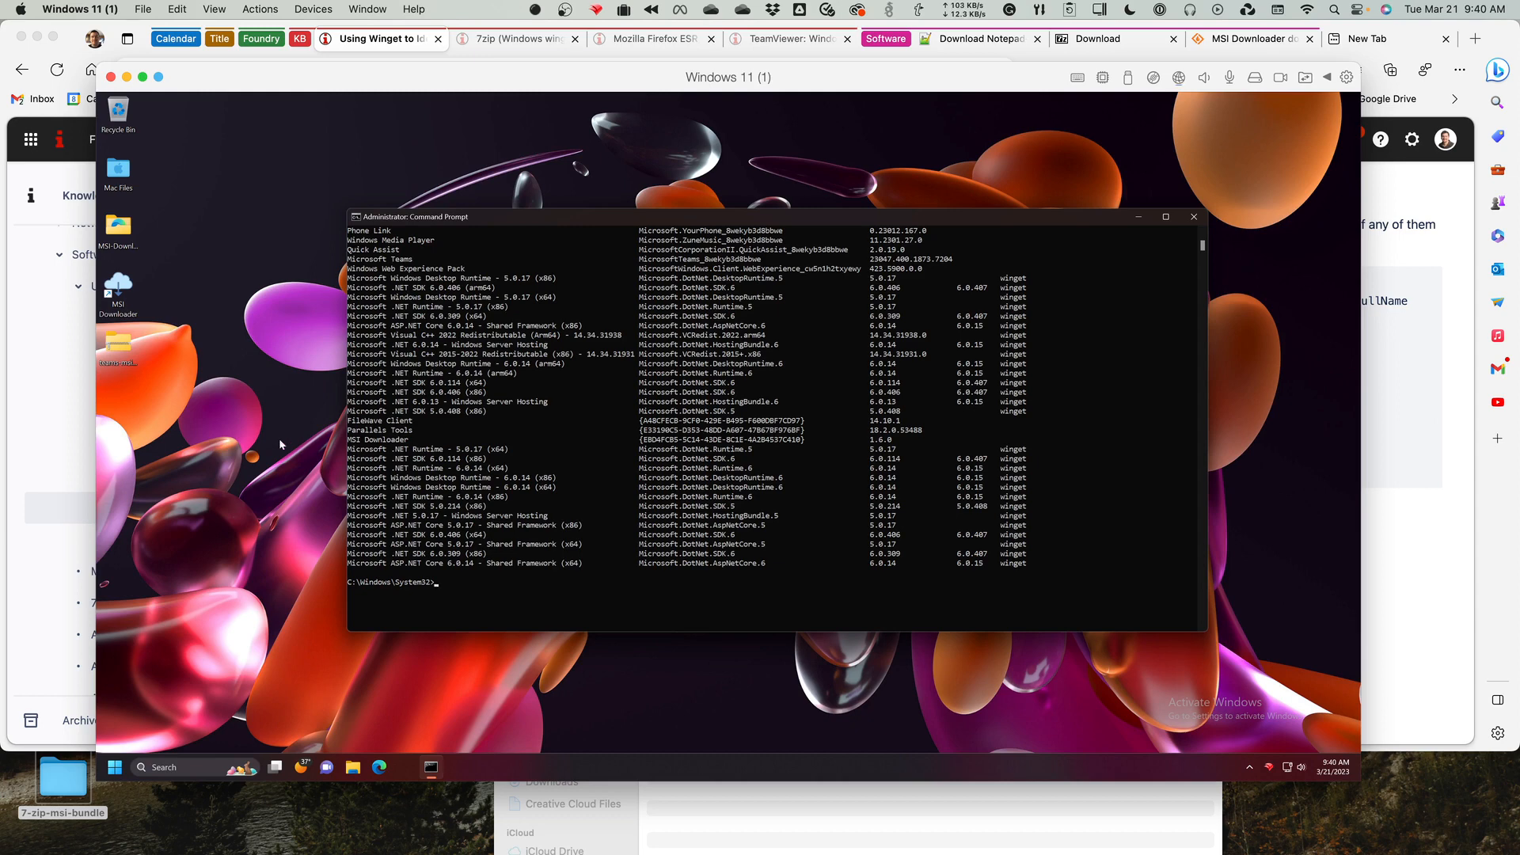
Return to Microsoft Edge, open the article Putting it All Together Using Winget (Notepad++ Example), and view its section on the fileset's scripts.
{"action": "left_click", "coordinate": [36, 510]}
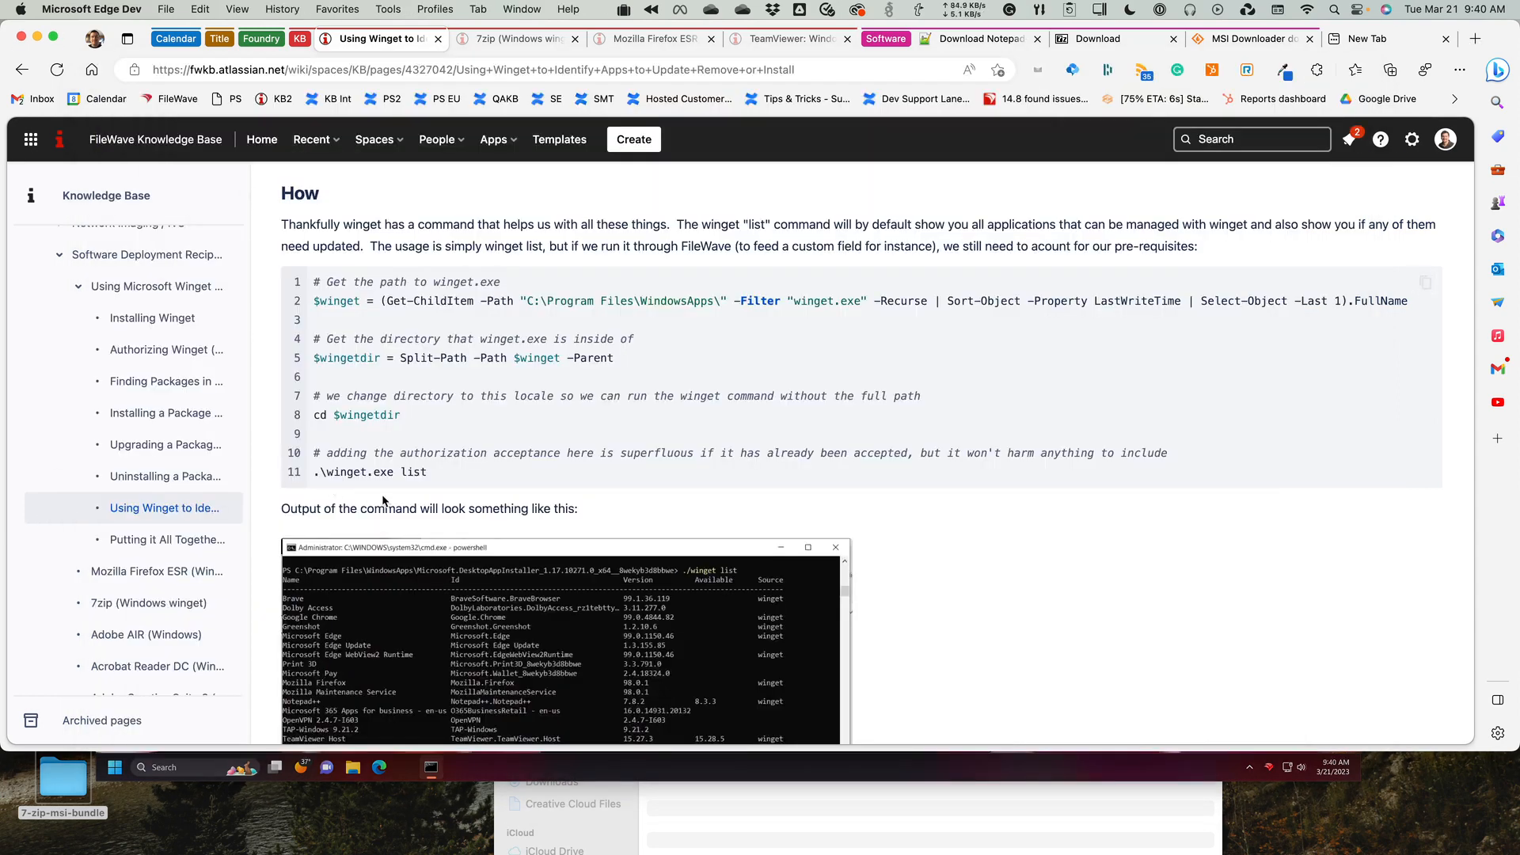
{"action": "scroll", "coordinate": [384, 502], "scroll_direction": "down", "scroll_amount": 5}
{"action": "scroll", "coordinate": [384, 502], "scroll_direction": "up", "scroll_amount": 3}
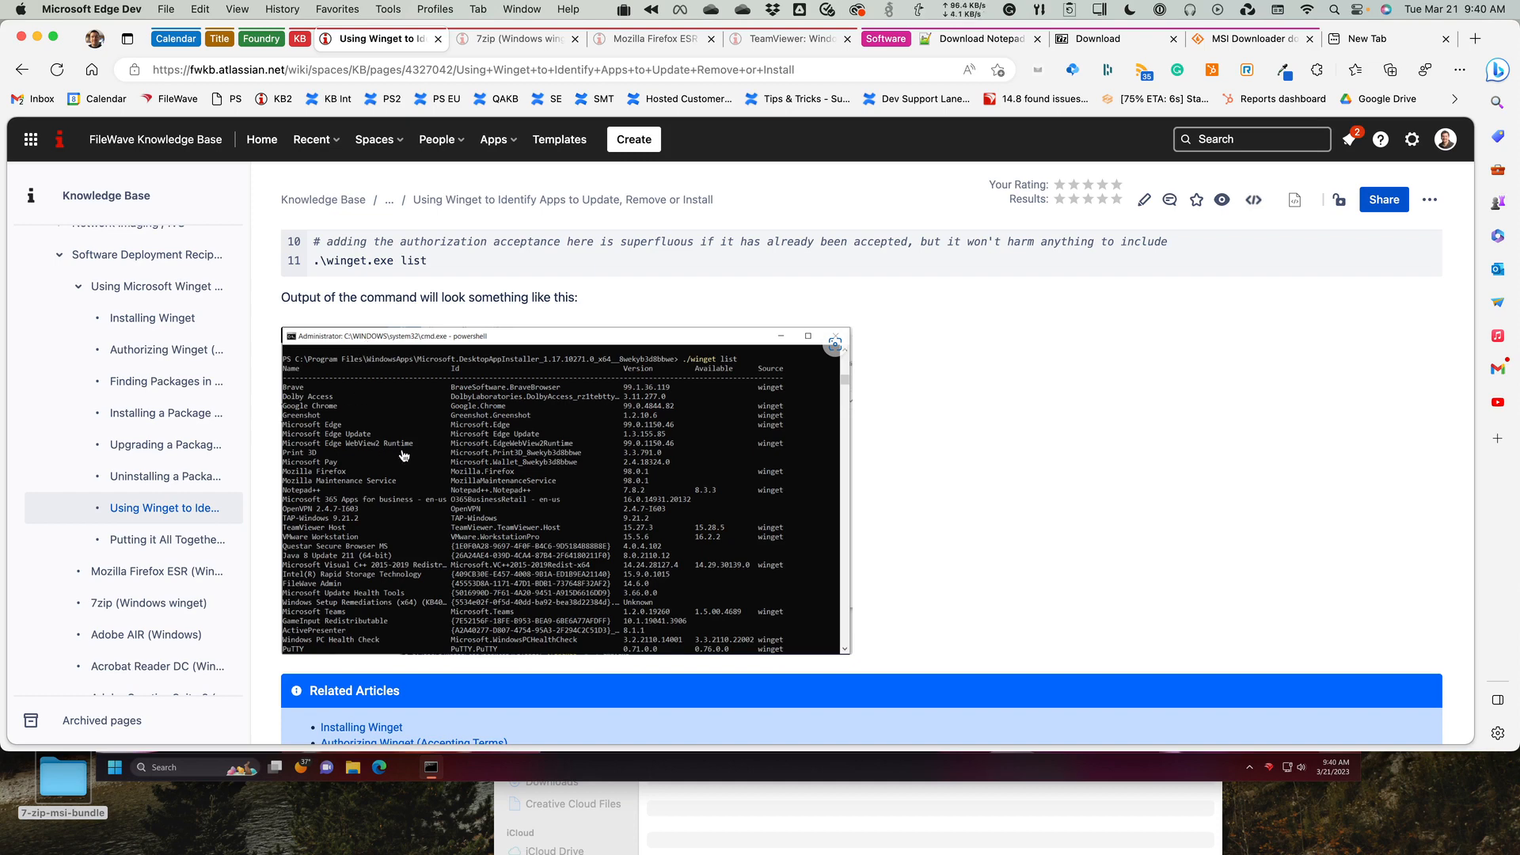
{"action": "mouse_move", "coordinate": [198, 444]}
{"action": "mouse_move", "coordinate": [151, 529]}
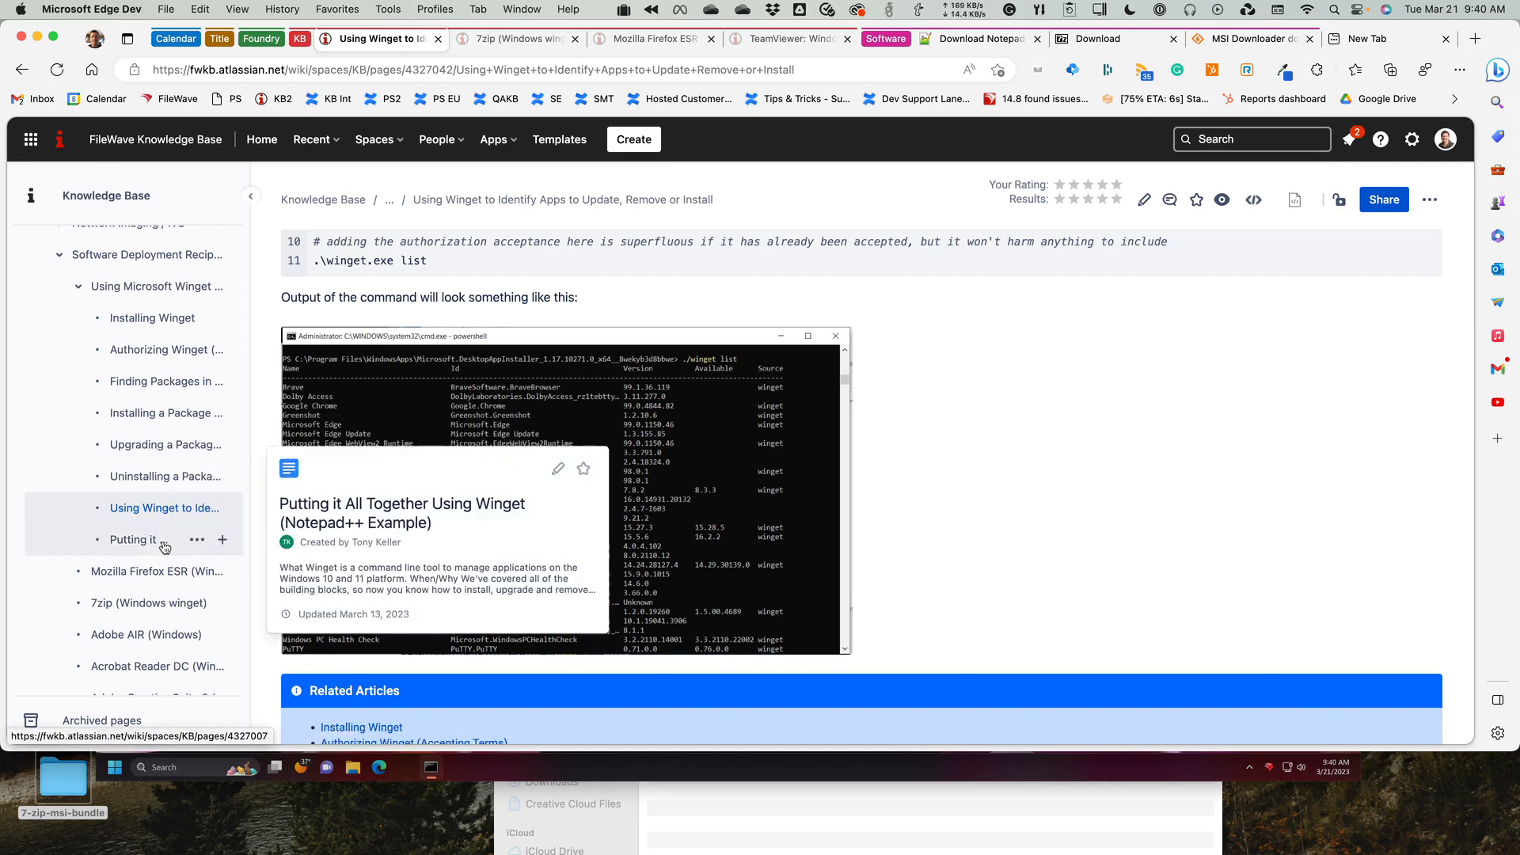
{"action": "left_click", "coordinate": [163, 545]}
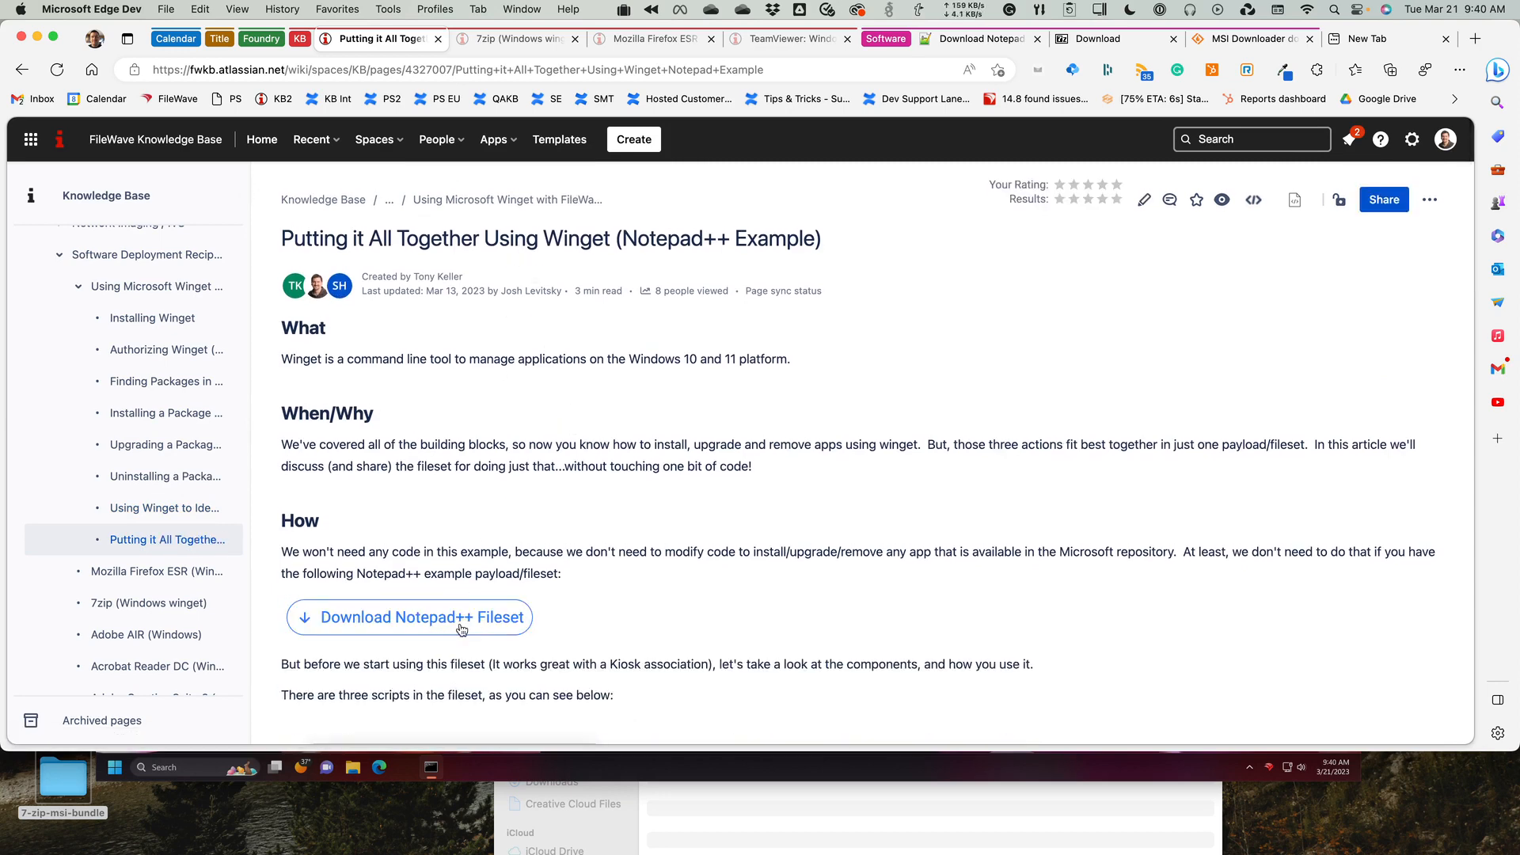
{"action": "scroll", "coordinate": [630, 622], "scroll_direction": "down", "scroll_amount": 5}
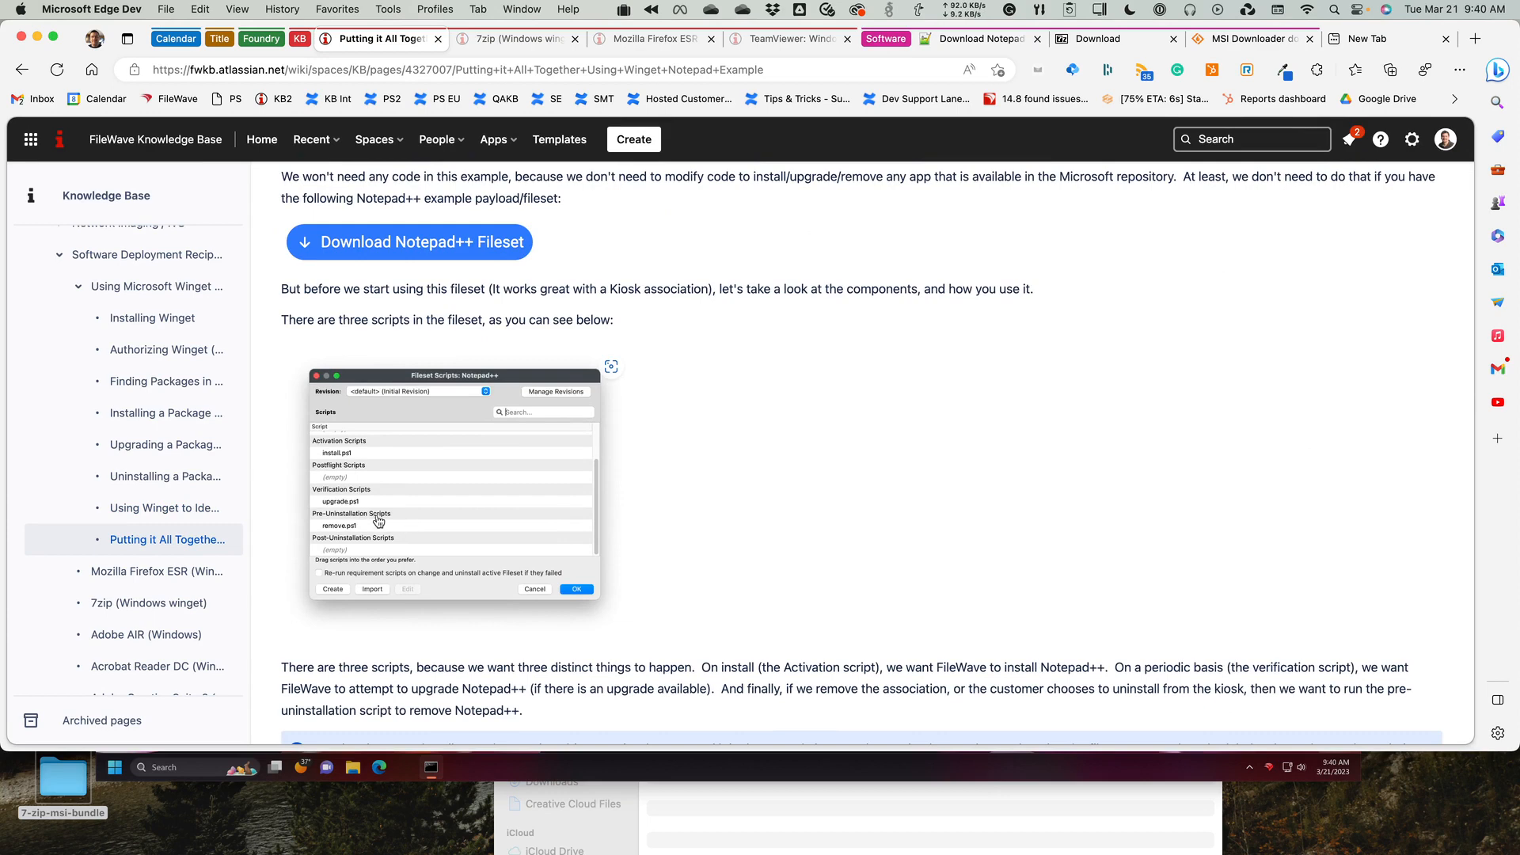
Switch to FileWave Admin, expand the winget group under Windows Apps in the filesets, and look through its Notepad++, 7-Zip and Firefox ESR filesets.
{"action": "key", "text": "super+Tab"}
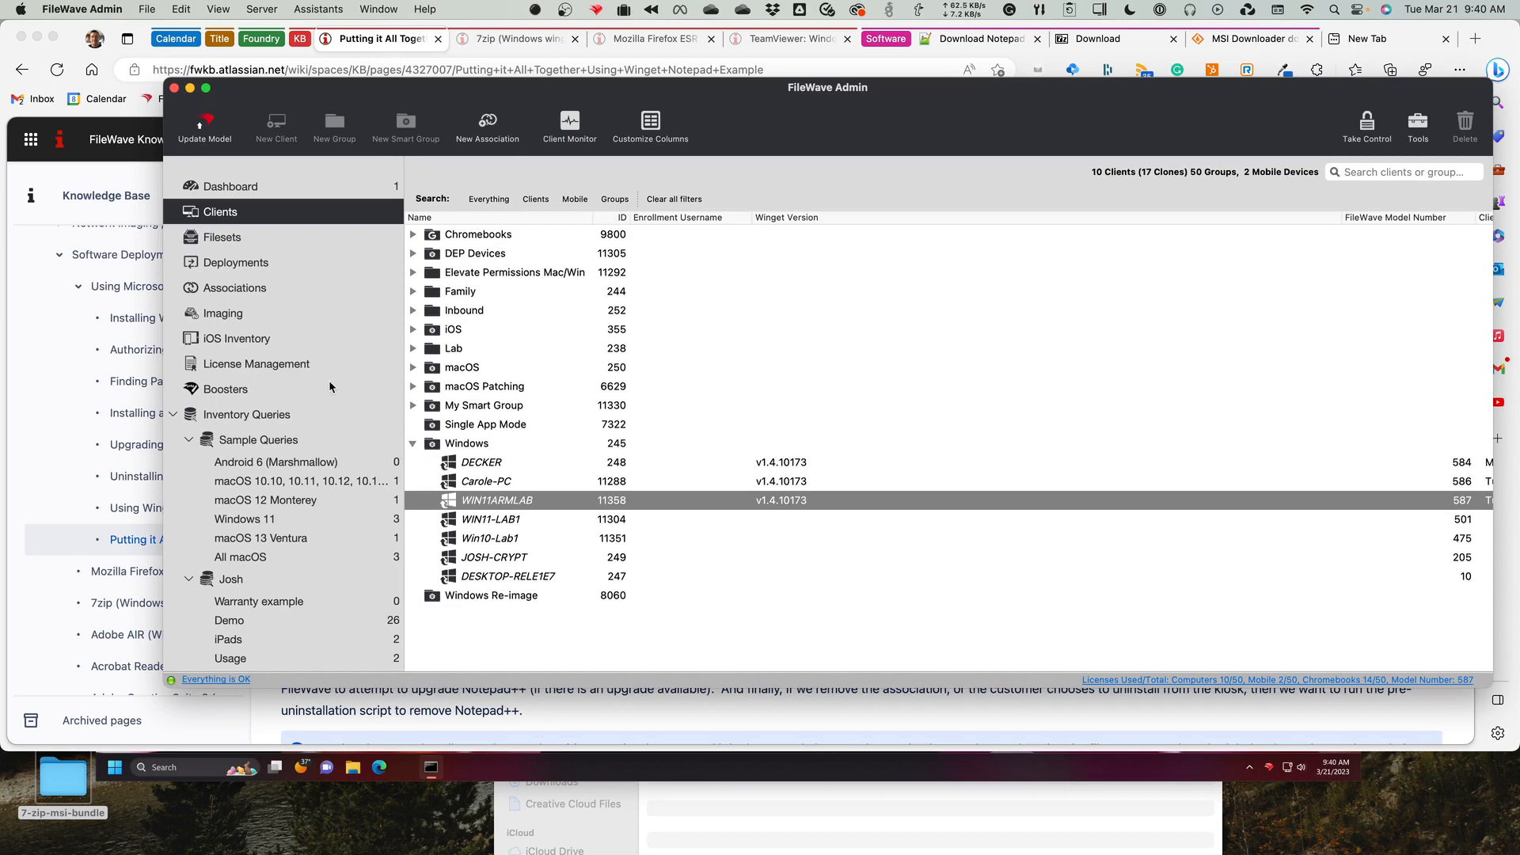
{"action": "left_click", "coordinate": [263, 242]}
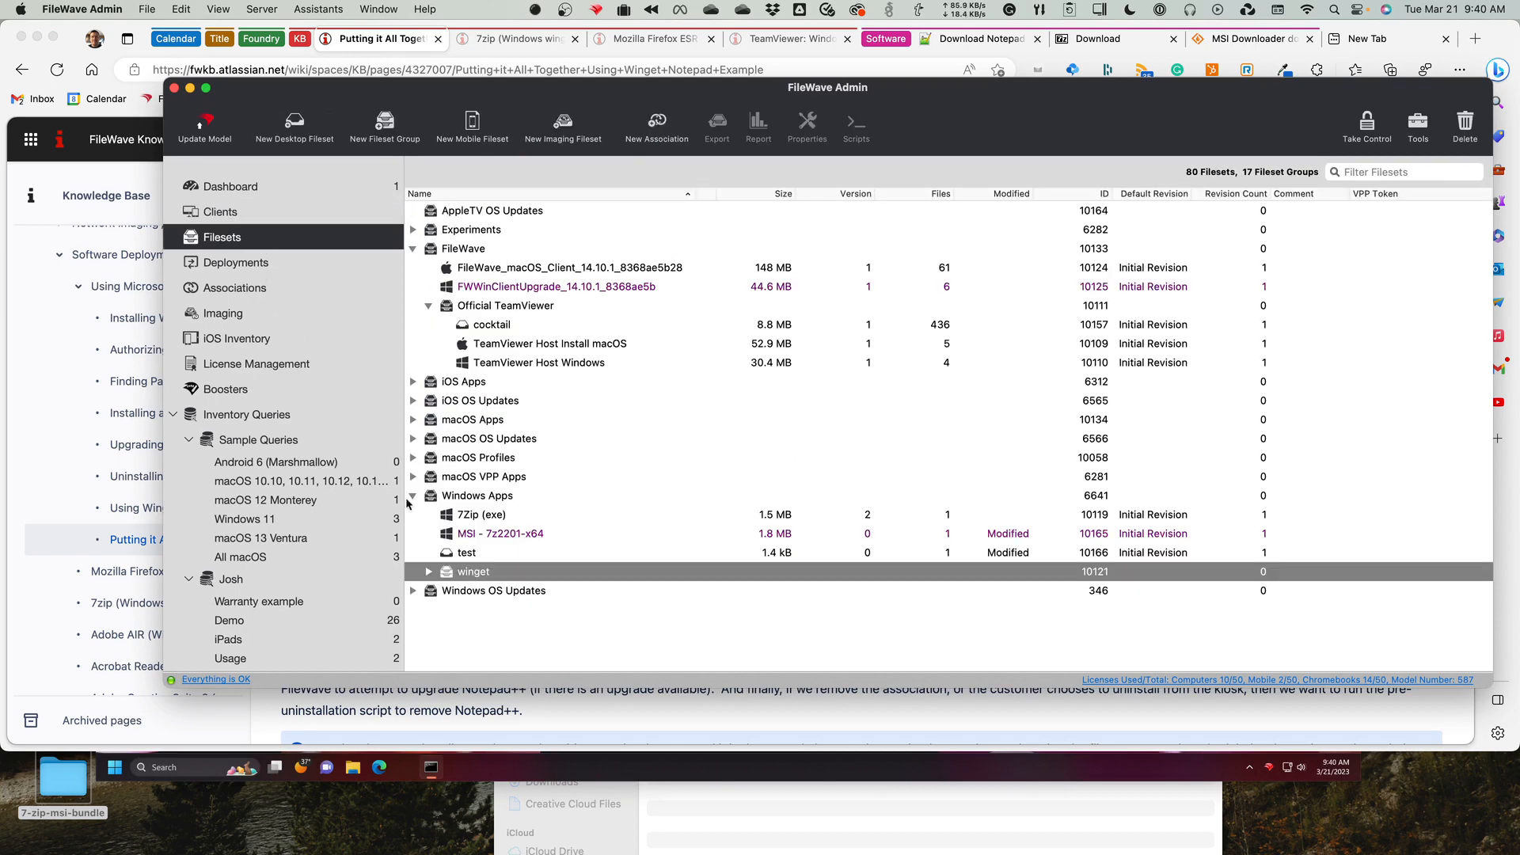
{"action": "left_click", "coordinate": [428, 572]}
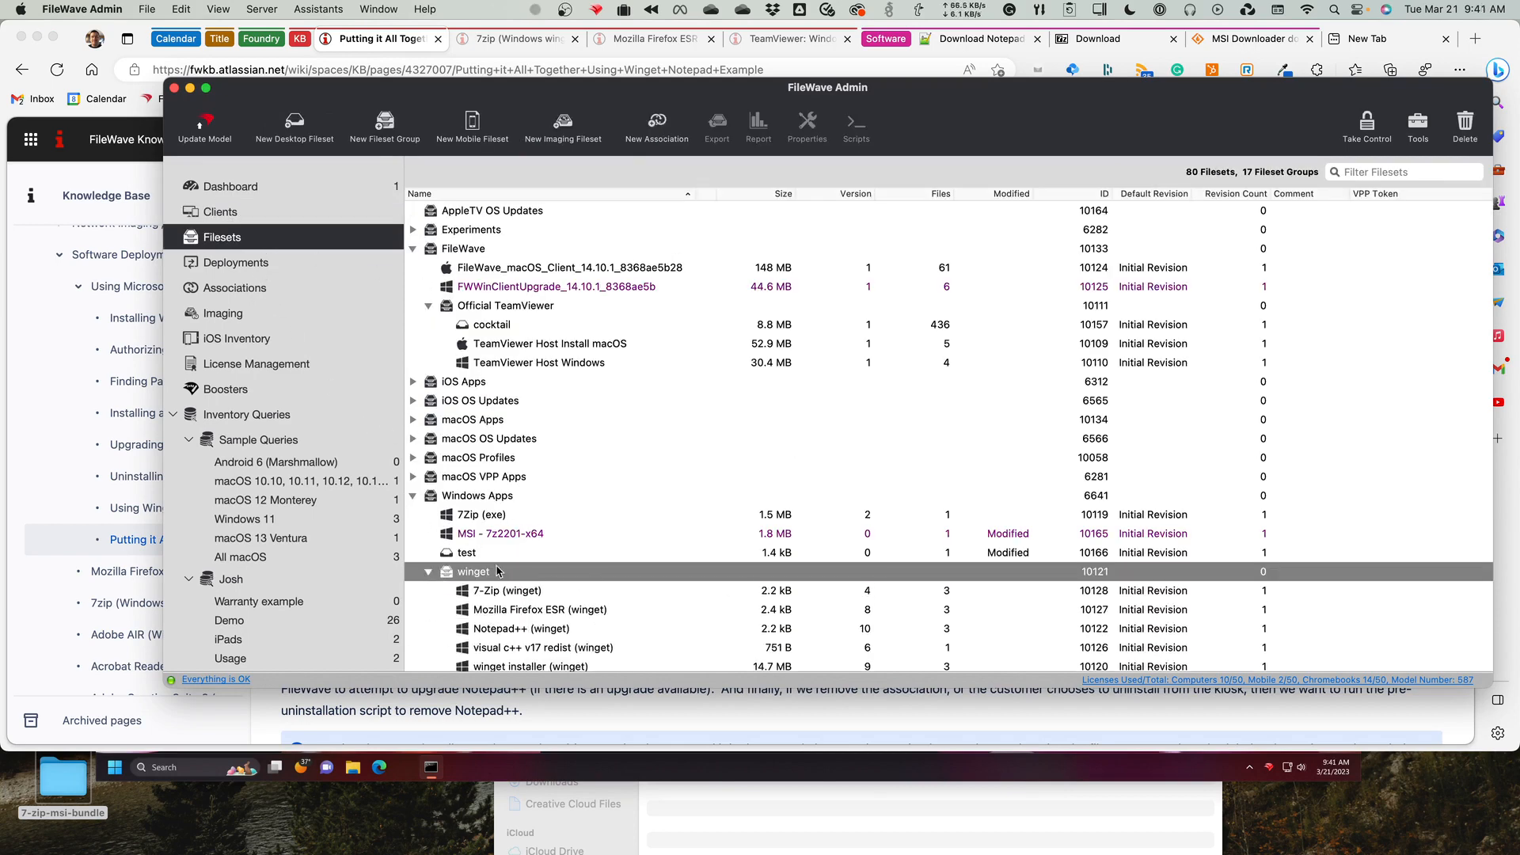
{"action": "scroll", "coordinate": [505, 570], "scroll_direction": "down", "scroll_amount": 1}
{"action": "left_click", "coordinate": [531, 605]}
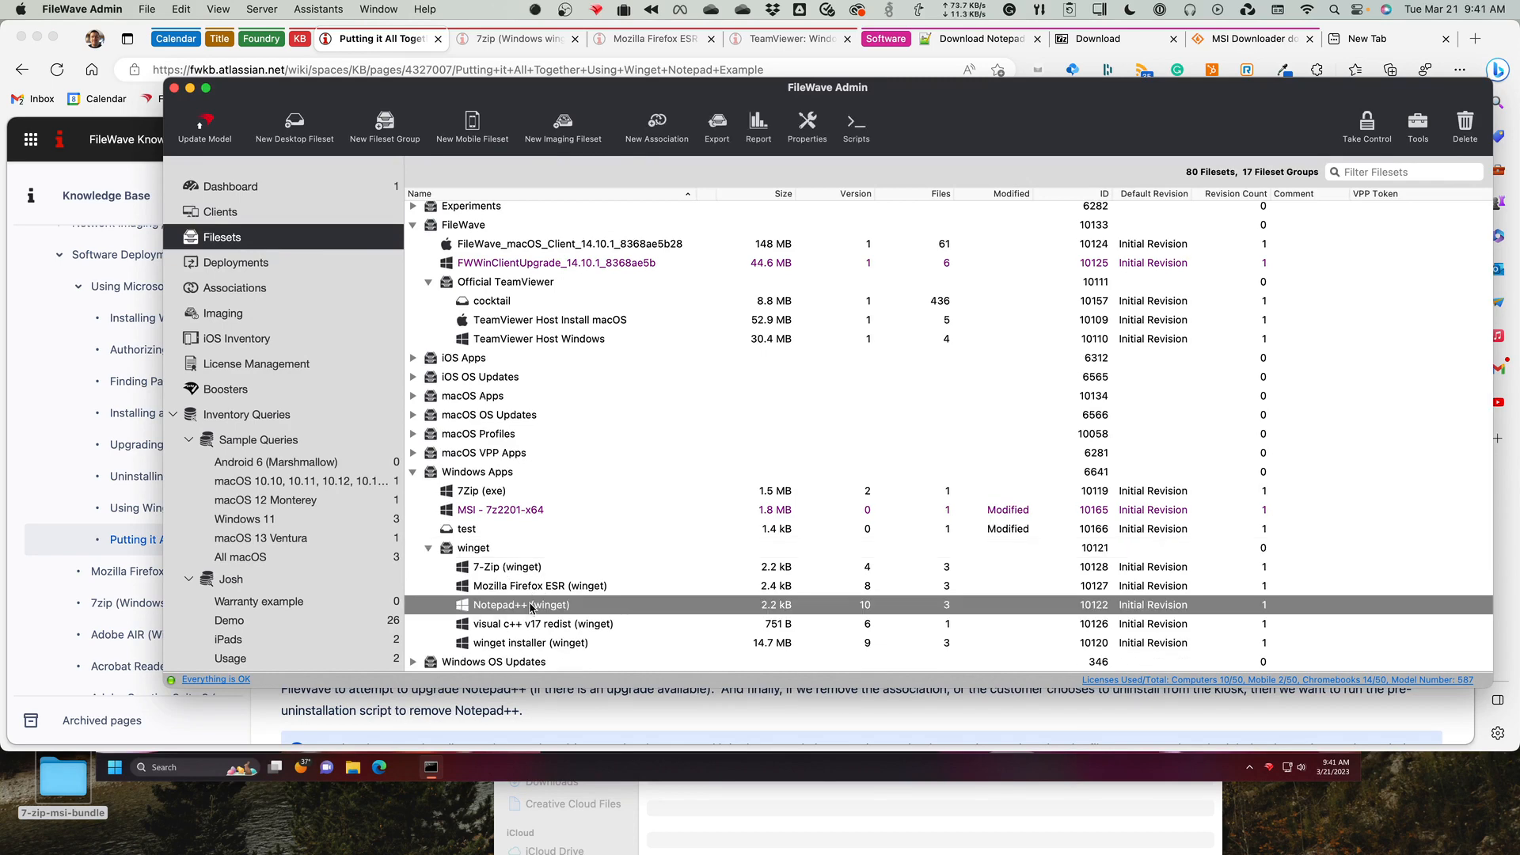
{"action": "left_click", "coordinate": [507, 569]}
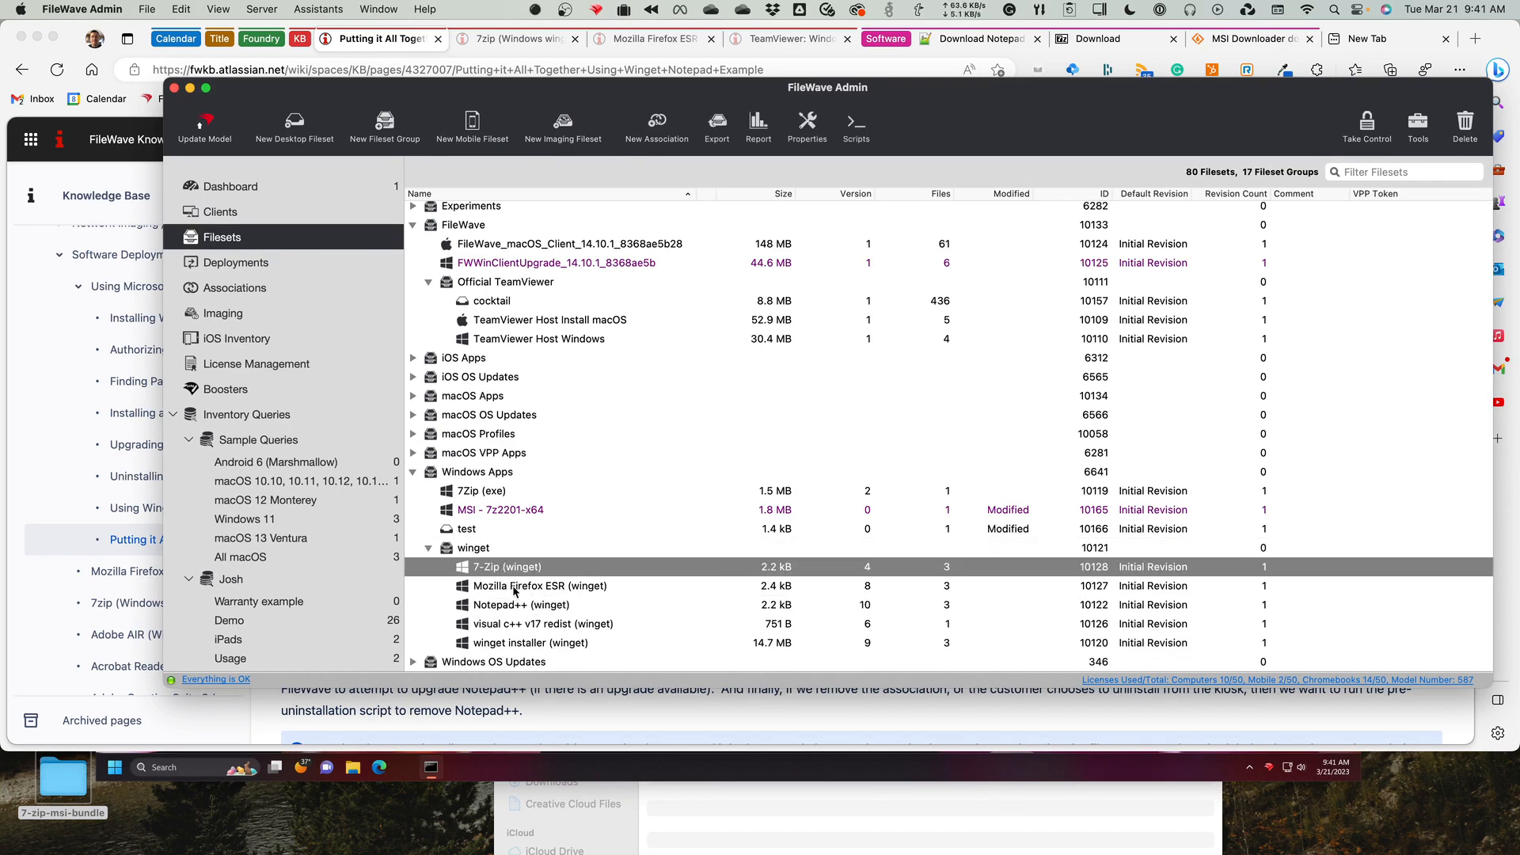
{"action": "left_click", "coordinate": [513, 588]}
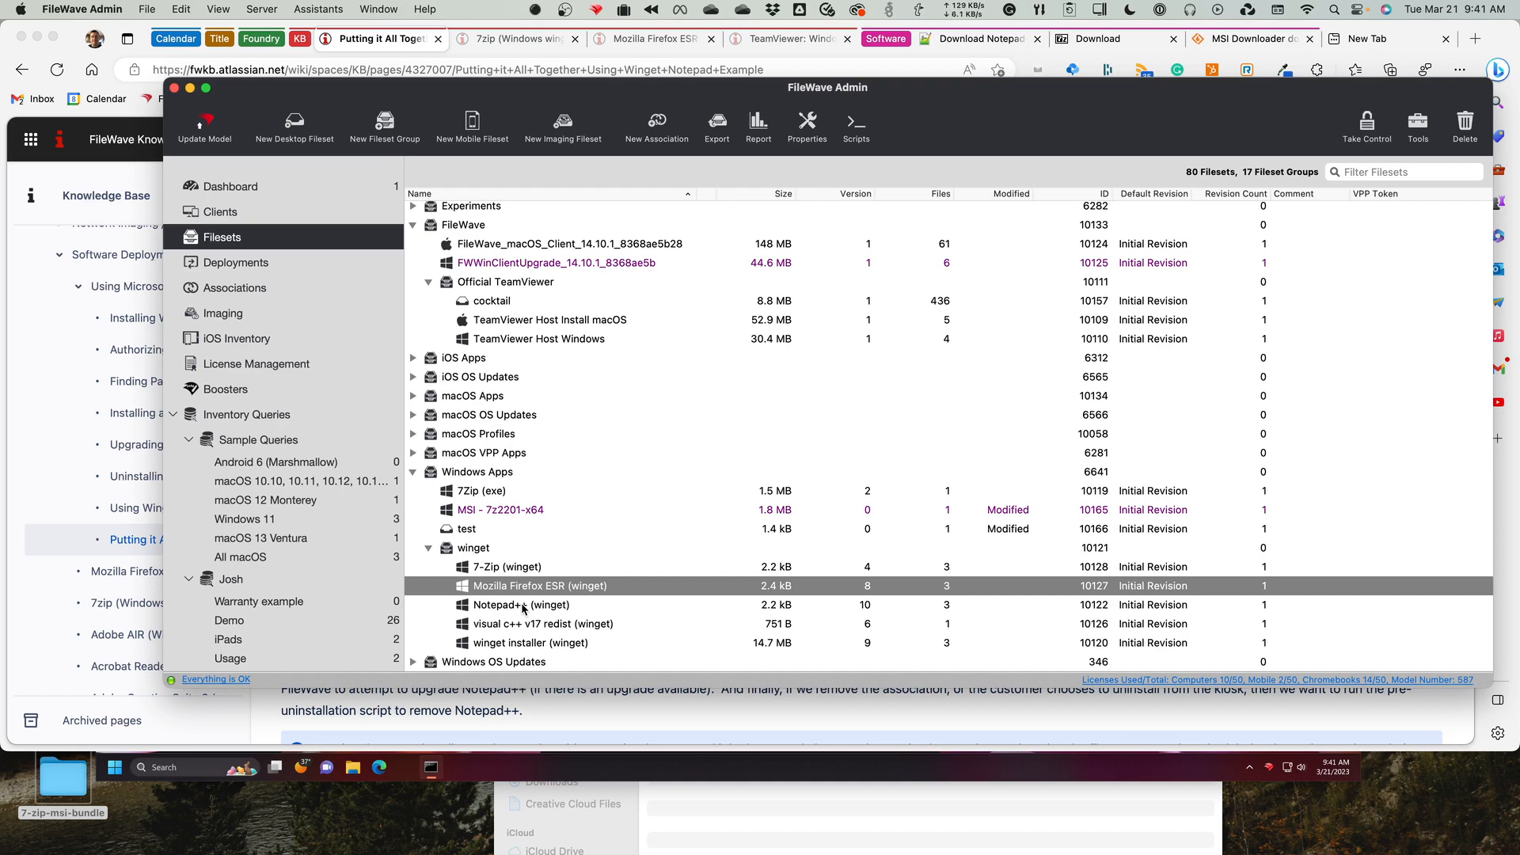
Inspect the contents of the Notepad++ (winget) fileset with unused folders hidden, expanding ProgramData down to the script files, and close the window.
{"action": "double_click", "coordinate": [523, 606]}
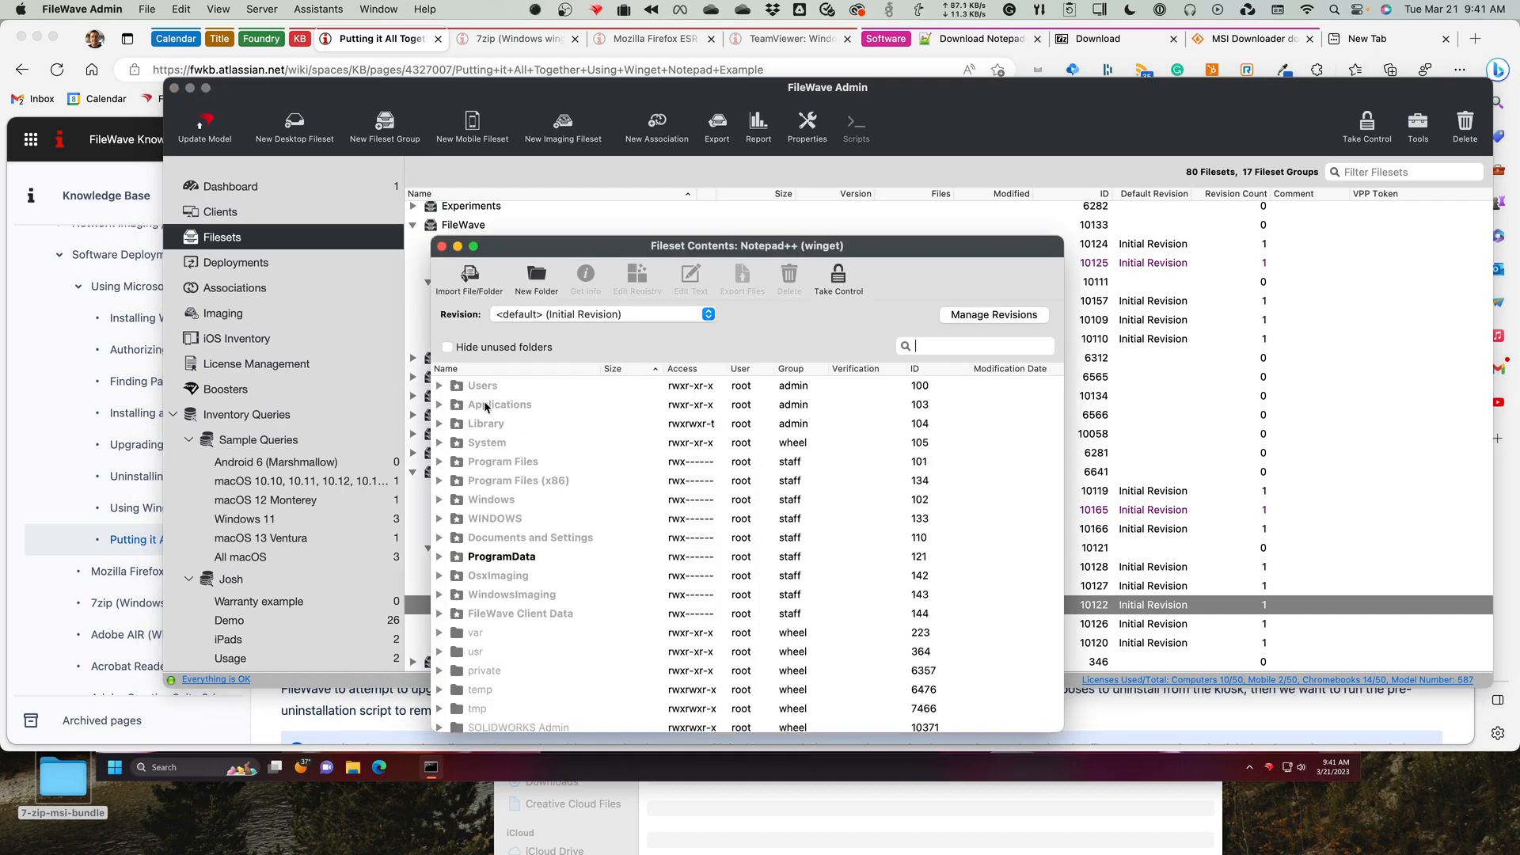
{"action": "left_click", "coordinate": [447, 346]}
{"action": "left_click", "coordinate": [440, 387], "text": "alt"}
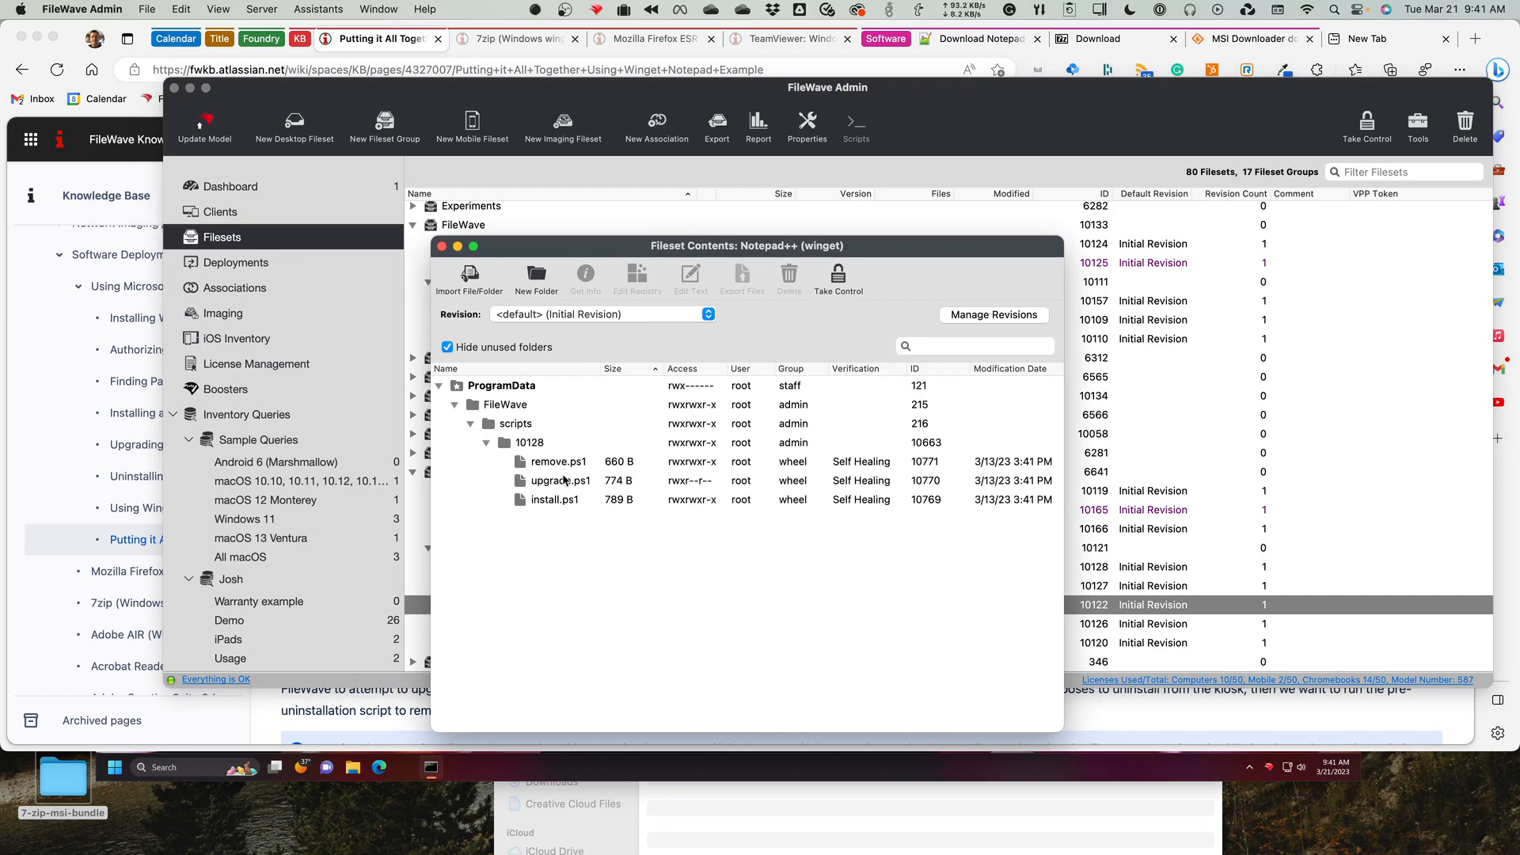
{"action": "left_click", "coordinate": [442, 247]}
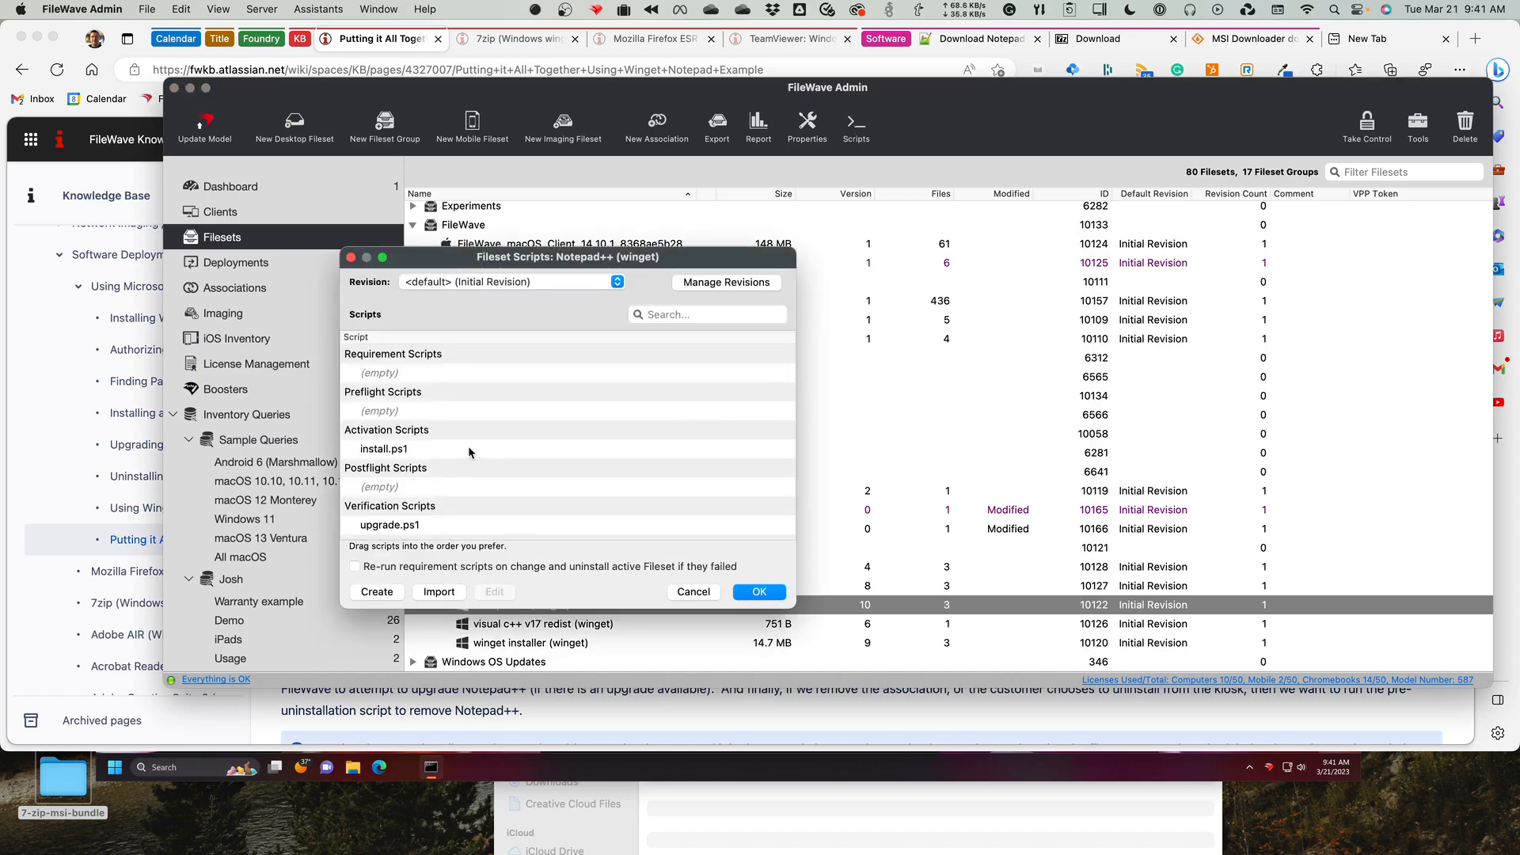
Review which activation, verification and pre-uninstallation scripts are assigned to the Notepad++ (winget) fileset.
{"action": "left_click", "coordinate": [405, 450]}
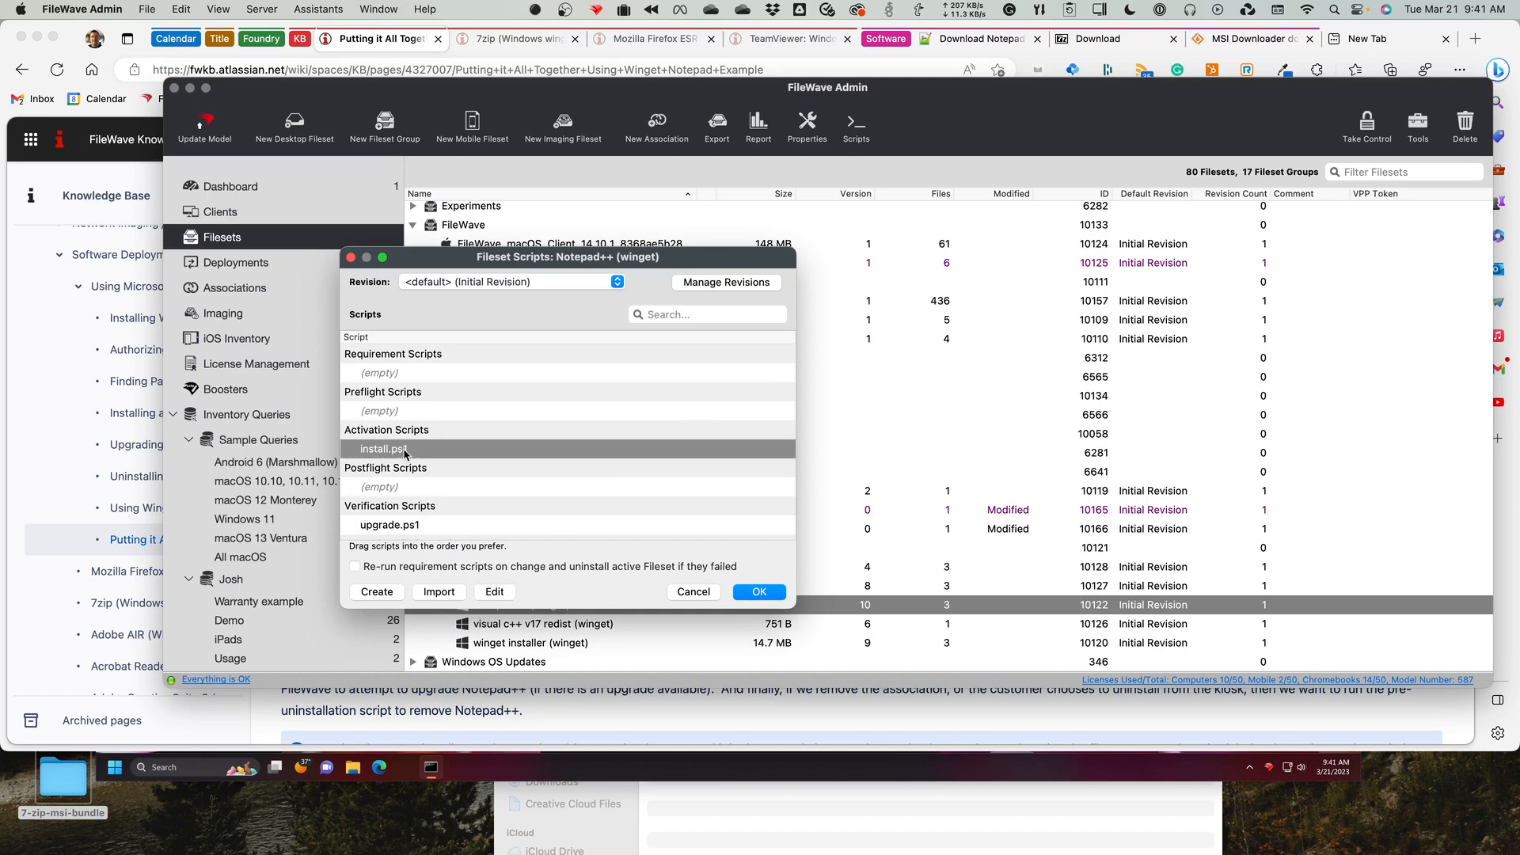
{"action": "left_click", "coordinate": [428, 525]}
{"action": "scroll", "coordinate": [468, 515], "scroll_direction": "down", "scroll_amount": 3}
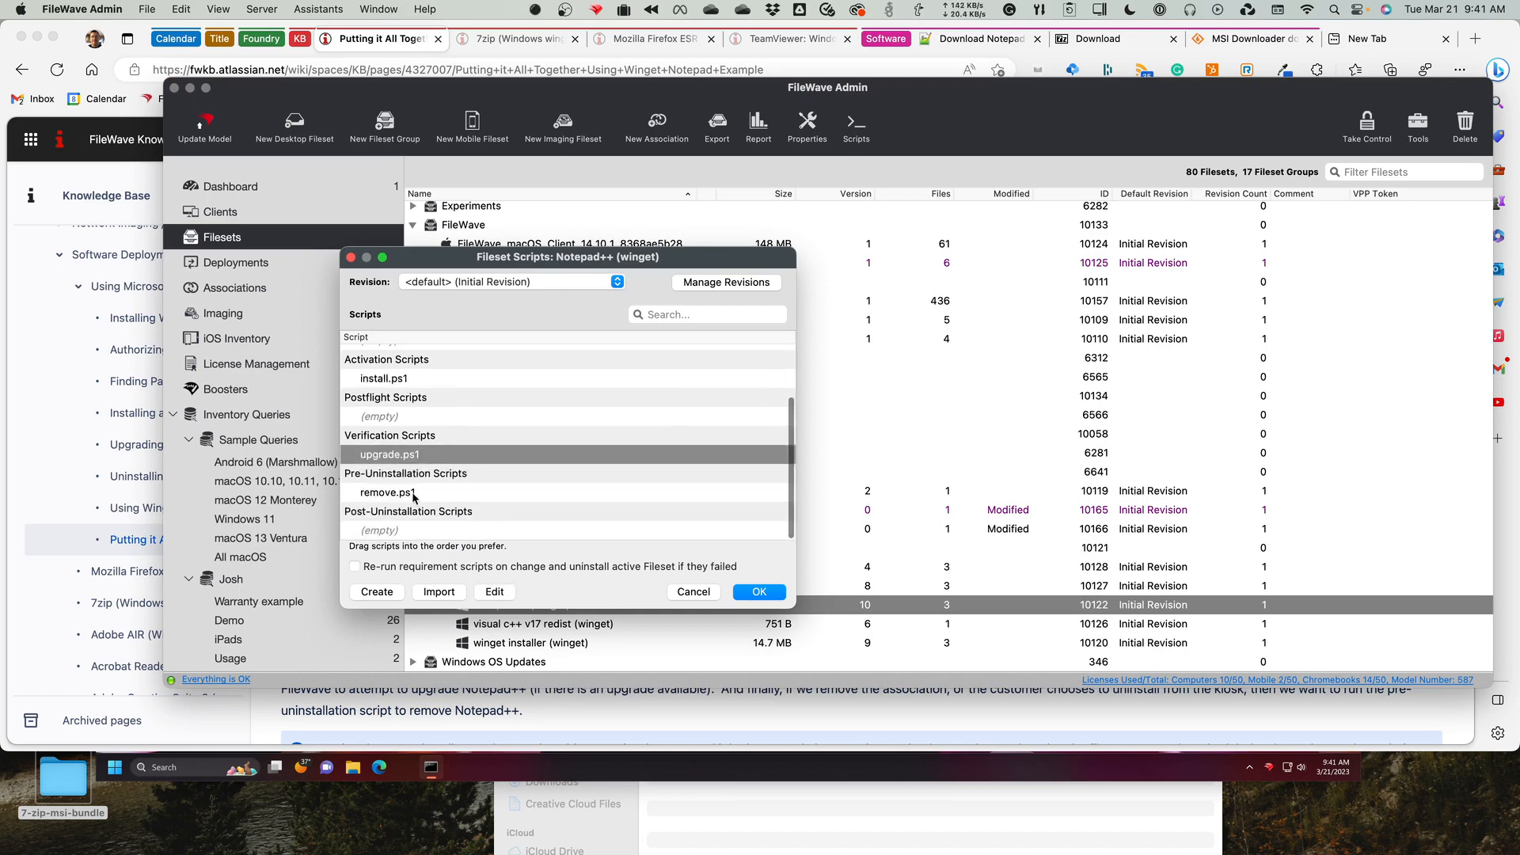
{"action": "left_click", "coordinate": [479, 499]}
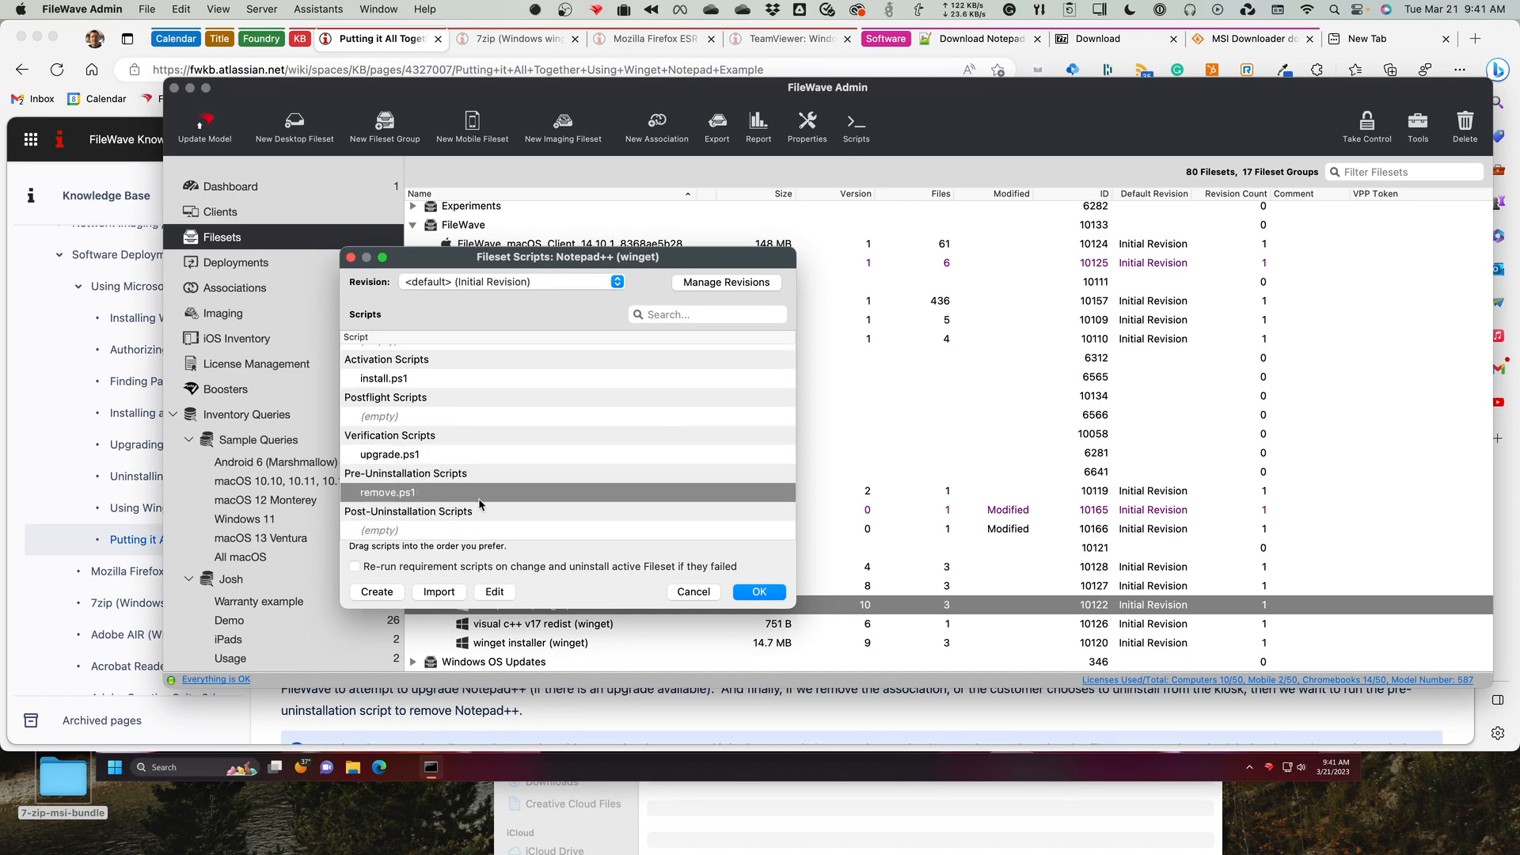
Open the install.ps1 activation script, examine its $the_app=$args[0] line, and close it without saving.
{"action": "scroll", "coordinate": [476, 499], "scroll_direction": "up", "scroll_amount": 3}
{"action": "left_click", "coordinate": [428, 432]}
{"action": "left_click", "coordinate": [492, 591]}
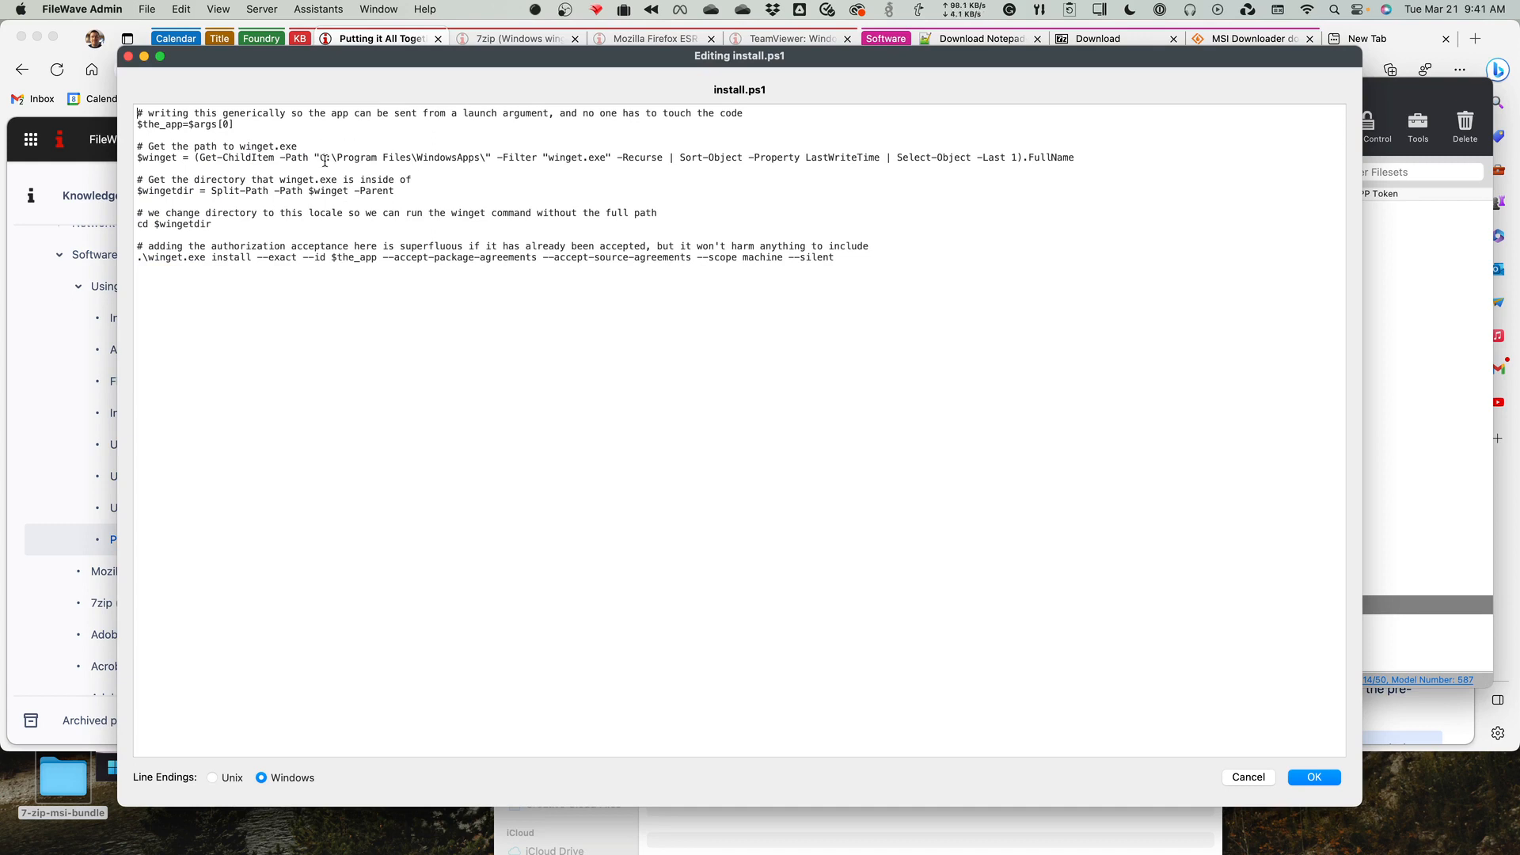
{"action": "left_click_drag", "start_coordinate": [161, 125], "coordinate": [219, 125]}
{"action": "left_click", "coordinate": [1249, 776]}
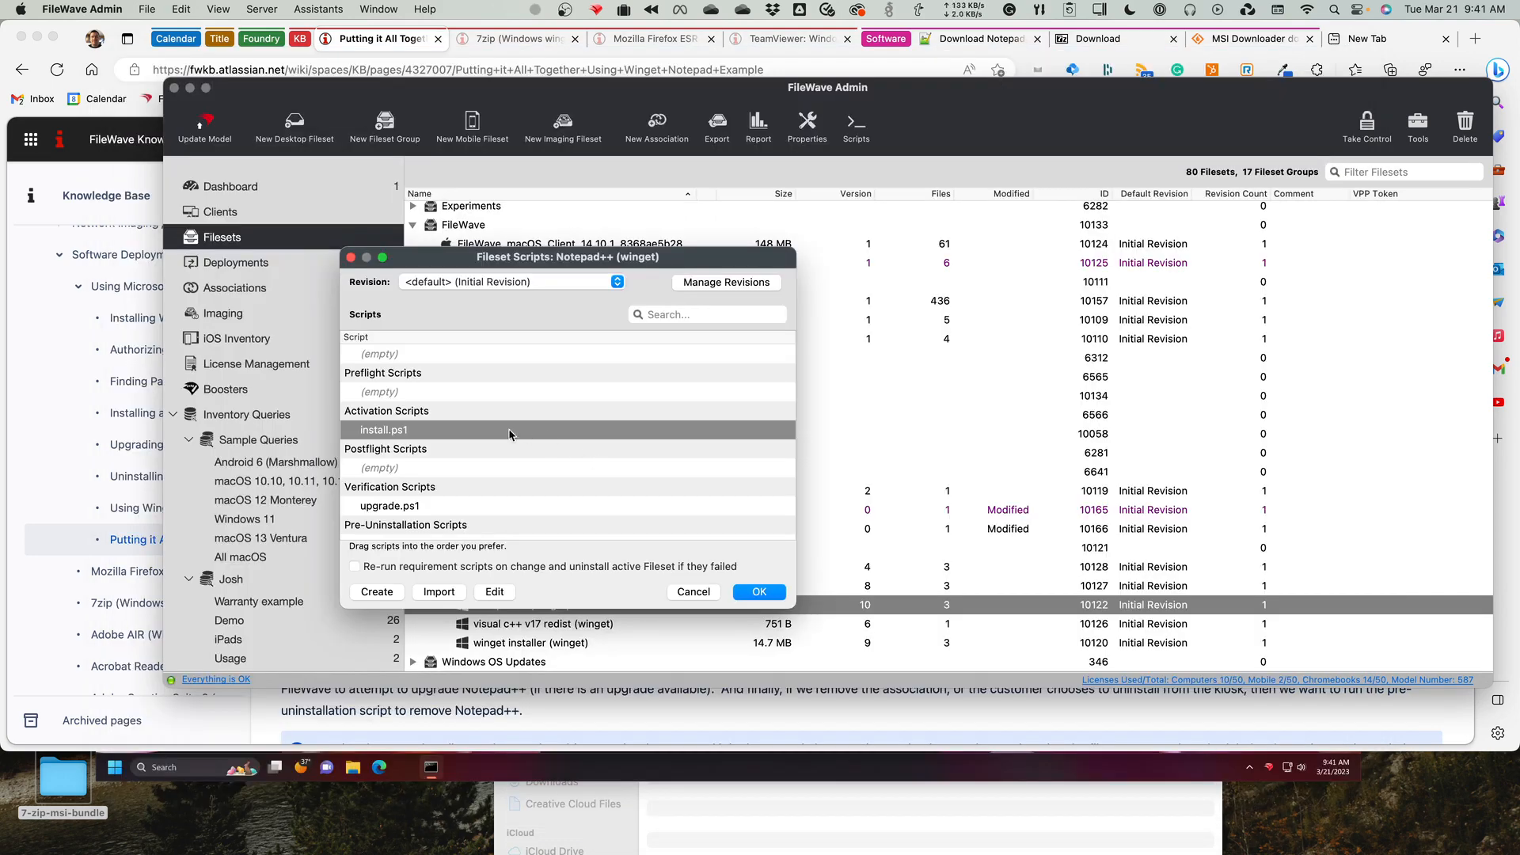
Examine the launch argument in the properties of install.ps1, and close the info window.
{"action": "right_click", "coordinate": [467, 434]}
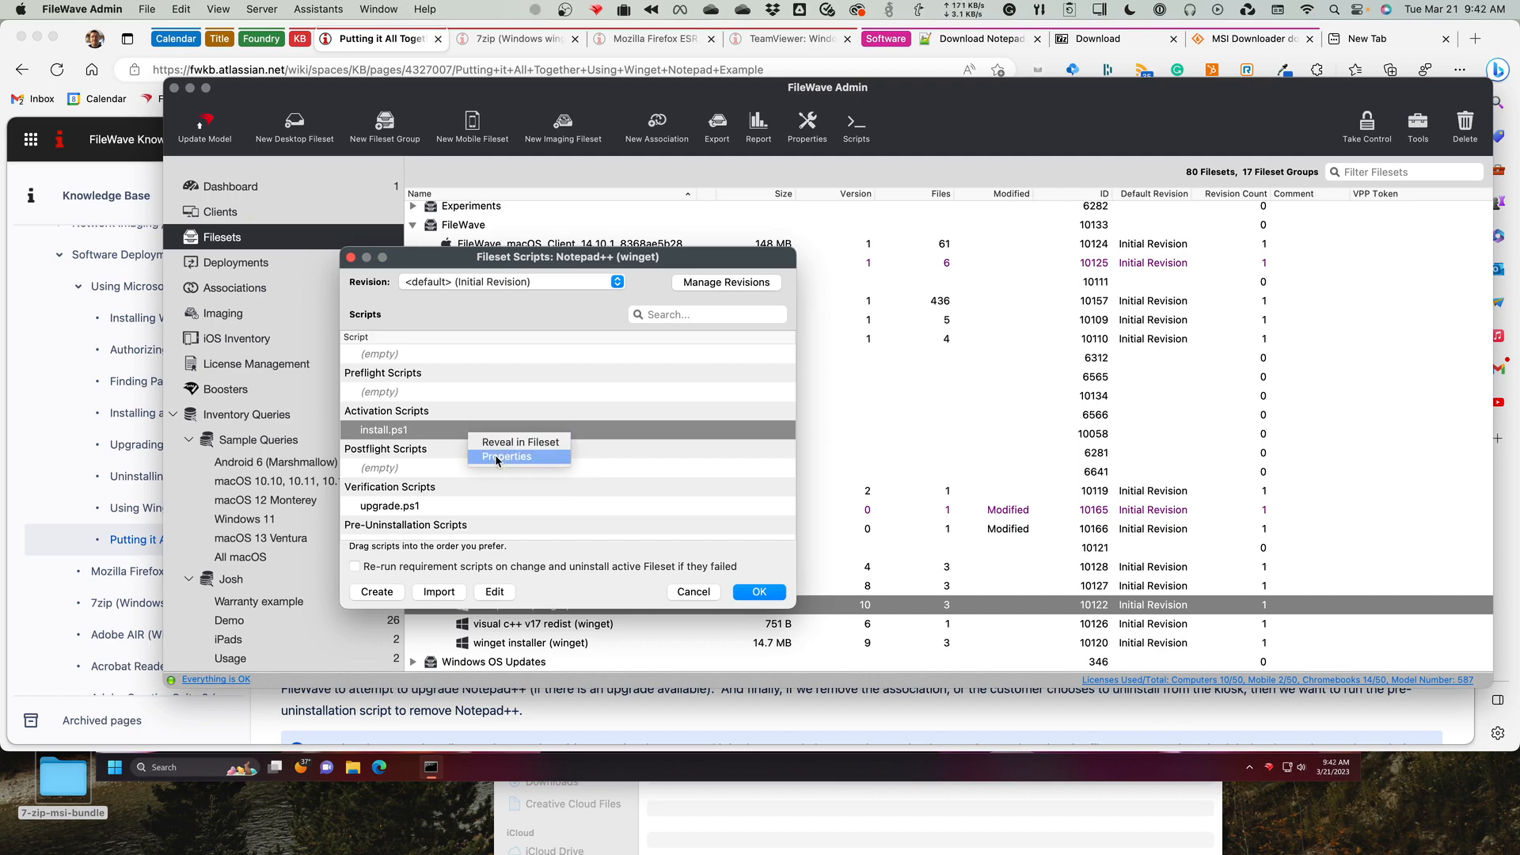
{"action": "left_click", "coordinate": [496, 458]}
{"action": "left_click", "coordinate": [483, 463]}
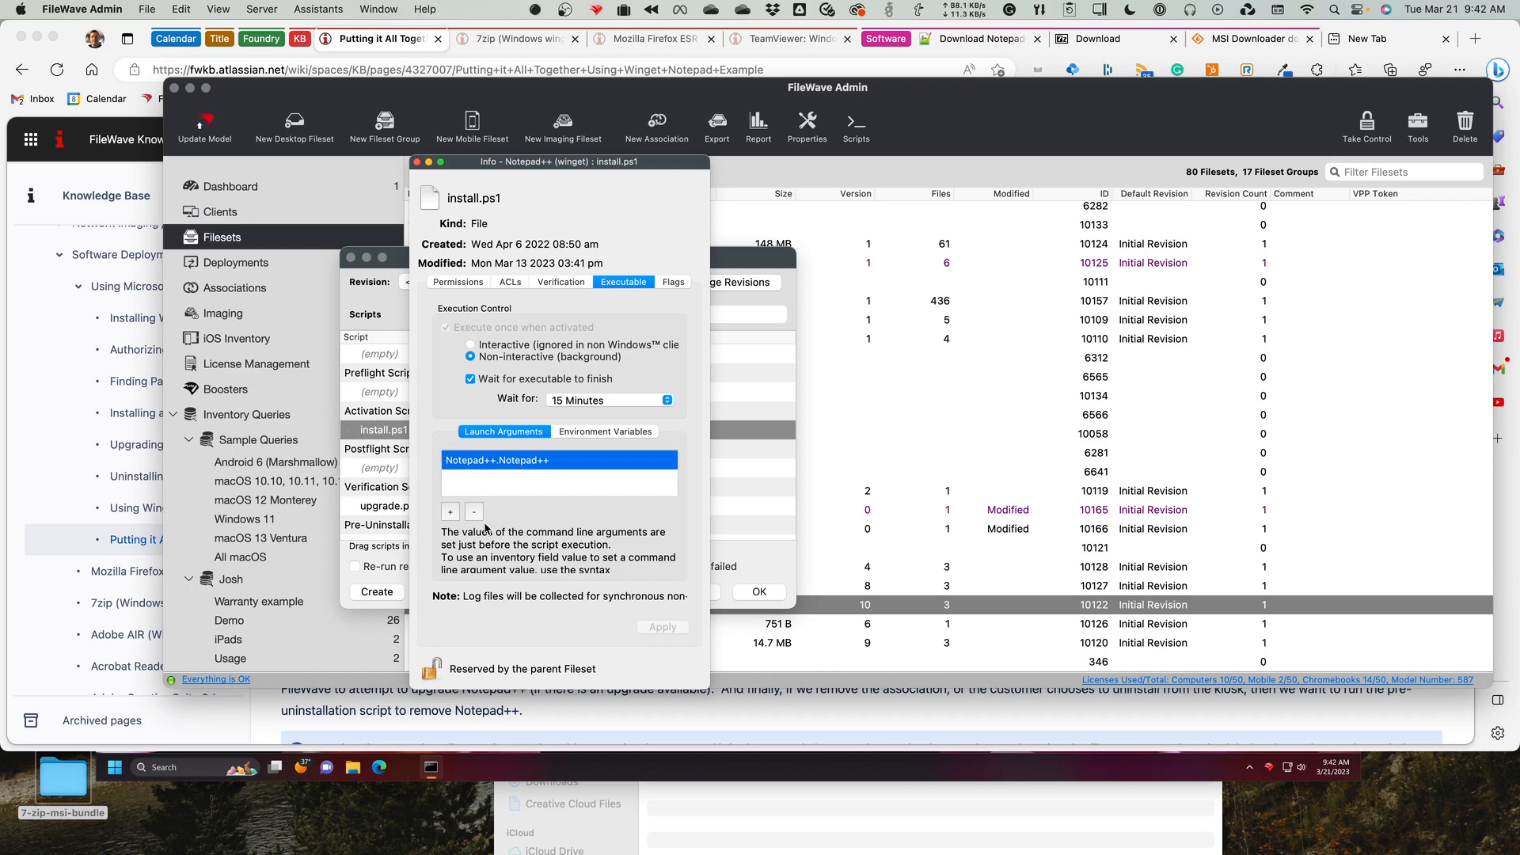
{"action": "left_click", "coordinate": [416, 163]}
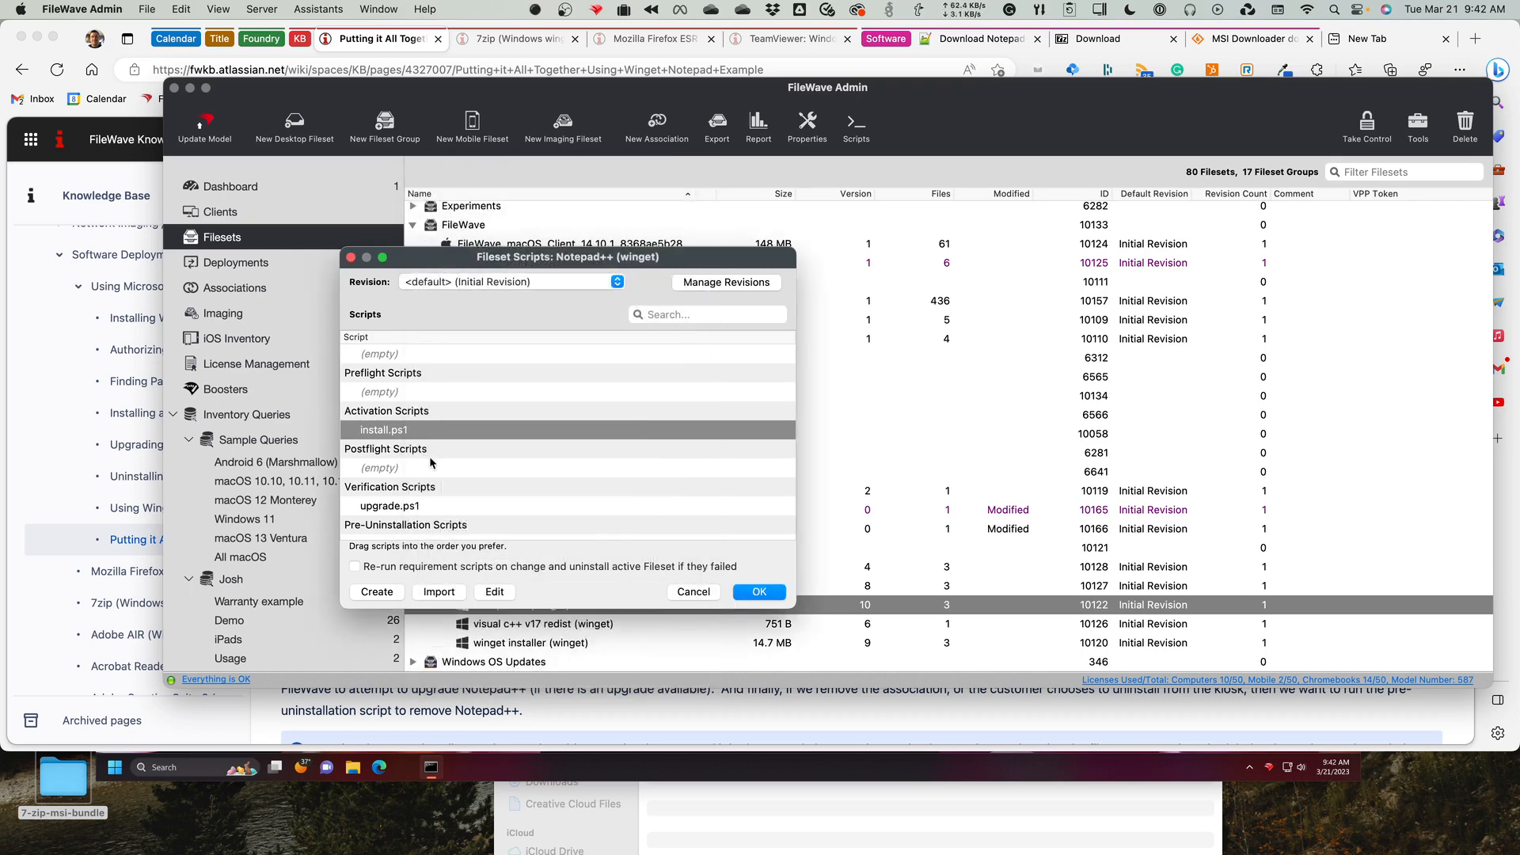
Check the launch argument in the properties of the upgrade.ps1 verification script, and close the info window.
{"action": "left_click", "coordinate": [450, 507]}
{"action": "right_click", "coordinate": [475, 509]}
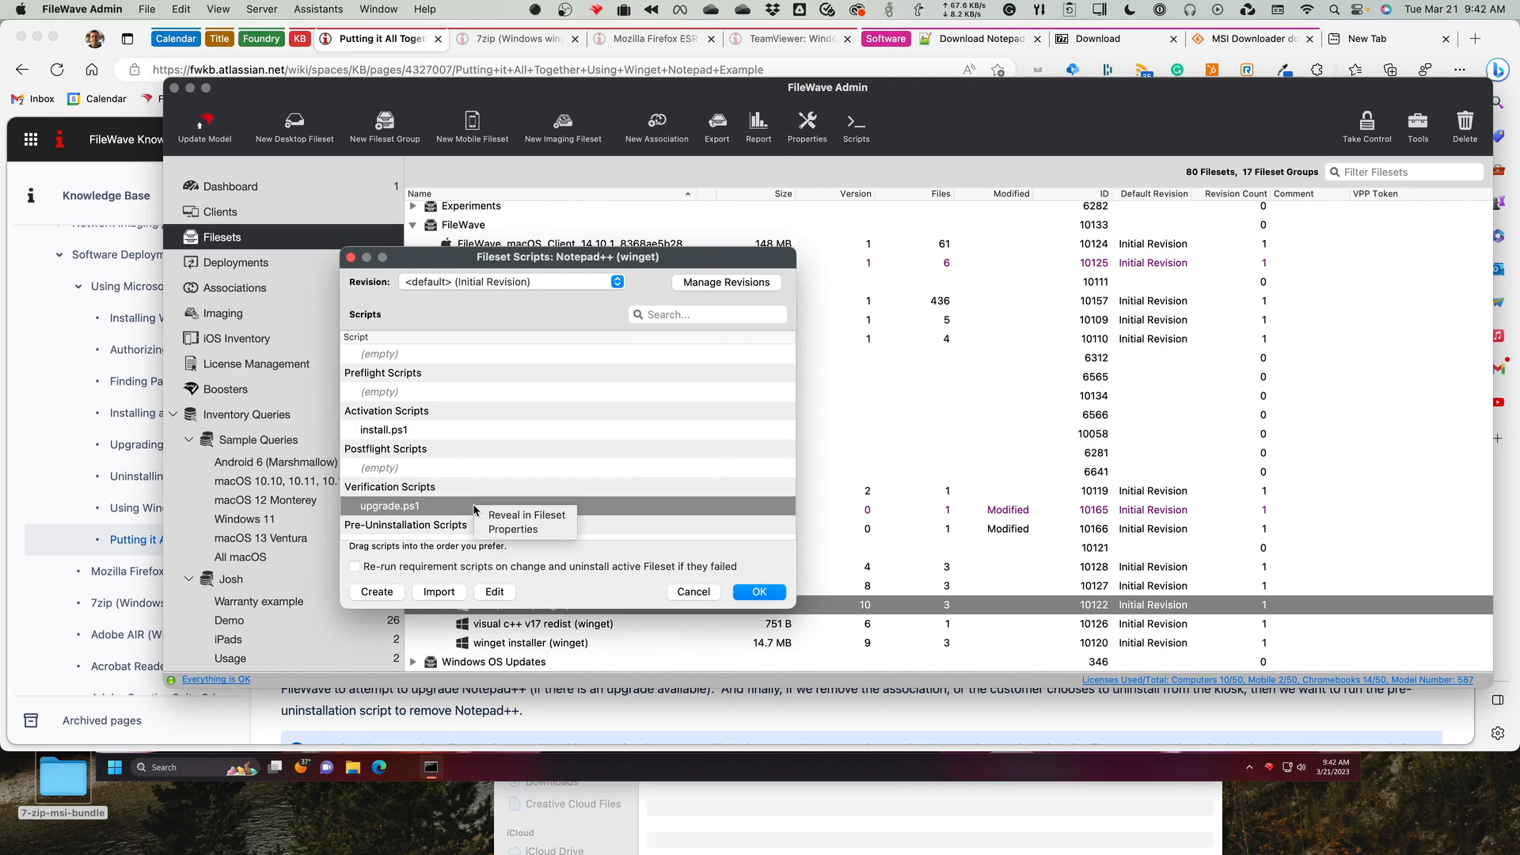
{"action": "left_click", "coordinate": [507, 529]}
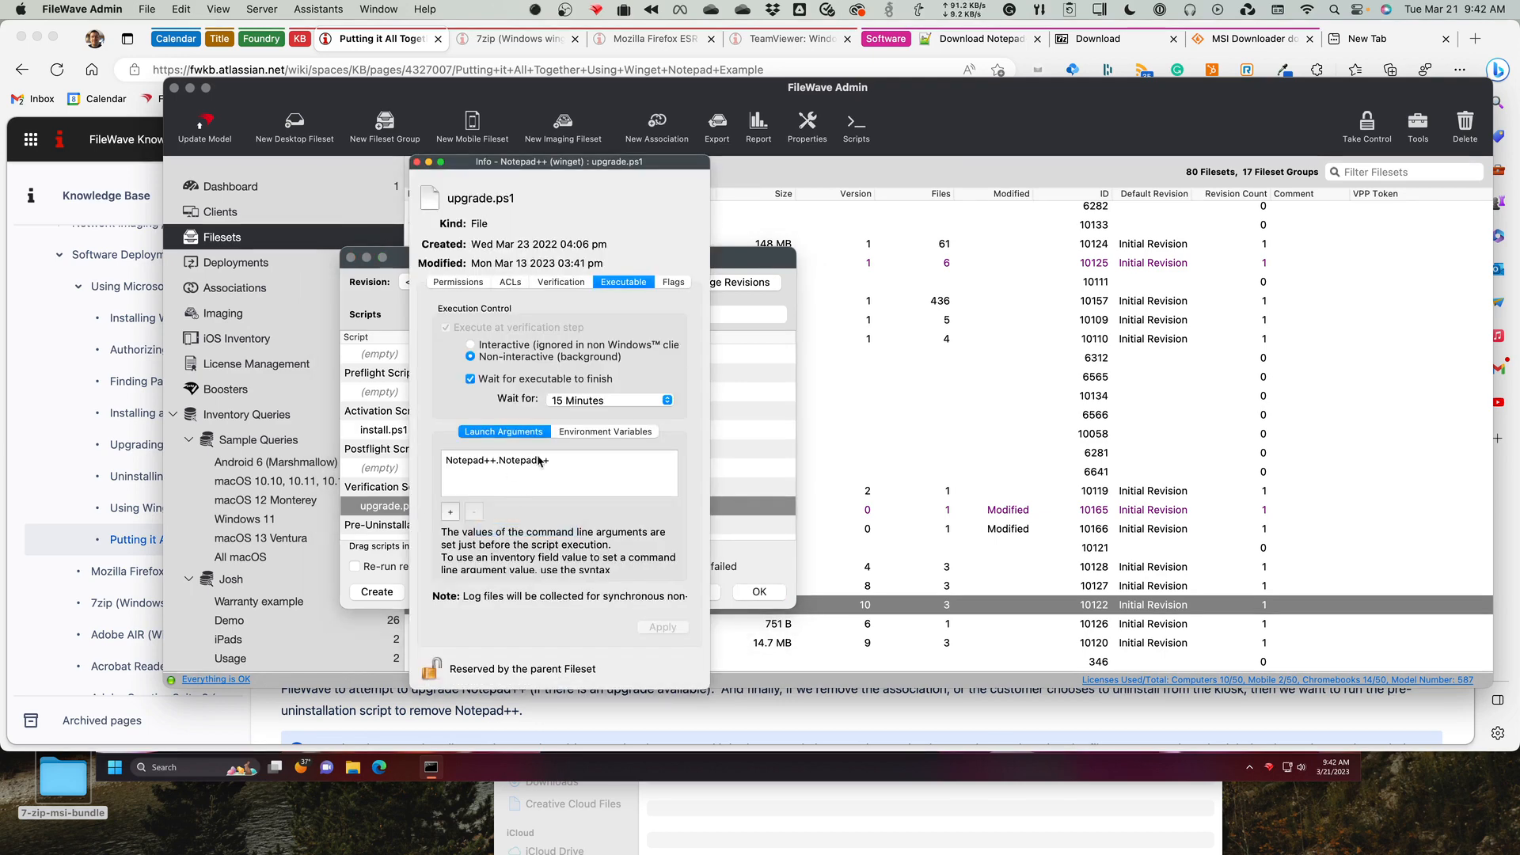
{"action": "left_click", "coordinate": [416, 163]}
Check the launch argument in the properties of the remove.ps1 pre-uninstallation script, and close the info window.
{"action": "scroll", "coordinate": [529, 459], "scroll_direction": "down", "scroll_amount": 2}
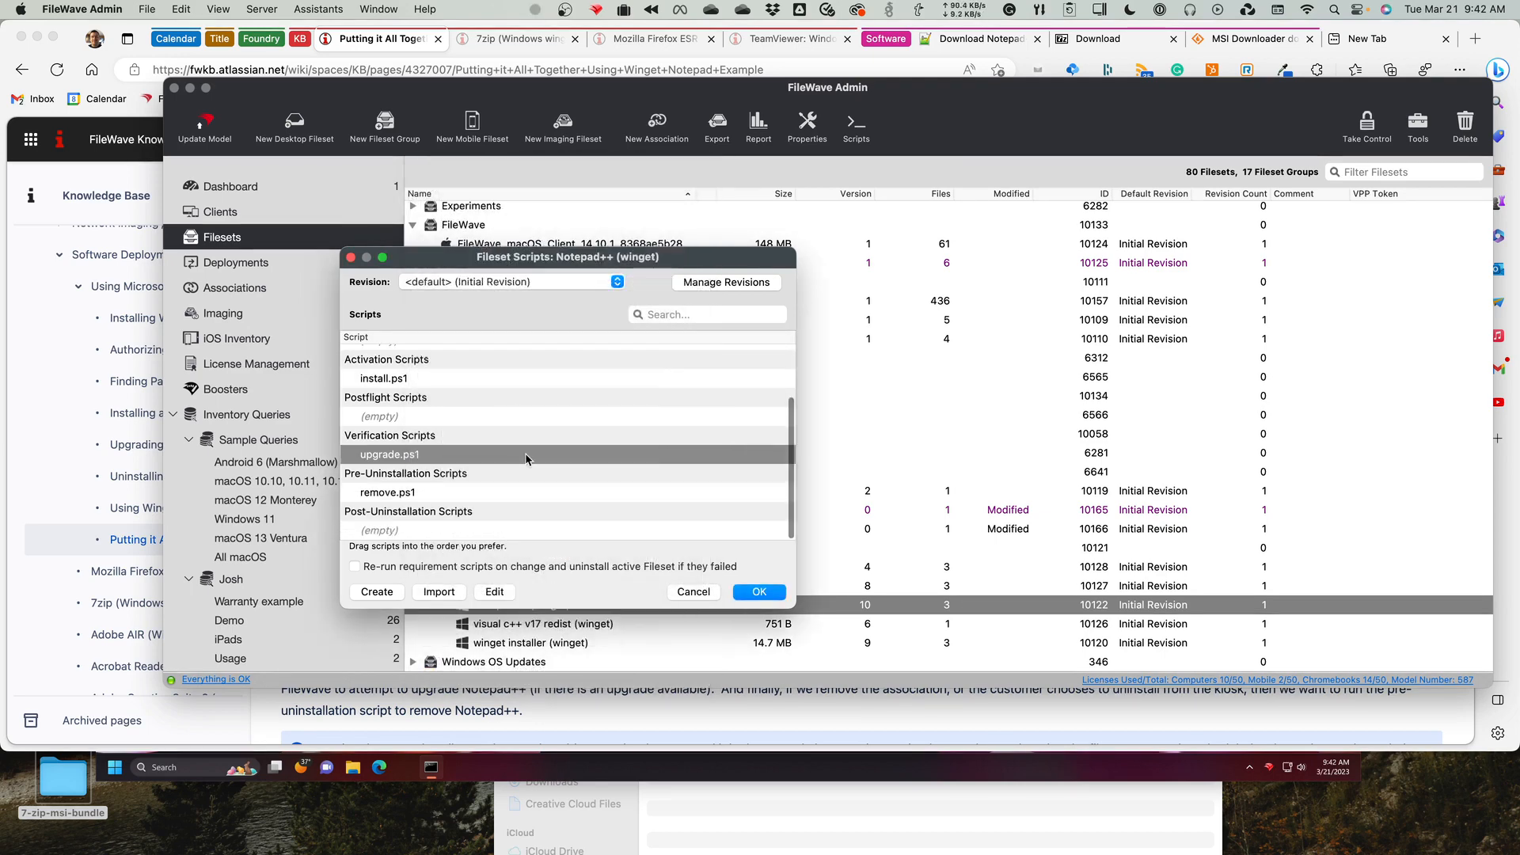
{"action": "left_click", "coordinate": [433, 494]}
{"action": "right_click", "coordinate": [433, 496]}
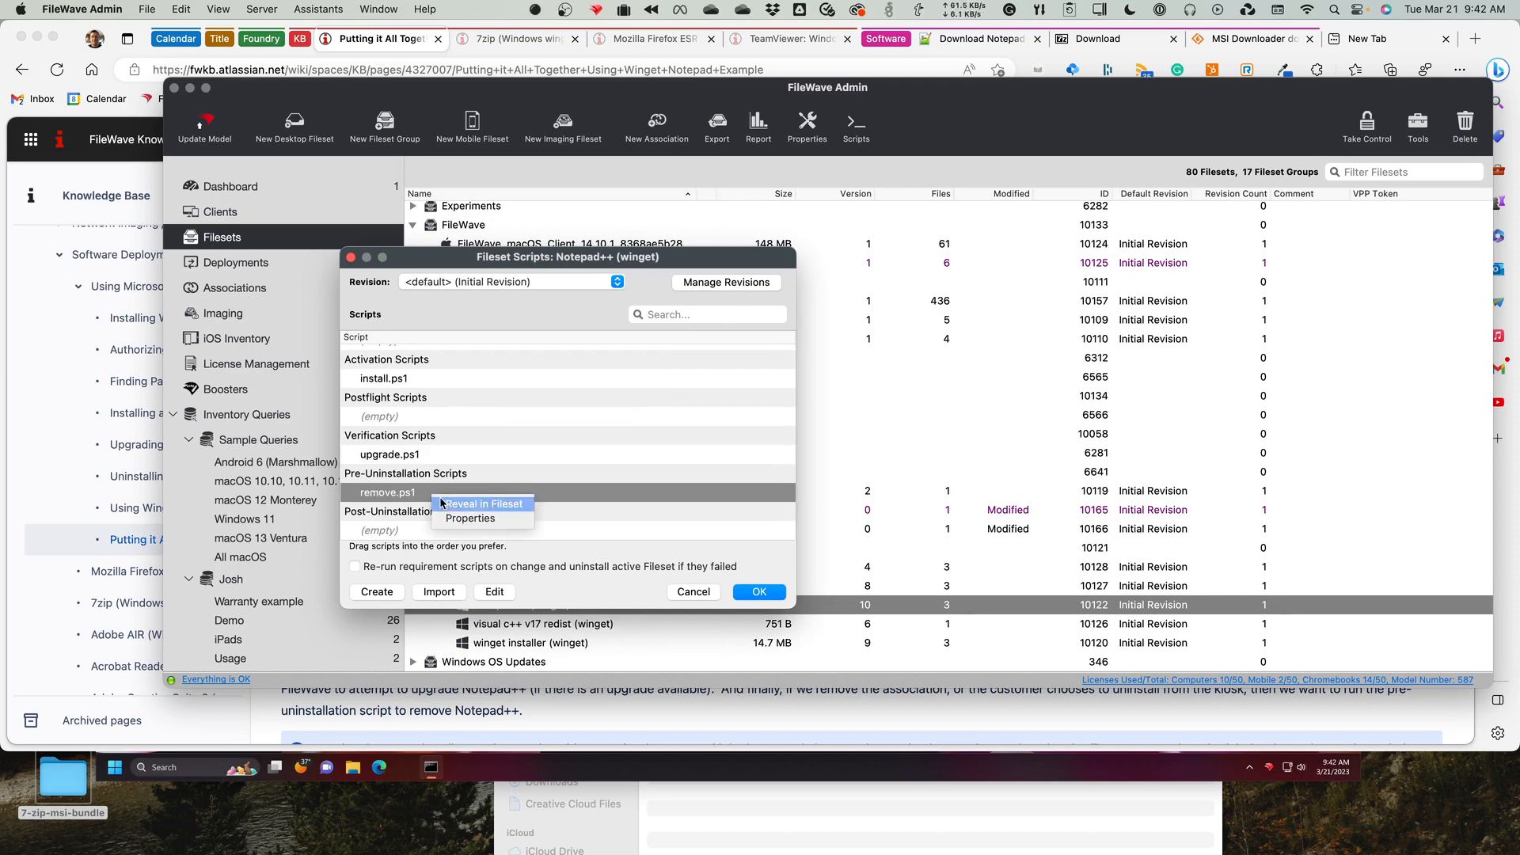
{"action": "left_click", "coordinate": [471, 516]}
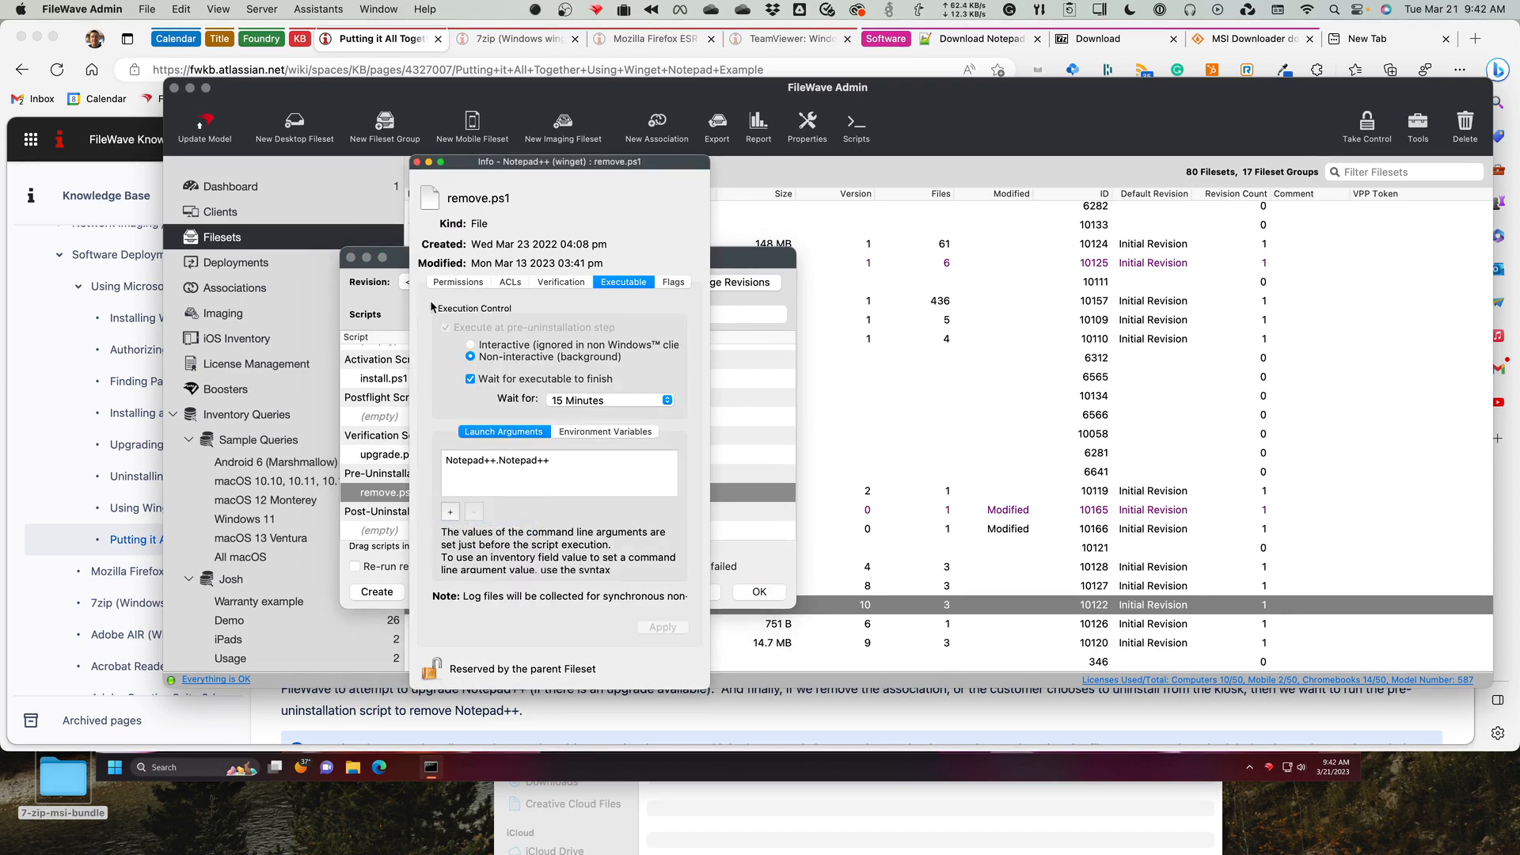
{"action": "left_click", "coordinate": [417, 162]}
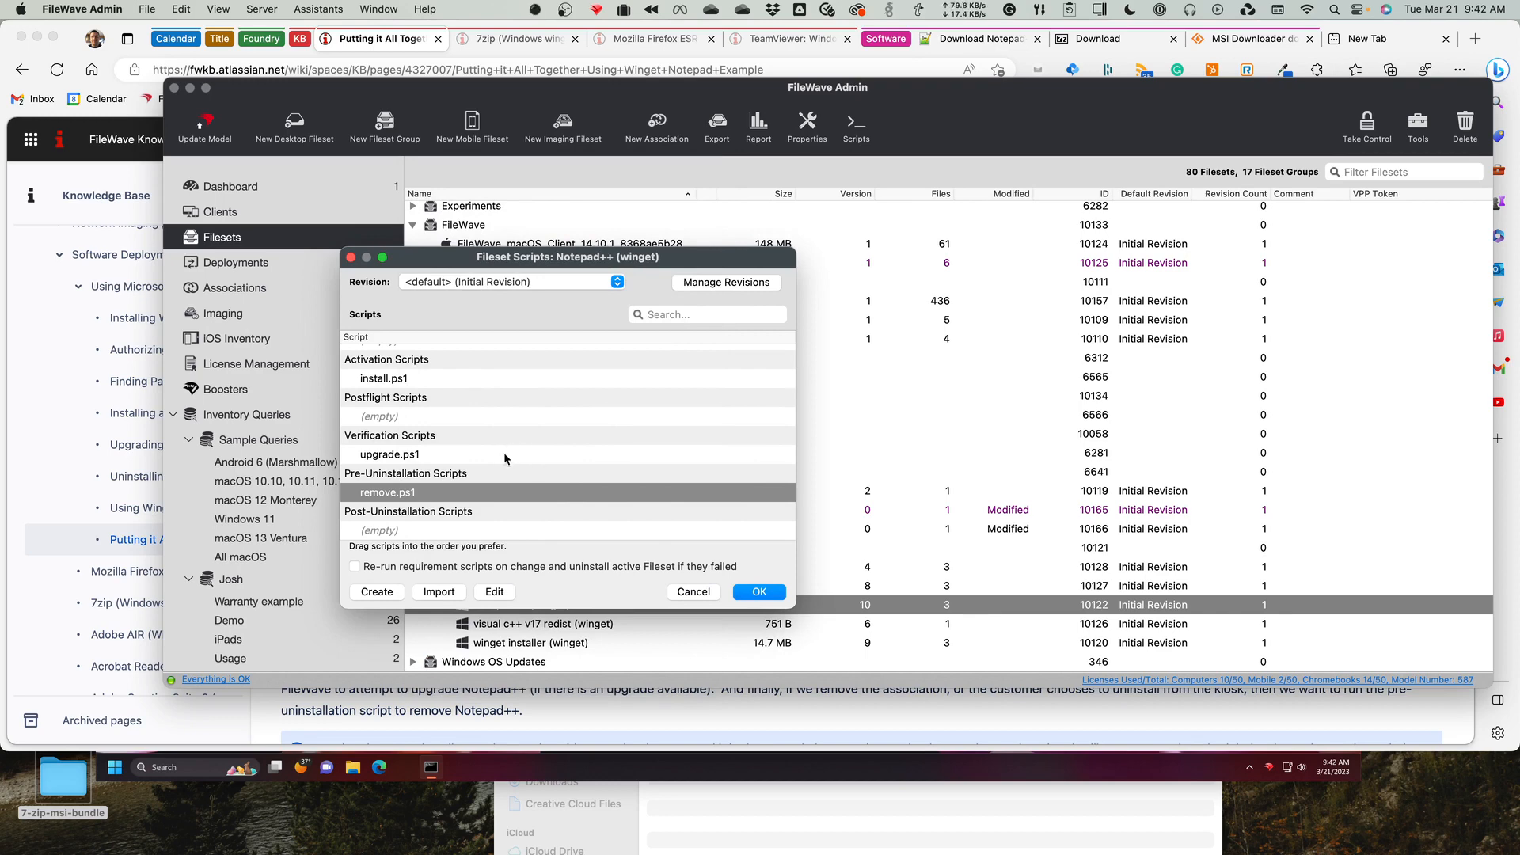
Open the Notepad++ remove.ps1 pre-uninstallation script, examine its winget uninstall command, and close it and the fileset scripts without saving.
{"action": "mouse_move", "coordinate": [504, 453]}
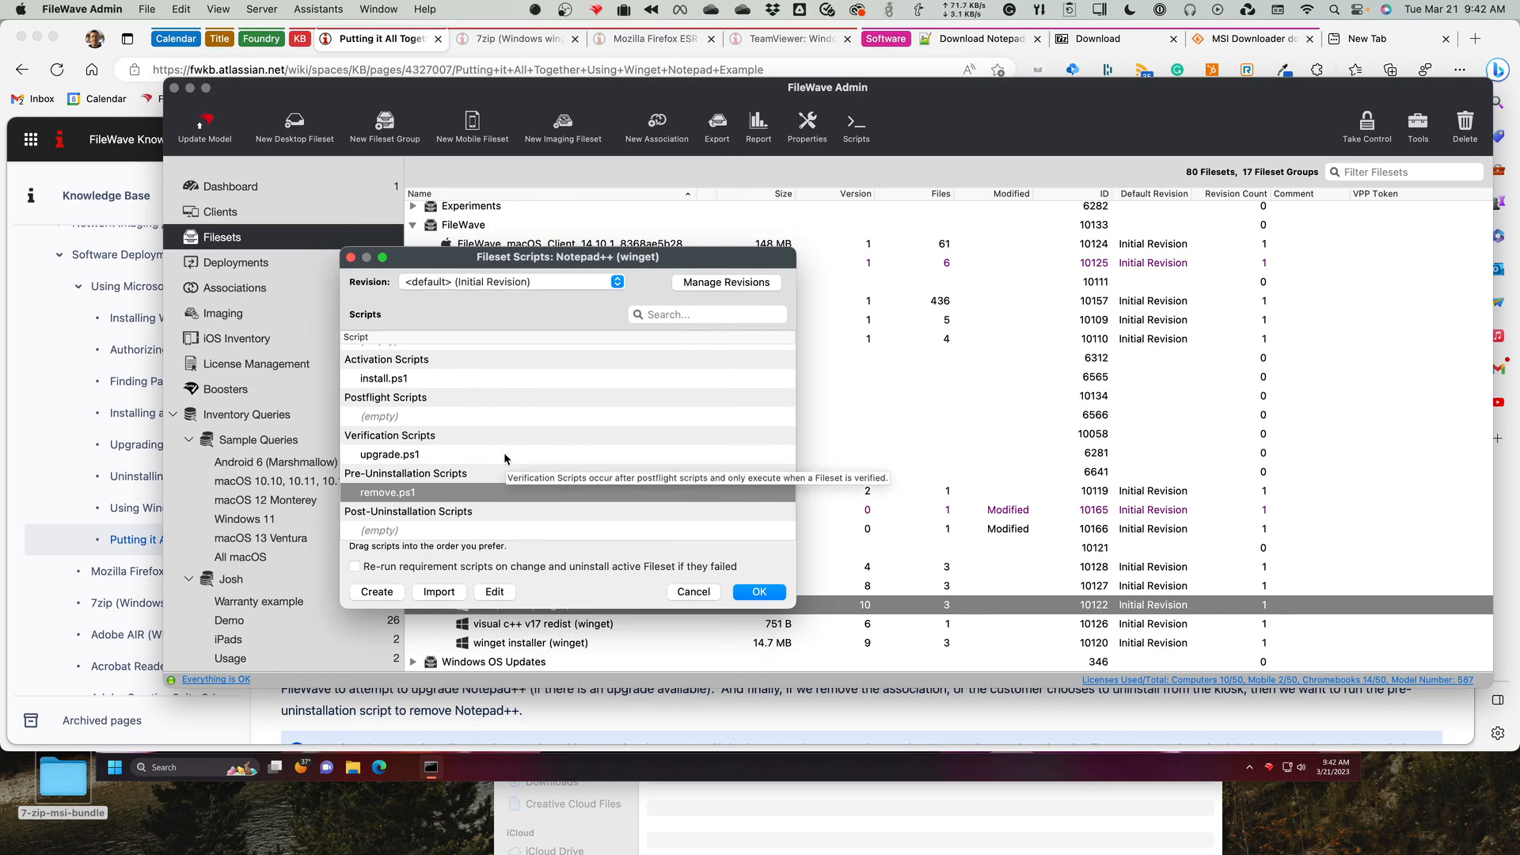
{"action": "left_click", "coordinate": [494, 592]}
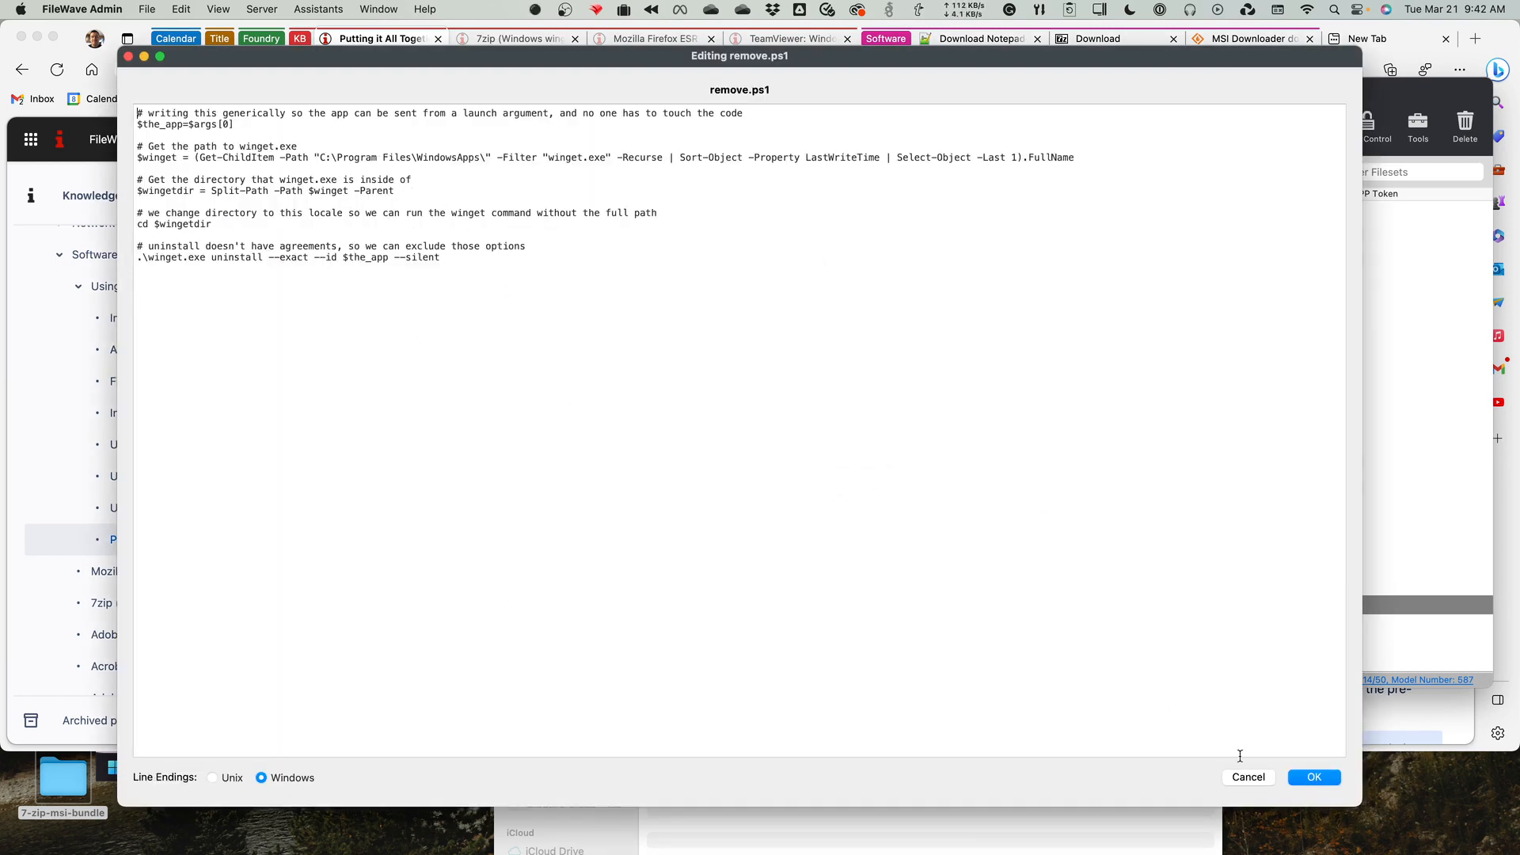
{"action": "left_click", "coordinate": [1259, 779]}
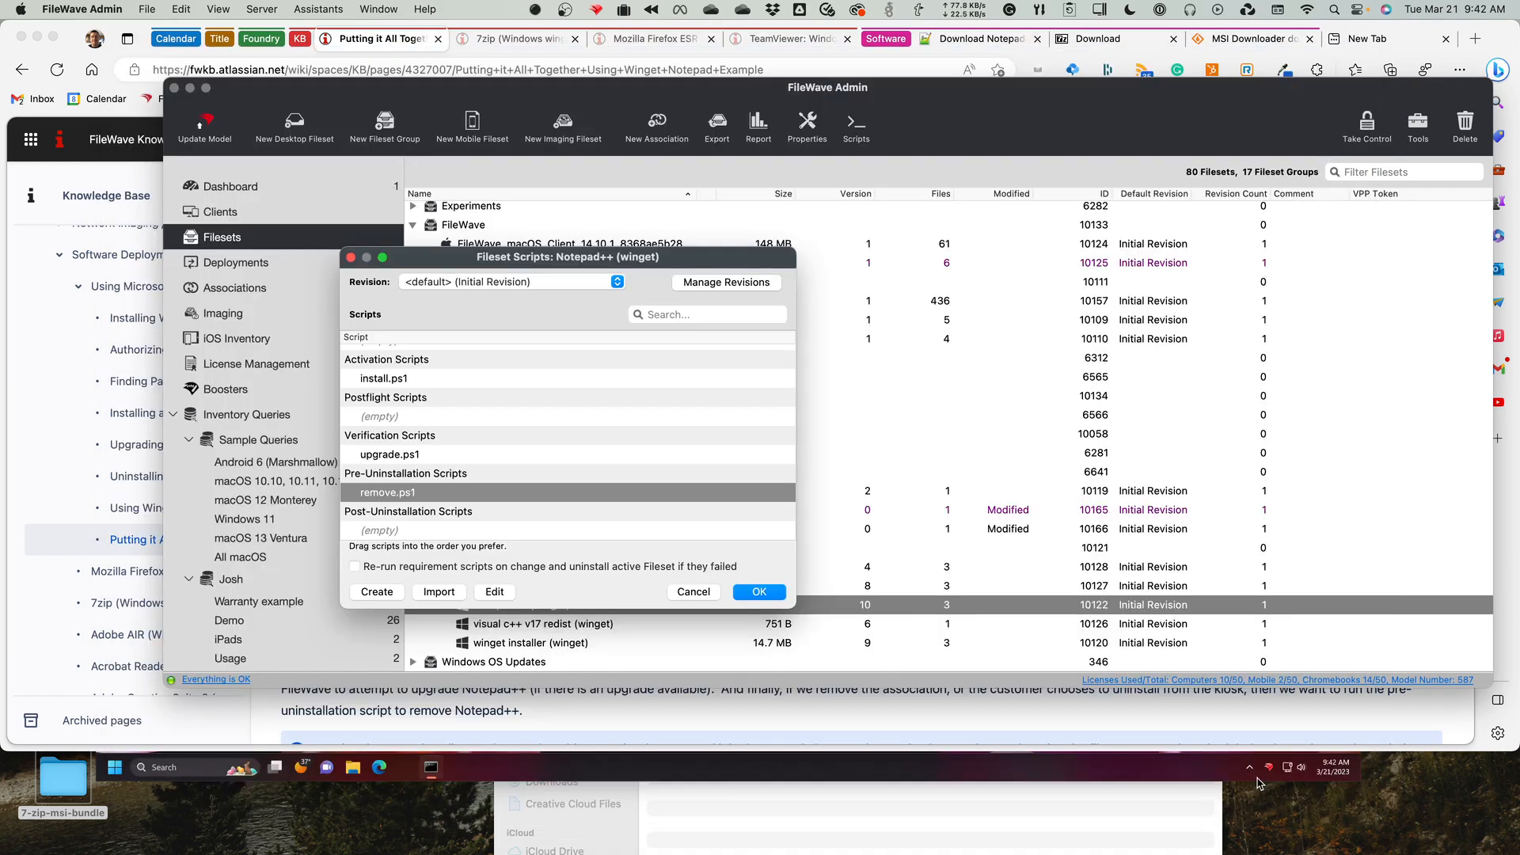
{"action": "left_click", "coordinate": [693, 594]}
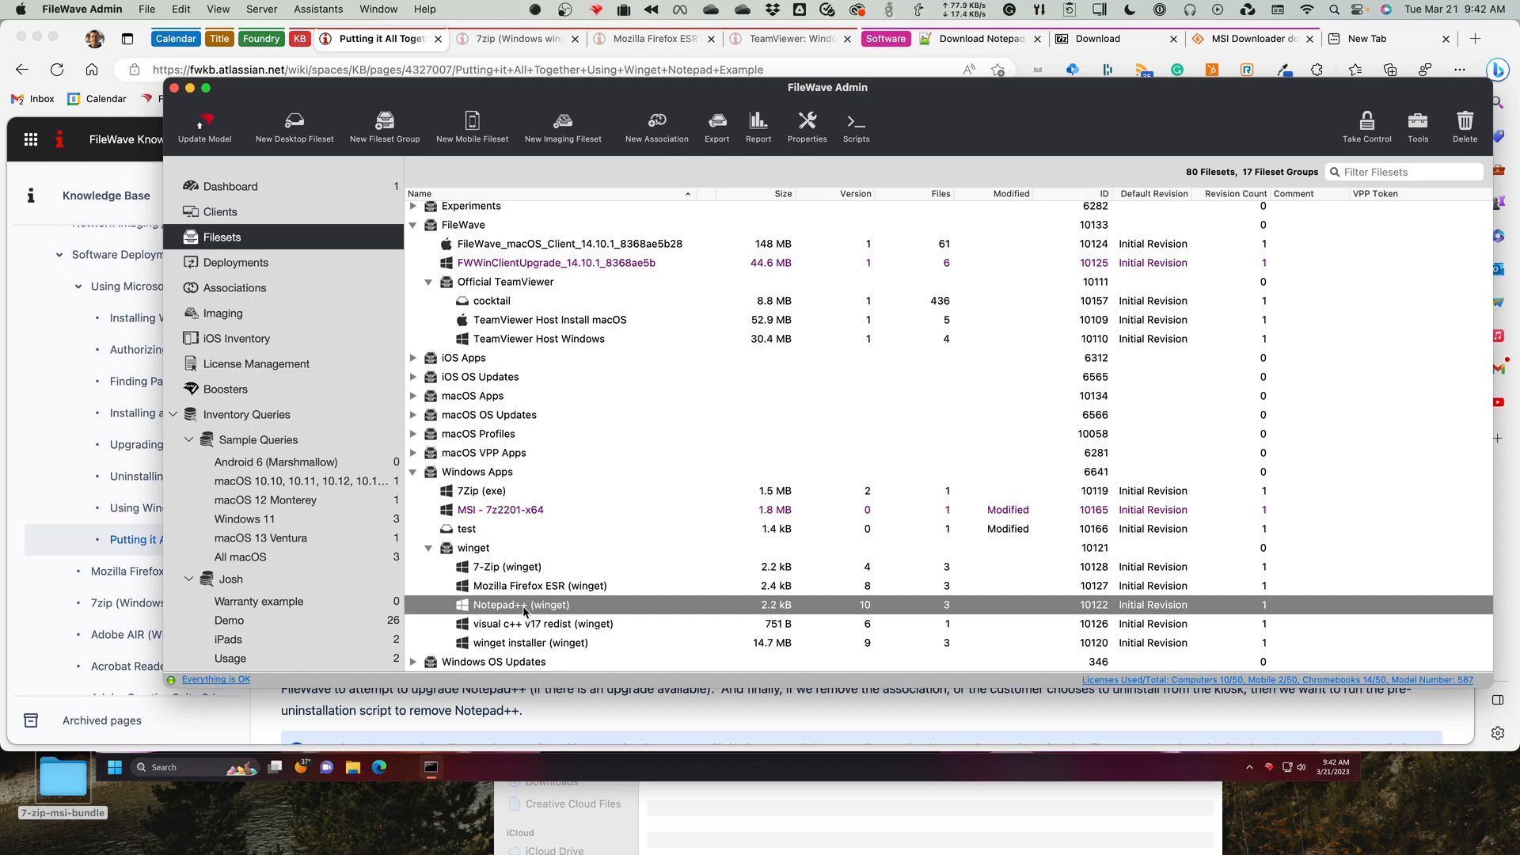
Examine the launch argument in the properties of the 7-Zip (winget) install.ps1 script, and close its info and scripts windows.
{"action": "left_click", "coordinate": [504, 569]}
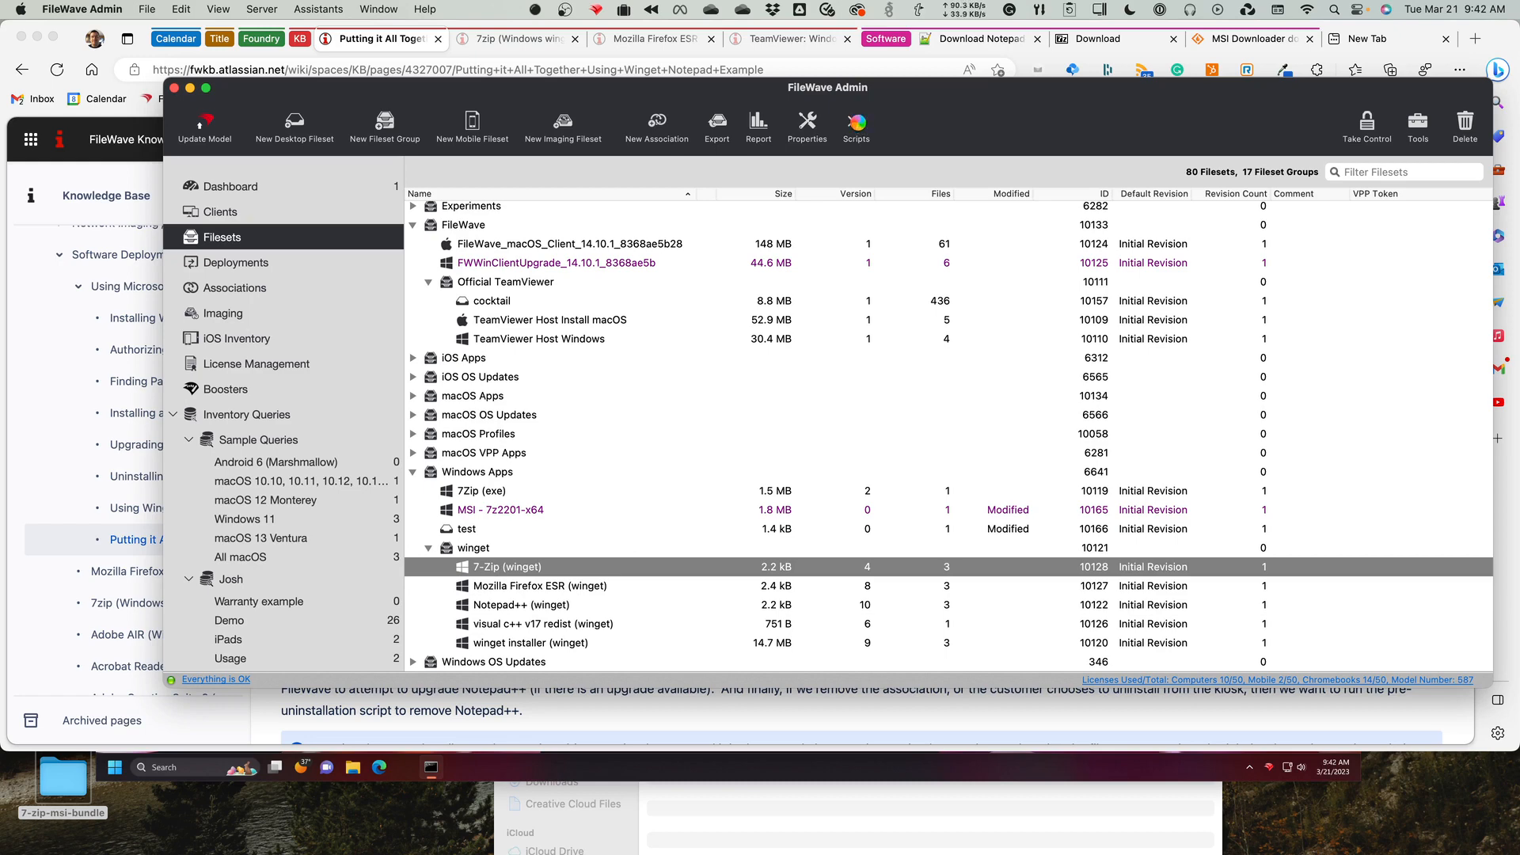
{"action": "left_click", "coordinate": [859, 127]}
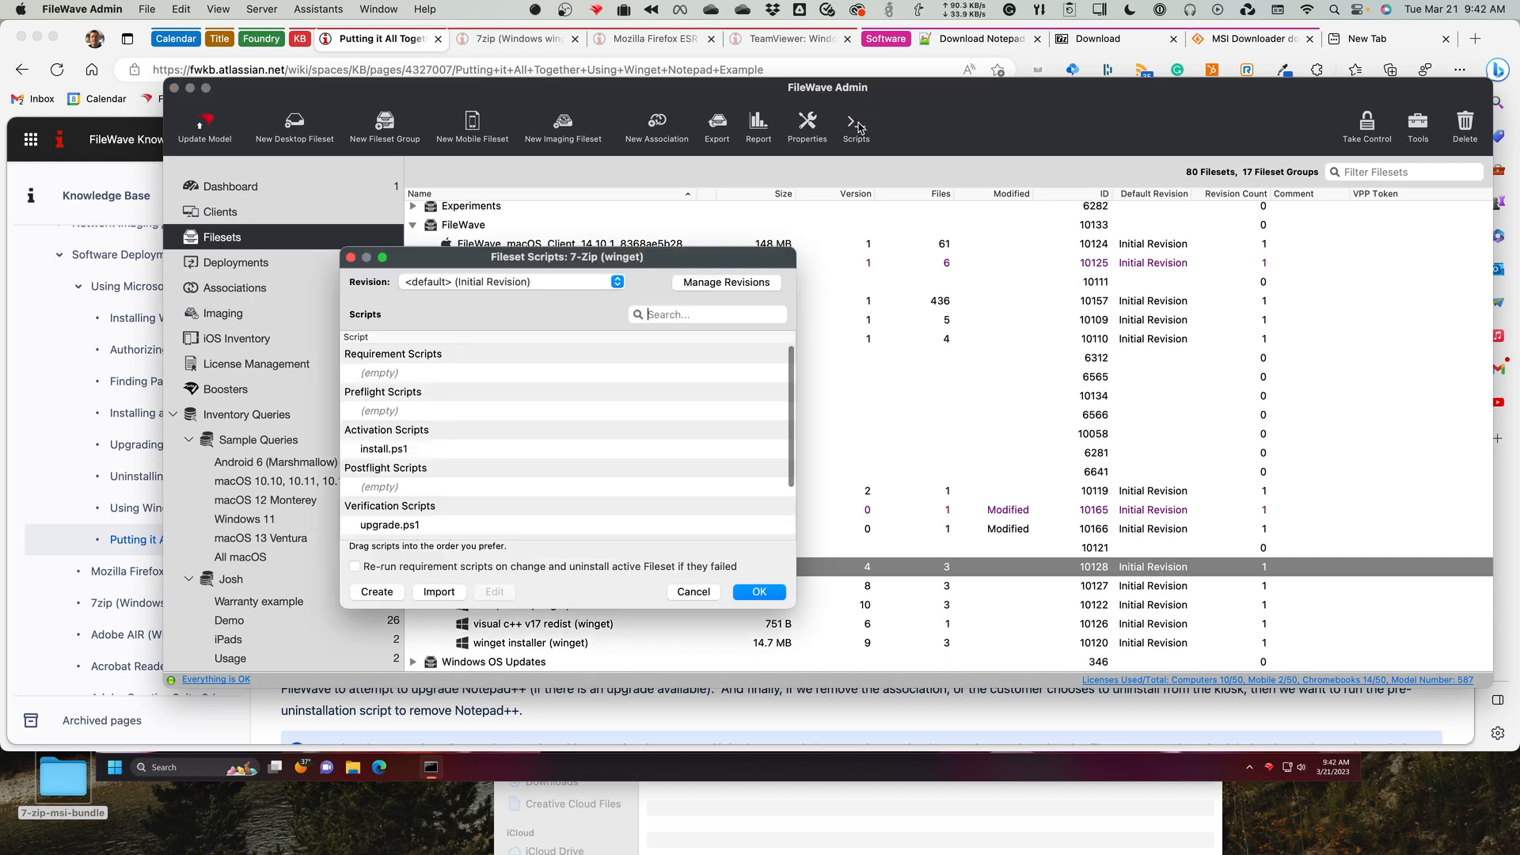
{"action": "right_click", "coordinate": [425, 448]}
{"action": "left_click", "coordinate": [451, 468]}
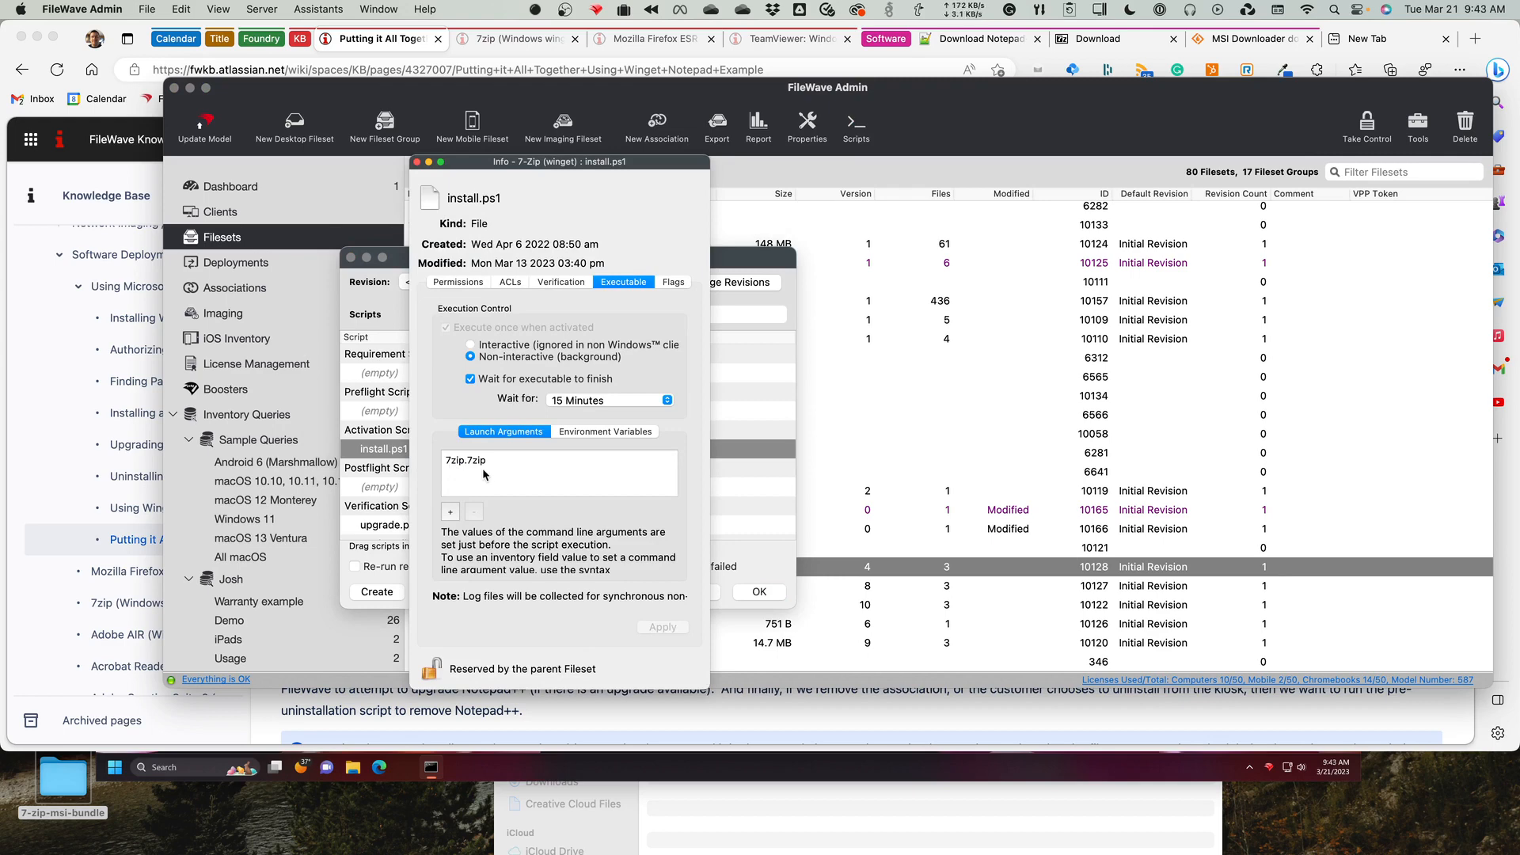
{"action": "left_click", "coordinate": [418, 161]}
{"action": "left_click", "coordinate": [351, 258]}
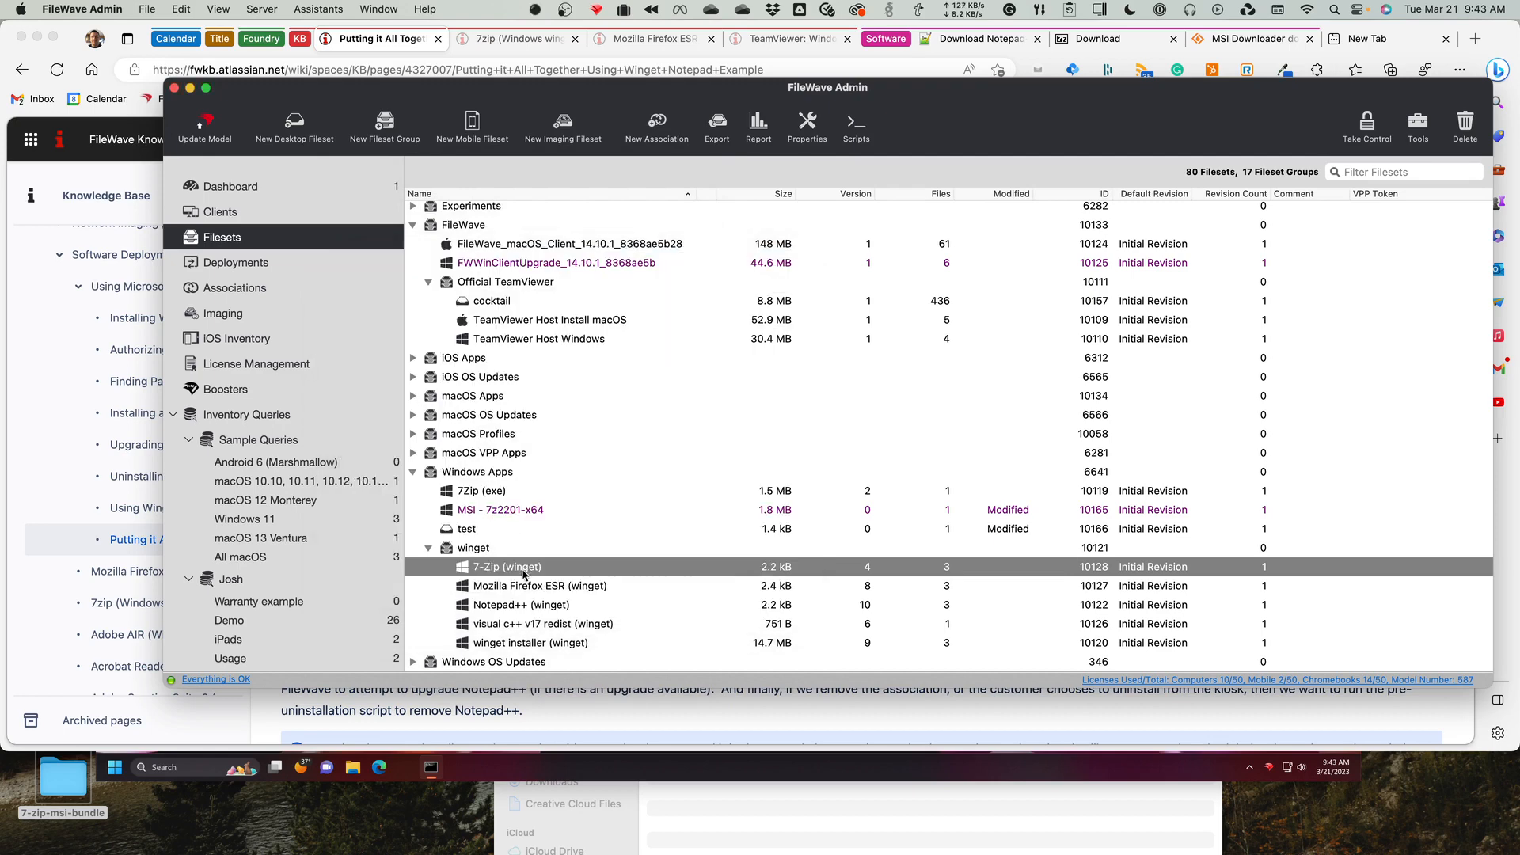
Open the upgrade.ps1 verification script of the Mozilla Firefox ESR (winget) fileset, examine its code, and close it without saving.
{"action": "left_click", "coordinate": [559, 604]}
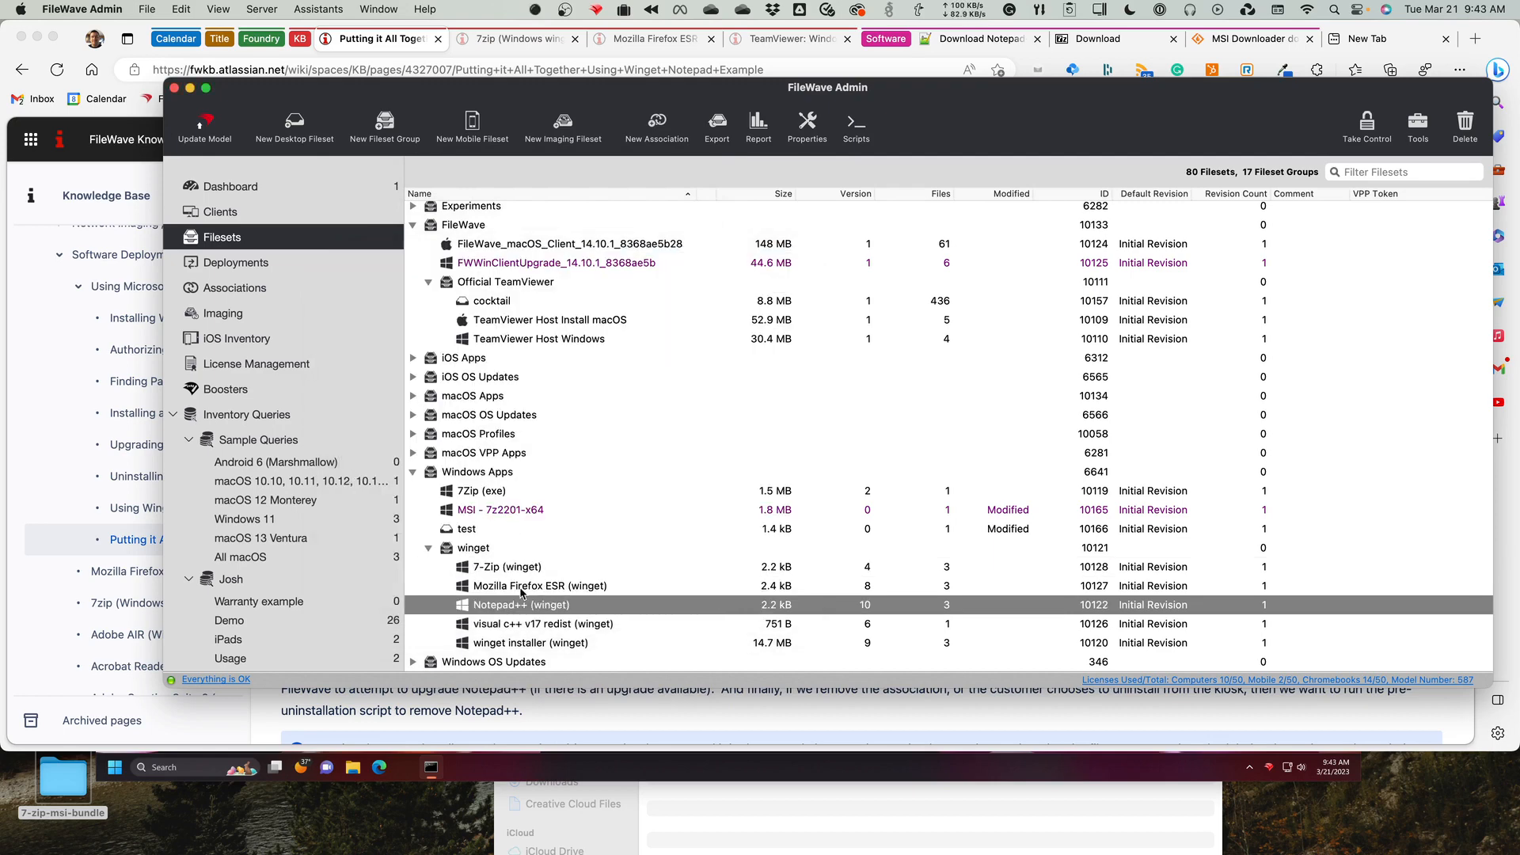
{"action": "left_click", "coordinate": [524, 590]}
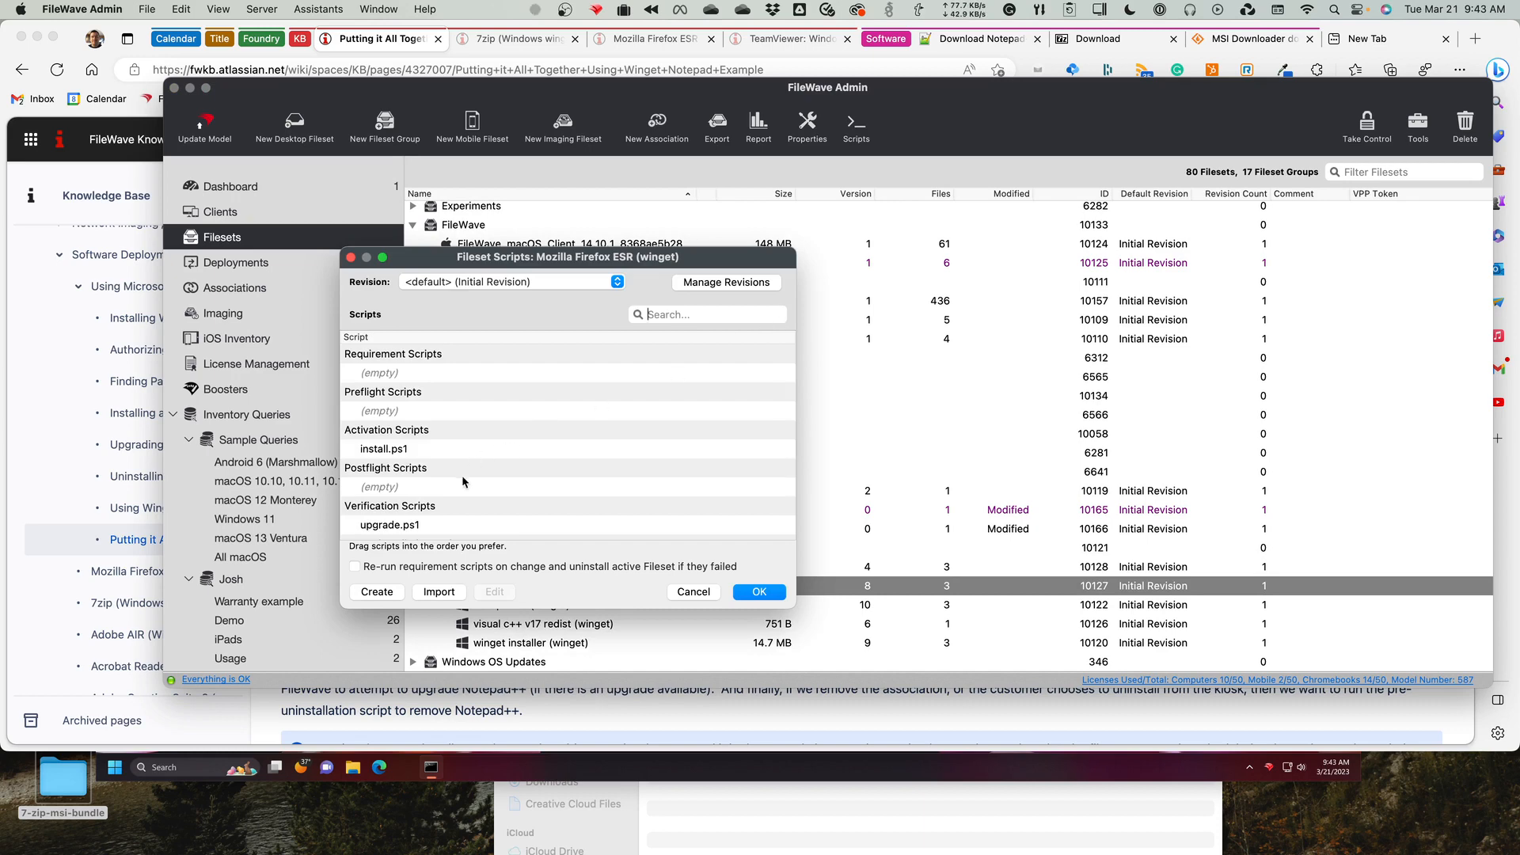
{"action": "left_click", "coordinate": [500, 527]}
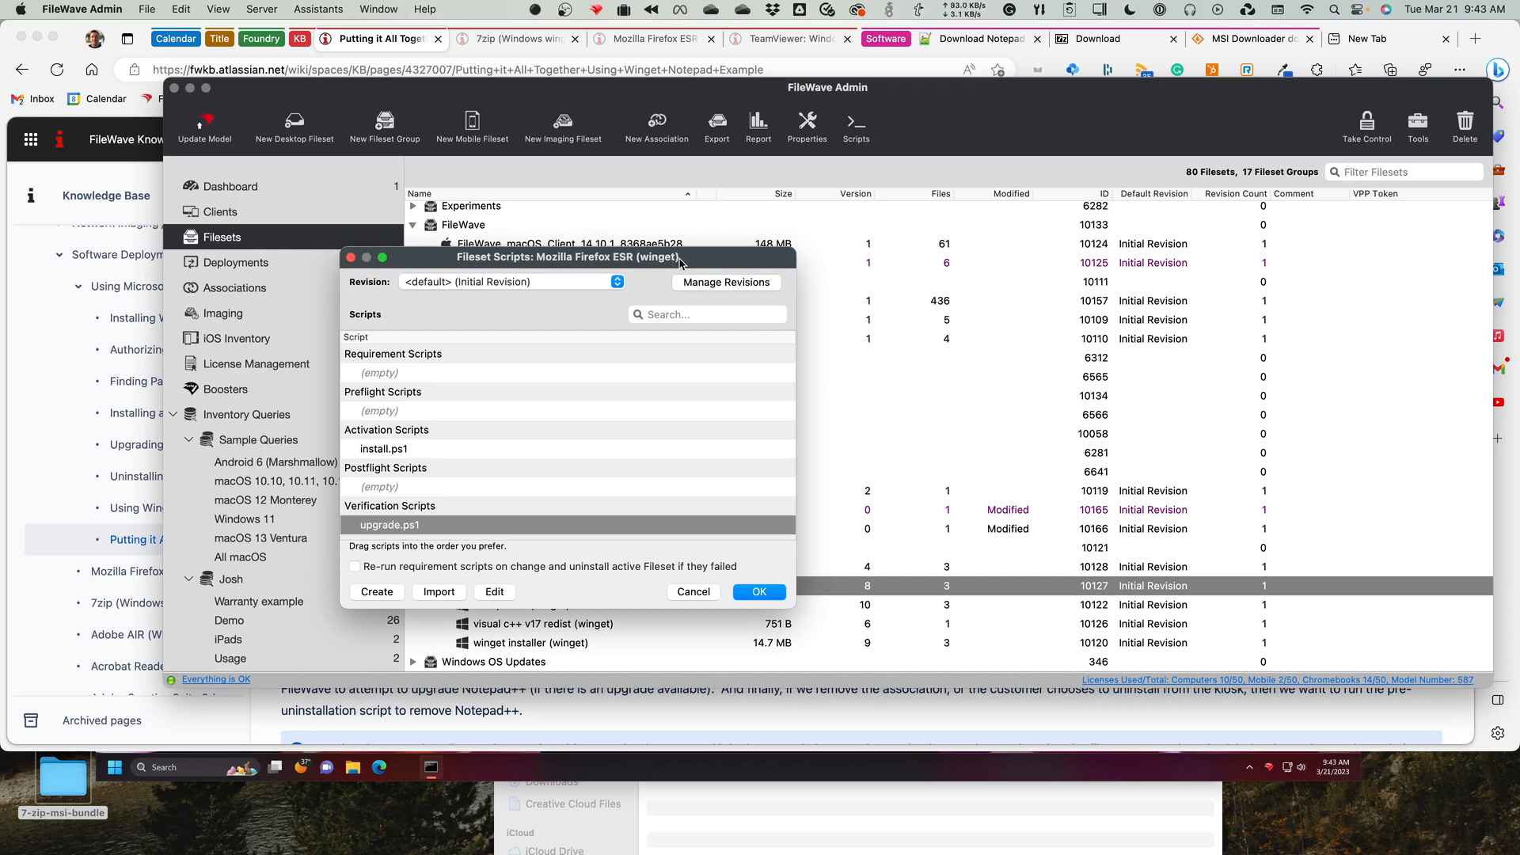
{"action": "left_click", "coordinate": [495, 592]}
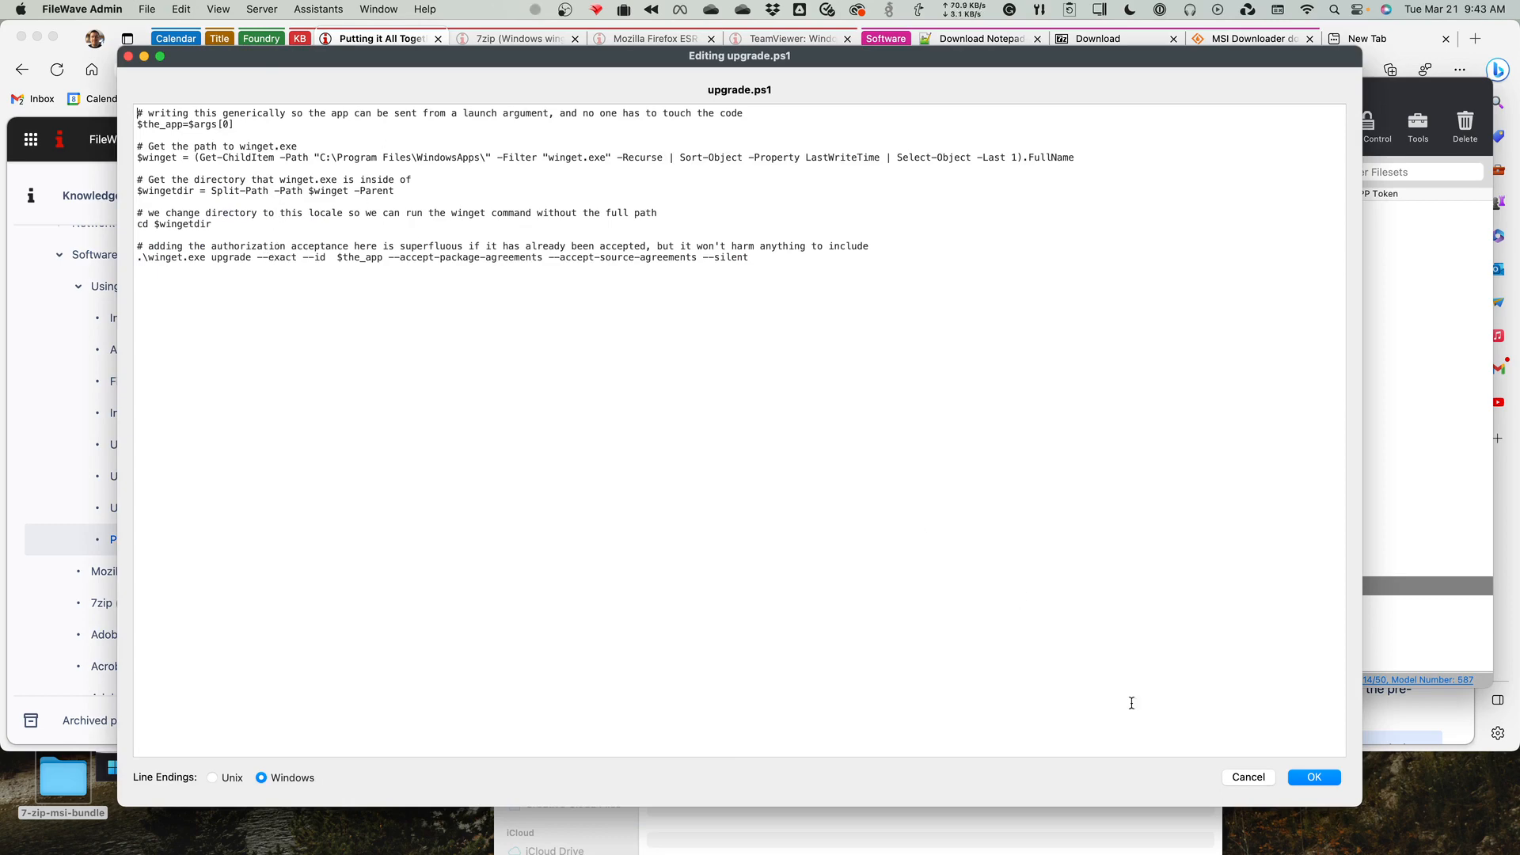
{"action": "left_click", "coordinate": [1249, 778]}
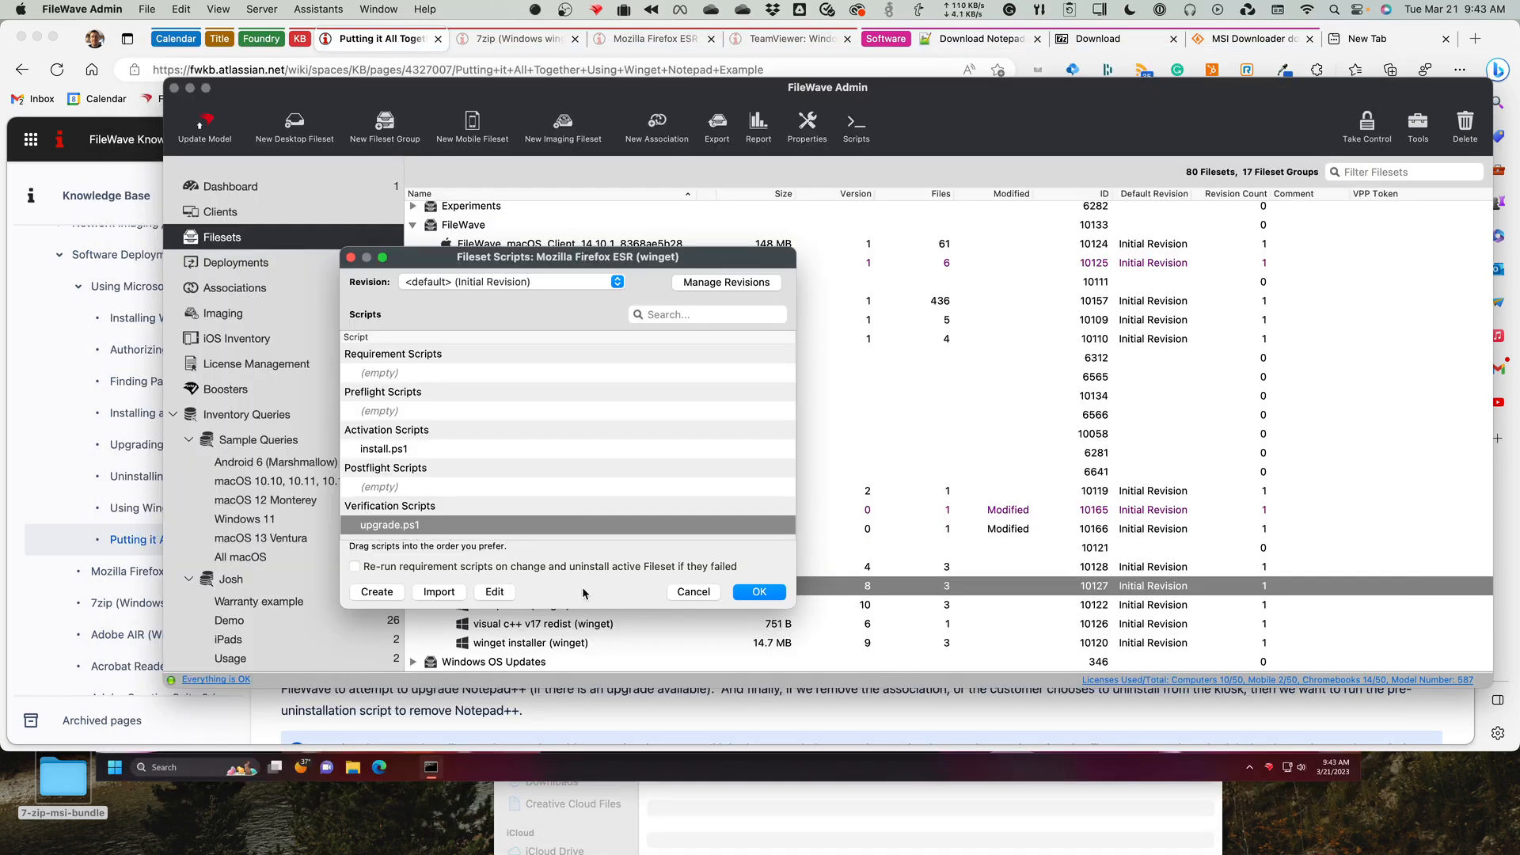
Examine the hardcoded silent uninstall in Firefox ESR's remove.ps1 pre-uninstallation script, and close the editor without saving.
{"action": "scroll", "coordinate": [578, 513], "scroll_direction": "down", "scroll_amount": 3}
{"action": "left_click", "coordinate": [400, 496]}
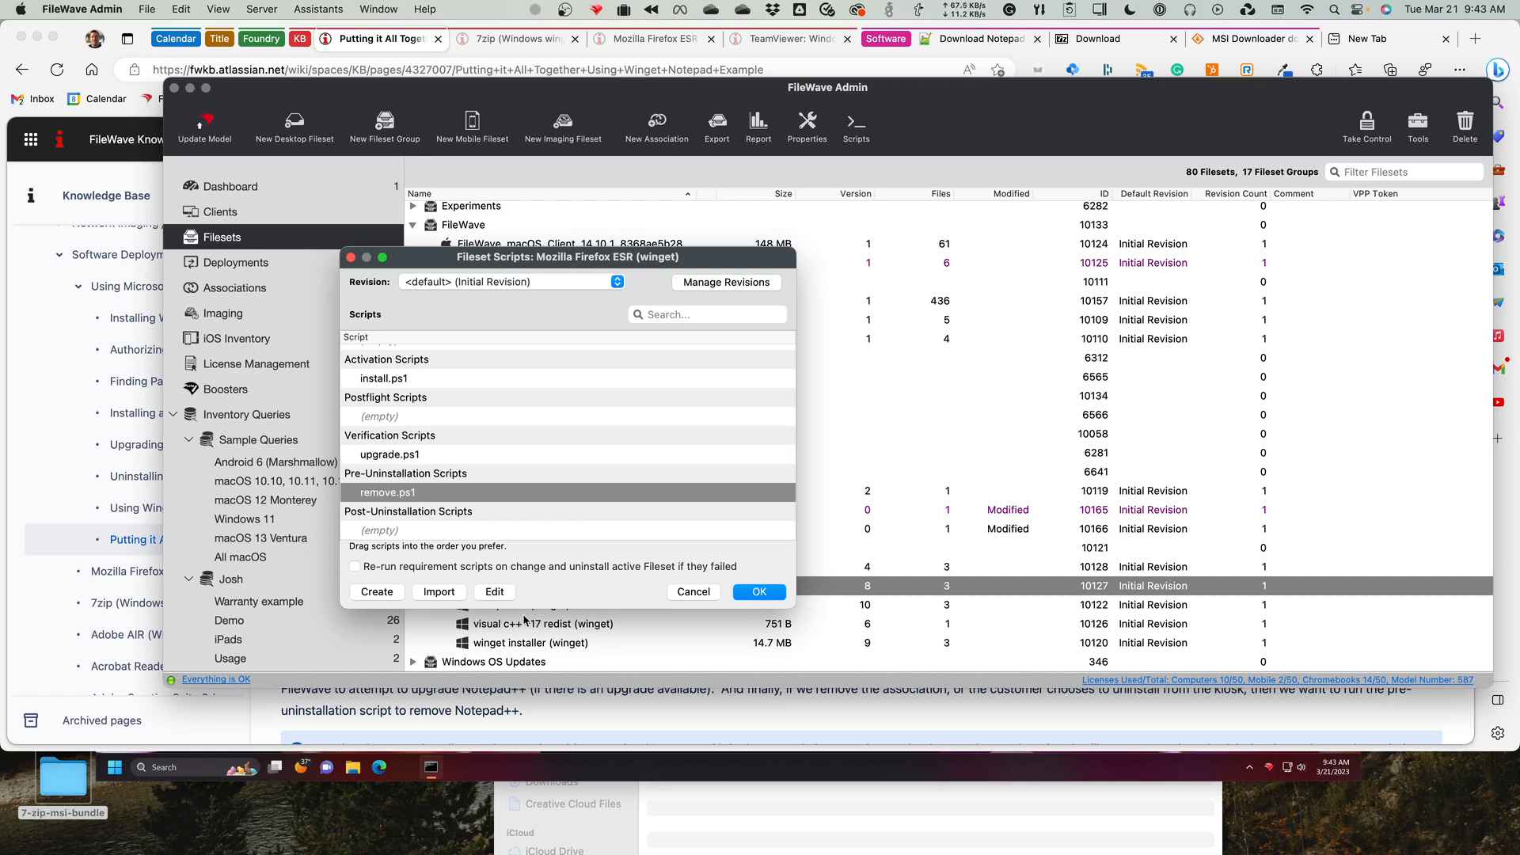
{"action": "left_click", "coordinate": [495, 592]}
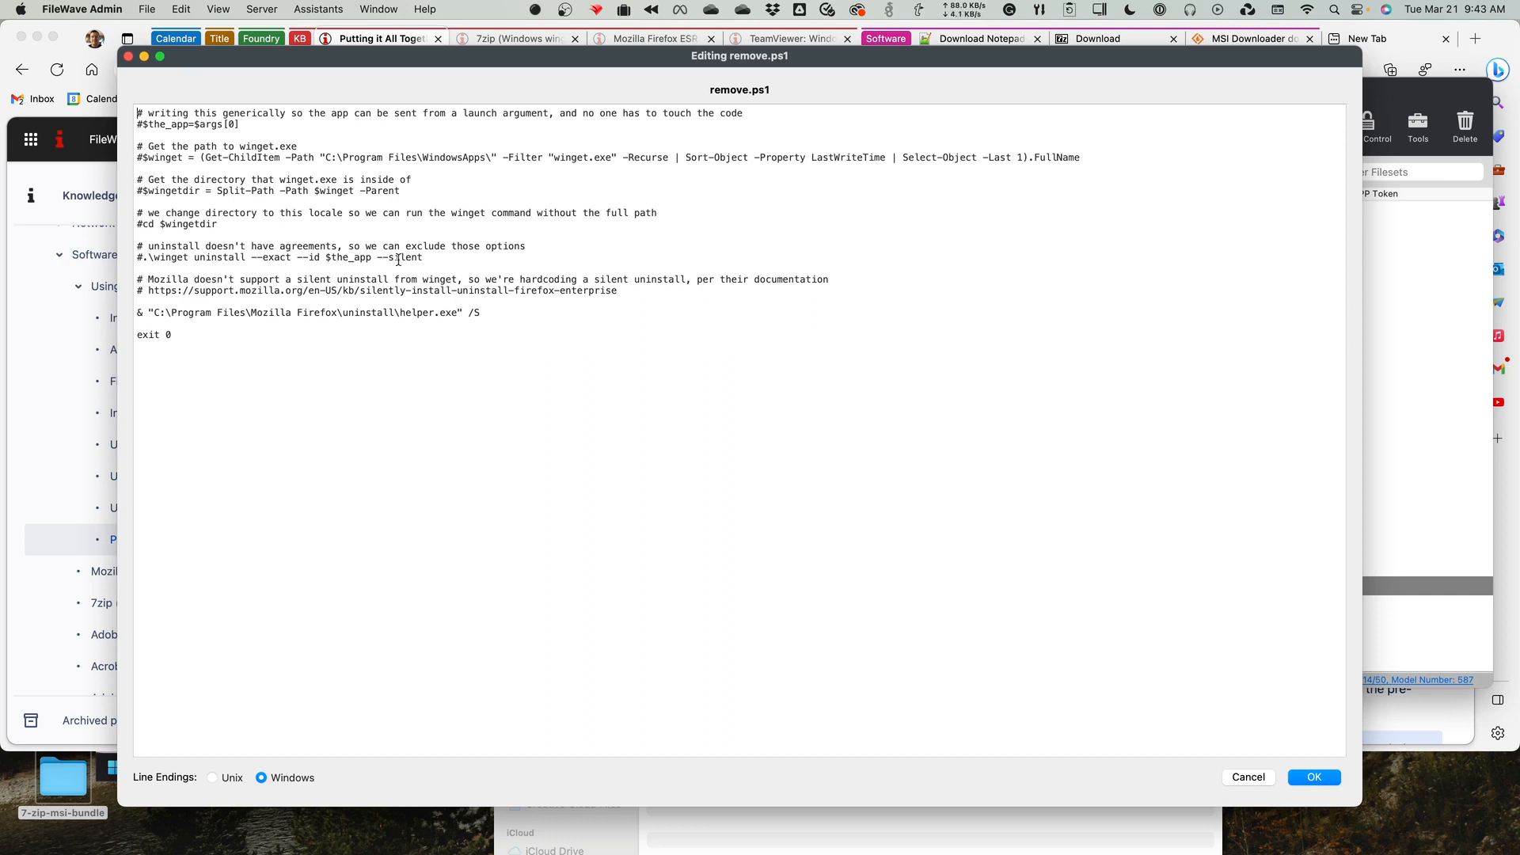
{"action": "left_click", "coordinate": [1249, 777]}
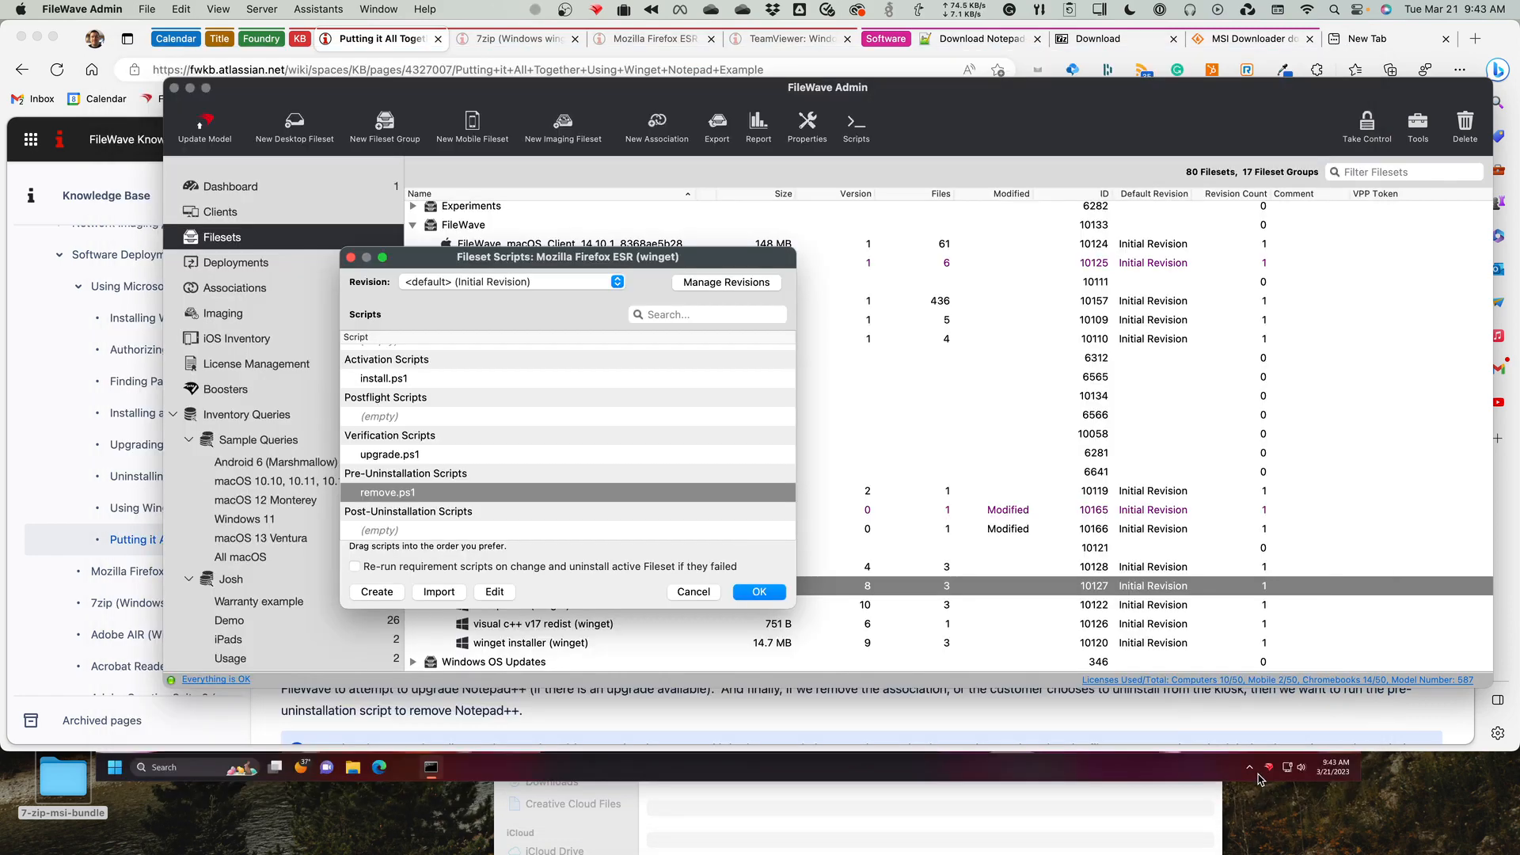
Check the launch argument in the properties of Firefox ESR's remove.ps1, and close the info window and the fileset scripts.
{"action": "right_click", "coordinate": [438, 497]}
{"action": "left_click", "coordinate": [476, 522]}
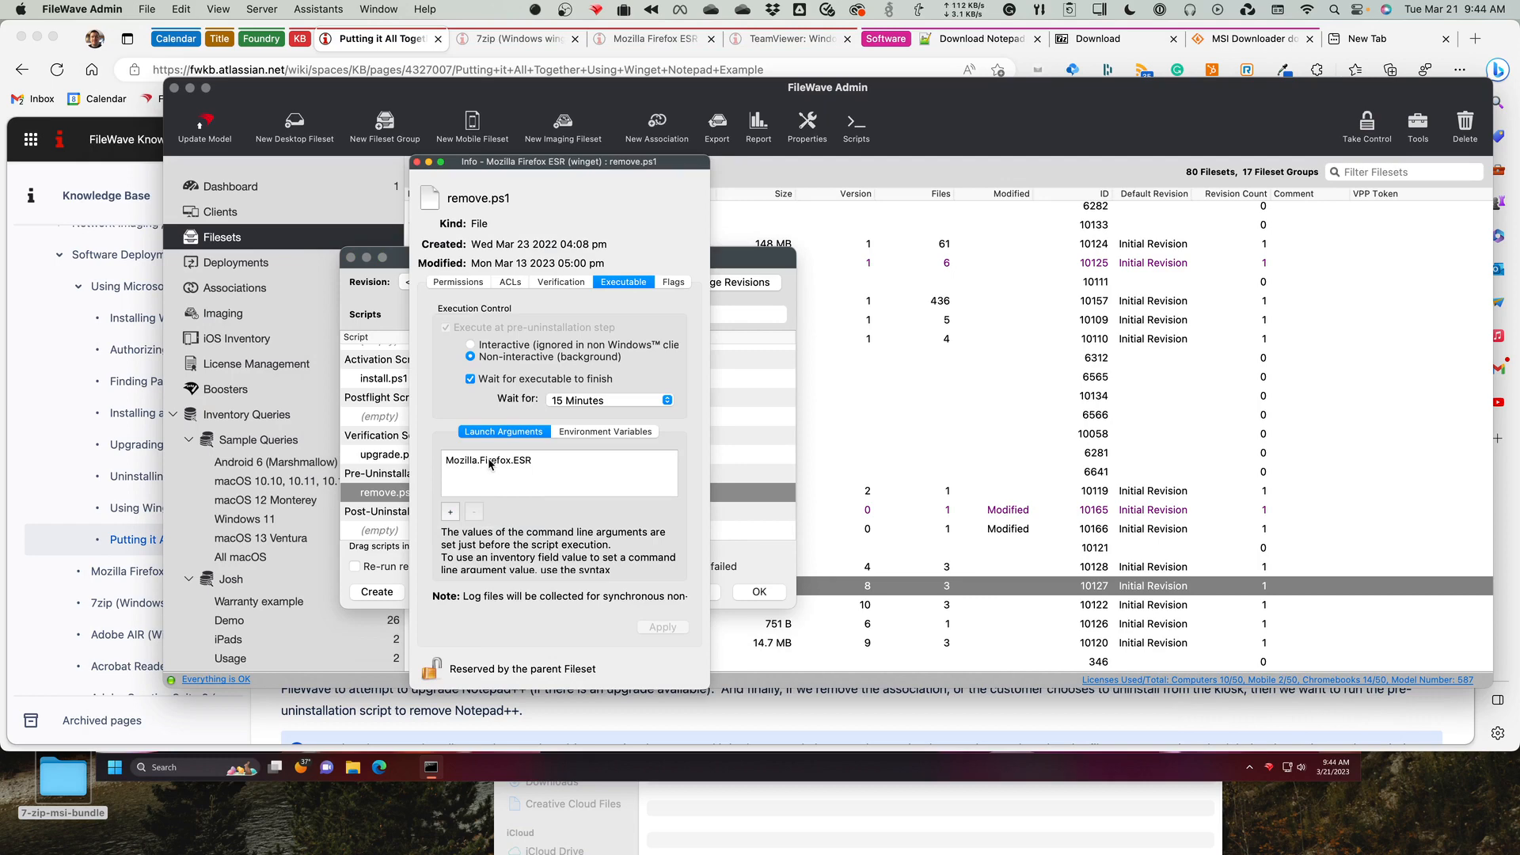
{"action": "left_click", "coordinate": [417, 163]}
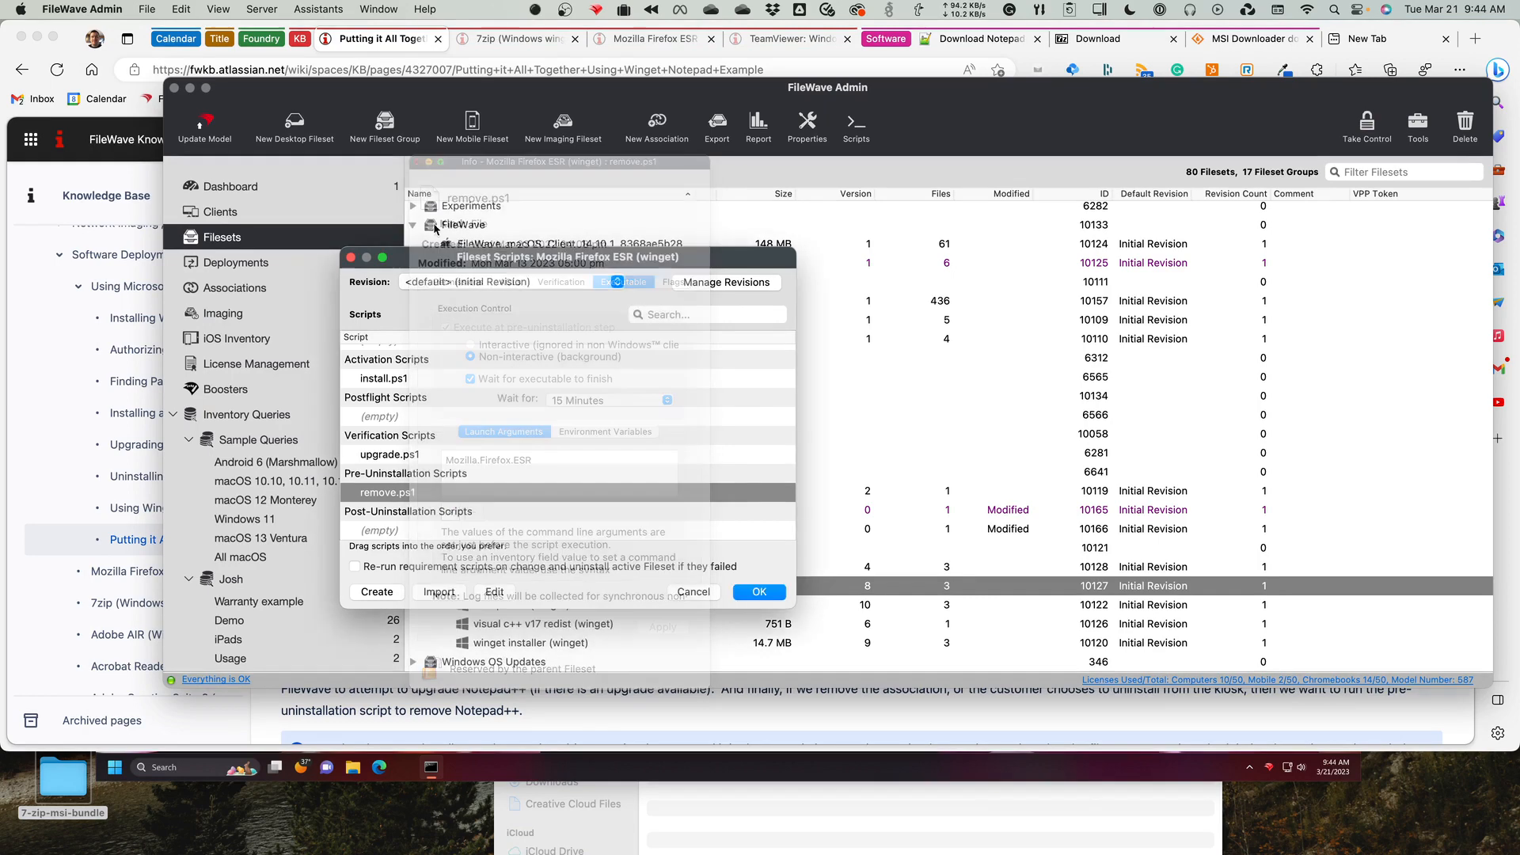
{"action": "left_click", "coordinate": [691, 592]}
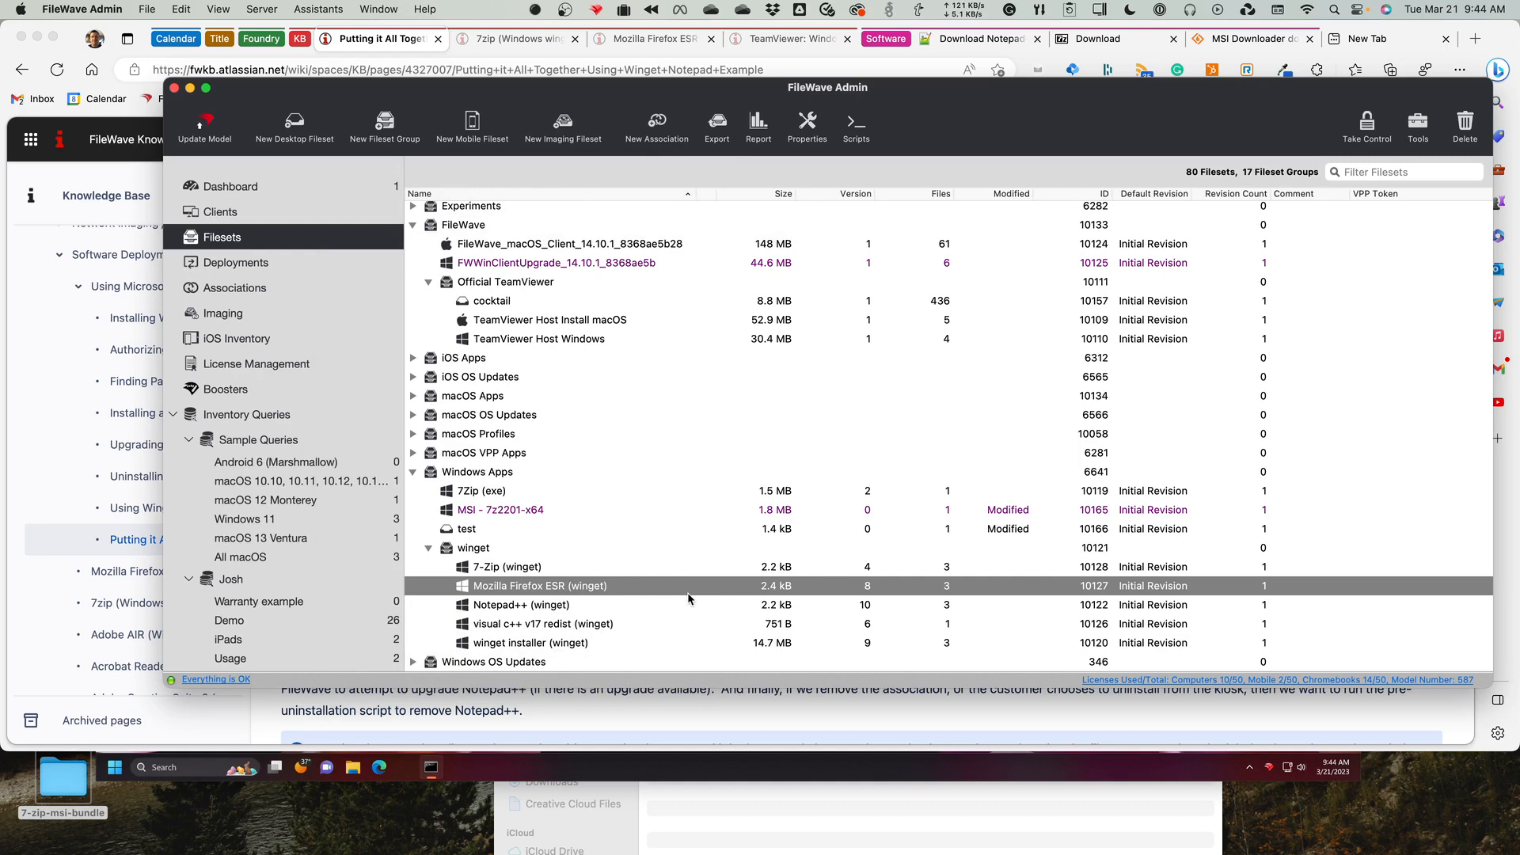
{"action": "left_click", "coordinate": [516, 571]}
{"action": "left_click", "coordinate": [516, 588]}
{"action": "left_click", "coordinate": [518, 571]}
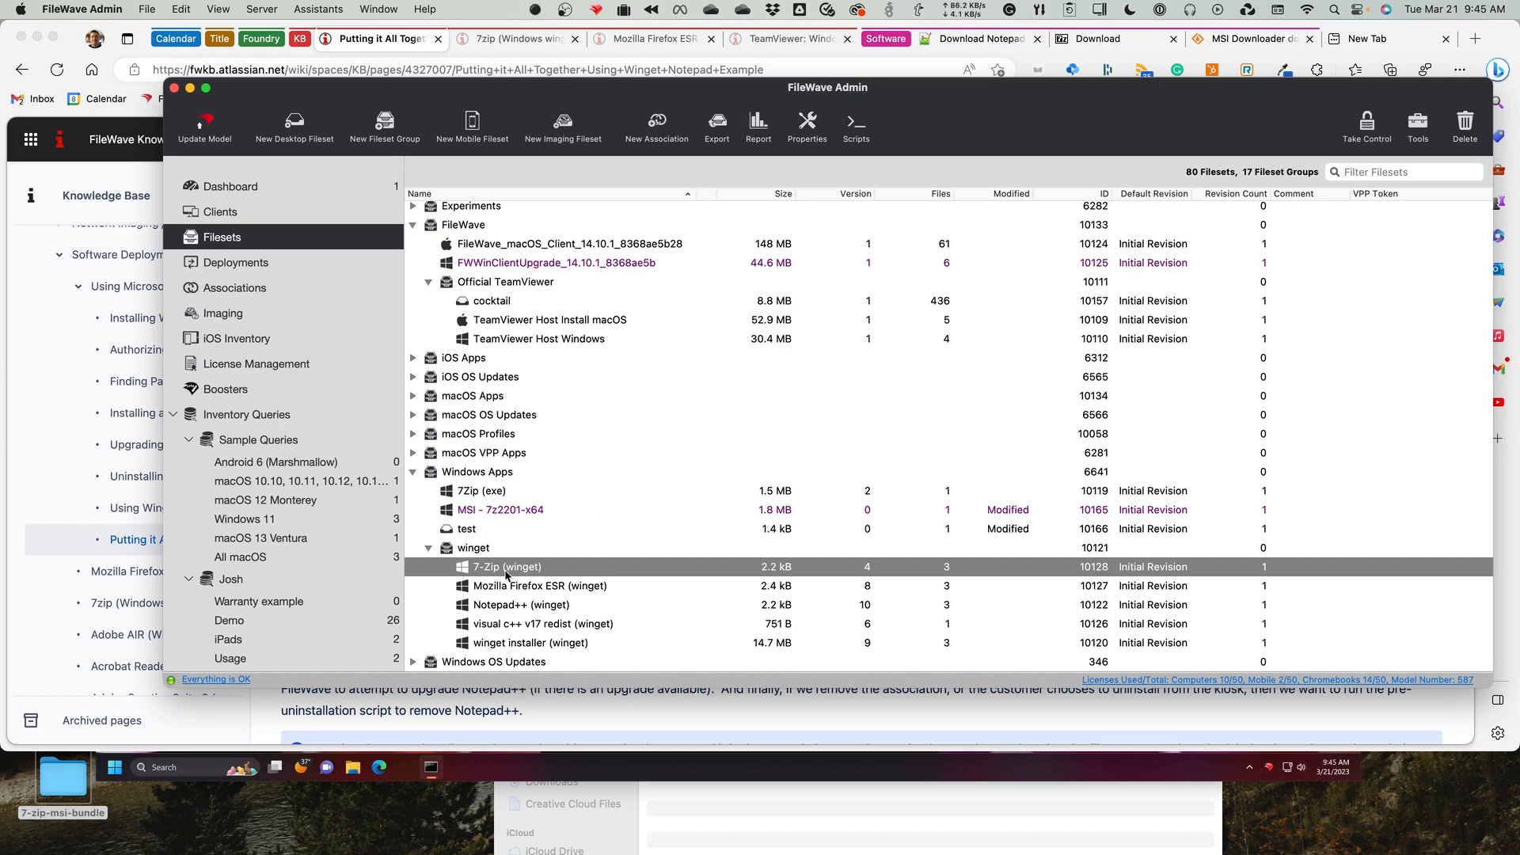
Find the winget fileset associations to the Windows group, check the options of the visual c++ v17 redist association, and cancel without changes.
{"action": "left_click", "coordinate": [241, 287]}
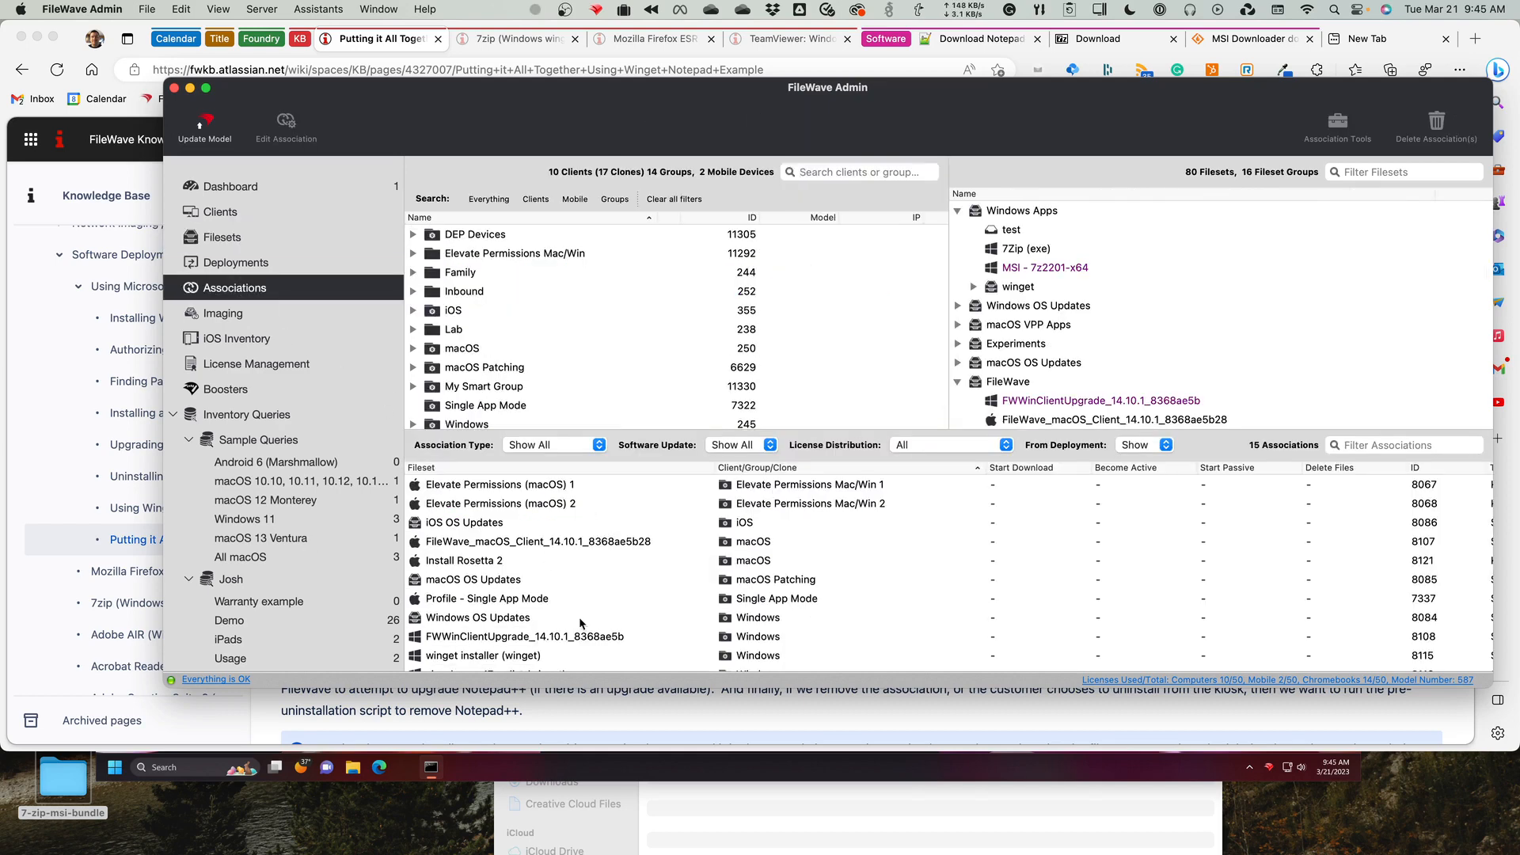
{"action": "scroll", "coordinate": [641, 592], "scroll_direction": "down", "scroll_amount": 5}
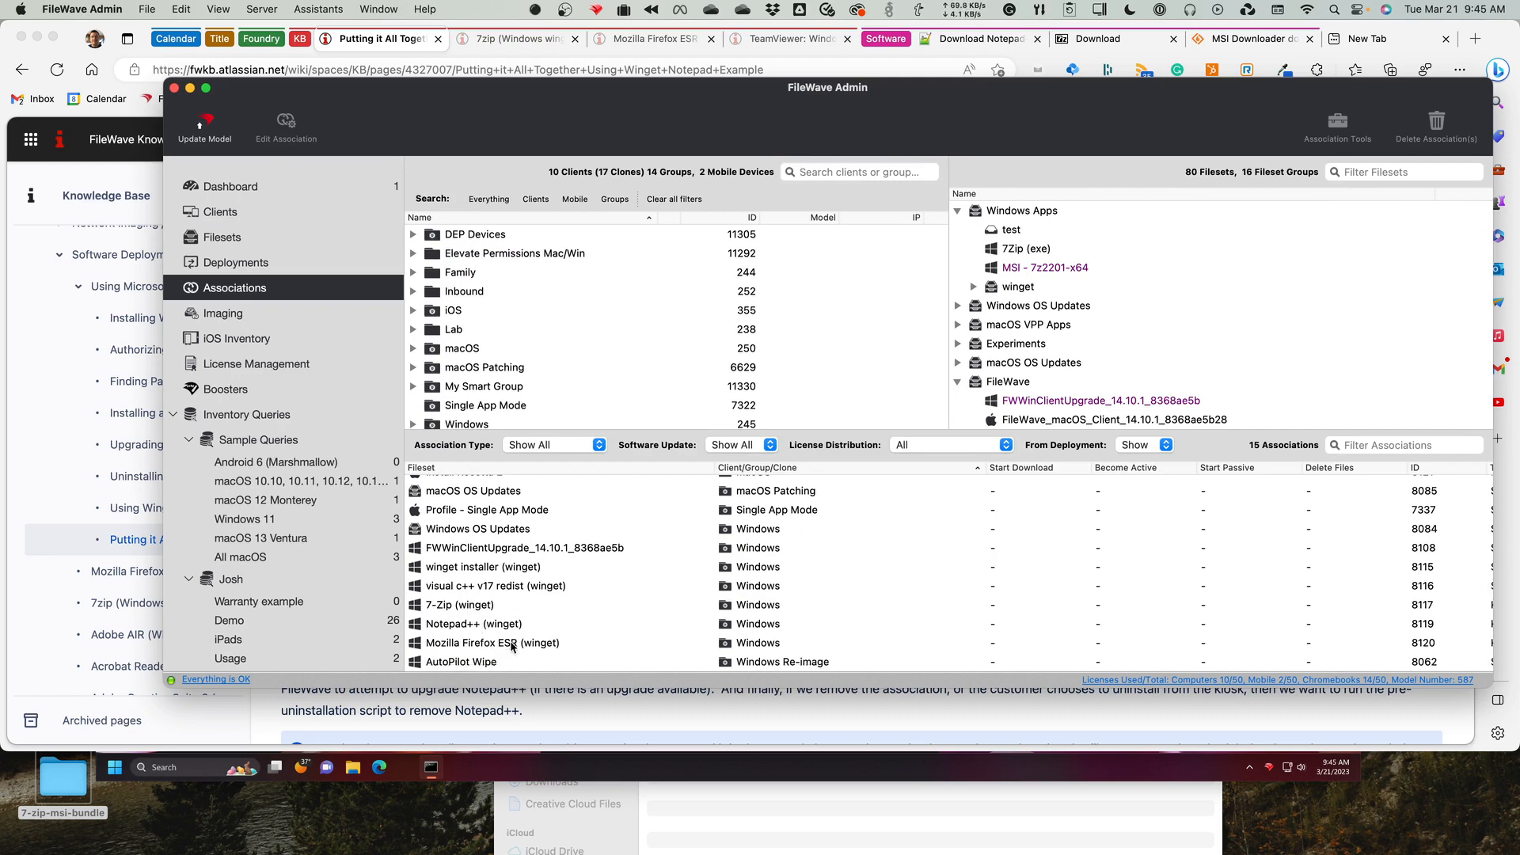
{"action": "left_click", "coordinate": [491, 571]}
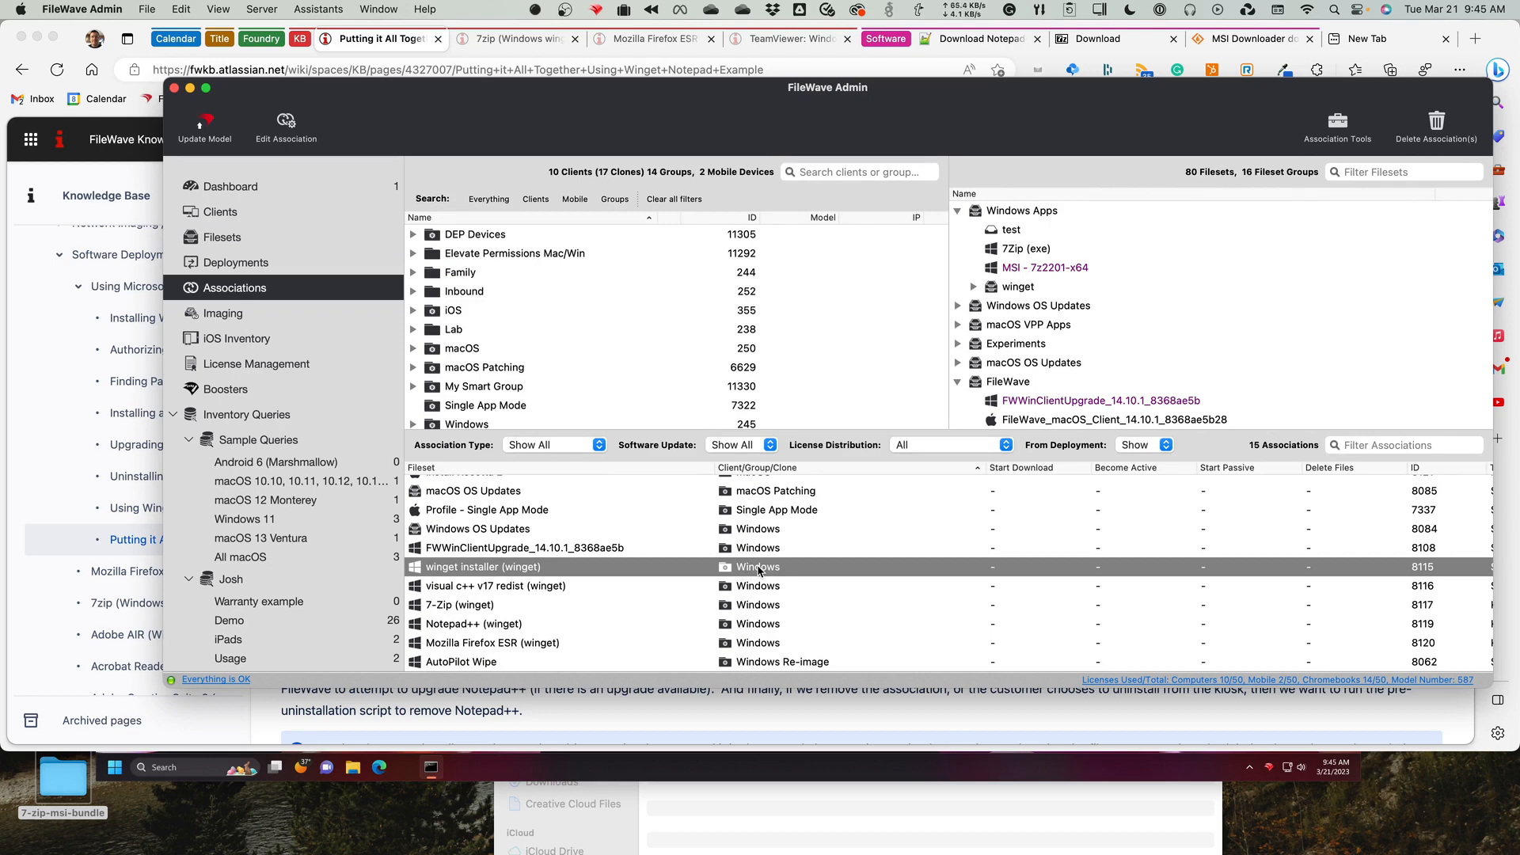
{"action": "left_click", "coordinate": [490, 592]}
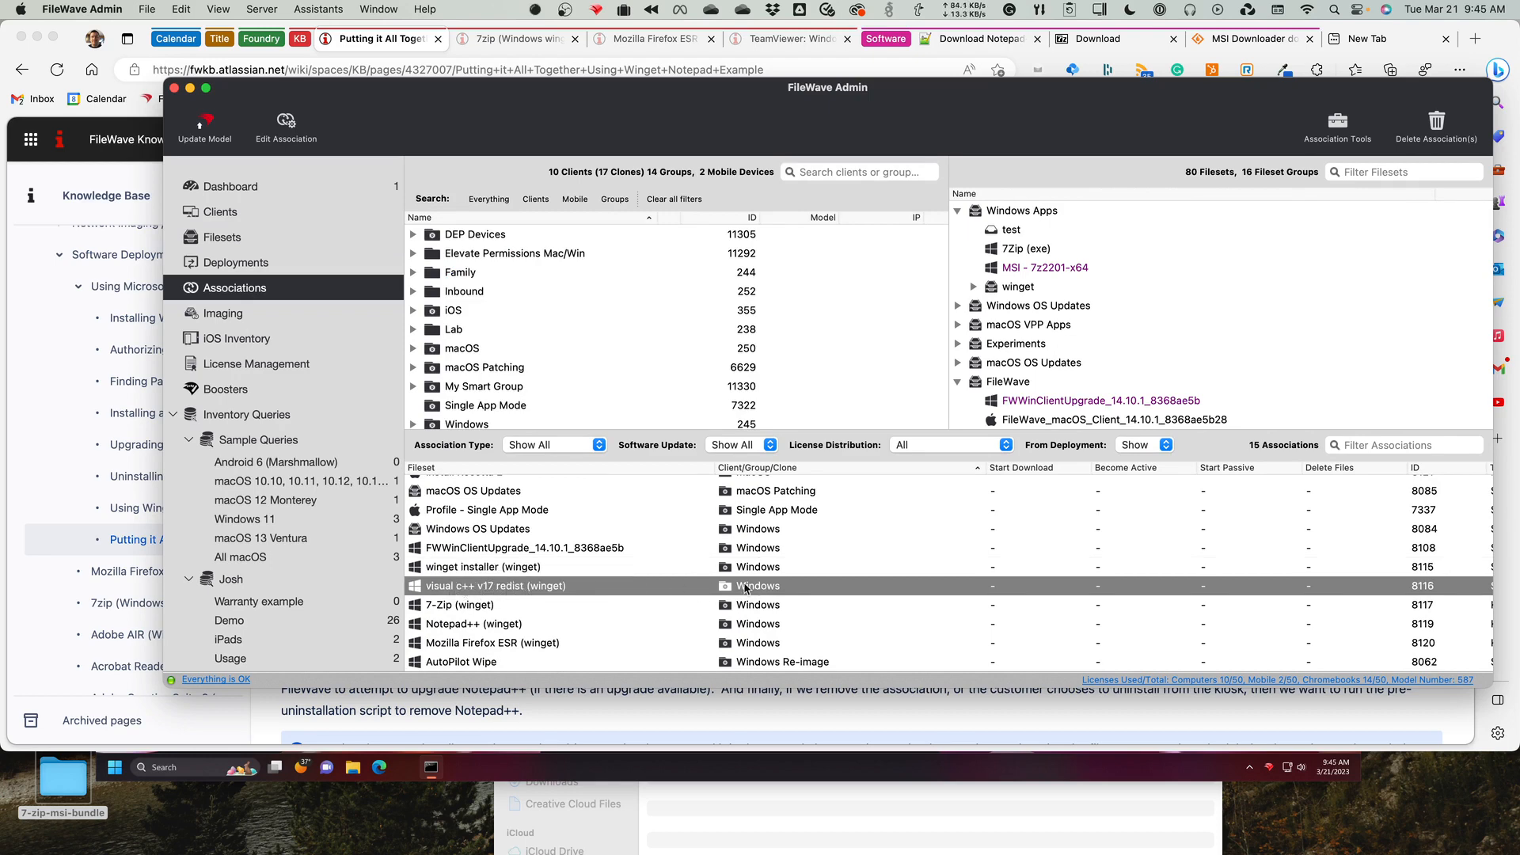
{"action": "double_click", "coordinate": [628, 587]}
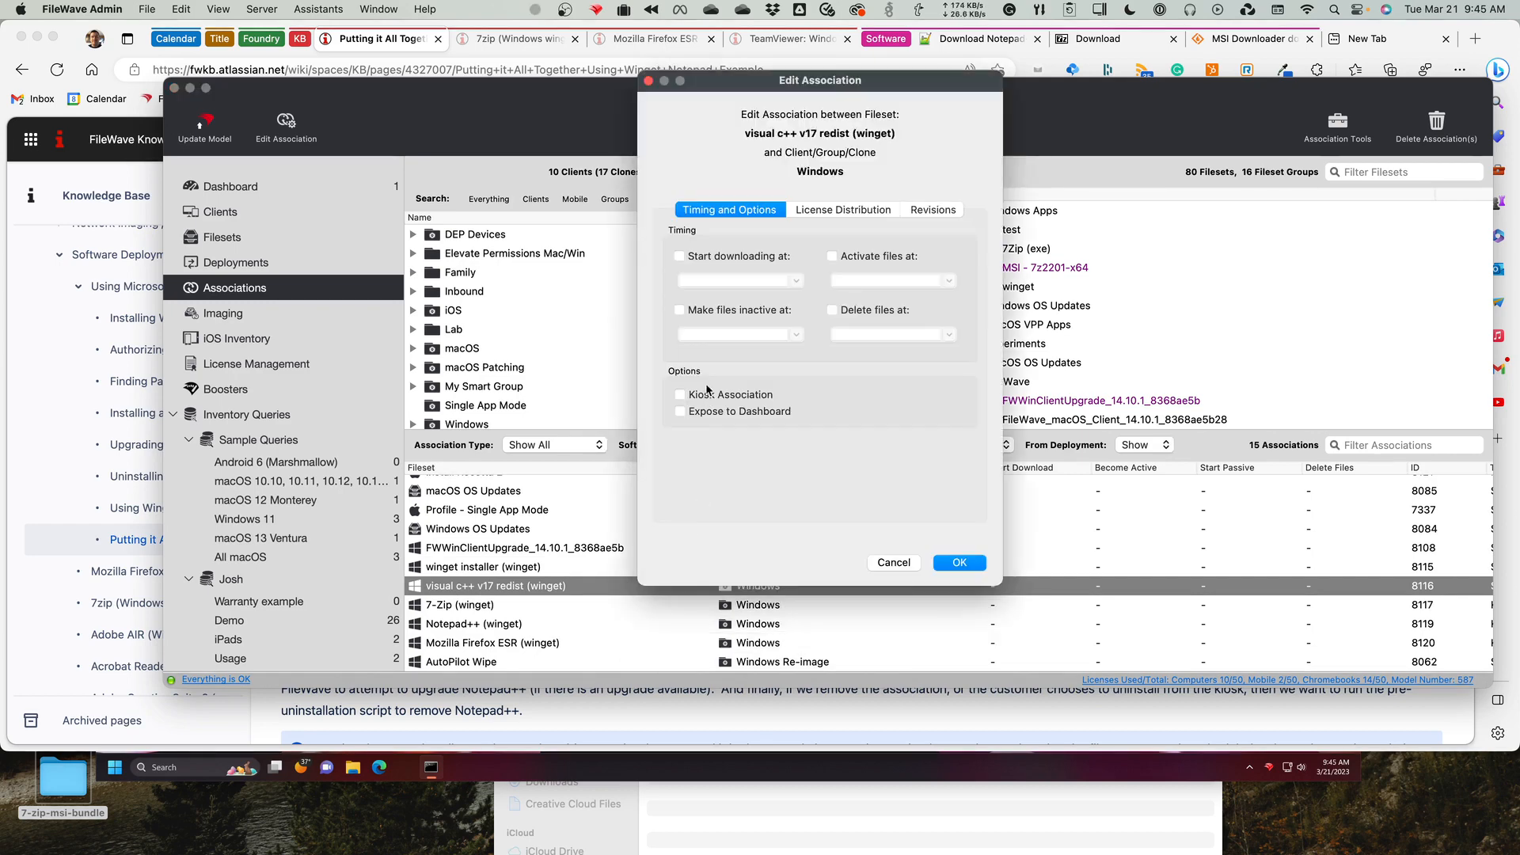
{"action": "left_click", "coordinate": [903, 564]}
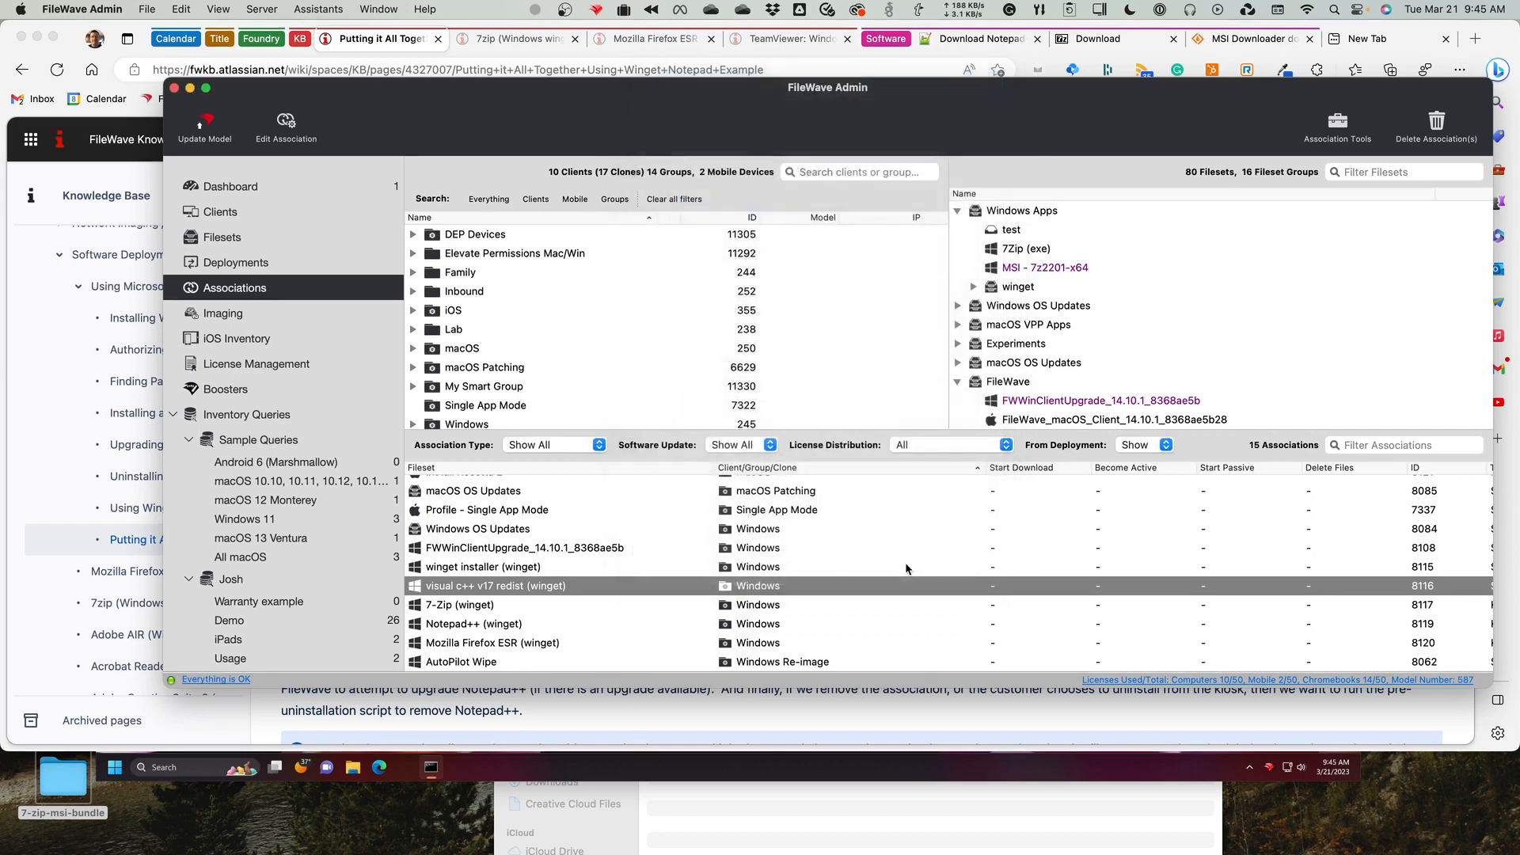
Check the kiosk option in the 7-Zip (winget) association with the Windows group, and cancel without changes.
{"action": "left_click", "coordinate": [454, 610]}
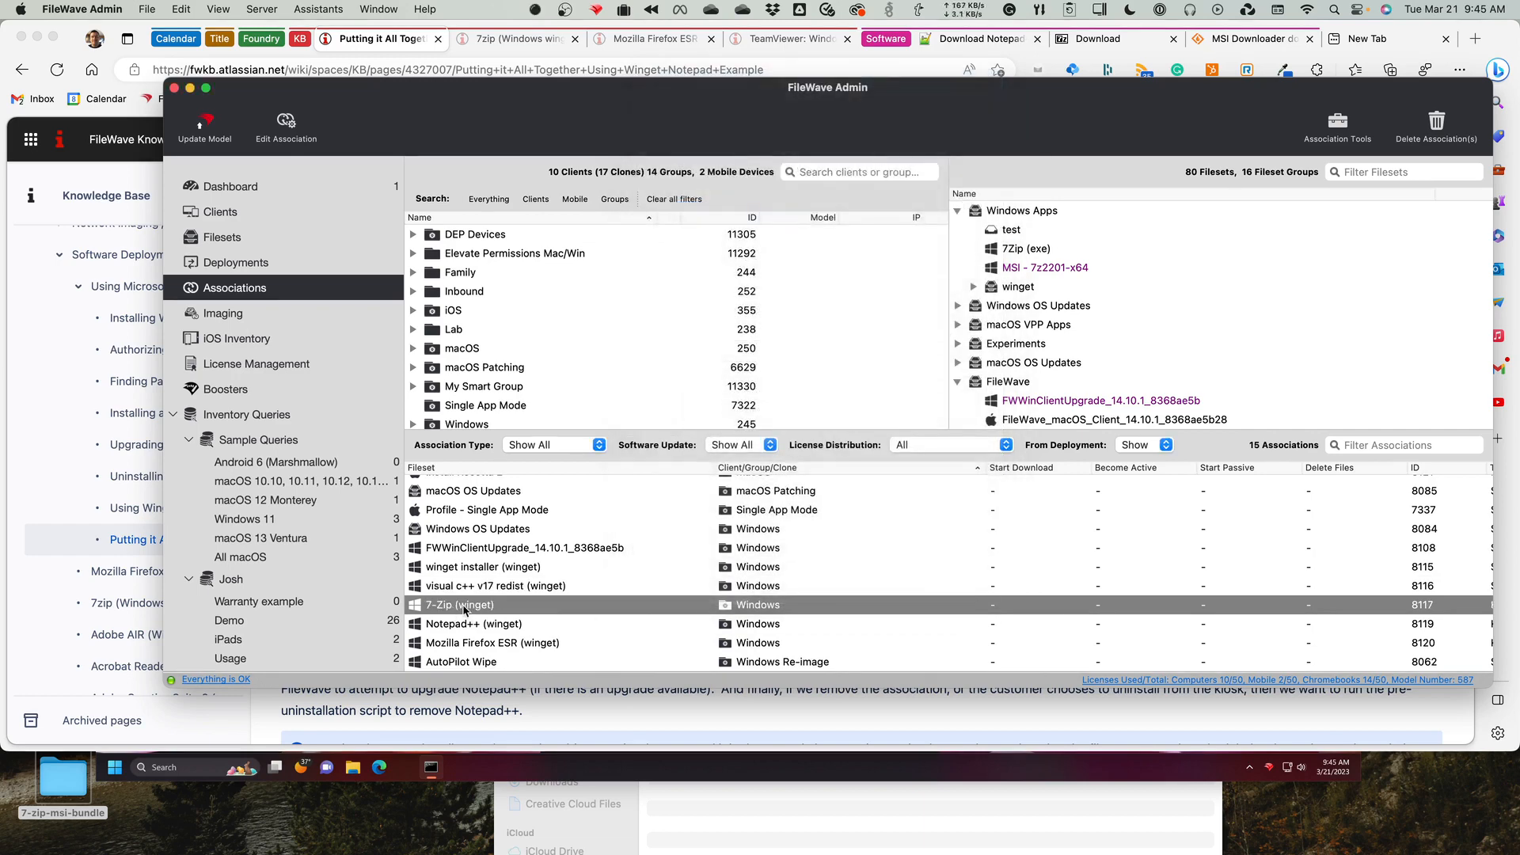
{"action": "double_click", "coordinate": [452, 608]}
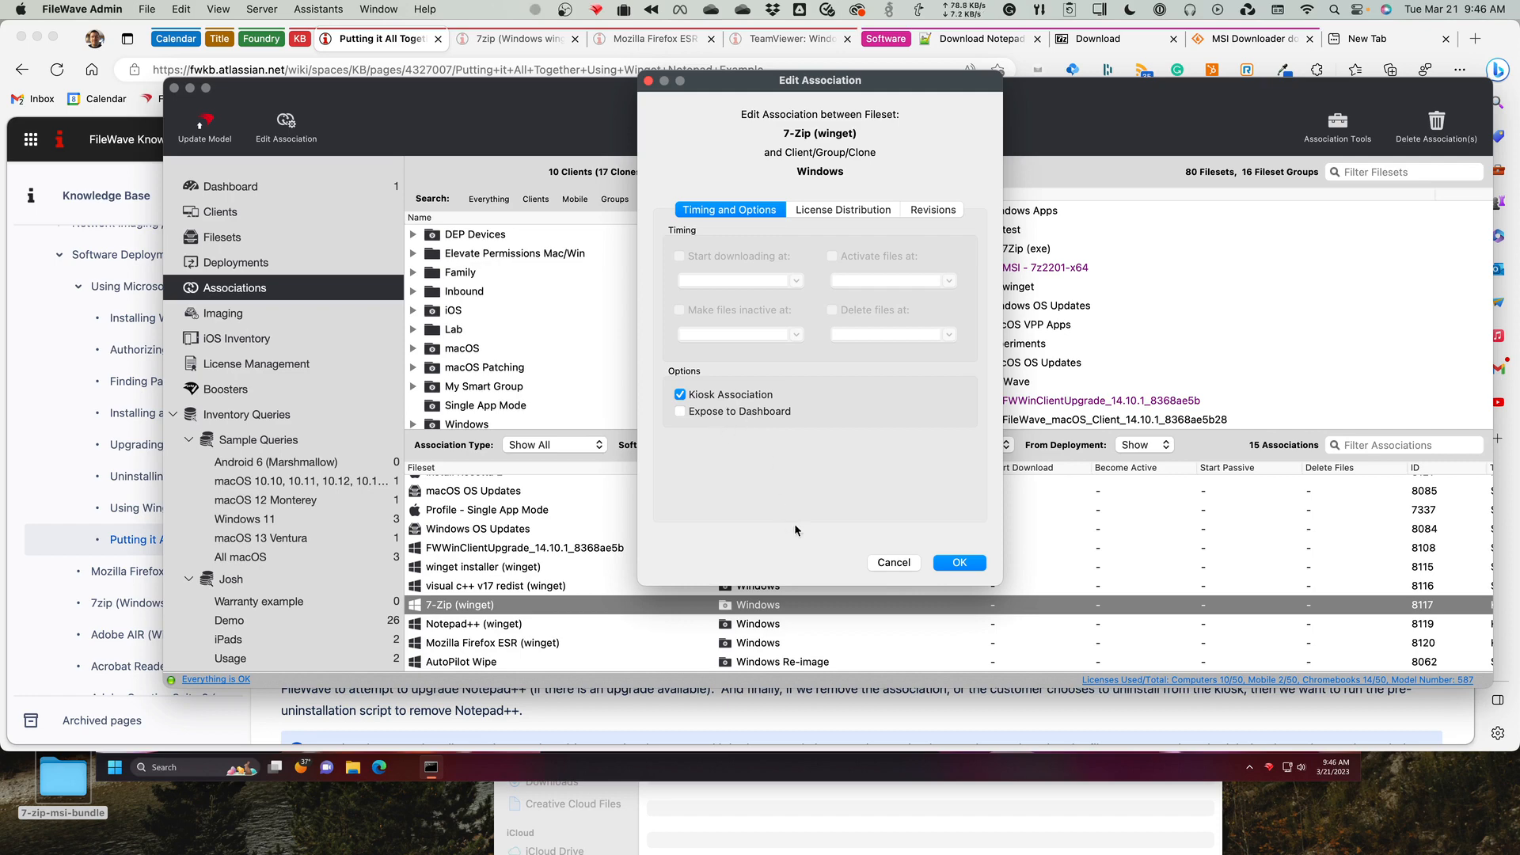
{"action": "left_click", "coordinate": [893, 563]}
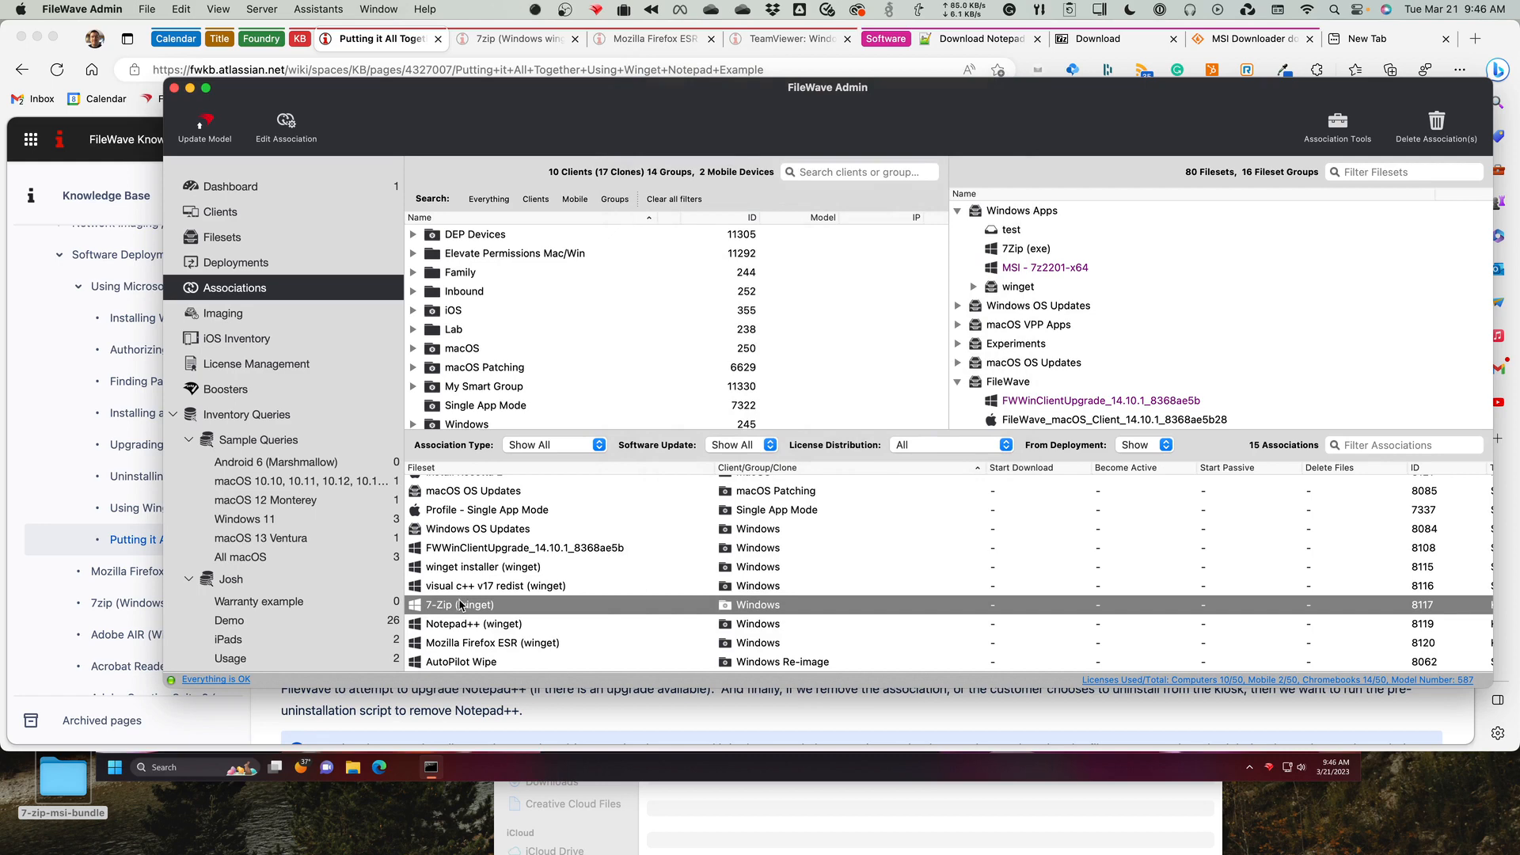
Switch to the Windows 11 virtual machine, open FileWave Kiosk, and install Notepad++ from the list of all items.
{"action": "left_click", "coordinate": [581, 775]}
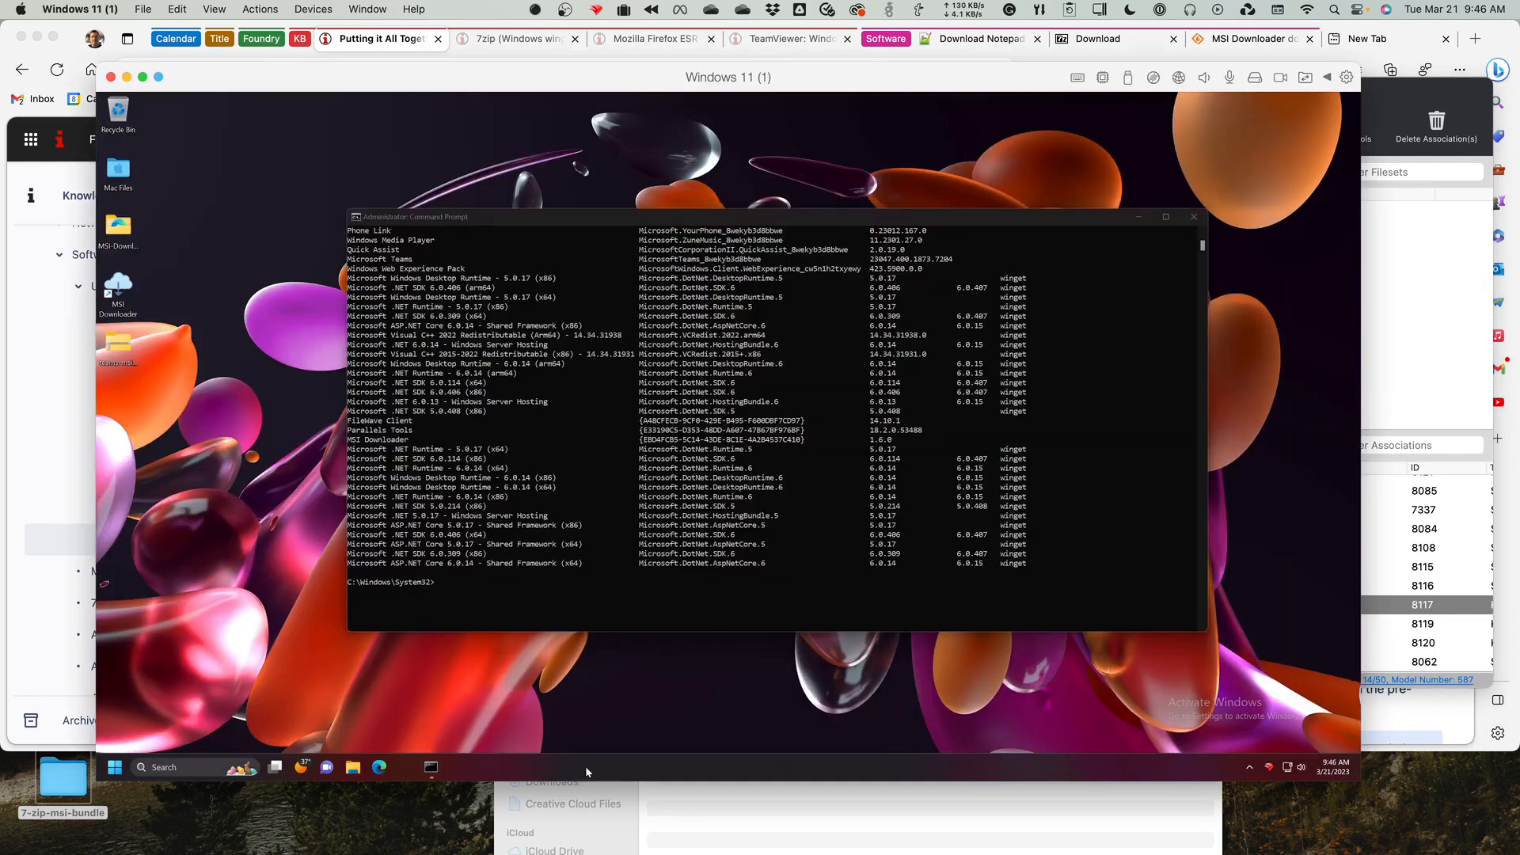
{"action": "left_click", "coordinate": [1270, 767]}
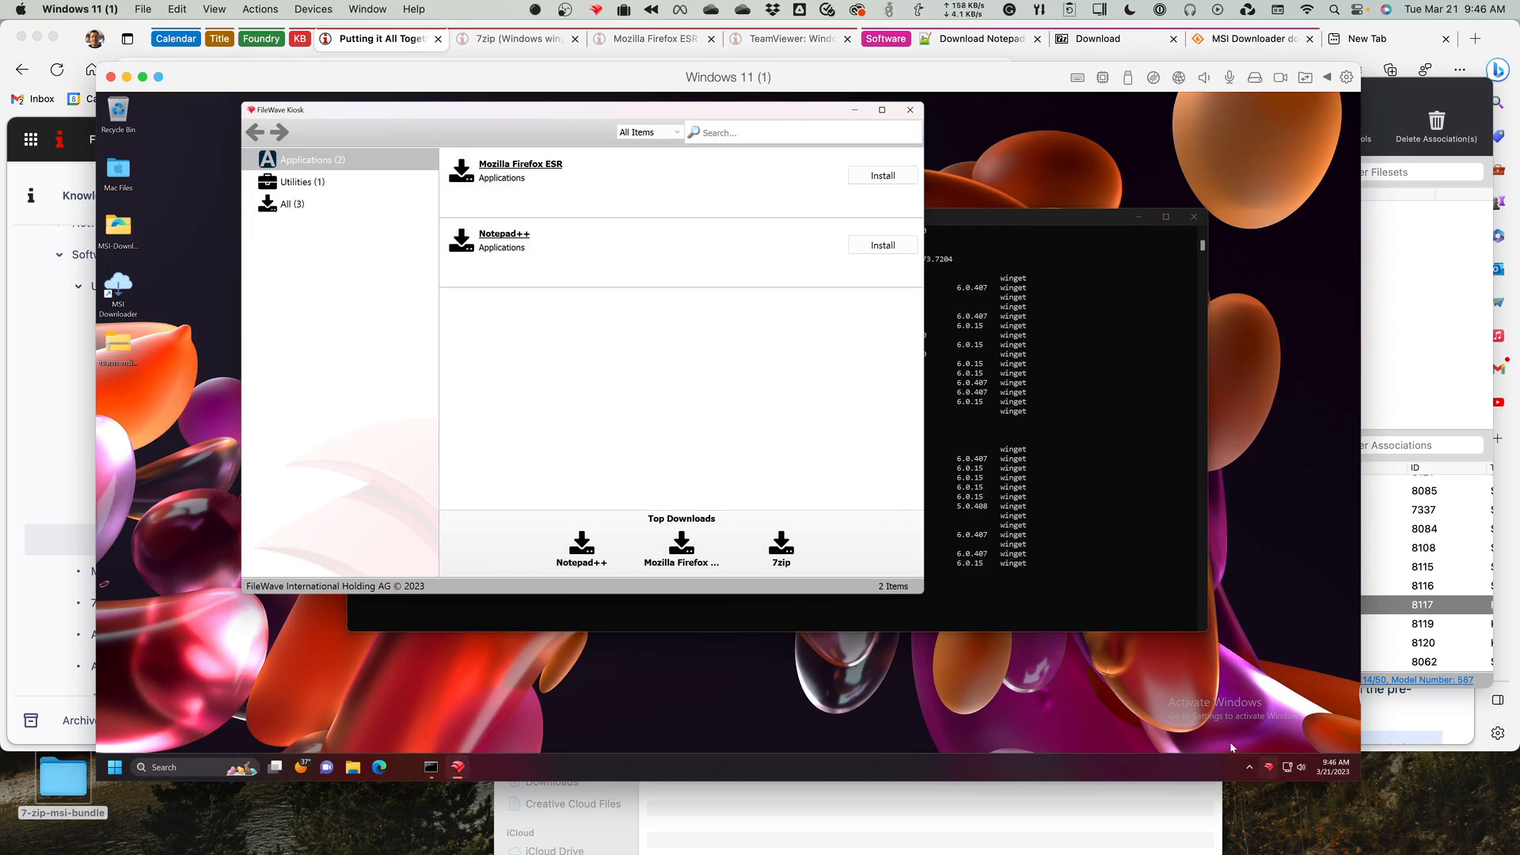
{"action": "left_click", "coordinate": [297, 205]}
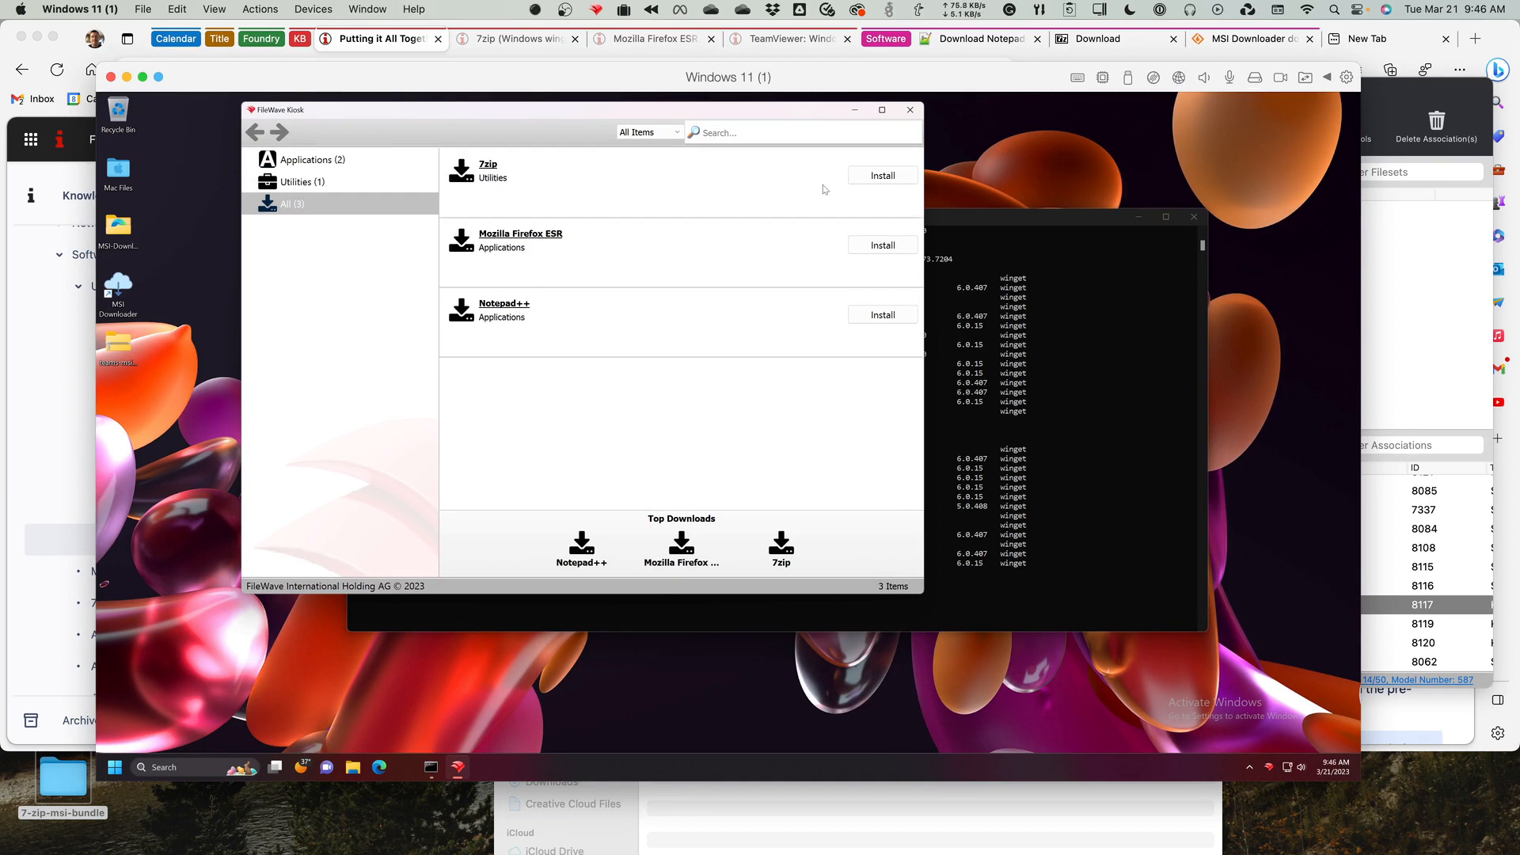
{"action": "left_click", "coordinate": [881, 318]}
Open File Explorer on the virtual machine and browse to C:\ProgramData\FileWave\log\fwcld.
{"action": "left_click", "coordinate": [352, 768]}
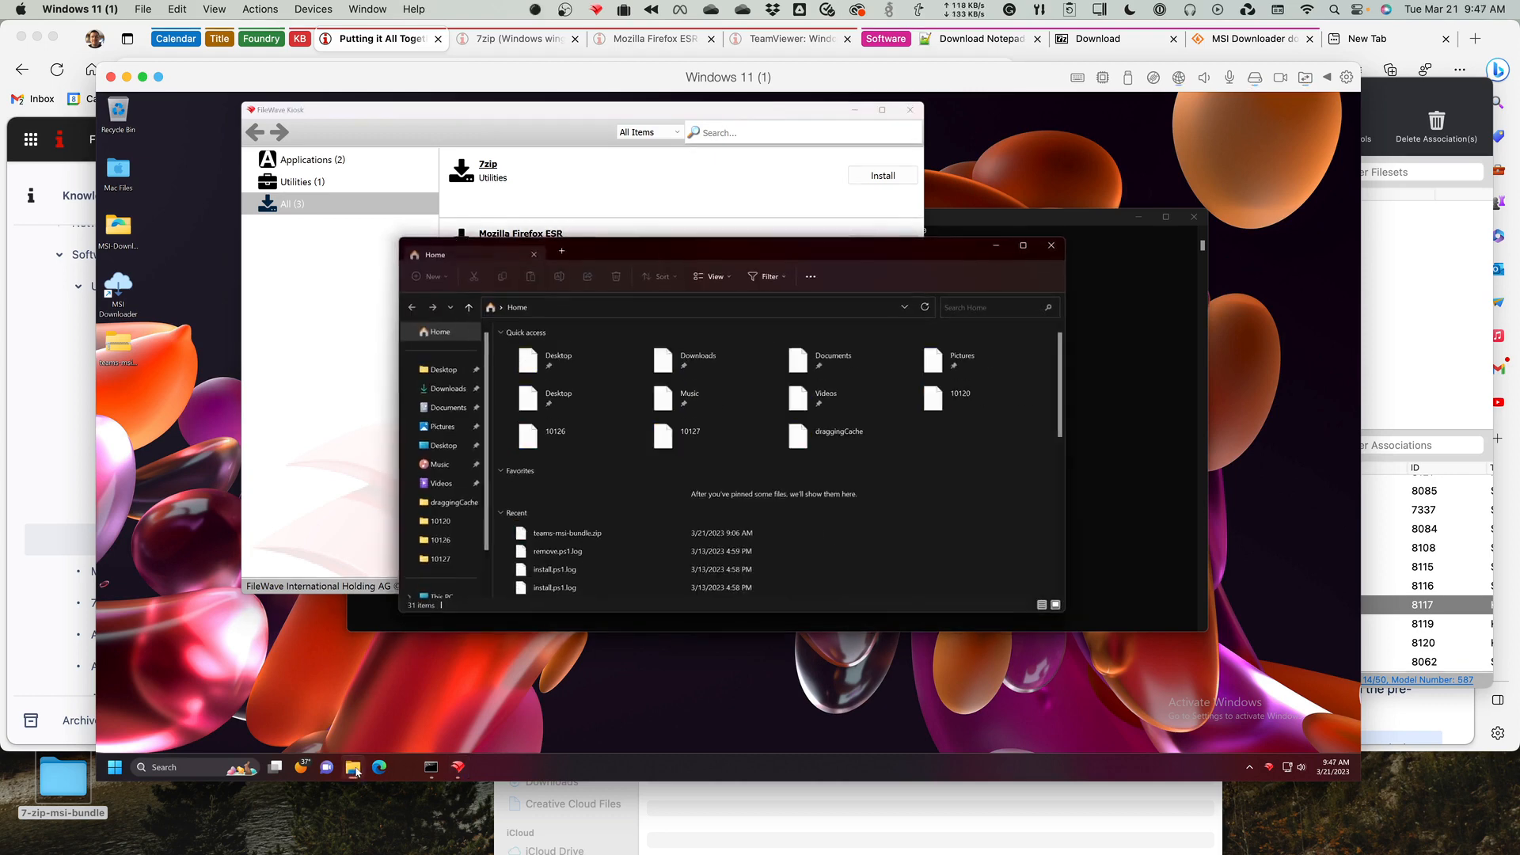
{"action": "left_click", "coordinate": [573, 308]}
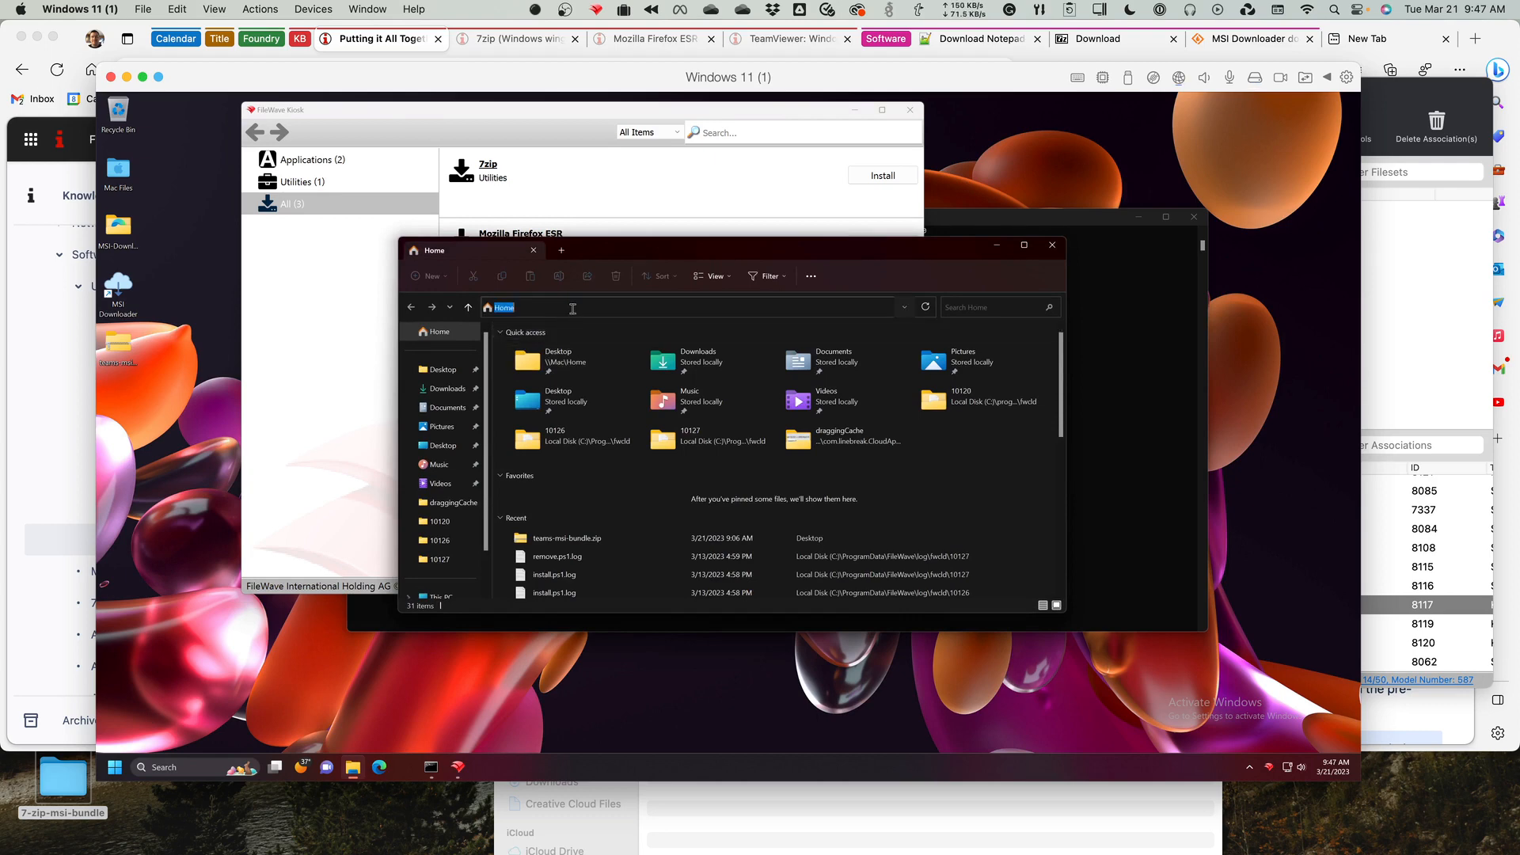
{"action": "type", "text": "c:\\p"}
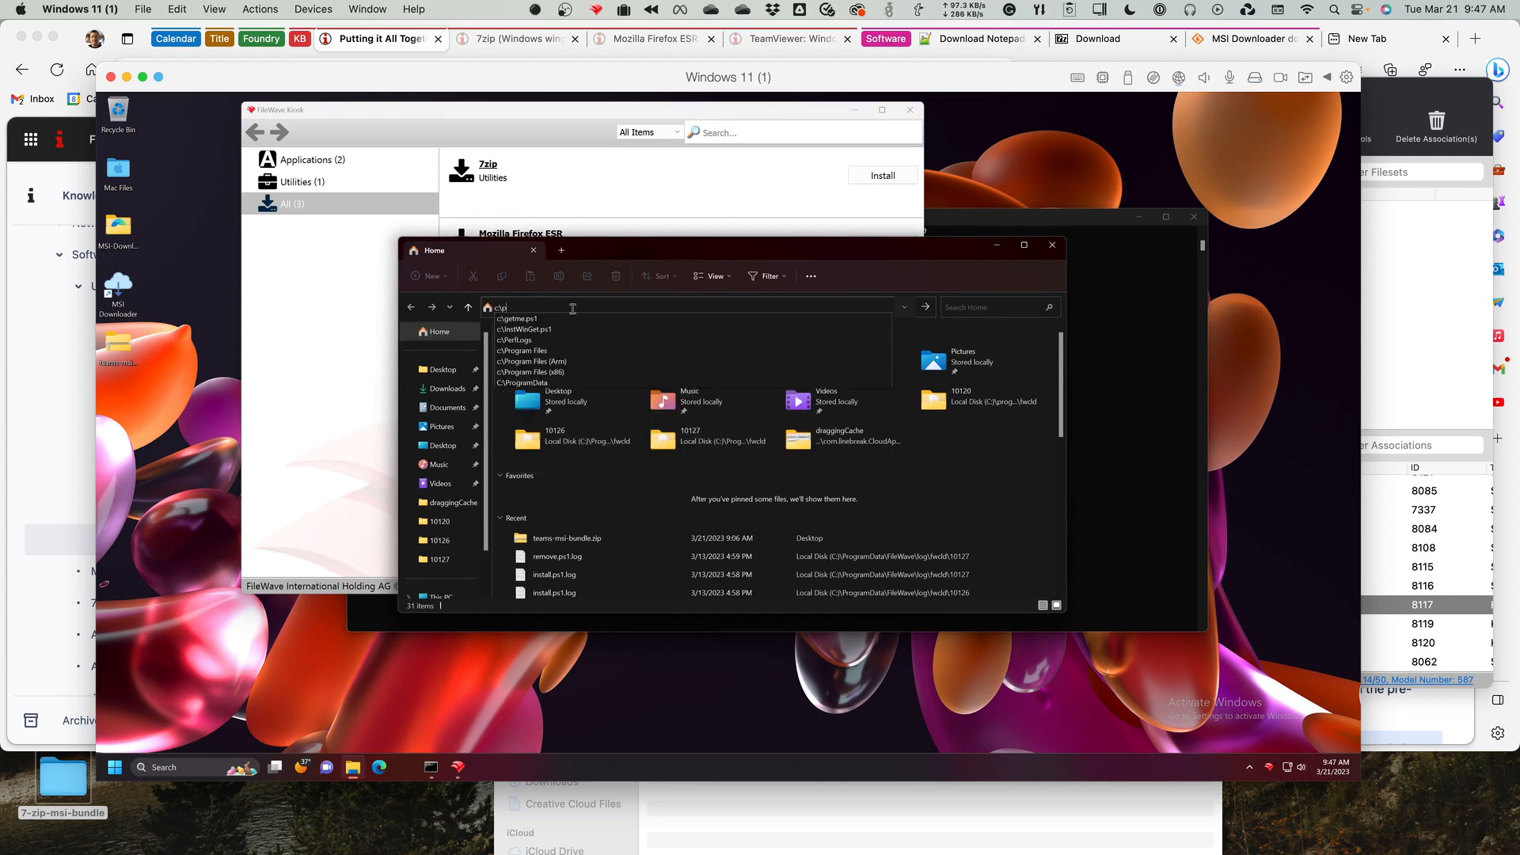
{"action": "type", "text": "rogramdata"}
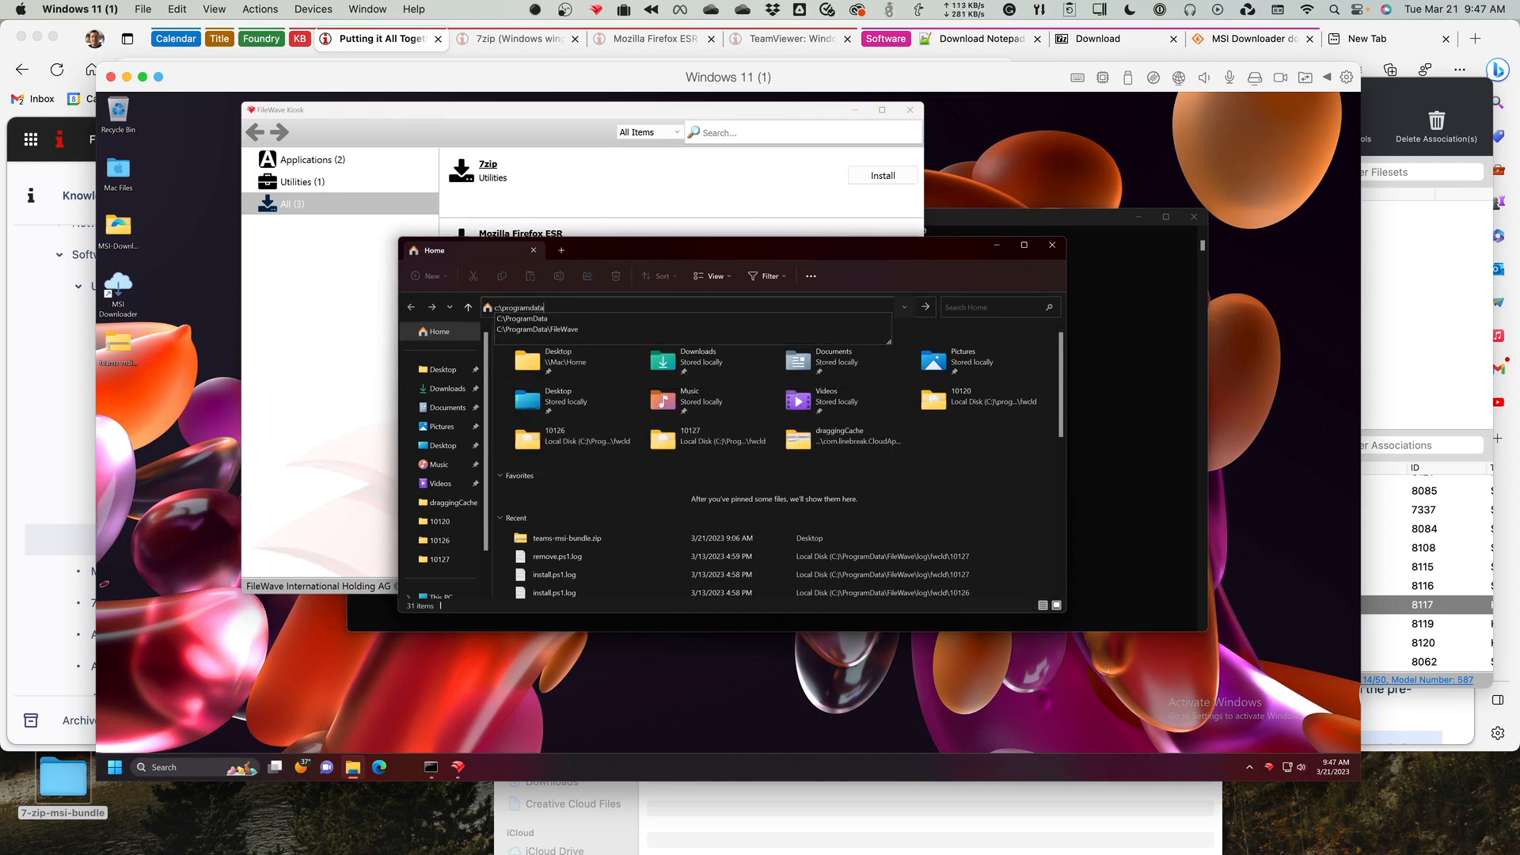
{"action": "key", "text": "Down"}
{"action": "key", "text": "Down"}
{"action": "key", "text": "Return"}
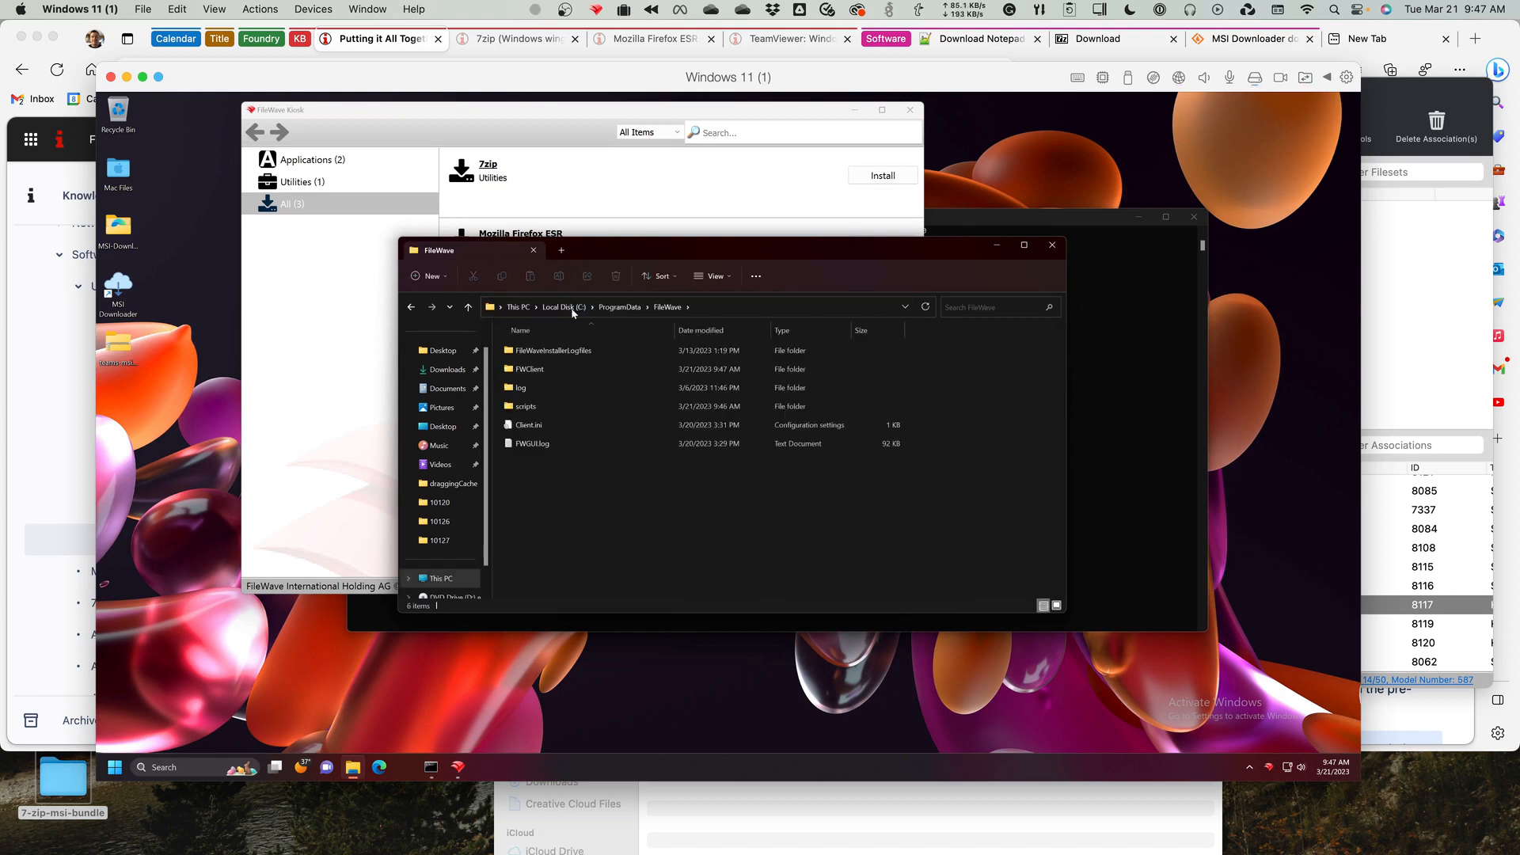
{"action": "double_click", "coordinate": [531, 389]}
{"action": "double_click", "coordinate": [543, 351]}
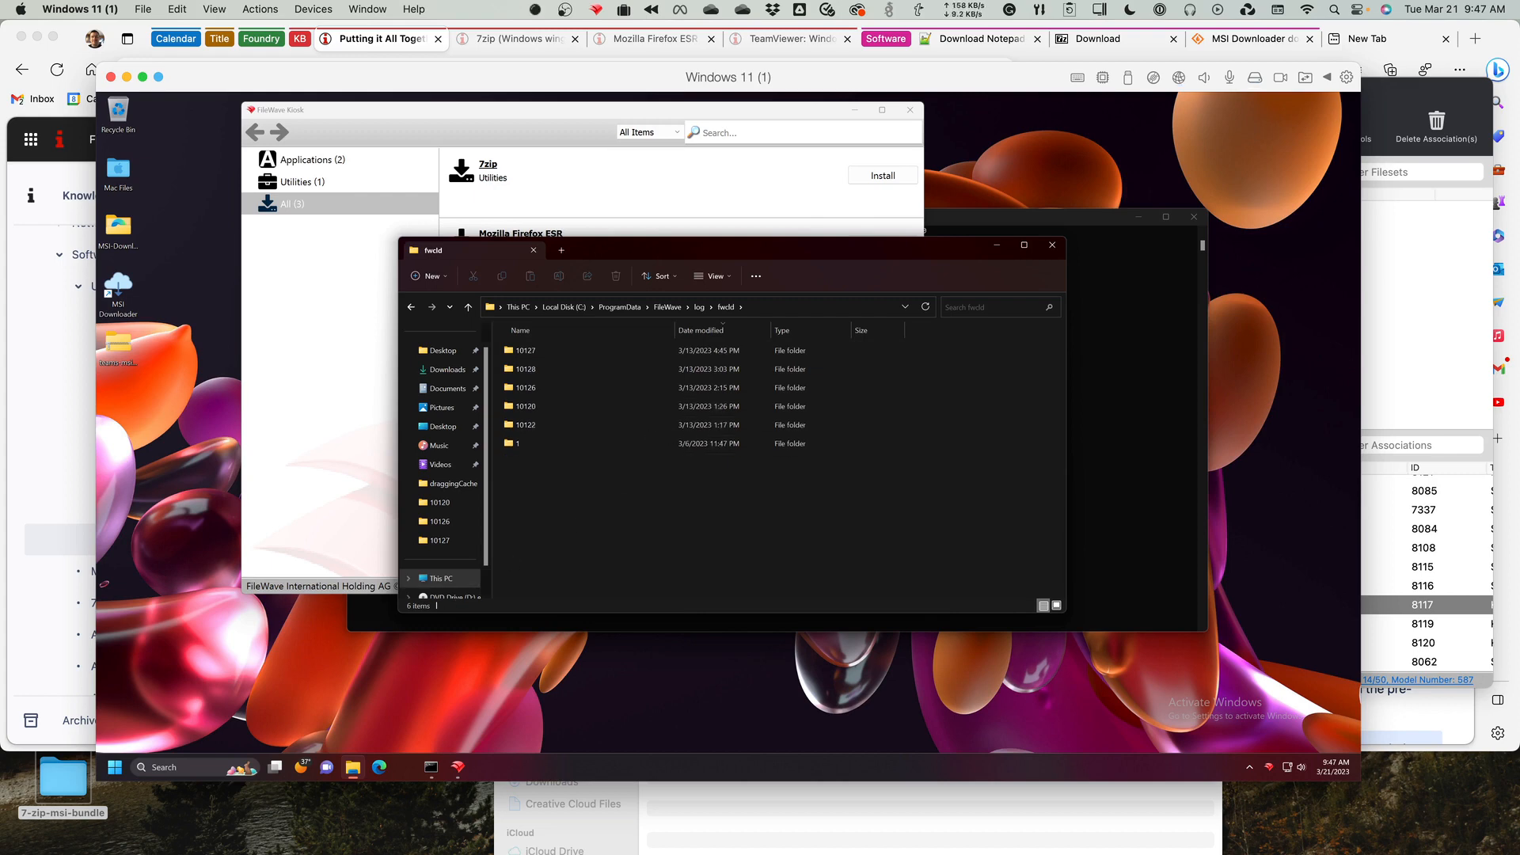
Switch to FileWave Admin and look up the ID of the Notepad++ (winget) fileset in the filesets list.
{"action": "key", "text": "super+Tab"}
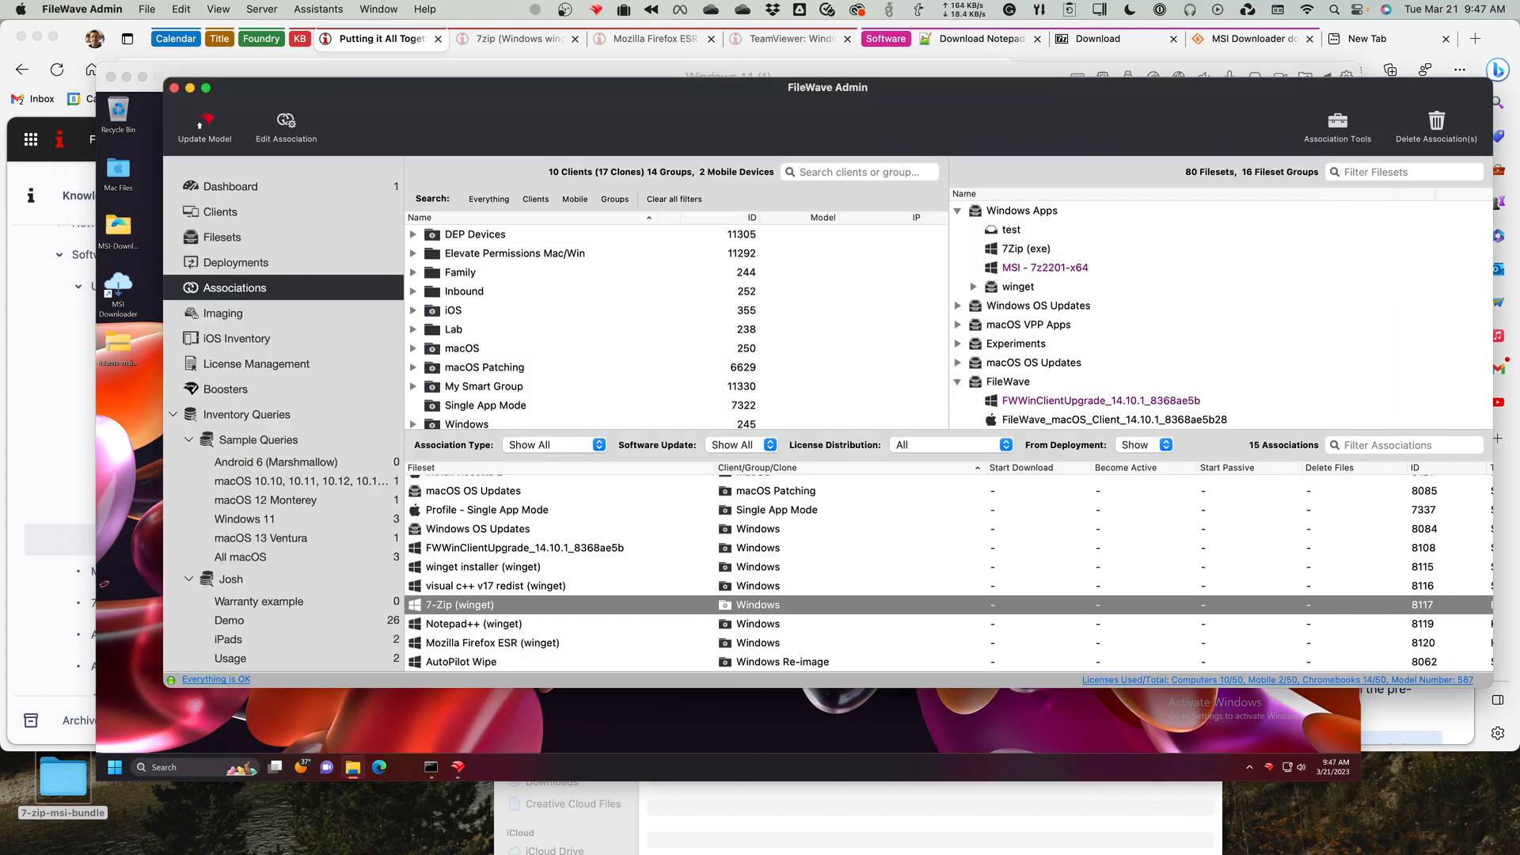
{"action": "left_click", "coordinate": [284, 241]}
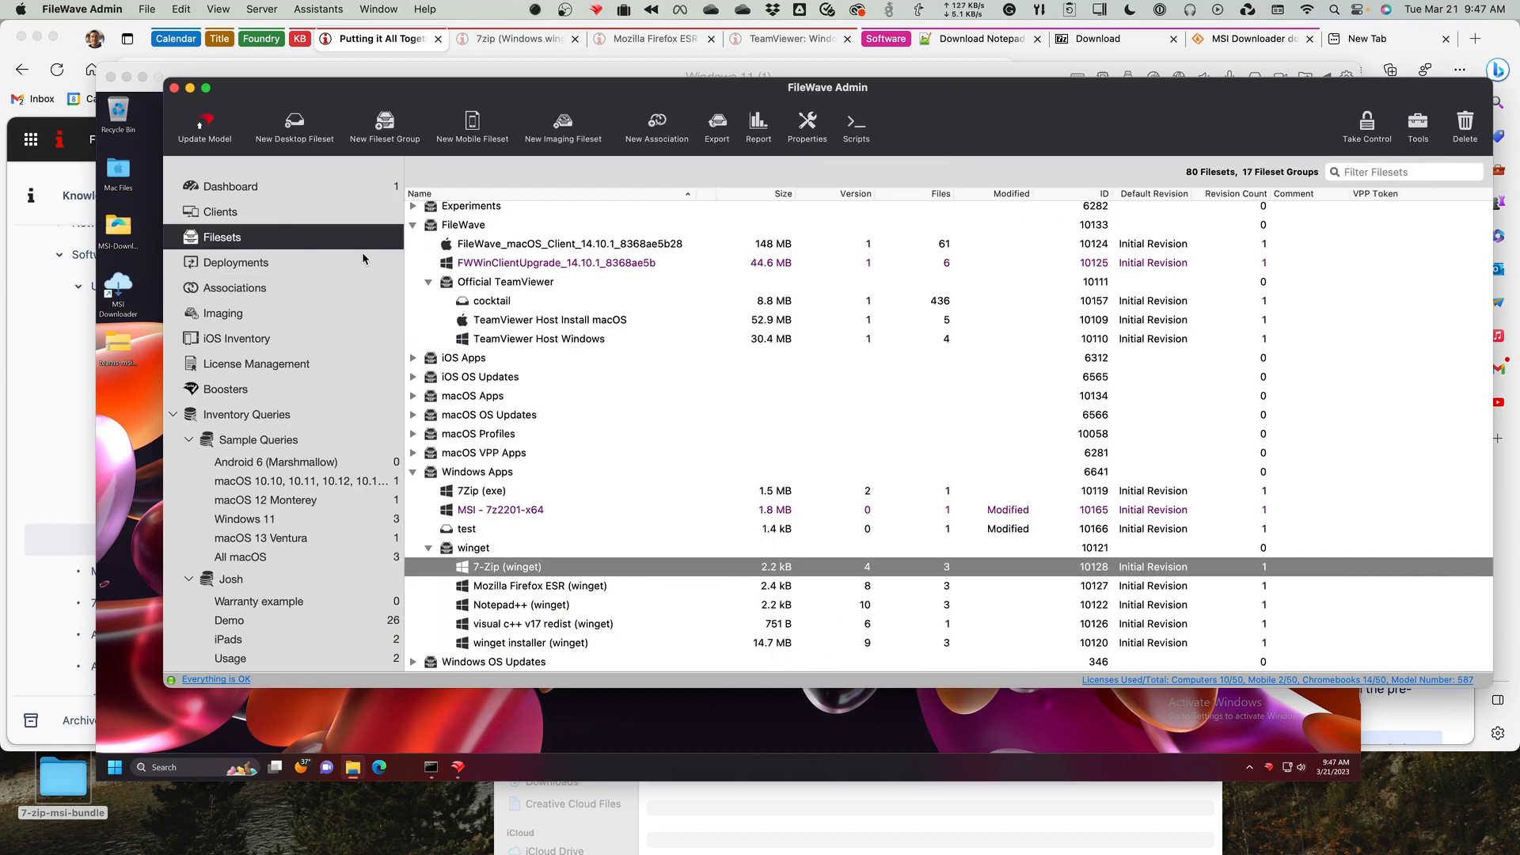
{"action": "left_click", "coordinate": [643, 605]}
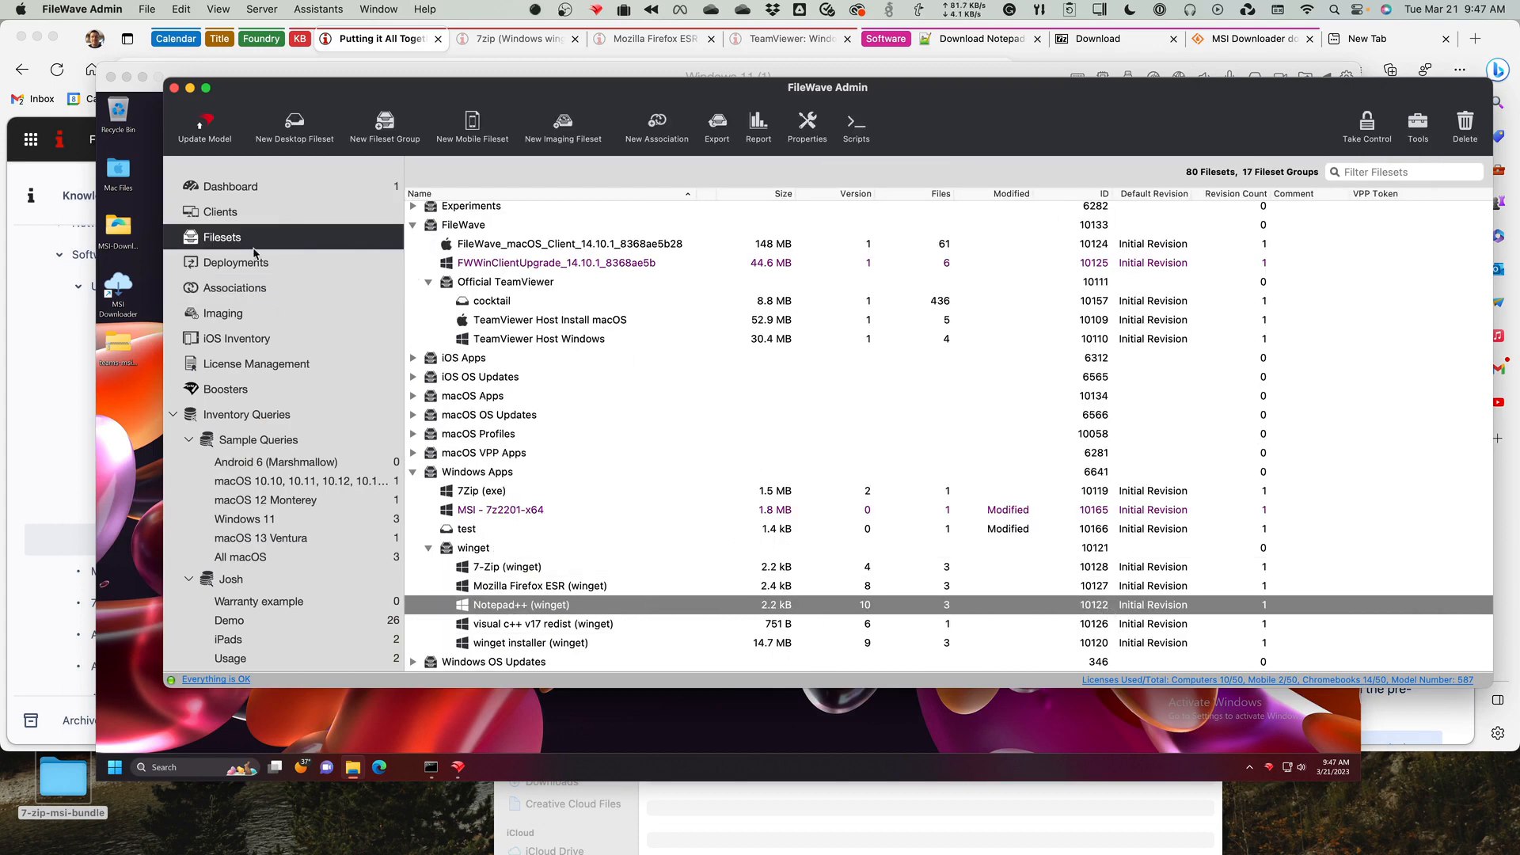
Return to the Windows 11 virtual machine and open install.ps1.log from the 10122 log folder.
{"action": "left_click", "coordinate": [123, 406]}
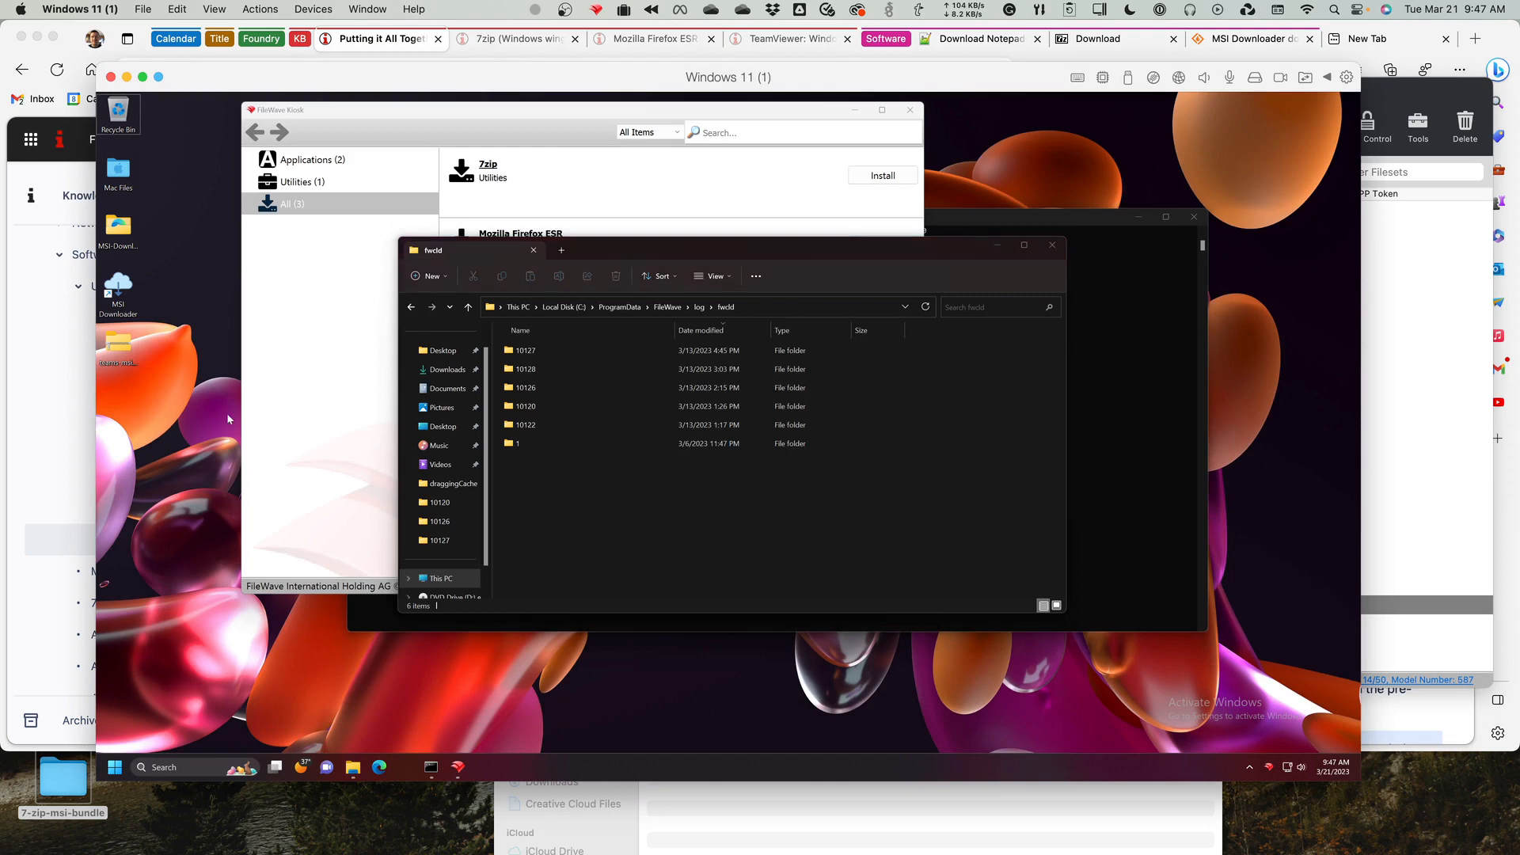
{"action": "double_click", "coordinate": [538, 424]}
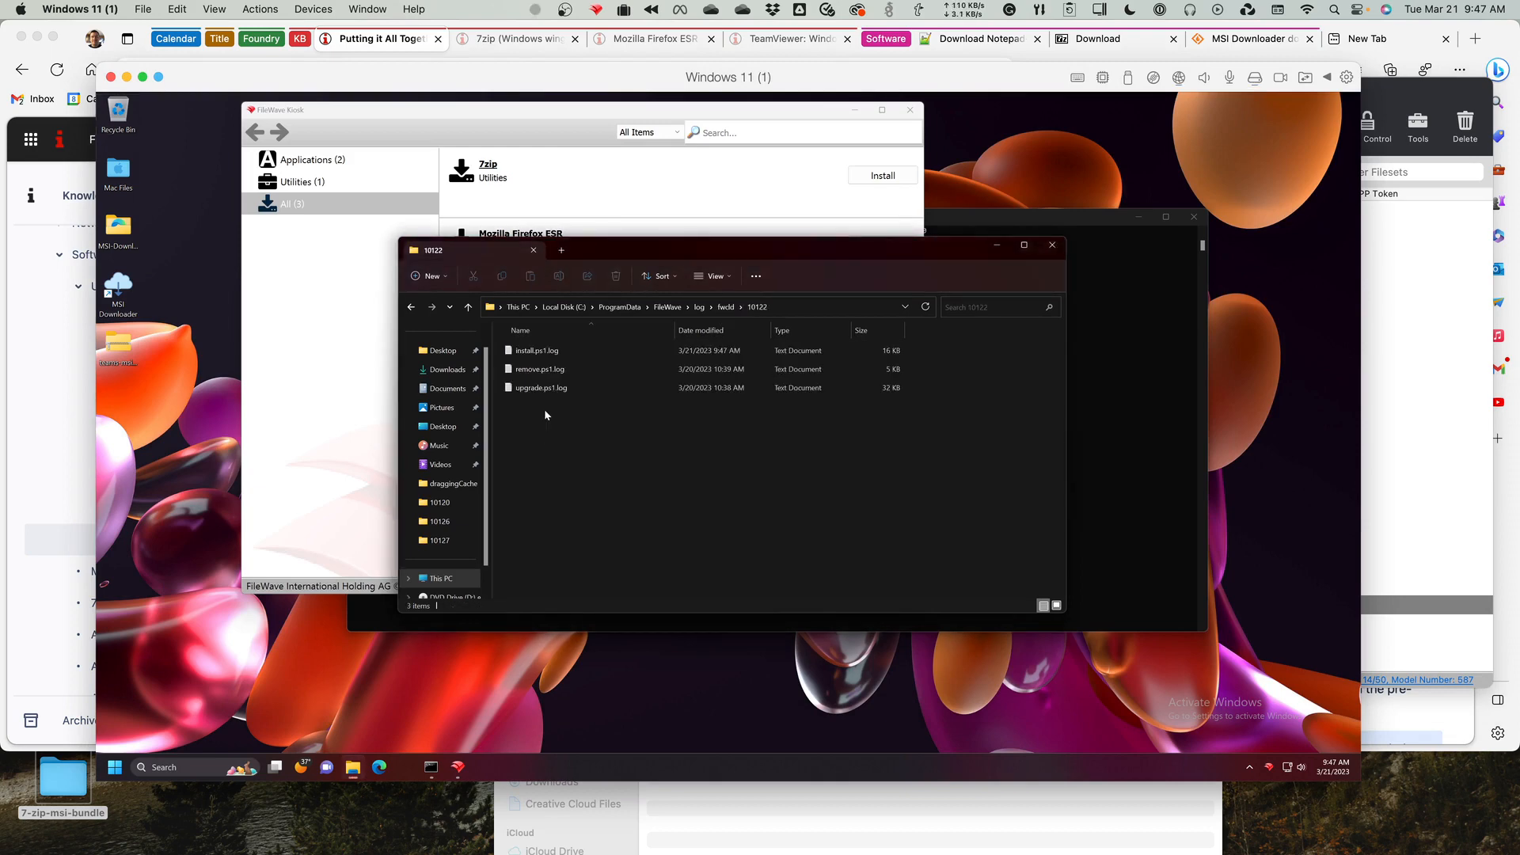
{"action": "double_click", "coordinate": [541, 352]}
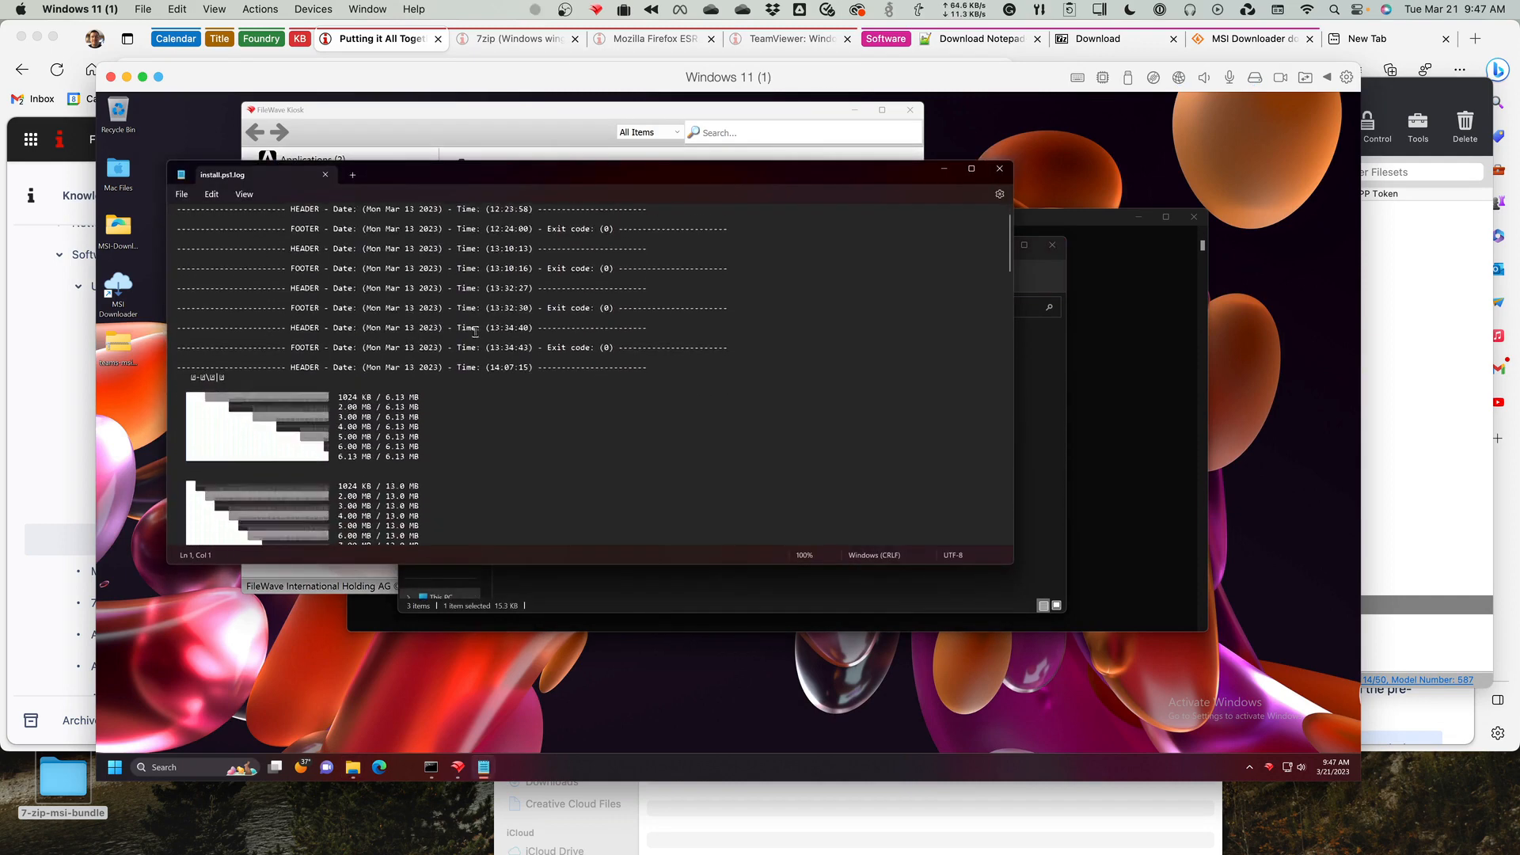
Examine the latest Notepad++ install entry at the end of the log, including the installer download address, and close the log.
{"action": "scroll", "coordinate": [475, 331], "scroll_direction": "down", "scroll_amount": 3}
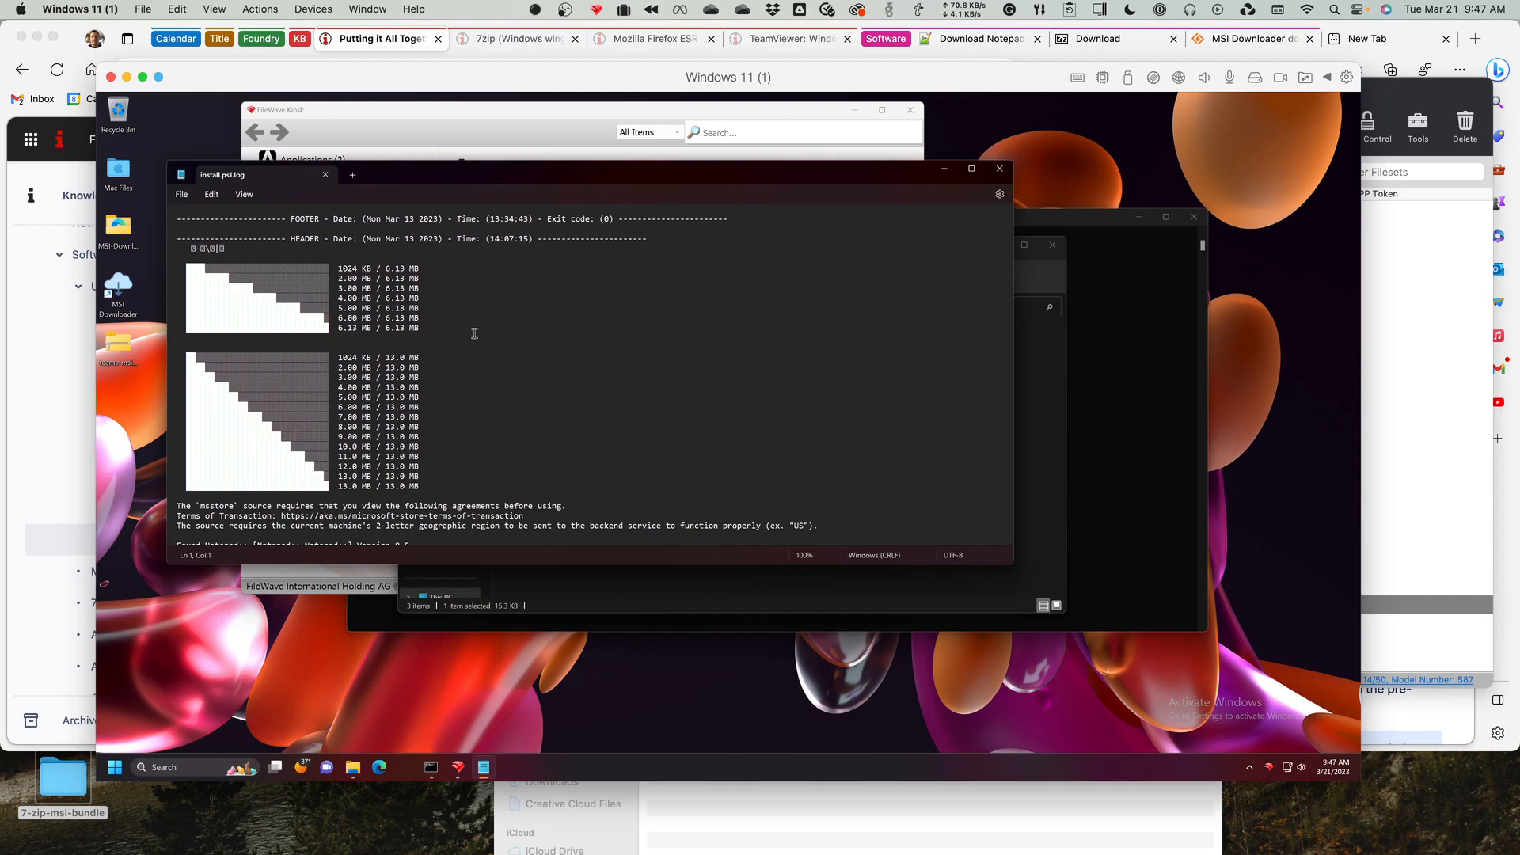
{"action": "scroll", "coordinate": [428, 308], "scroll_direction": "down", "scroll_amount": 3}
{"action": "scroll", "coordinate": [427, 308], "scroll_direction": "down", "scroll_amount": 10}
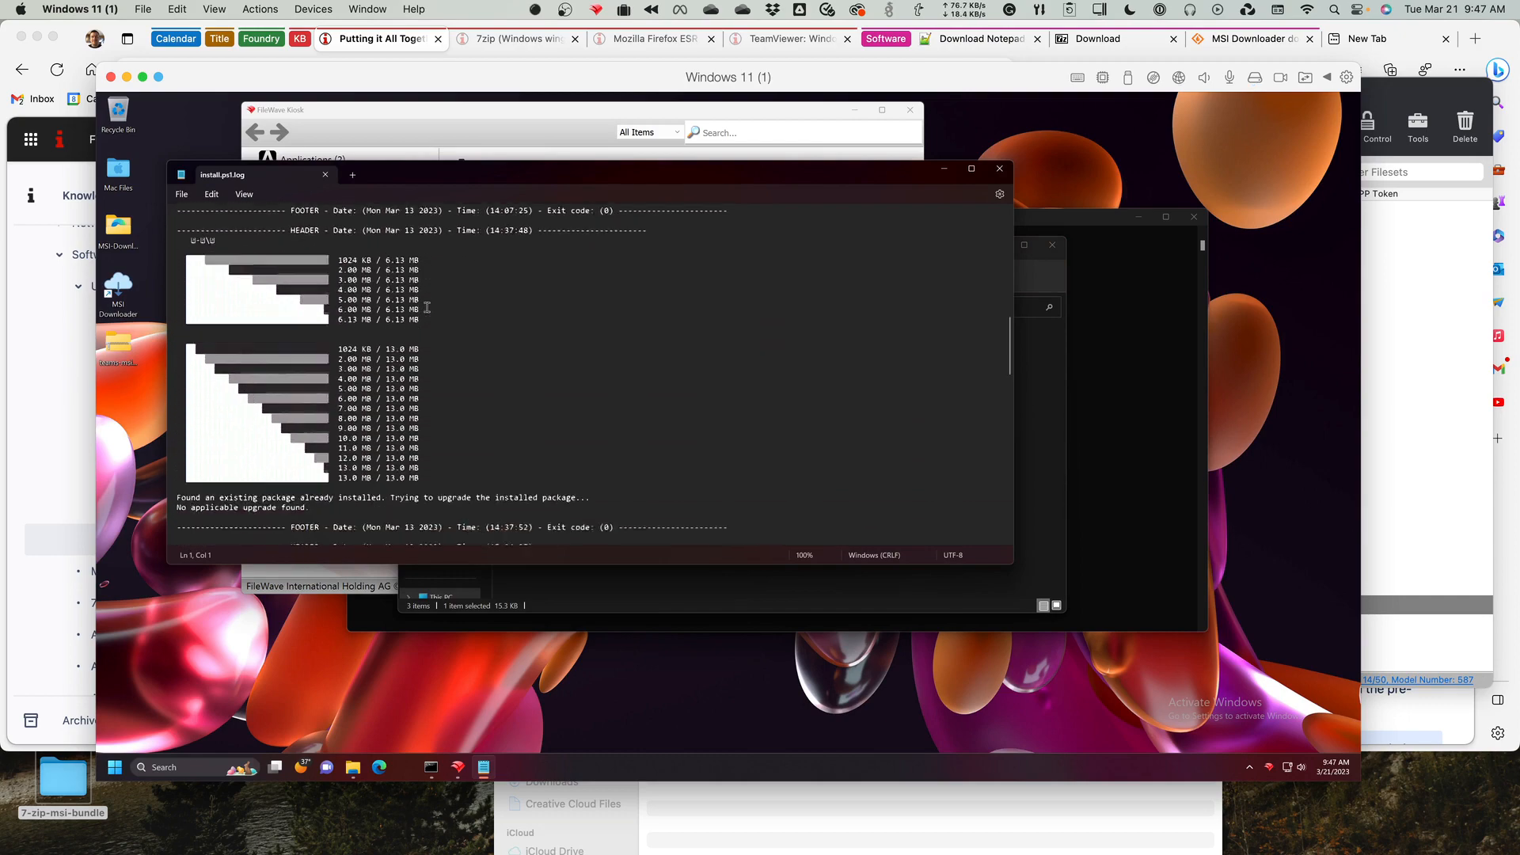
{"action": "scroll", "coordinate": [427, 307], "scroll_direction": "down", "scroll_amount": 3}
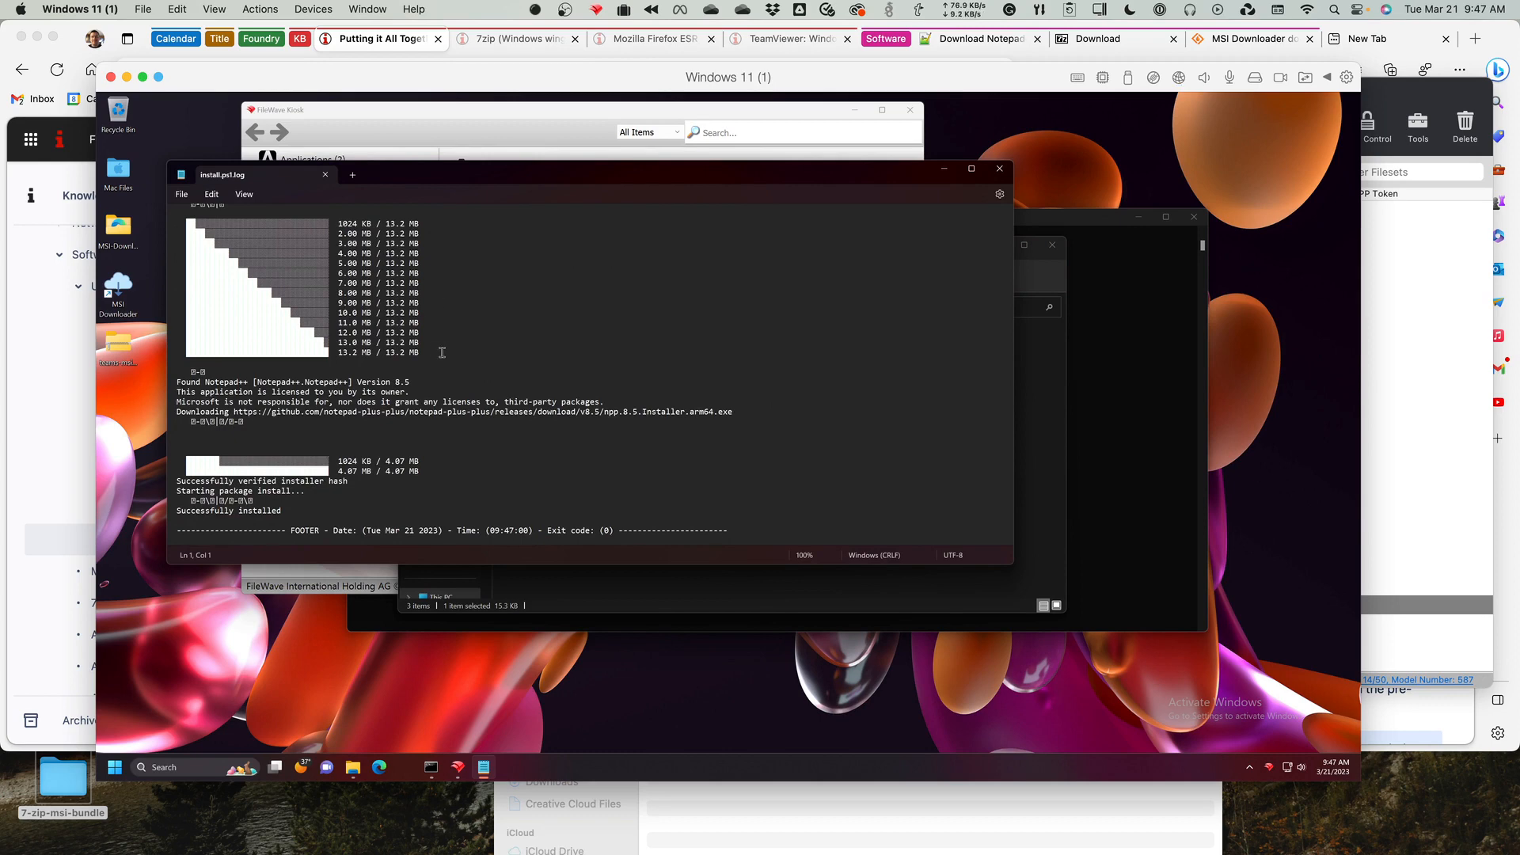
{"action": "scroll", "coordinate": [440, 348], "scroll_direction": "up", "scroll_amount": 2}
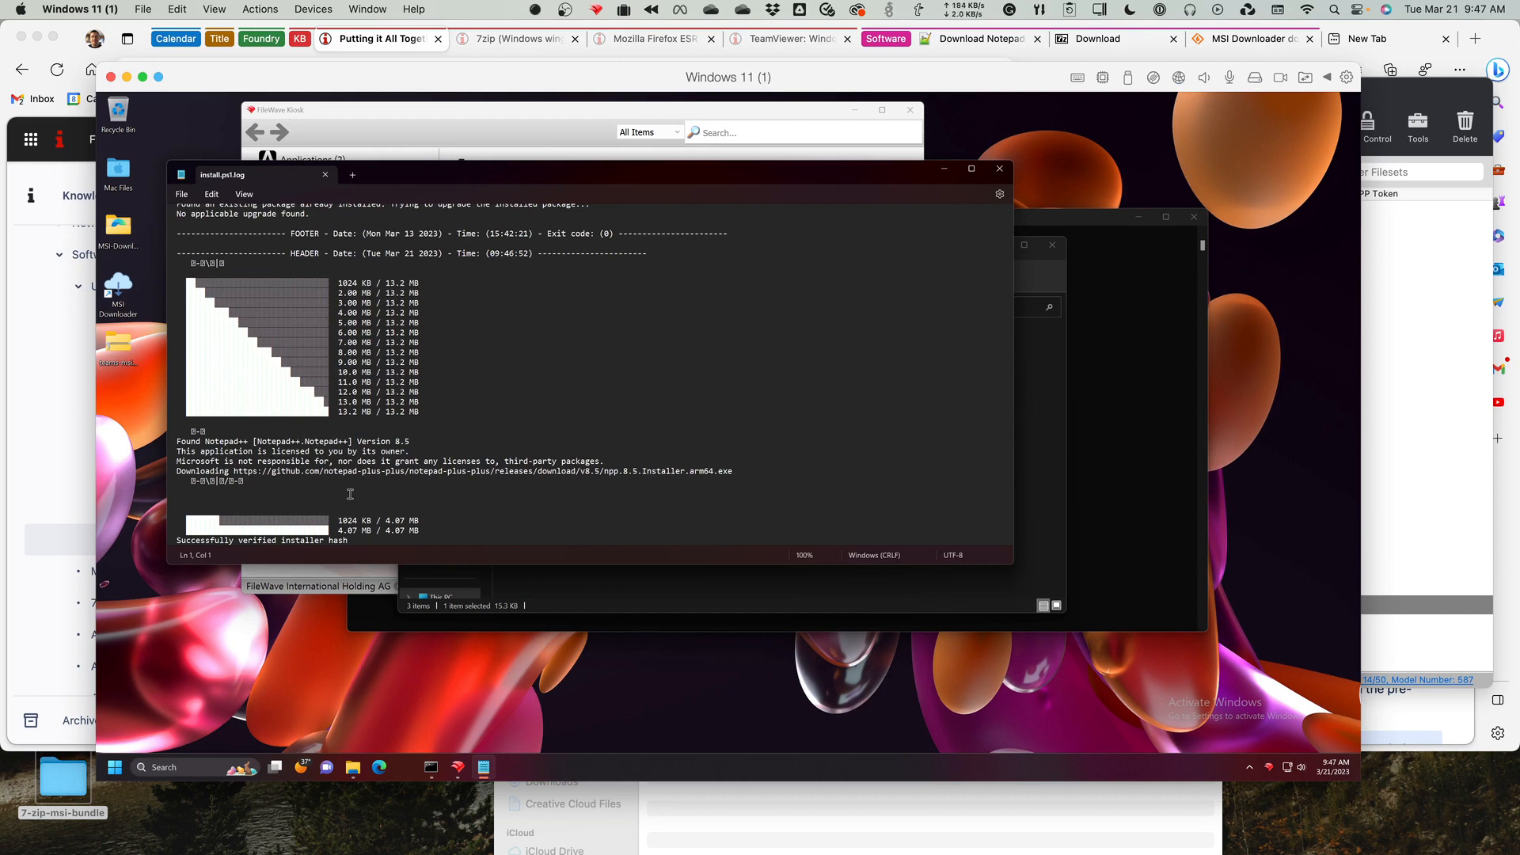
{"action": "scroll", "coordinate": [350, 494], "scroll_direction": "down", "scroll_amount": 2}
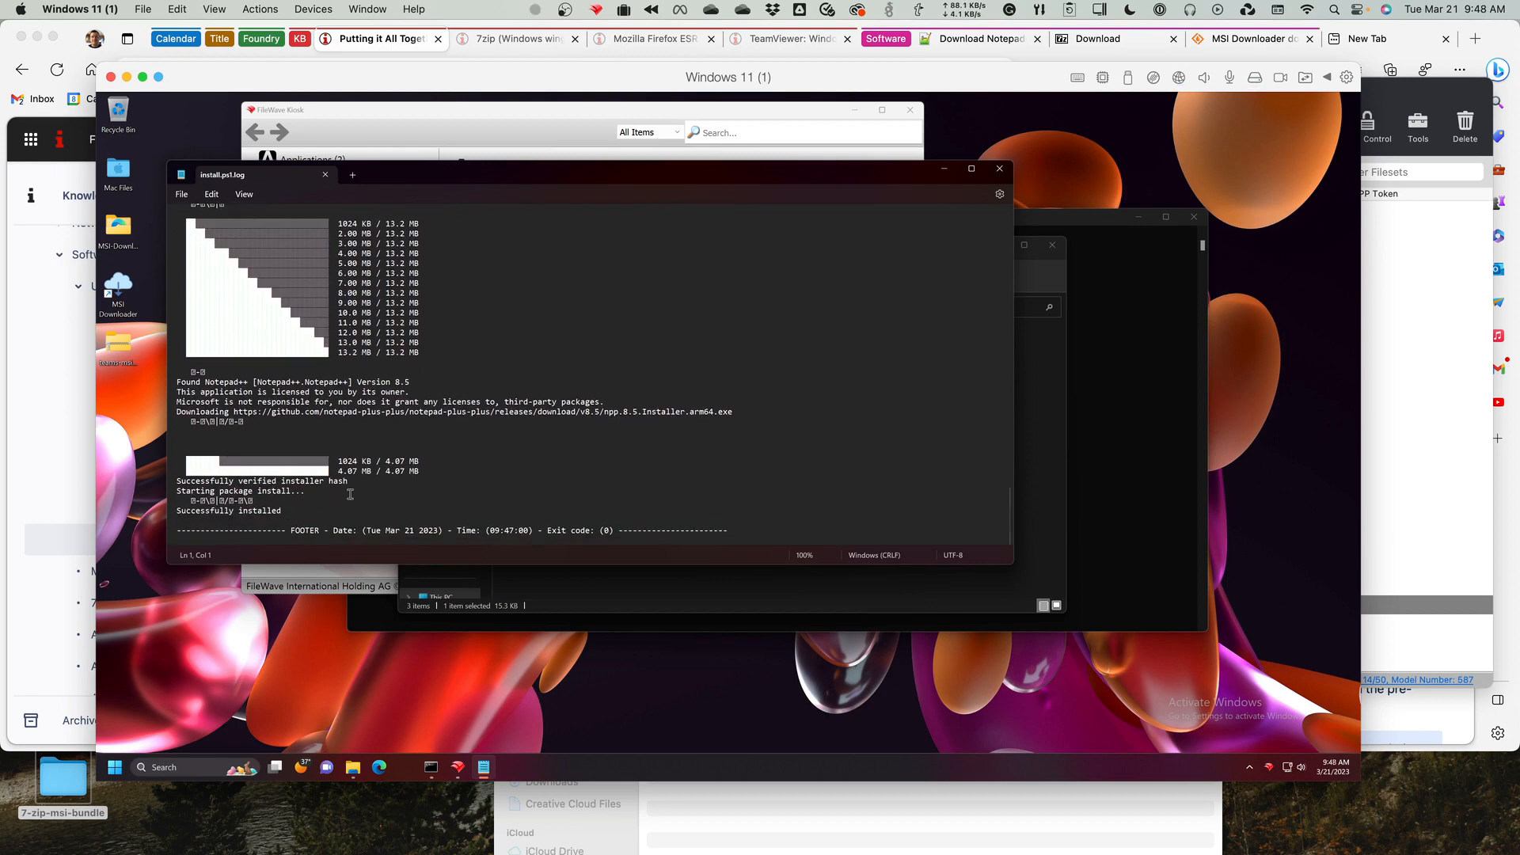
{"action": "double_click", "coordinate": [249, 512]}
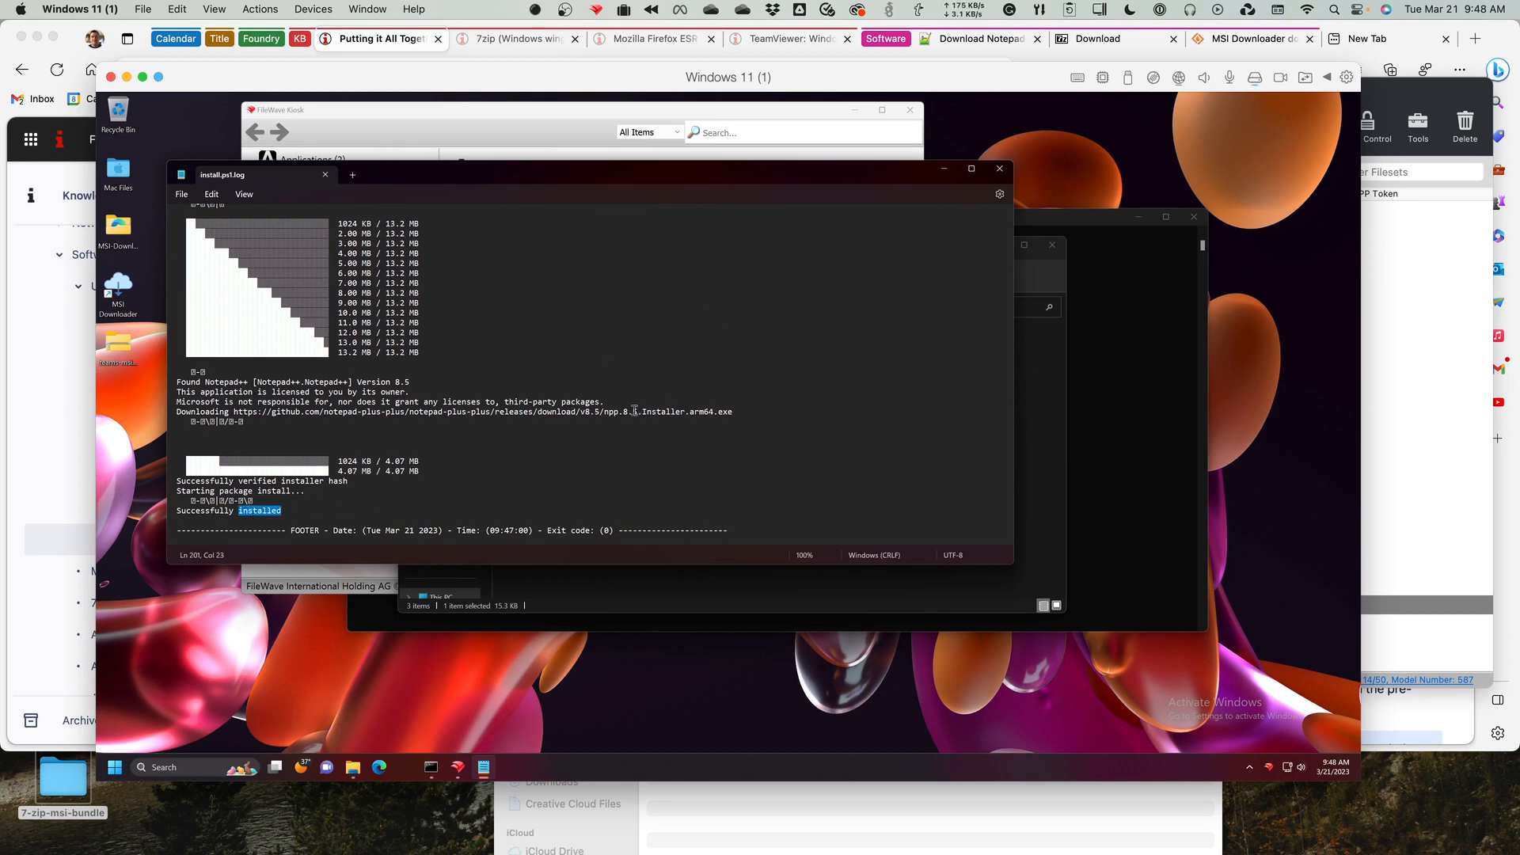
{"action": "left_click_drag", "start_coordinate": [566, 412], "coordinate": [717, 415]}
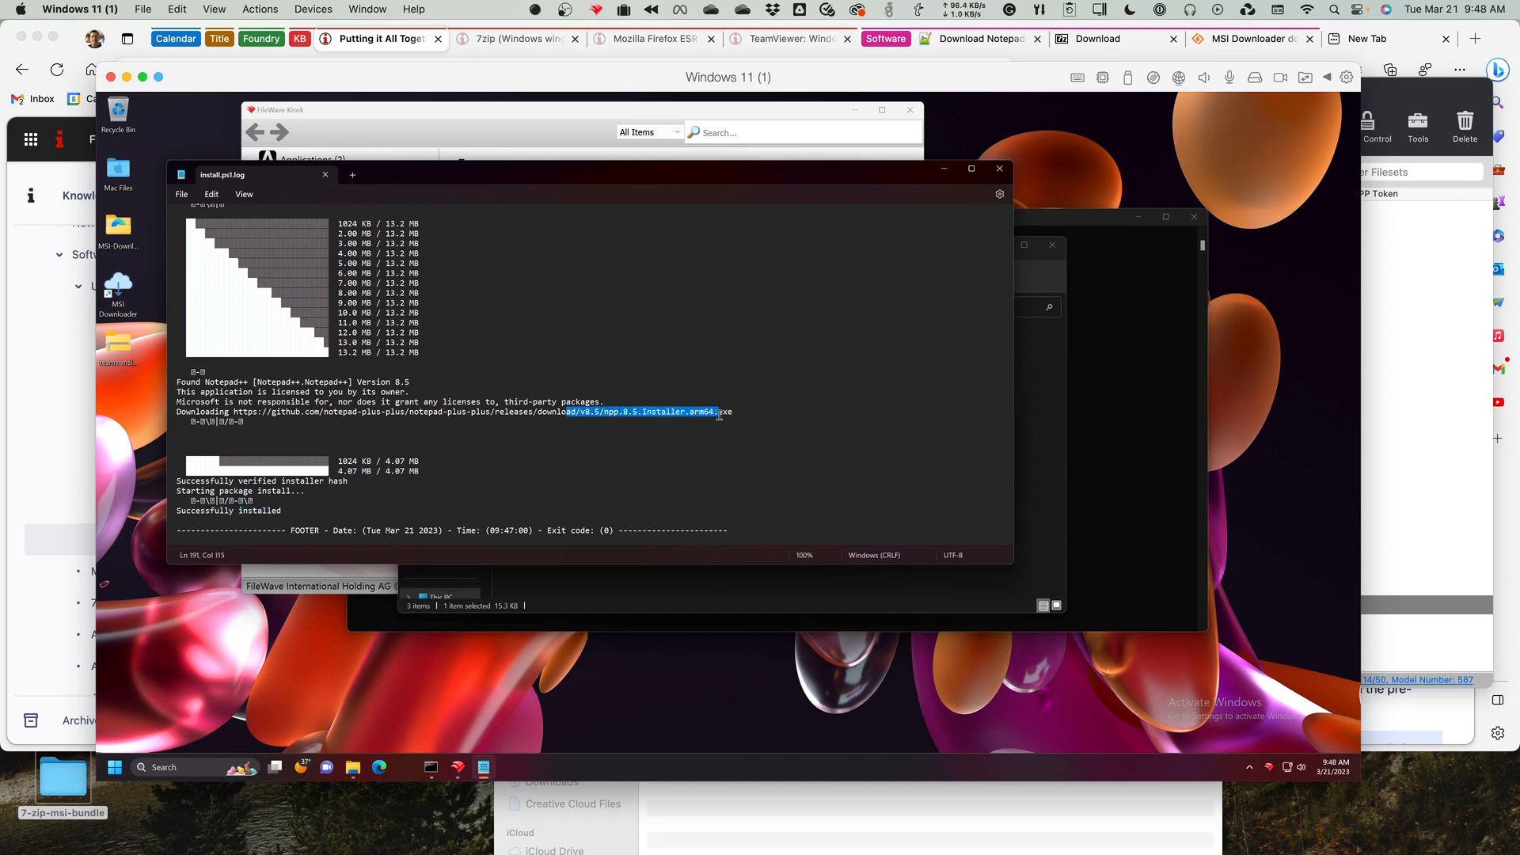
{"action": "left_click", "coordinate": [998, 170]}
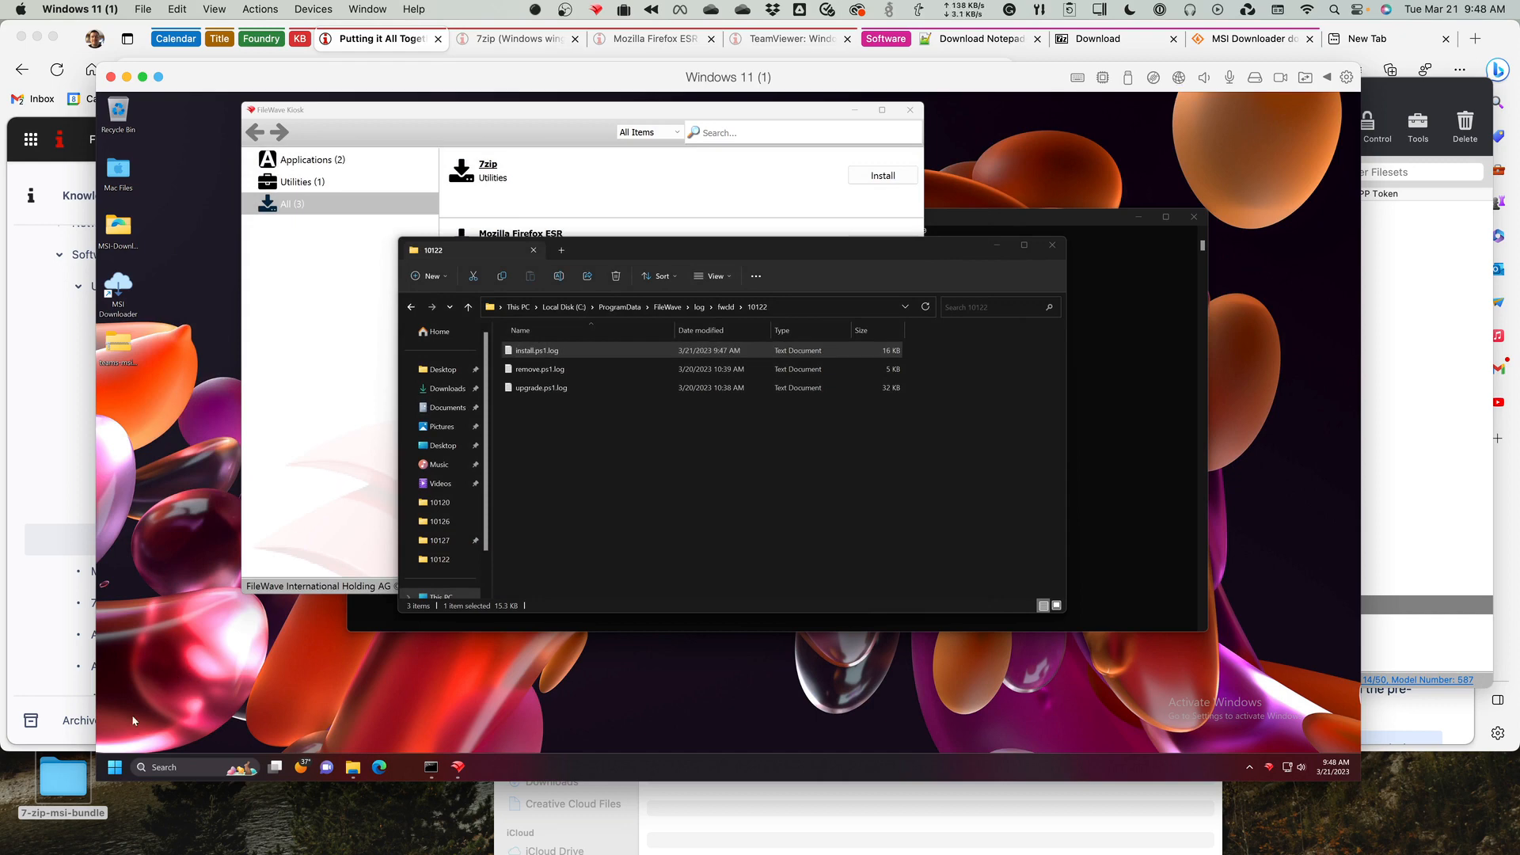
Search Windows for "note", launch Notepad++ to check the installation, and close it.
{"action": "left_click", "coordinate": [116, 768]}
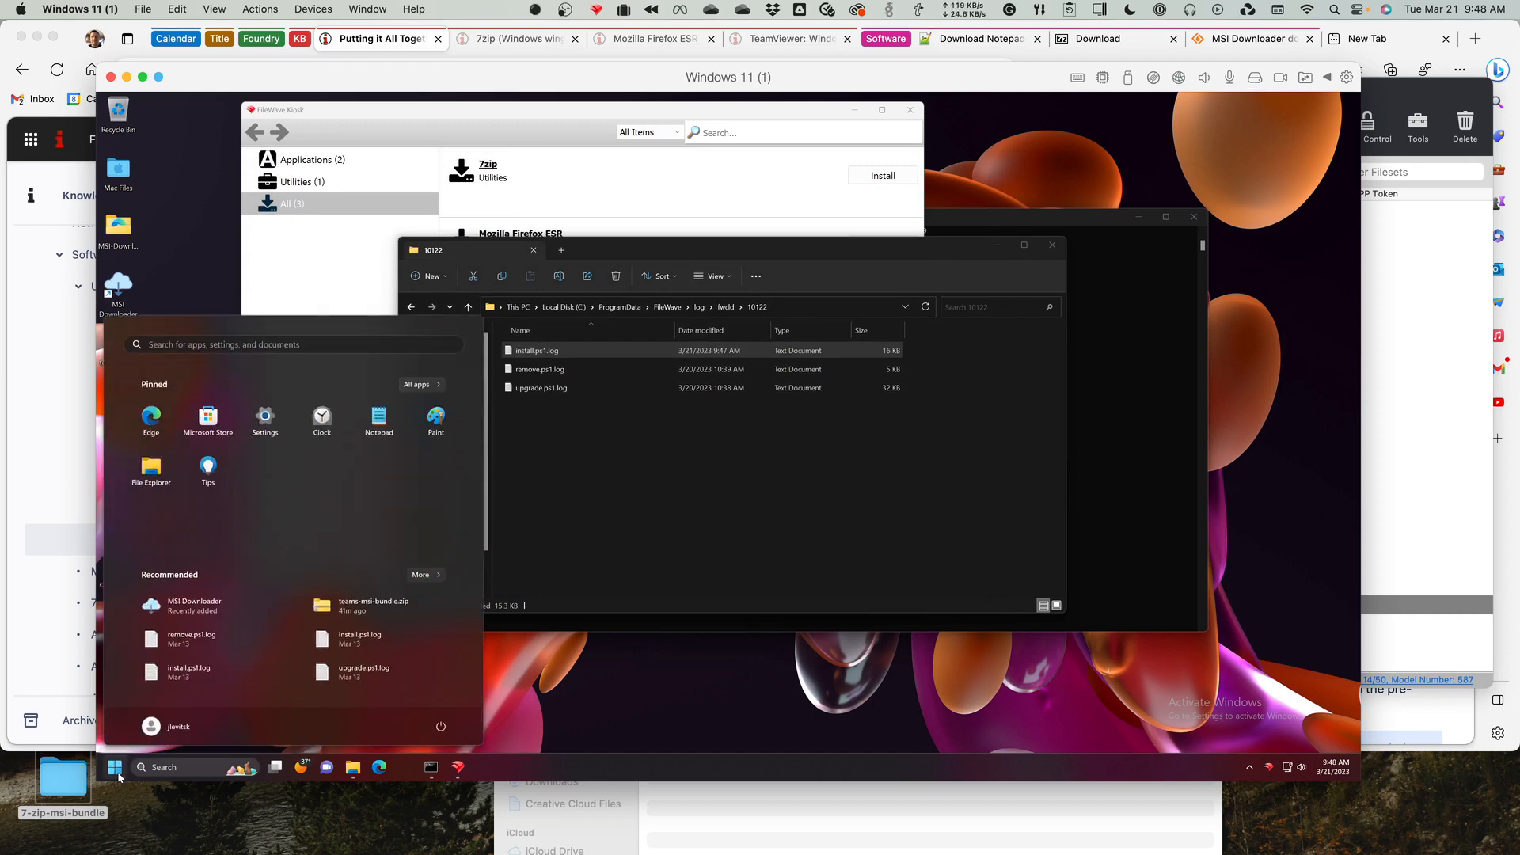
{"action": "type", "text": "note"}
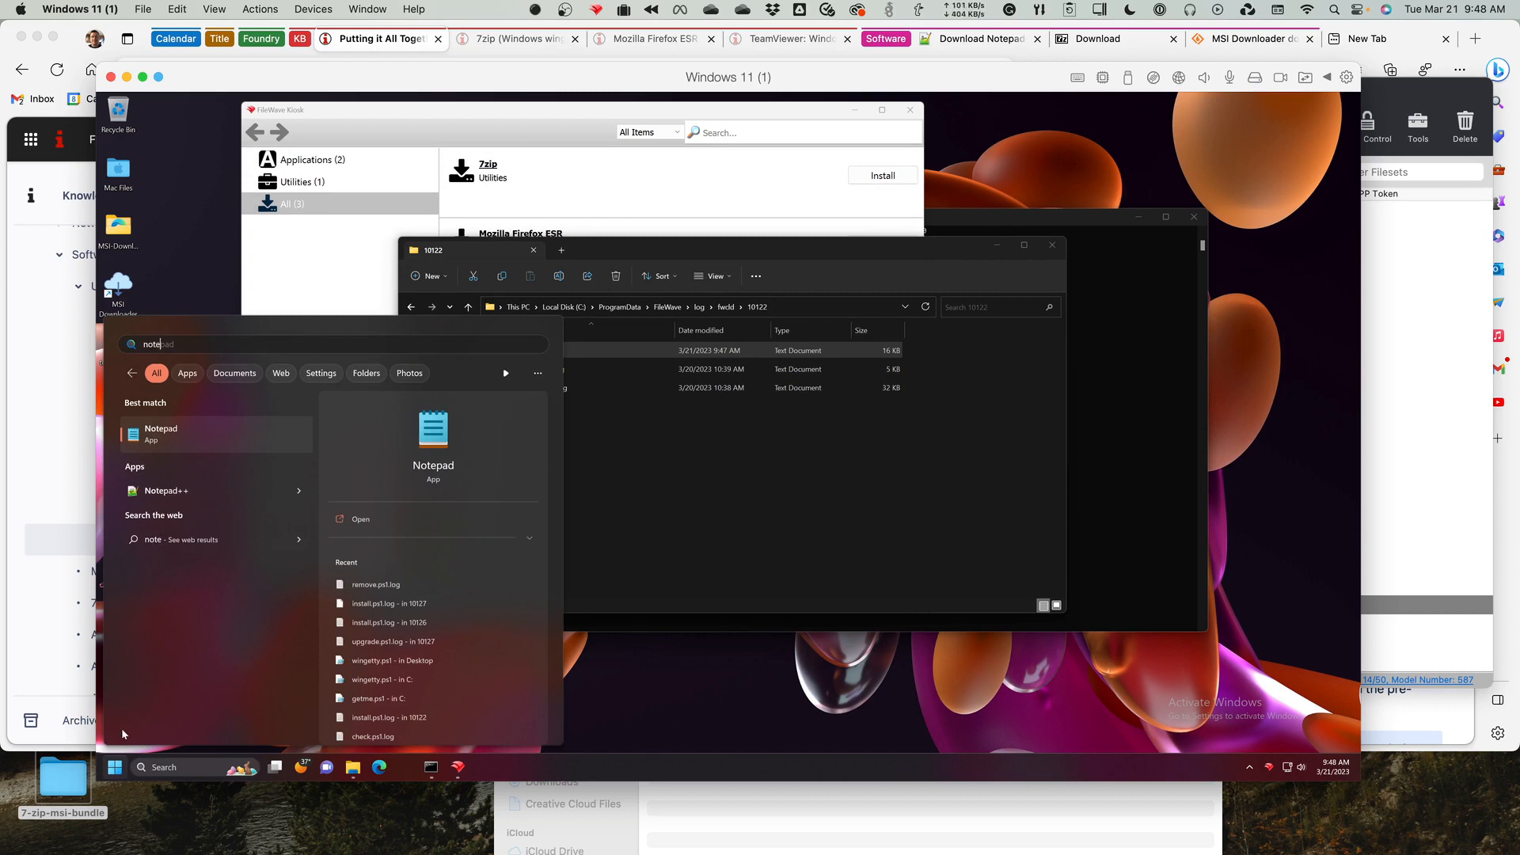
{"action": "left_click", "coordinate": [183, 492]}
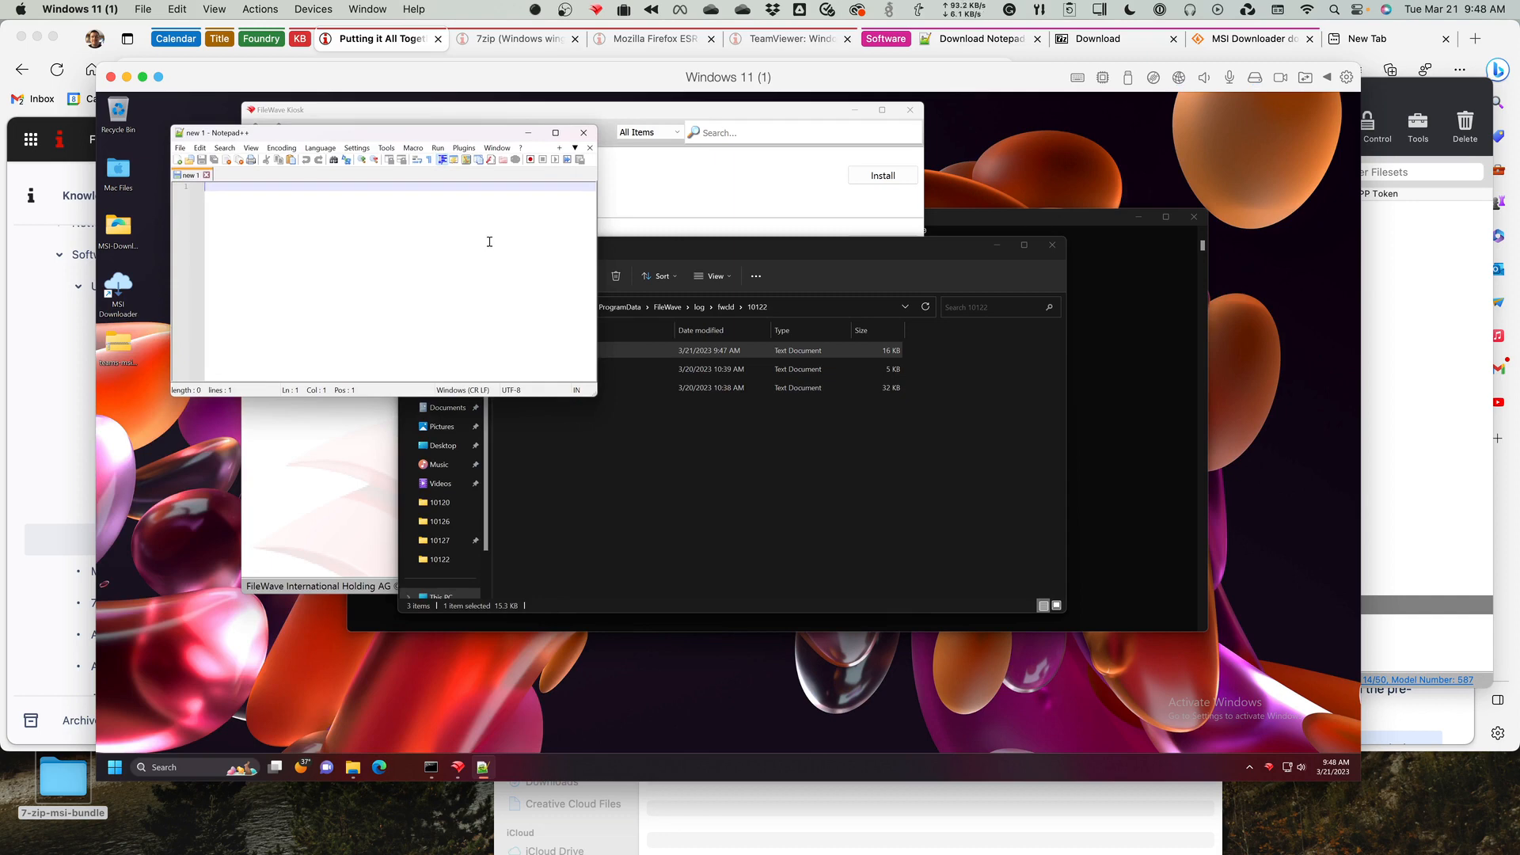
{"action": "left_click", "coordinate": [587, 132]}
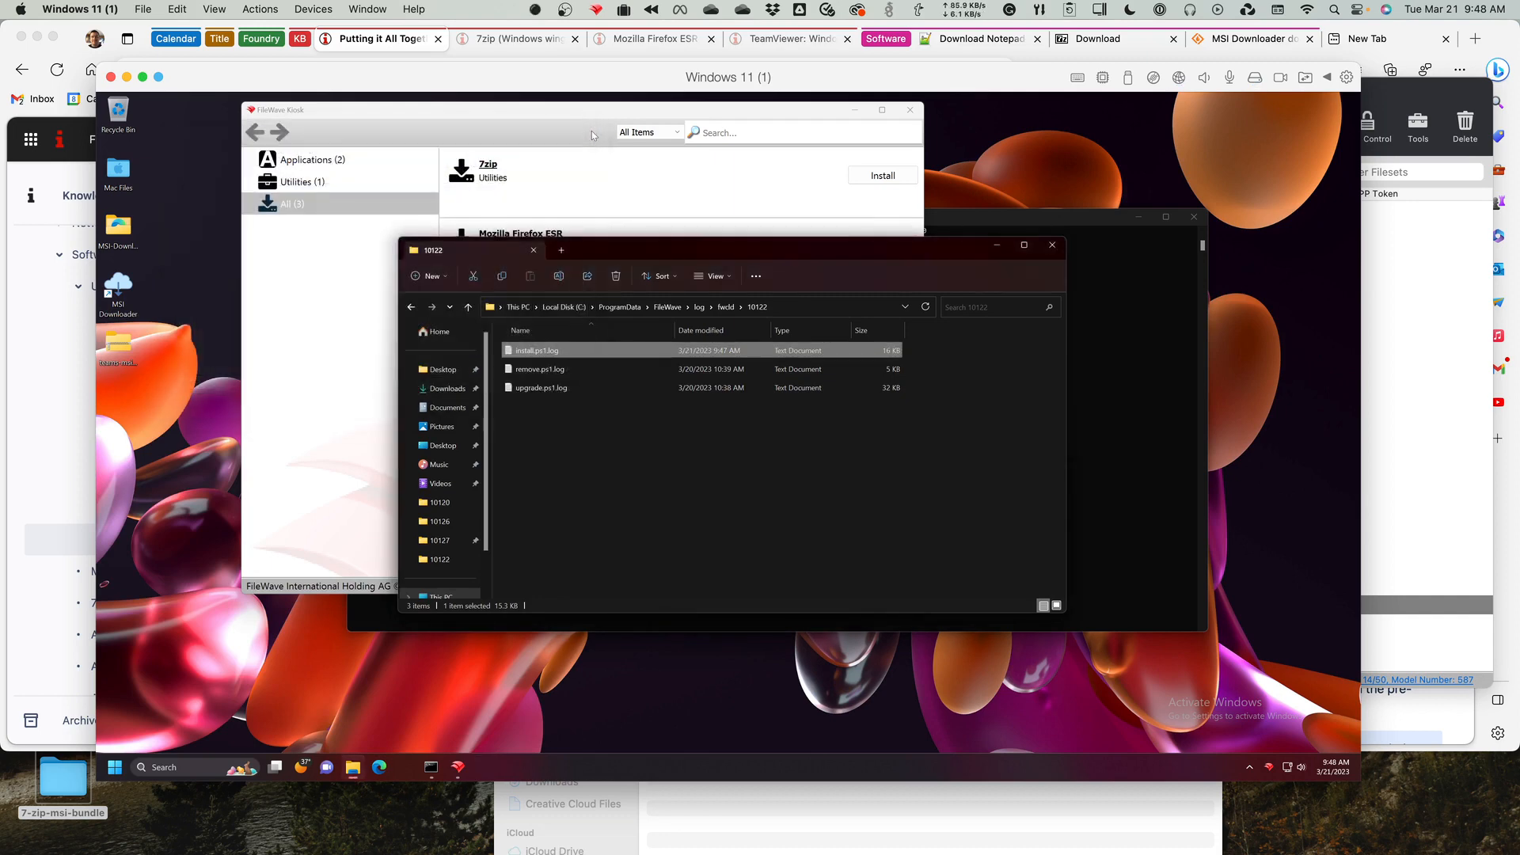
Uninstall Notepad++ through FileWave Kiosk and search Windows for "notepad" to check the removal.
{"action": "left_click", "coordinate": [613, 106]}
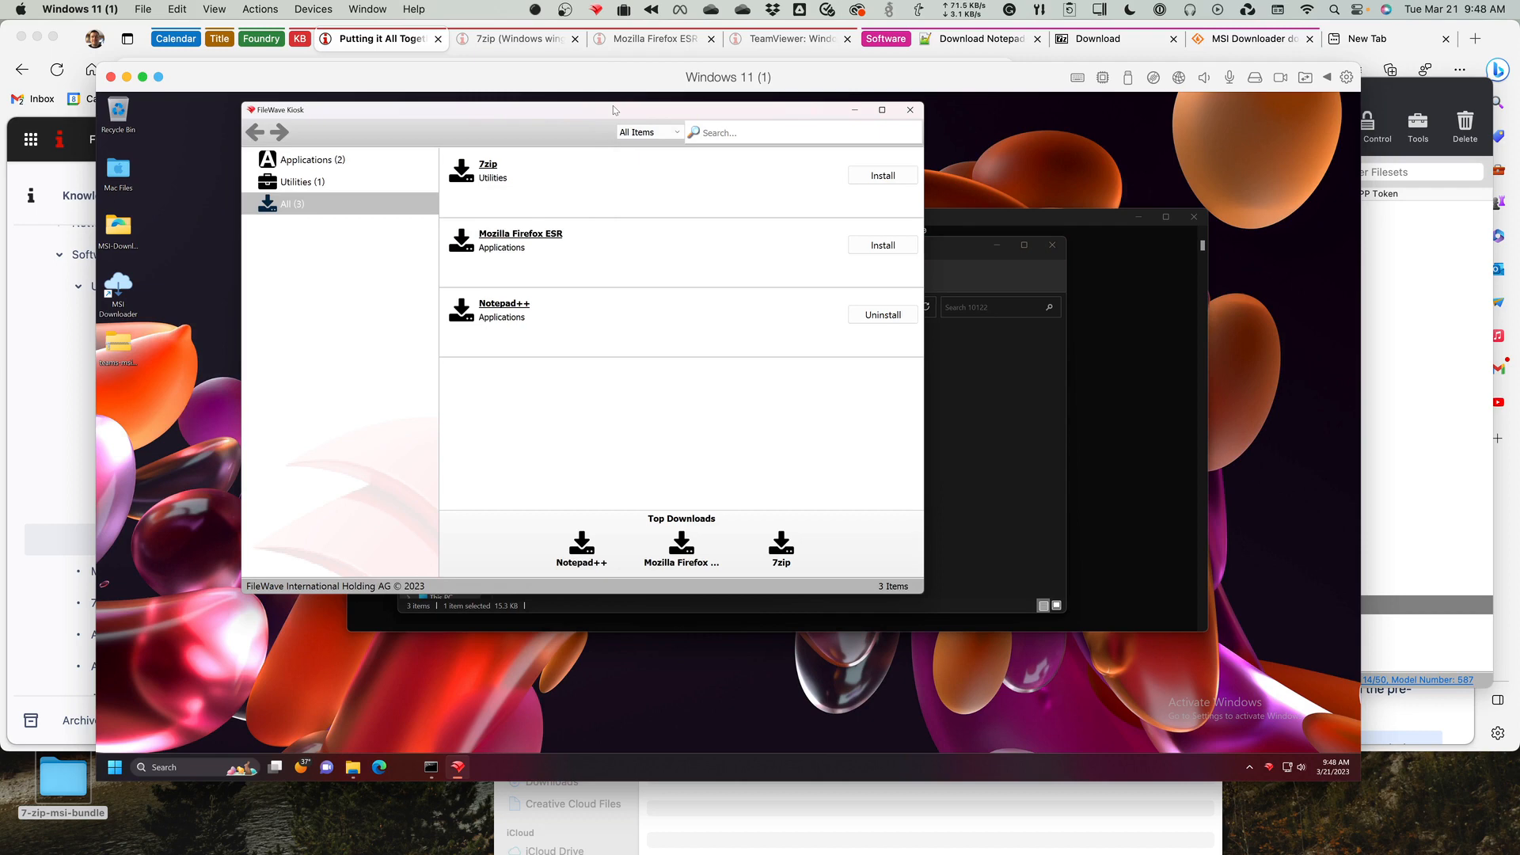
{"action": "left_click", "coordinate": [881, 316]}
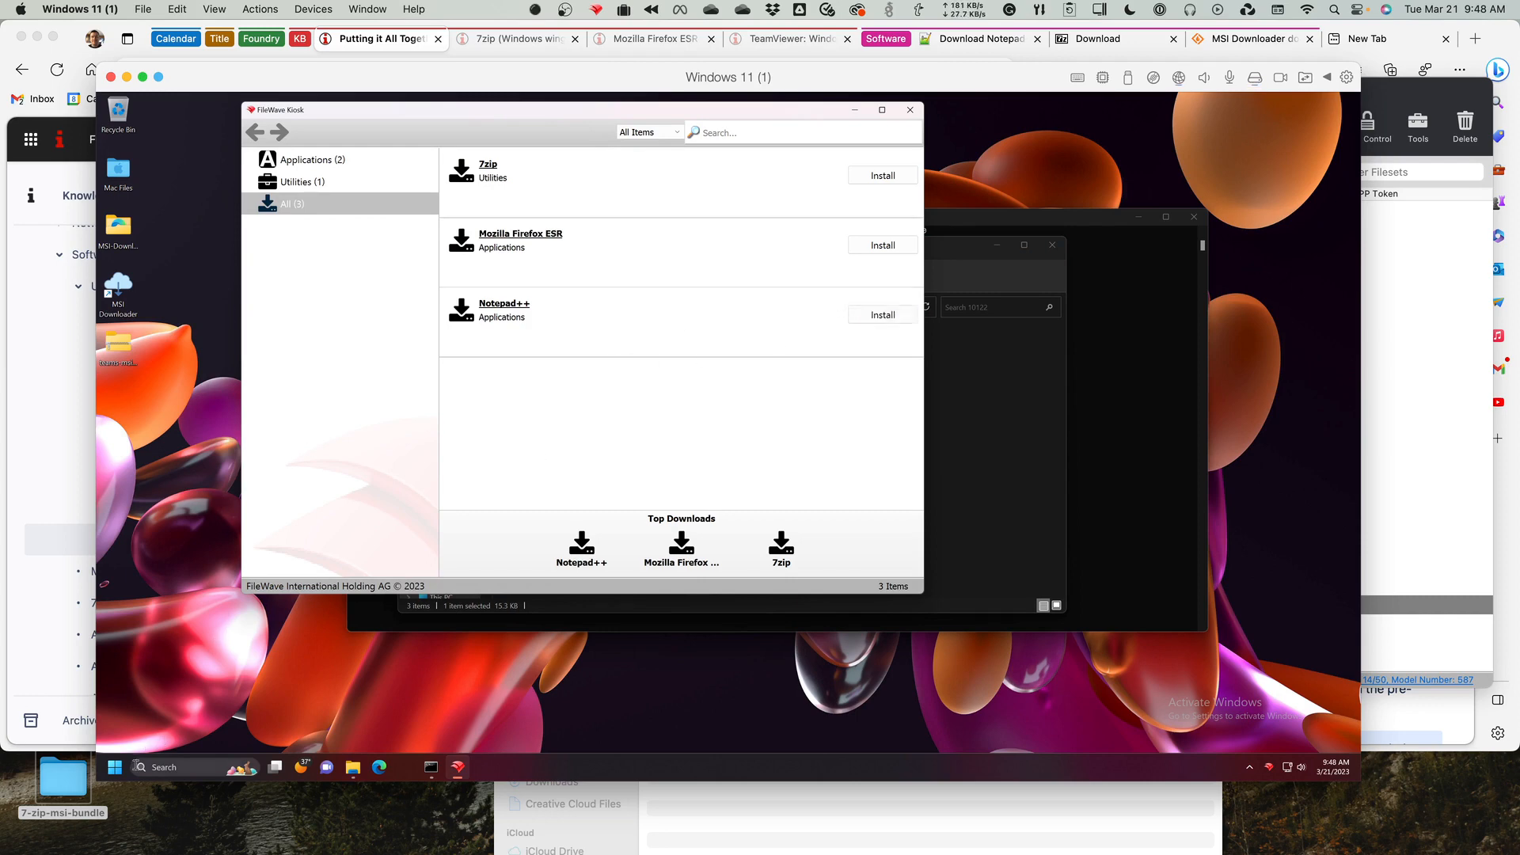
{"action": "left_click", "coordinate": [117, 768]}
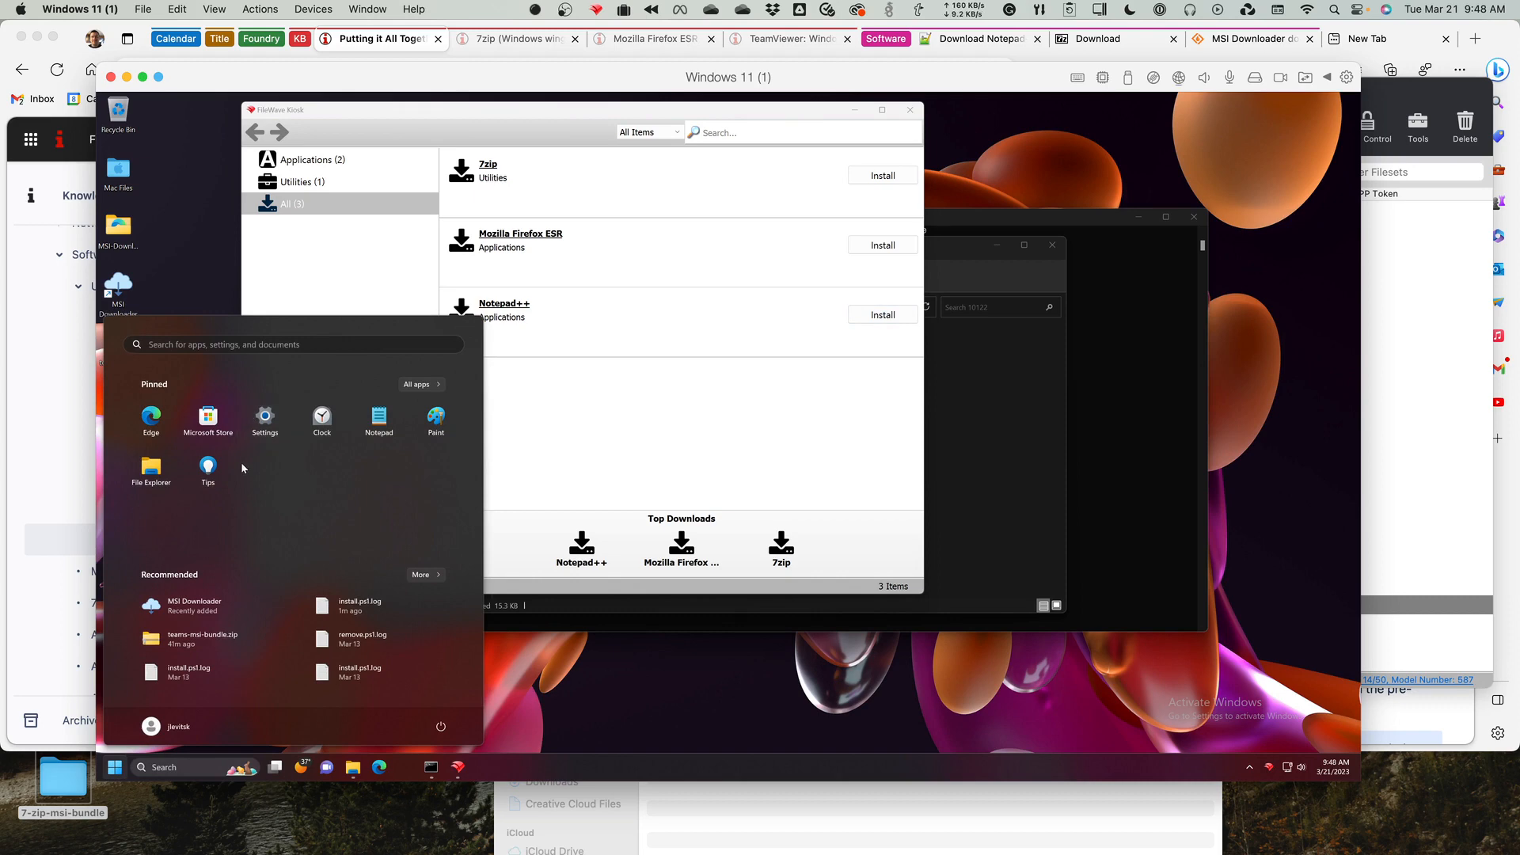
{"action": "type", "text": "notepad"}
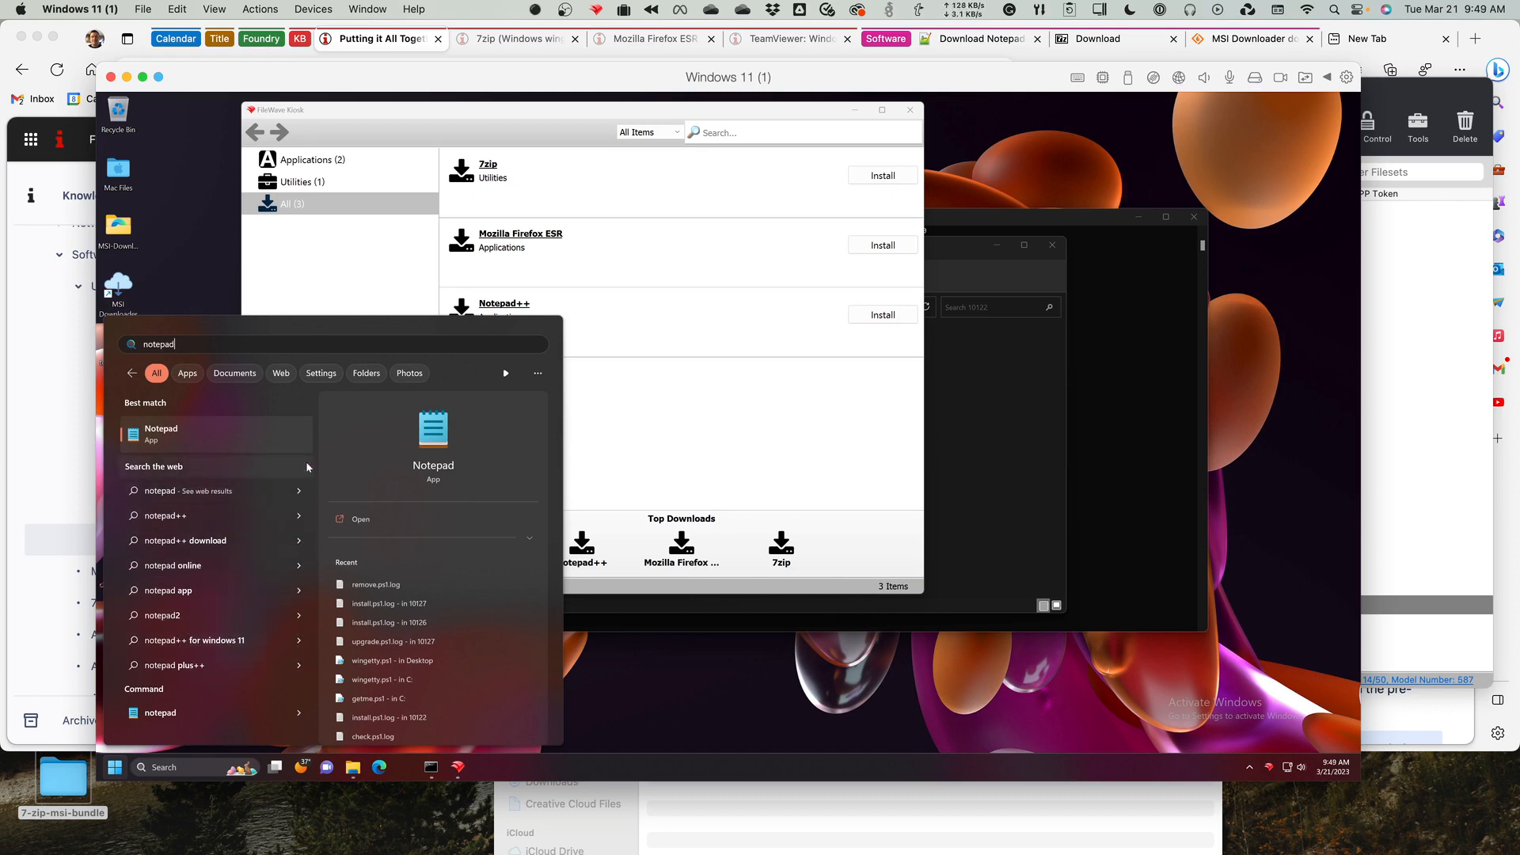
Dismiss the Windows search and install 7zip and Mozilla Firefox ESR from FileWave Kiosk.
{"action": "left_click", "coordinate": [809, 375]}
{"action": "left_click", "coordinate": [871, 176]}
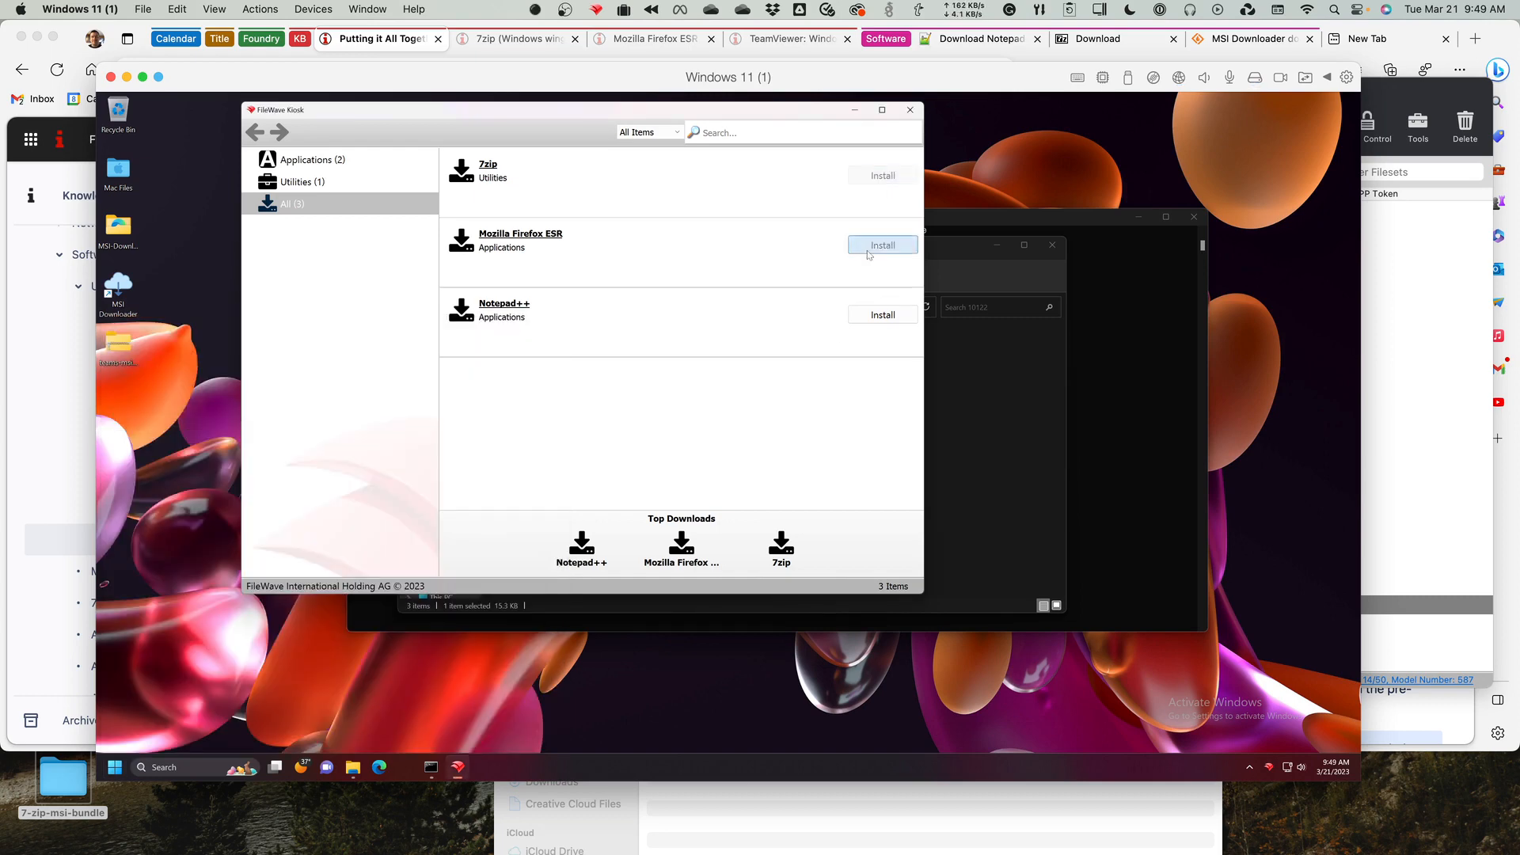
{"action": "left_click", "coordinate": [875, 247]}
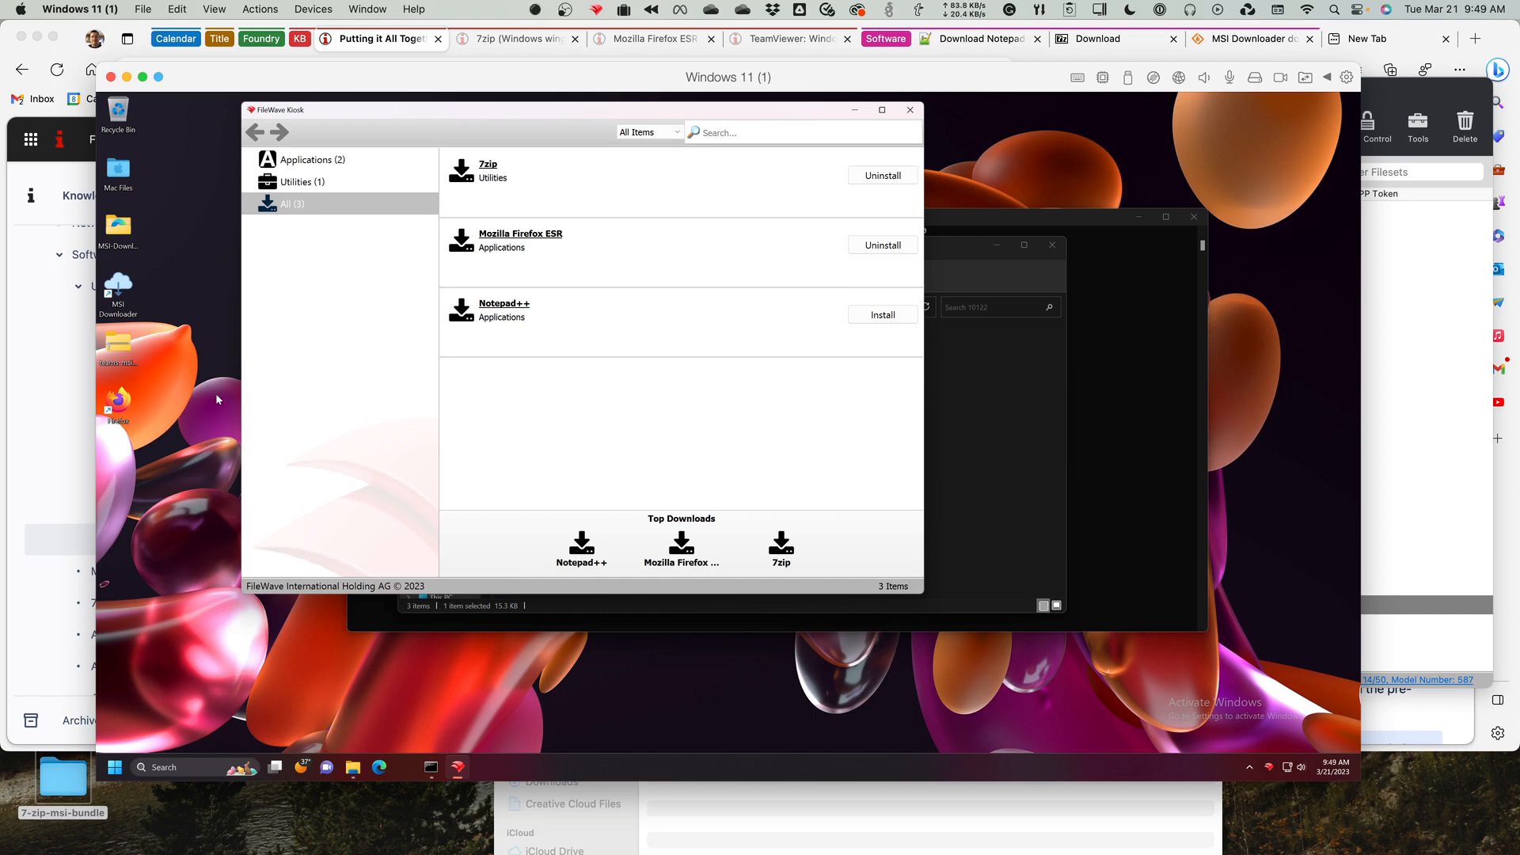
Launch 7-Zip File Manager and Firefox to check both installations, declining to make Firefox the primary browser.
{"action": "left_click", "coordinate": [119, 402]}
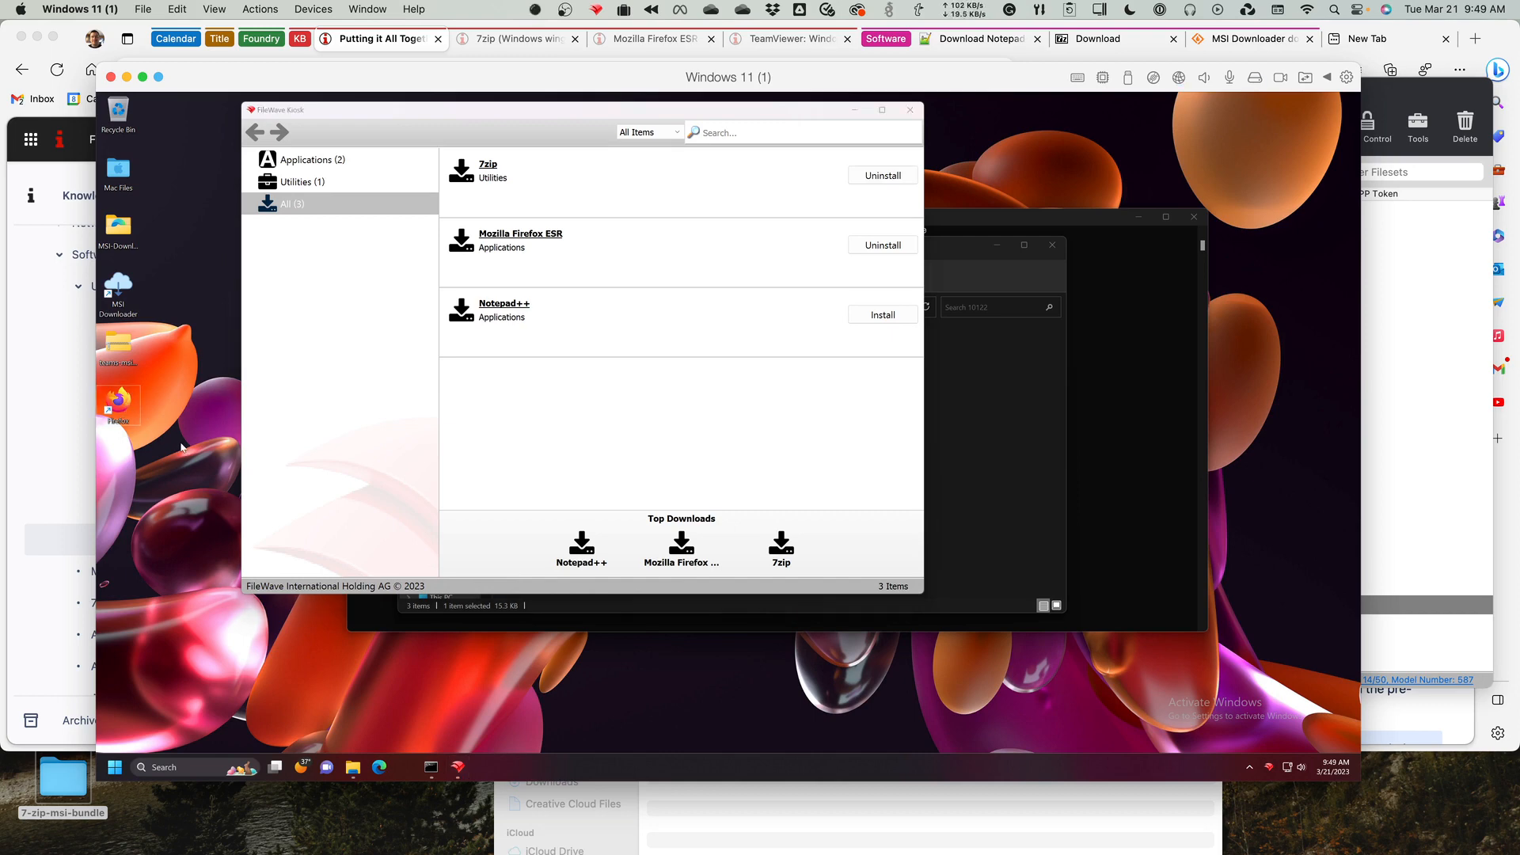
{"action": "left_click", "coordinate": [114, 770]}
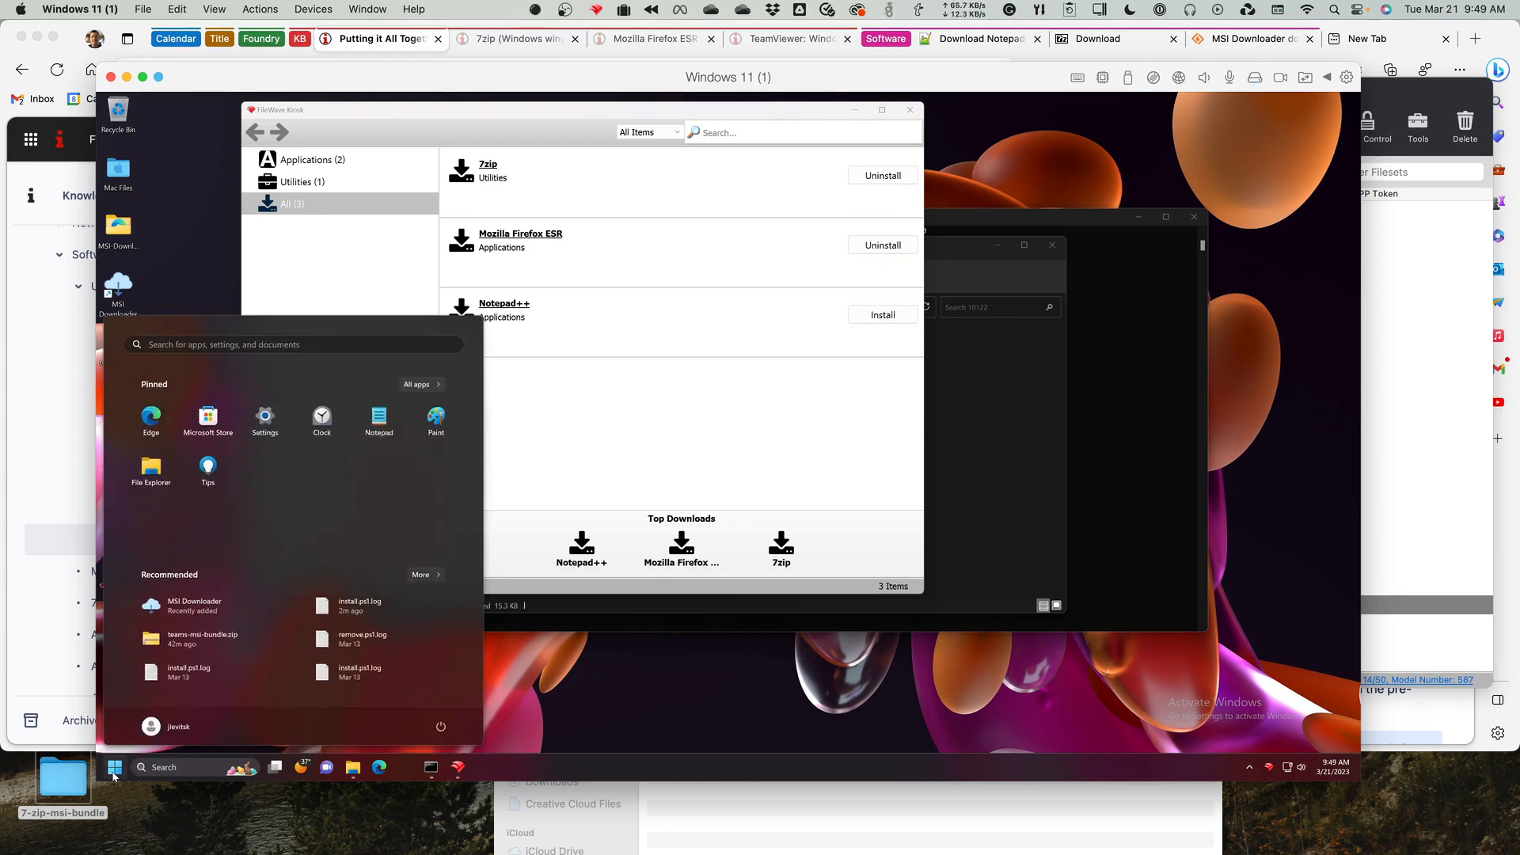
{"action": "type", "text": "7zi"}
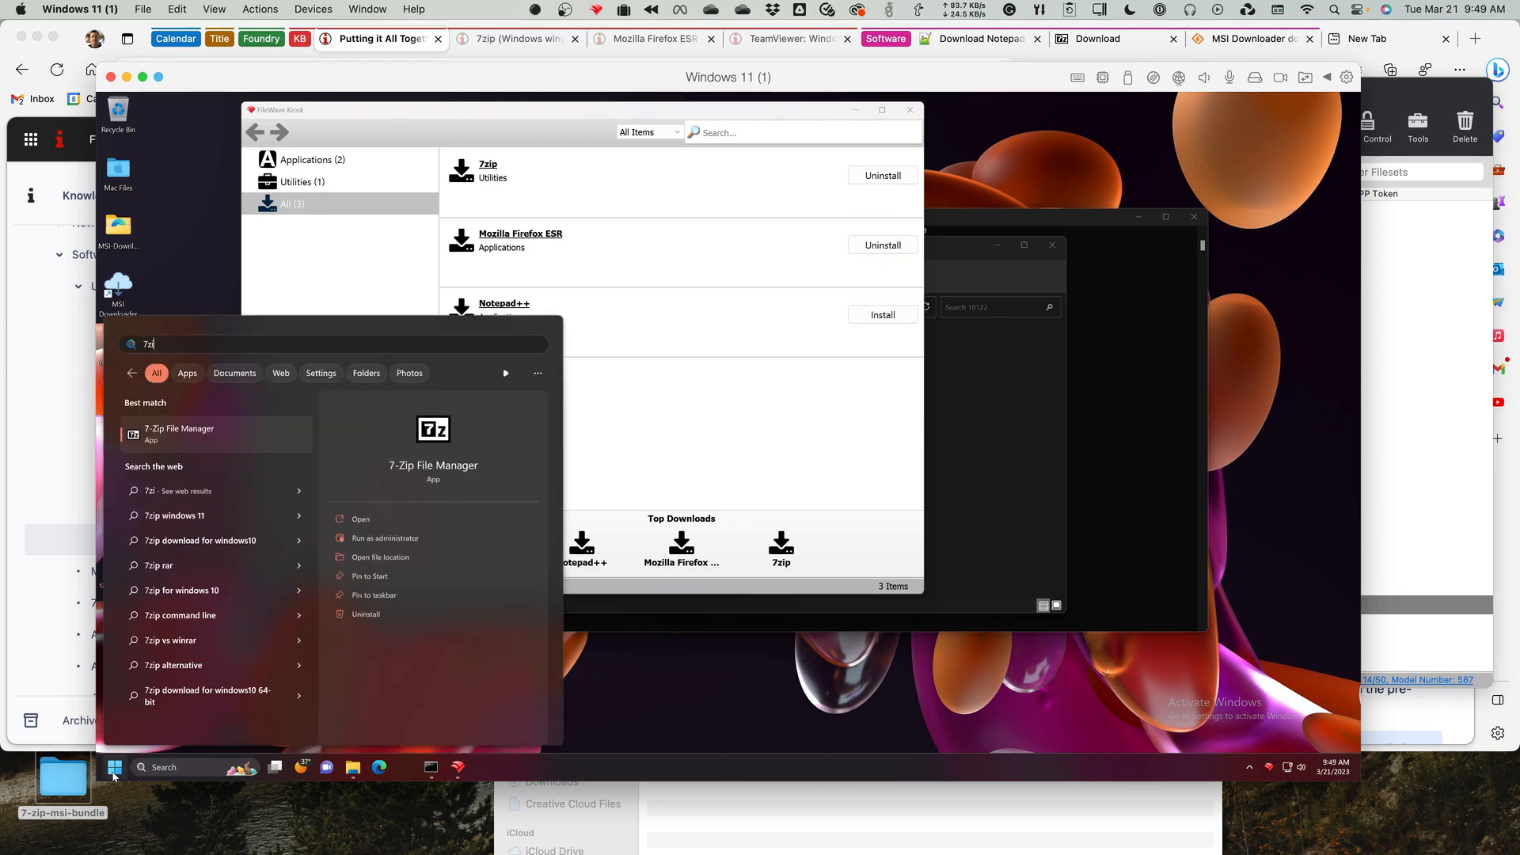
{"action": "left_click", "coordinate": [184, 437]}
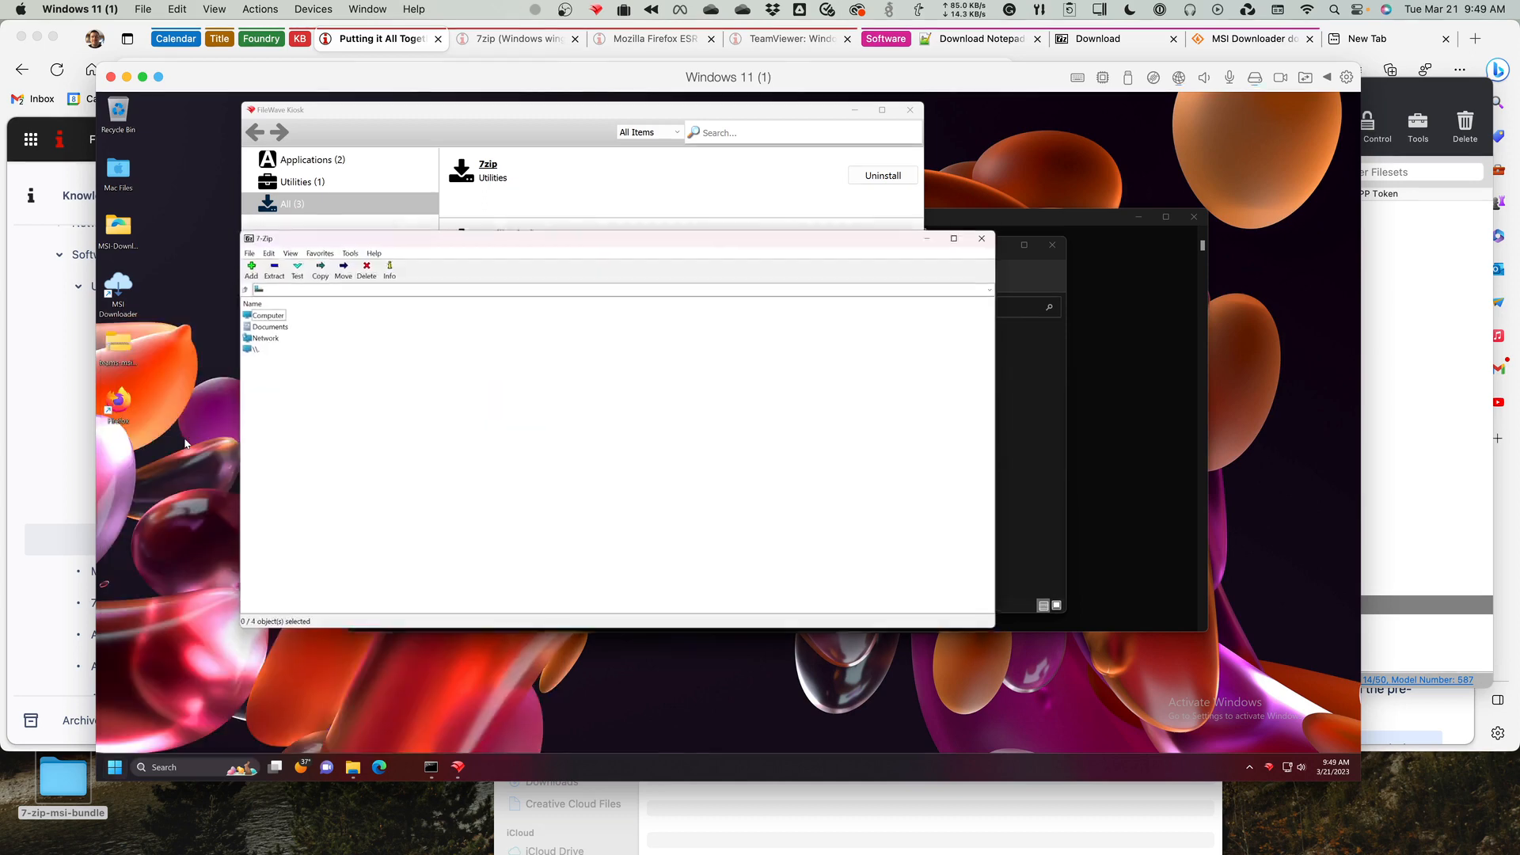
{"action": "double_click", "coordinate": [116, 402]}
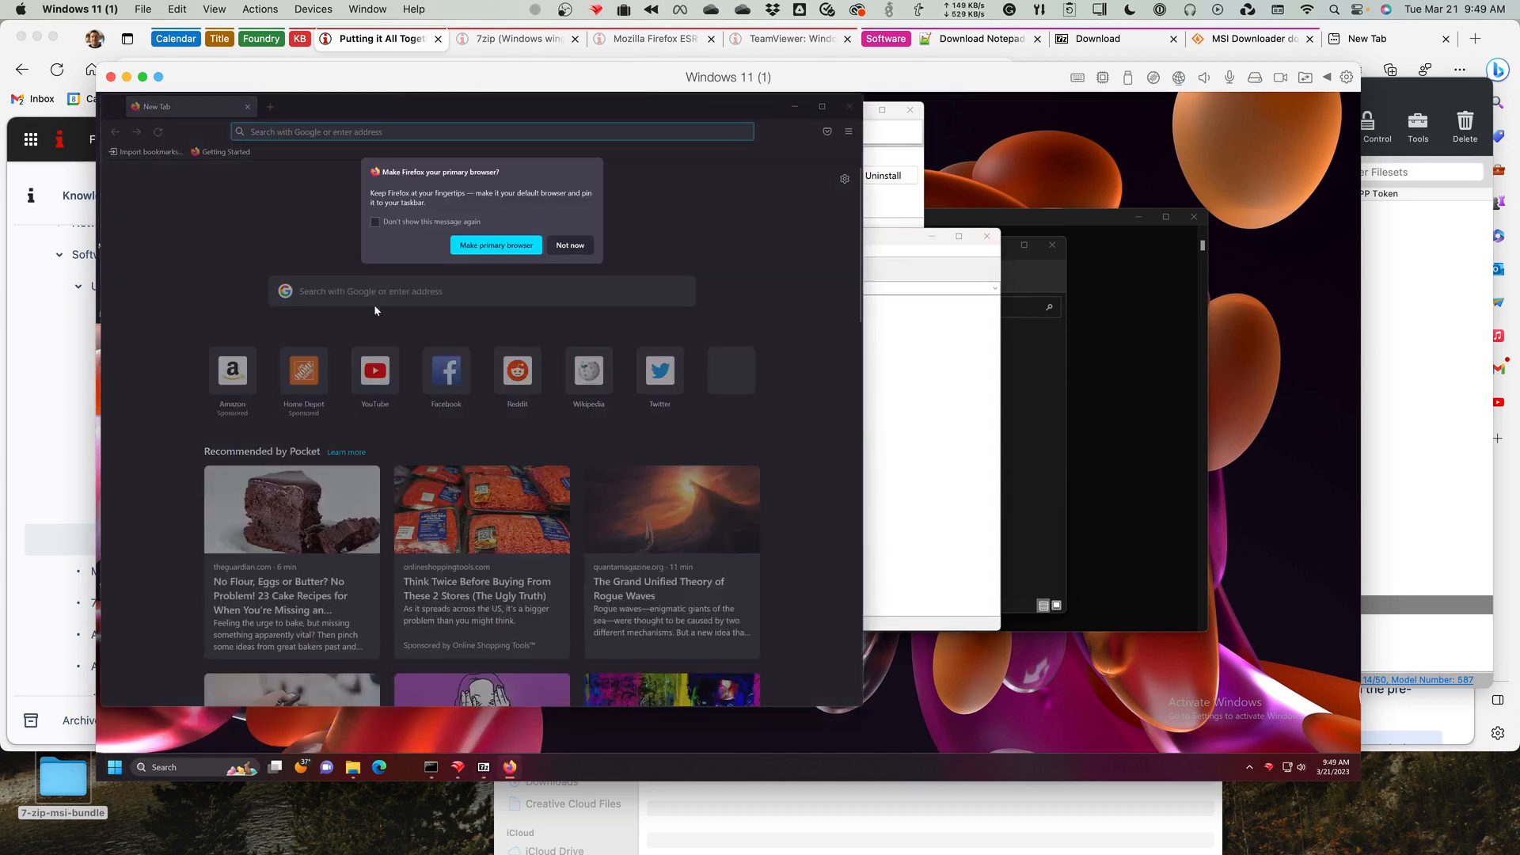
{"action": "left_click", "coordinate": [570, 244]}
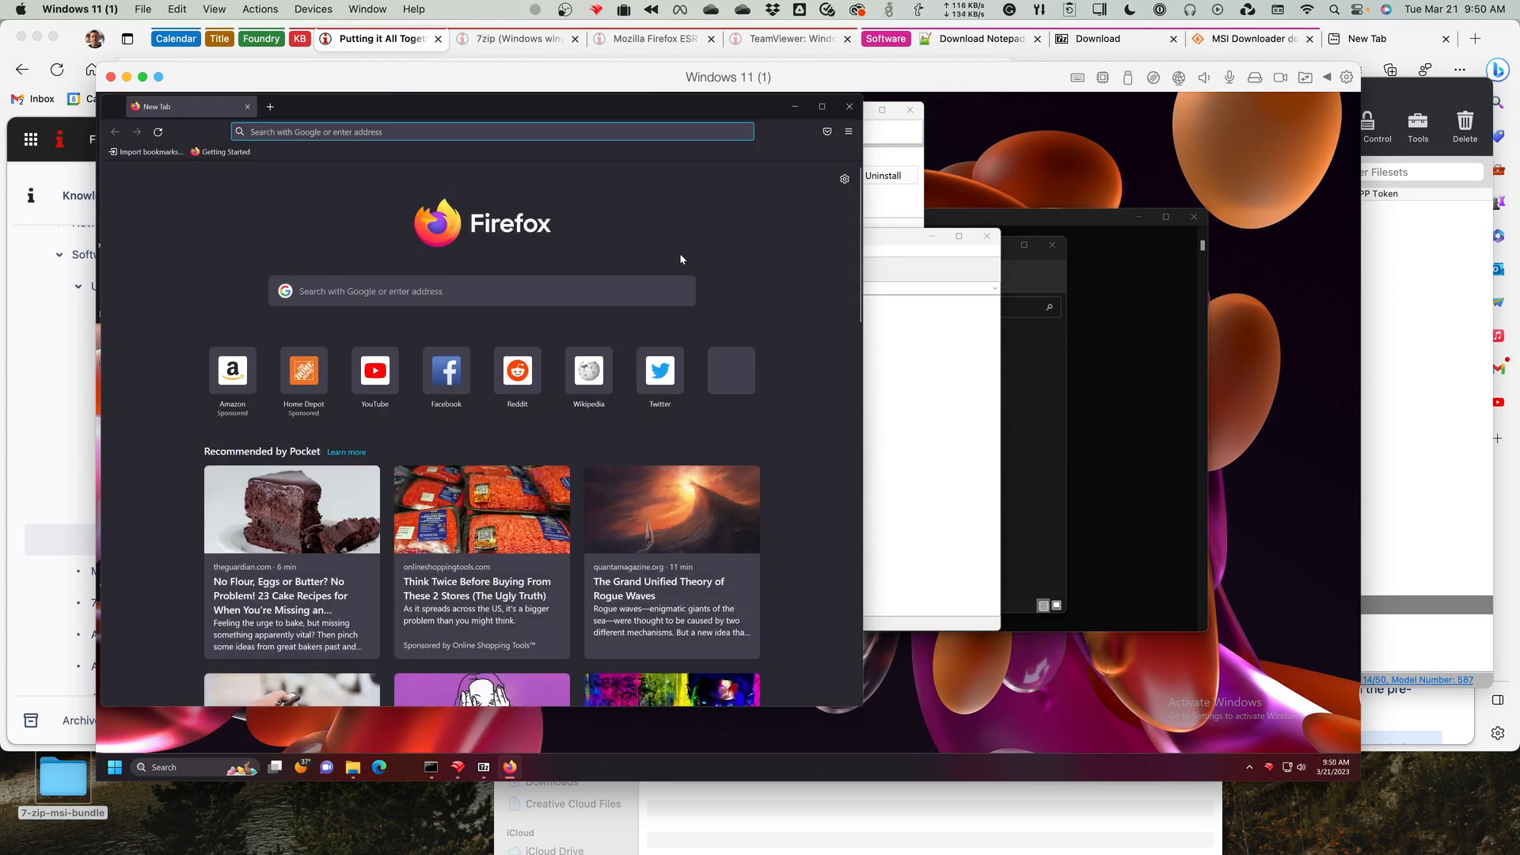
Bring FileWave Kiosk forward, view its Utilities category, and return to the list of all items.
{"action": "left_click", "coordinate": [910, 200]}
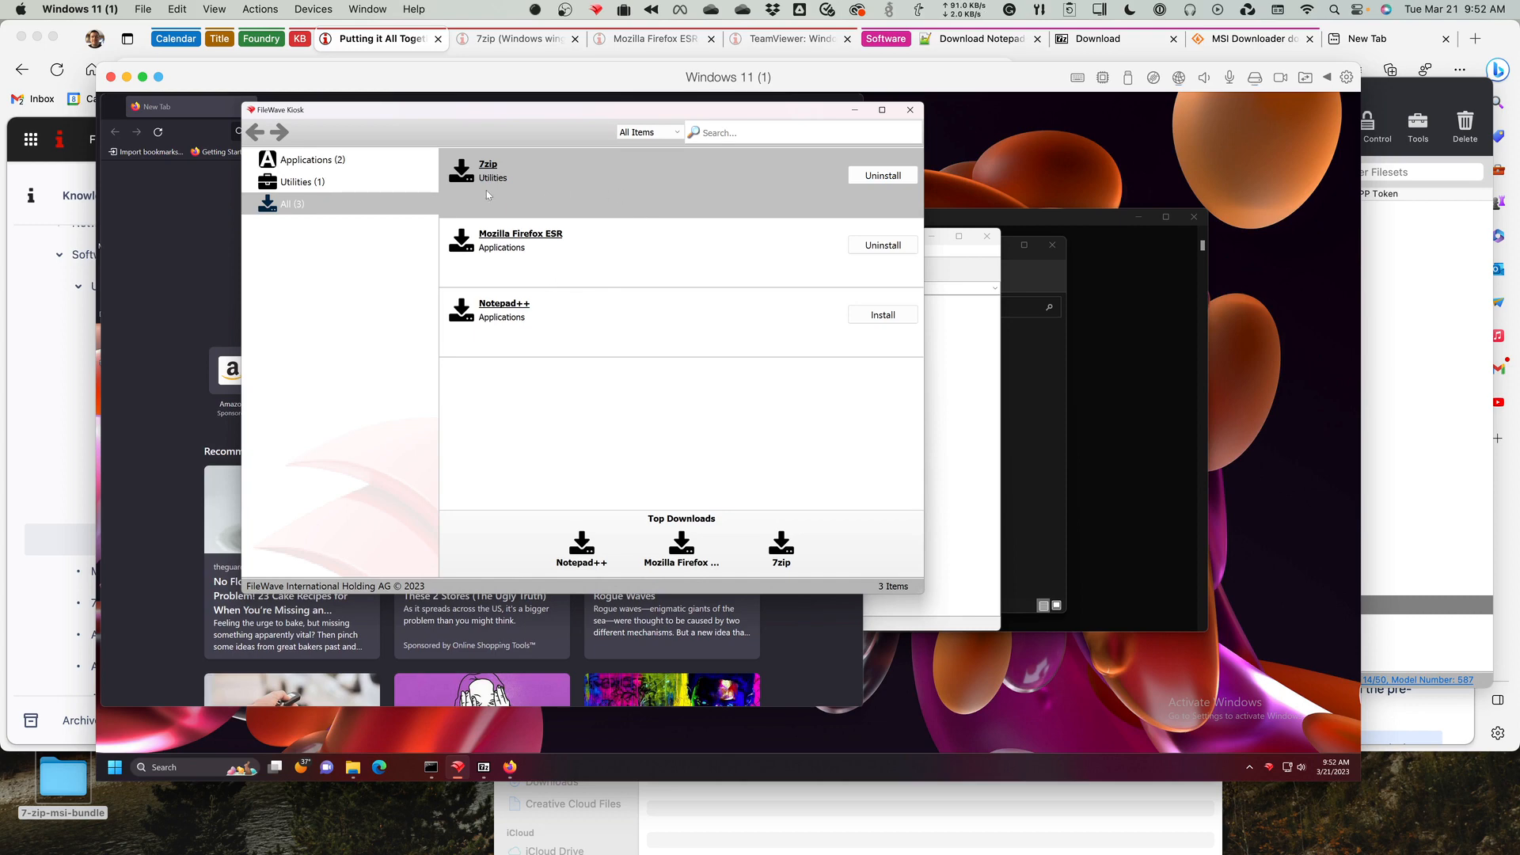
{"action": "left_click", "coordinate": [358, 181]}
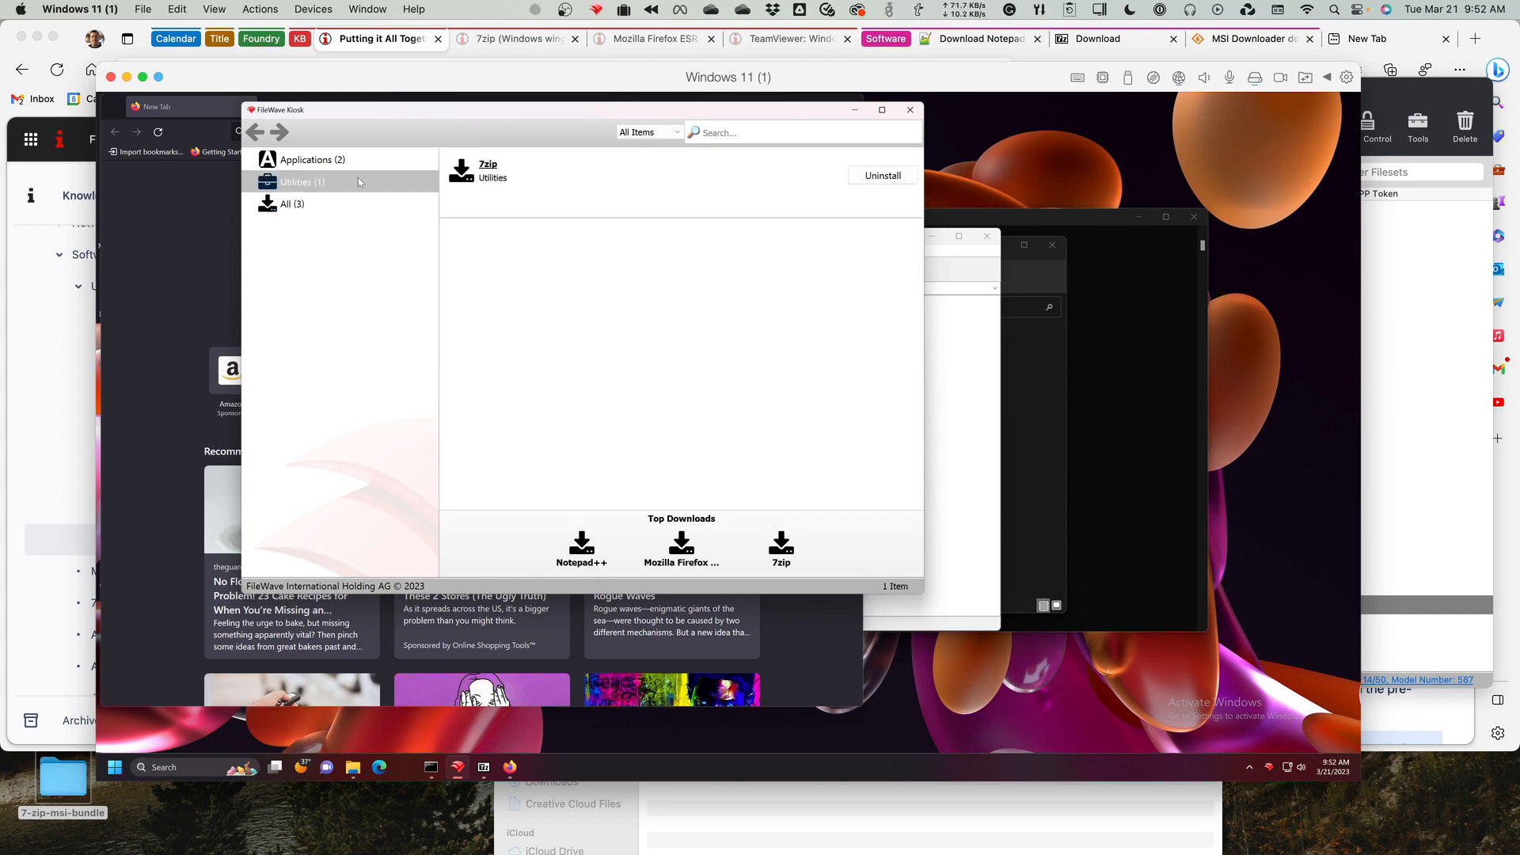
{"action": "left_click", "coordinate": [353, 204]}
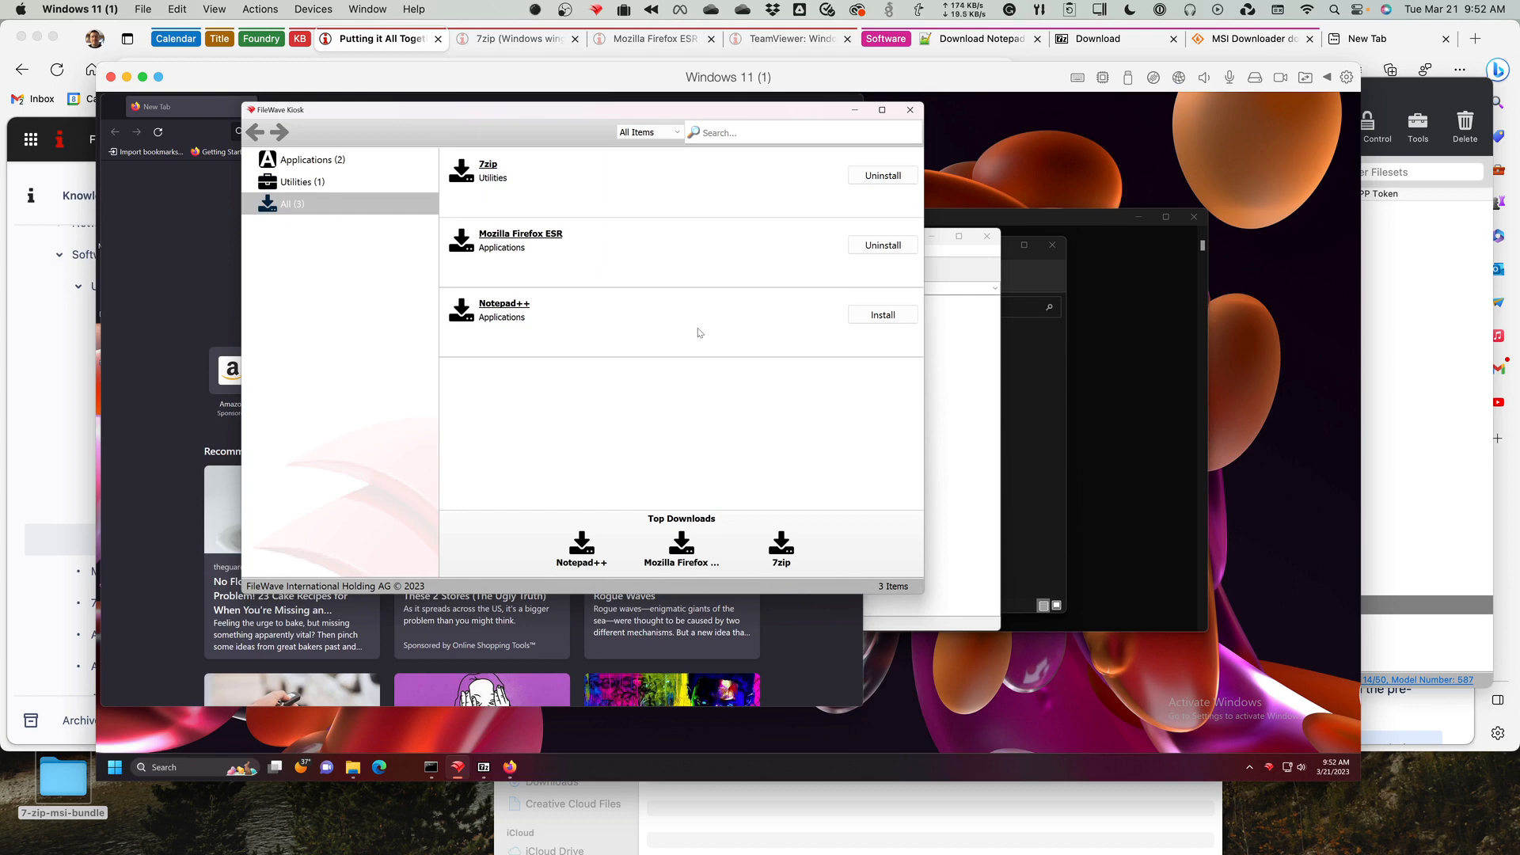
Examine the winget list output in Command Prompt, reviewing the installed packages and which ones have winget as their source.
{"action": "left_click", "coordinate": [1114, 447]}
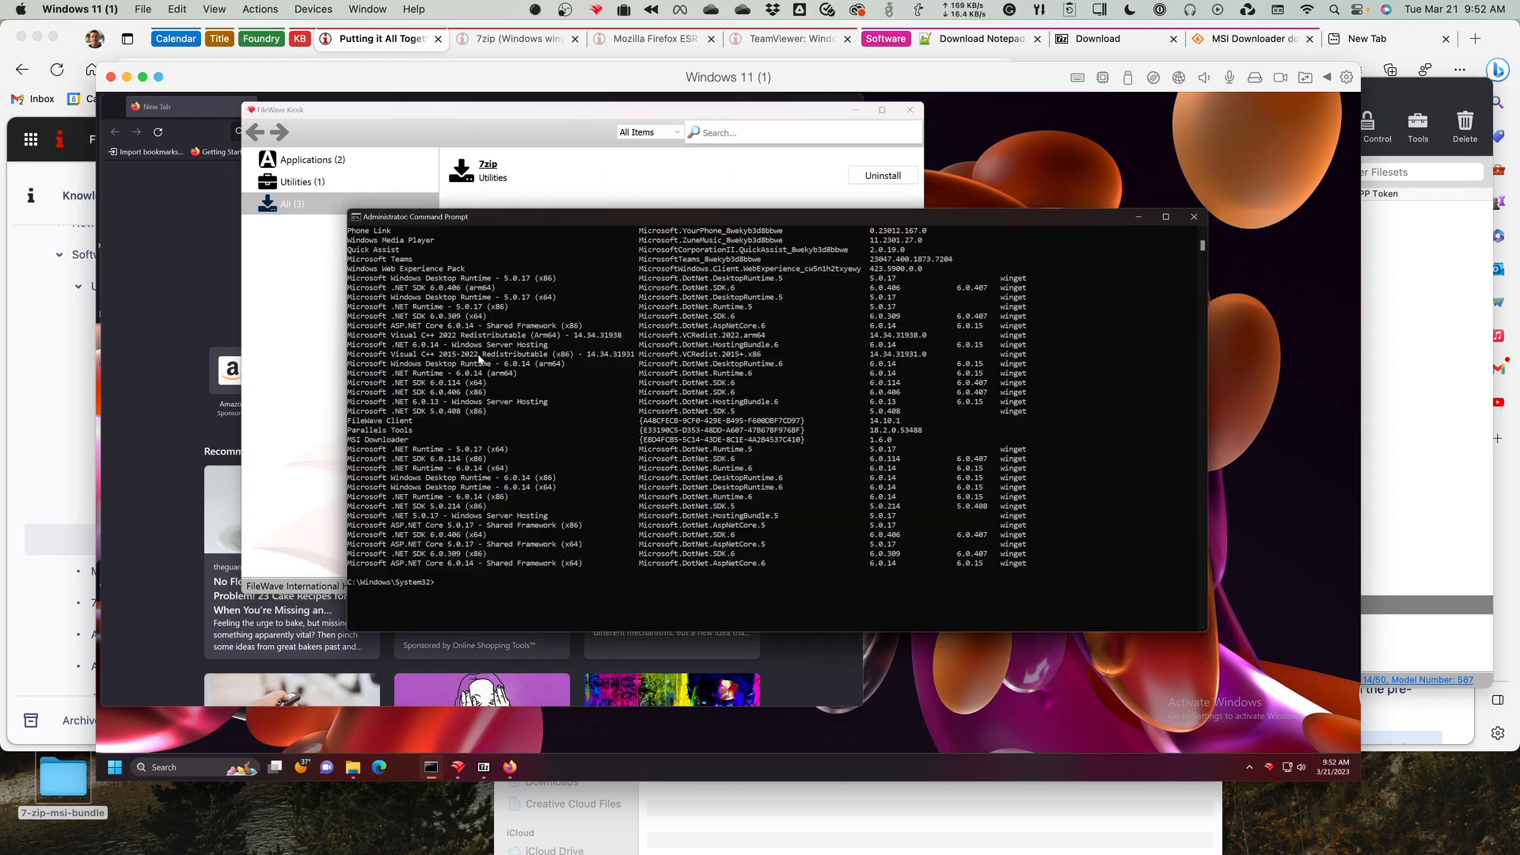
{"action": "scroll", "coordinate": [483, 334], "scroll_direction": "up", "scroll_amount": 3}
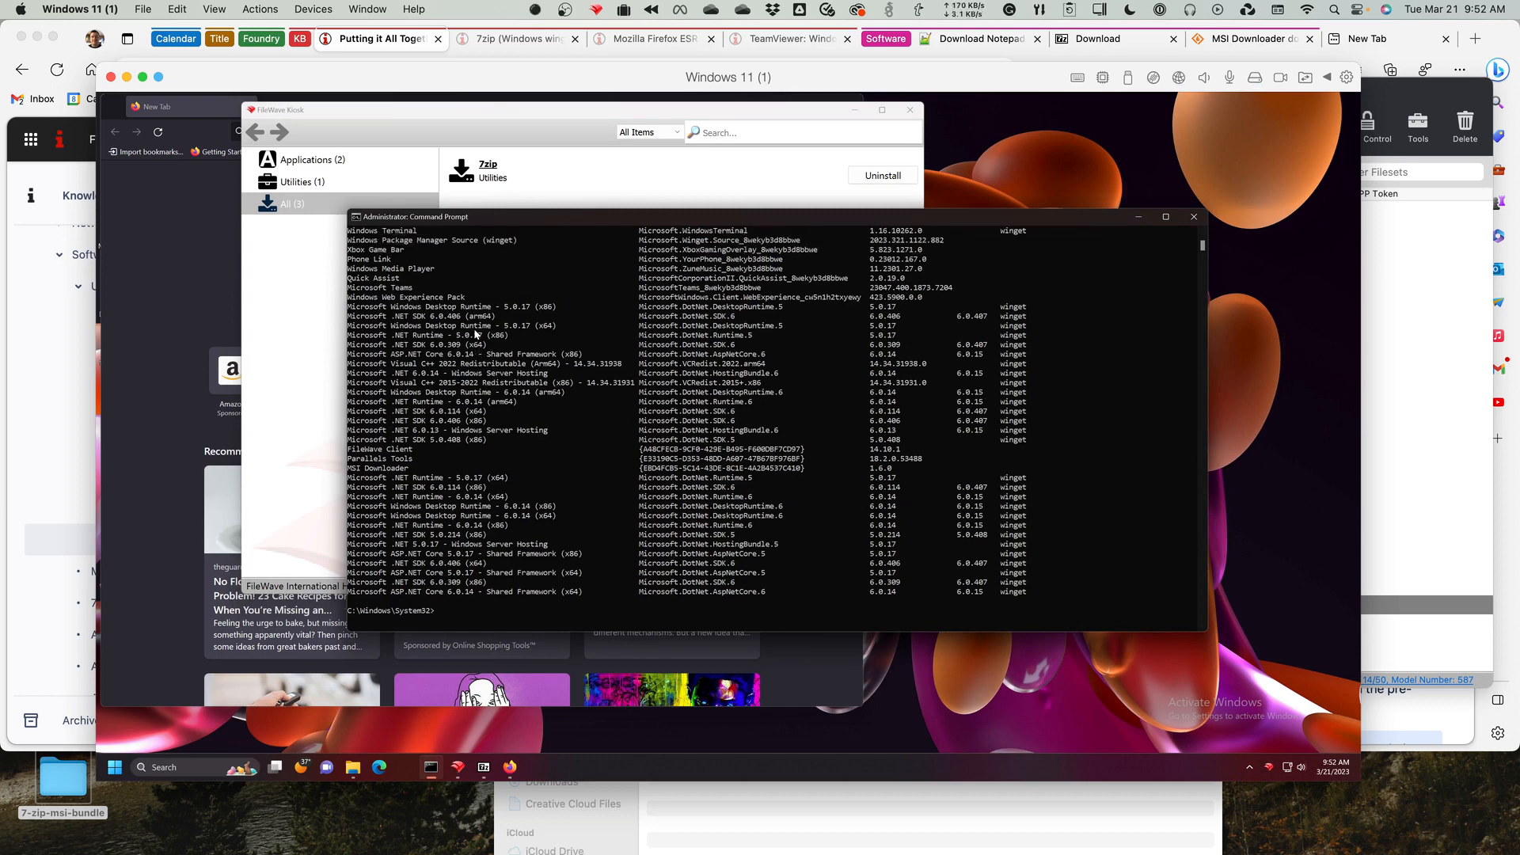
{"action": "scroll", "coordinate": [472, 335], "scroll_direction": "up", "scroll_amount": 3}
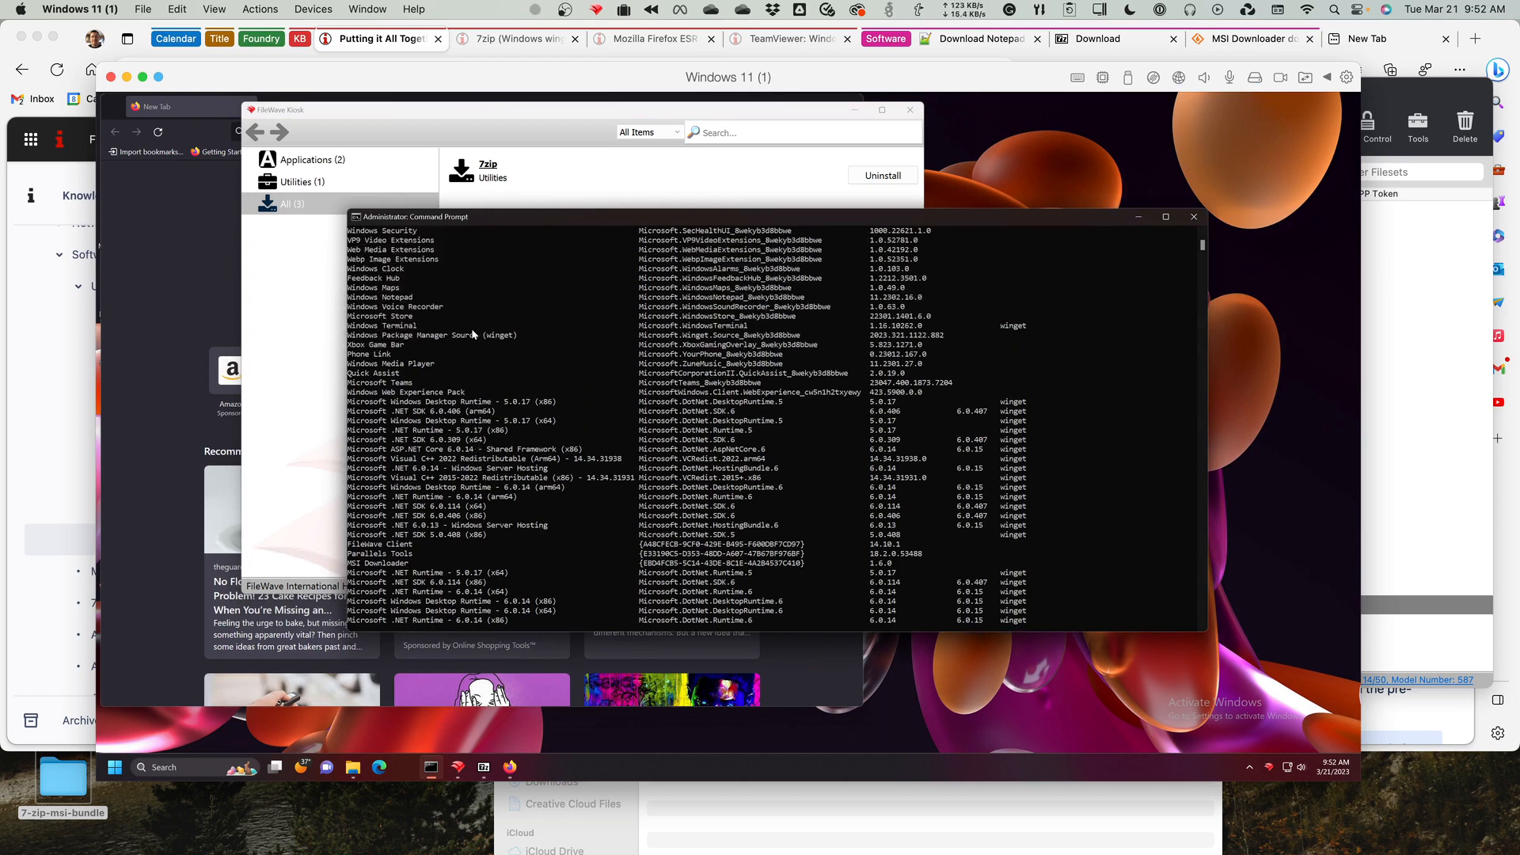
{"action": "scroll", "coordinate": [472, 334], "scroll_direction": "up", "scroll_amount": 1}
{"action": "left_click_drag", "start_coordinate": [487, 364], "coordinate": [711, 380]}
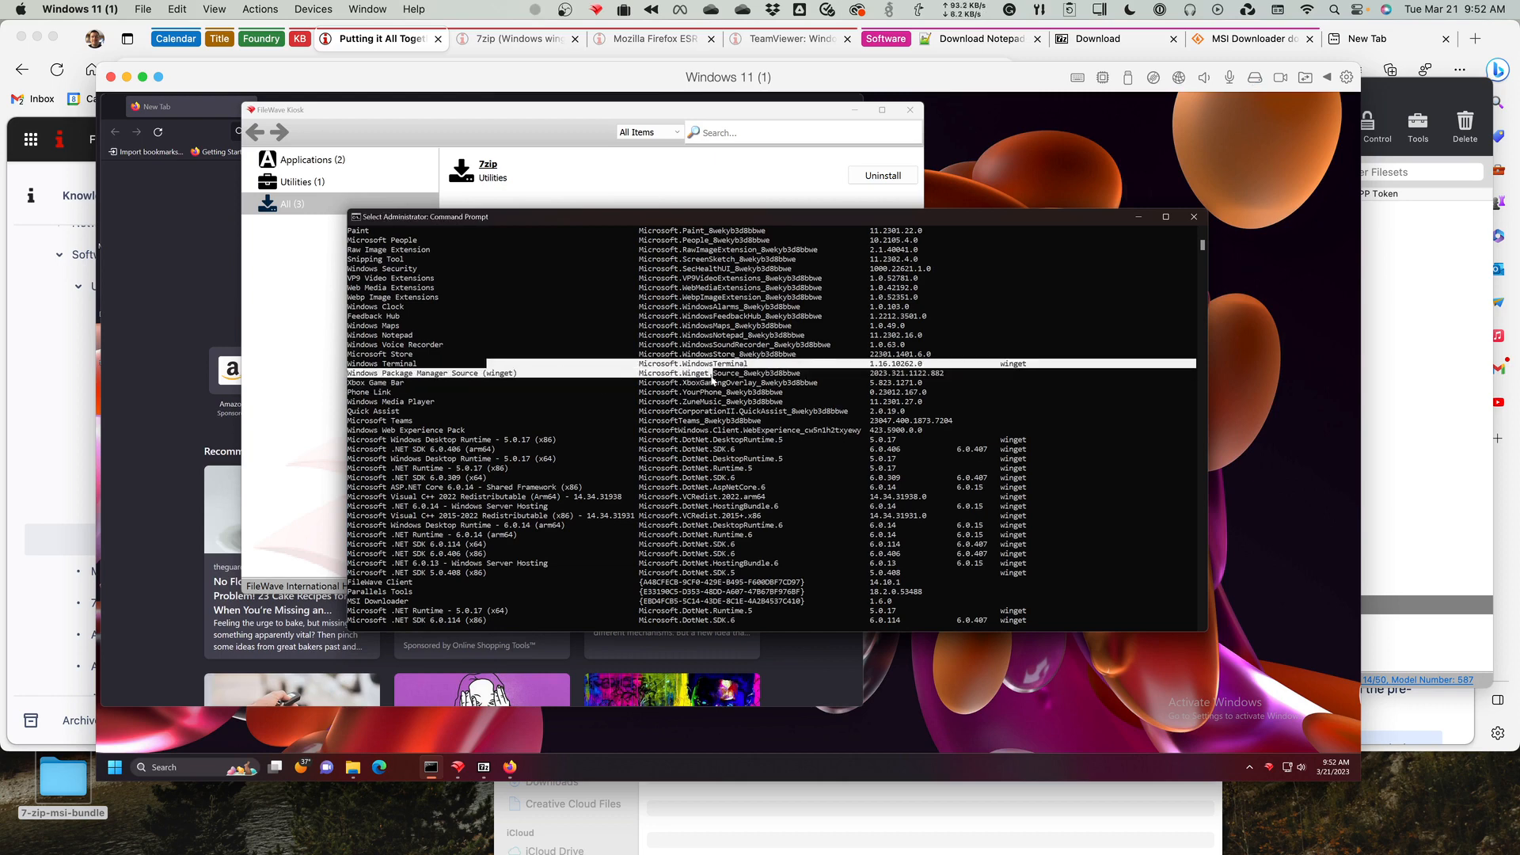
{"action": "left_click", "coordinate": [711, 377]}
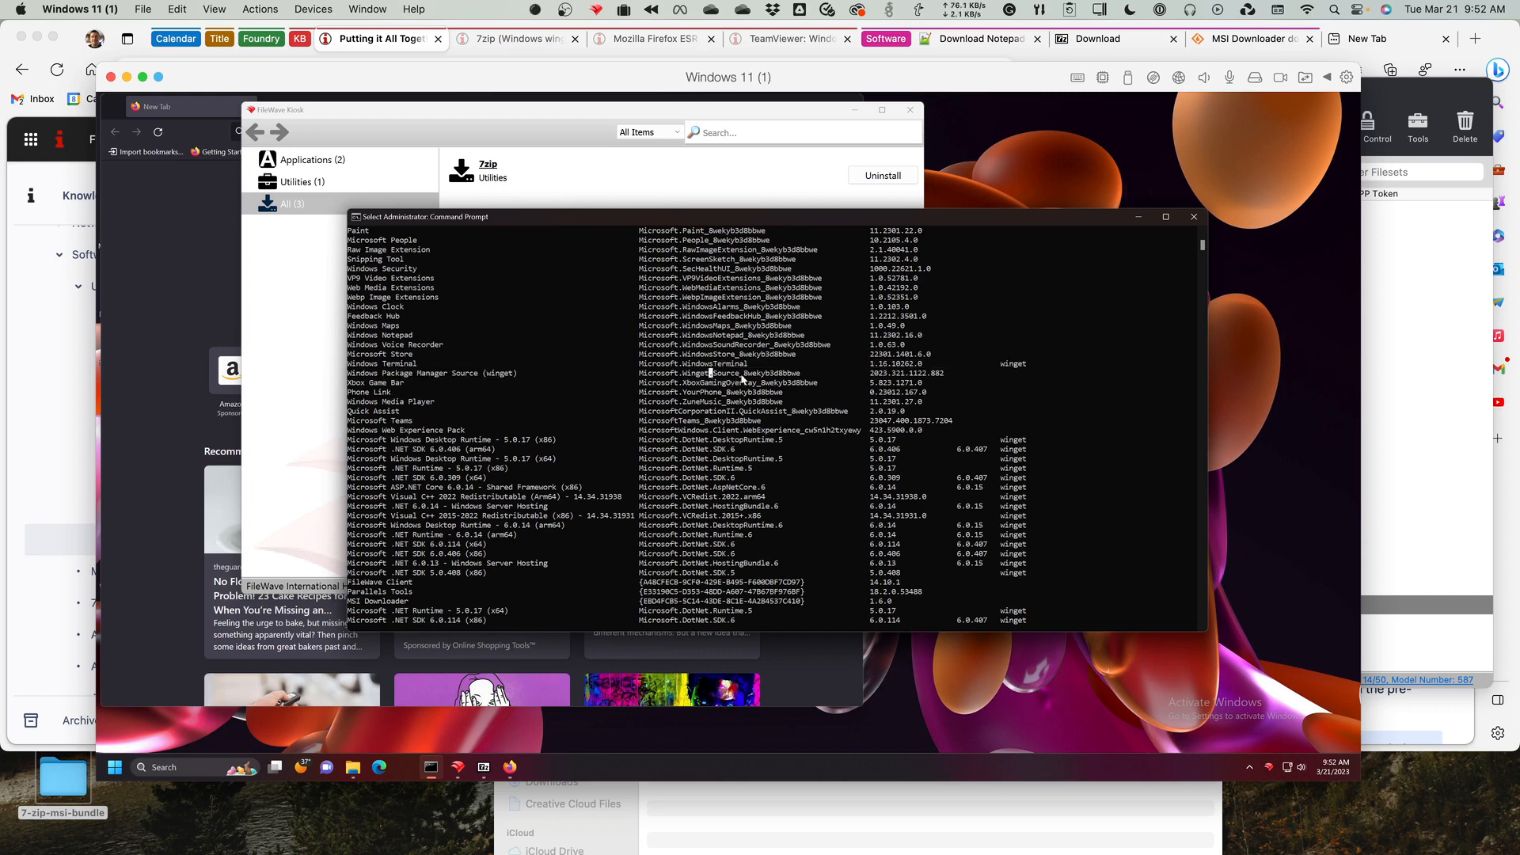
{"action": "left_click", "coordinate": [766, 377]}
{"action": "left_click", "coordinate": [1018, 376]}
{"action": "scroll", "coordinate": [591, 312], "scroll_direction": "up", "scroll_amount": 4}
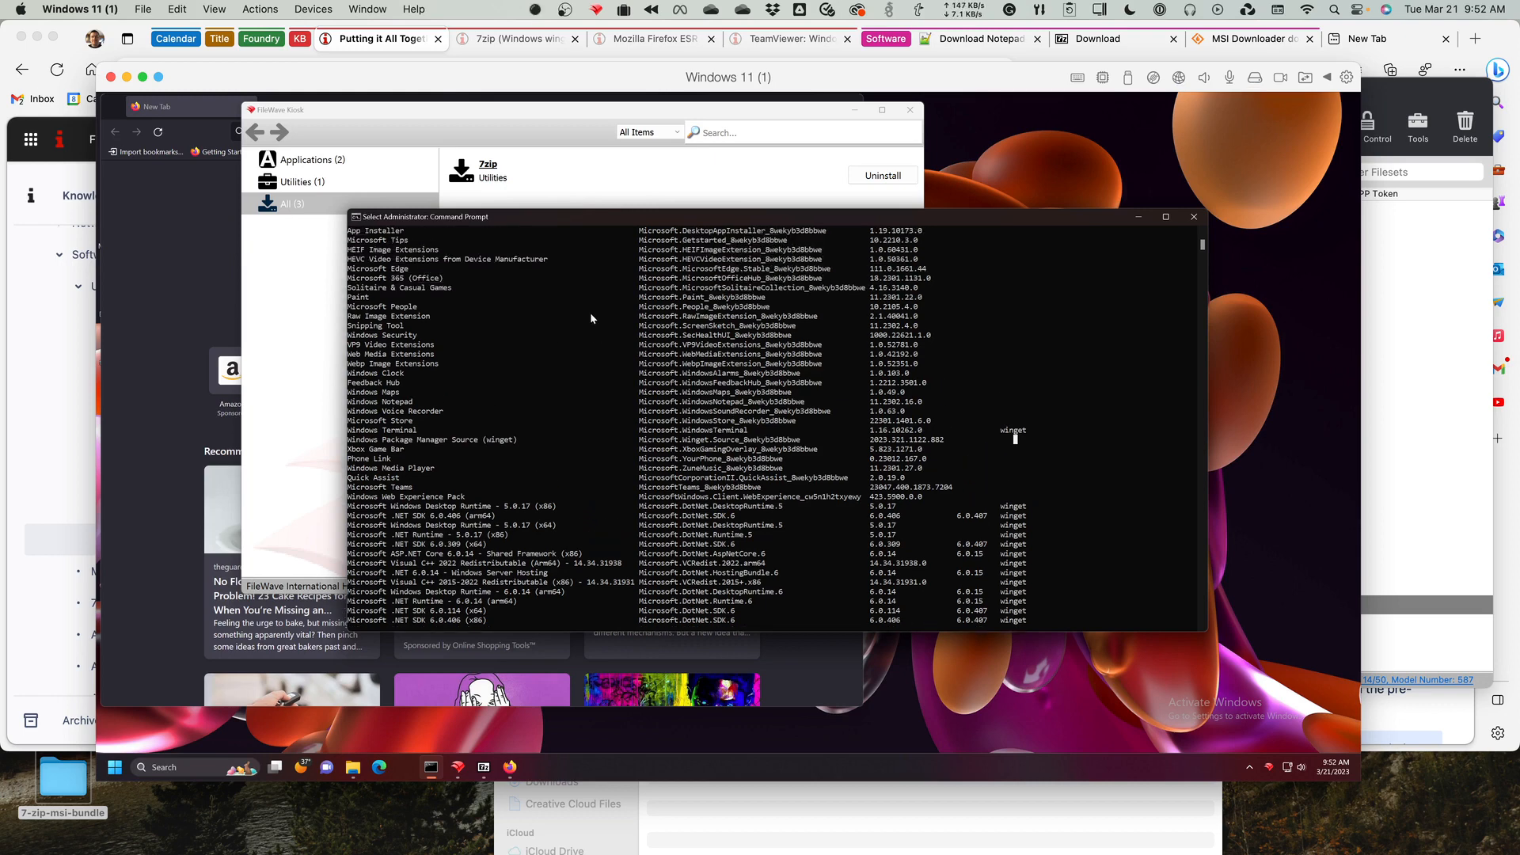
{"action": "scroll", "coordinate": [591, 312], "scroll_direction": "up", "scroll_amount": 2}
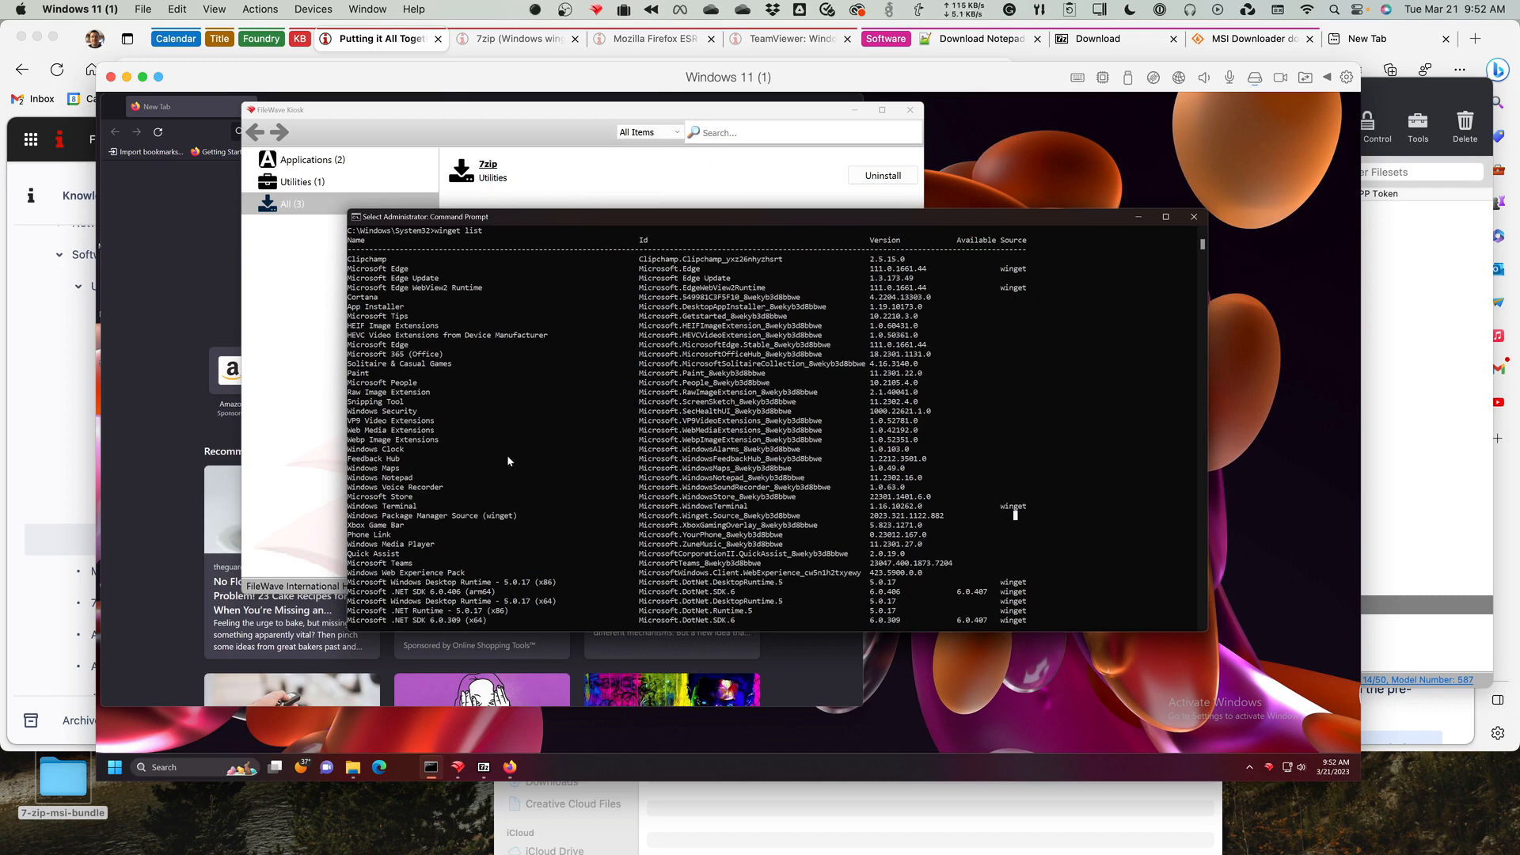
{"action": "scroll", "coordinate": [506, 454], "scroll_direction": "down", "scroll_amount": 4}
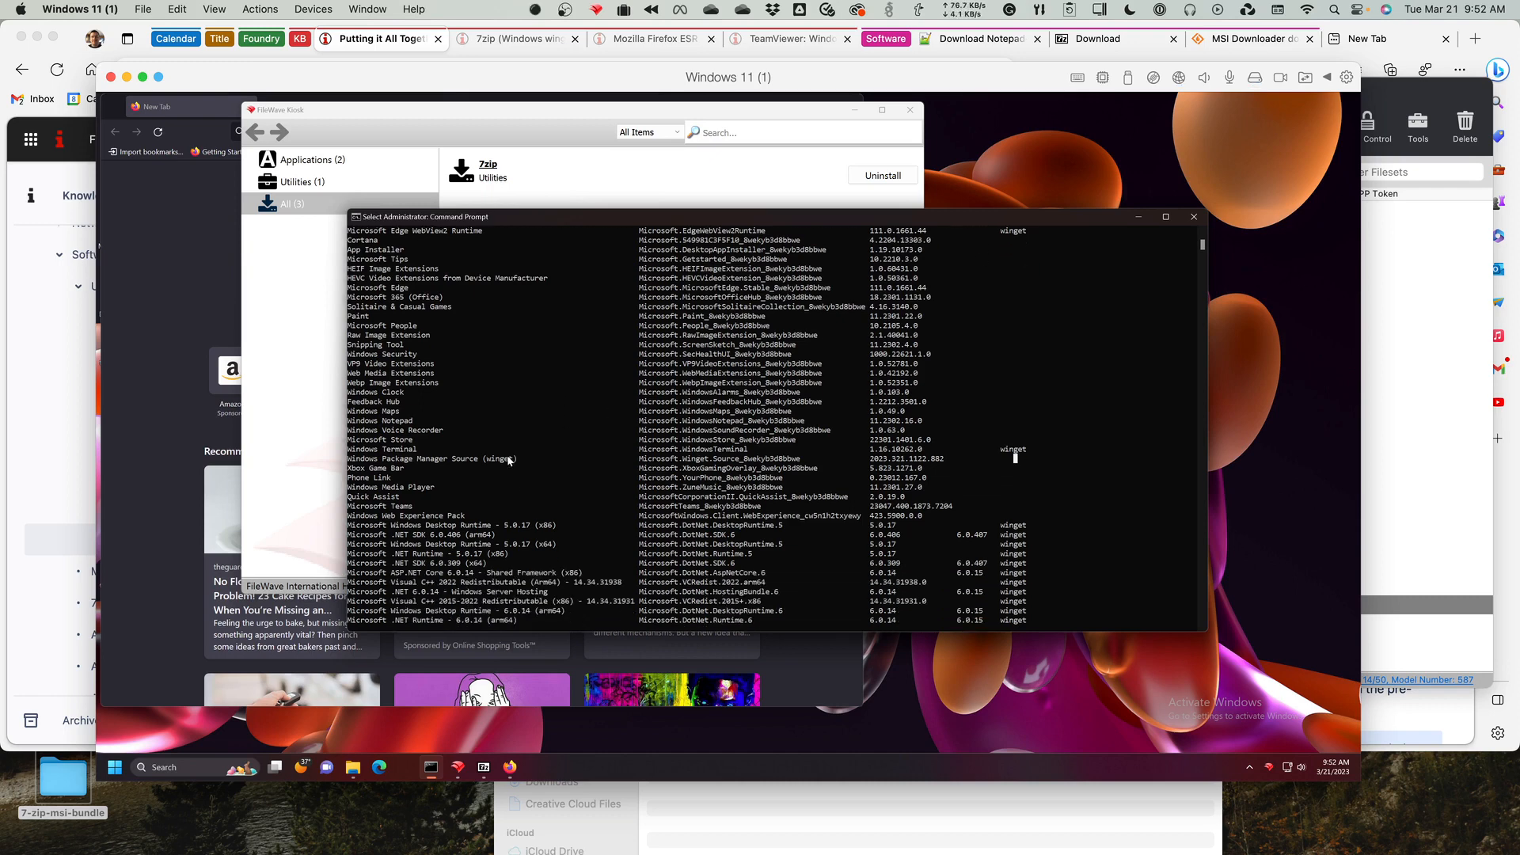
{"action": "scroll", "coordinate": [506, 456], "scroll_direction": "down", "scroll_amount": 3}
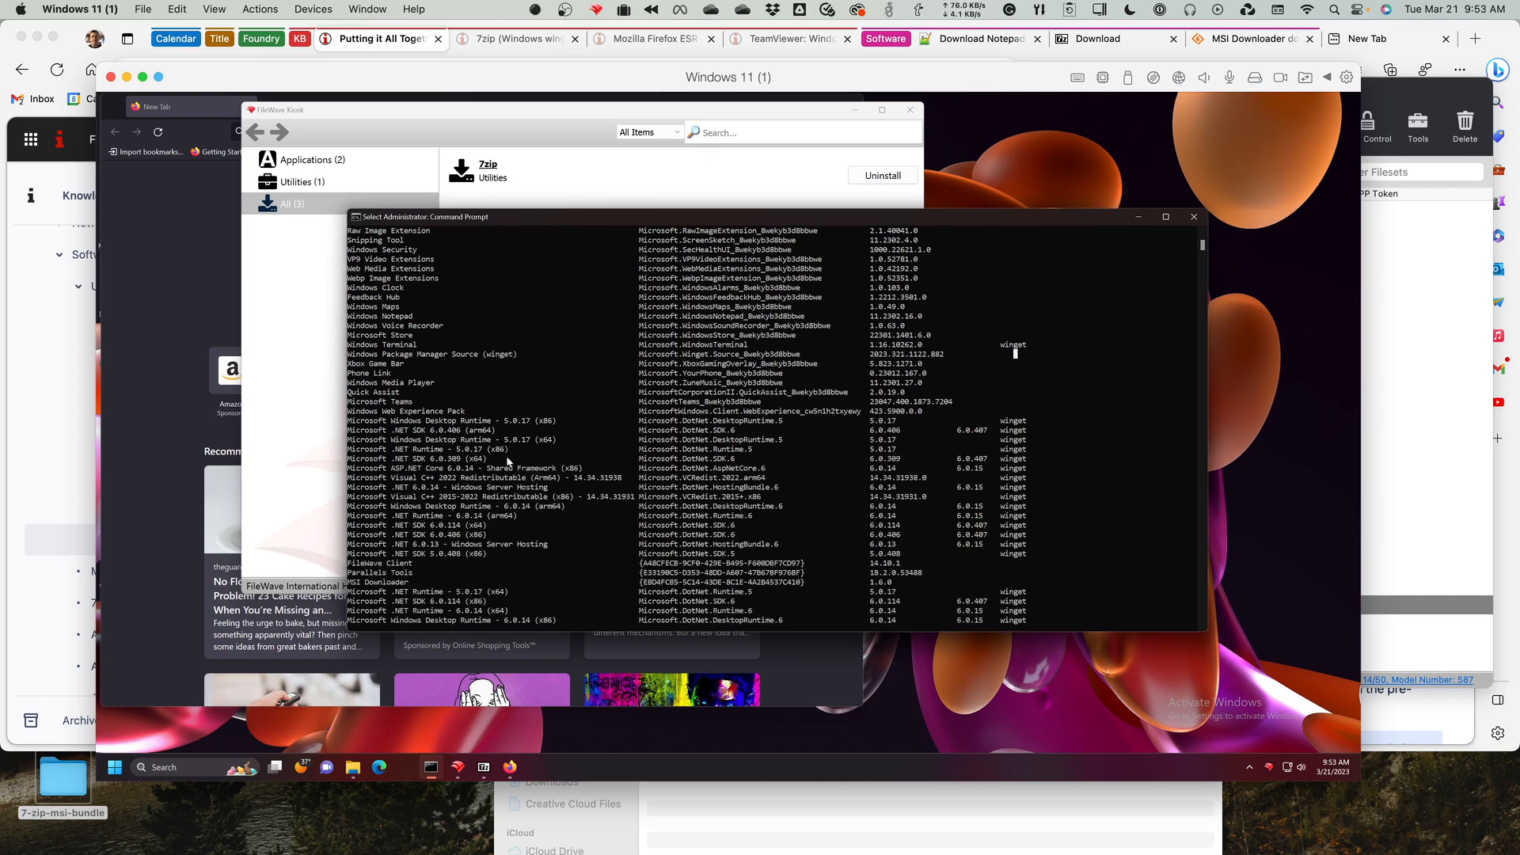
{"action": "scroll", "coordinate": [508, 461], "scroll_direction": "down", "scroll_amount": 4}
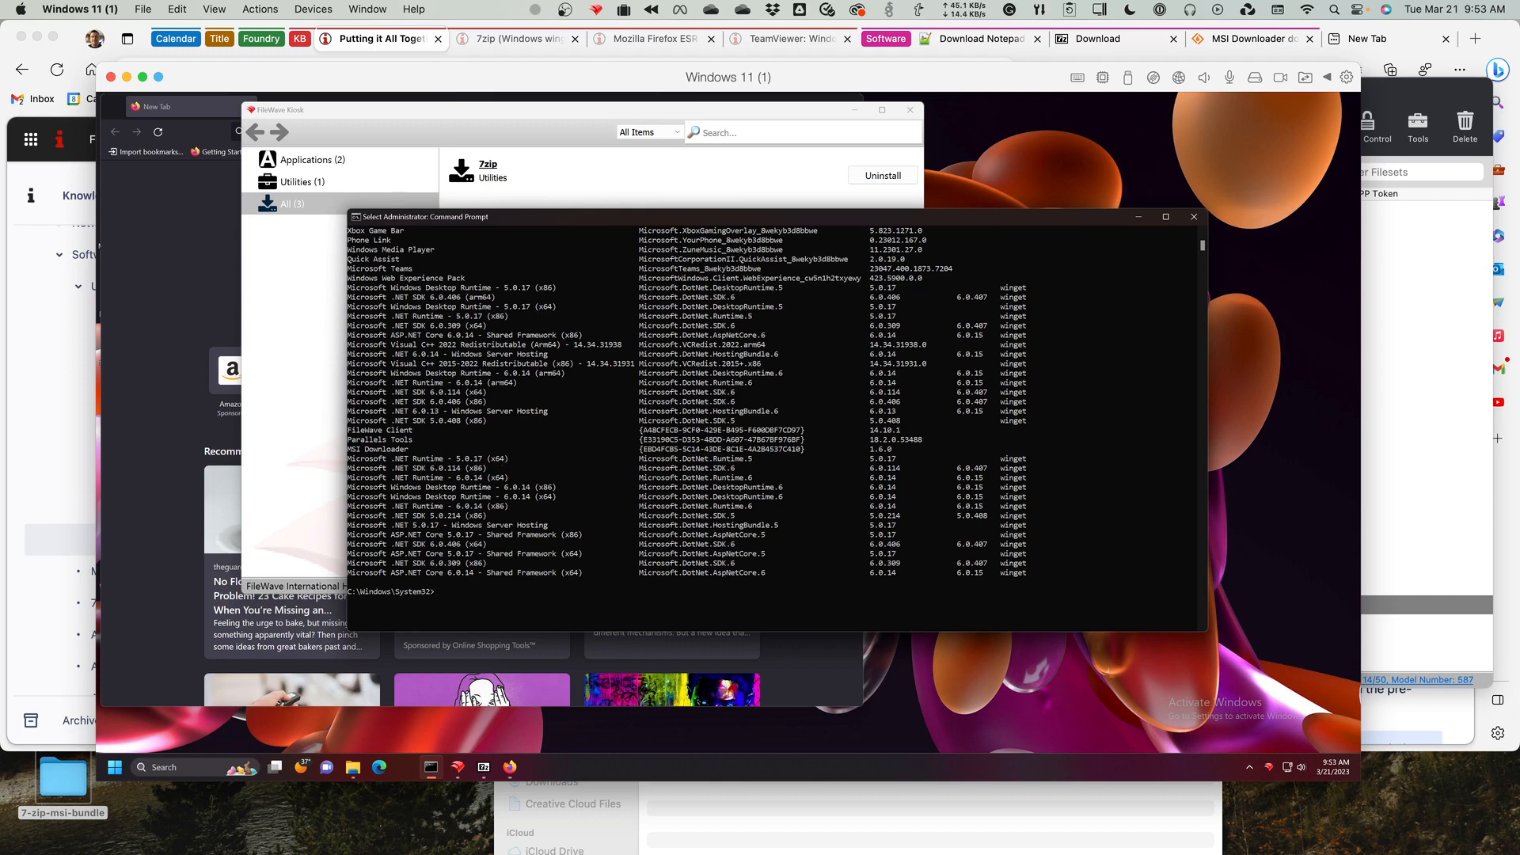
Switch to FileWave Admin, inspect the contents and available revisions of the 7Zip (exe) fileset, and close its window.
{"action": "key", "text": "super+Tab"}
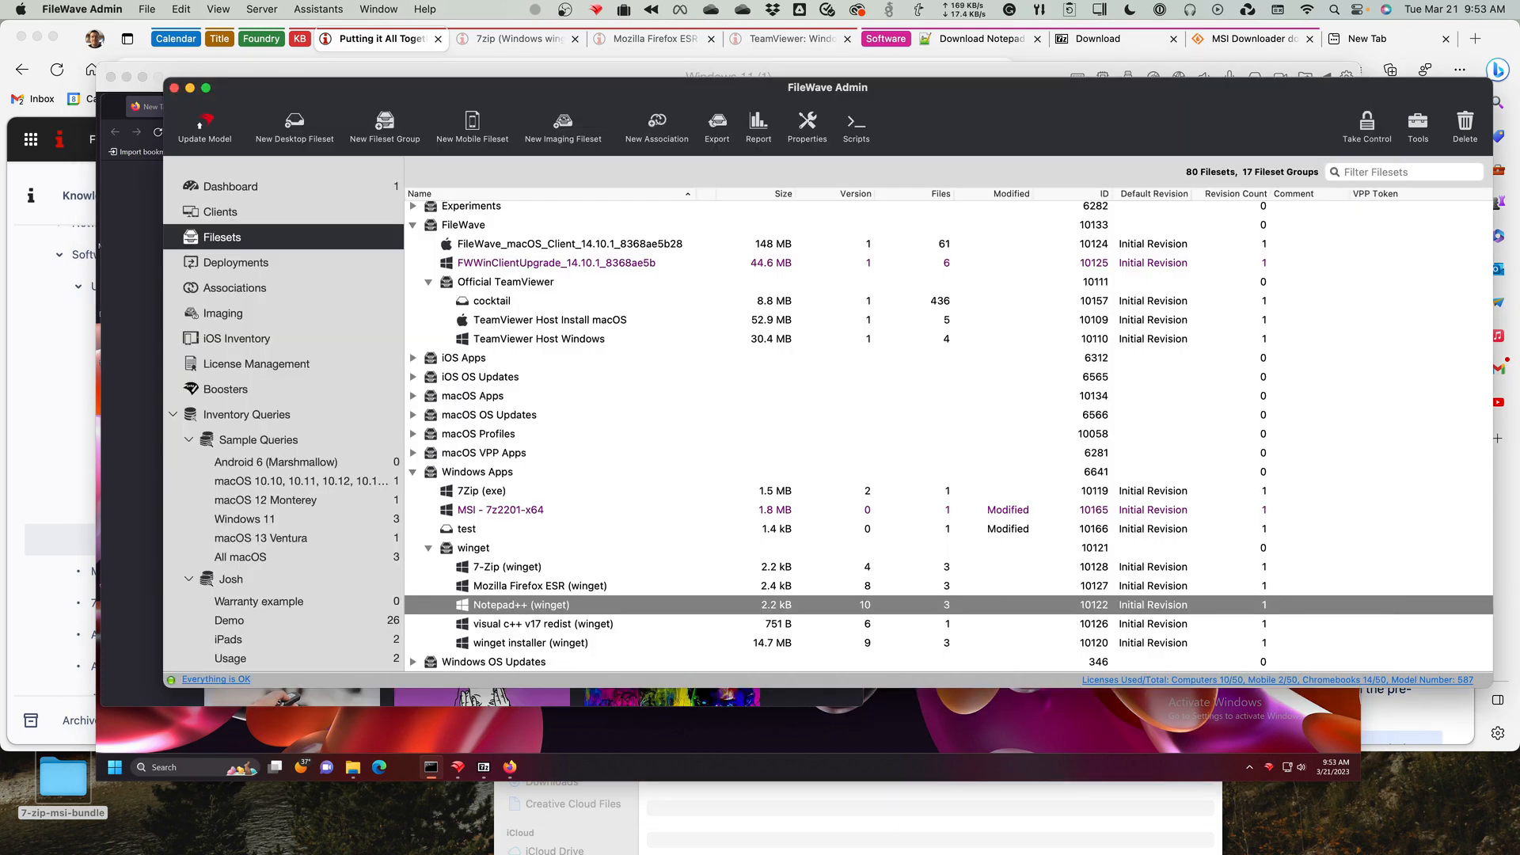
{"action": "left_click", "coordinate": [480, 496]}
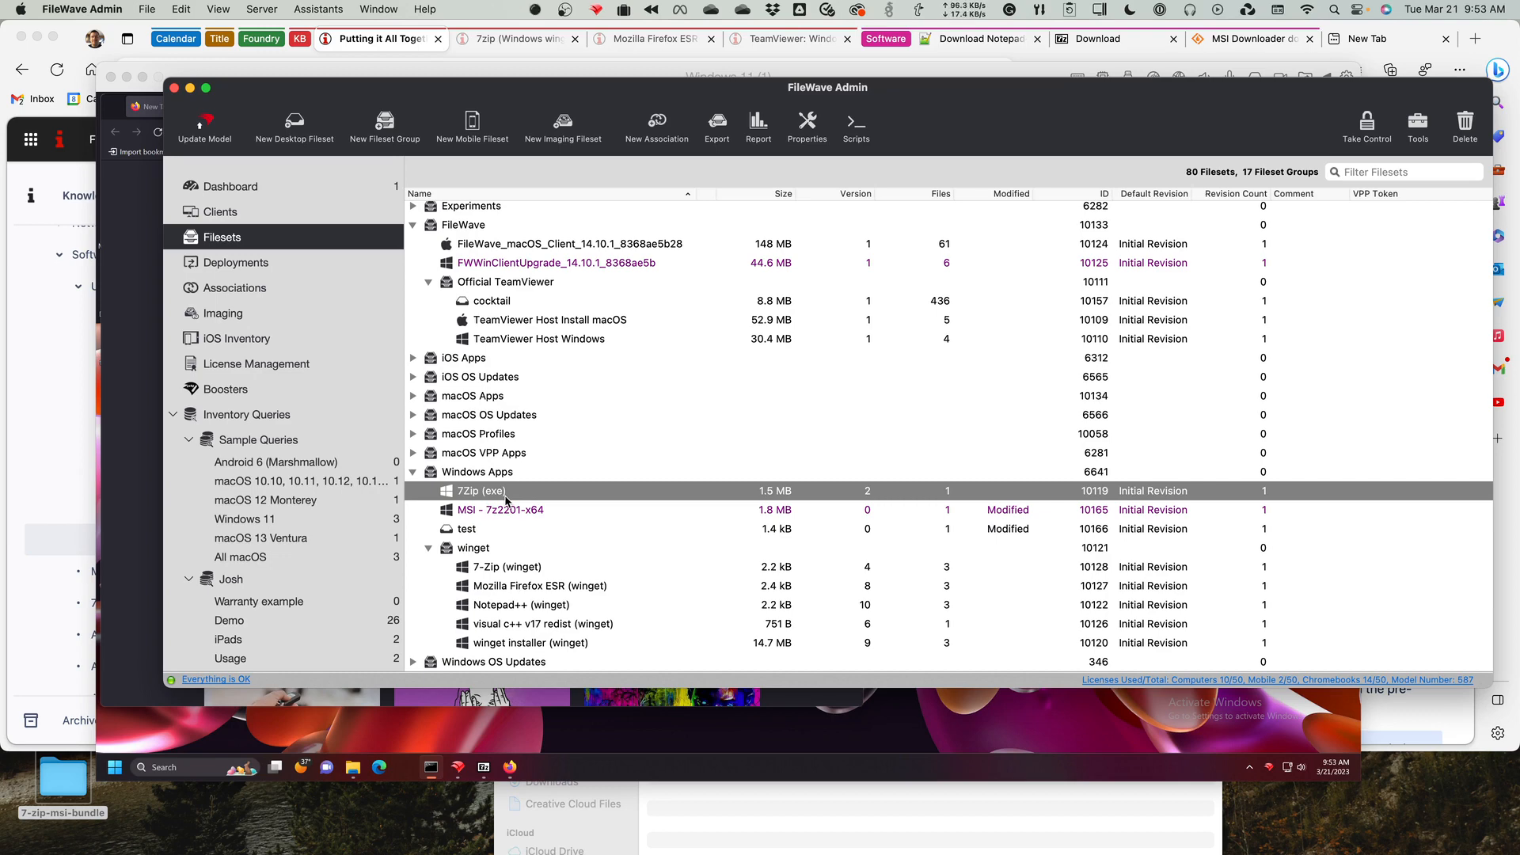
{"action": "left_click", "coordinate": [503, 574]}
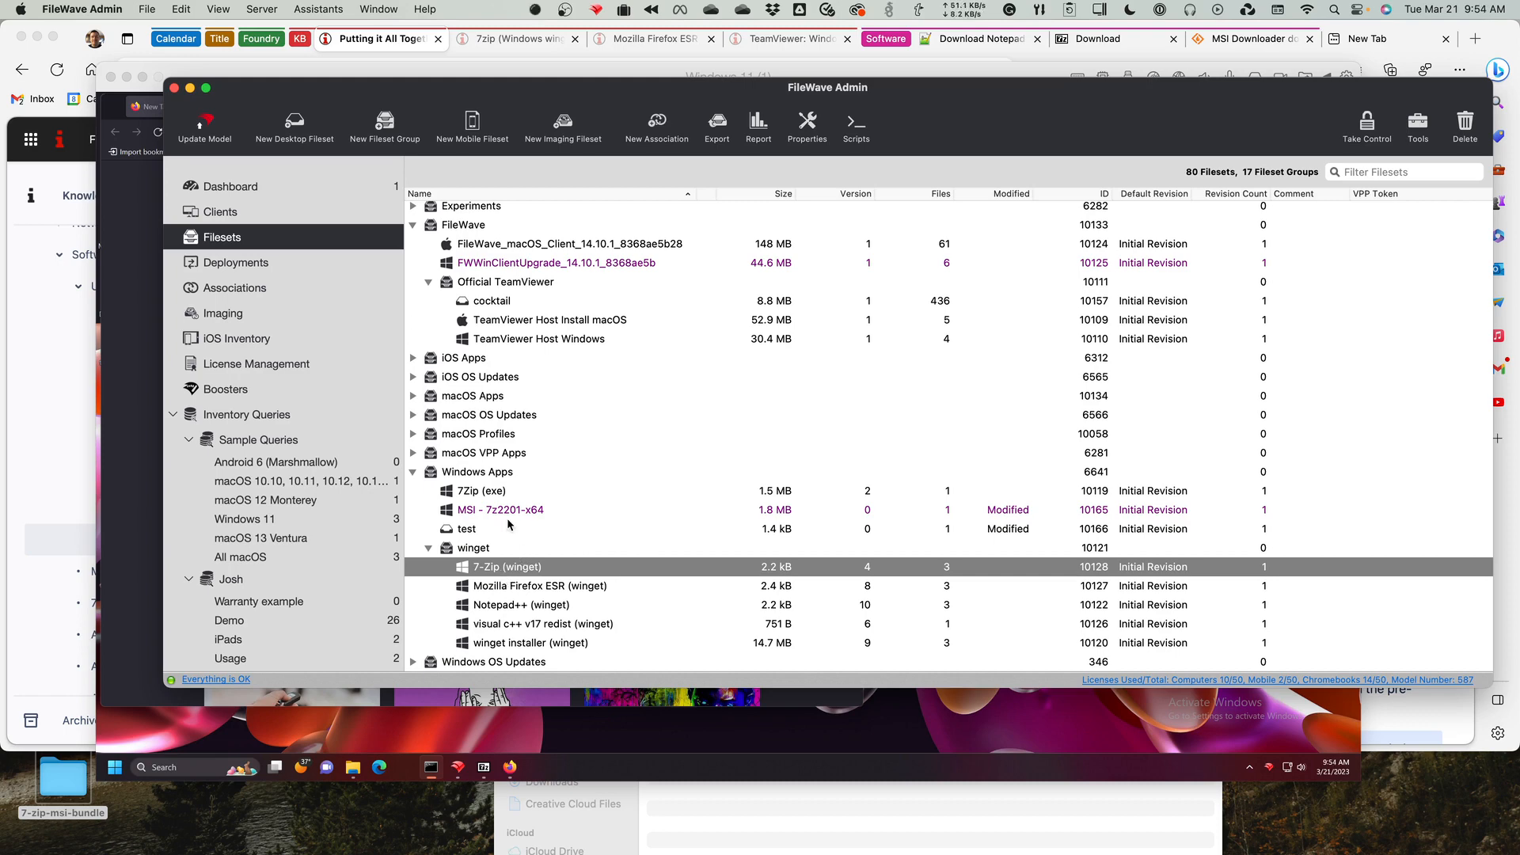
{"action": "left_click", "coordinate": [504, 493]}
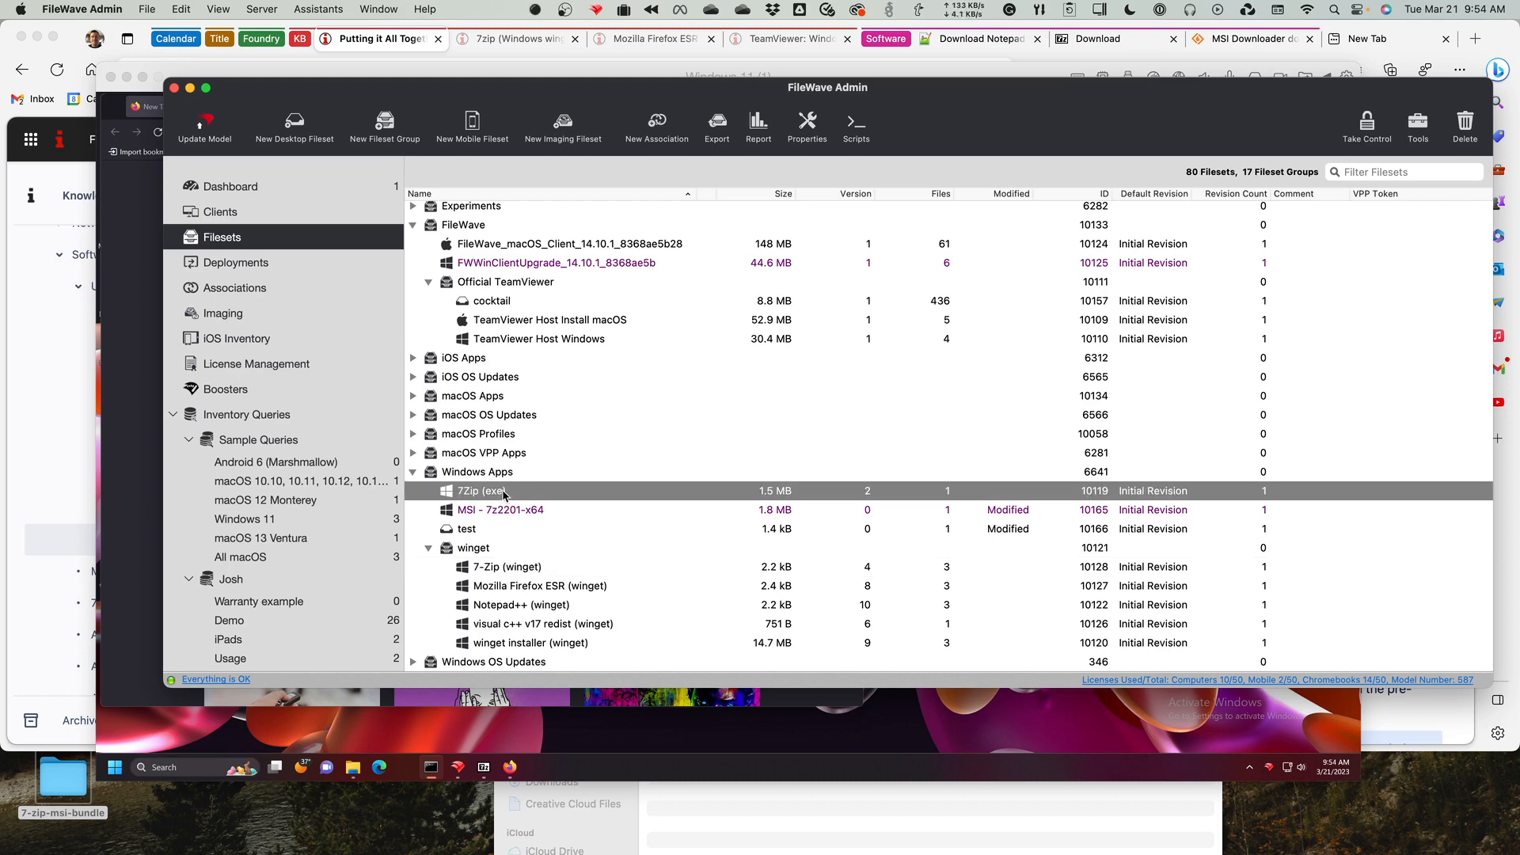
{"action": "double_click", "coordinate": [503, 492]}
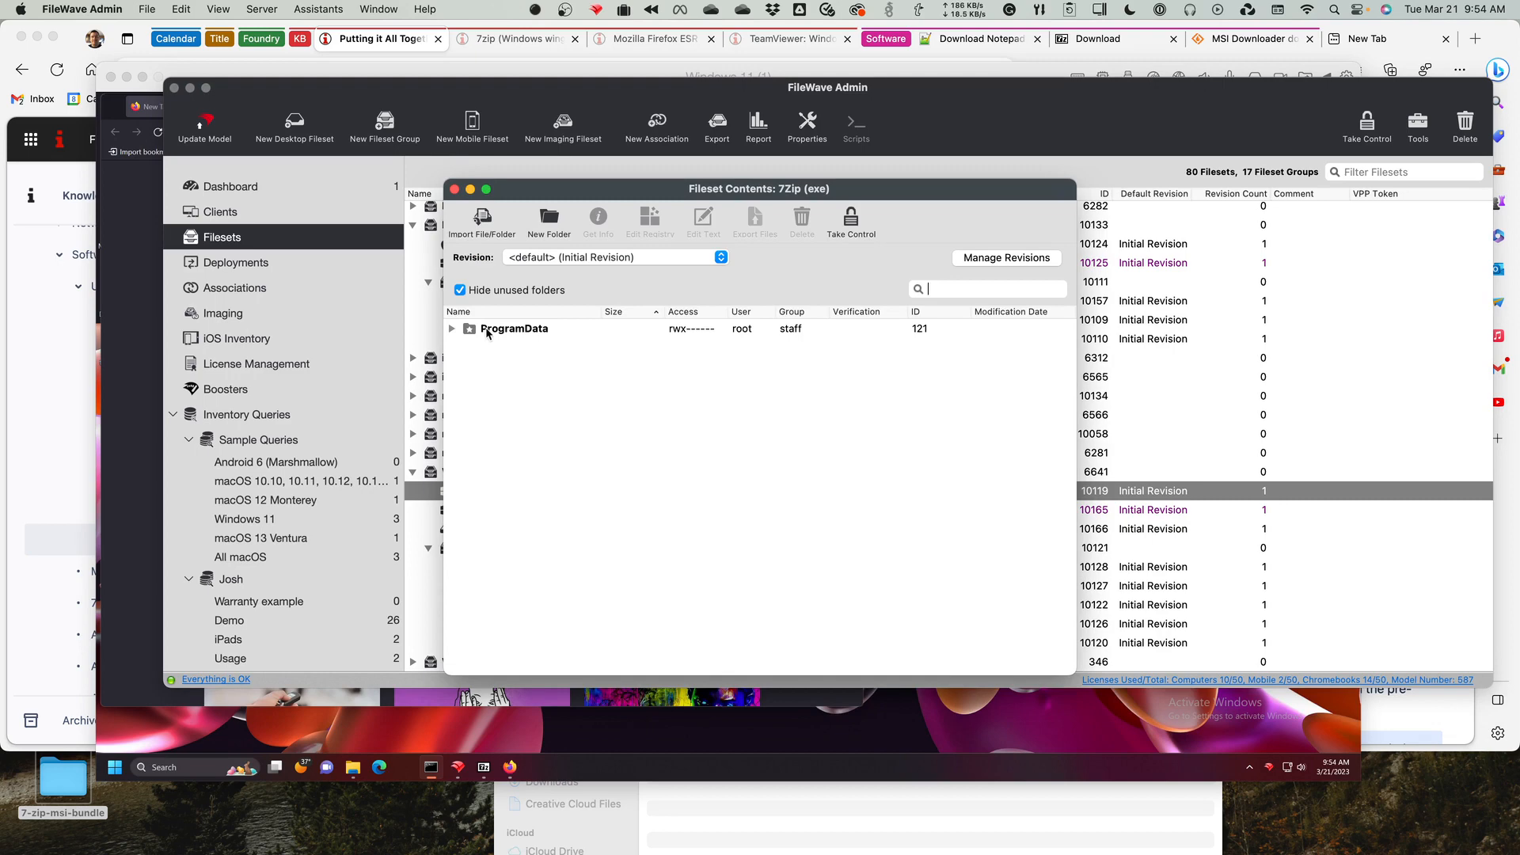
{"action": "left_click", "coordinate": [607, 257]}
{"action": "left_click", "coordinate": [605, 255]}
{"action": "left_click", "coordinate": [453, 190]}
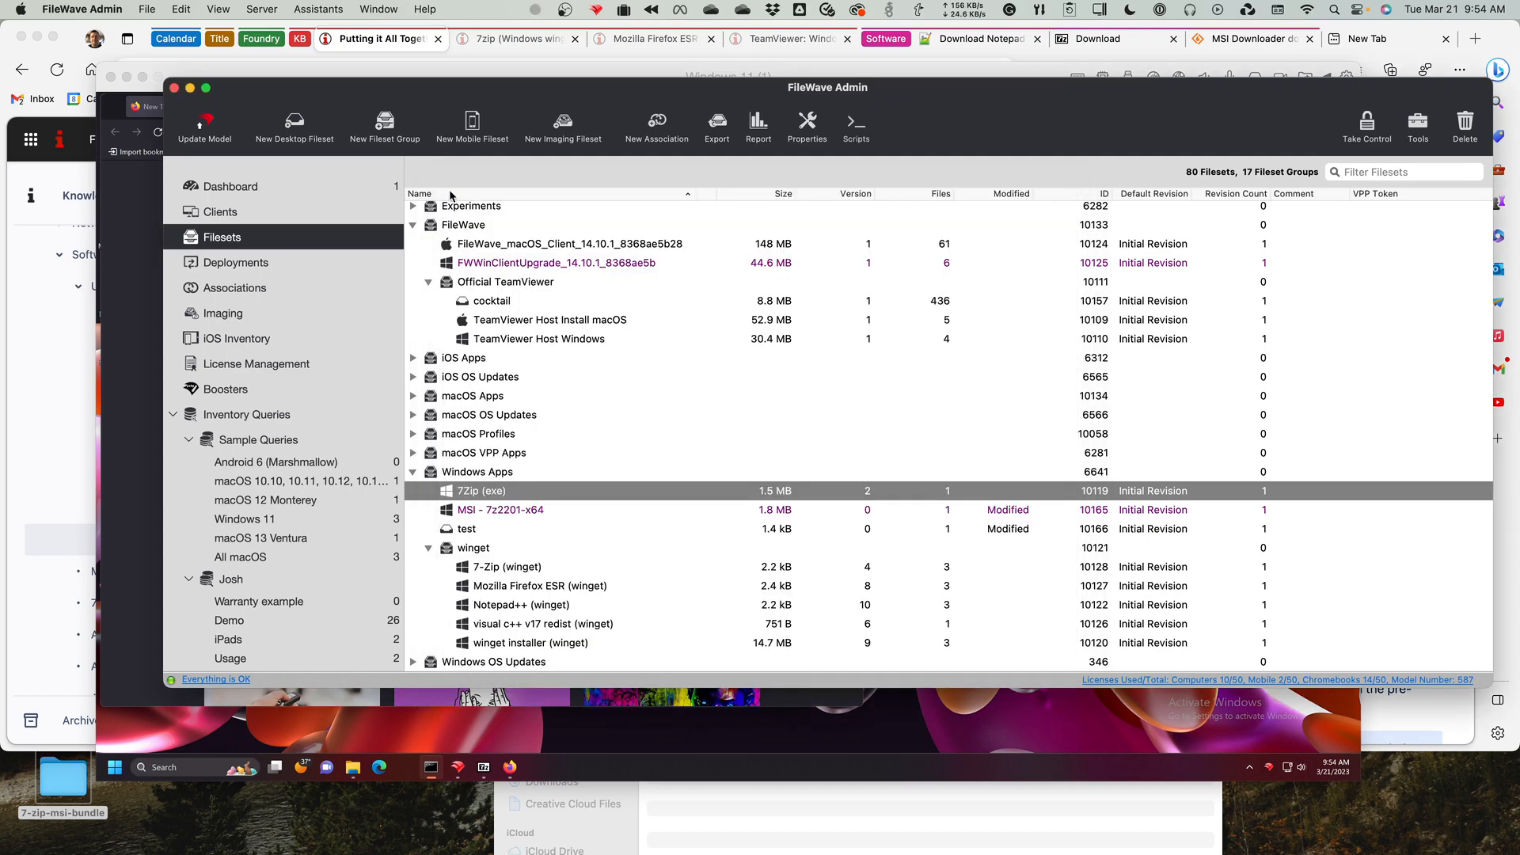
Expand the macOS Apps fileset group and look through its filesets, including Install Rosetta 2 and BBEdit.
{"action": "left_click", "coordinate": [412, 418], "text": "shift"}
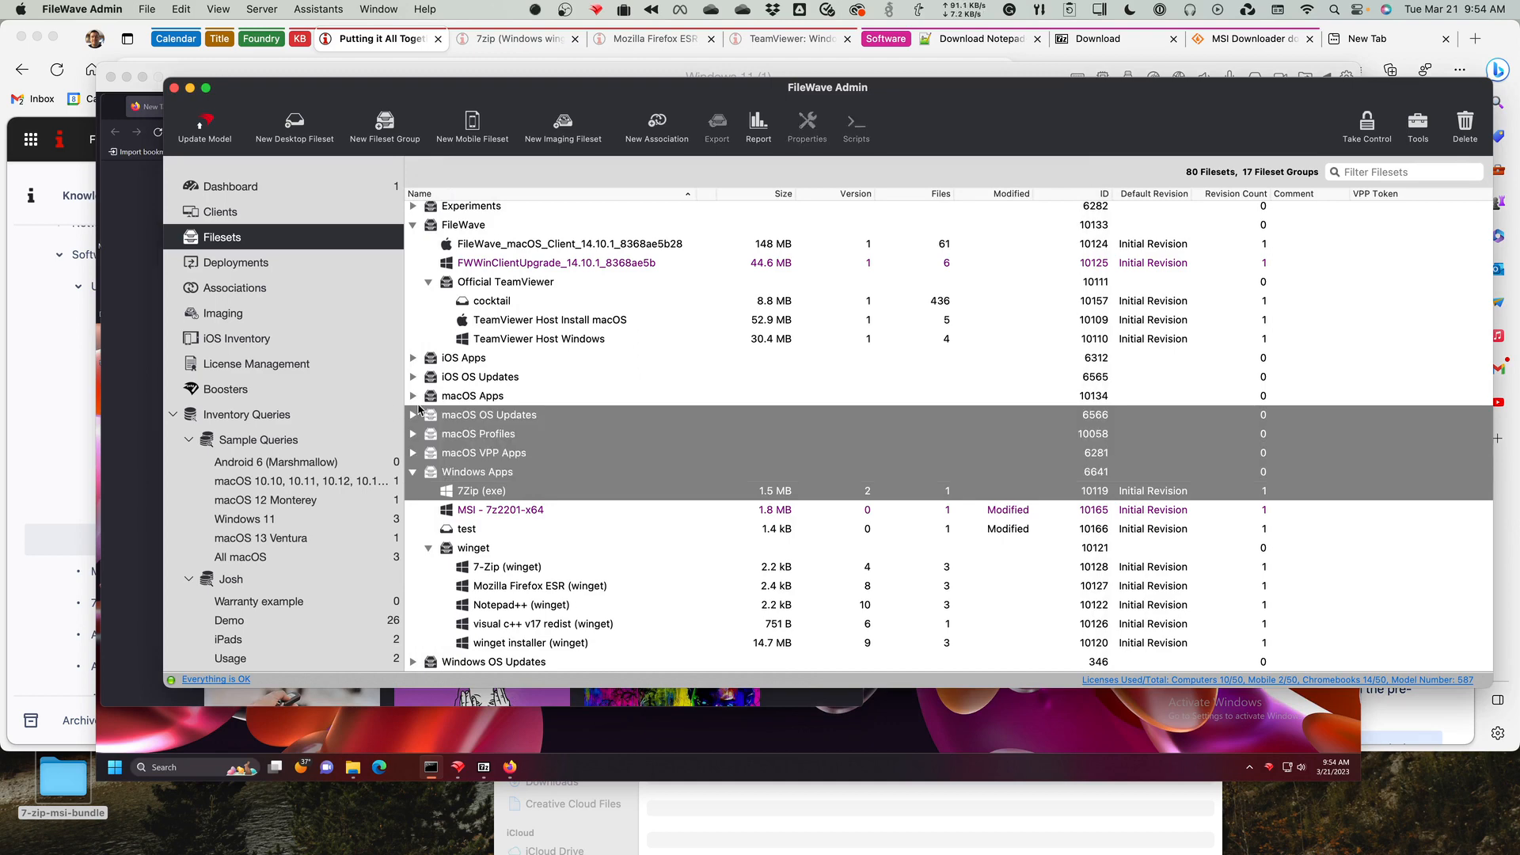
{"action": "left_click", "coordinate": [412, 396]}
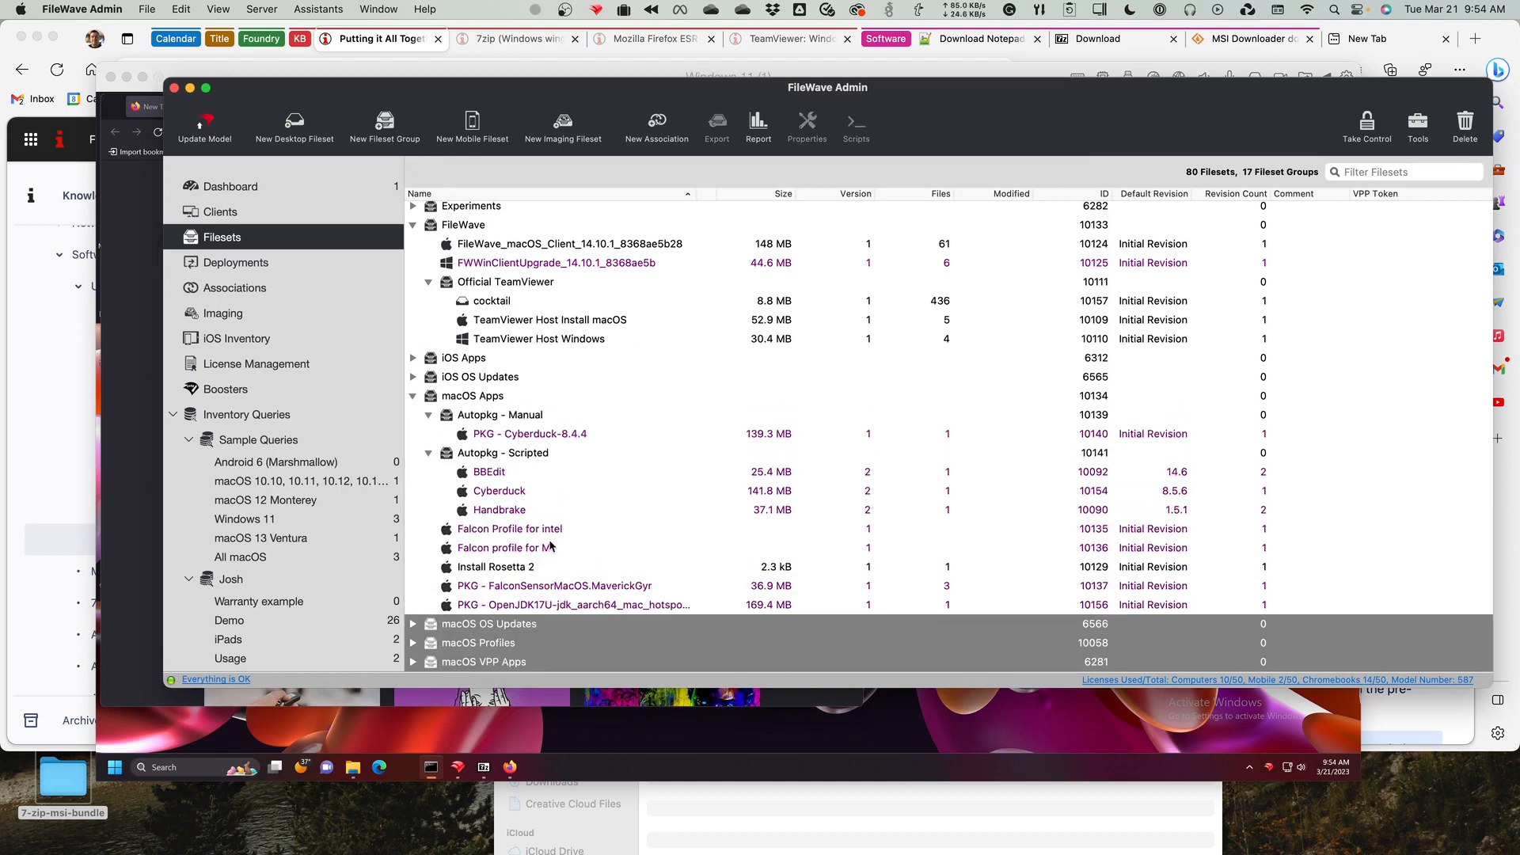
{"action": "scroll", "coordinate": [514, 567], "scroll_direction": "down", "scroll_amount": 2}
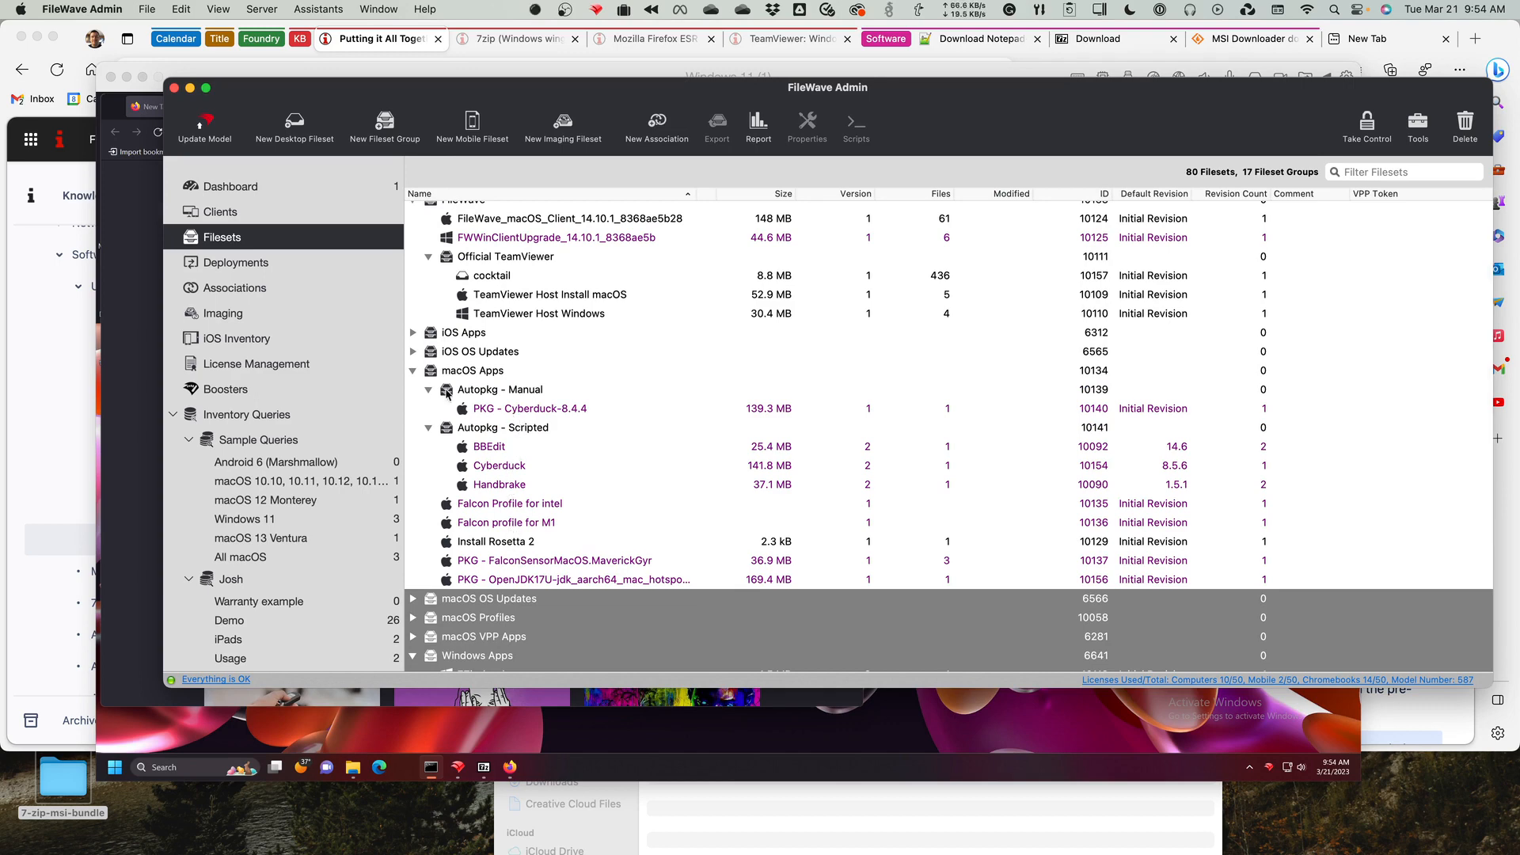
{"action": "left_click", "coordinate": [516, 505]}
{"action": "left_click", "coordinate": [526, 541]}
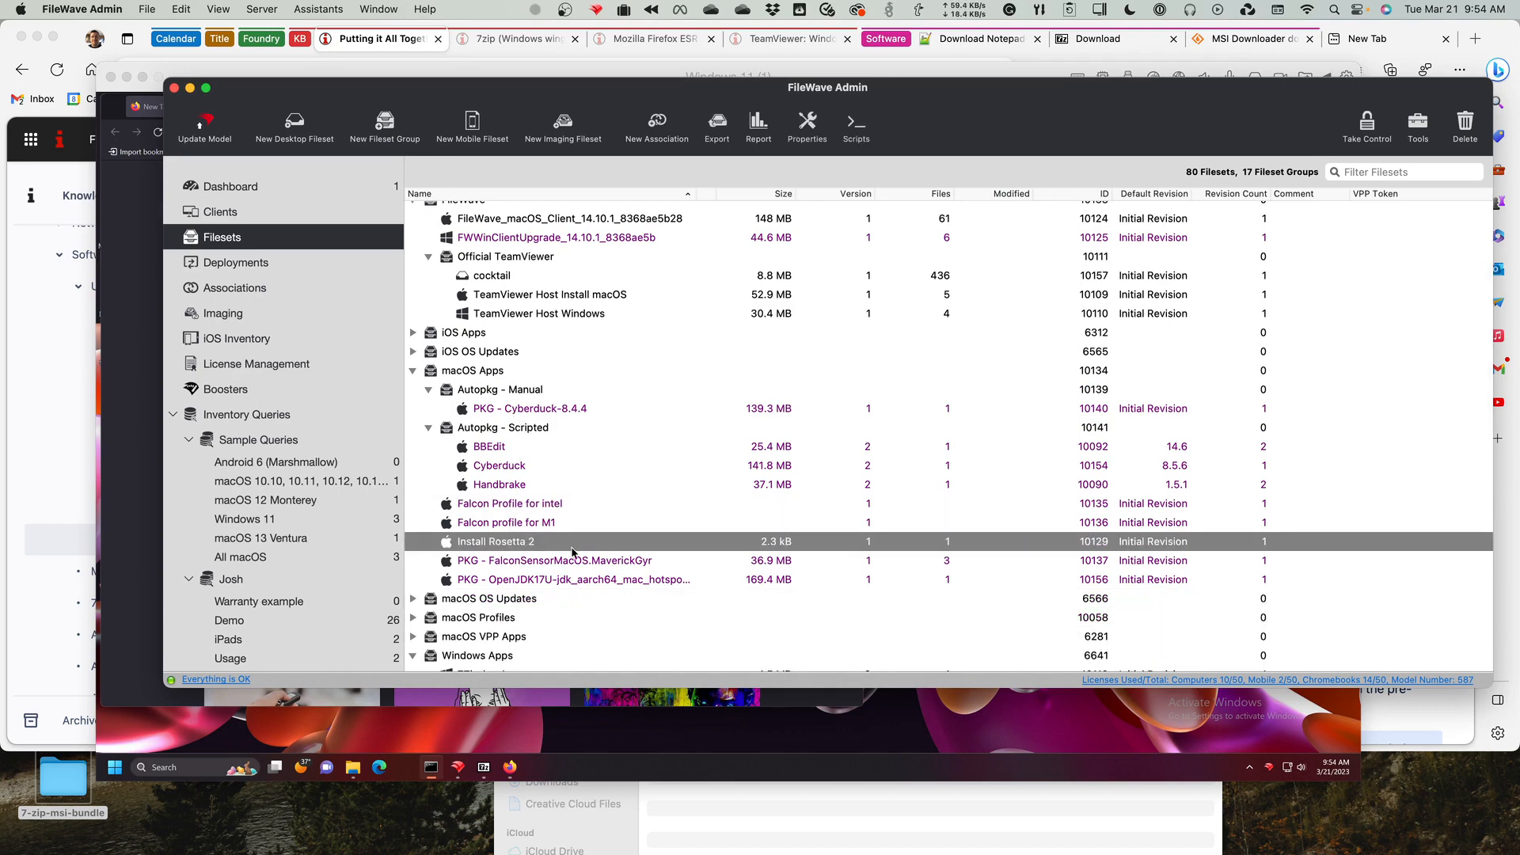
{"action": "left_click", "coordinate": [493, 449]}
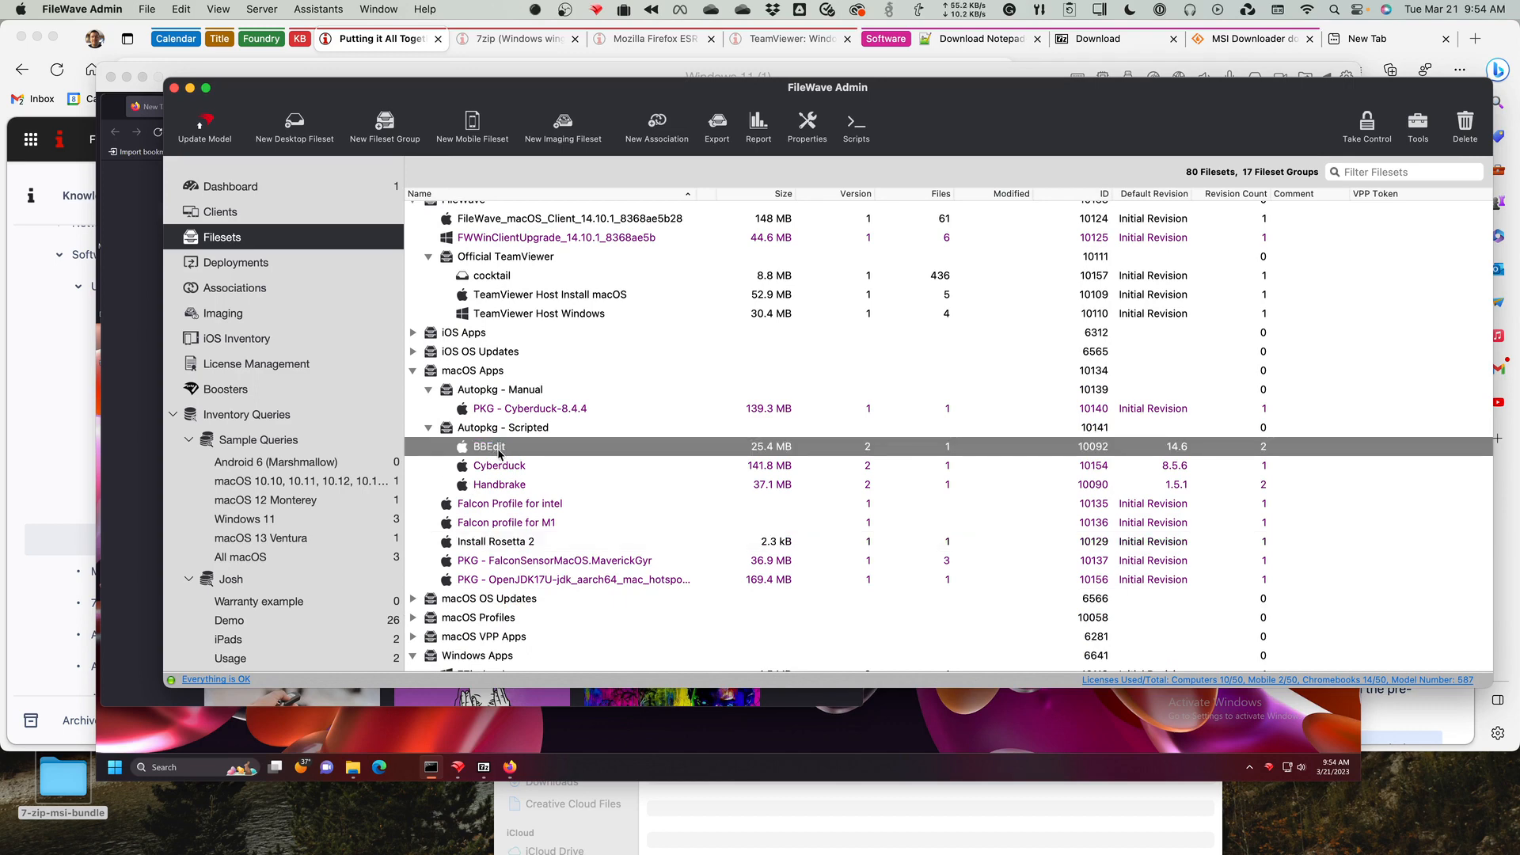
Open the Handbrake fileset contents, compare its default 1.5.1 and 1.6.1 revisions, and close the window.
{"action": "double_click", "coordinate": [495, 485]}
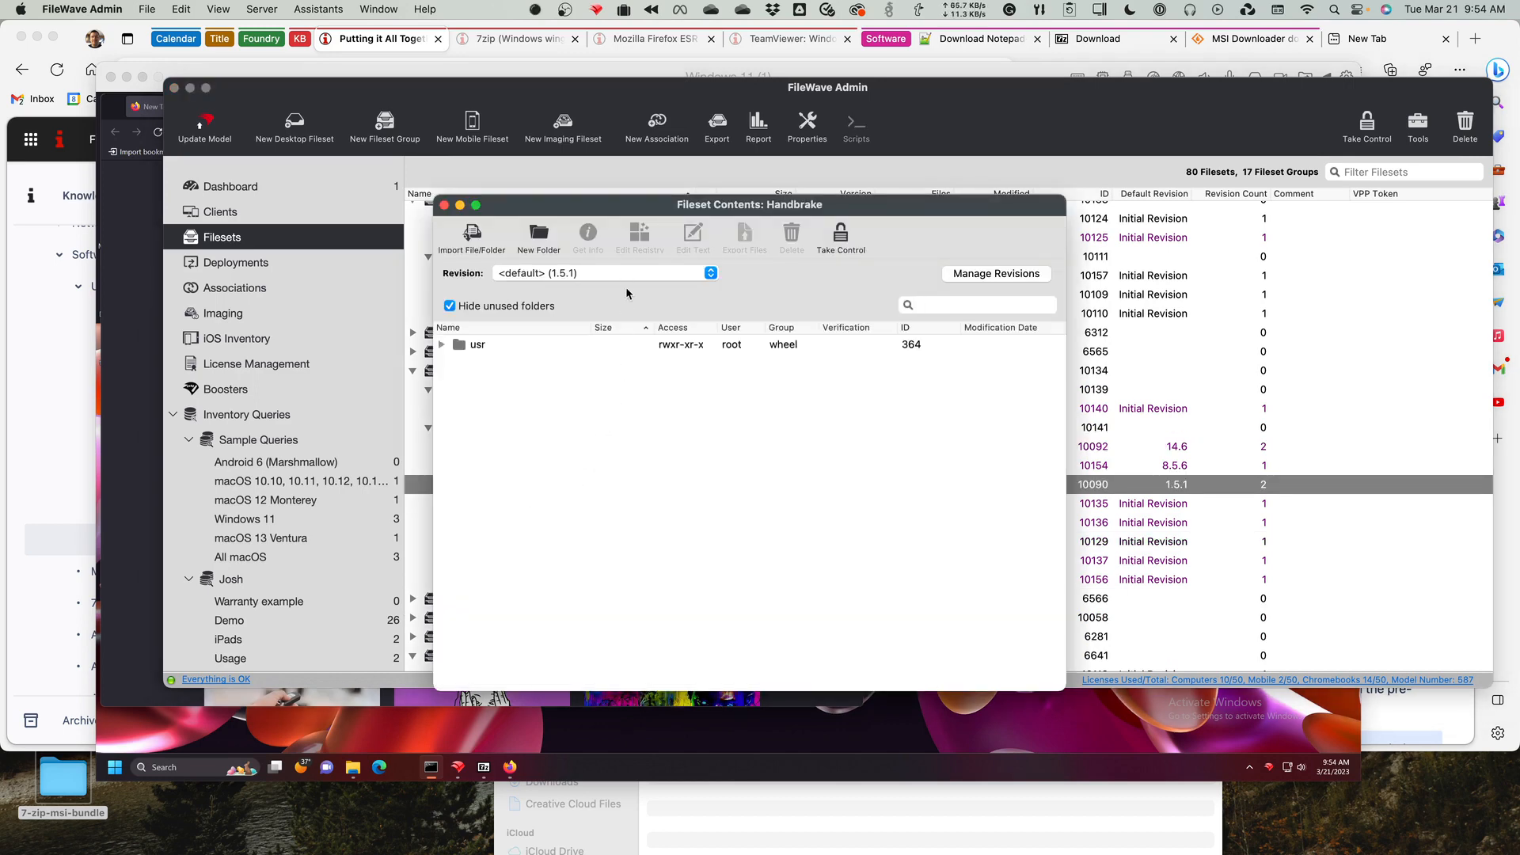
{"action": "left_click", "coordinate": [638, 272]}
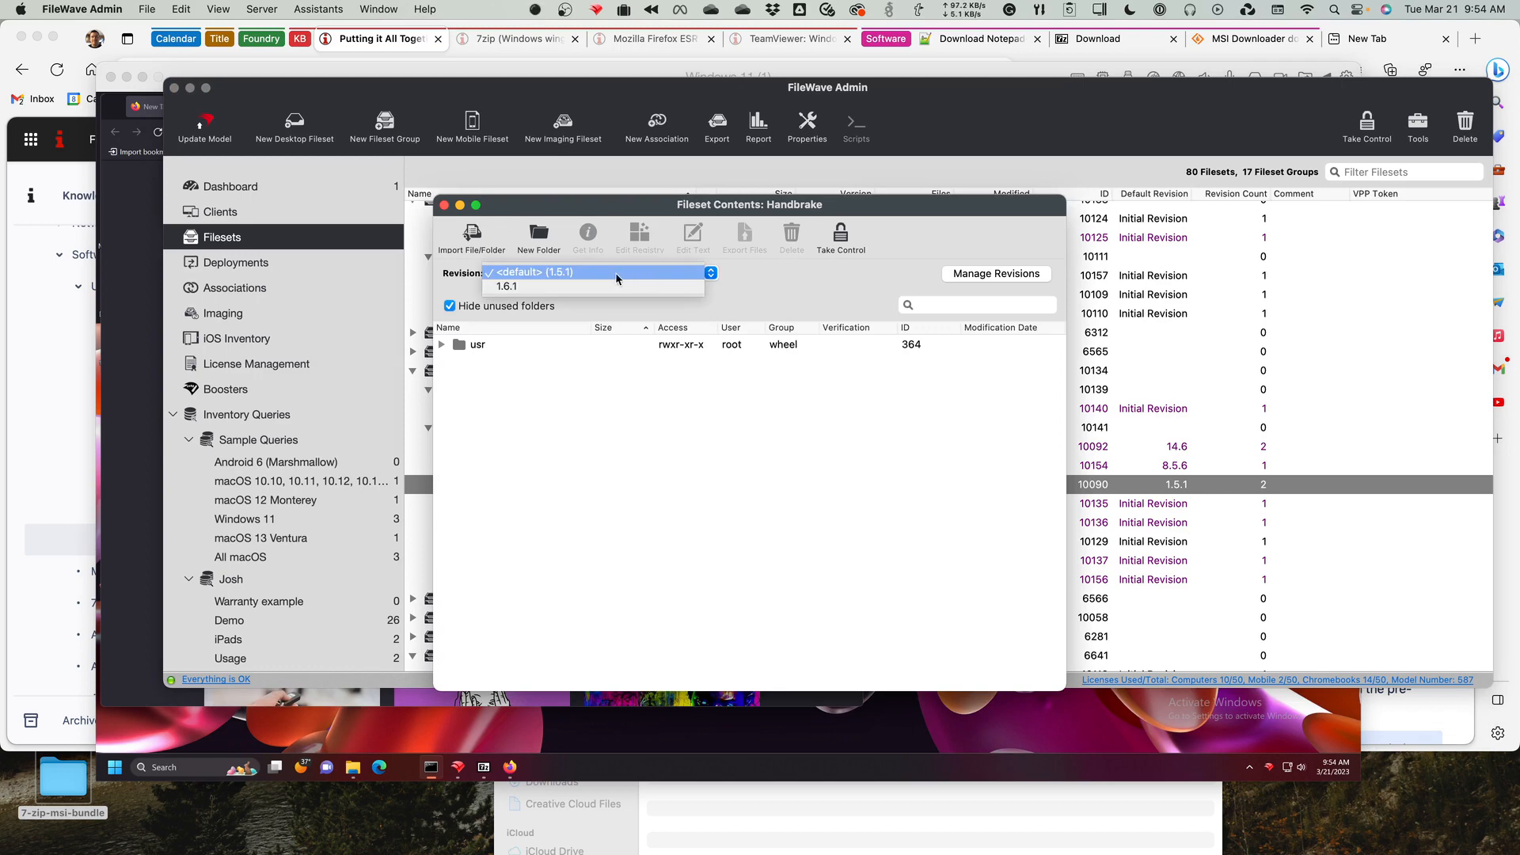
{"action": "left_click", "coordinate": [549, 287]}
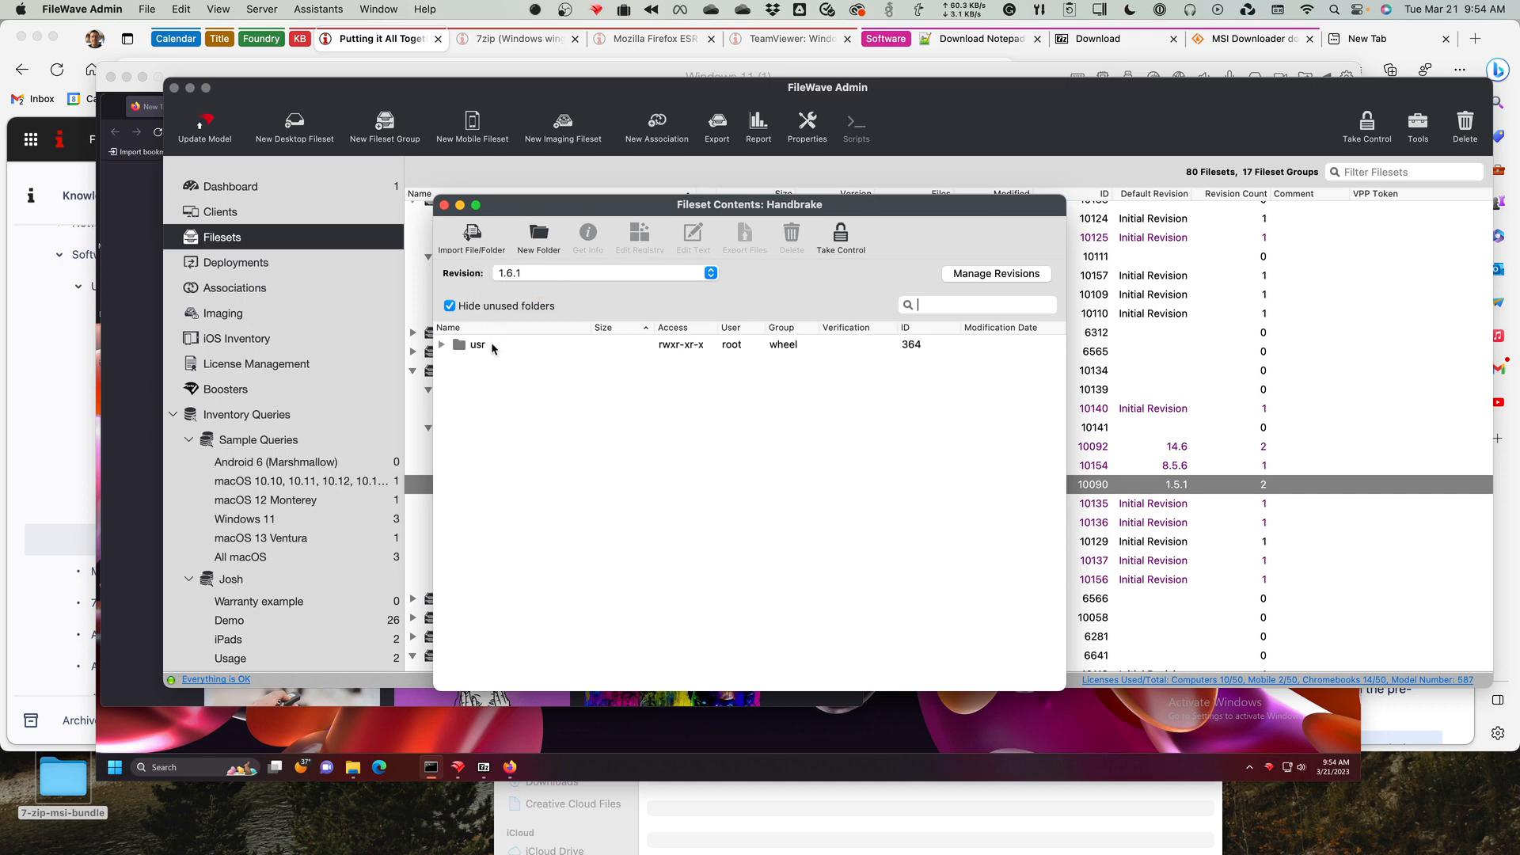
{"action": "left_click", "coordinate": [531, 274]}
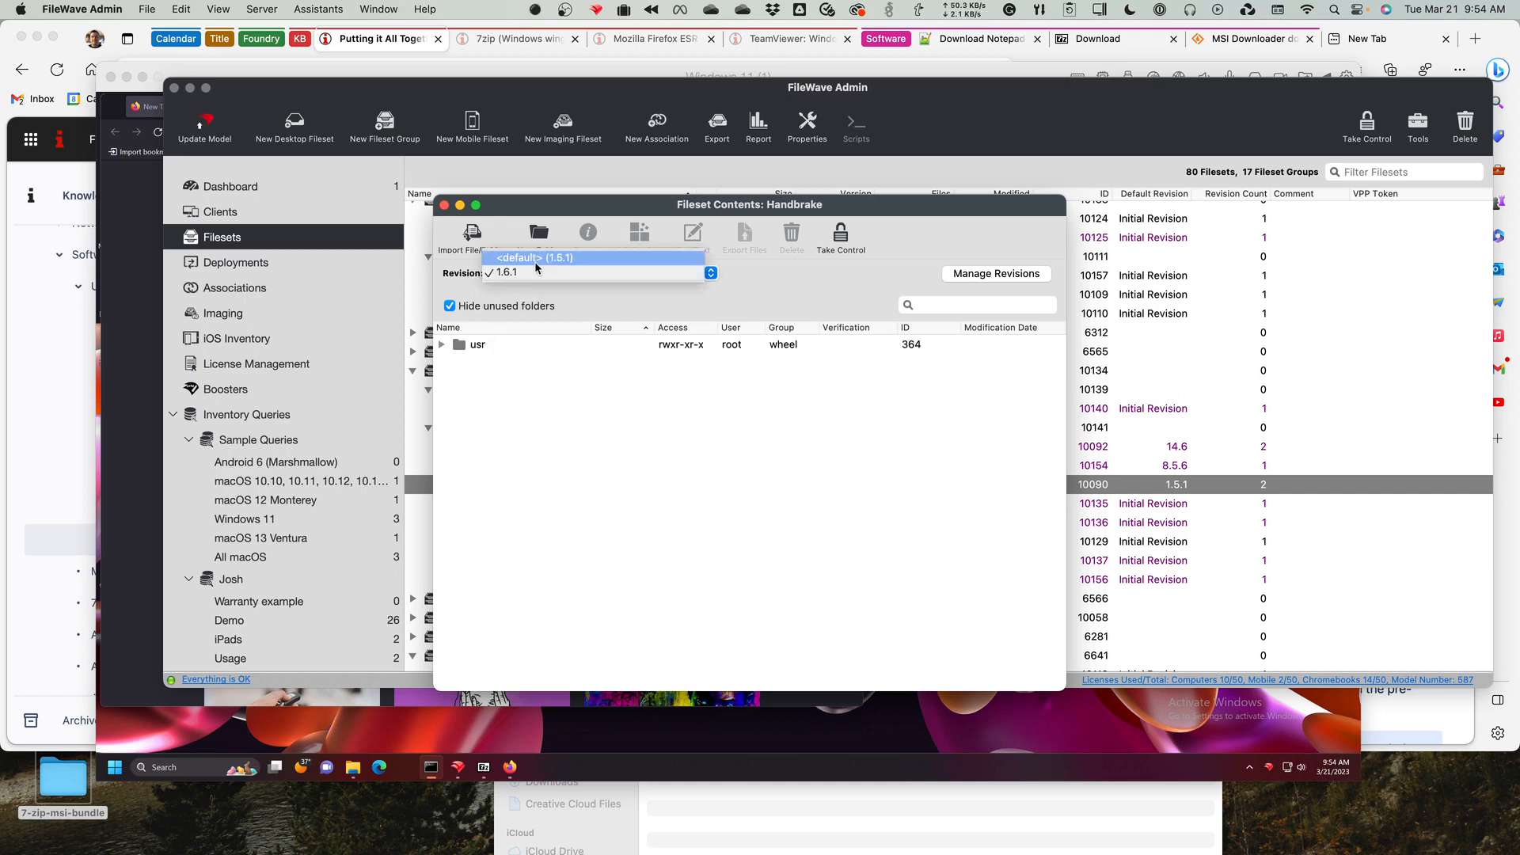
{"action": "left_click", "coordinate": [535, 260]}
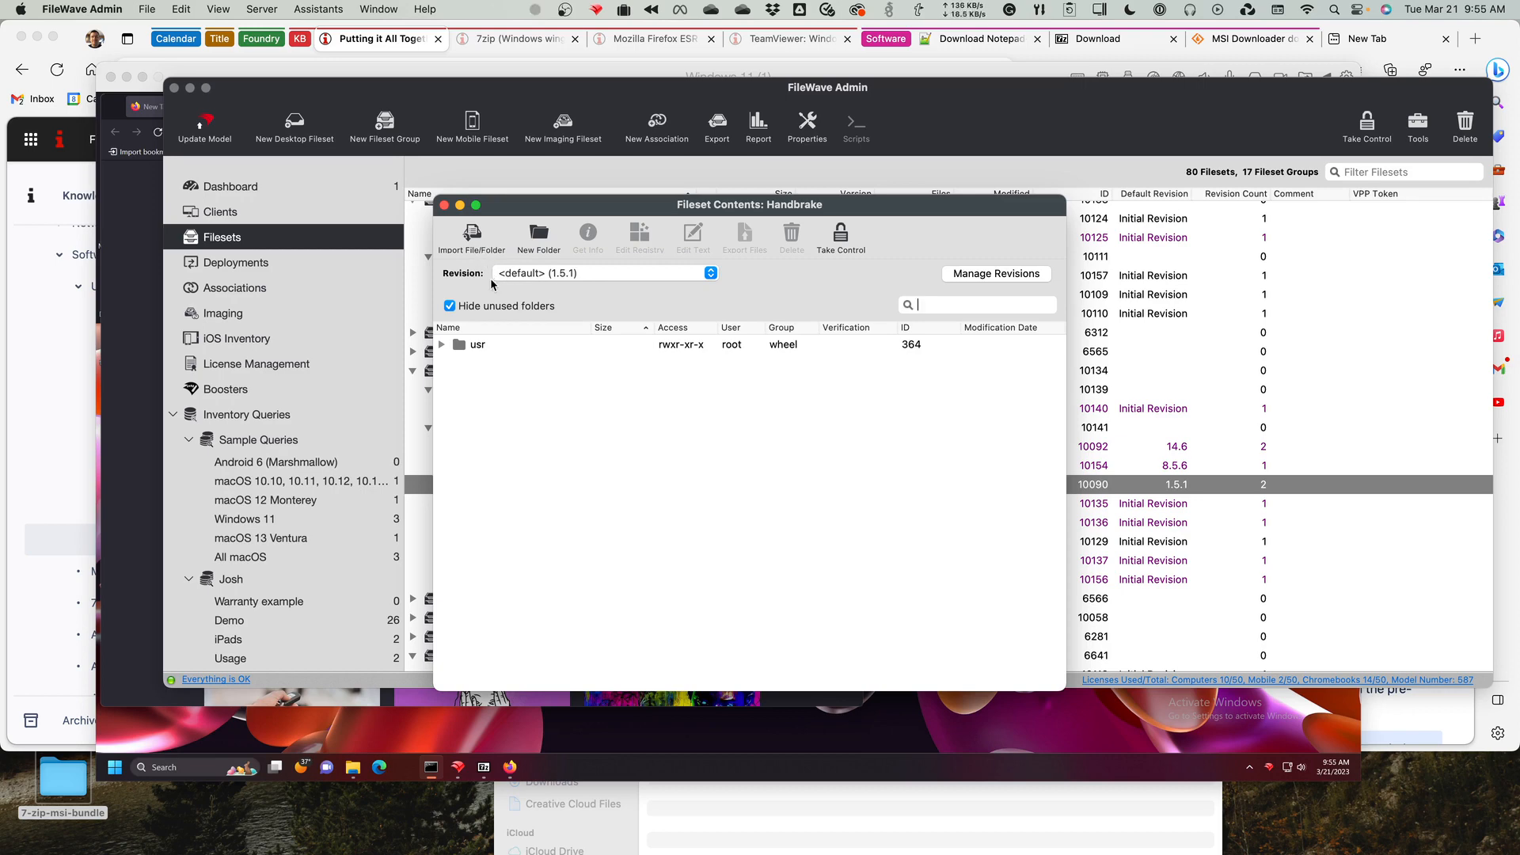
{"action": "left_click", "coordinate": [572, 277]}
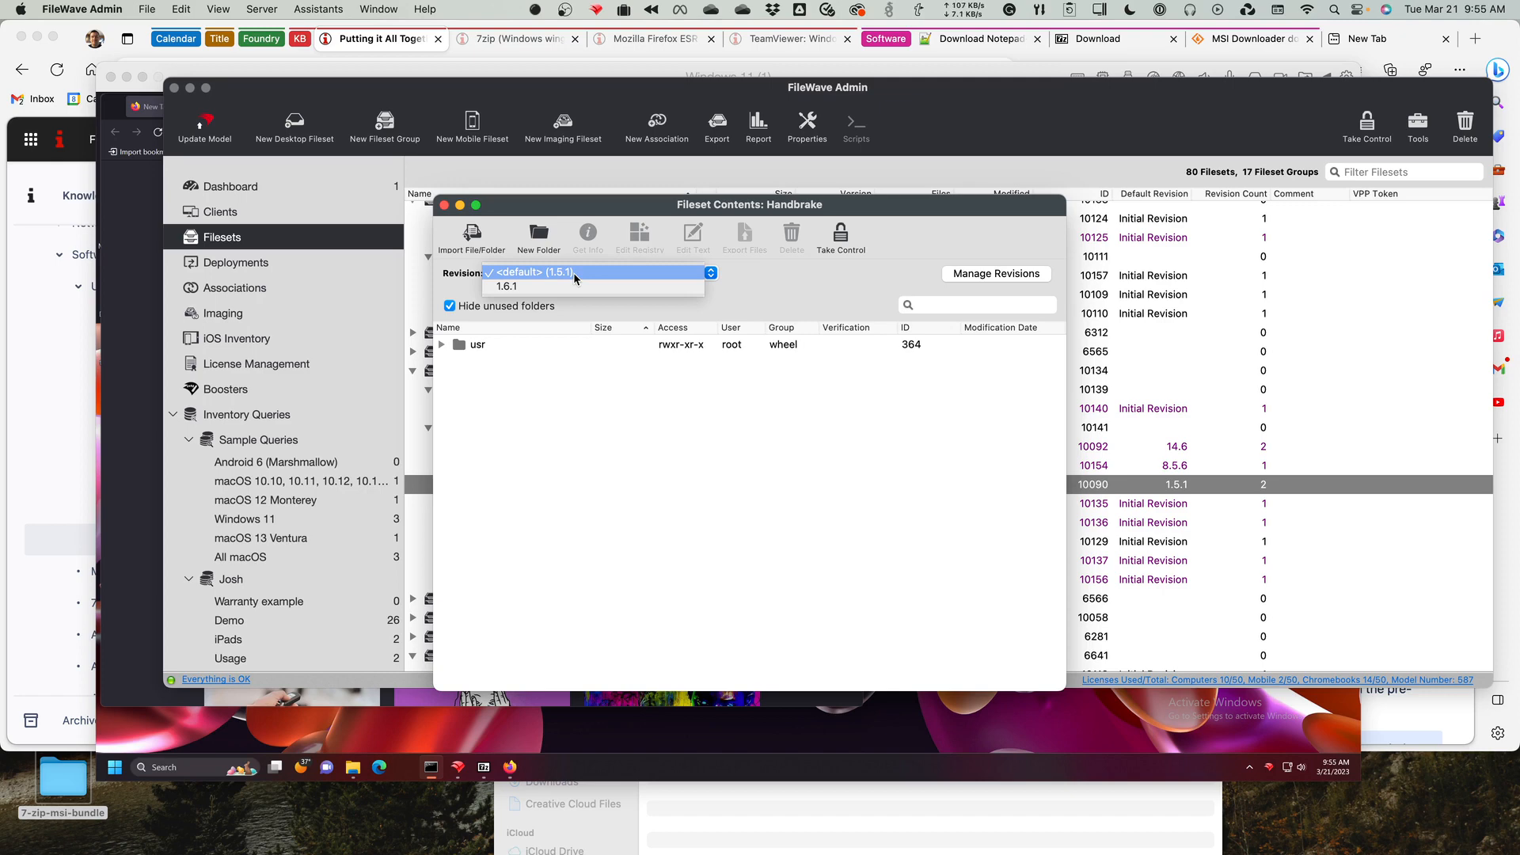
{"action": "left_click", "coordinate": [528, 273]}
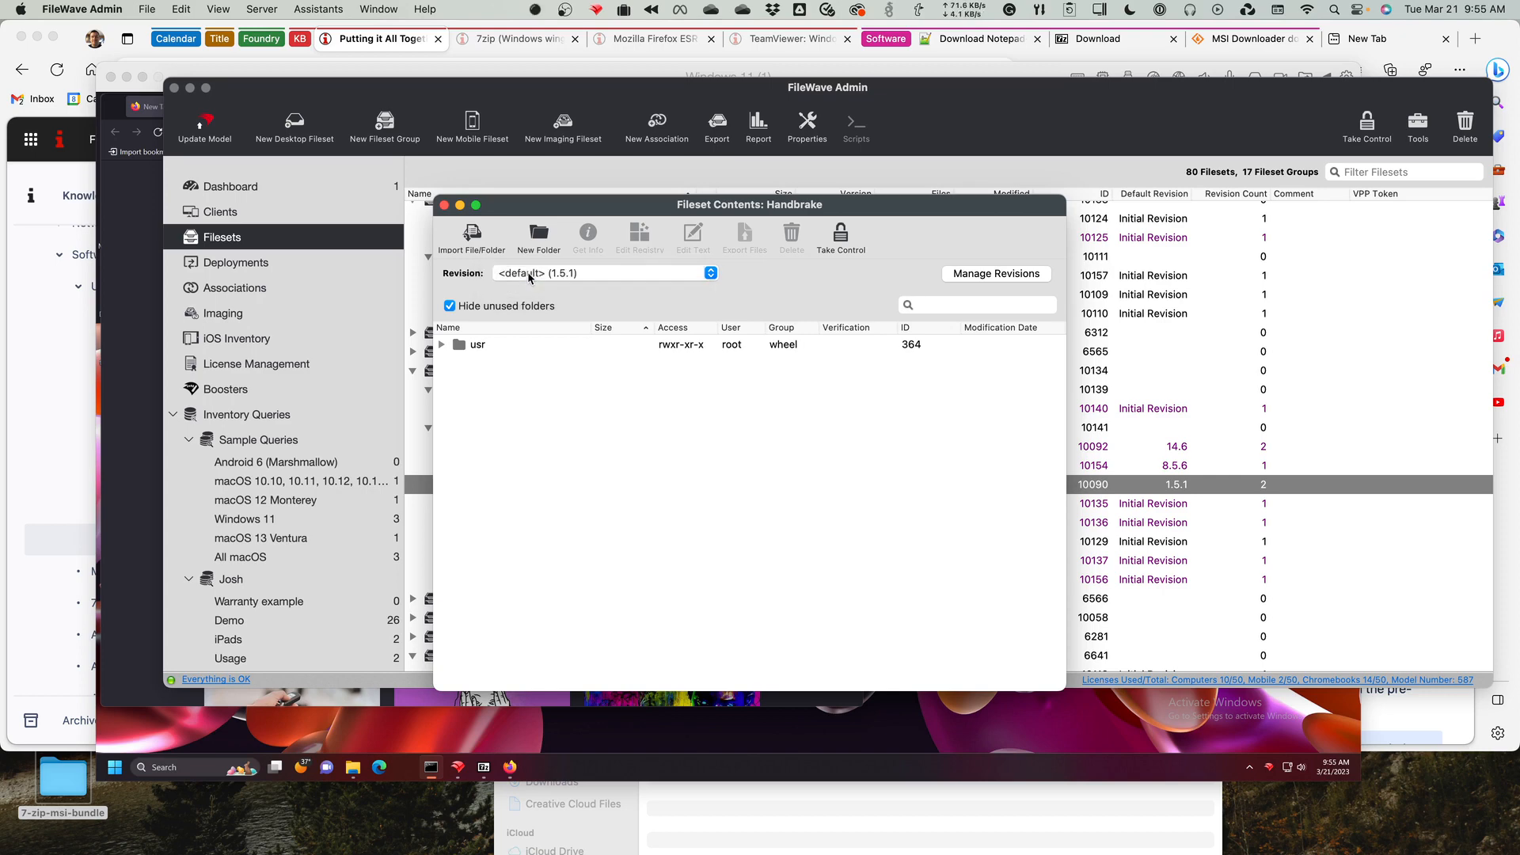
{"action": "left_click", "coordinate": [529, 274]}
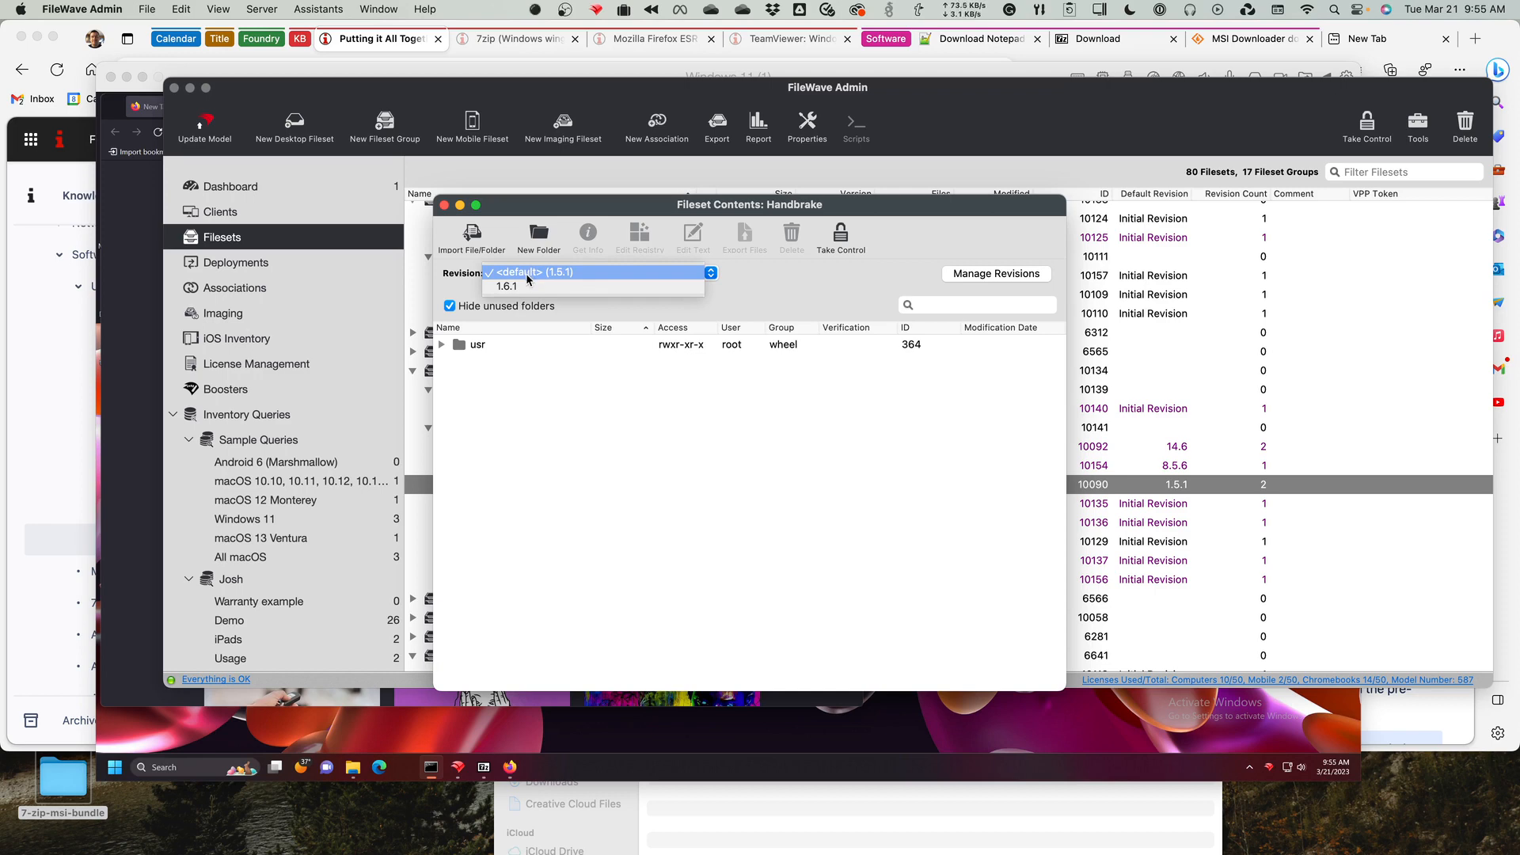
{"action": "left_click", "coordinate": [529, 288]}
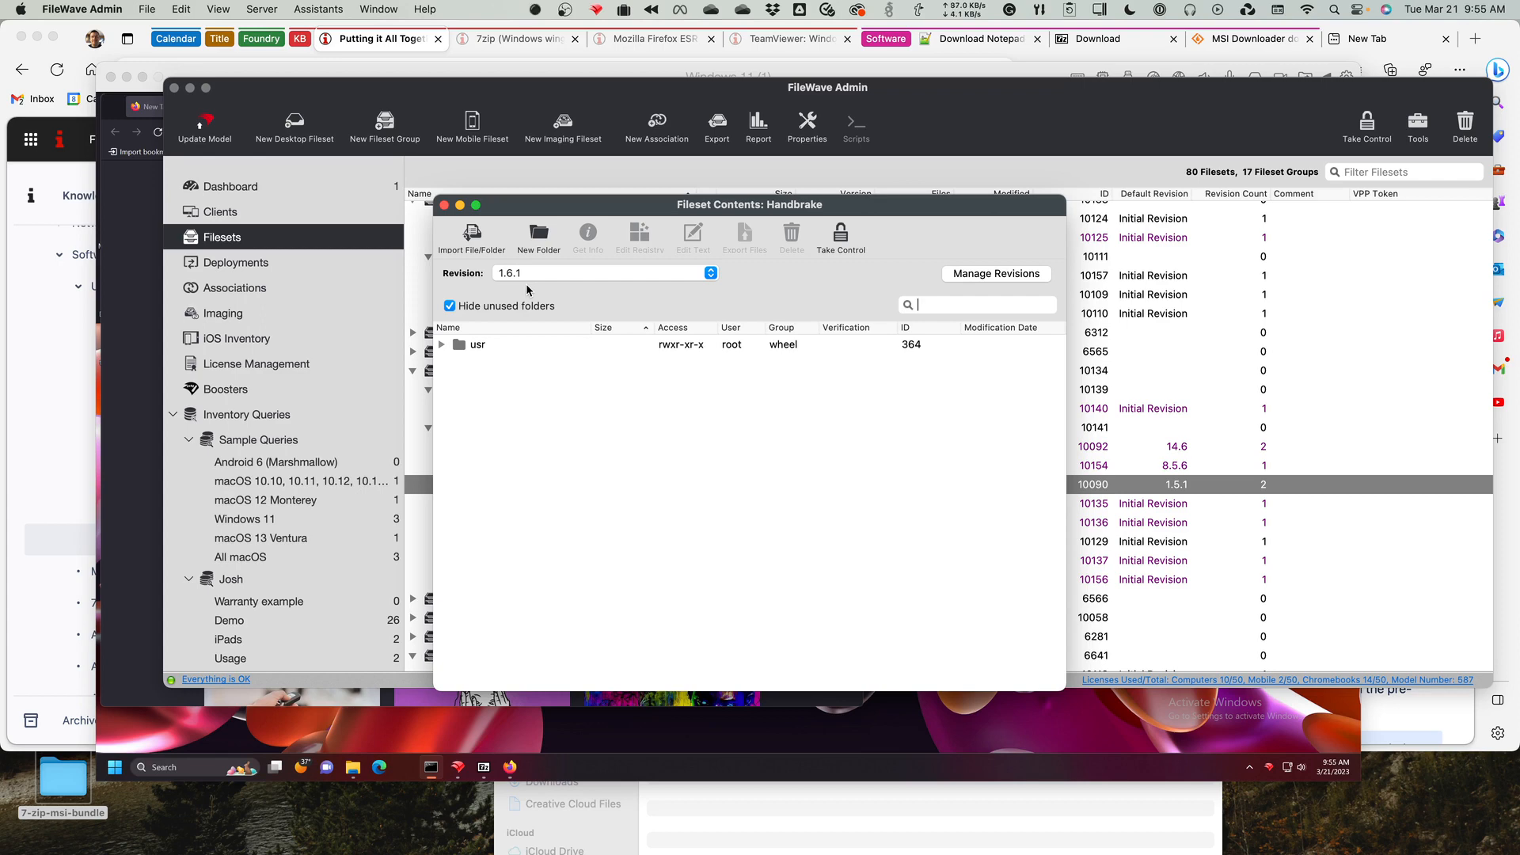
{"action": "left_click", "coordinate": [444, 205]}
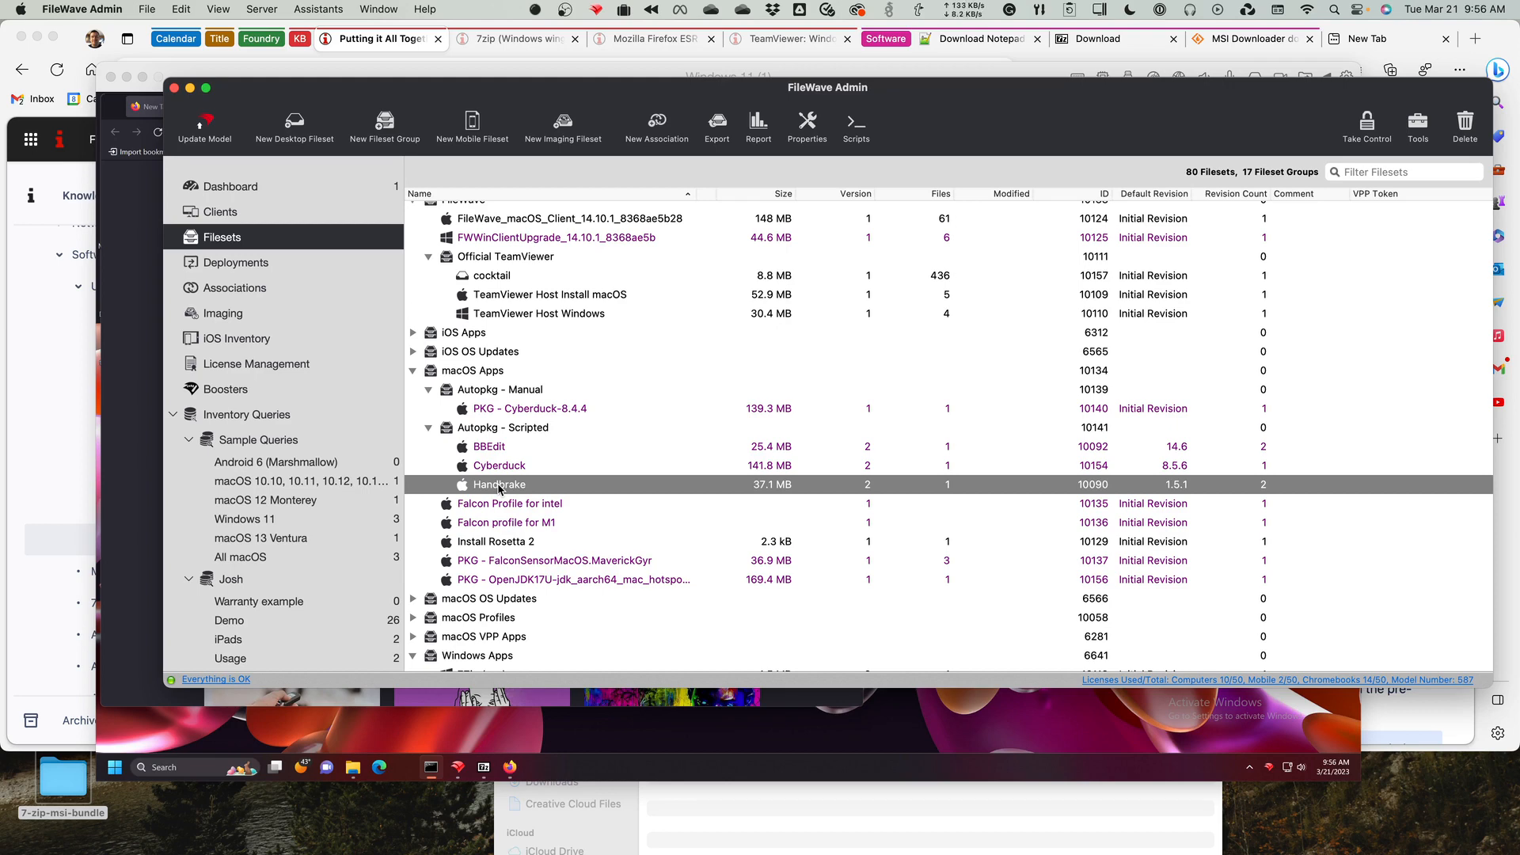
Select the 7Zip (exe) fileset in the Windows Apps group.
{"action": "scroll", "coordinate": [593, 476], "scroll_direction": "down", "scroll_amount": 5}
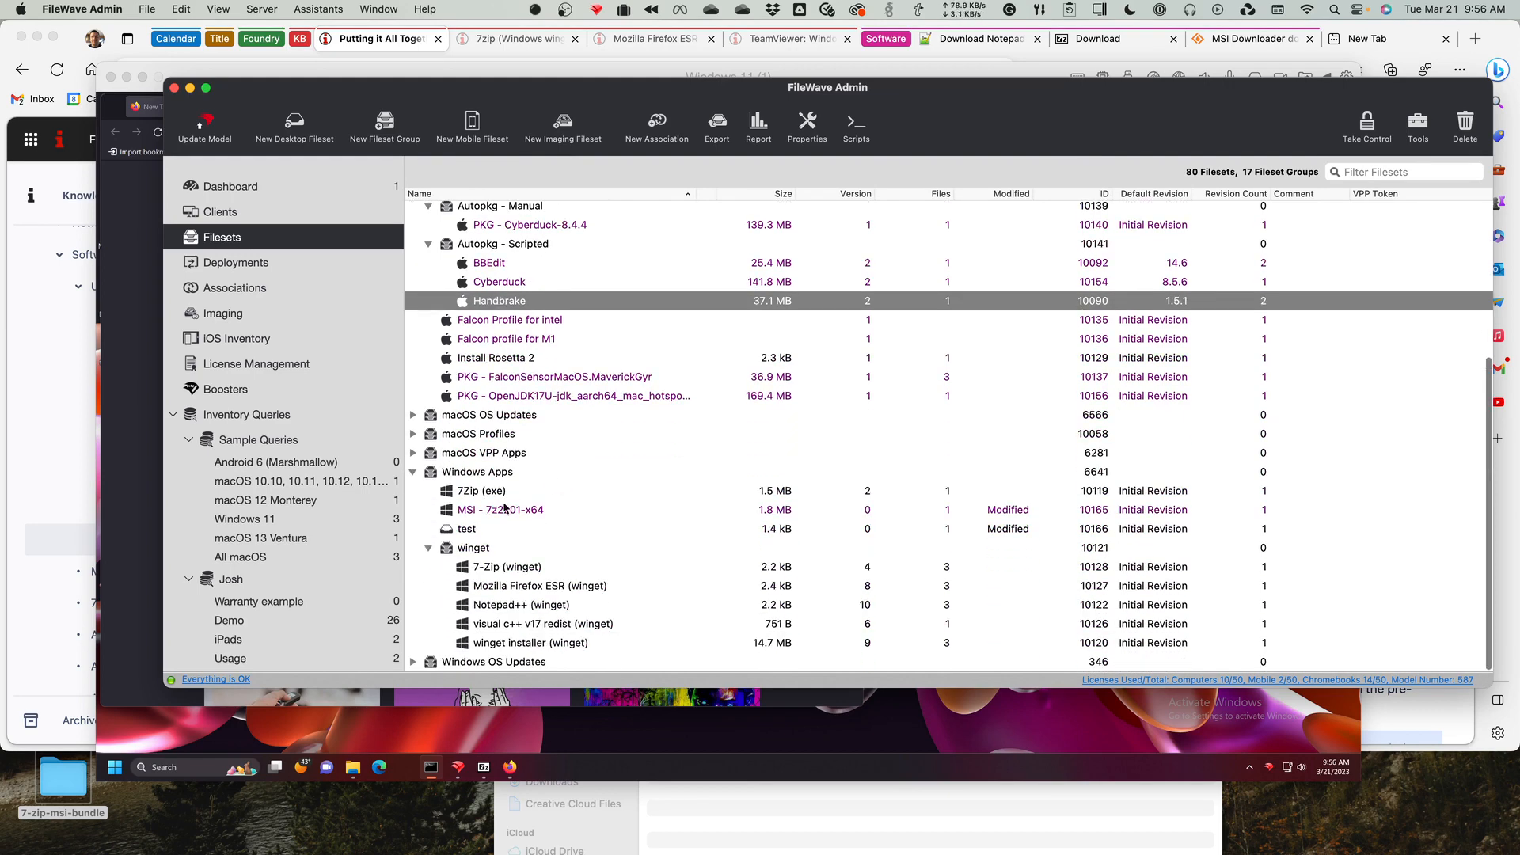
{"action": "left_click", "coordinate": [467, 497]}
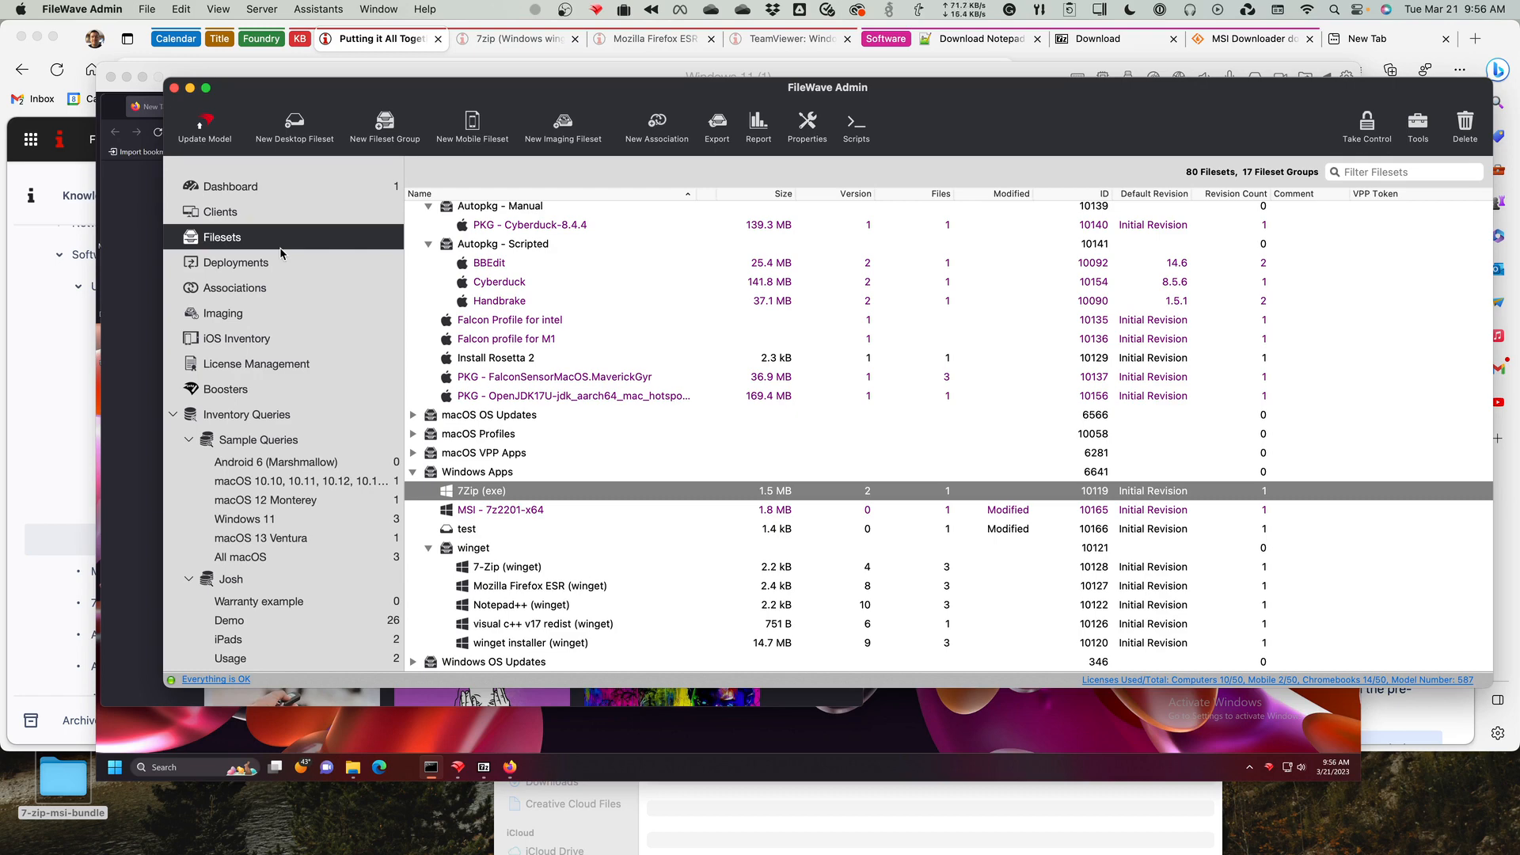
Inspect the 7Zip (exe) fileset's contents and its revision management list, and close both without changes.
{"action": "double_click", "coordinate": [478, 491]}
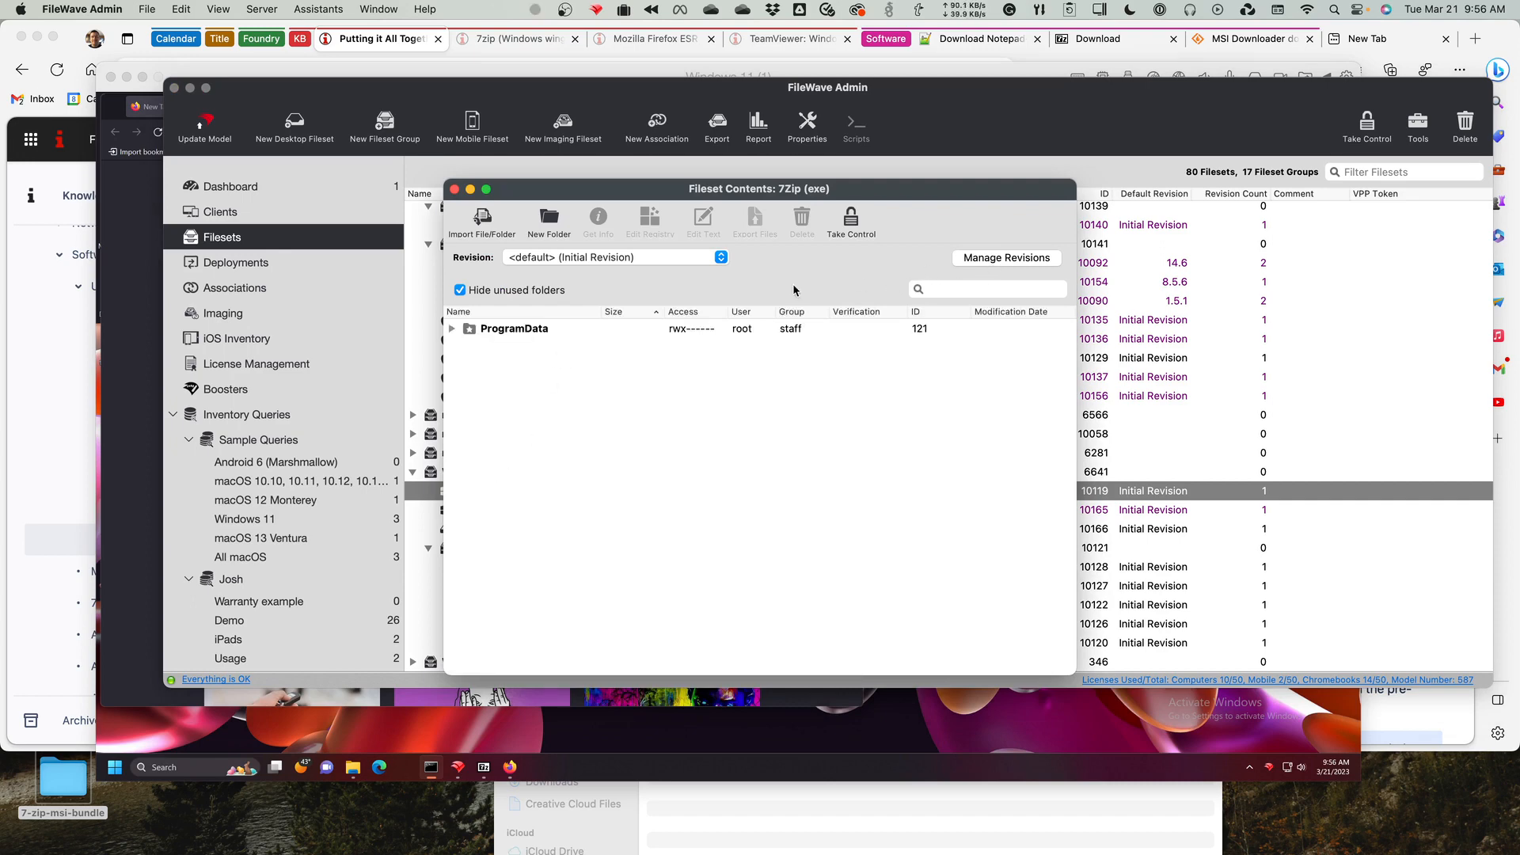
{"action": "left_click", "coordinate": [997, 256]}
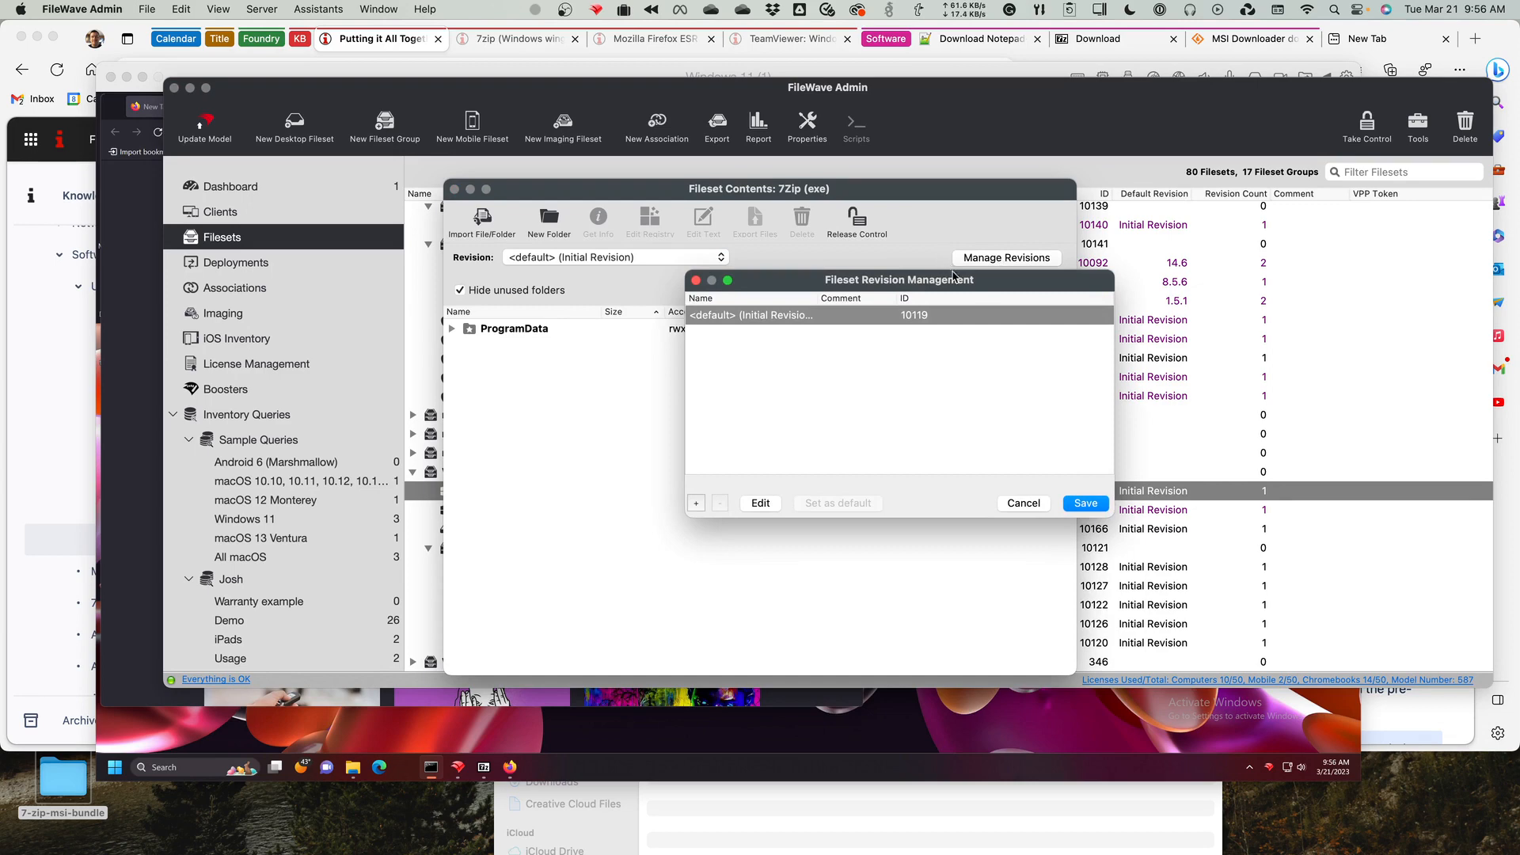
{"action": "left_click_drag", "start_coordinate": [967, 285], "coordinate": [981, 397]}
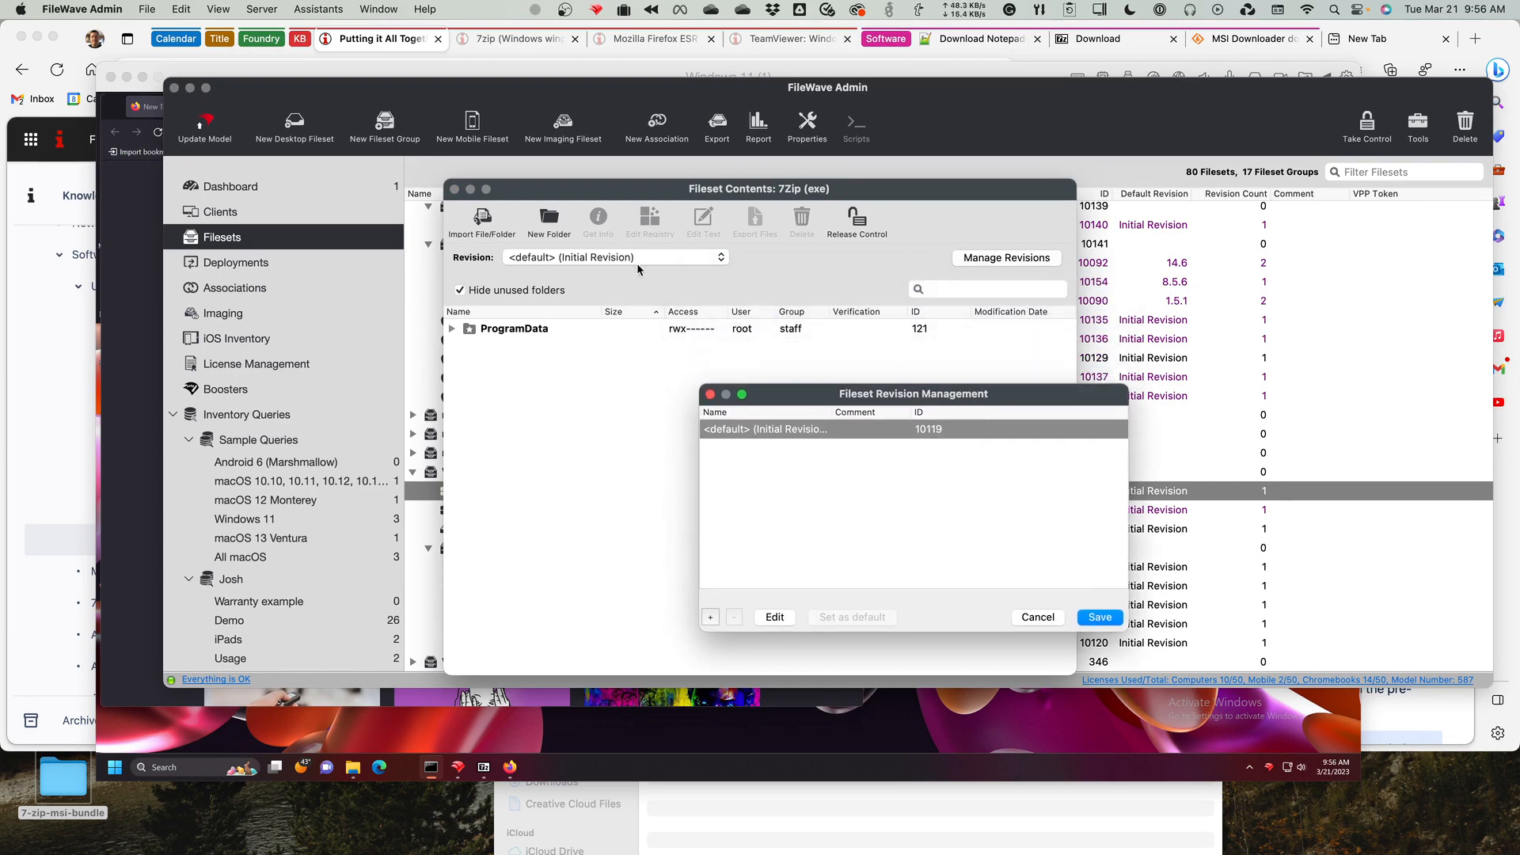
{"action": "left_click", "coordinate": [1037, 617]}
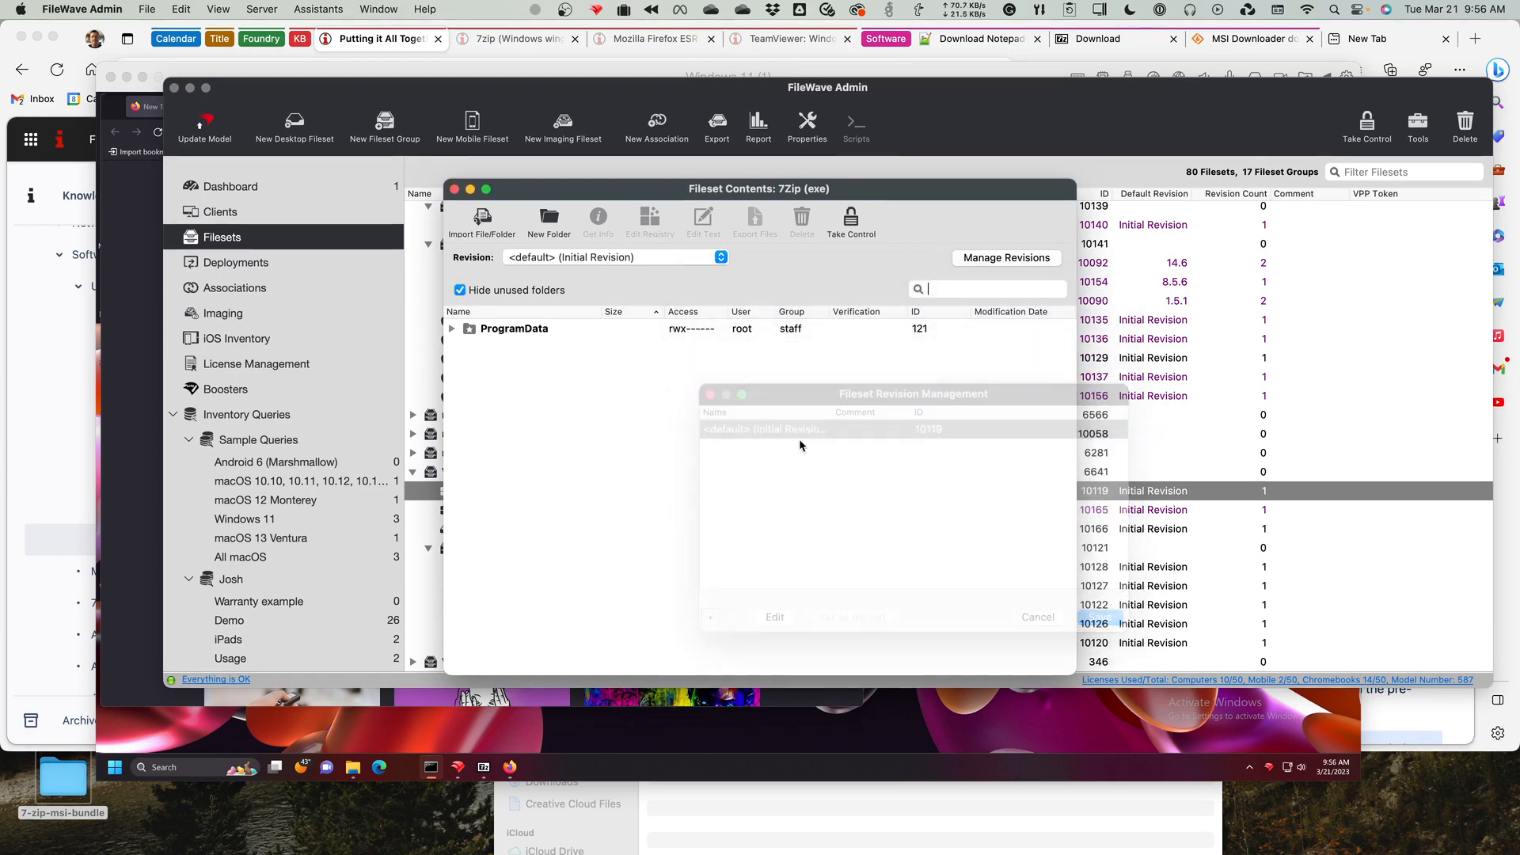
{"action": "left_click", "coordinate": [566, 260]}
{"action": "left_click", "coordinate": [455, 190]}
Open the Handbrake fileset contents, view its list of available revisions, and close the window.
{"action": "double_click", "coordinate": [586, 301]}
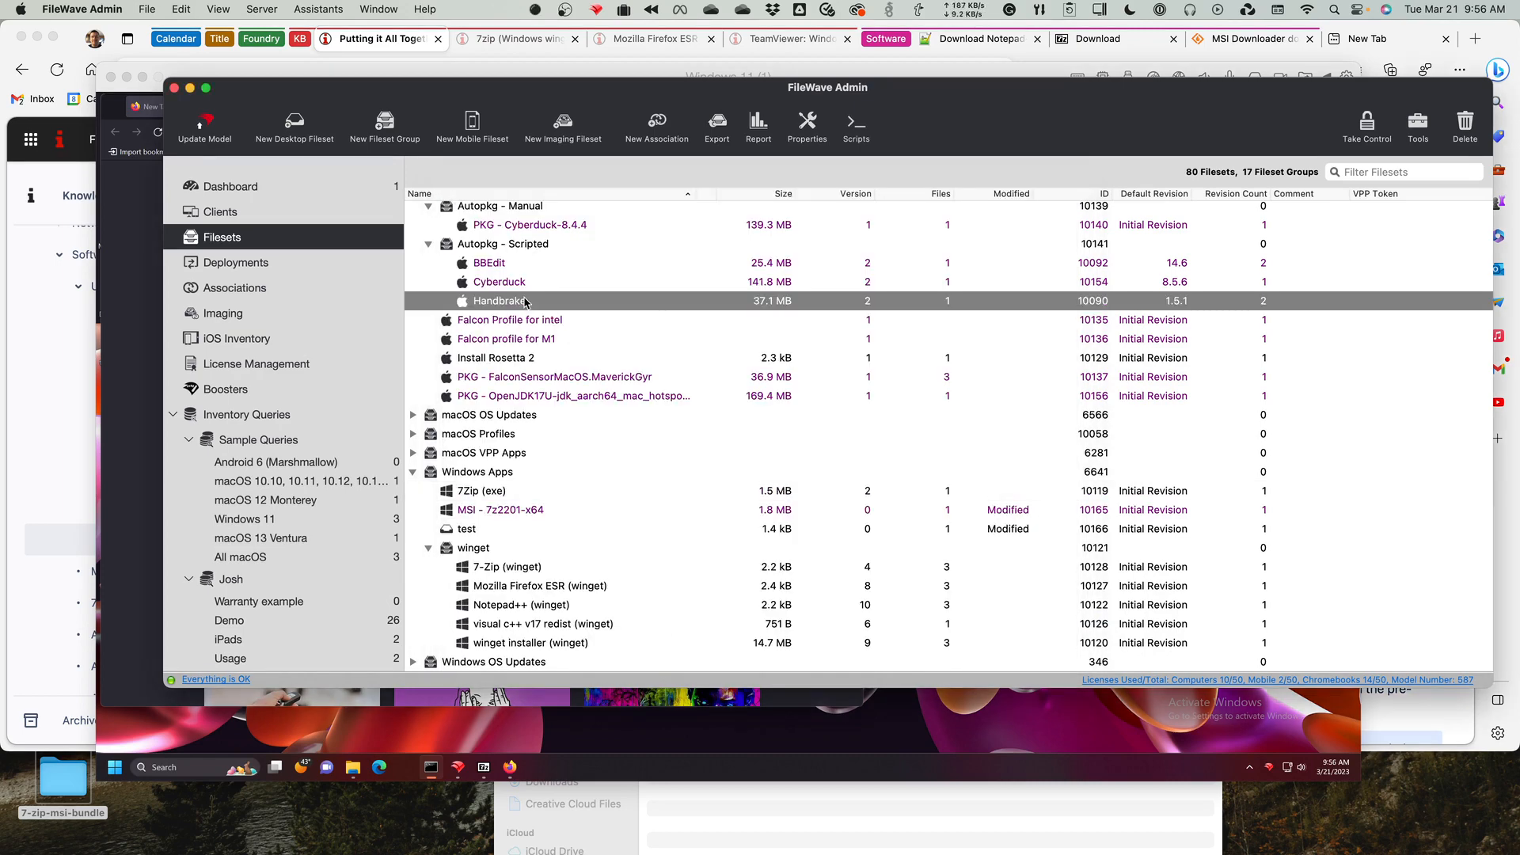
{"action": "left_click", "coordinate": [631, 274]}
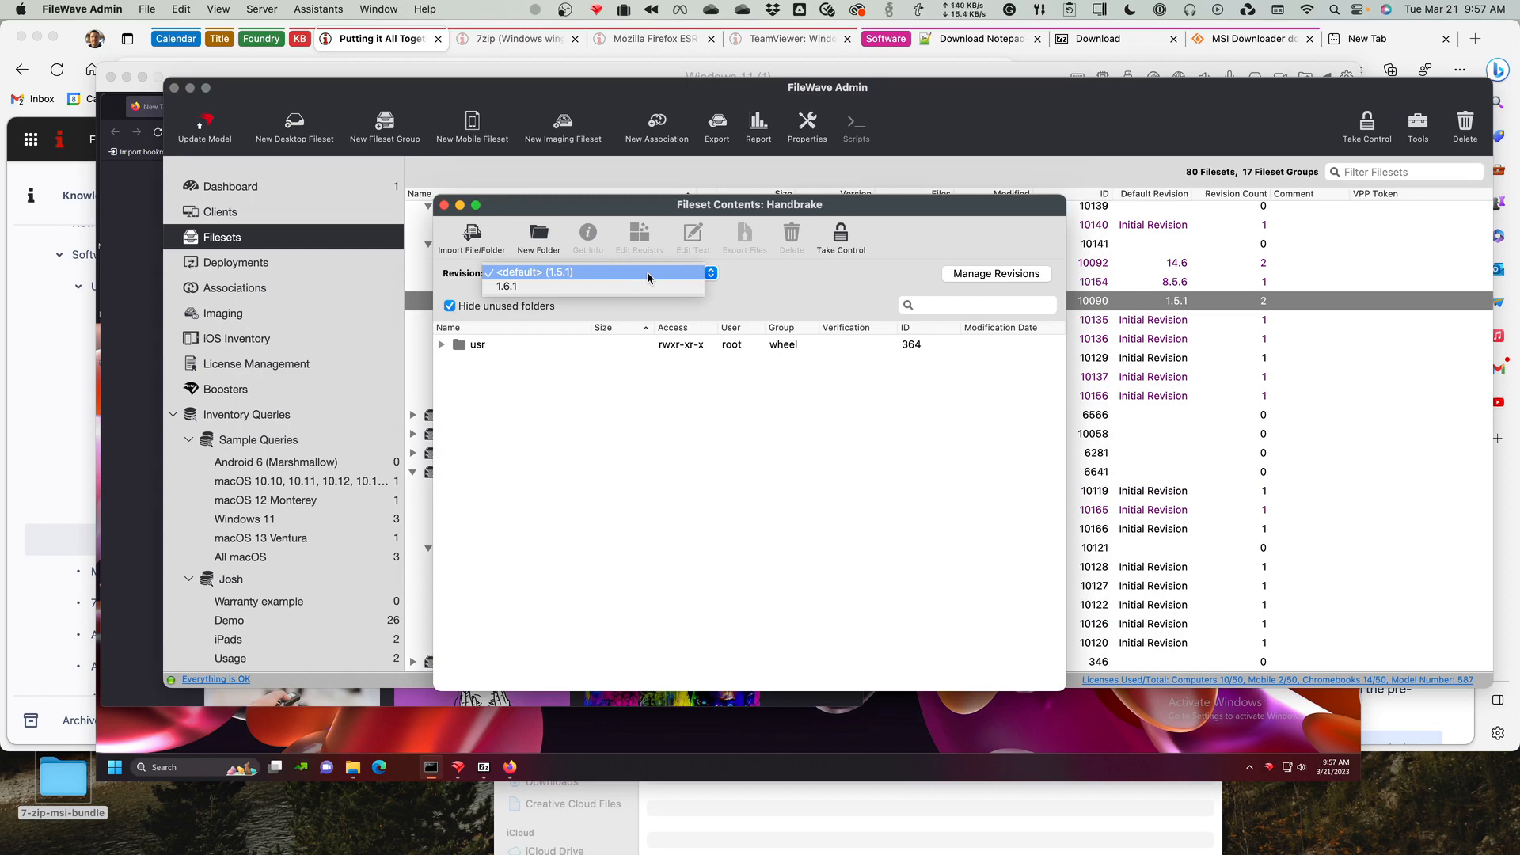
{"action": "left_click", "coordinate": [444, 205]}
{"action": "left_click", "coordinate": [444, 205]}
{"action": "left_click", "coordinate": [510, 497]}
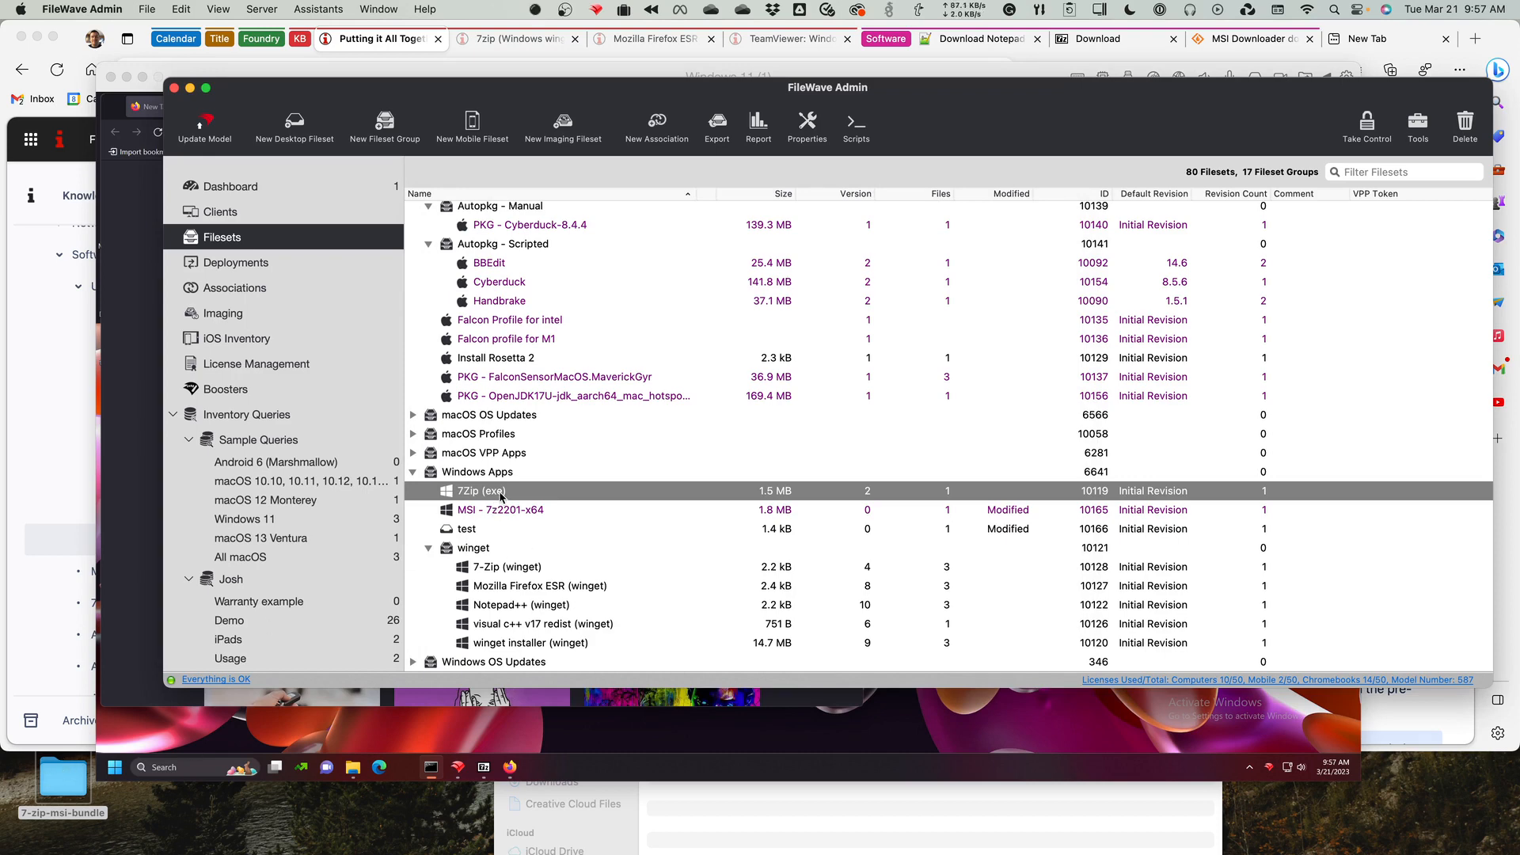
{"action": "left_click", "coordinate": [716, 129]}
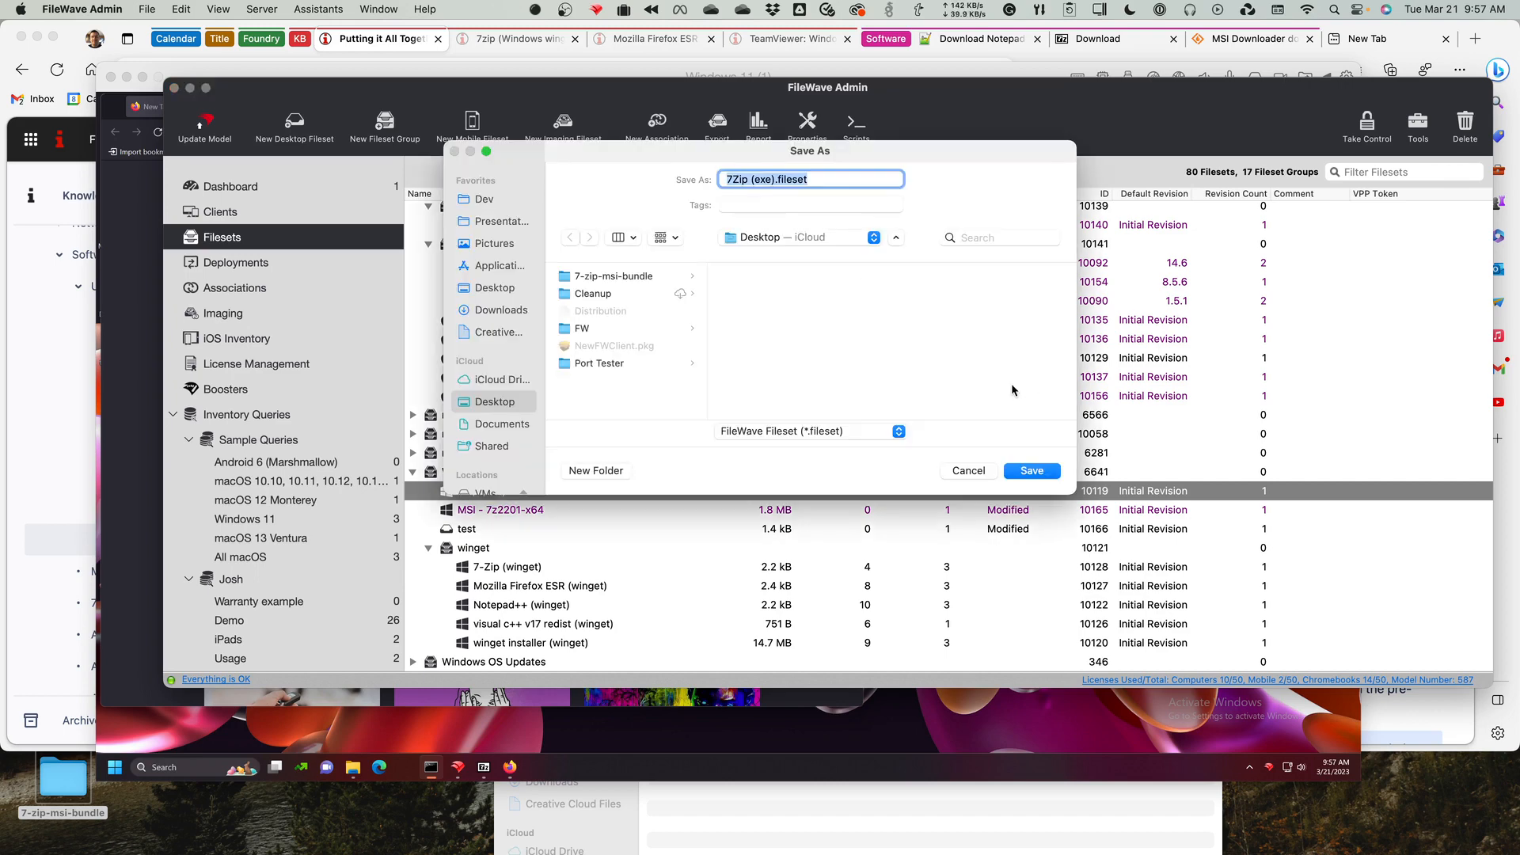
{"action": "left_click", "coordinate": [976, 472]}
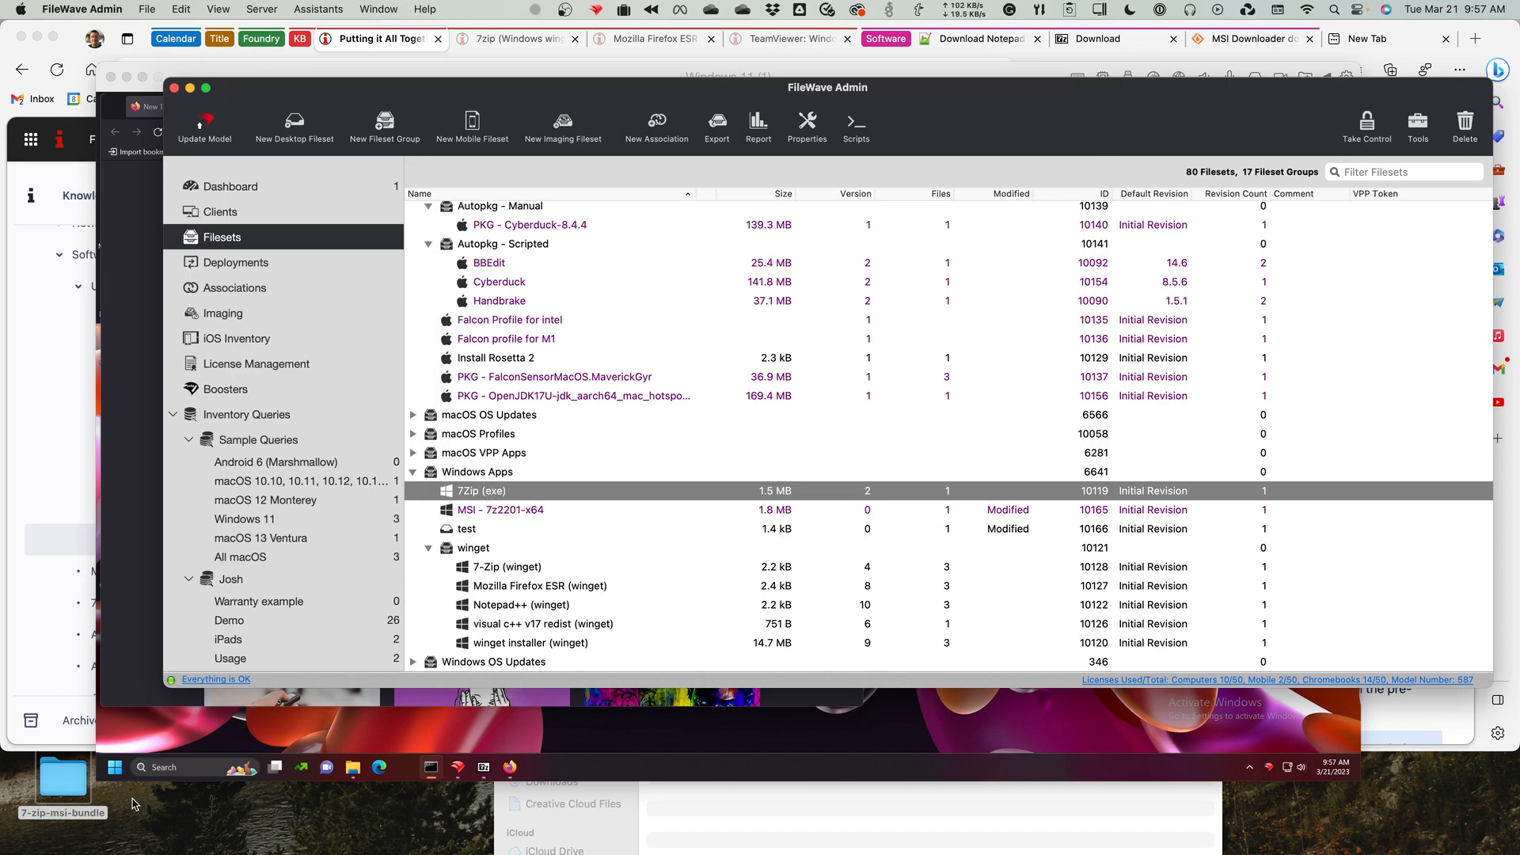
Import 7z2201-x64.msi from the 7-zip-msi-bundle desktop folder as an added revision of the existing MSI - 7z2201-x64 fileset.
{"action": "double_click", "coordinate": [65, 786]}
{"action": "left_click_drag", "start_coordinate": [712, 633], "coordinate": [496, 514]}
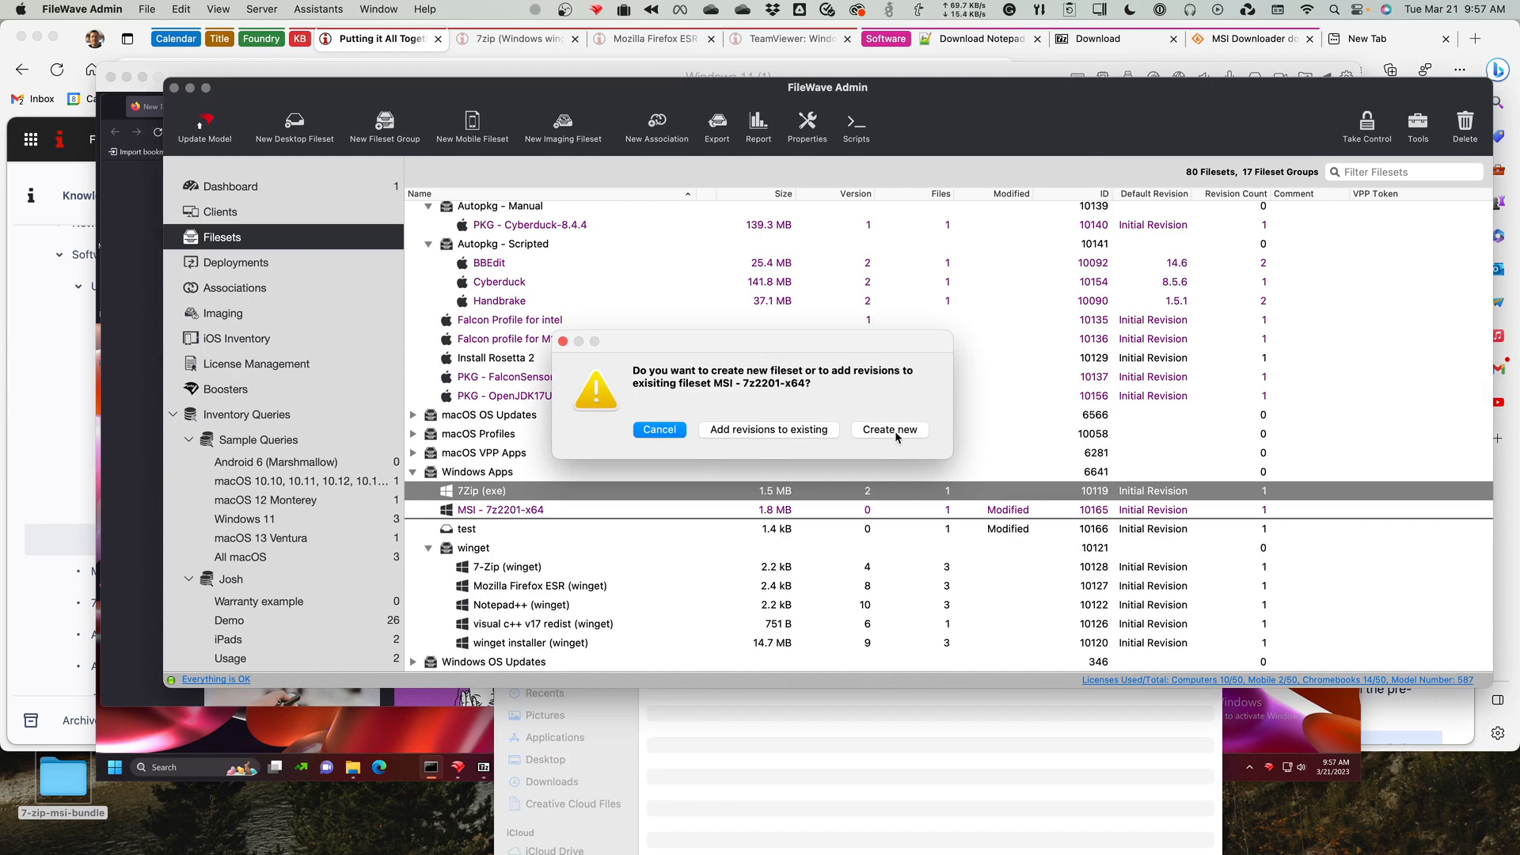
{"action": "left_click", "coordinate": [798, 430]}
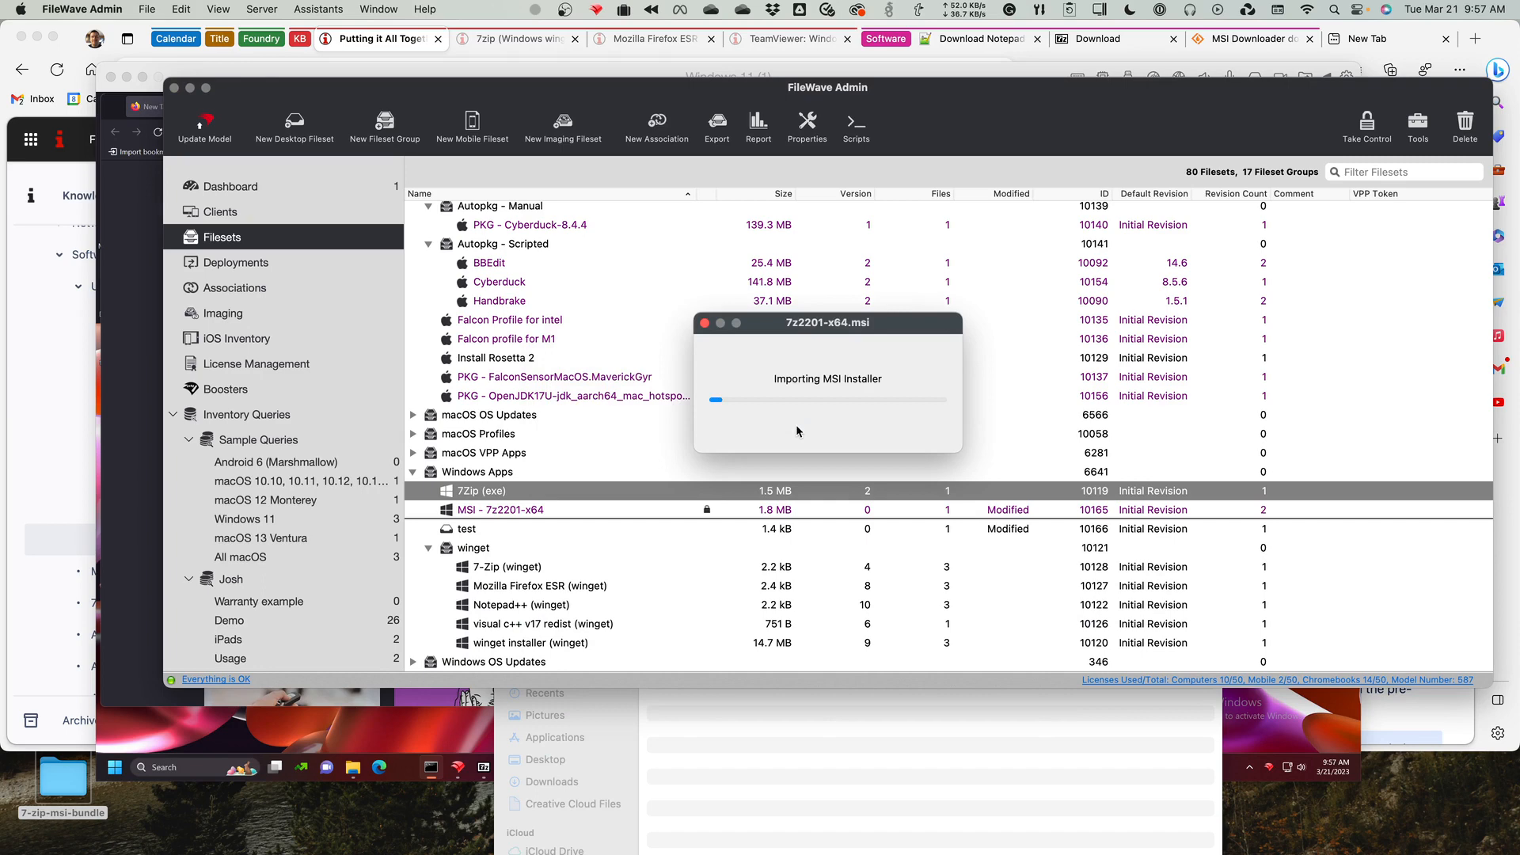
Open revision management for the MSI - 7z2201-x64 fileset and make the MSI - 7z2201-x64 revision the default.
{"action": "double_click", "coordinate": [558, 513]}
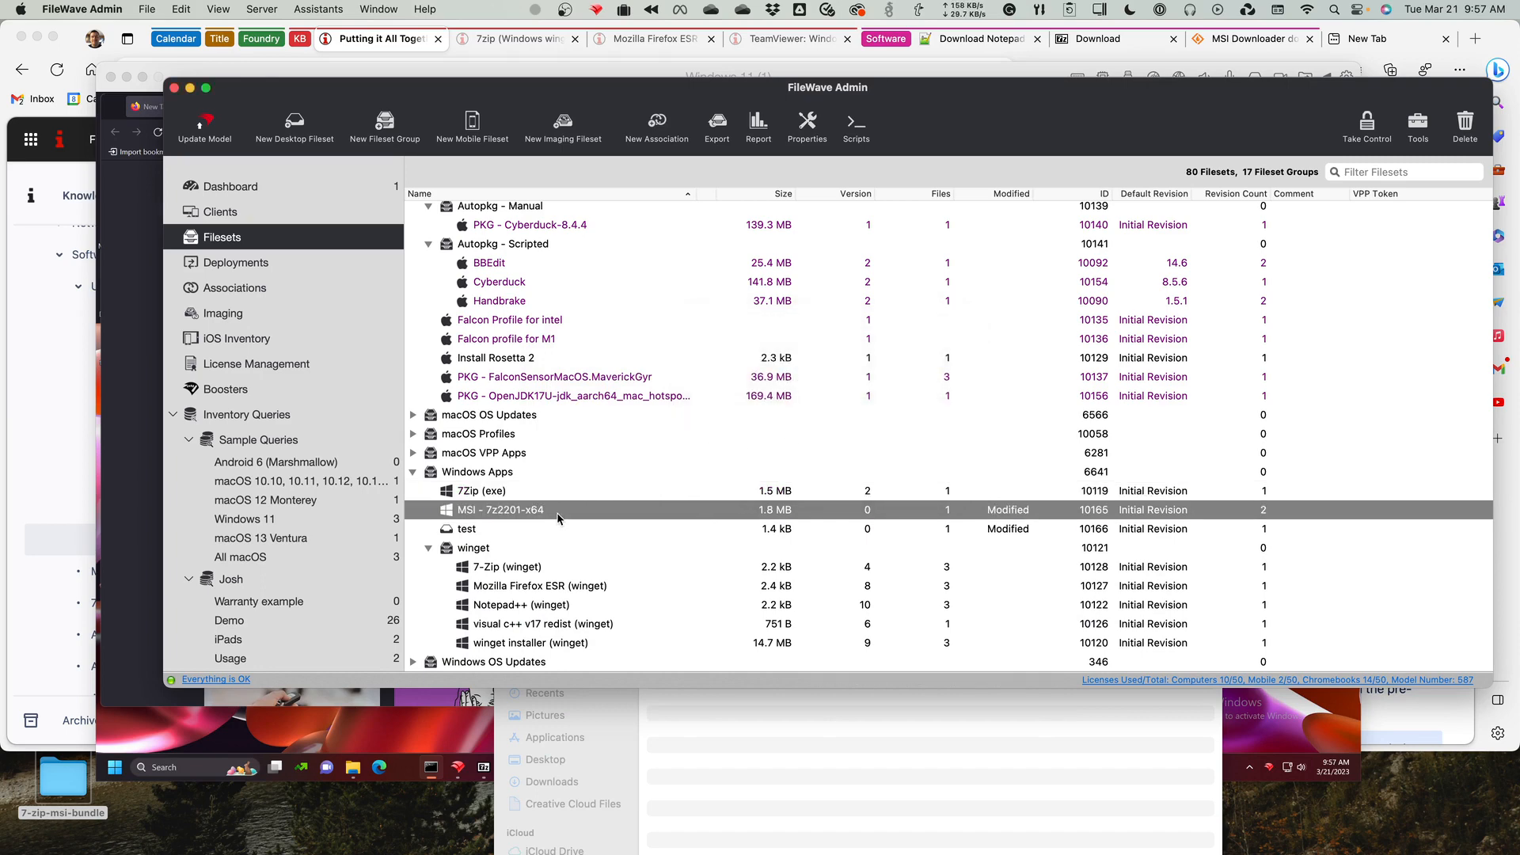
{"action": "left_click", "coordinate": [642, 258]}
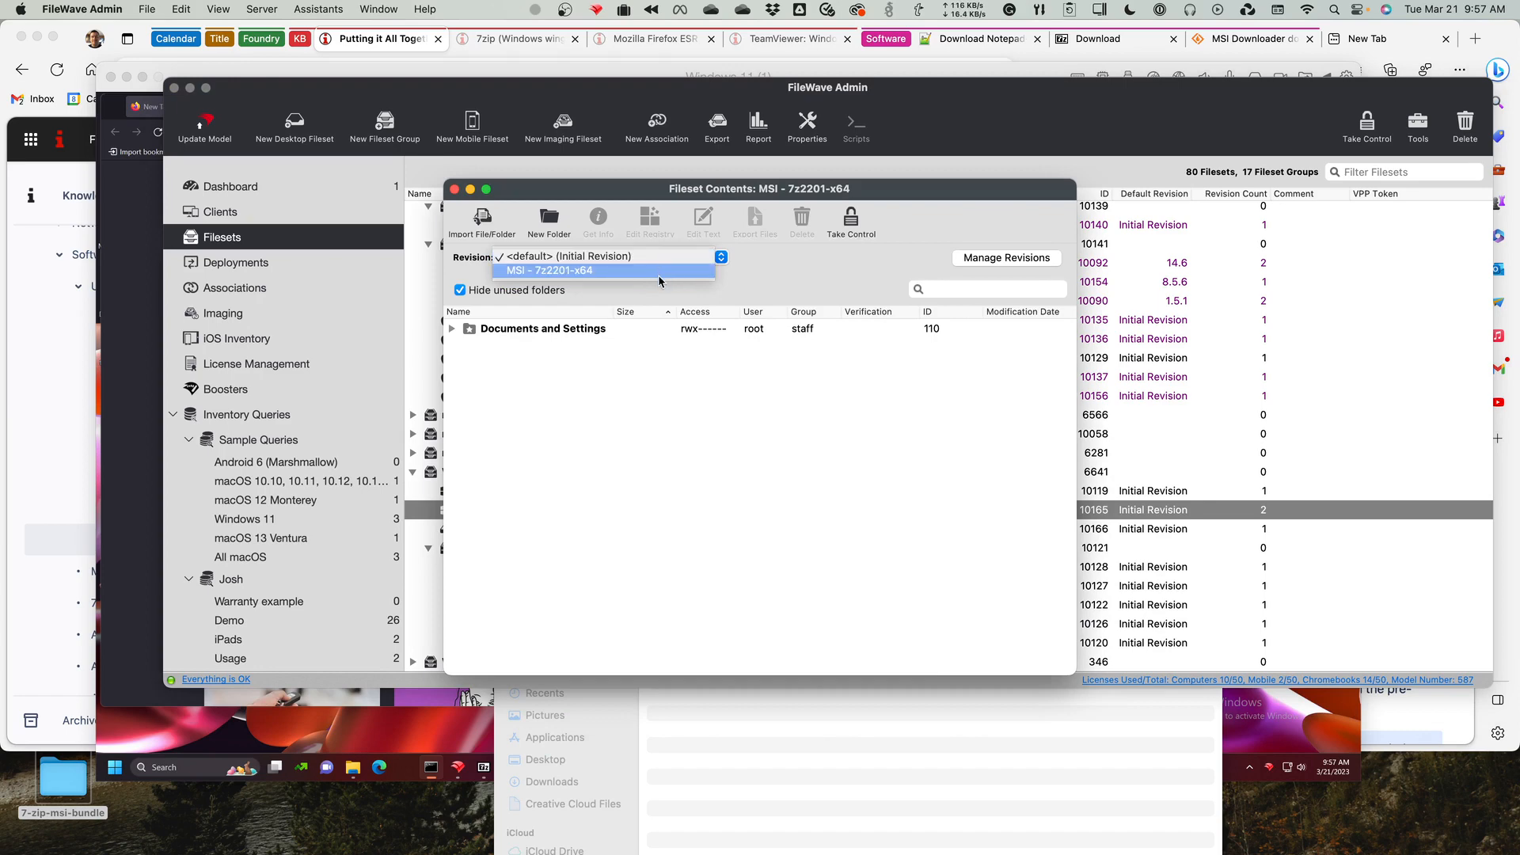
{"action": "left_click", "coordinate": [960, 262]}
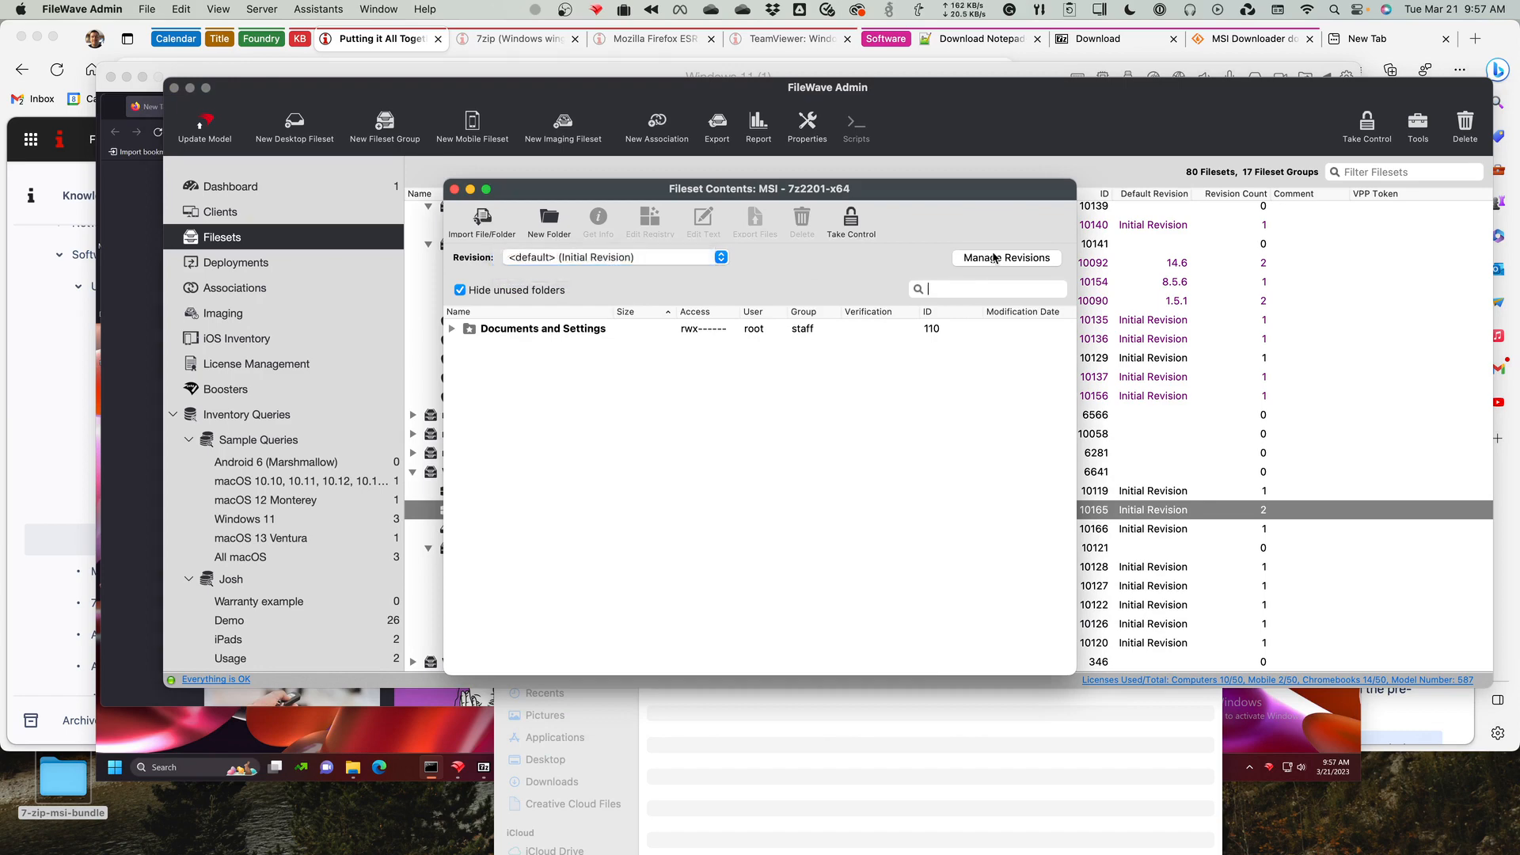
{"action": "left_click", "coordinate": [970, 258]}
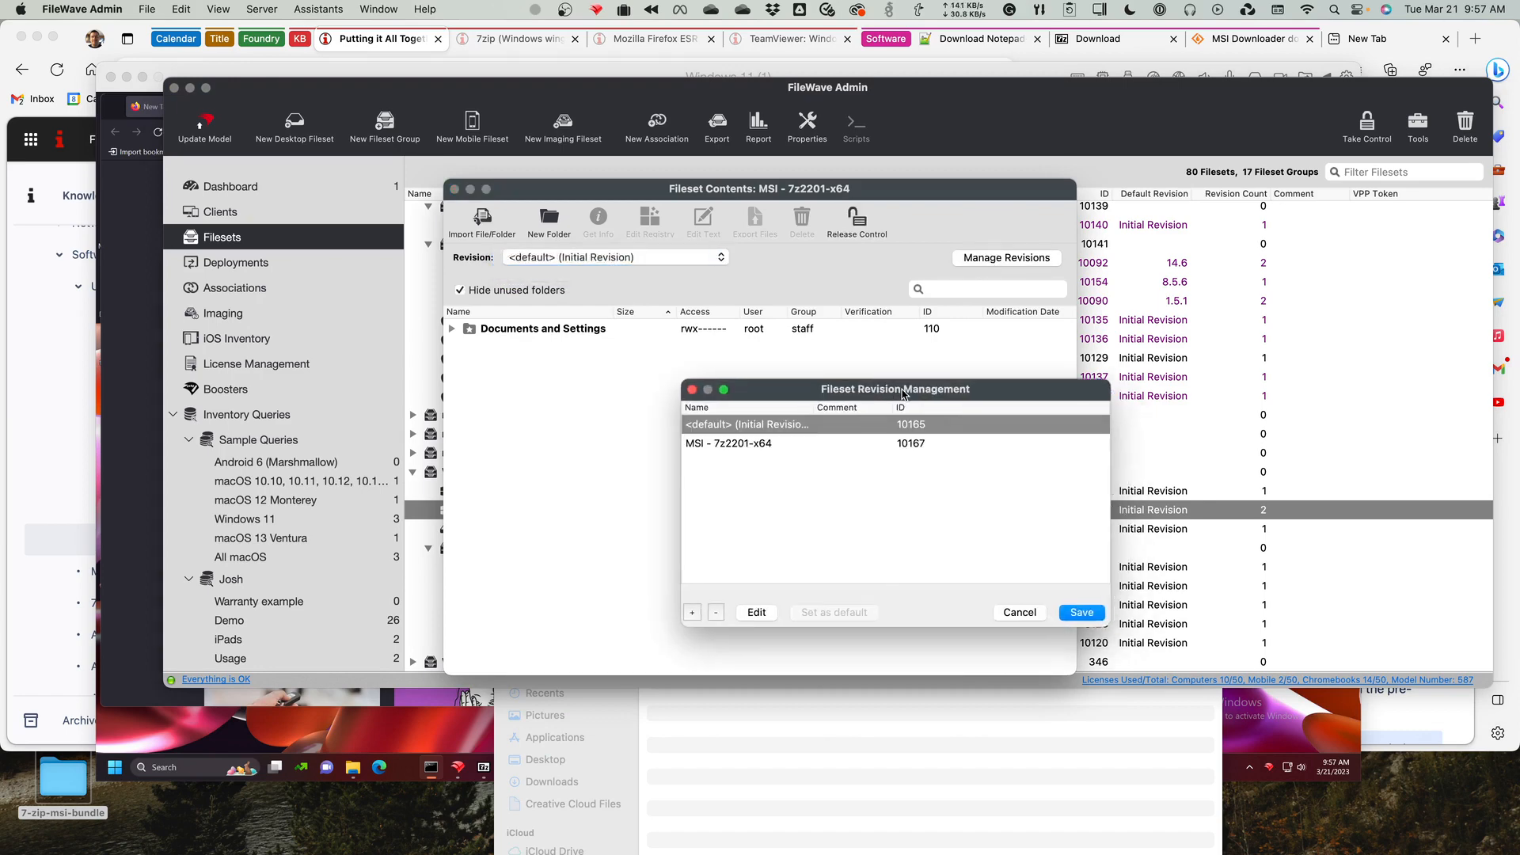
{"action": "left_click_drag", "start_coordinate": [889, 393], "coordinate": [692, 334]}
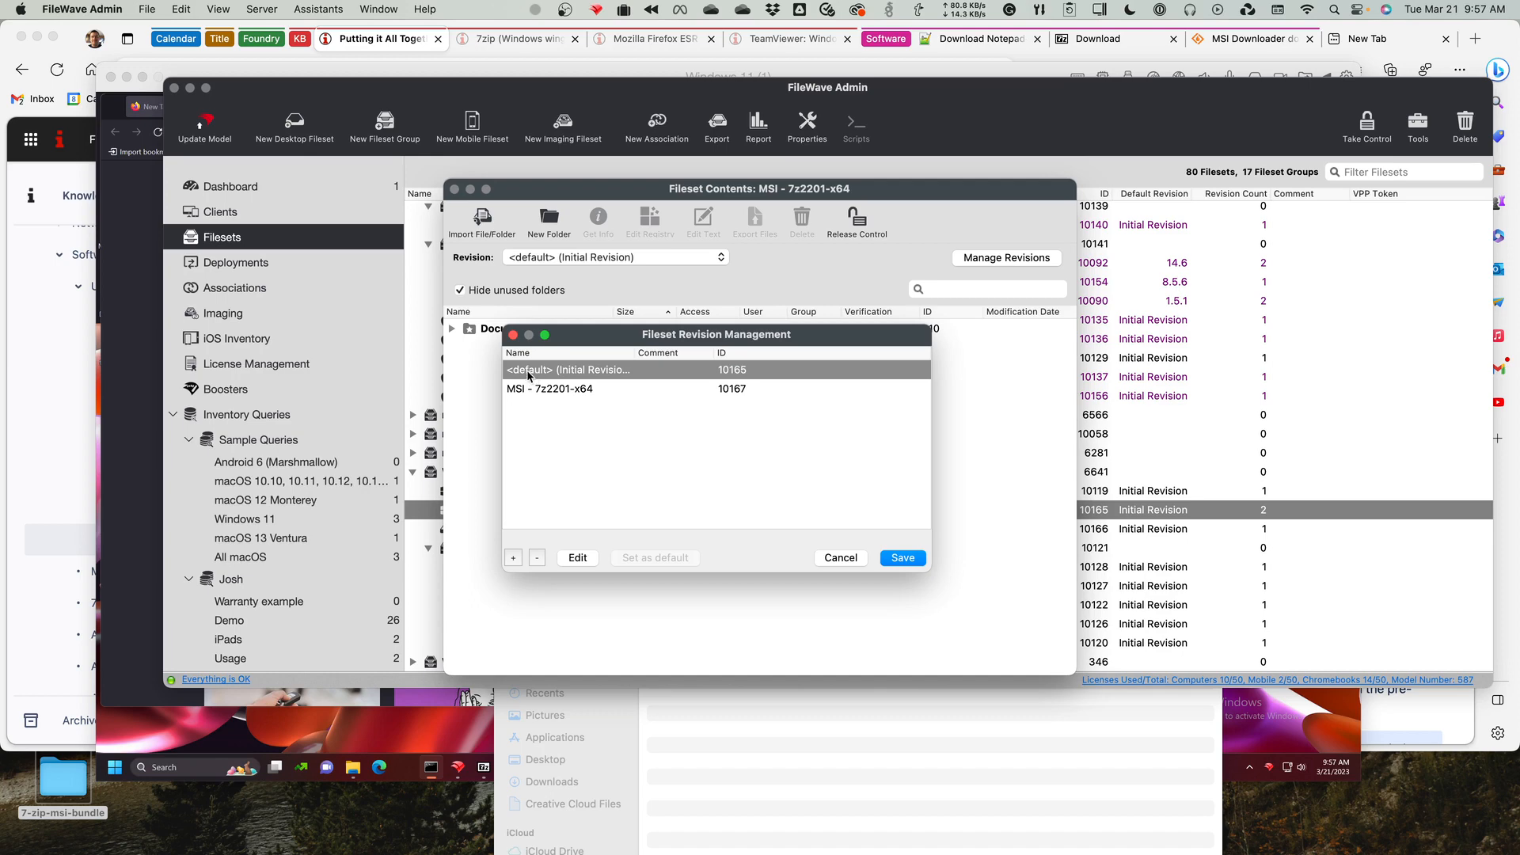
{"action": "left_click", "coordinate": [558, 389]}
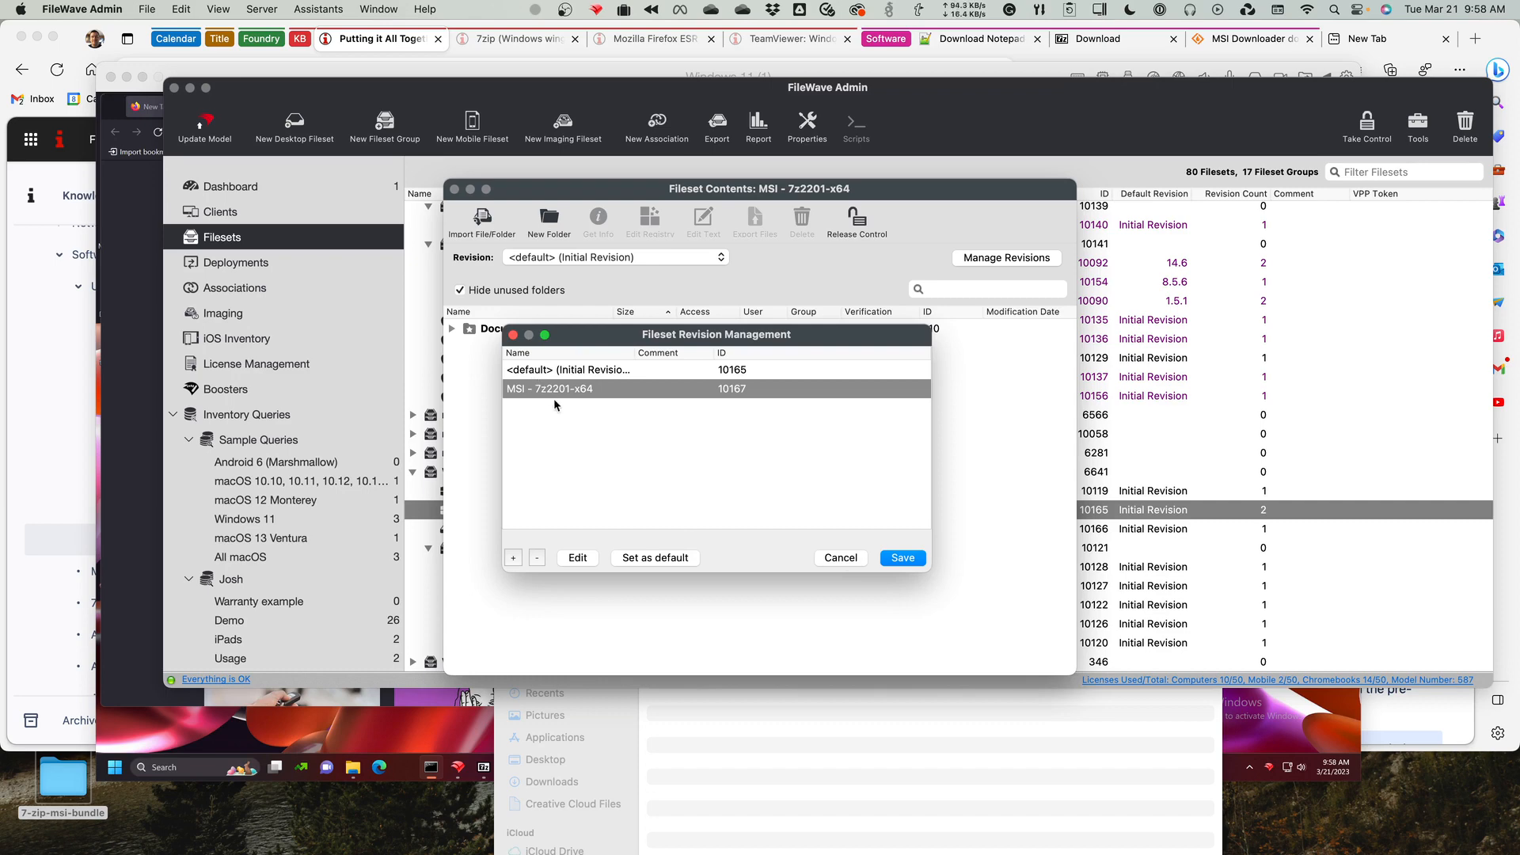
{"action": "left_click", "coordinate": [648, 558]}
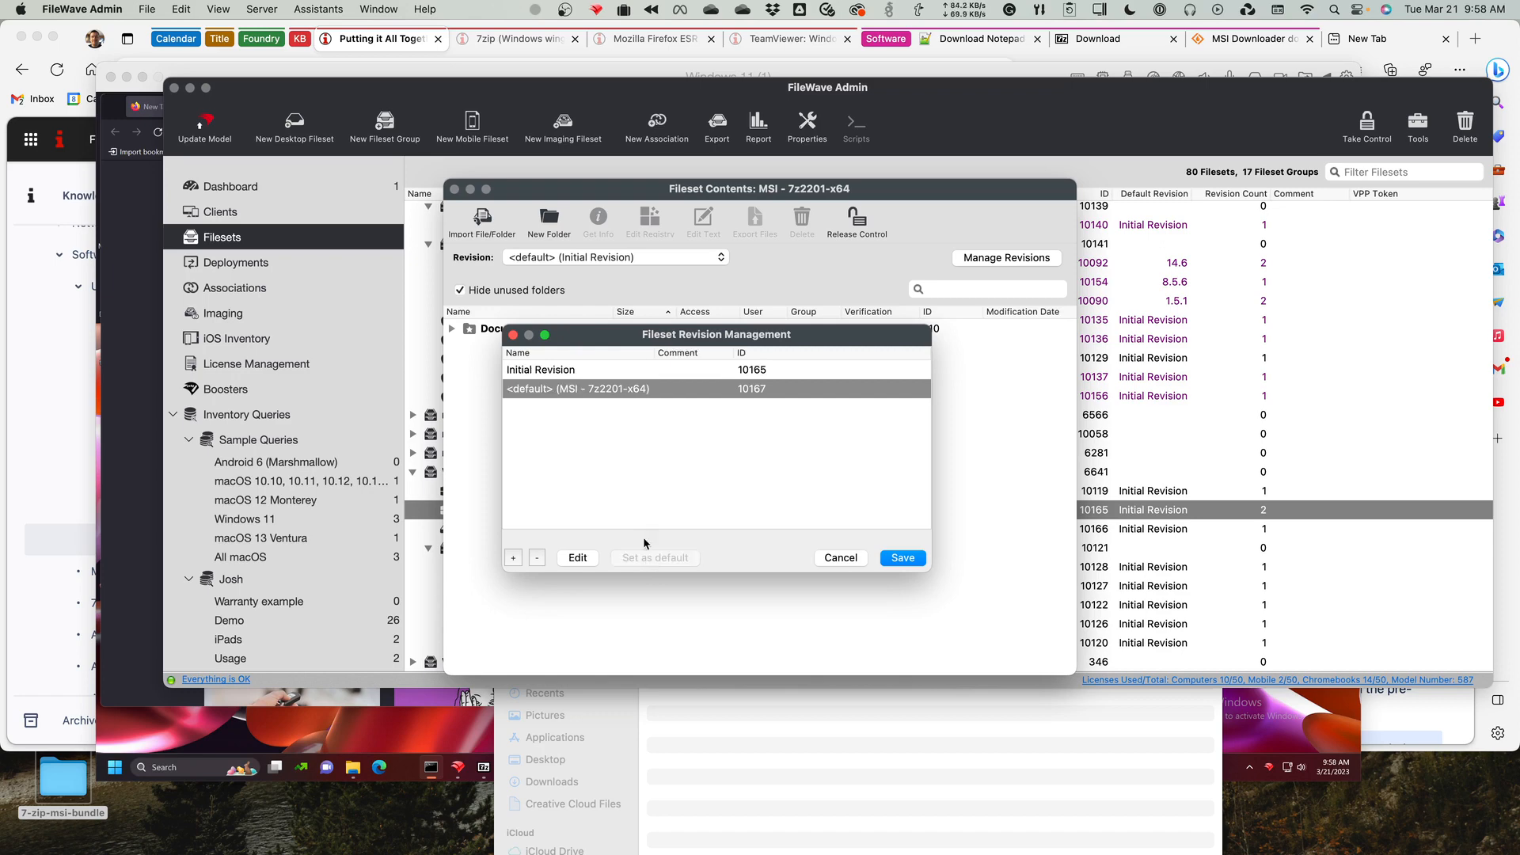
Rename the fileset's Initial Revision to v1.0.0.
{"action": "left_click", "coordinate": [544, 372]}
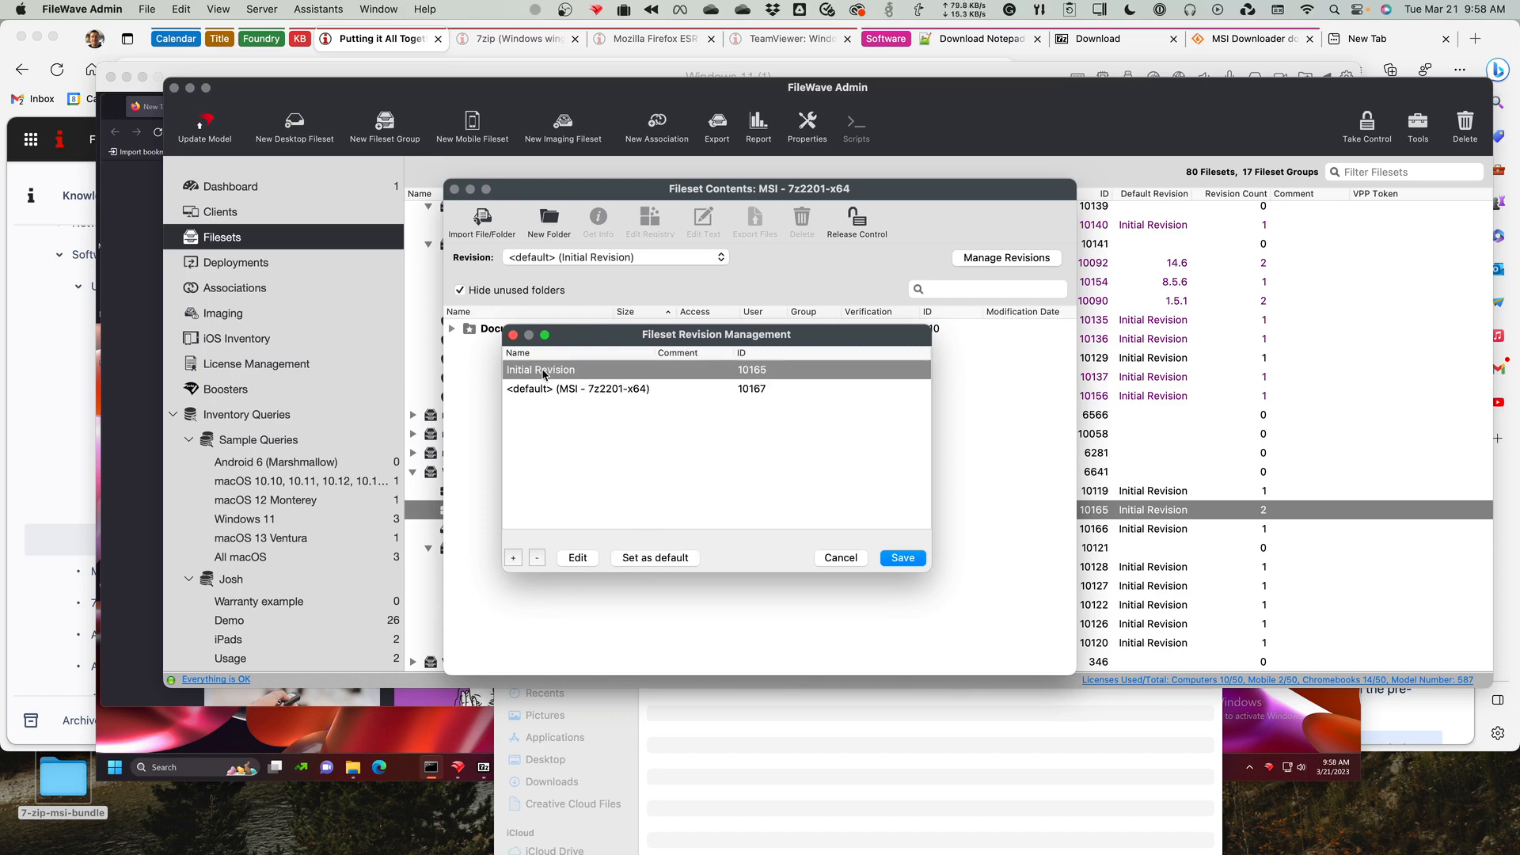
{"action": "left_click", "coordinate": [576, 561]}
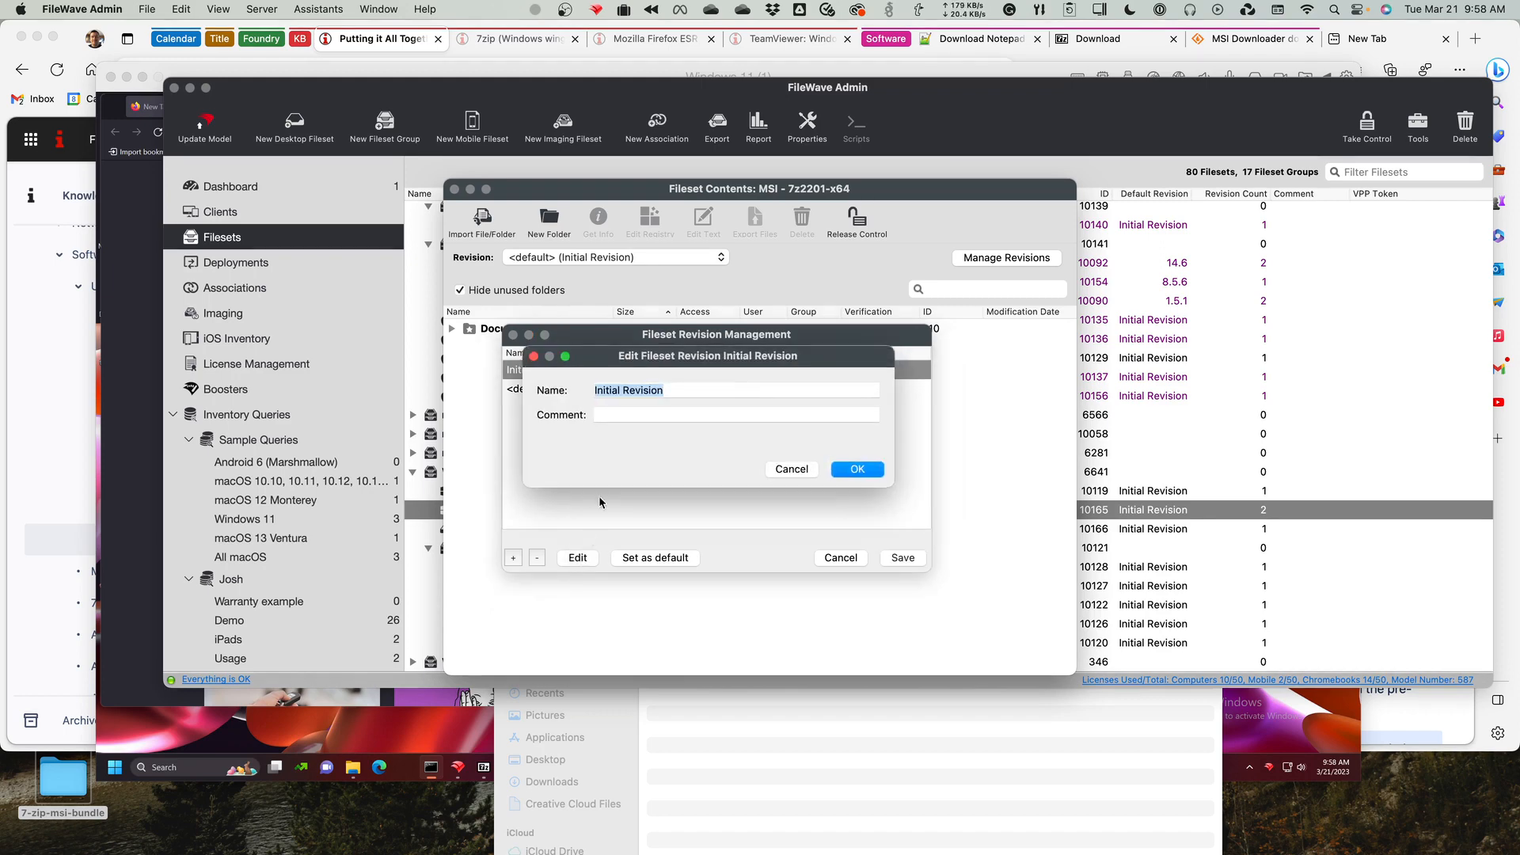
{"action": "type", "text": "v1.9"}
{"action": "key", "text": "BackSpace"}
{"action": "type", "text": "0.0"}
{"action": "left_click", "coordinate": [857, 470]}
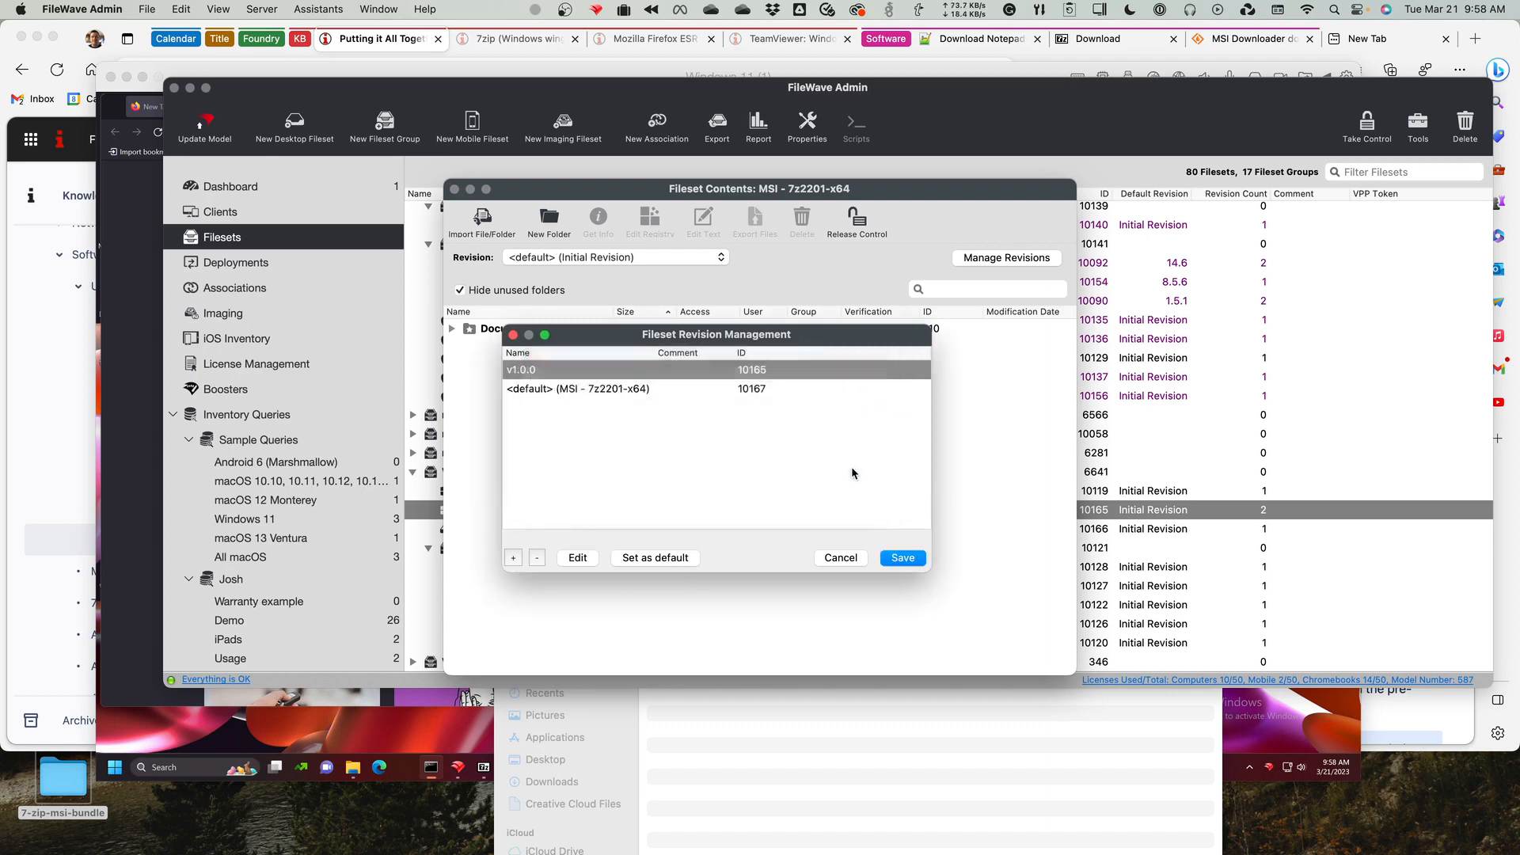
Rename the default MSI - 7z2201-x64 revision to v1.2.0 and save the revision changes.
{"action": "left_click", "coordinate": [610, 392]}
{"action": "left_click", "coordinate": [579, 559]}
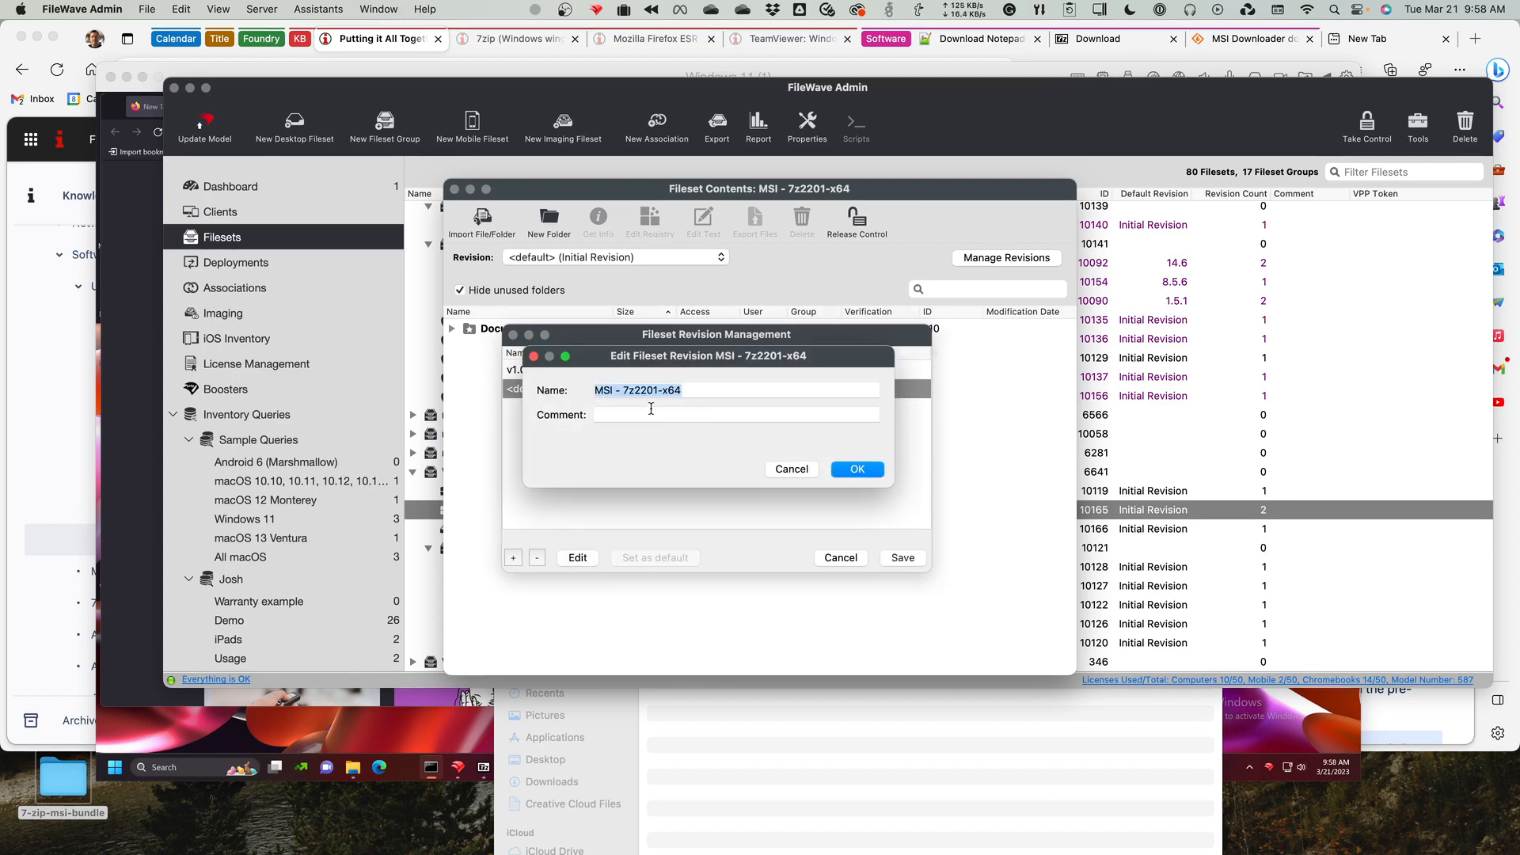
{"action": "type", "text": "v1.2.0"}
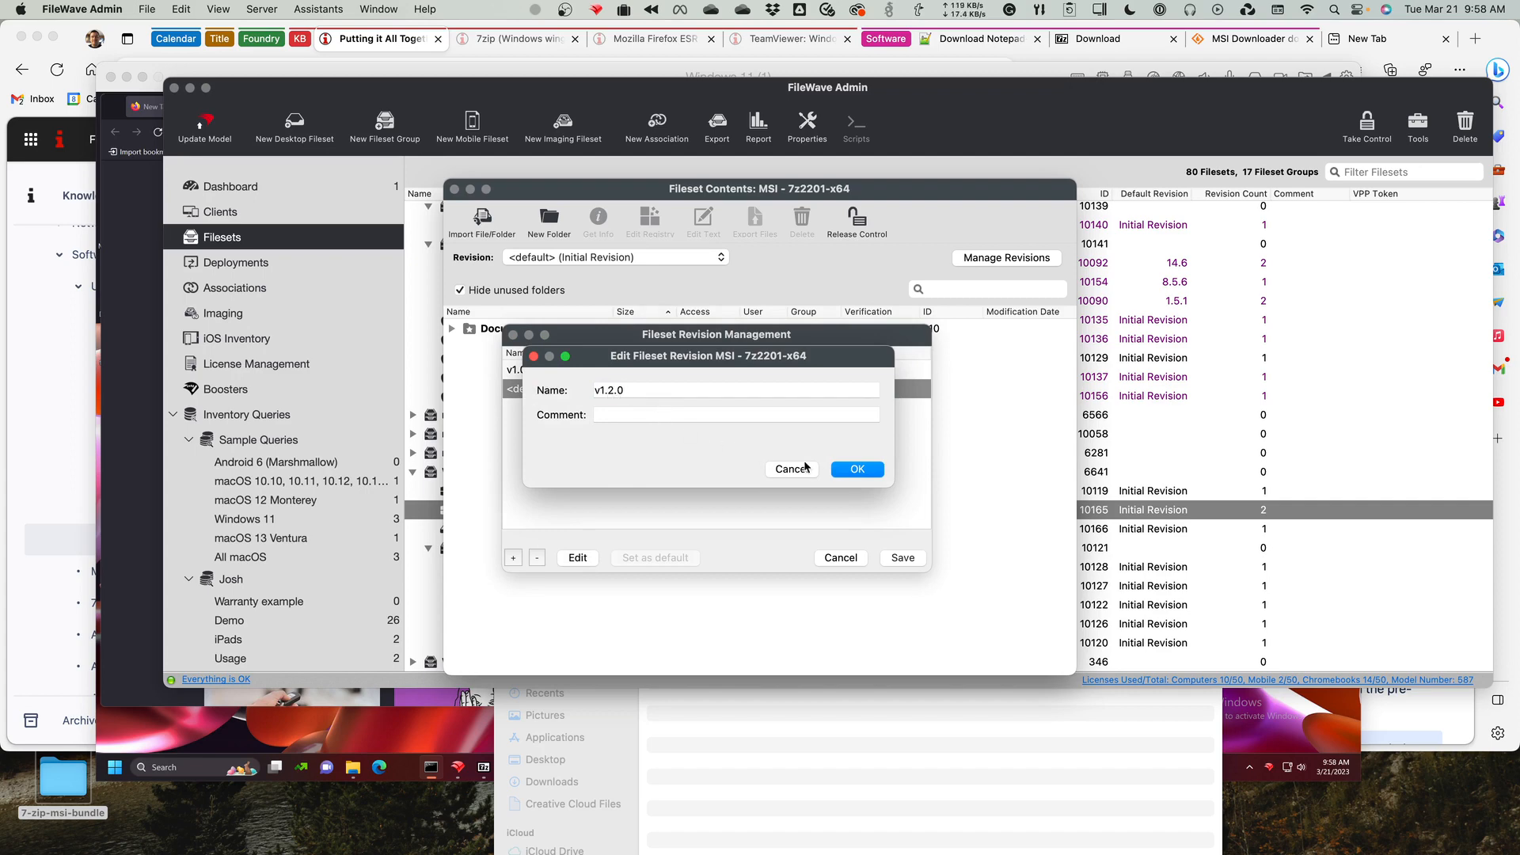
{"action": "left_click", "coordinate": [853, 470]}
{"action": "left_click", "coordinate": [558, 379]}
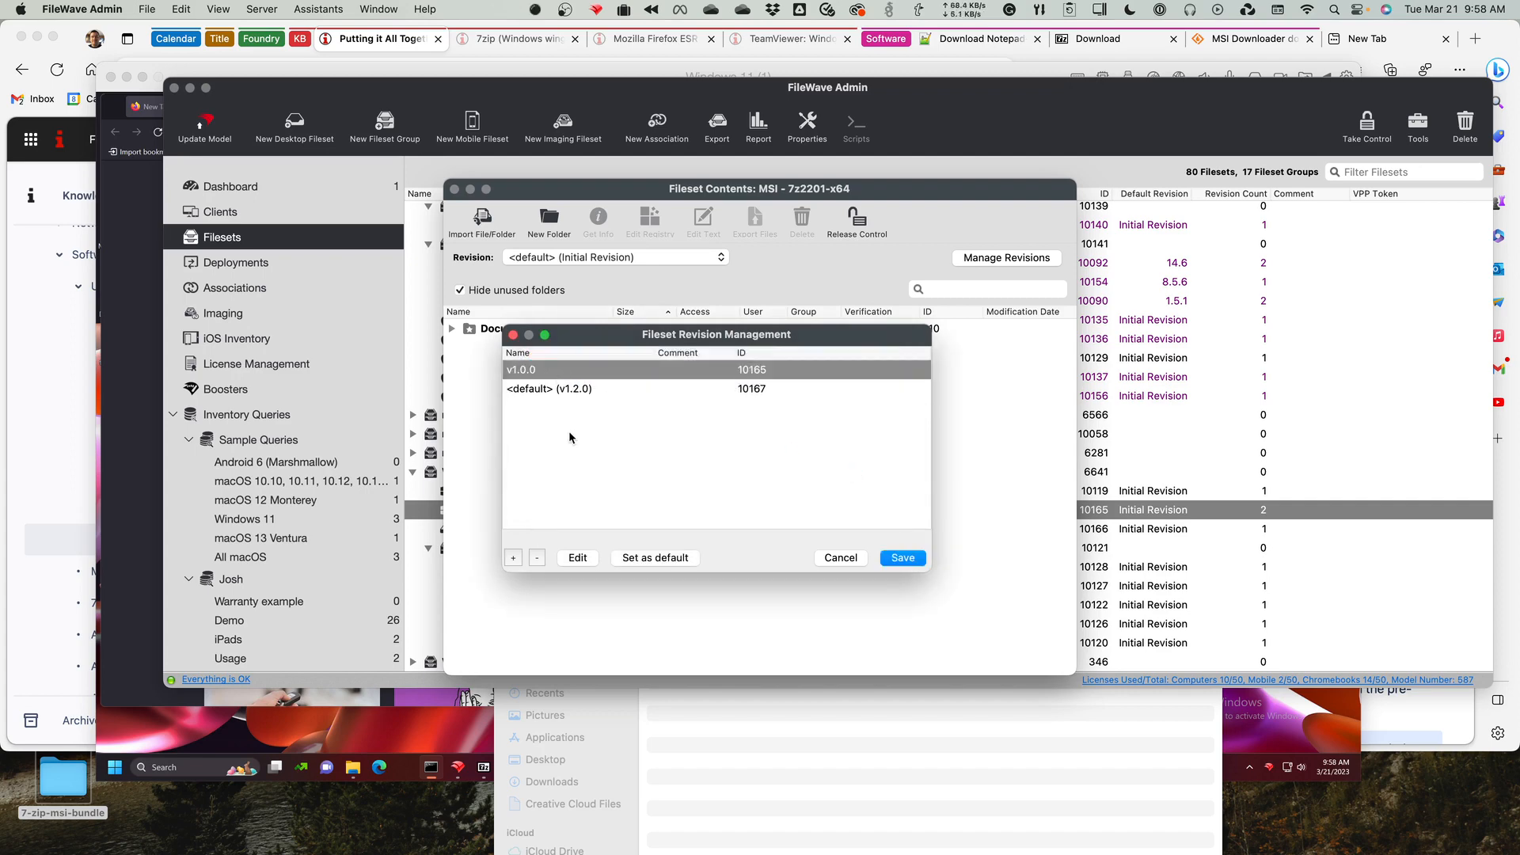
{"action": "left_click", "coordinate": [581, 392]}
{"action": "left_click", "coordinate": [582, 374]}
{"action": "left_click", "coordinate": [909, 559]}
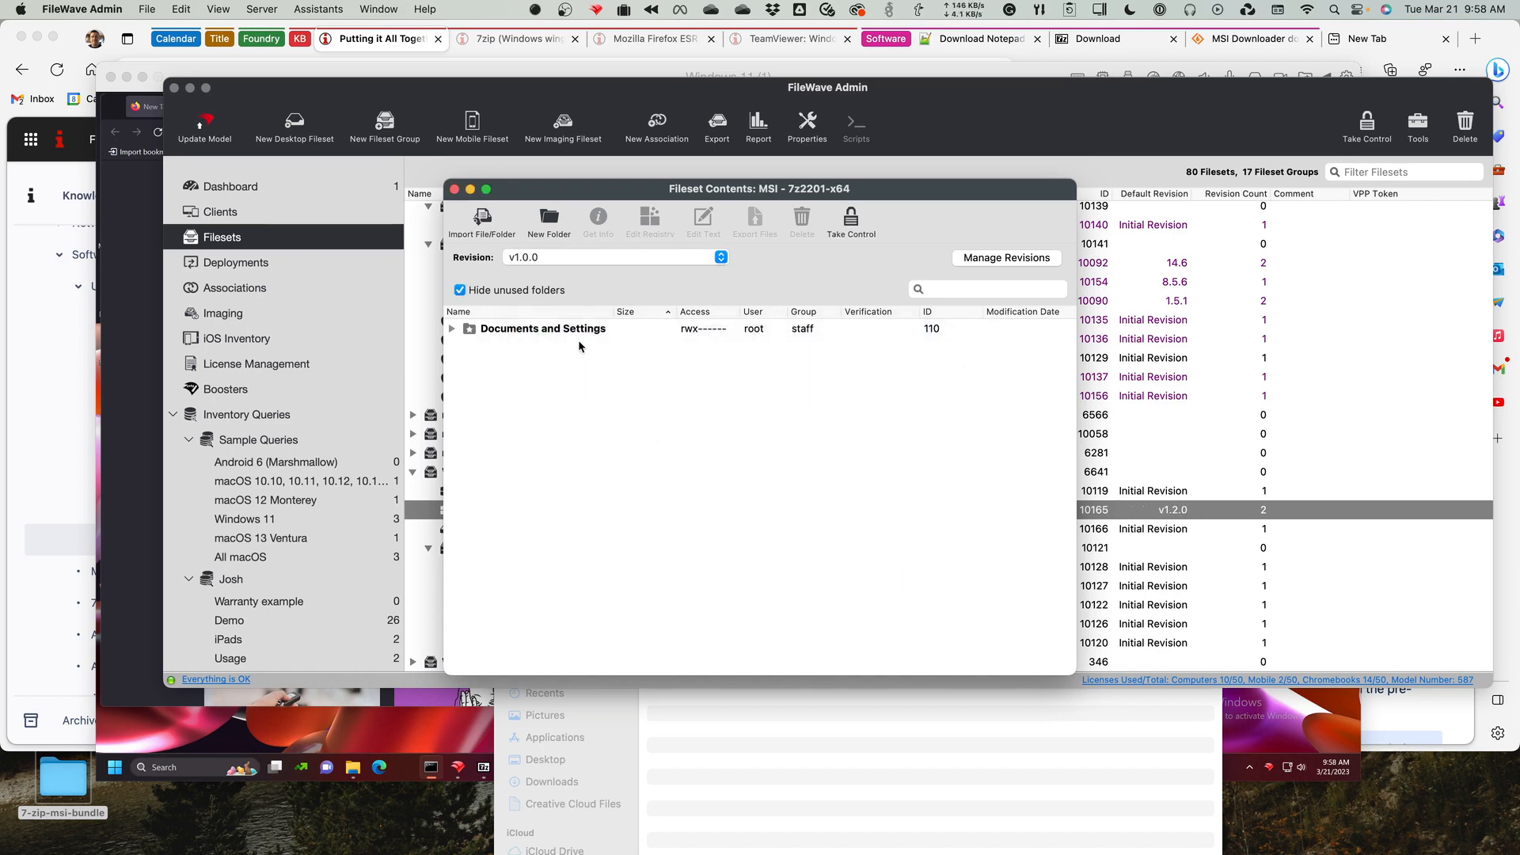
View the revision choices in the MSI - 7z2201-x64 fileset contents and close the window.
{"action": "left_click", "coordinate": [634, 257]}
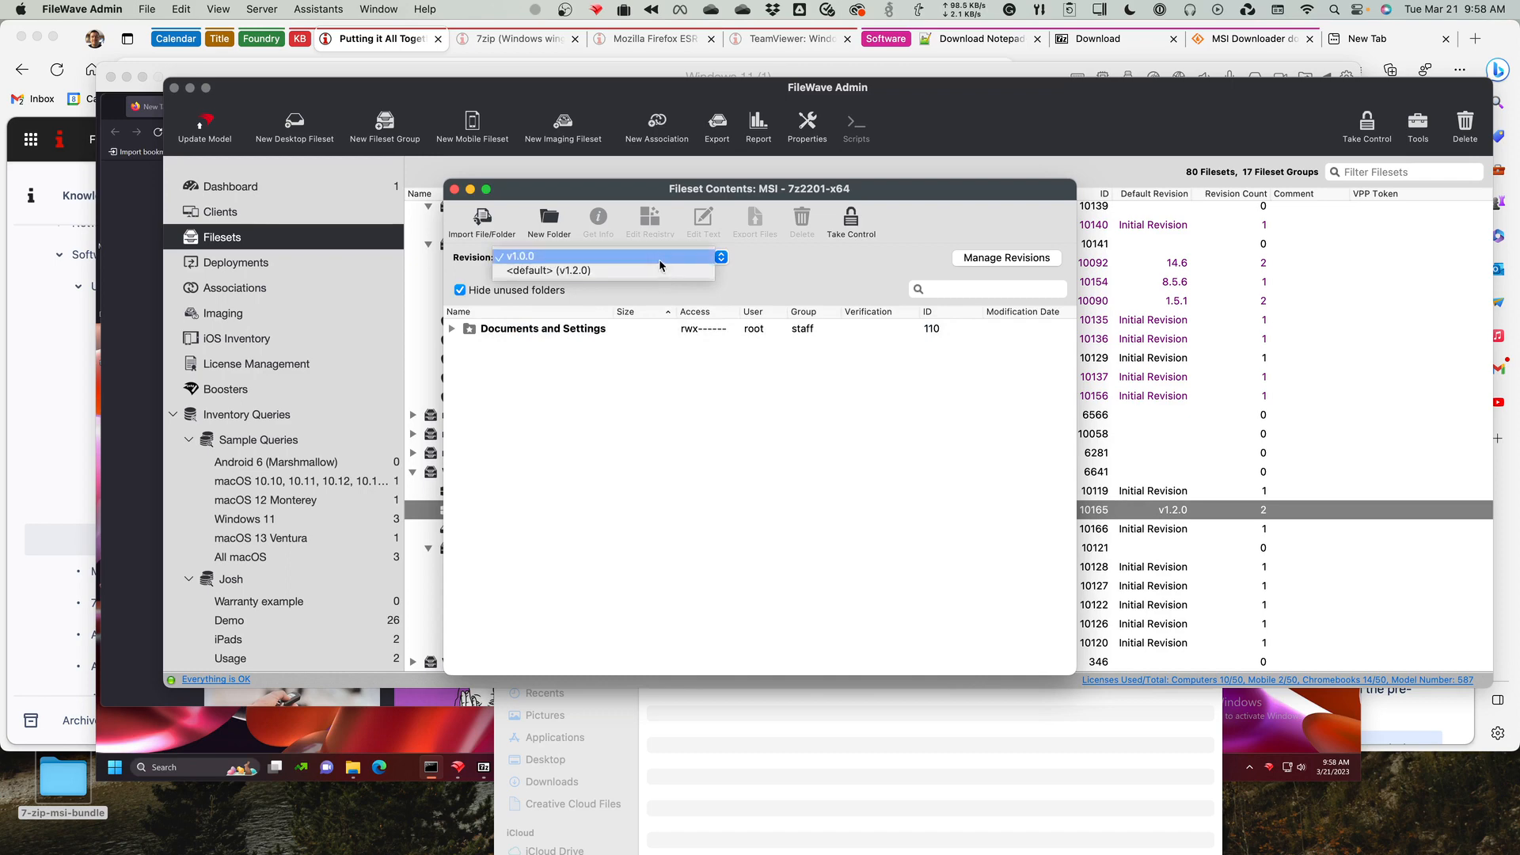
{"action": "left_click", "coordinate": [783, 363]}
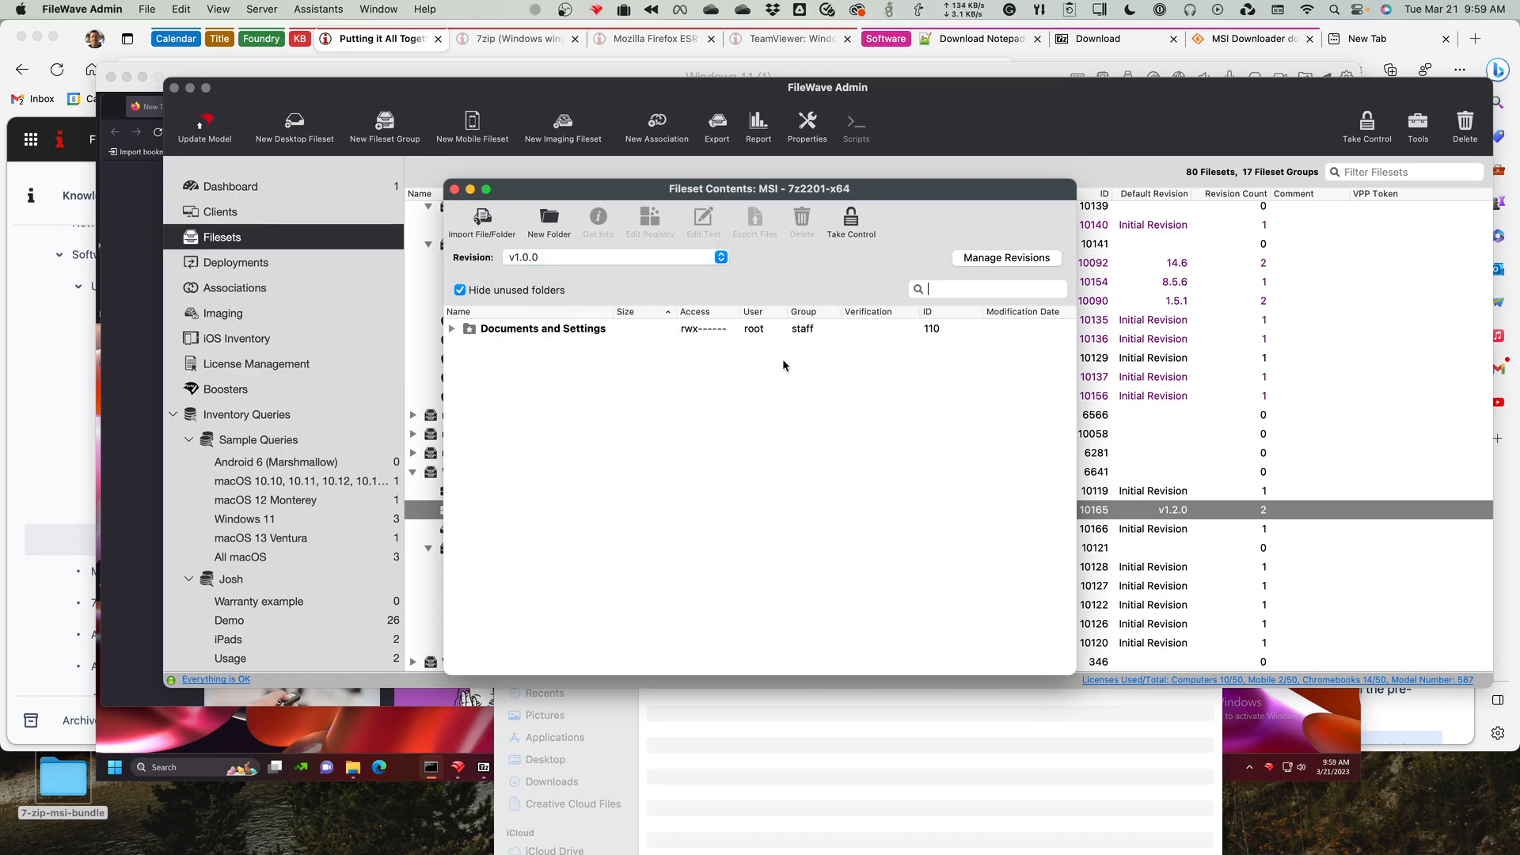
{"action": "left_click", "coordinate": [455, 190]}
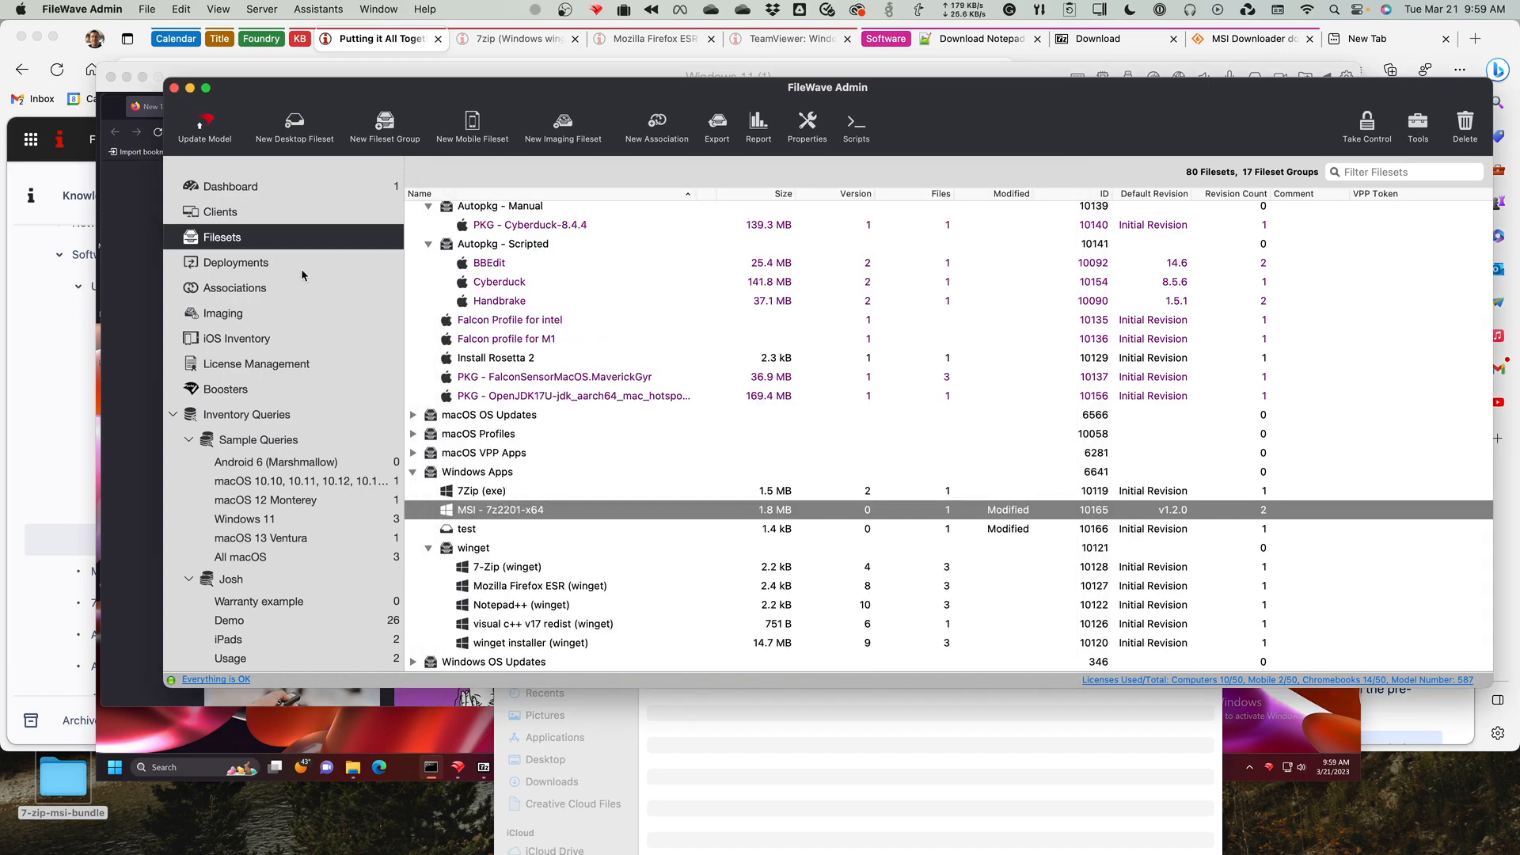
Start a new association of the MSI - 7z2201-x64 fileset with the WIN11-LAB1 client and open its revision selection.
{"action": "left_click", "coordinate": [260, 290]}
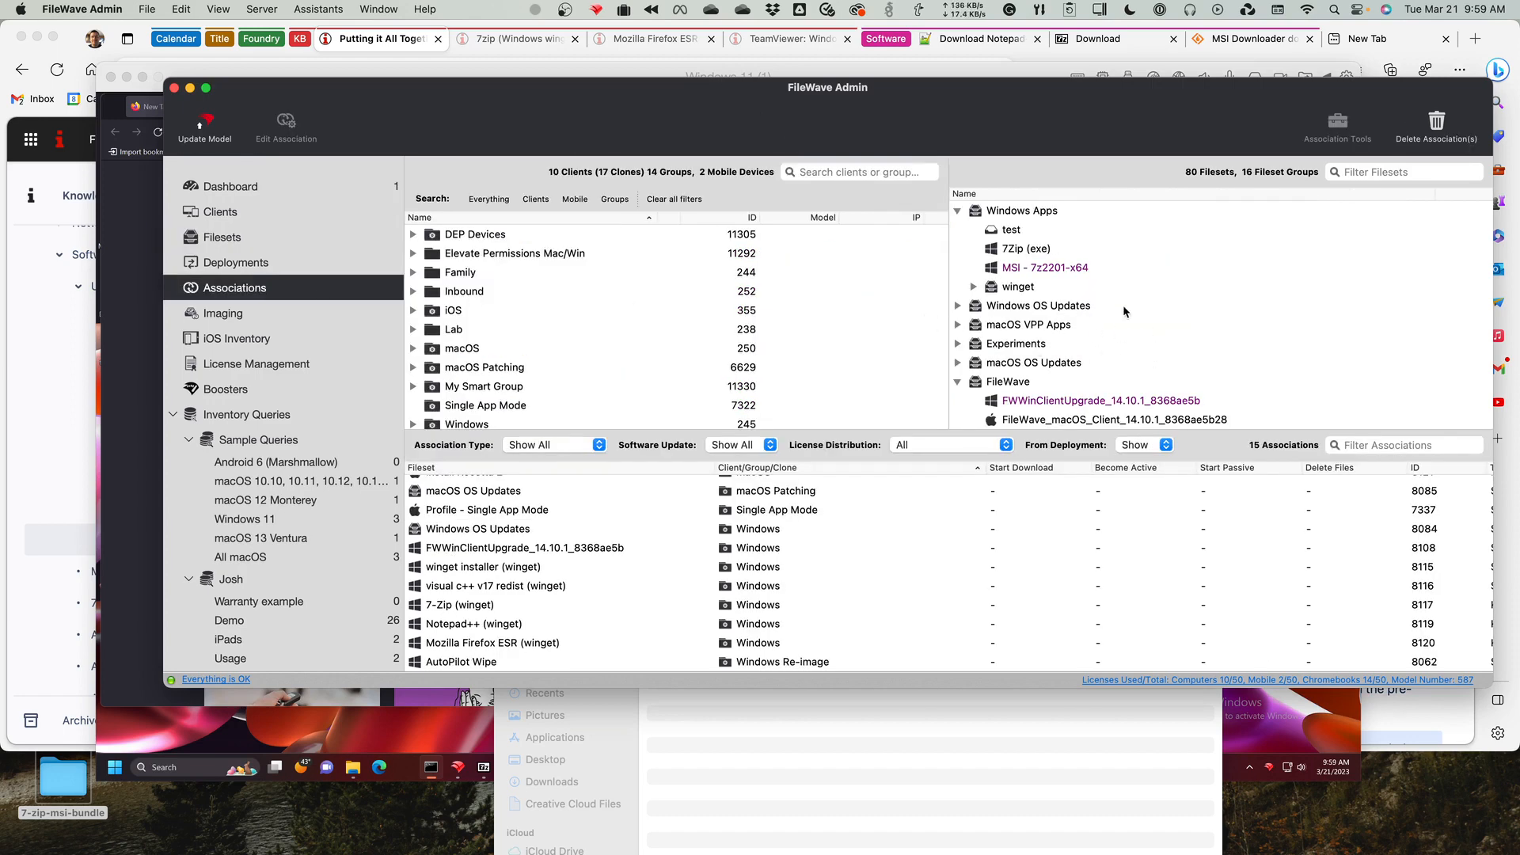
{"action": "left_click", "coordinate": [1053, 270]}
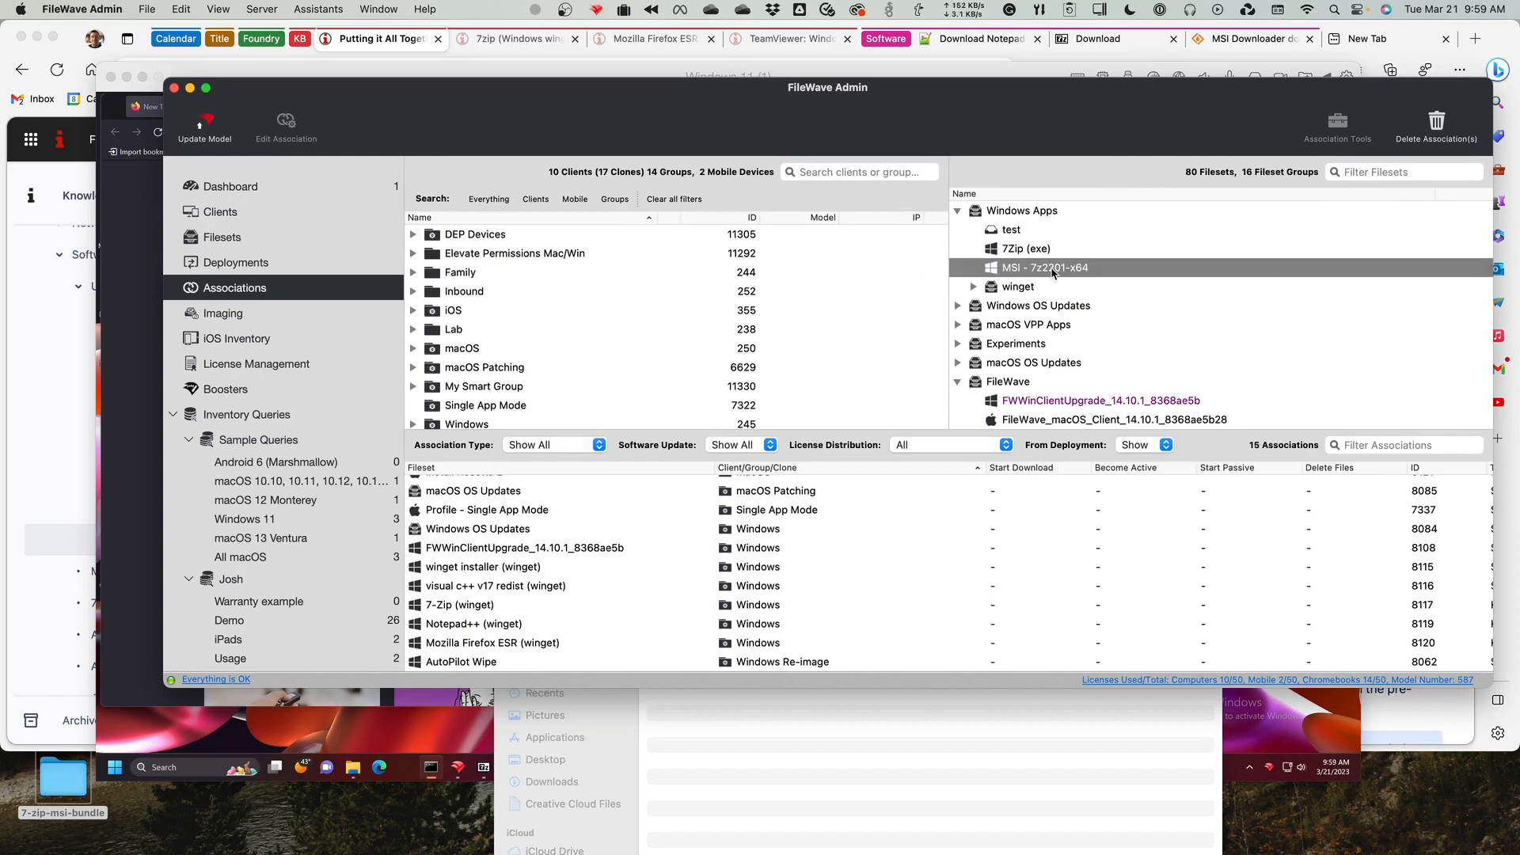
{"action": "right_click", "coordinate": [1052, 270]}
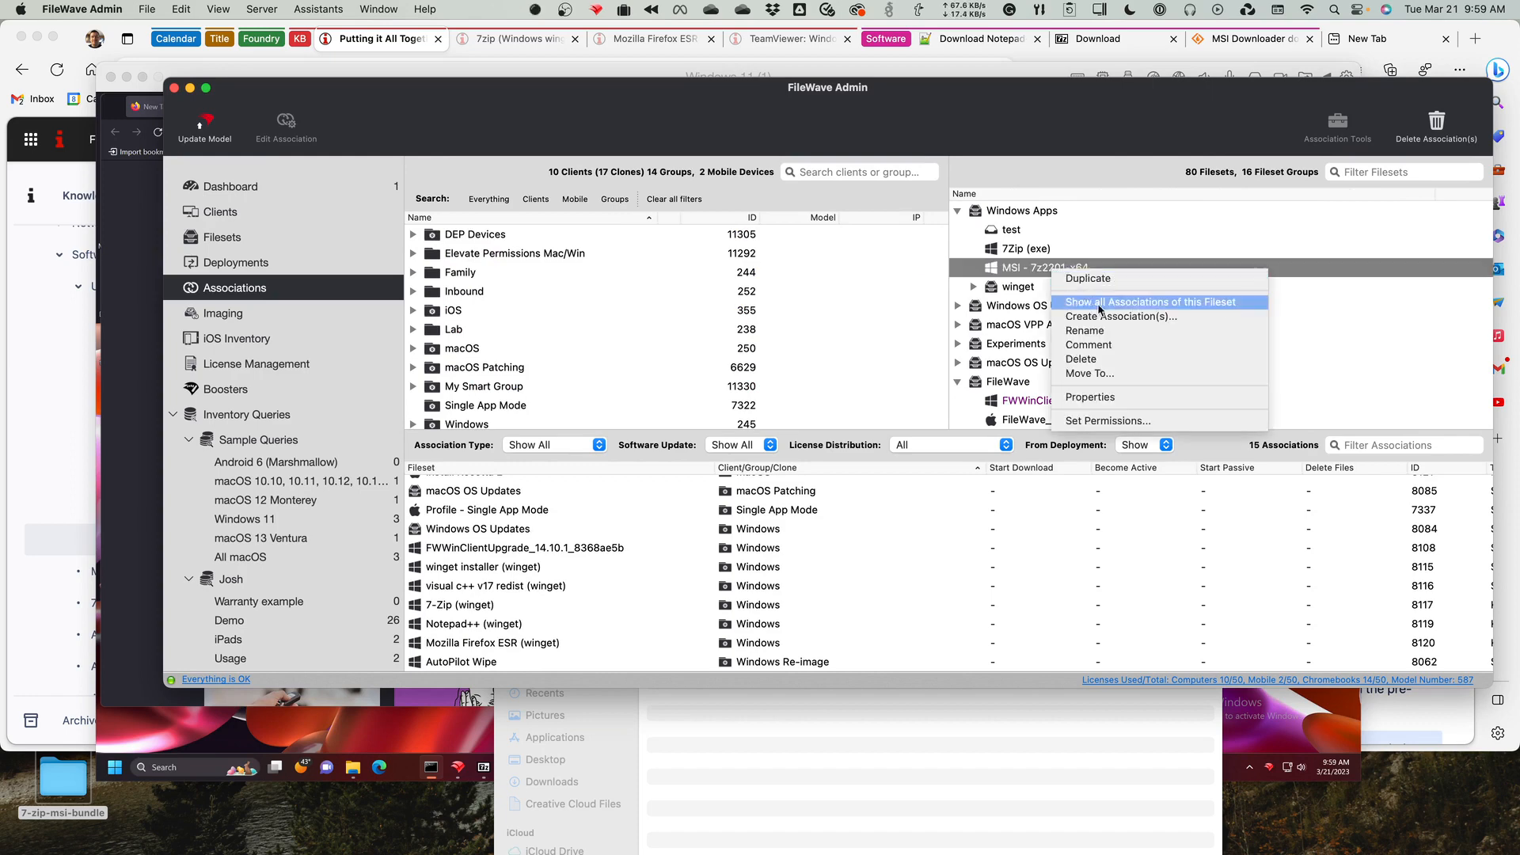
{"action": "left_click", "coordinate": [1161, 317]}
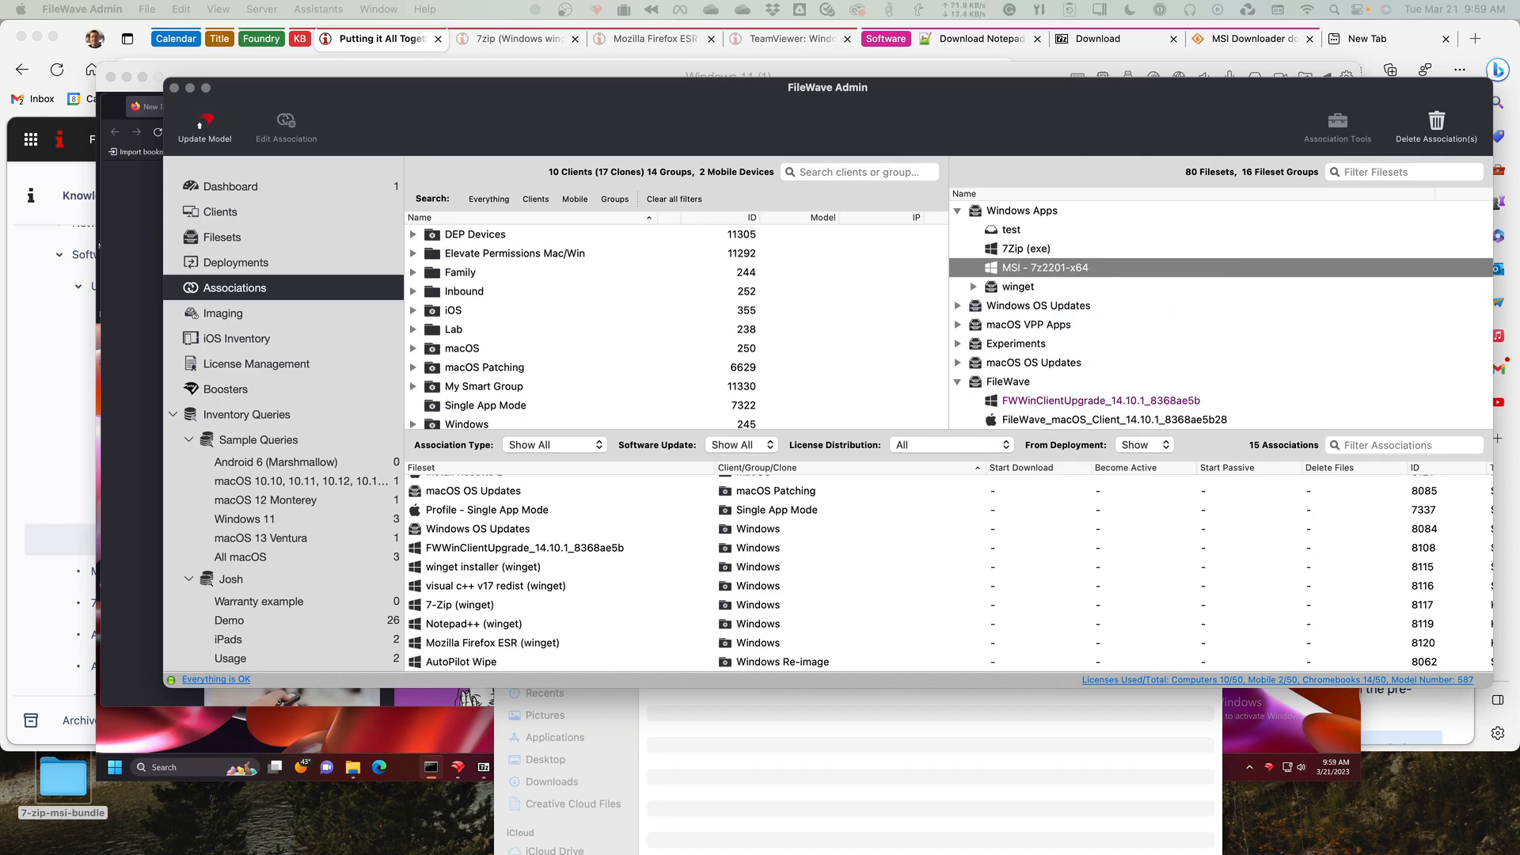
{"action": "scroll", "coordinate": [618, 353], "scroll_direction": "down", "scroll_amount": 4}
{"action": "left_click", "coordinate": [513, 392]}
{"action": "scroll", "coordinate": [567, 379], "scroll_direction": "down", "scroll_amount": 4}
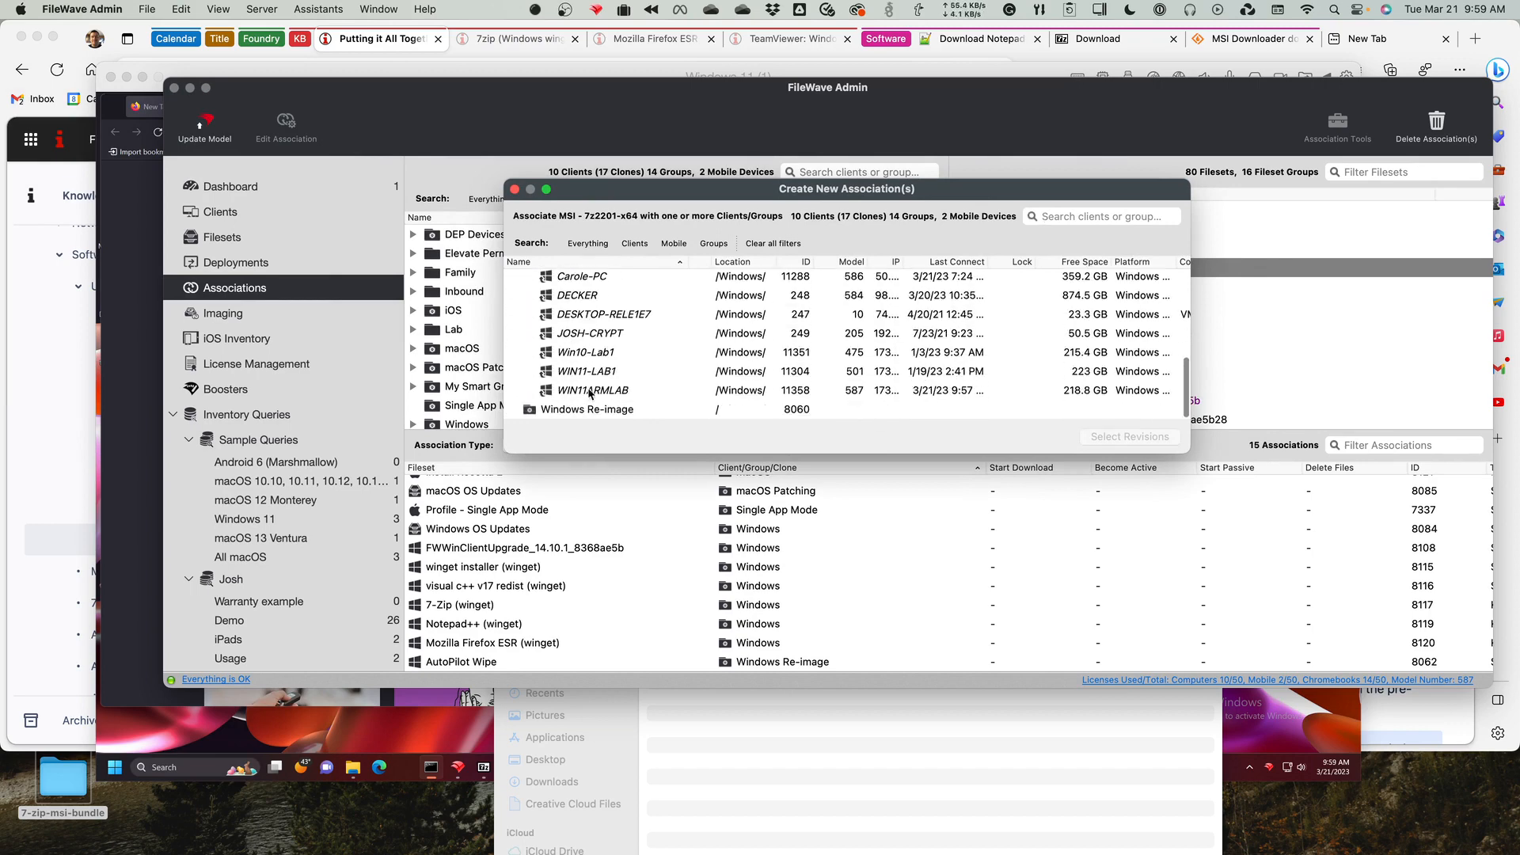
{"action": "left_click", "coordinate": [602, 374]}
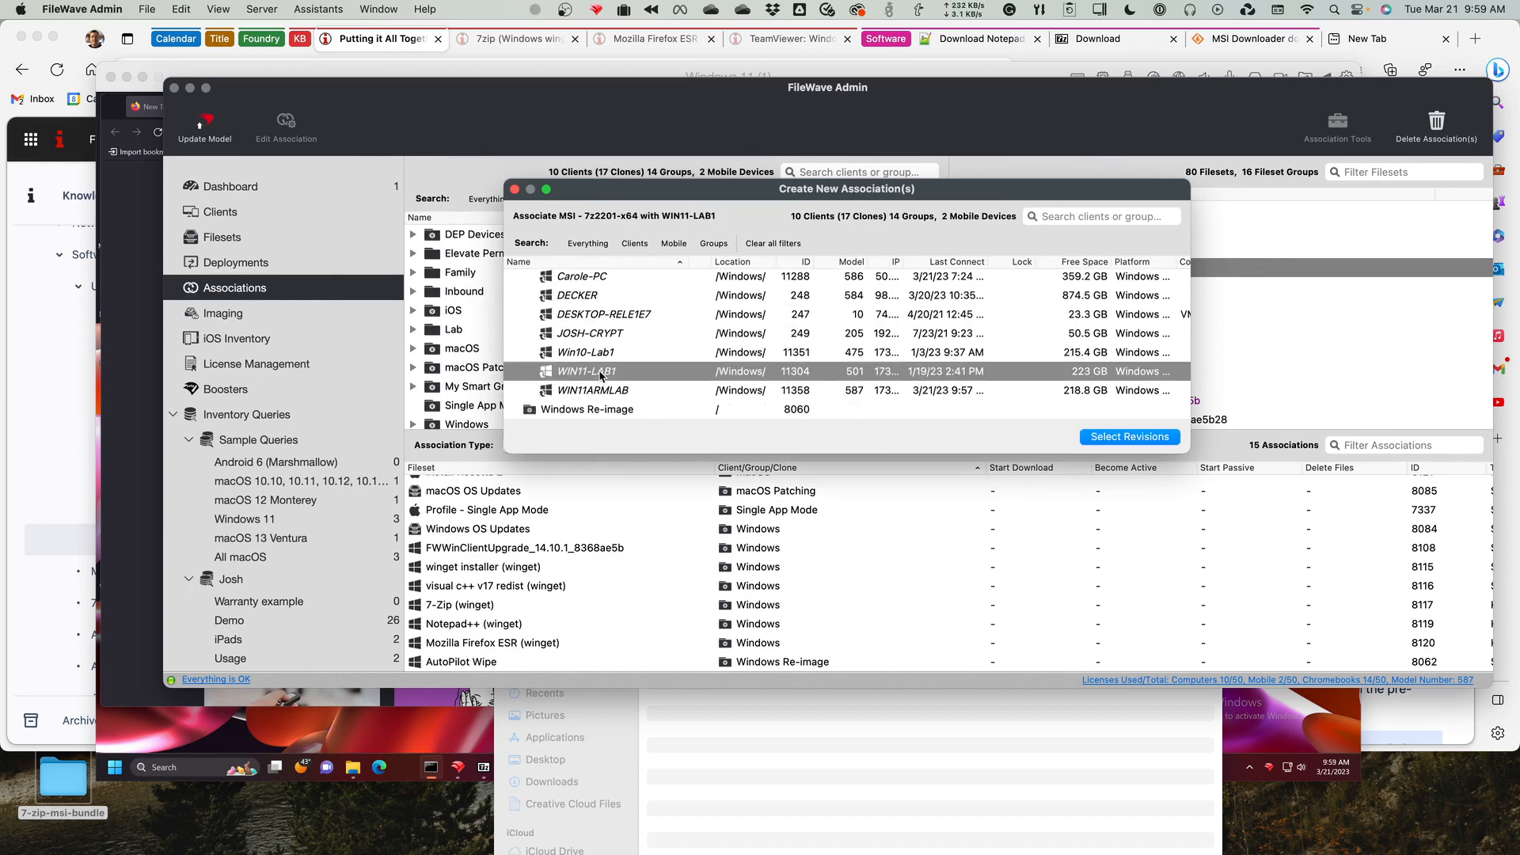
{"action": "left_click", "coordinate": [1109, 438]}
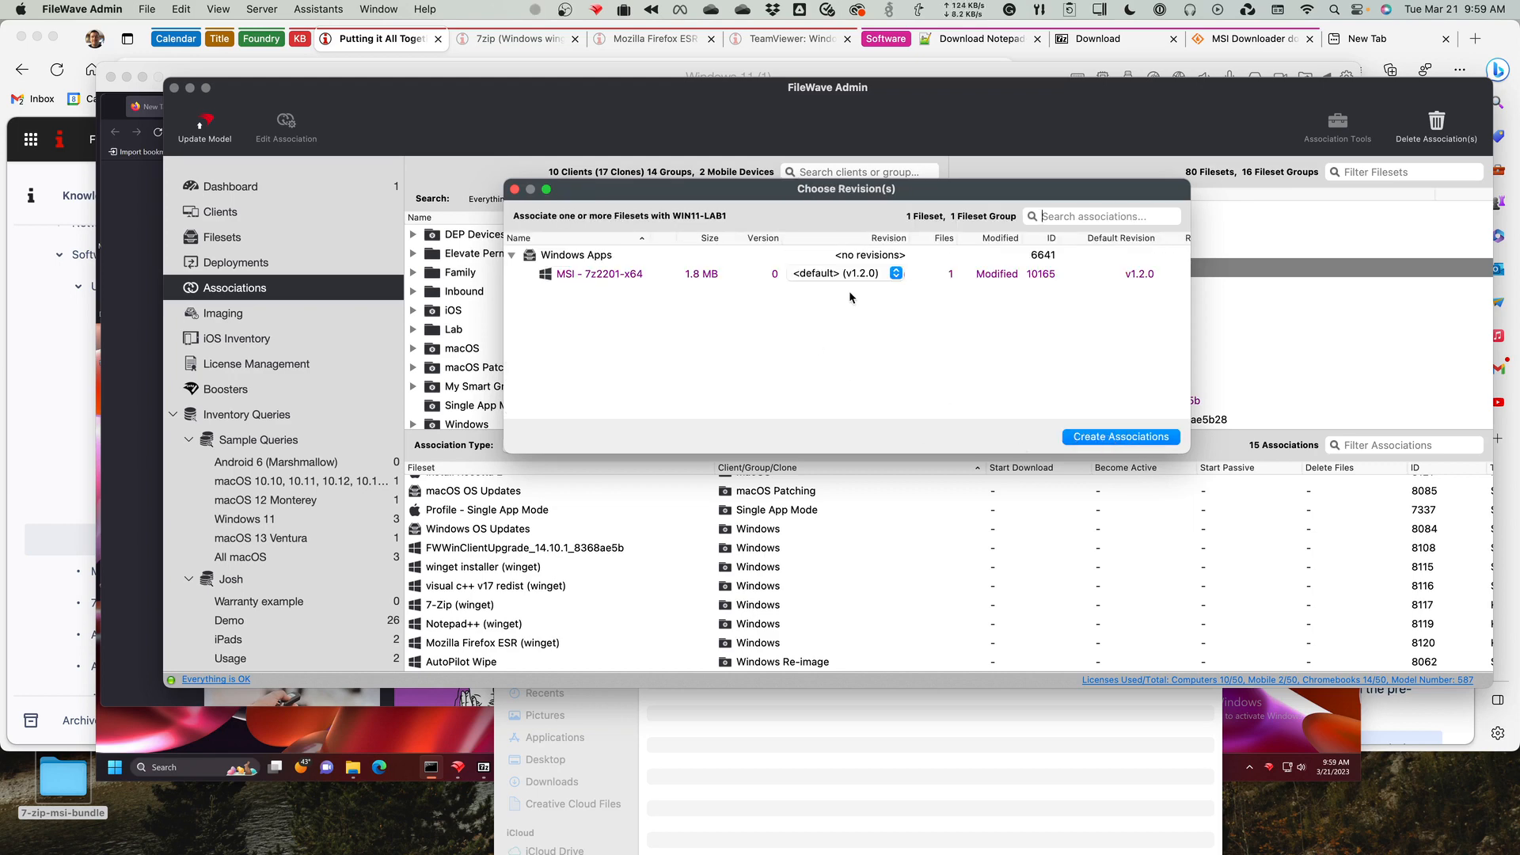
Try the v1.2.0 and default revision choices for the WIN11-LAB1 association and close the dialog without creating it.
{"action": "left_click", "coordinate": [874, 277]}
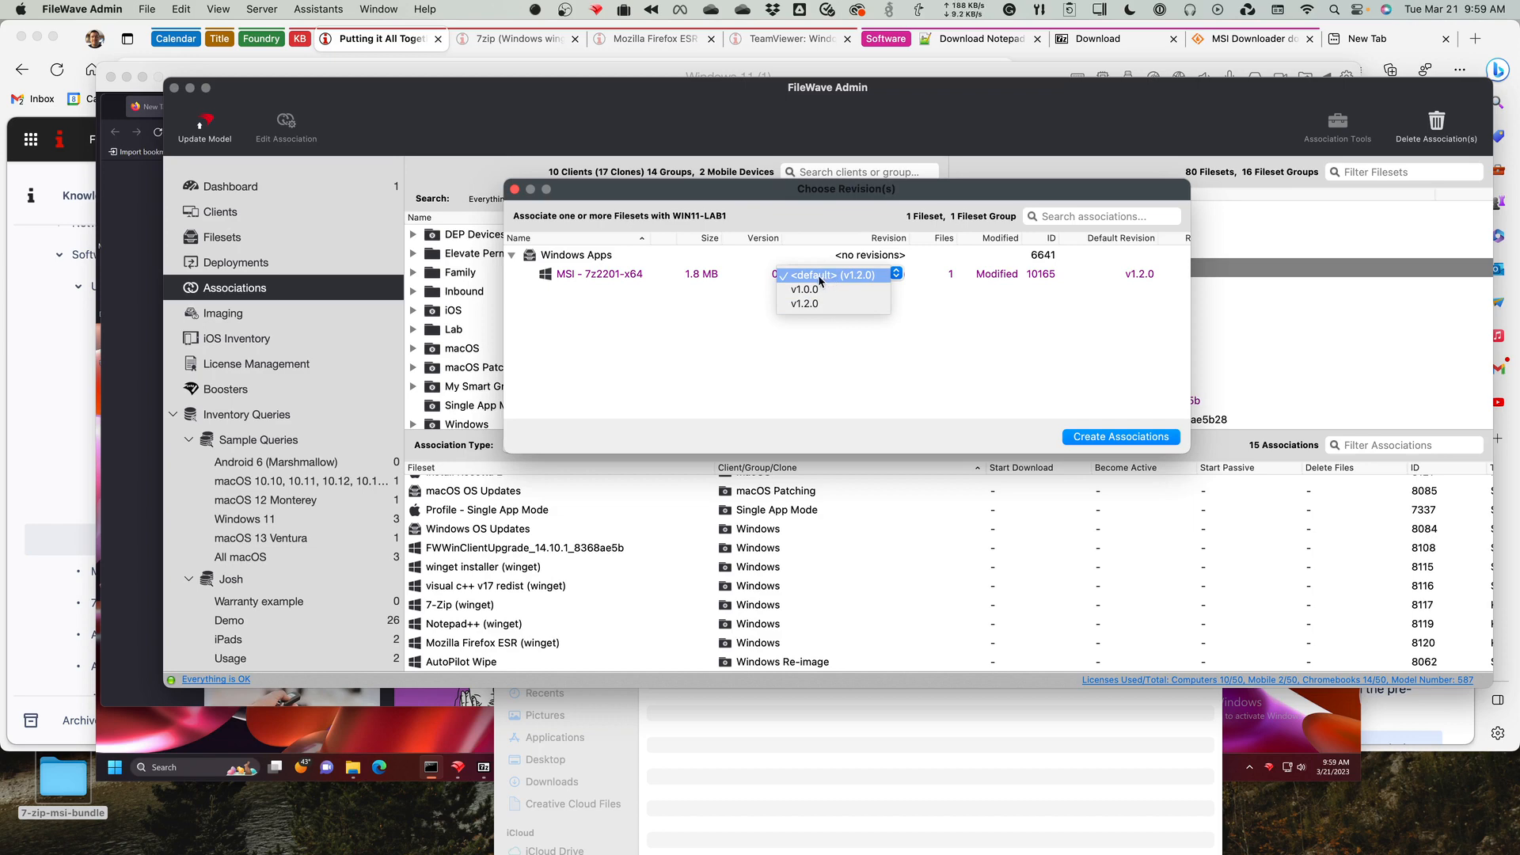
{"action": "left_click", "coordinate": [803, 305]}
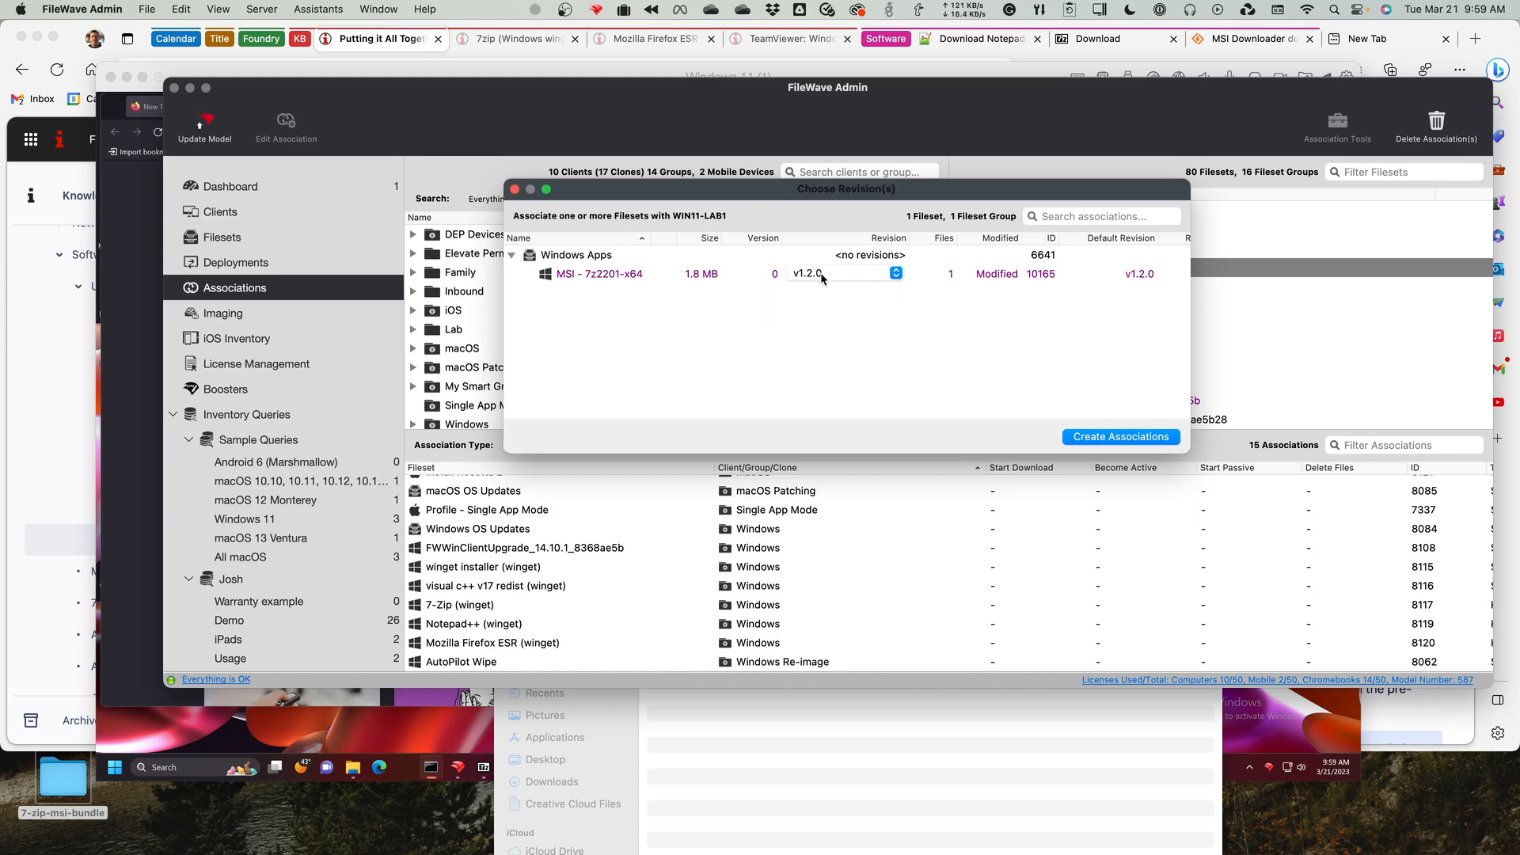
{"action": "left_click", "coordinate": [835, 277]}
{"action": "left_click", "coordinate": [833, 255]}
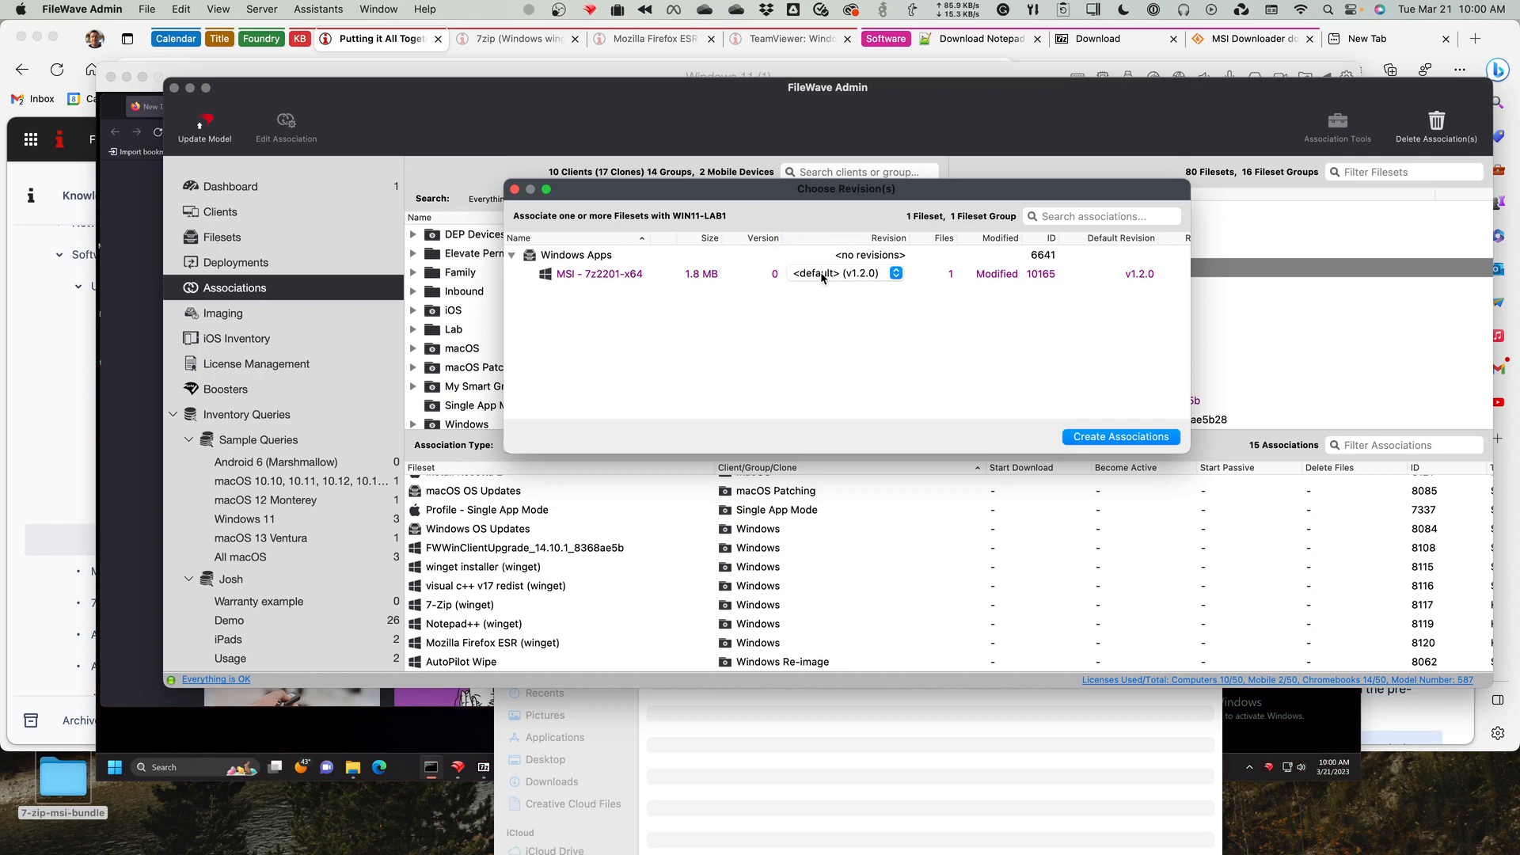
{"action": "left_click", "coordinate": [822, 274]}
{"action": "left_click", "coordinate": [819, 305]}
{"action": "left_click", "coordinate": [838, 275]}
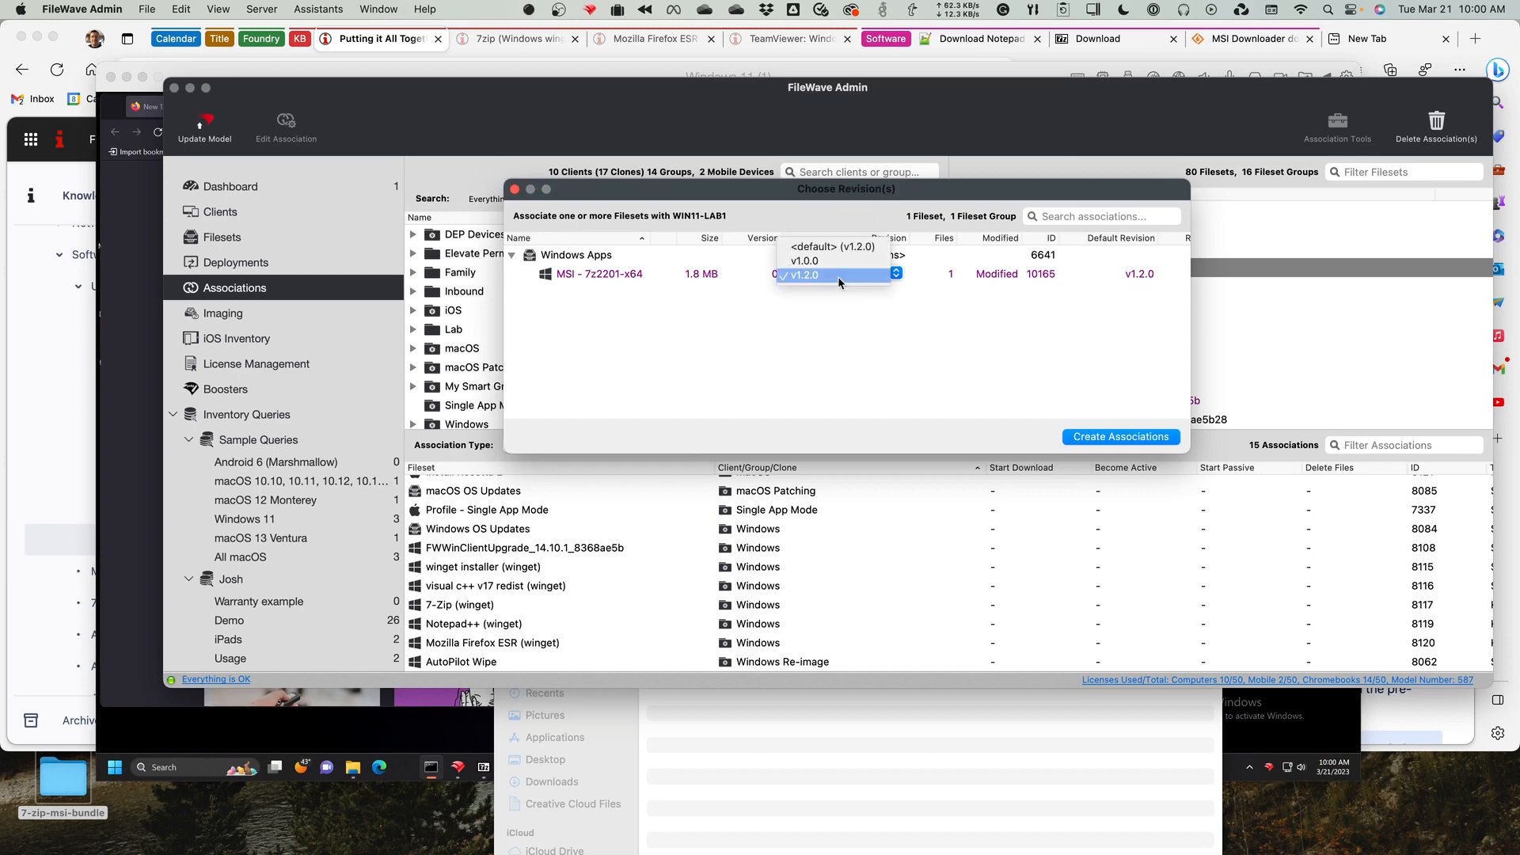
{"action": "left_click", "coordinate": [857, 247]}
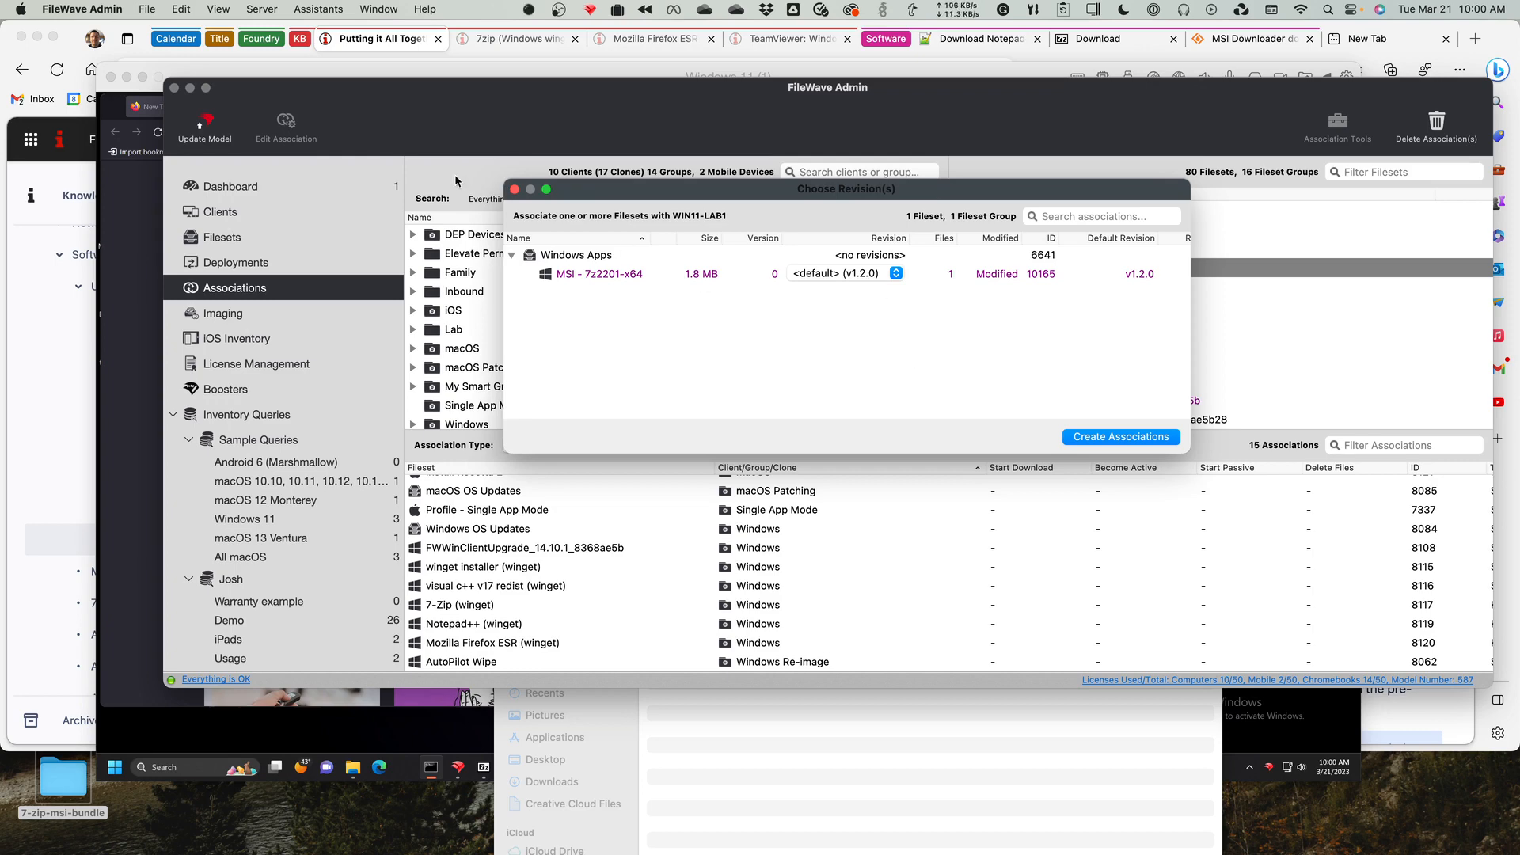
{"action": "left_click", "coordinate": [515, 190]}
Open revision management for the MSI - 7z2201-x64 fileset and set v1.0.0 as the default revision.
{"action": "left_click", "coordinate": [261, 238]}
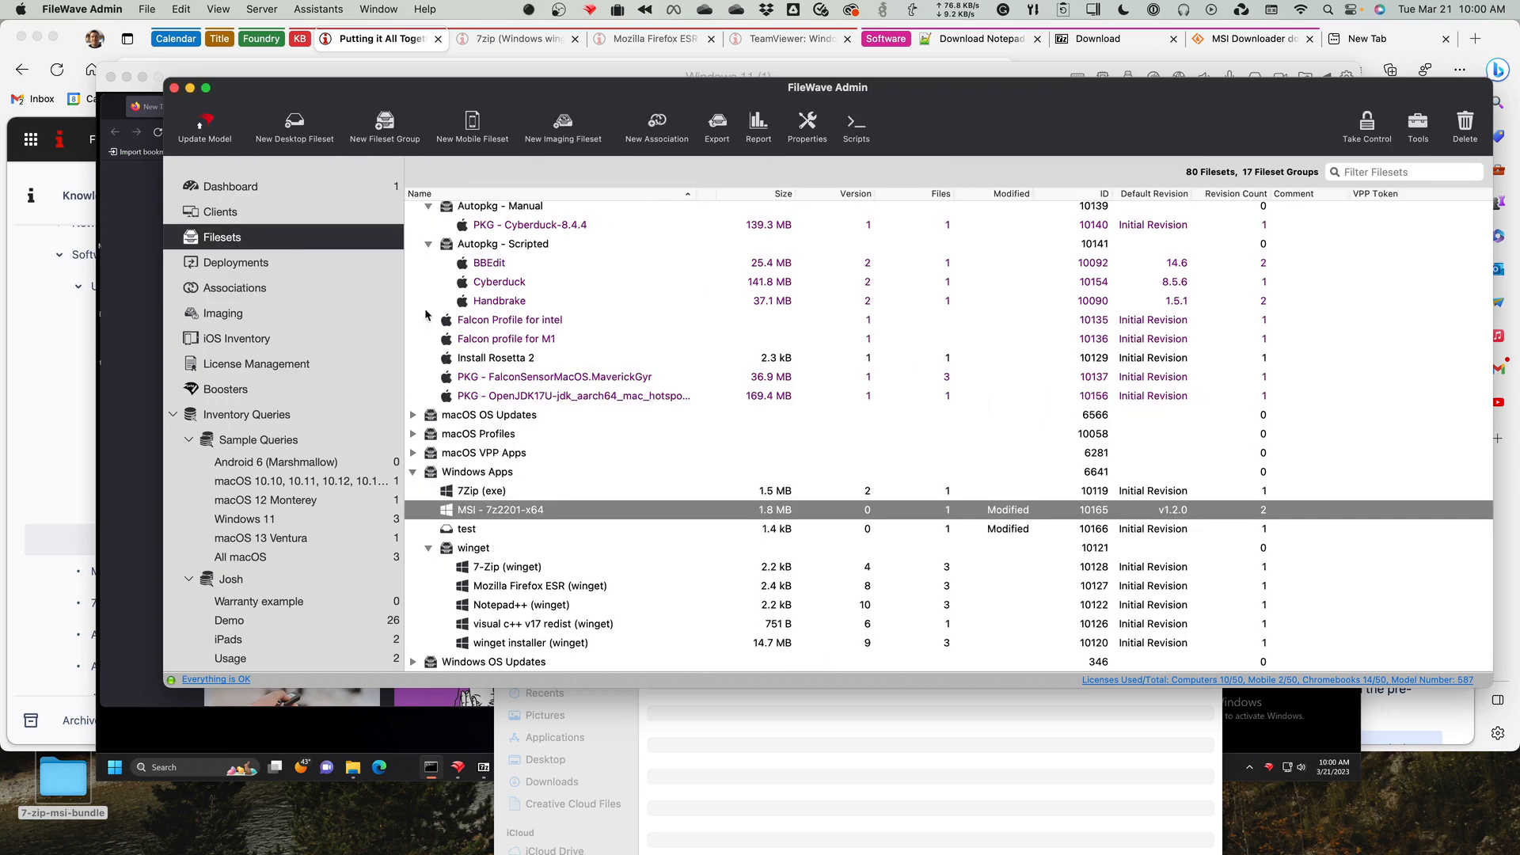
{"action": "double_click", "coordinate": [578, 510]}
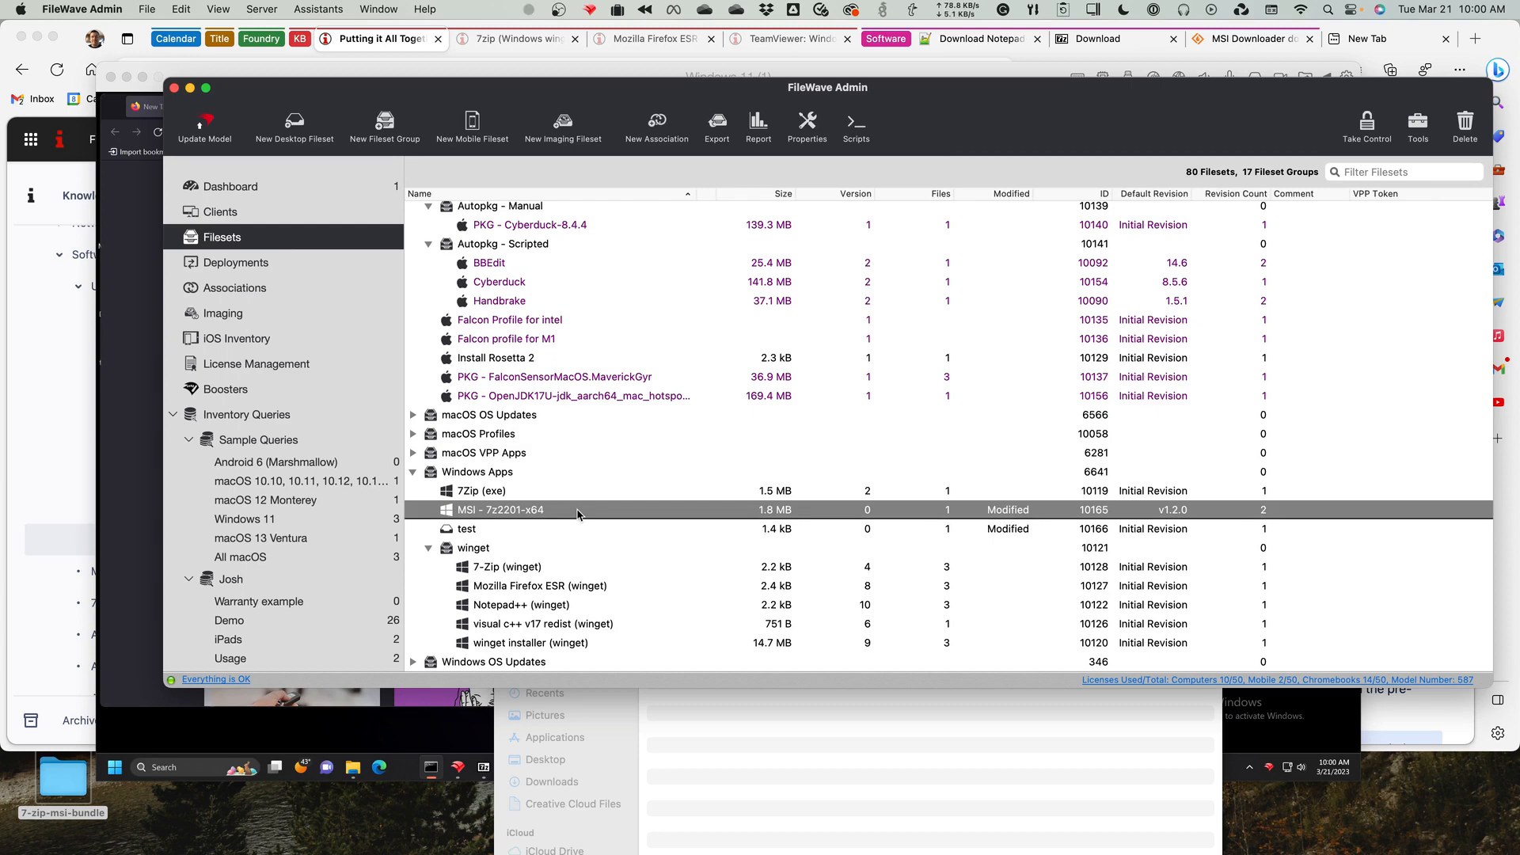
{"action": "left_click", "coordinate": [970, 260]}
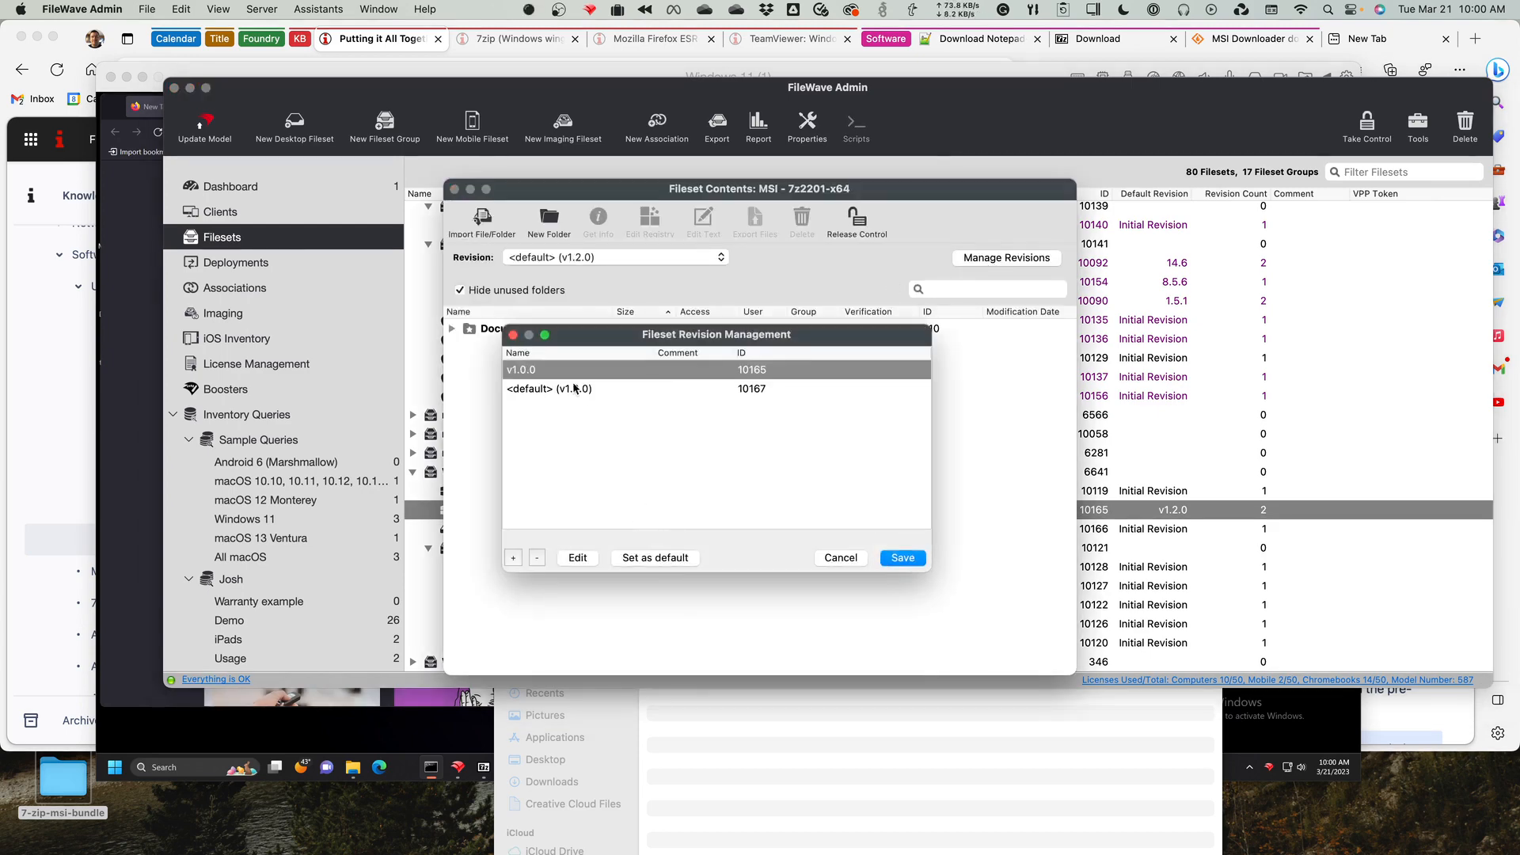
{"action": "left_click", "coordinate": [606, 388]}
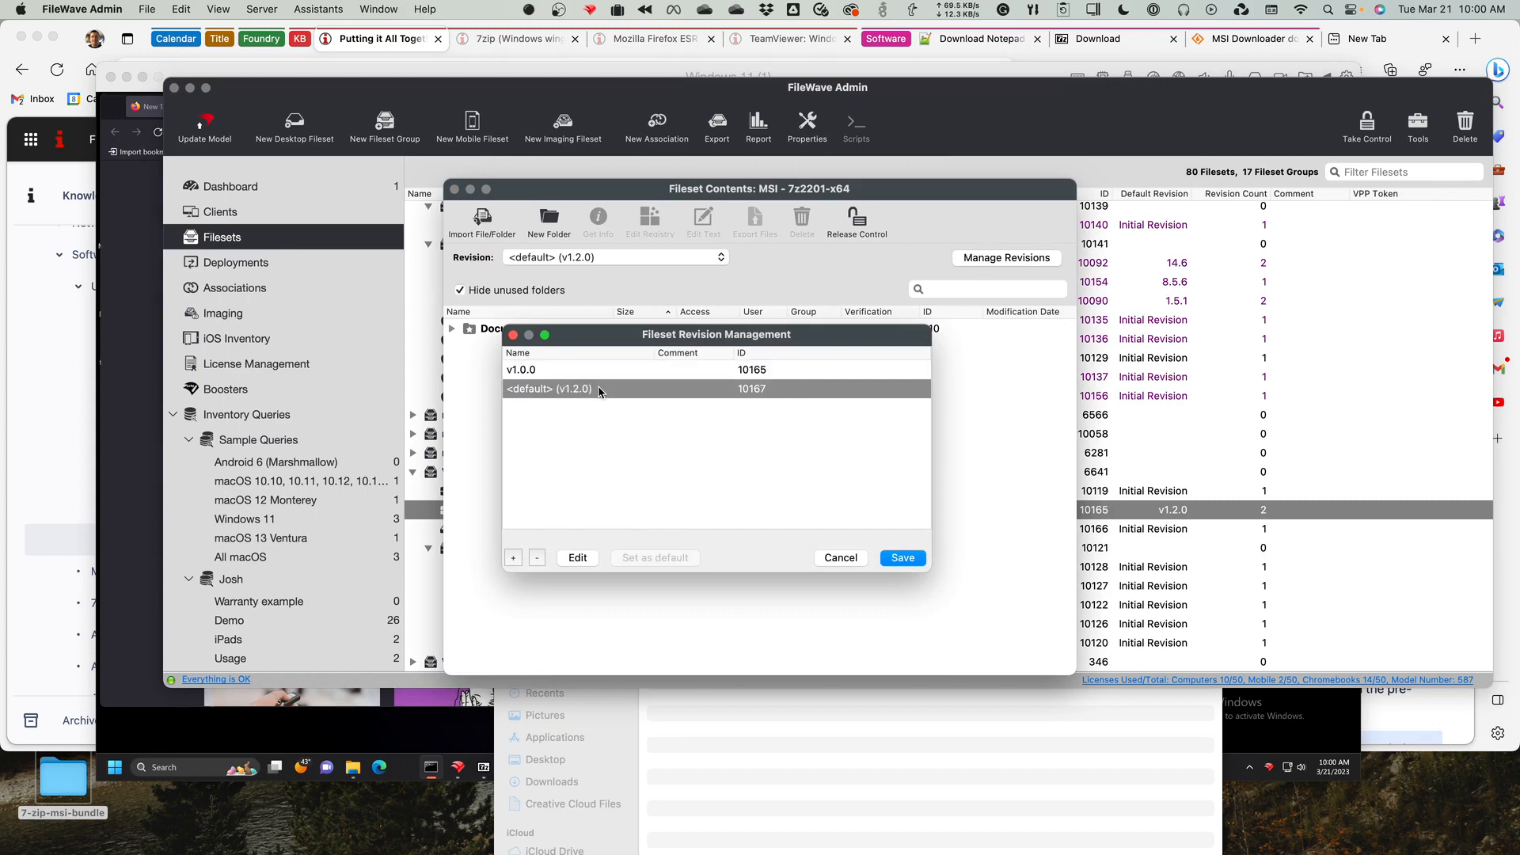
{"action": "left_click", "coordinate": [554, 371]}
{"action": "left_click", "coordinate": [655, 558]}
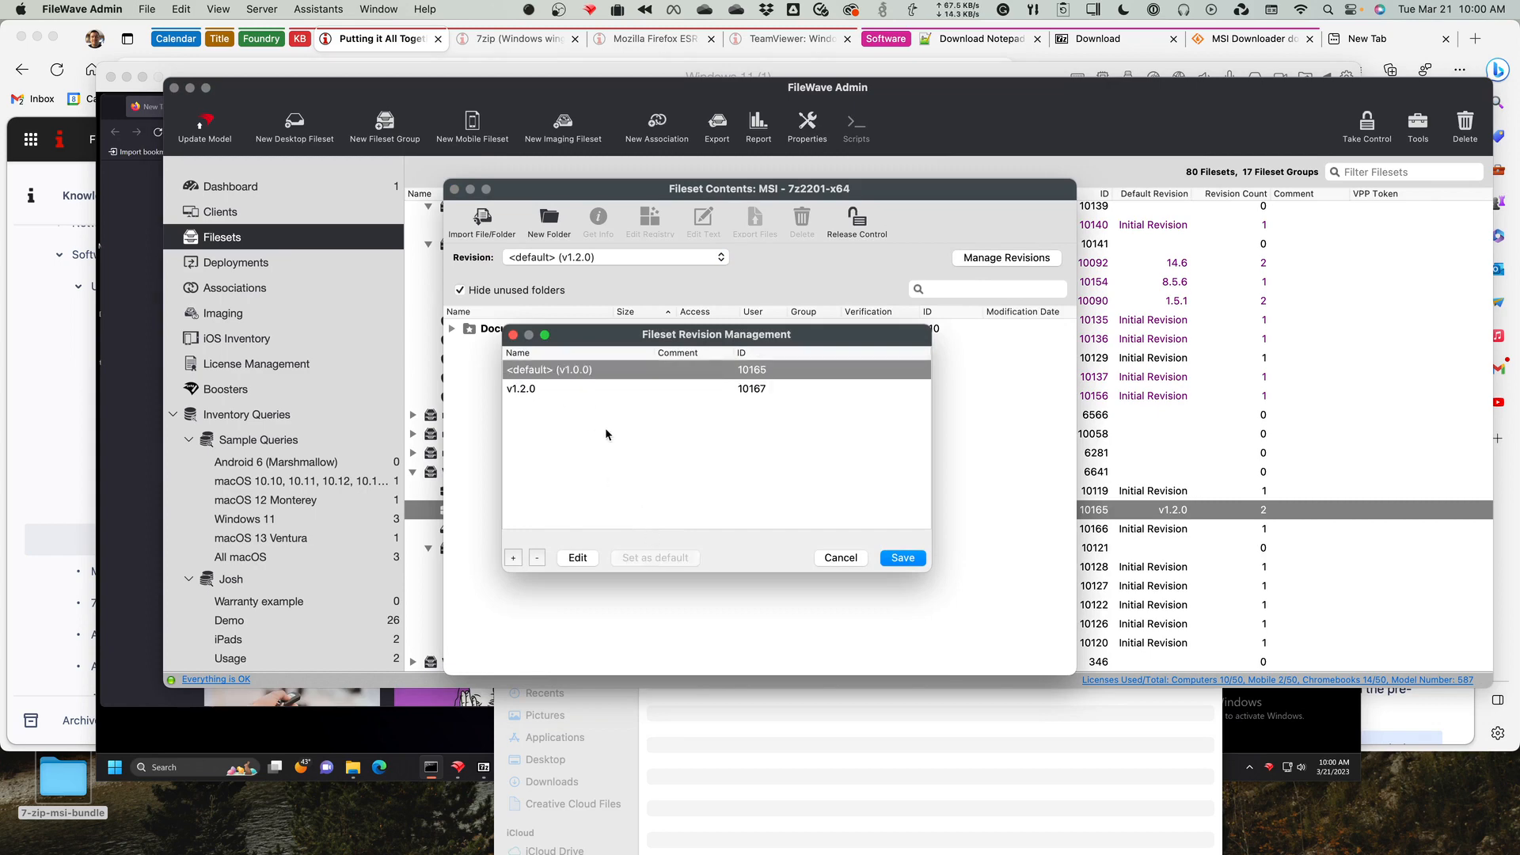
Set v1.2.0 as the default revision again, save the revision changes and close the fileset contents.
{"action": "left_click", "coordinate": [606, 392]}
{"action": "left_click", "coordinate": [673, 558]}
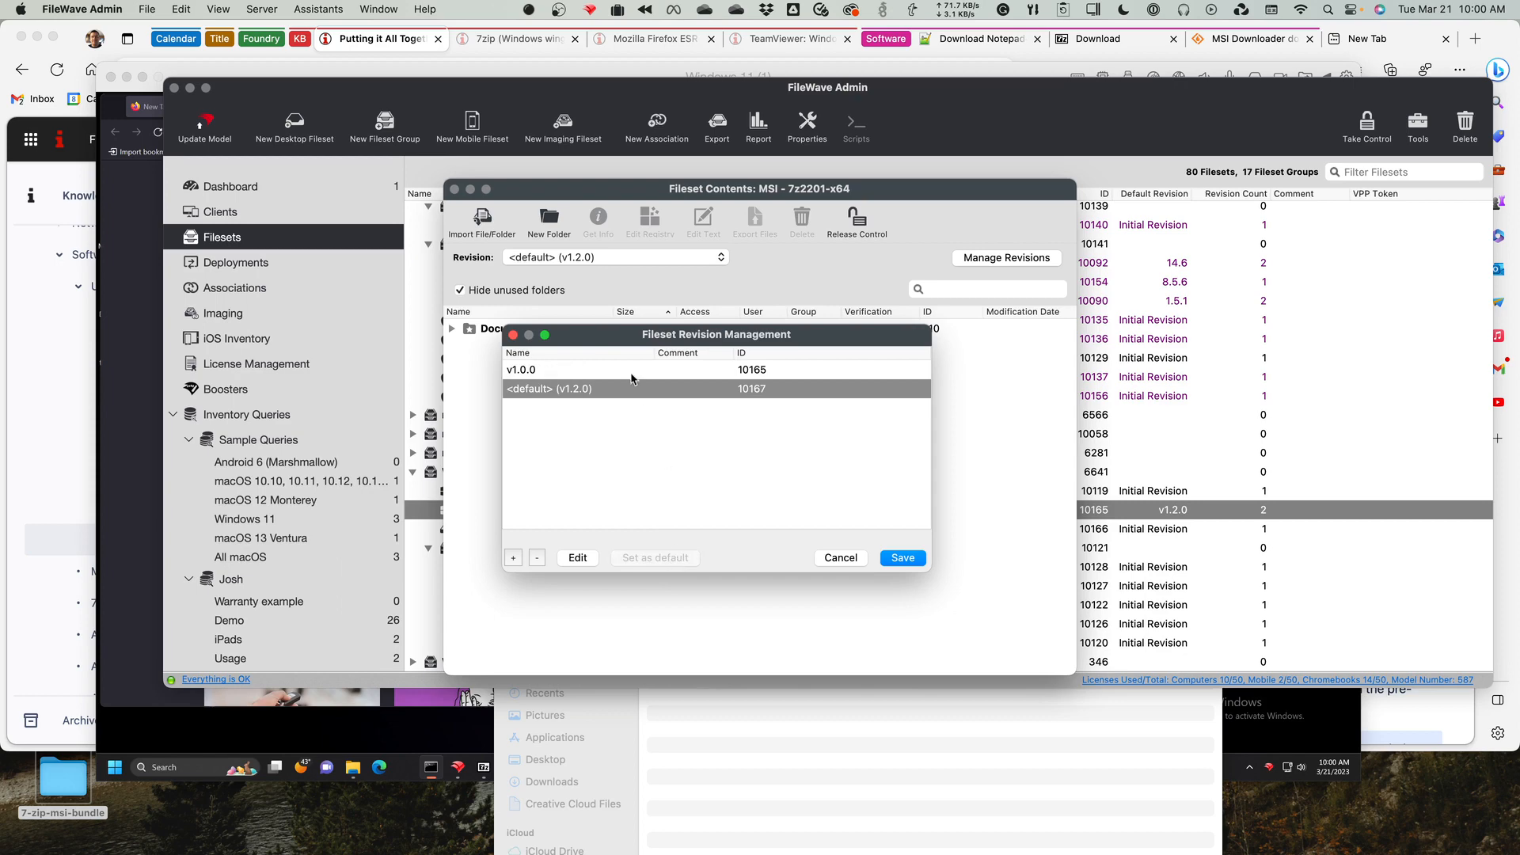
{"action": "left_click", "coordinate": [916, 562]}
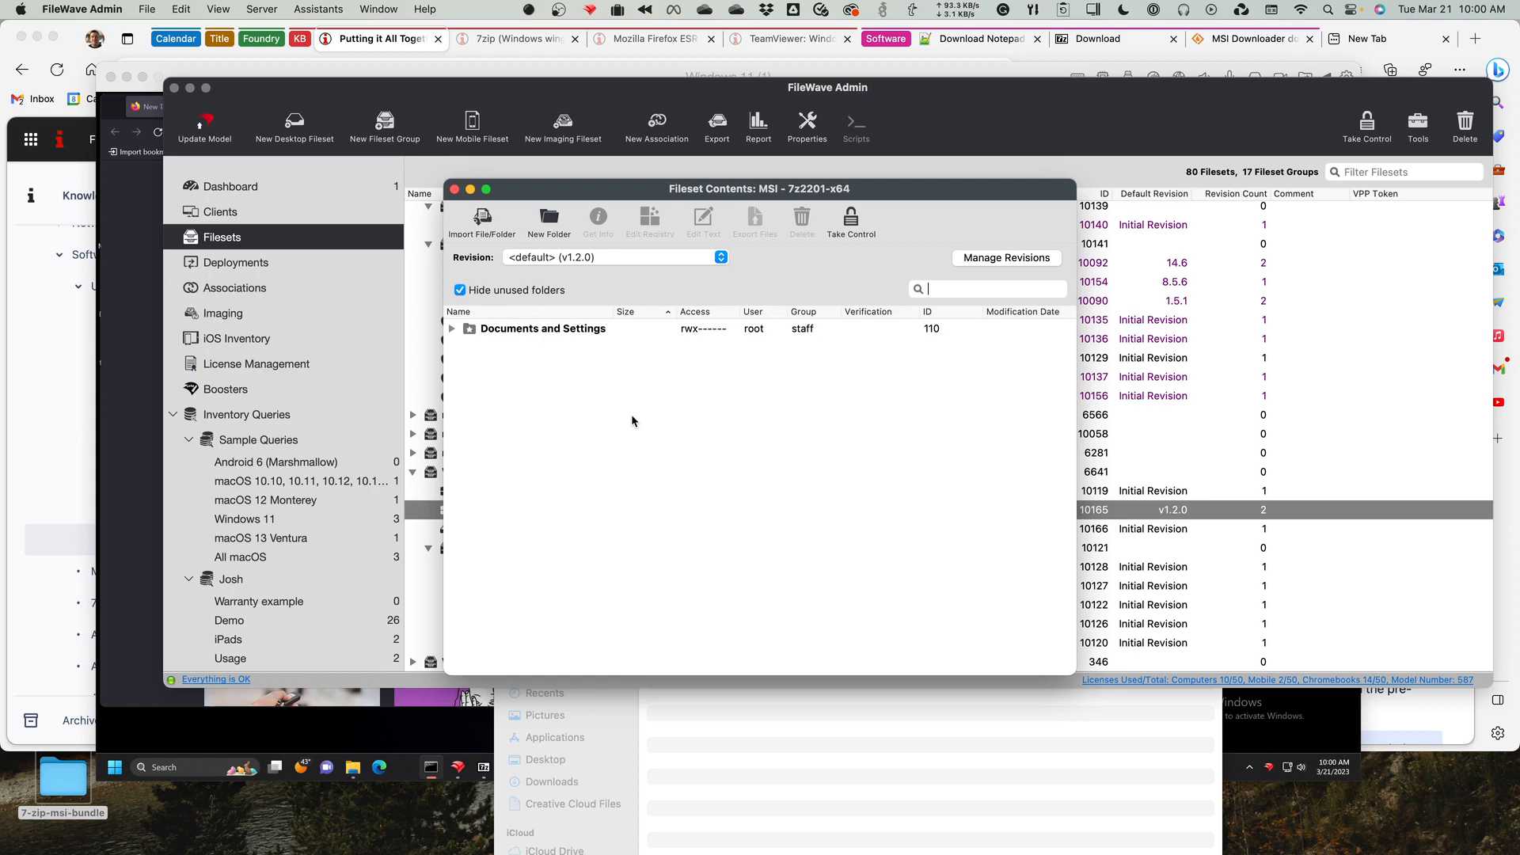
{"action": "left_click", "coordinate": [454, 190]}
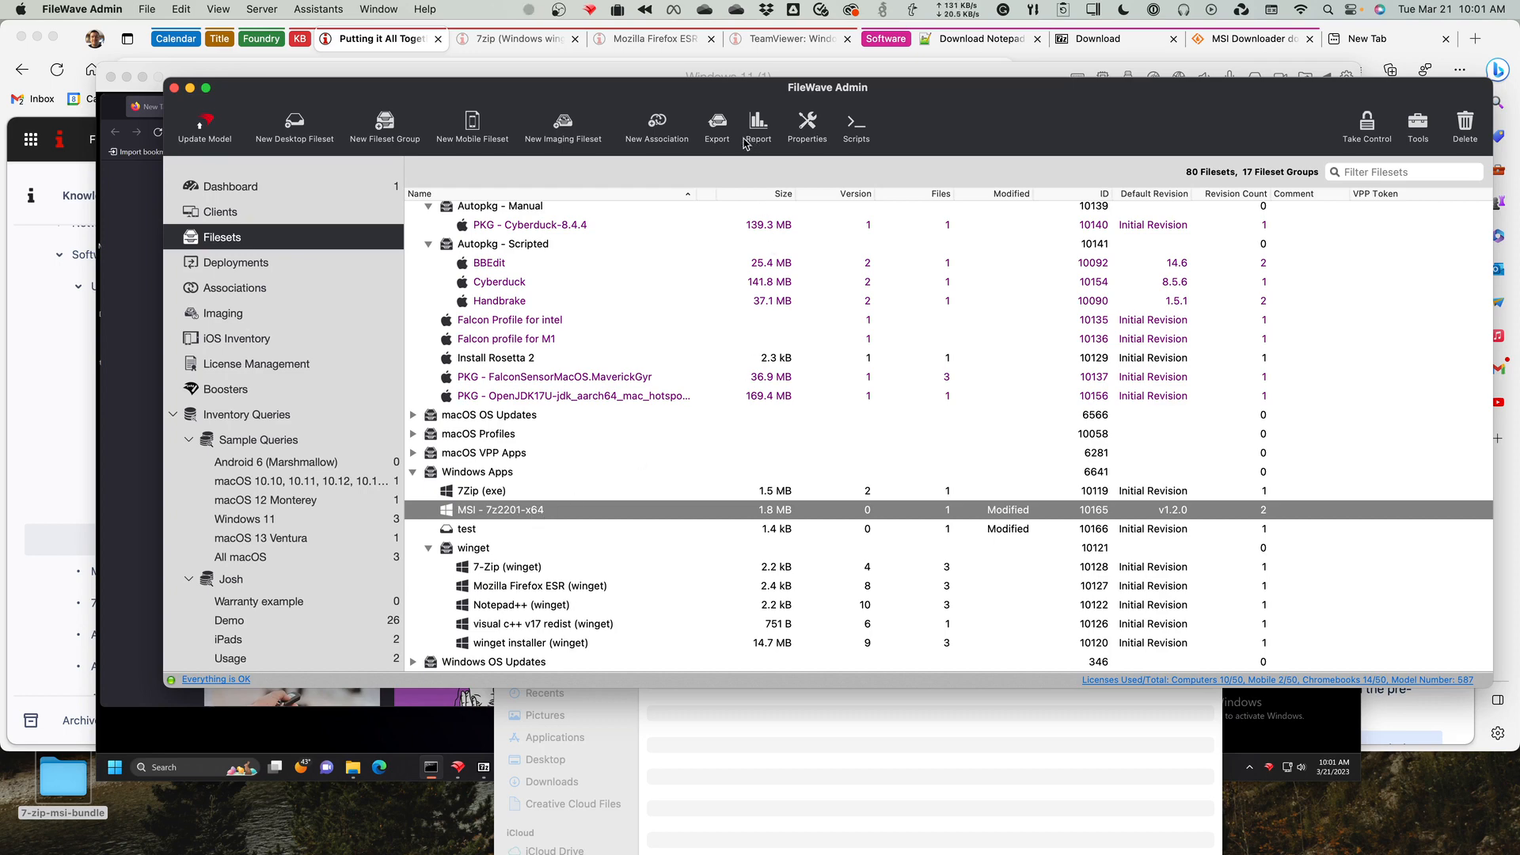
Examine the revision IDs in the MSI - 7z2201-x64 fileset's revision management, then cancel and close the fileset contents.
{"action": "double_click", "coordinate": [536, 519]}
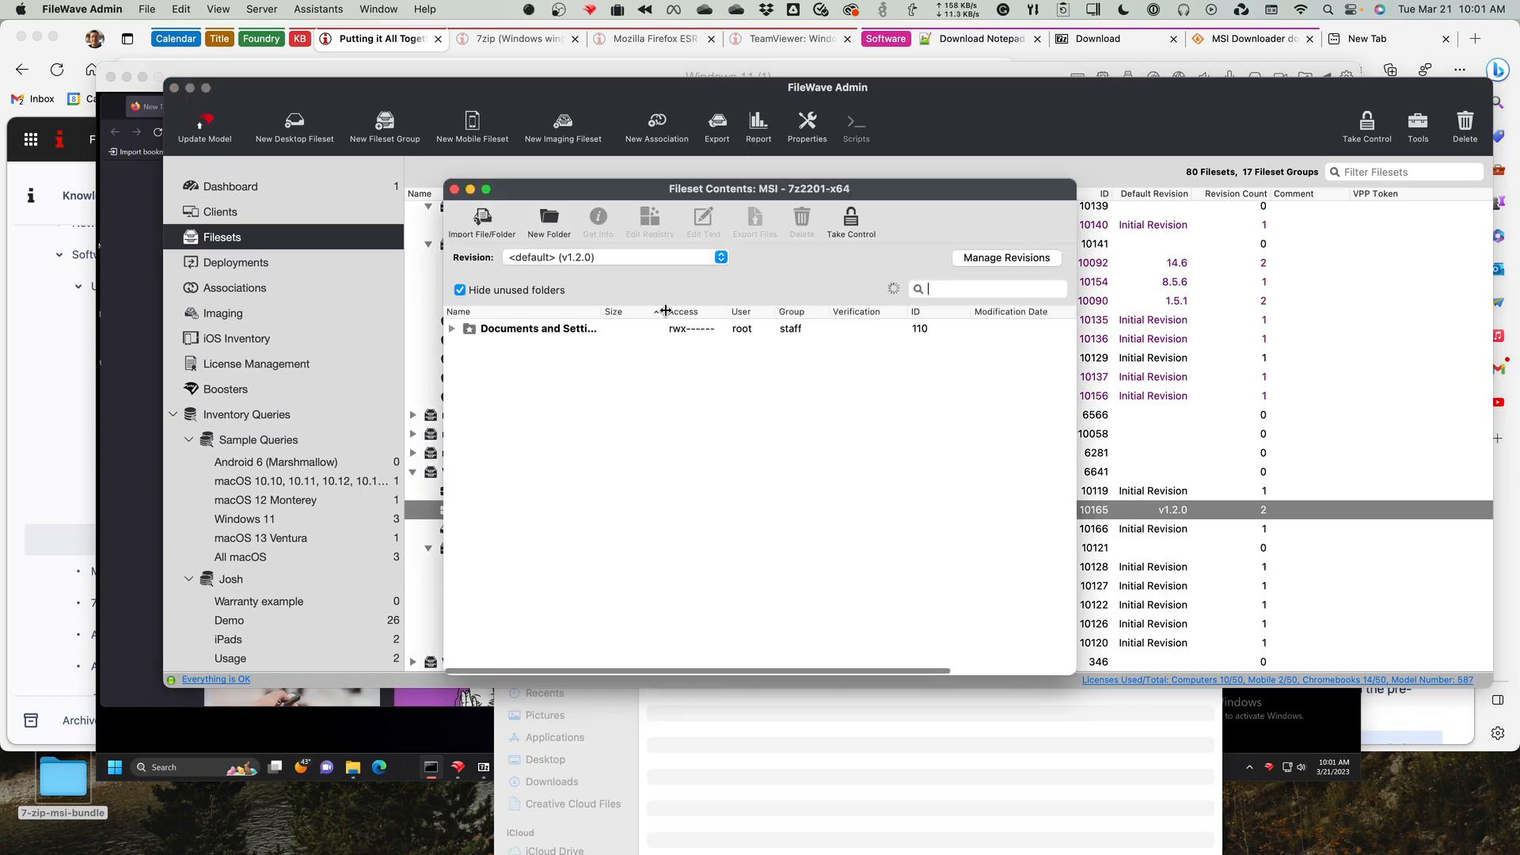
{"action": "left_click", "coordinate": [997, 261]}
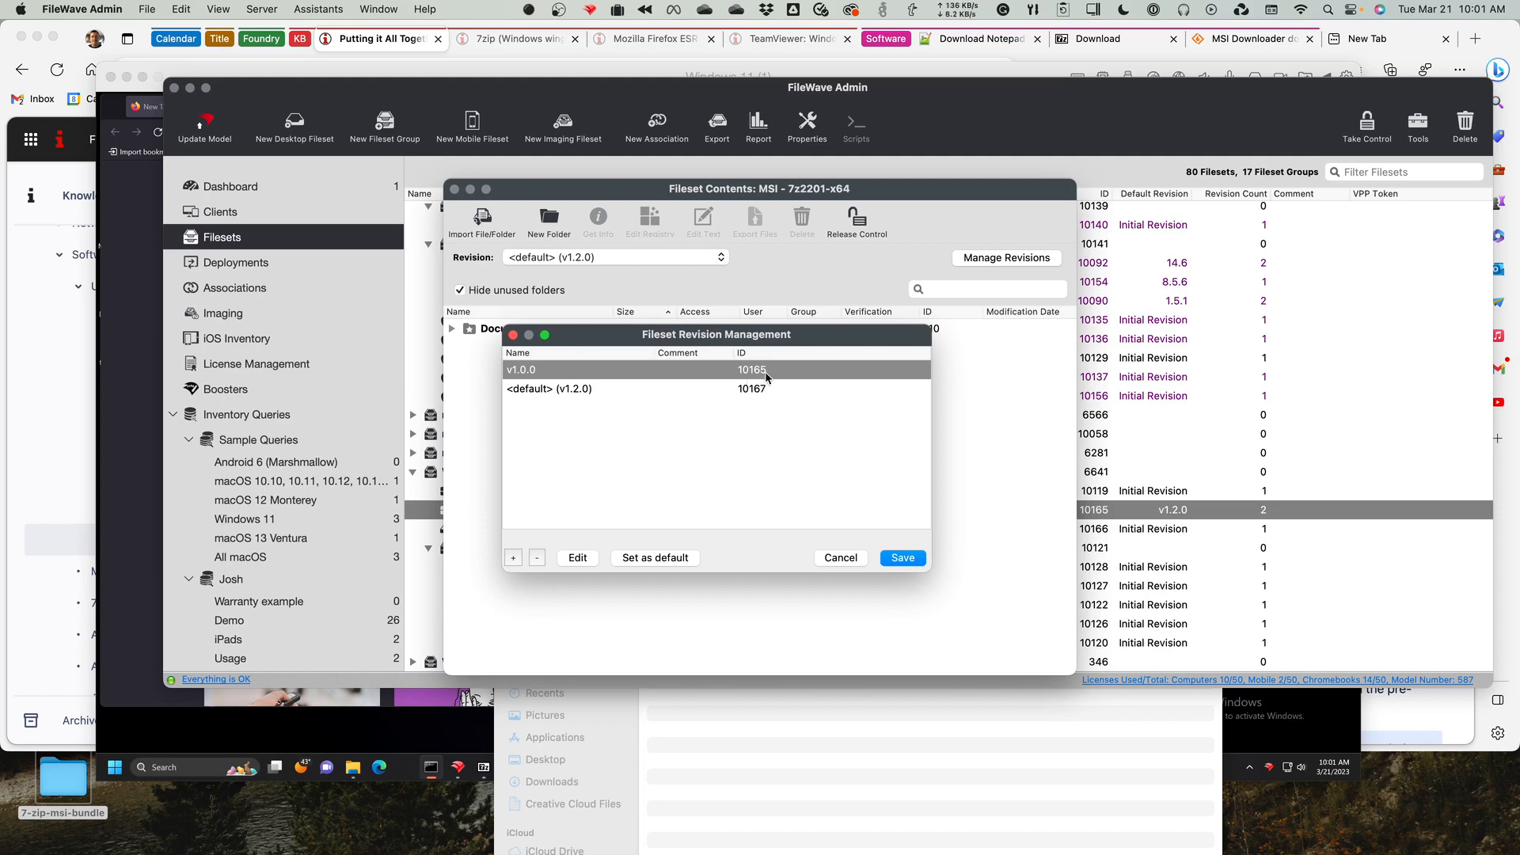
{"action": "left_click", "coordinate": [752, 388]}
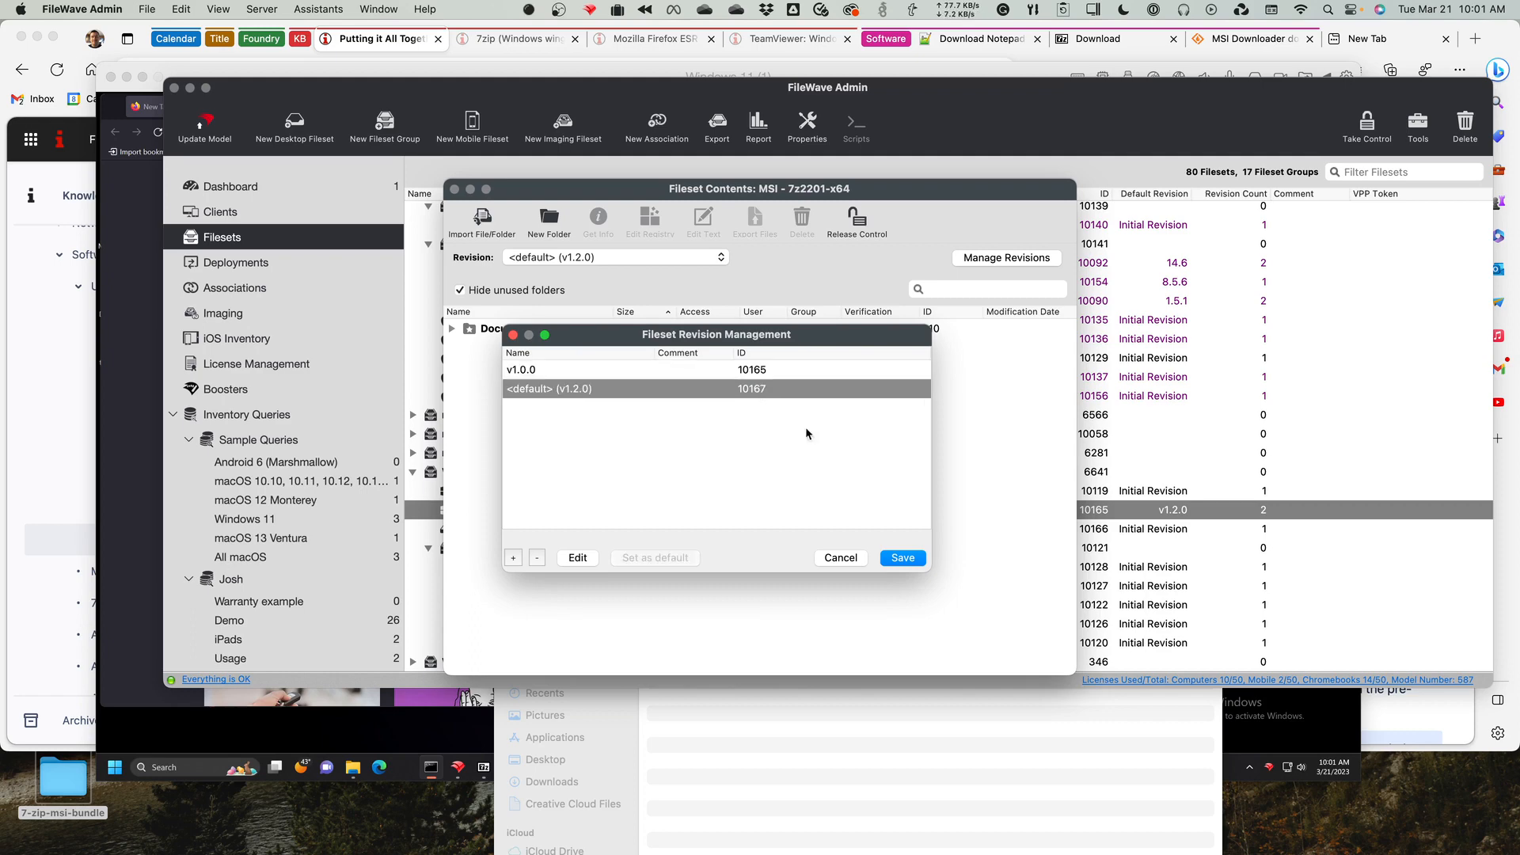
{"action": "left_click", "coordinate": [841, 559]}
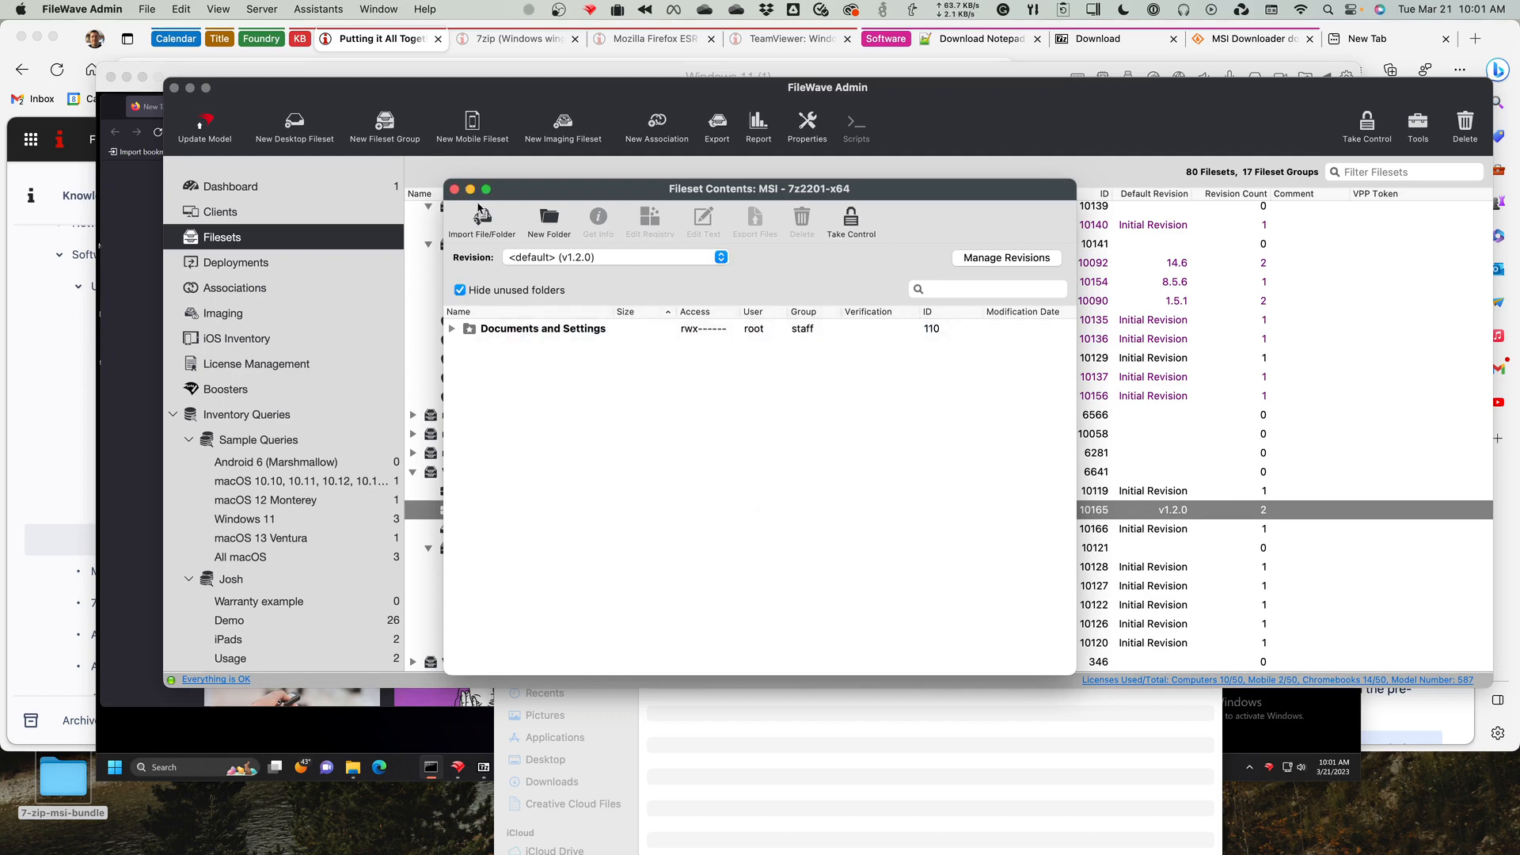
{"action": "left_click", "coordinate": [454, 189]}
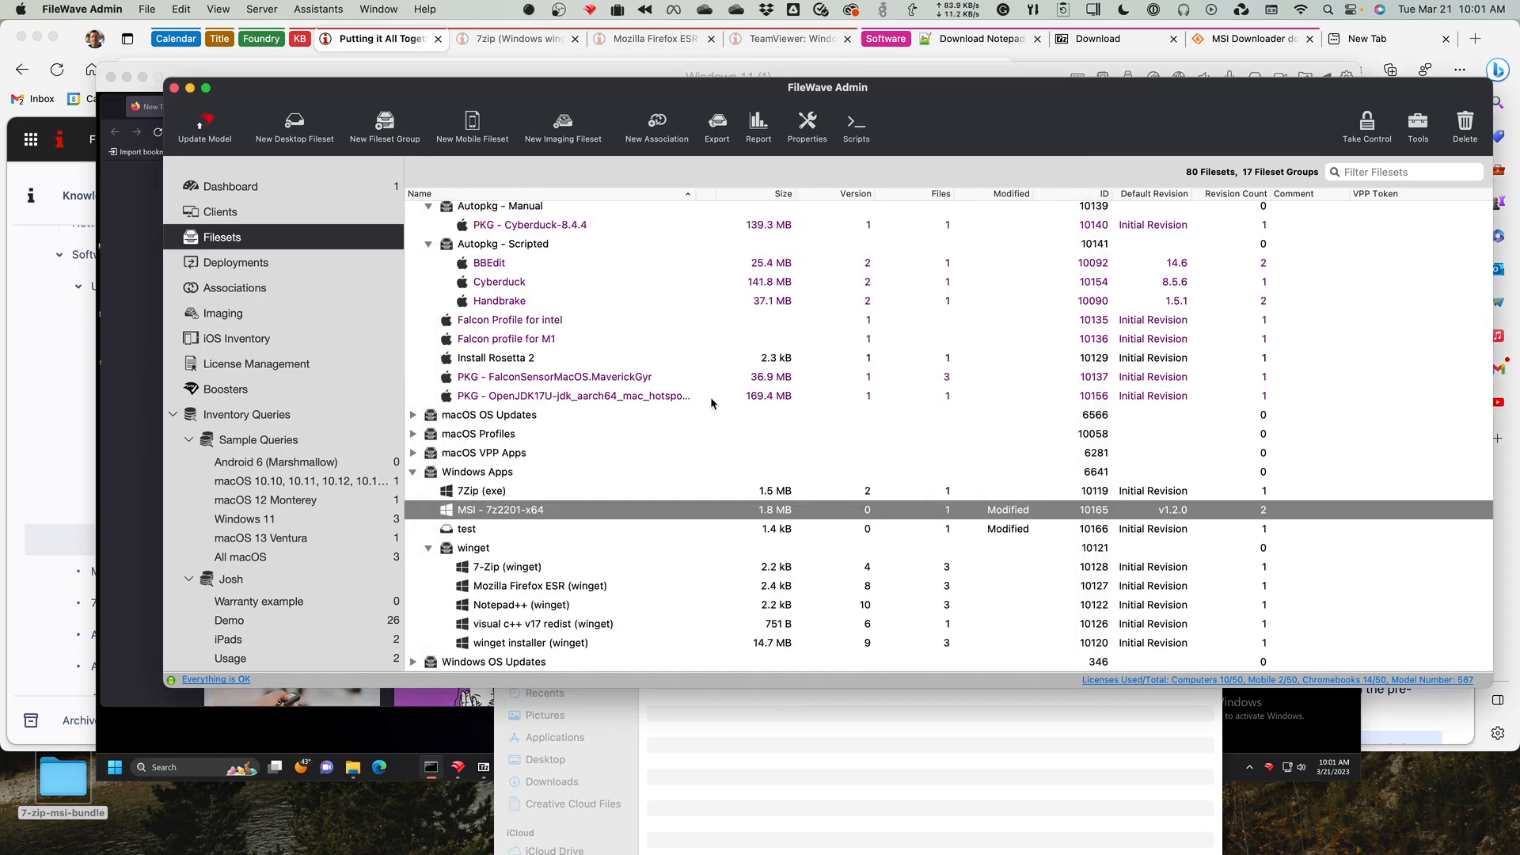
Review the MSI - 7z2201-x64 fileset's properties, including the verification settings and MSI uninstaller option, and cancel without changes.
{"action": "left_click", "coordinate": [568, 491]}
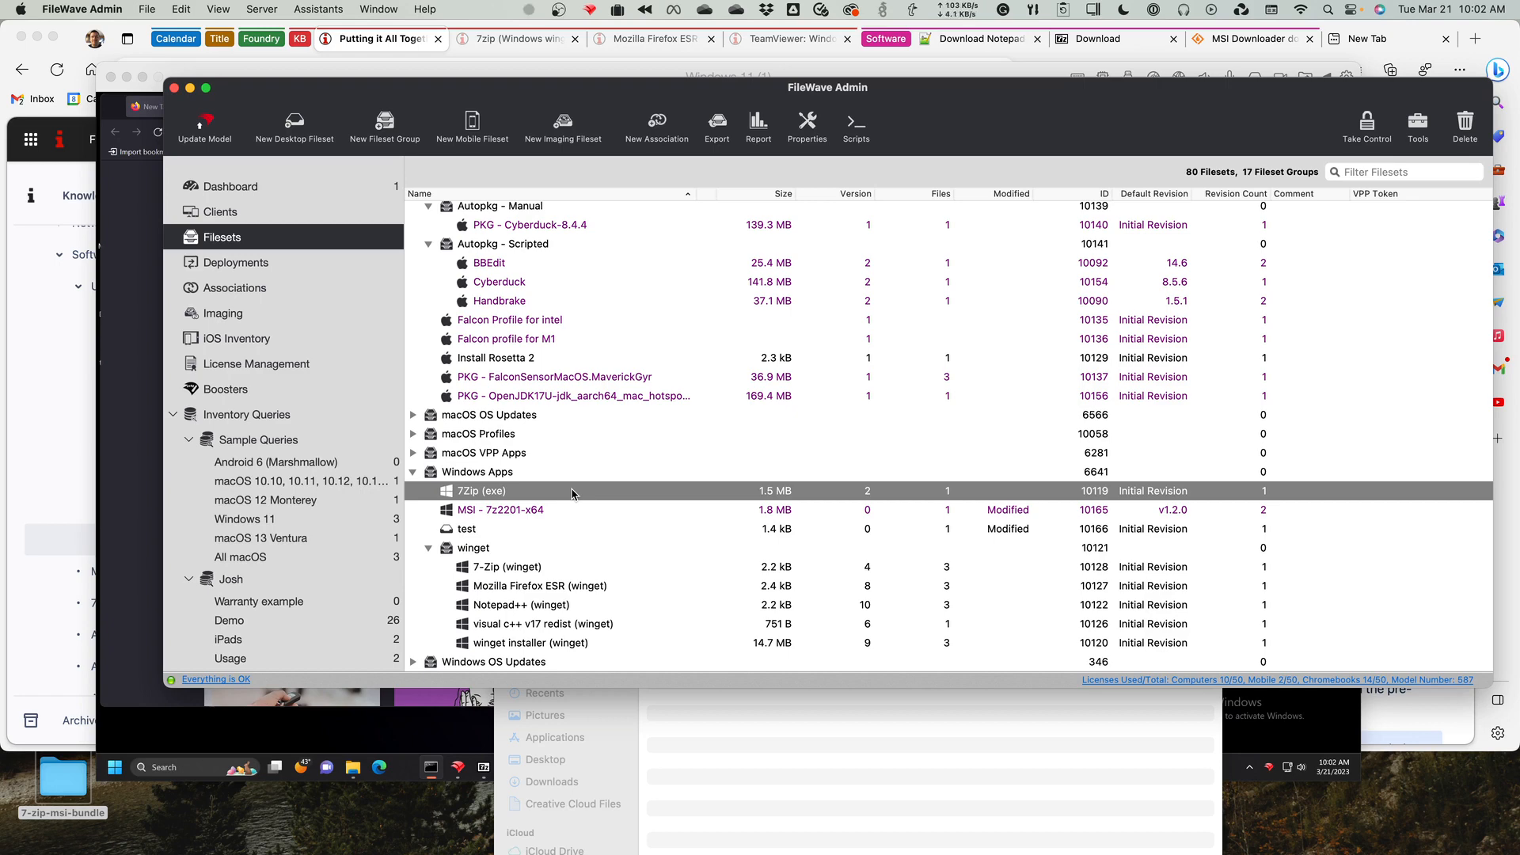
{"action": "left_click", "coordinate": [521, 511]}
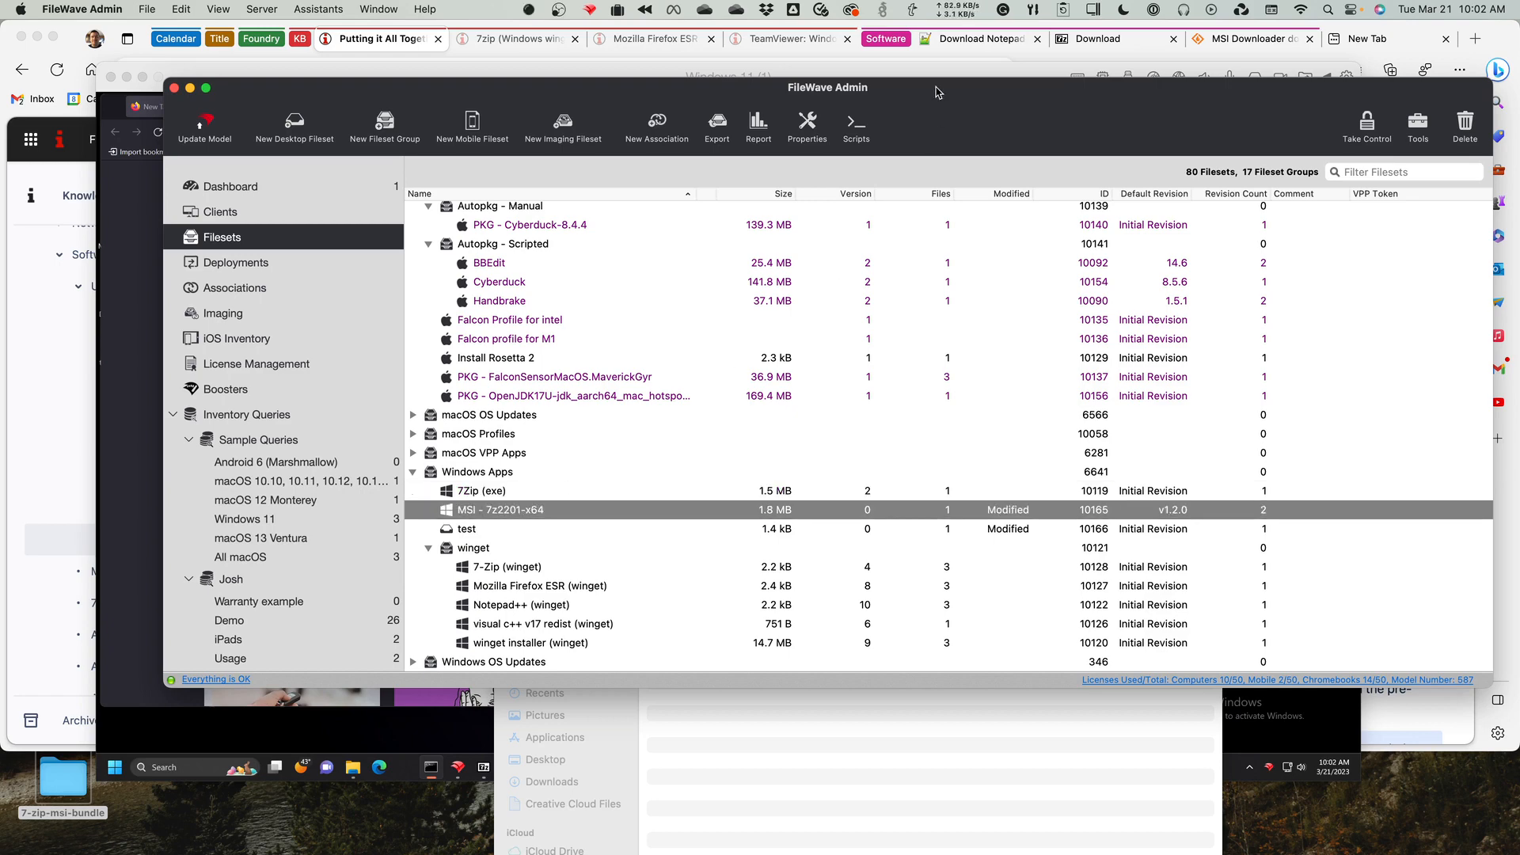
{"action": "left_click", "coordinate": [811, 130]}
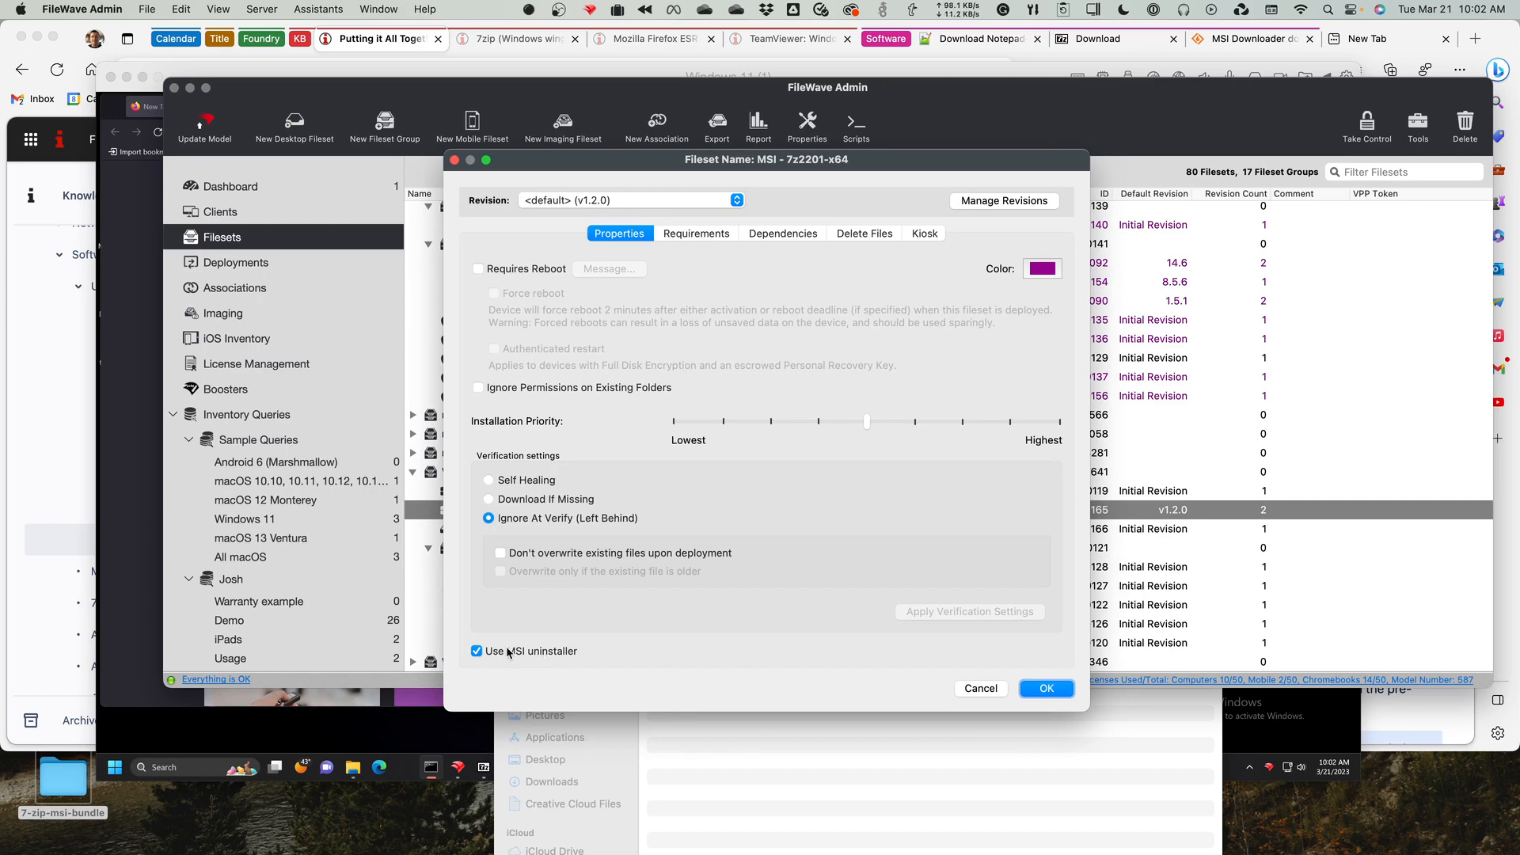
{"action": "left_click", "coordinate": [981, 688]}
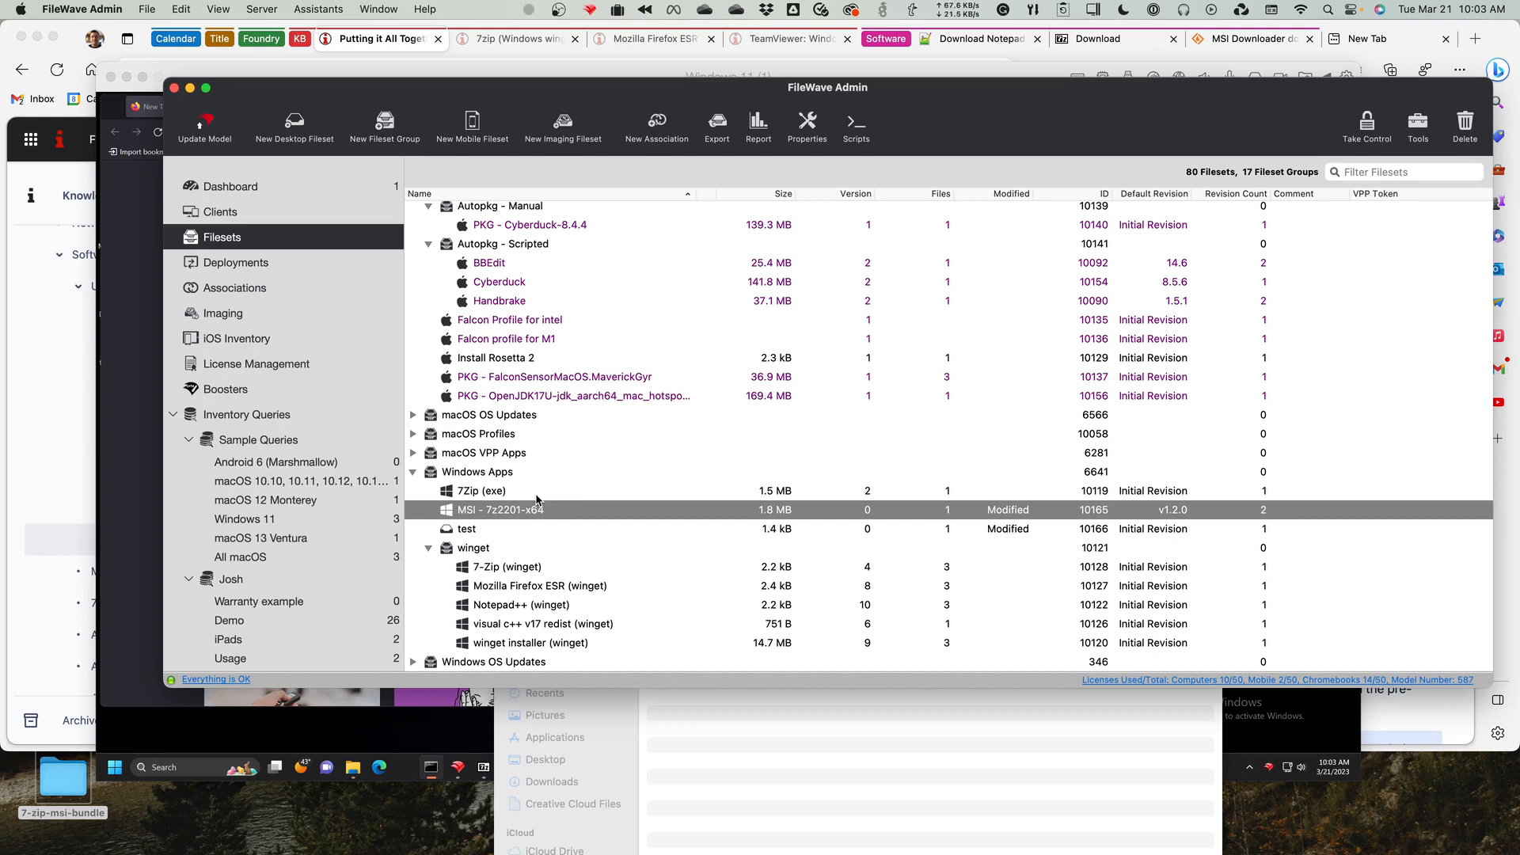
{"action": "left_click", "coordinate": [536, 497]}
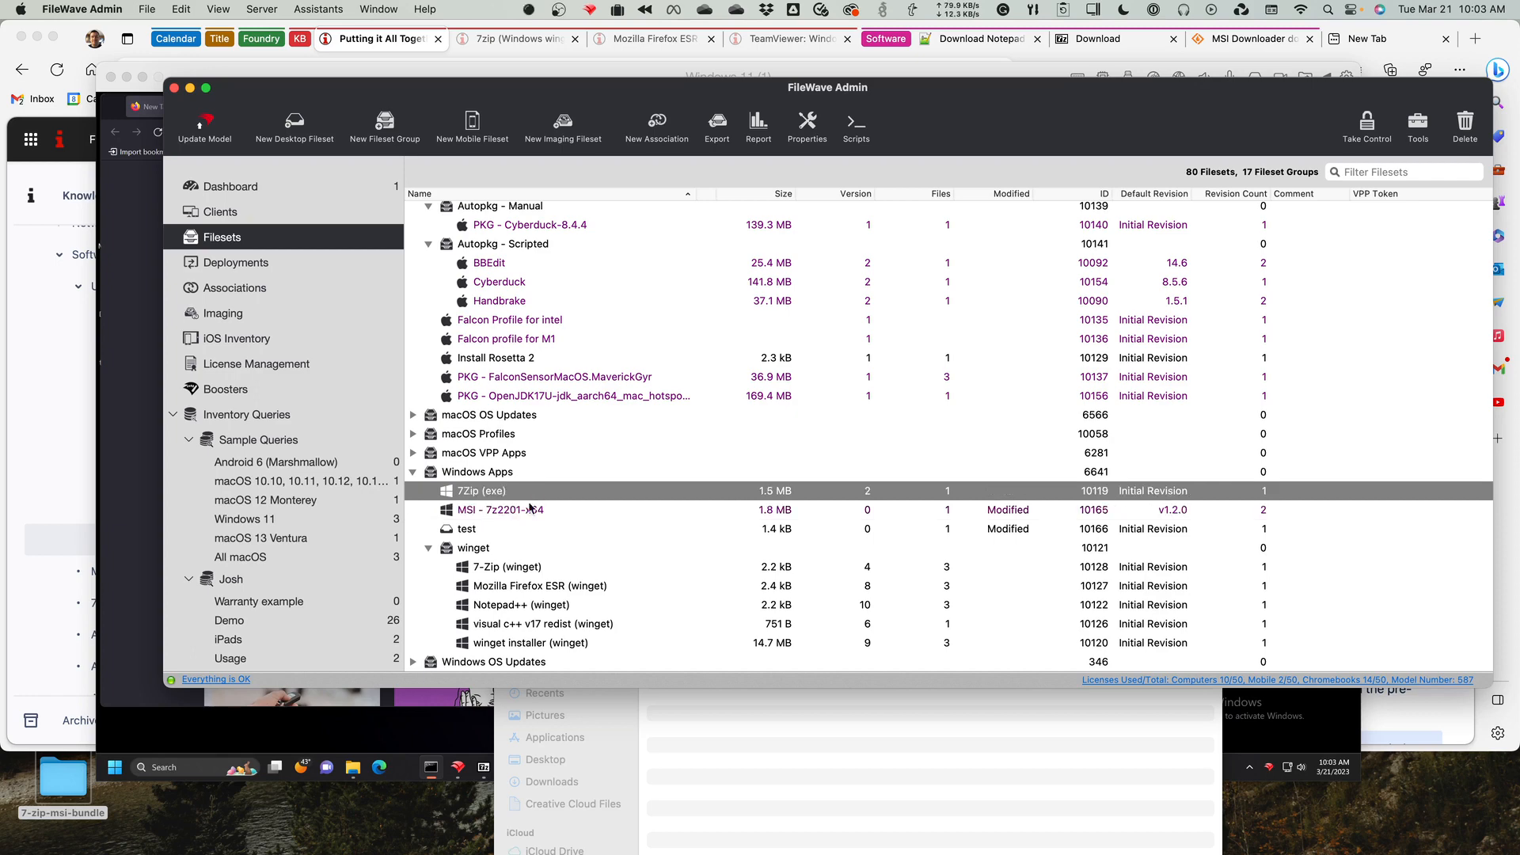
{"action": "left_click", "coordinate": [520, 510]}
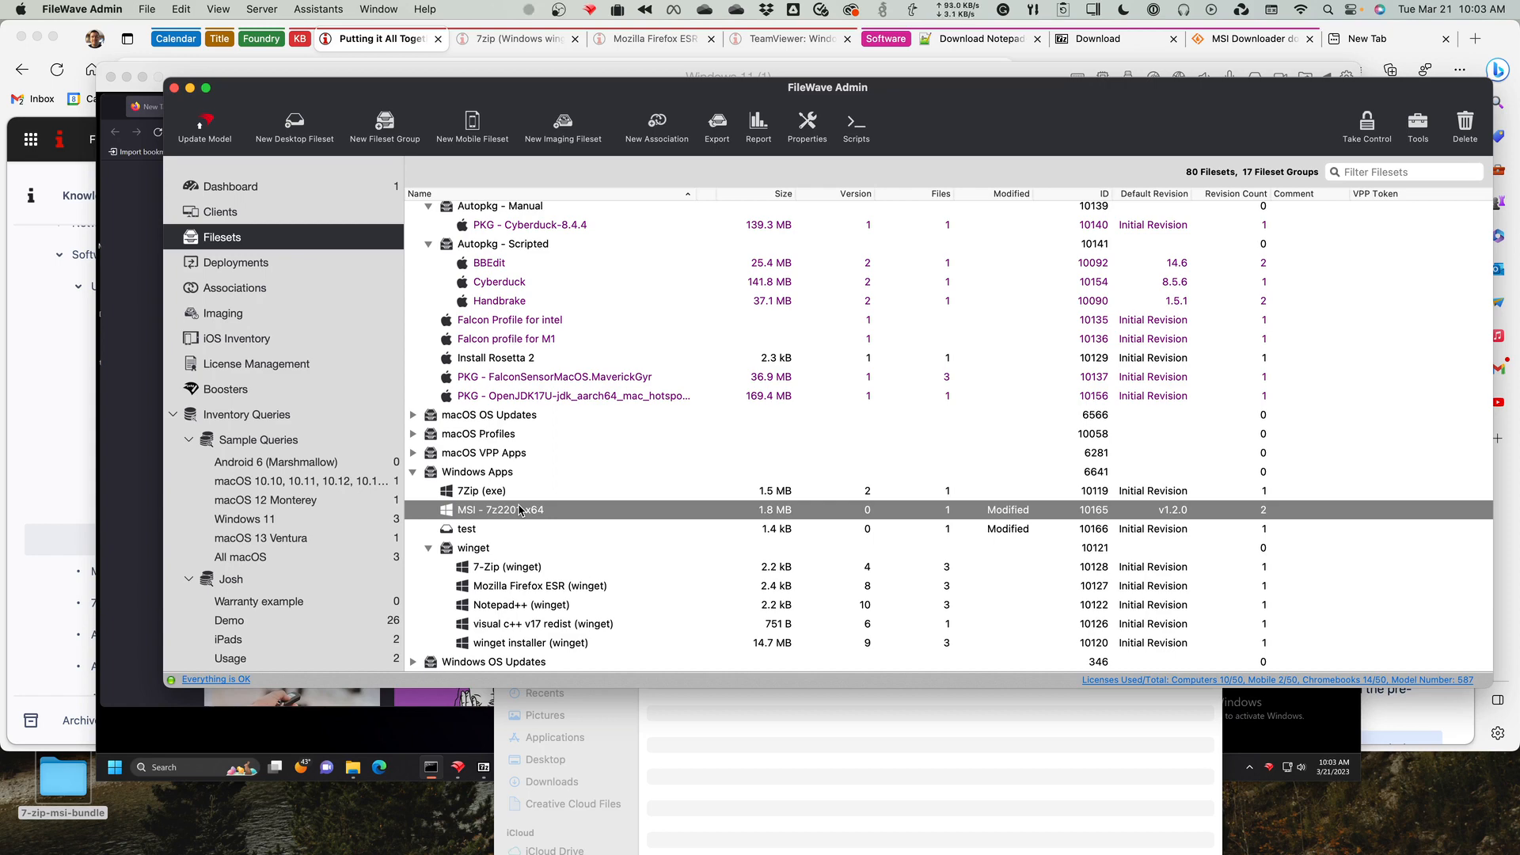
{"action": "left_click", "coordinate": [498, 494]}
{"action": "left_click", "coordinate": [503, 513]}
{"action": "scroll", "coordinate": [502, 513], "scroll_direction": "up", "scroll_amount": 1}
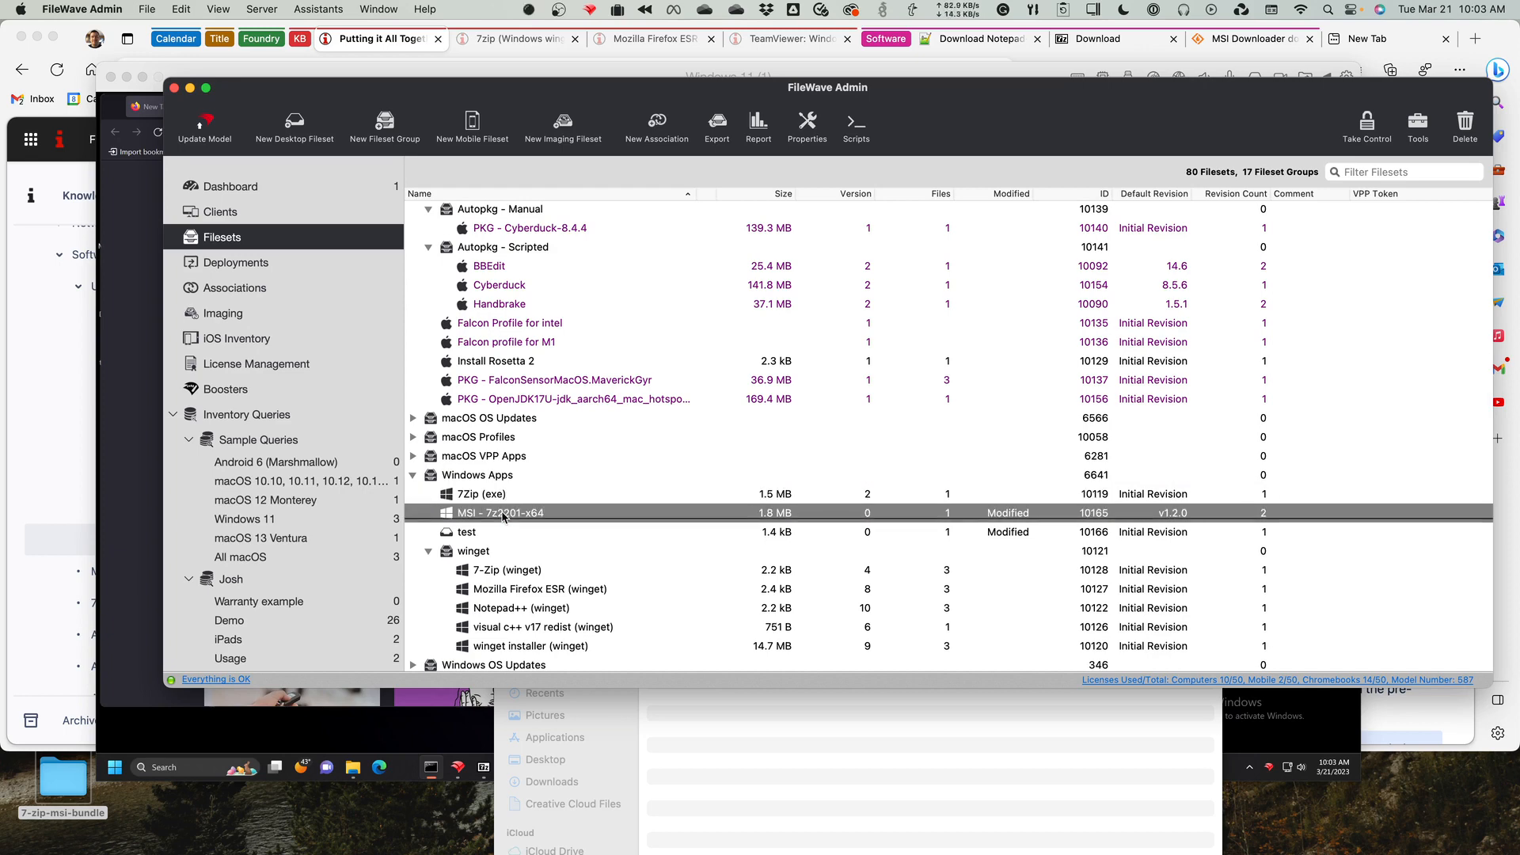